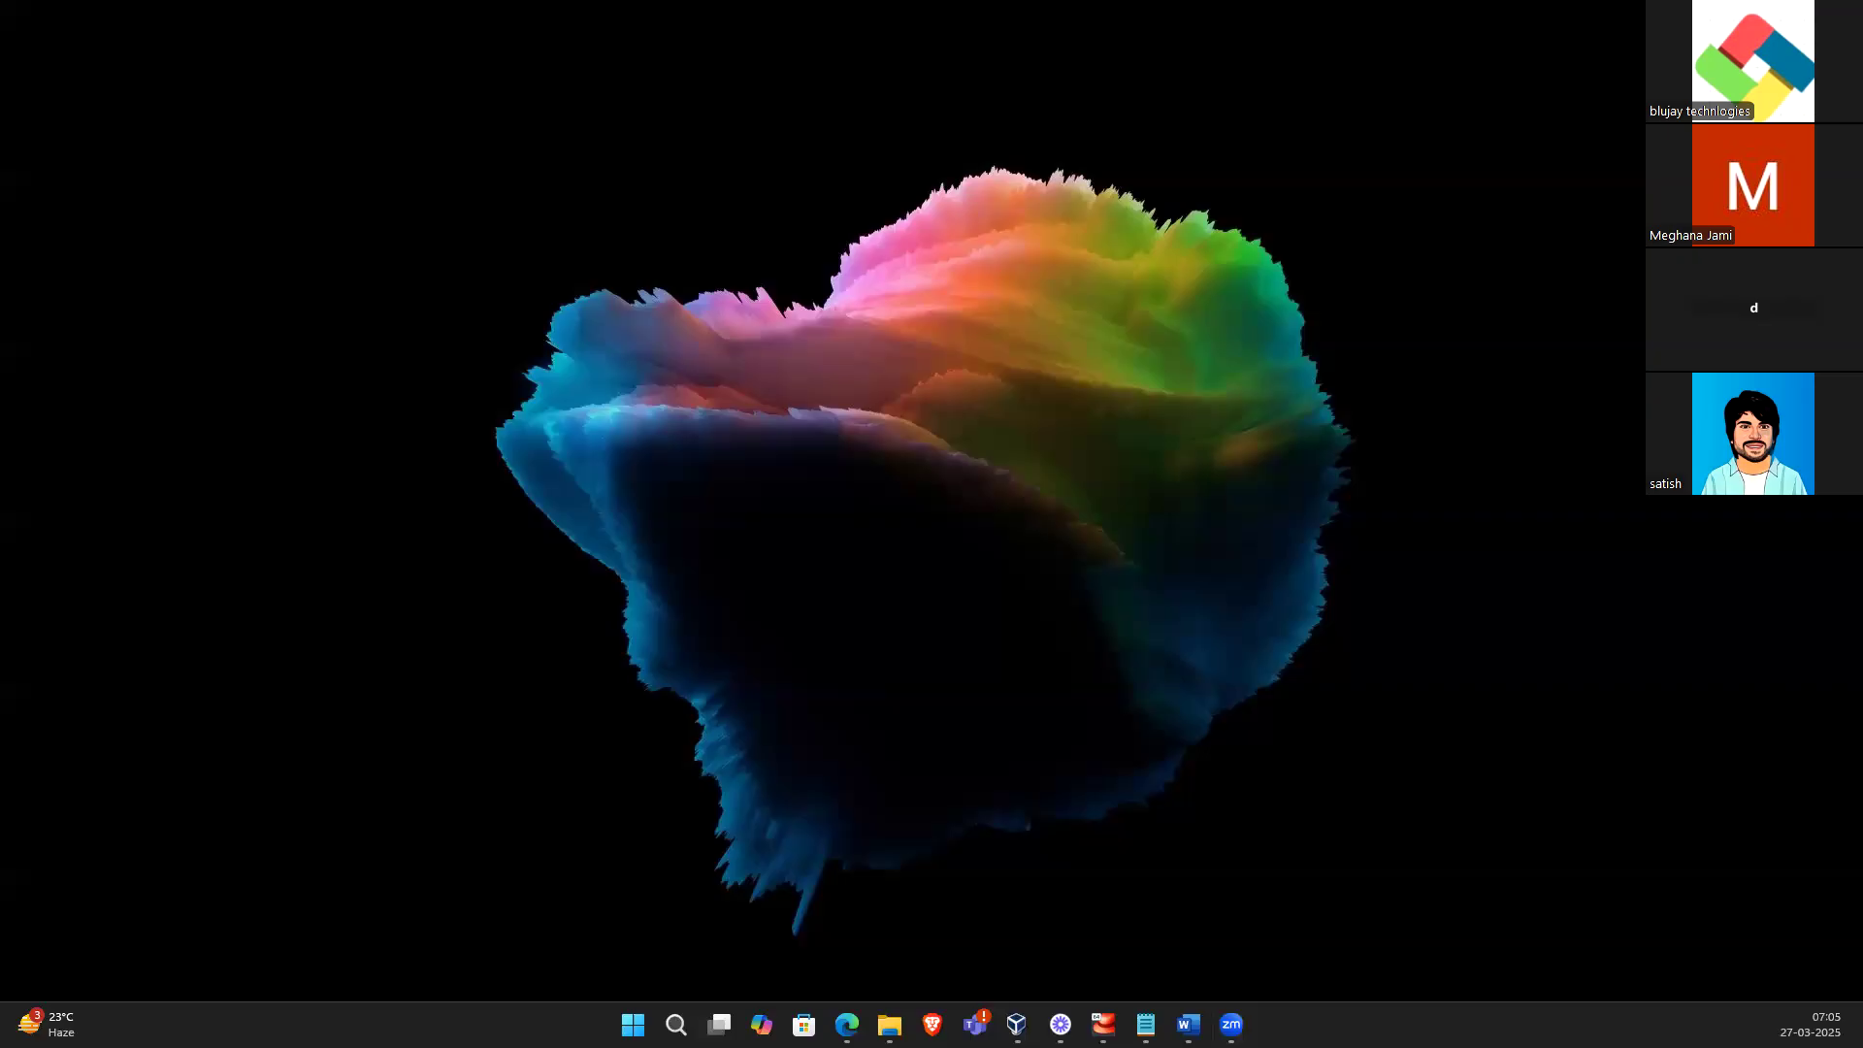
Open the running centos9 virtual machine window from VirtualBox
left_click(1016, 1025)
left_click(1103, 1025)
left_click_drag(299, 410, 872, 323)
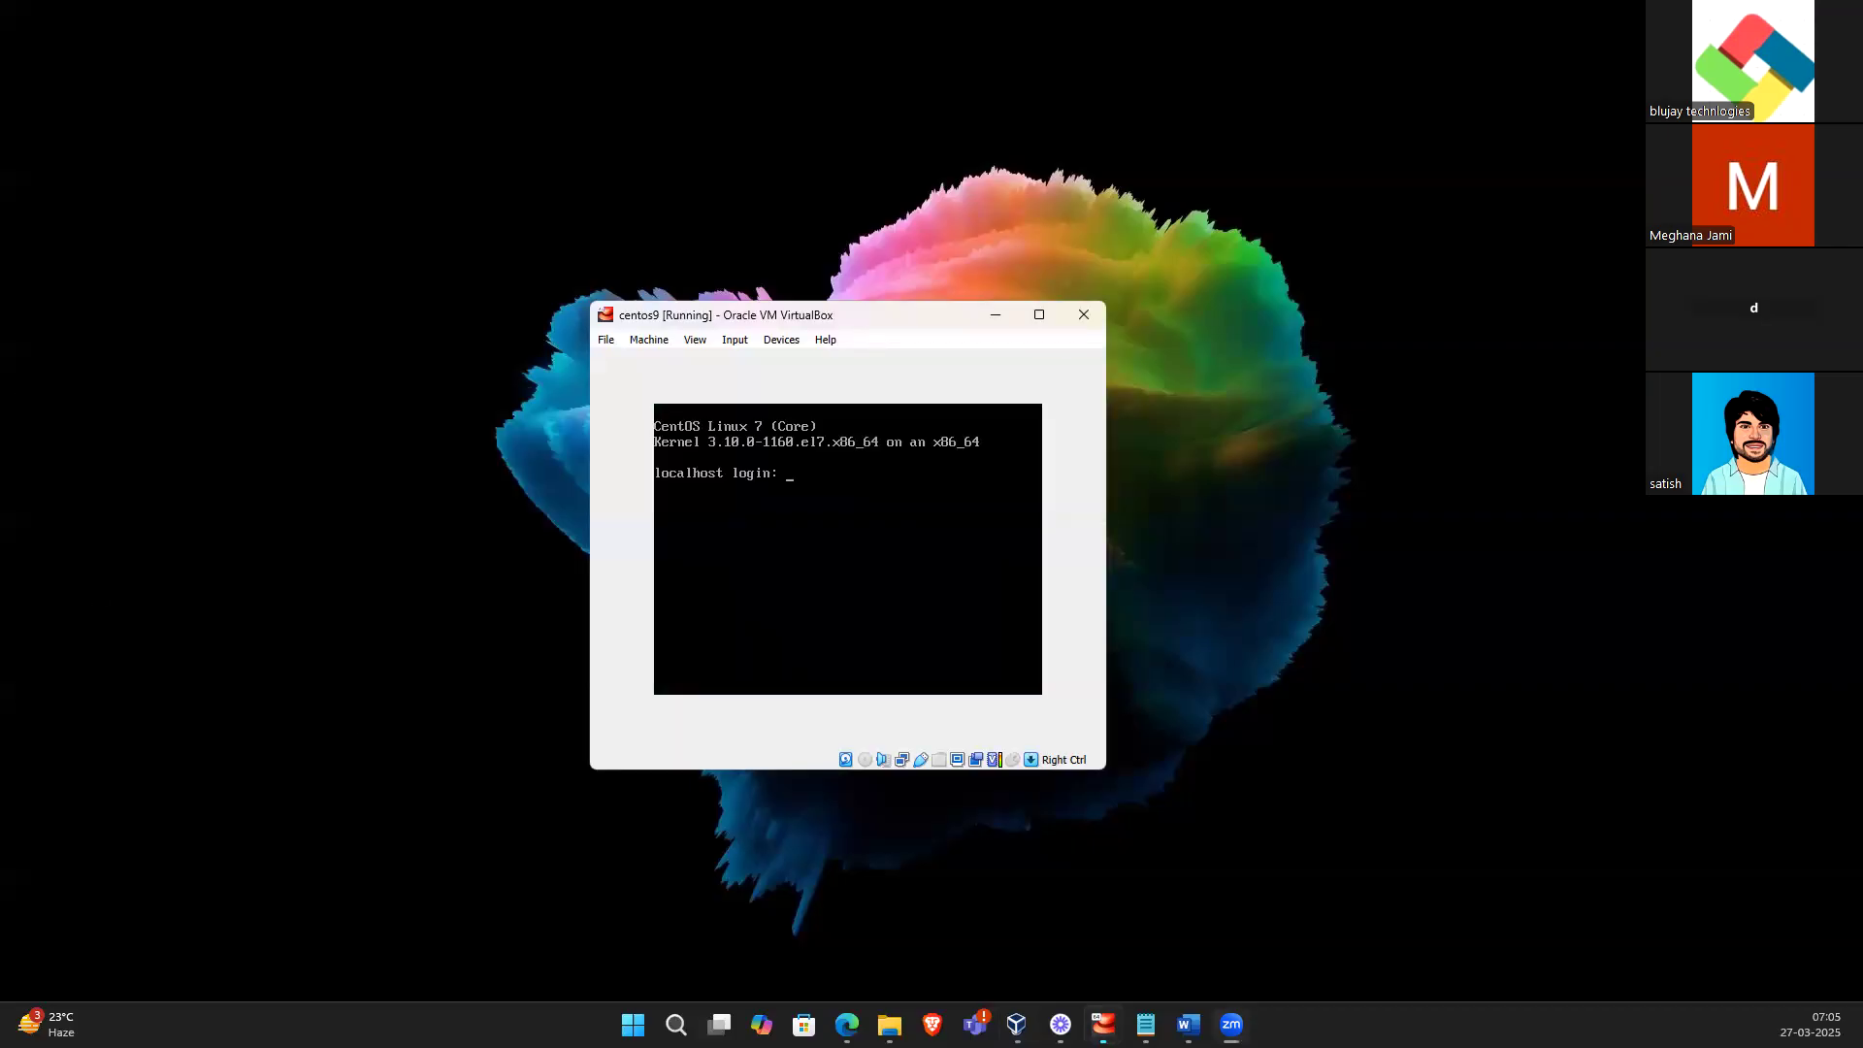
Log in to the CentOS console as root, entering the account password
left_click(847, 1025)
key("alt+Tab")
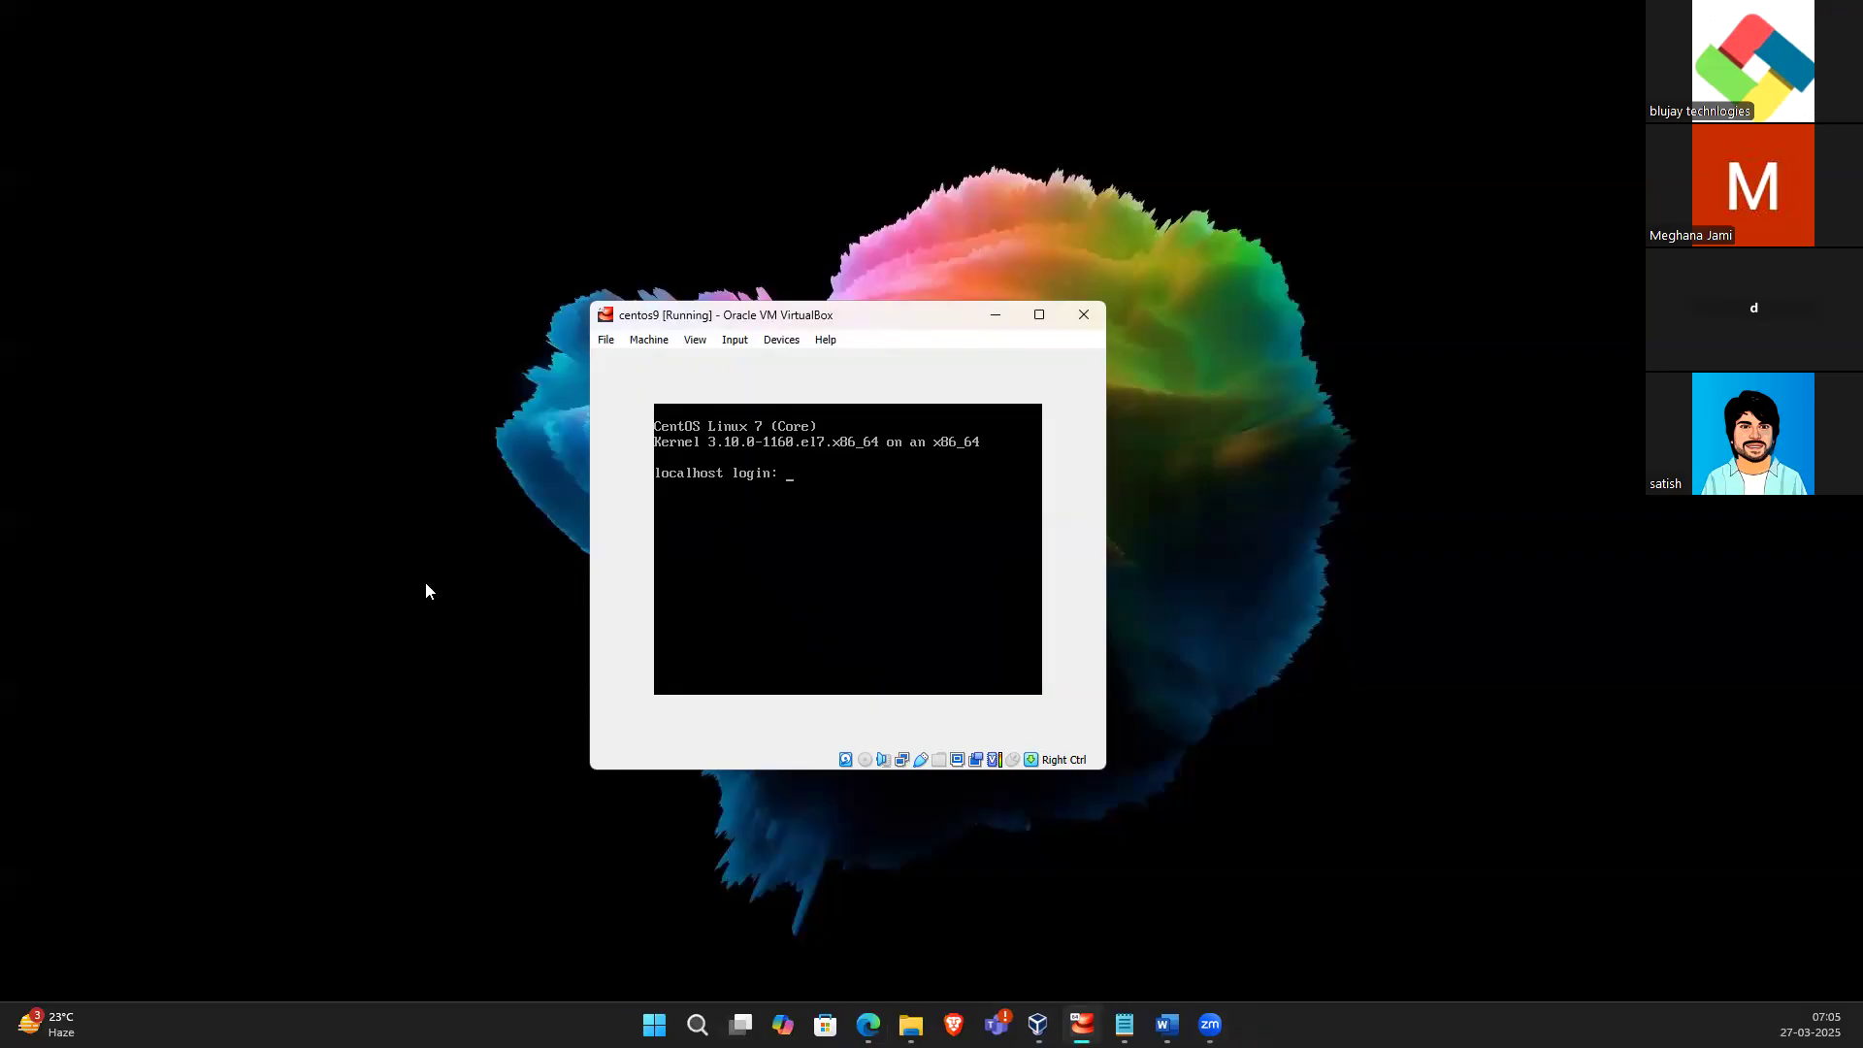
type("root")
key("Return")
key("Return")
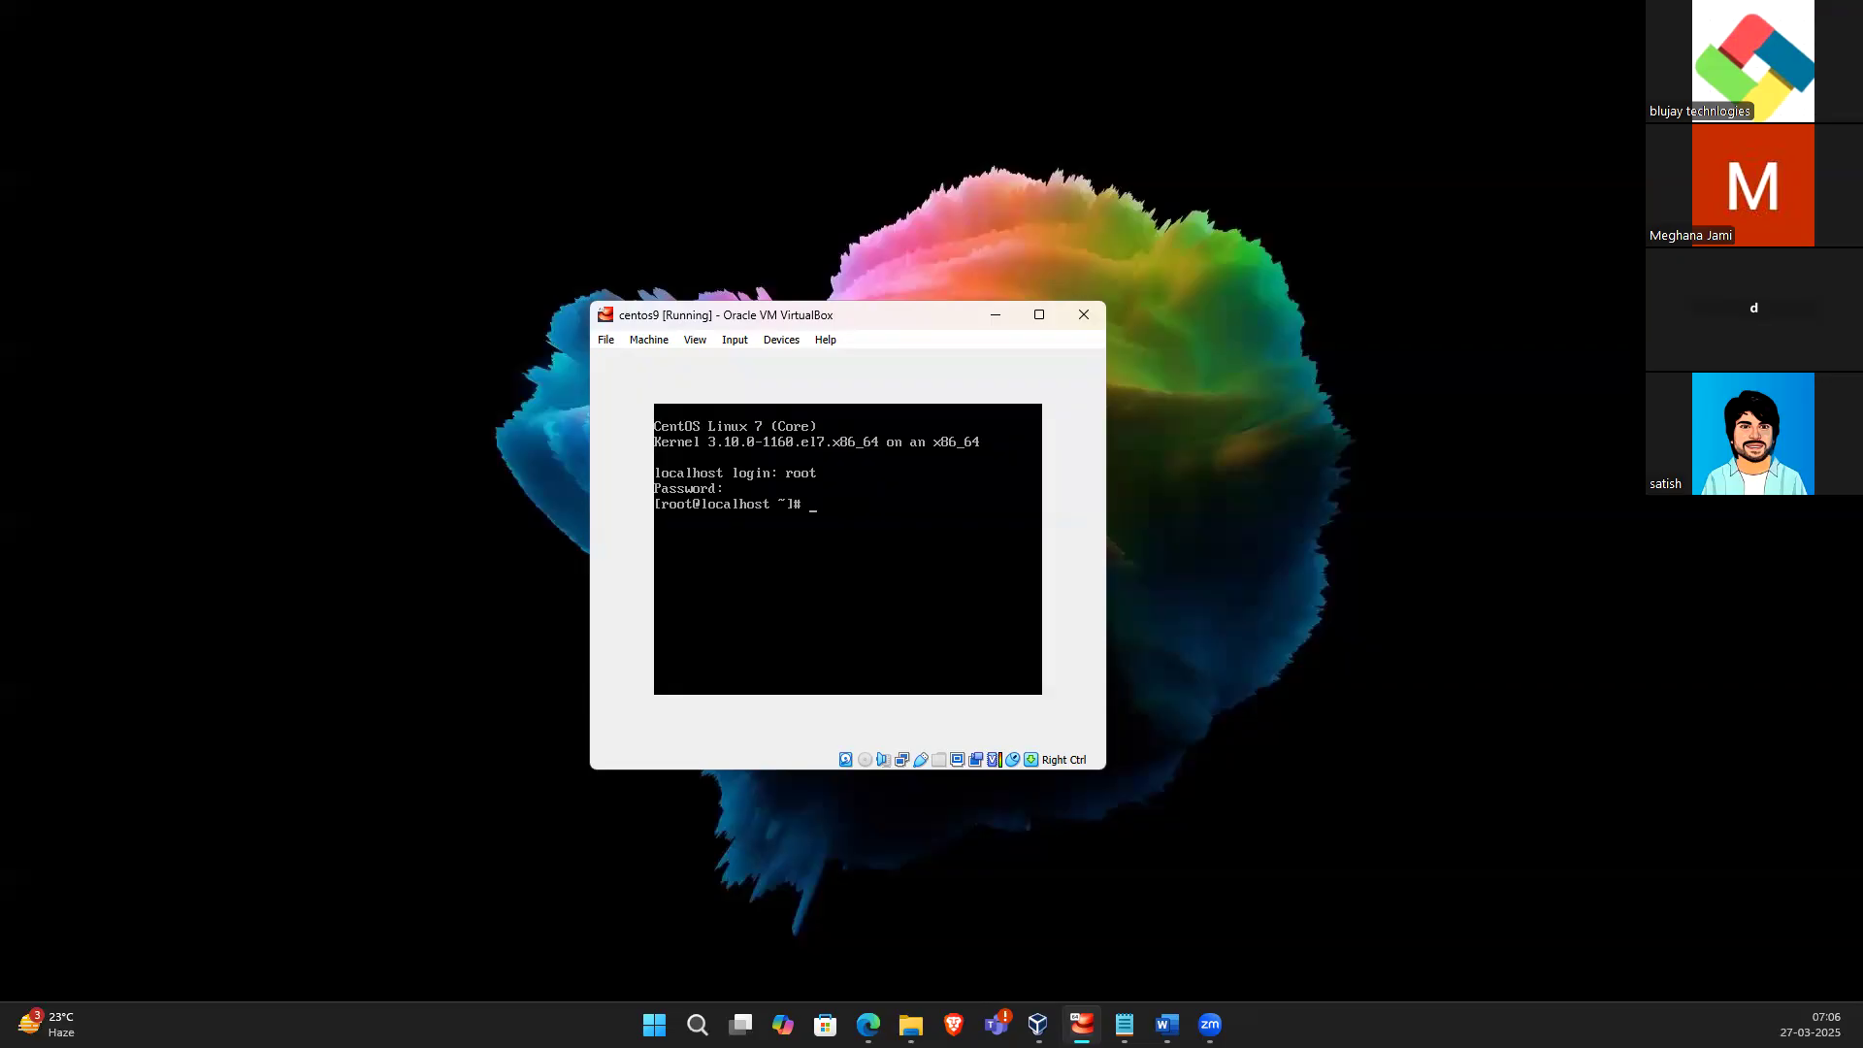
Run ip a in the VM console to list its network interfaces and addresses
key("Control_R")
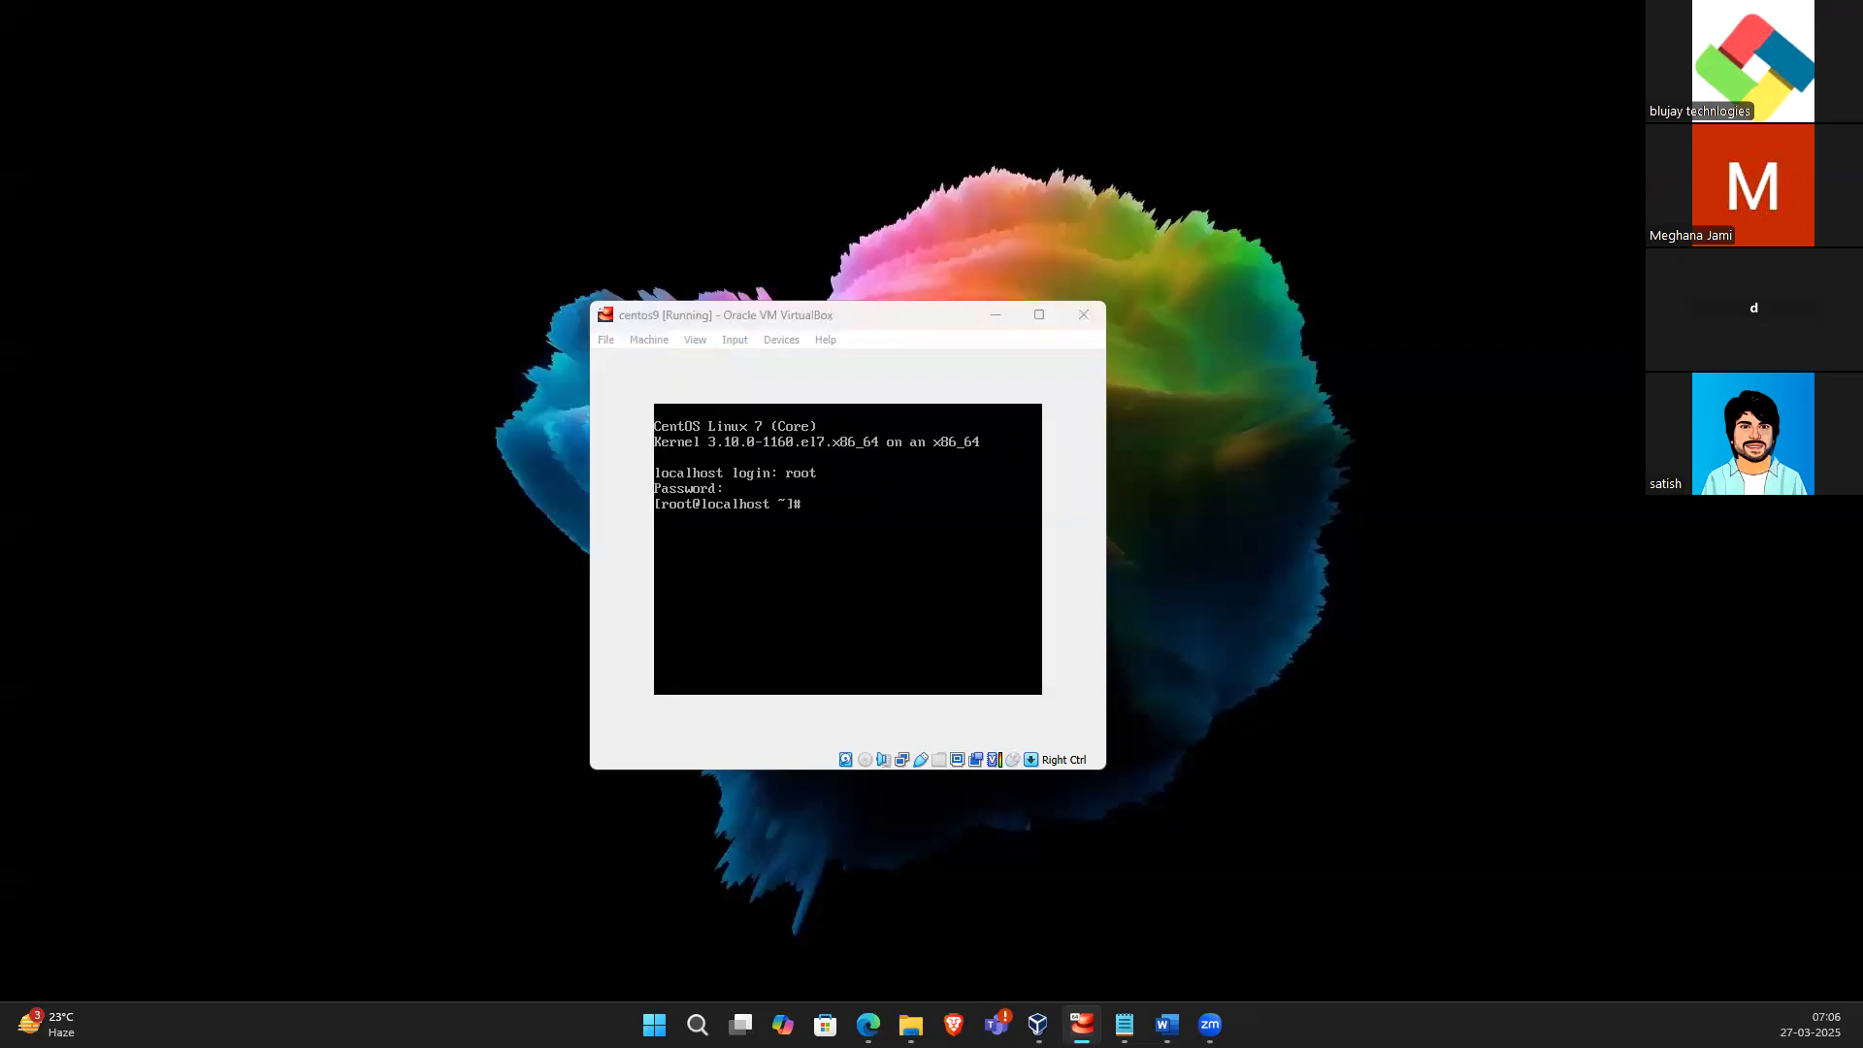
left_click(748, 519)
type("ip")
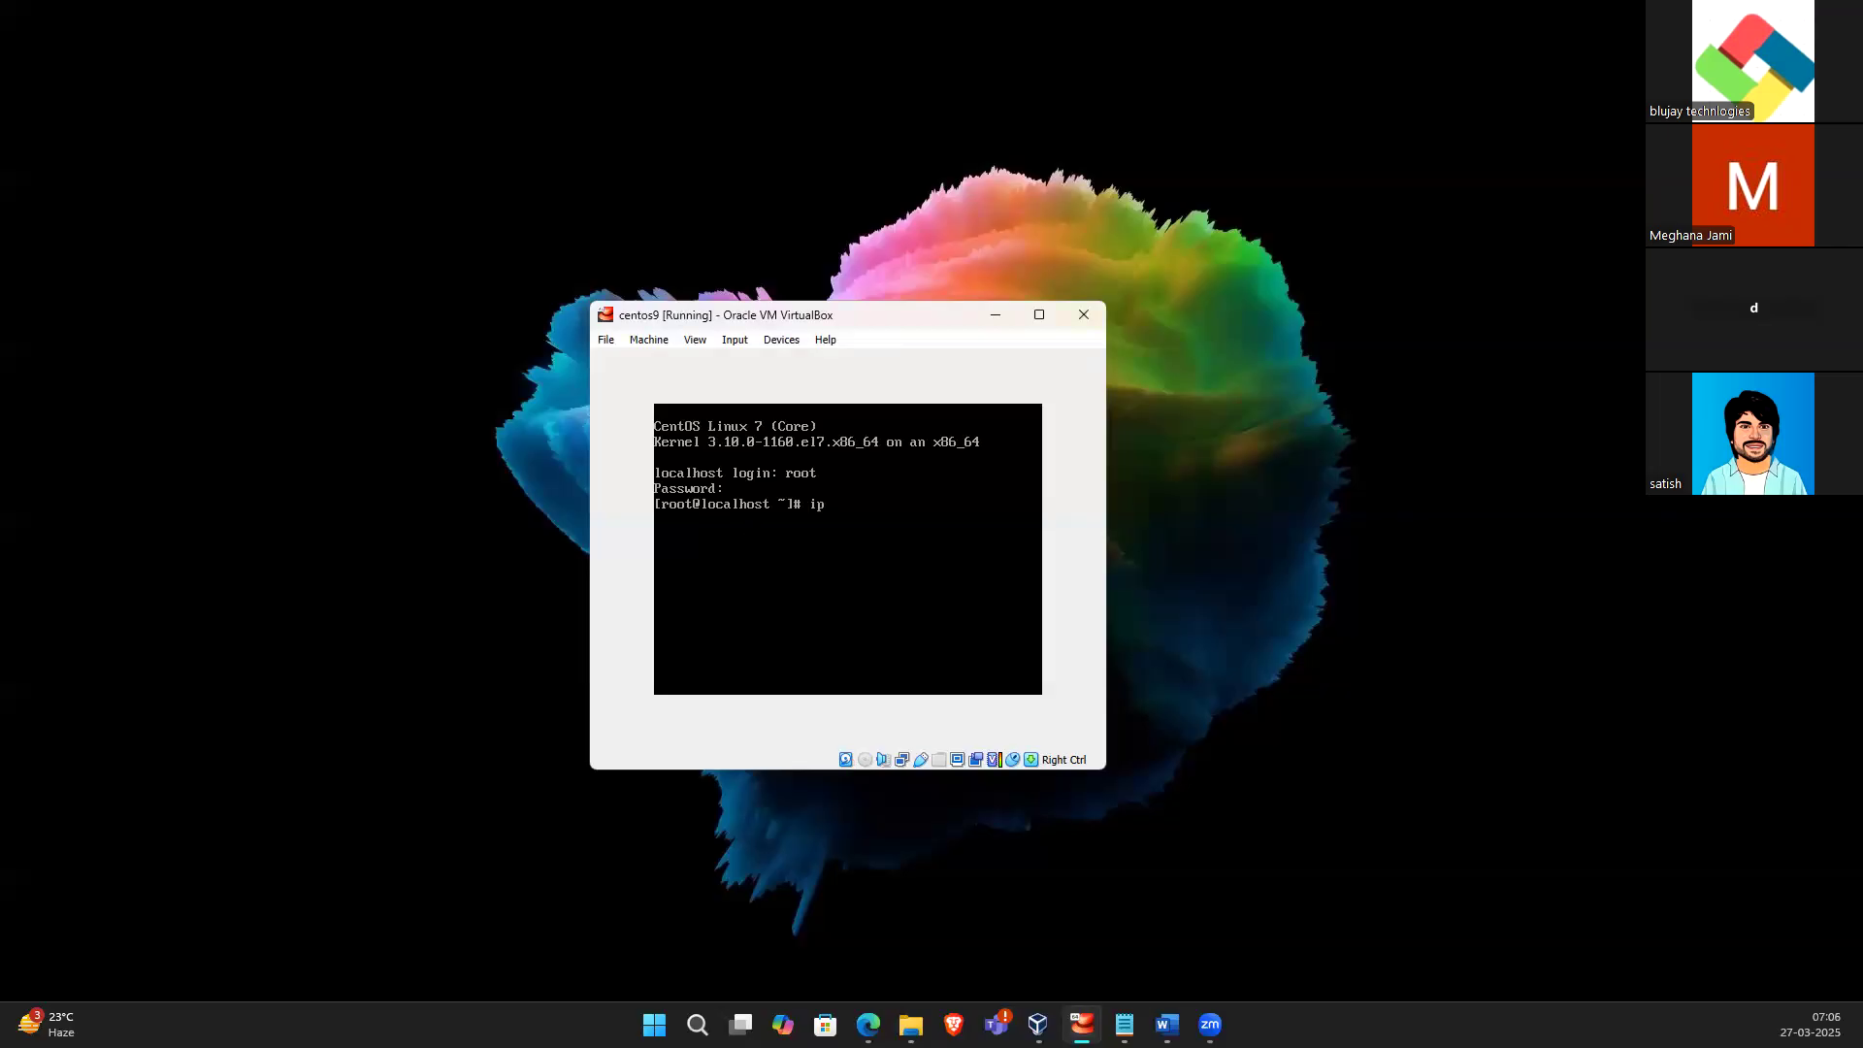
type(" a")
key("Return")
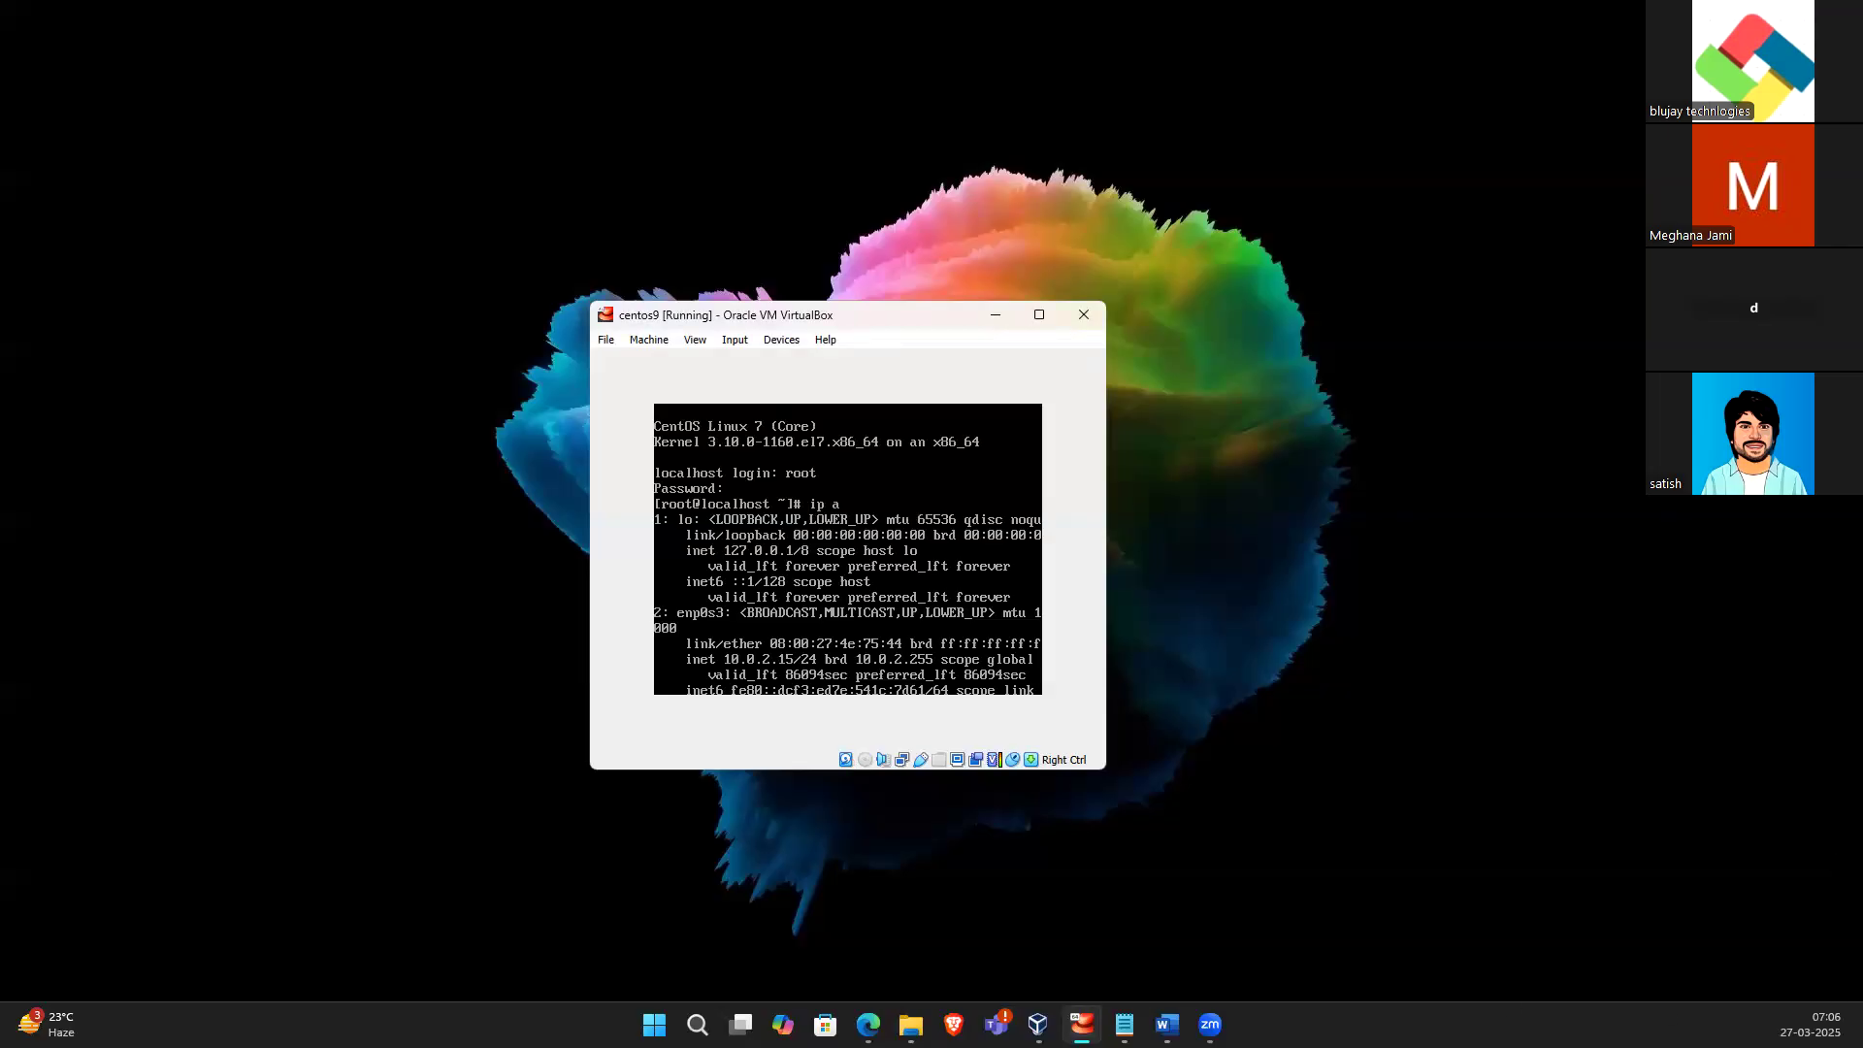
key("Control_R")
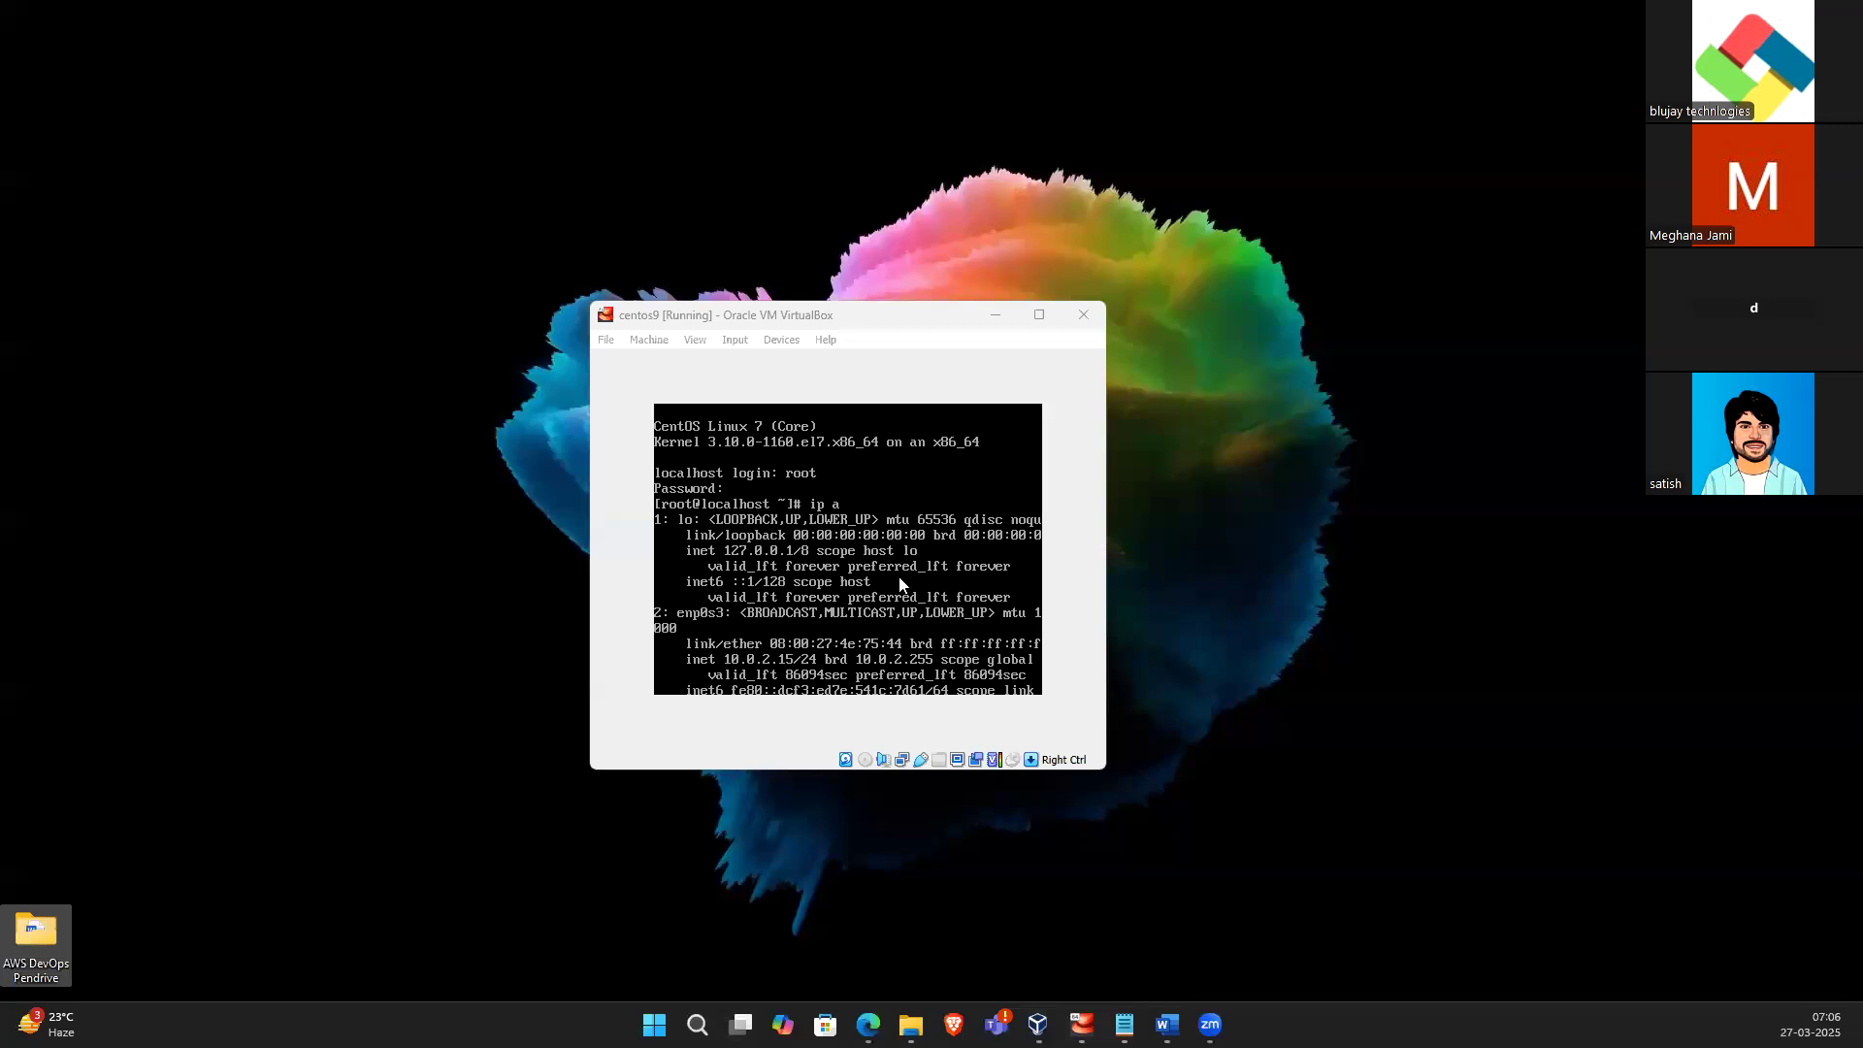
left_click(901, 583)
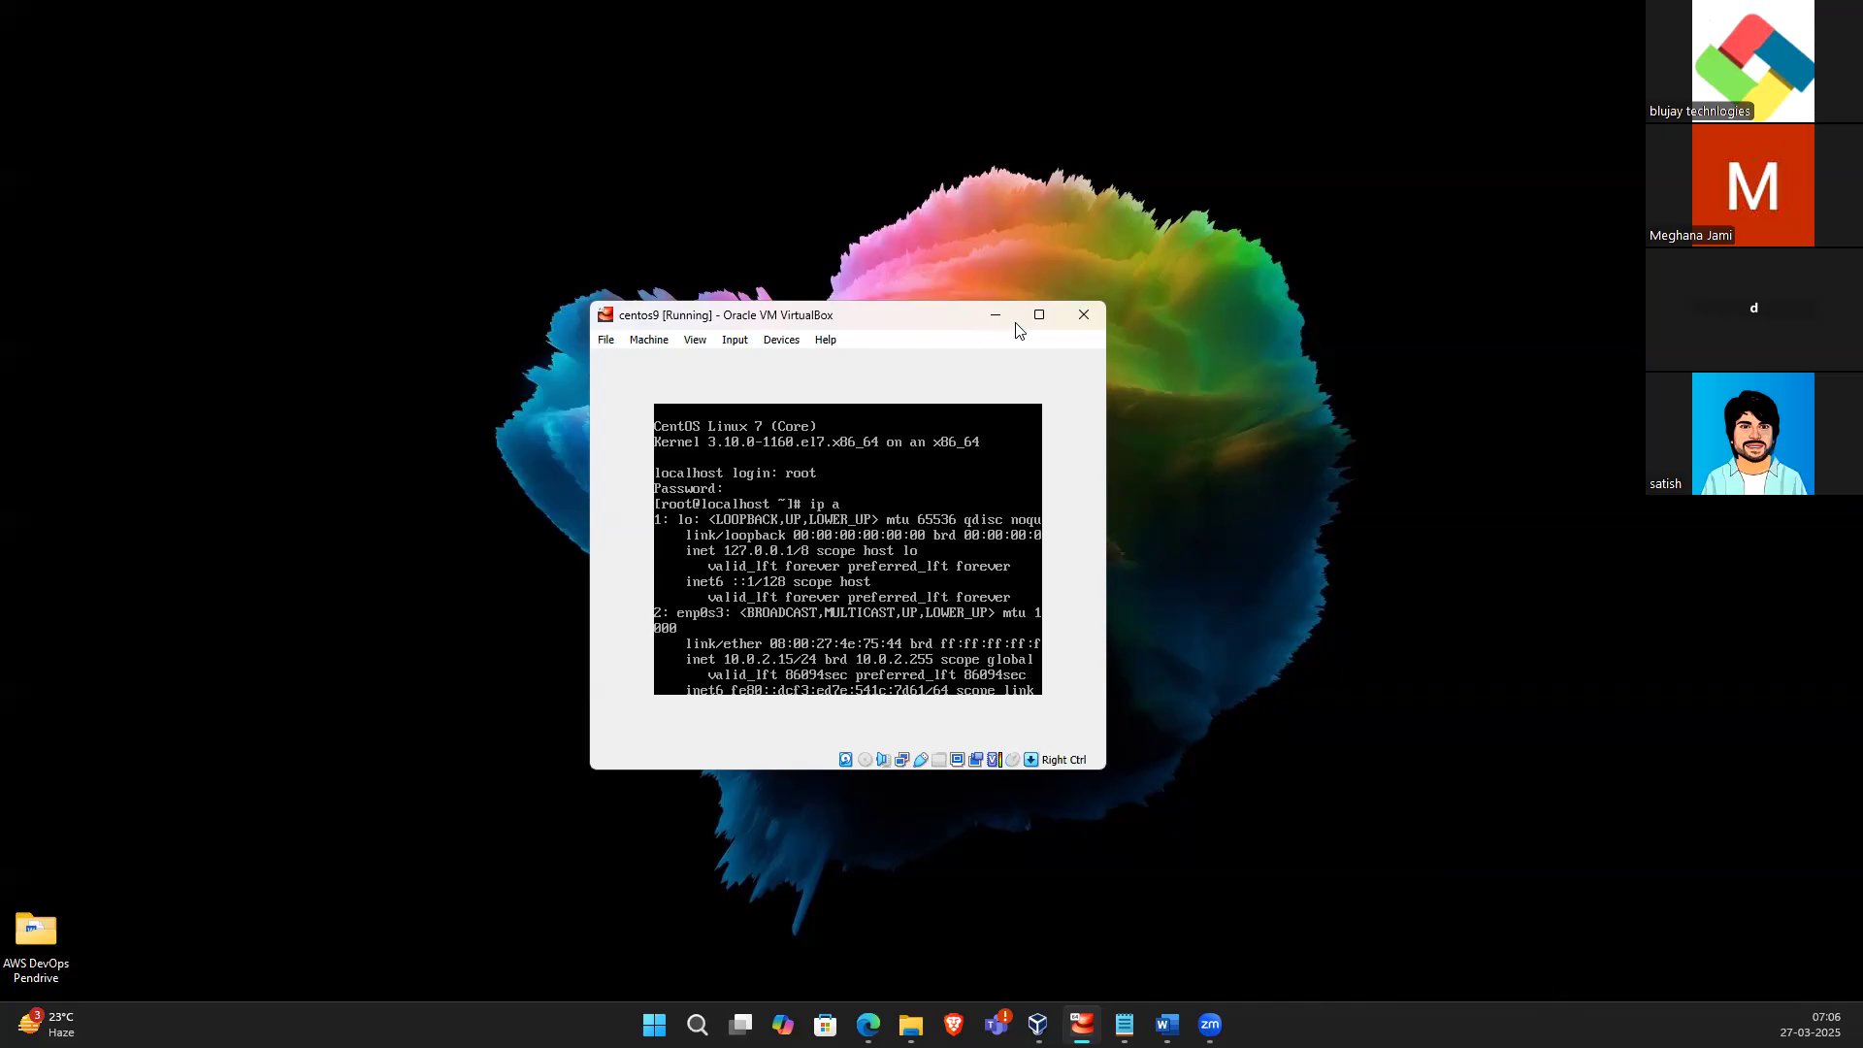
left_click(1039, 315)
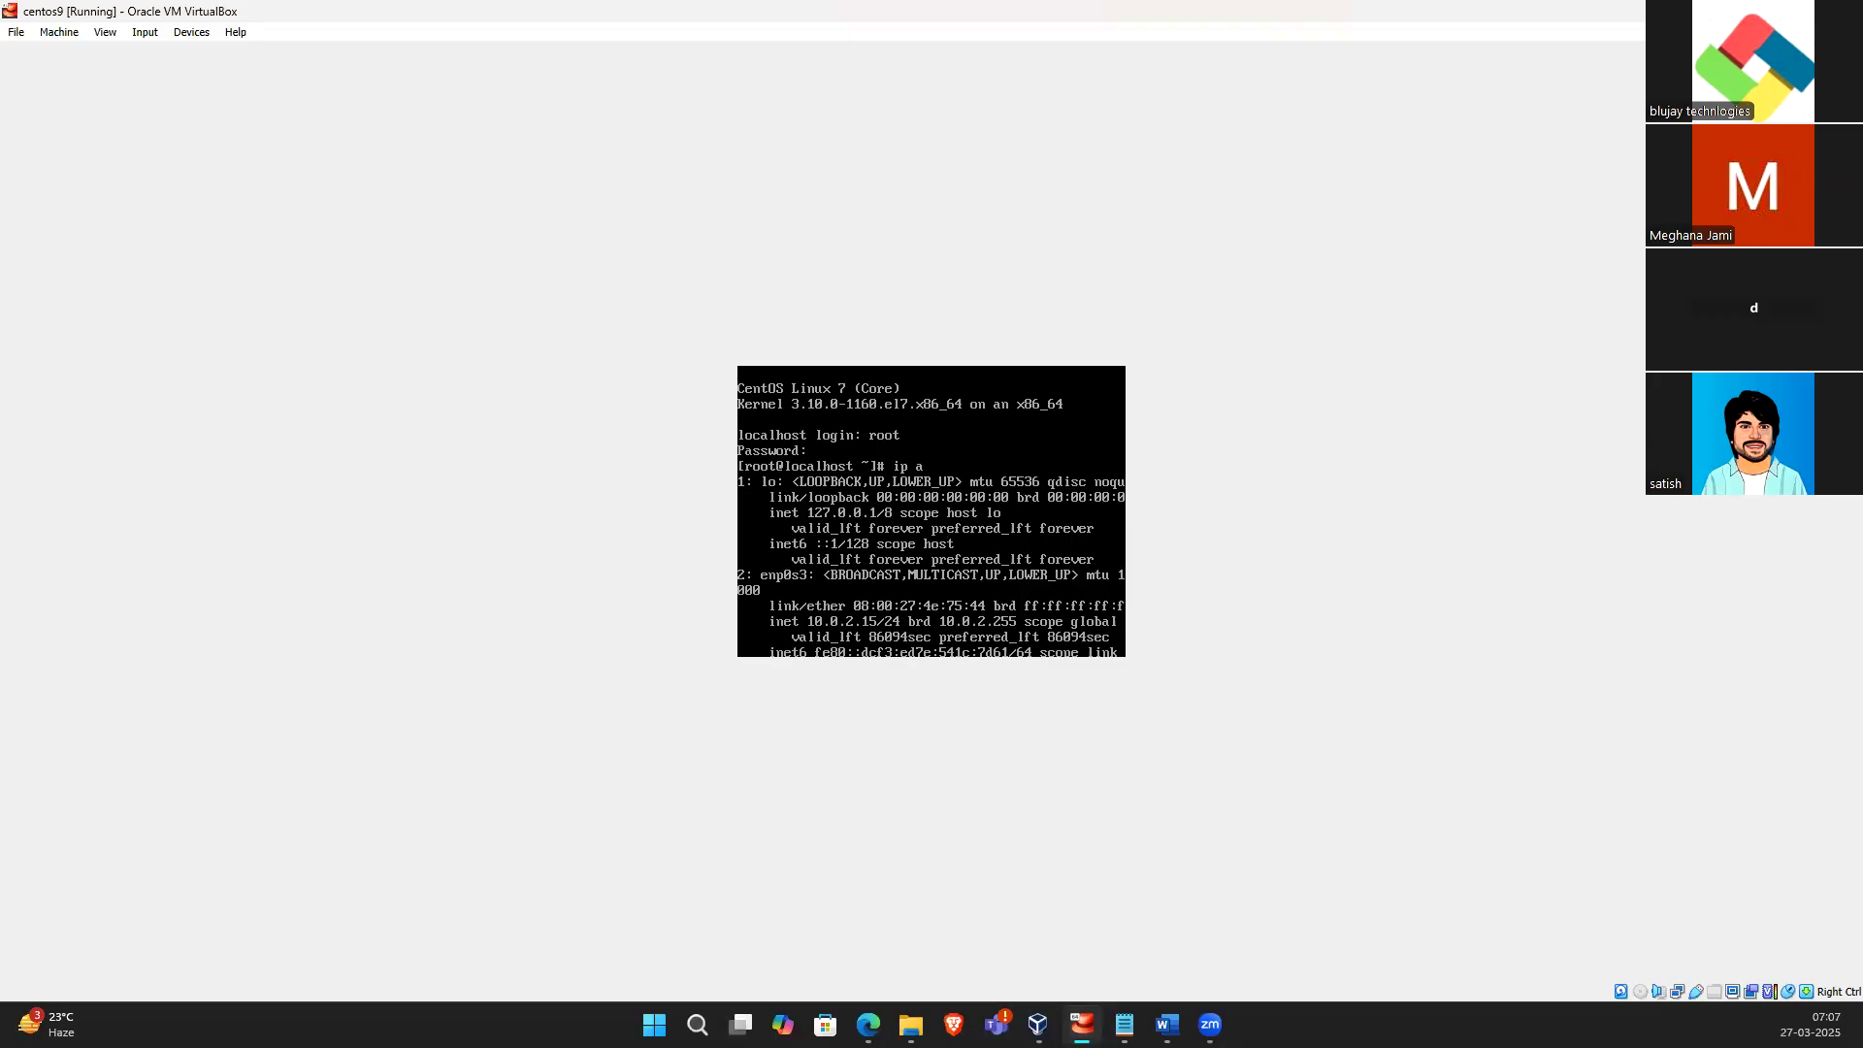
left_click(1796, 11)
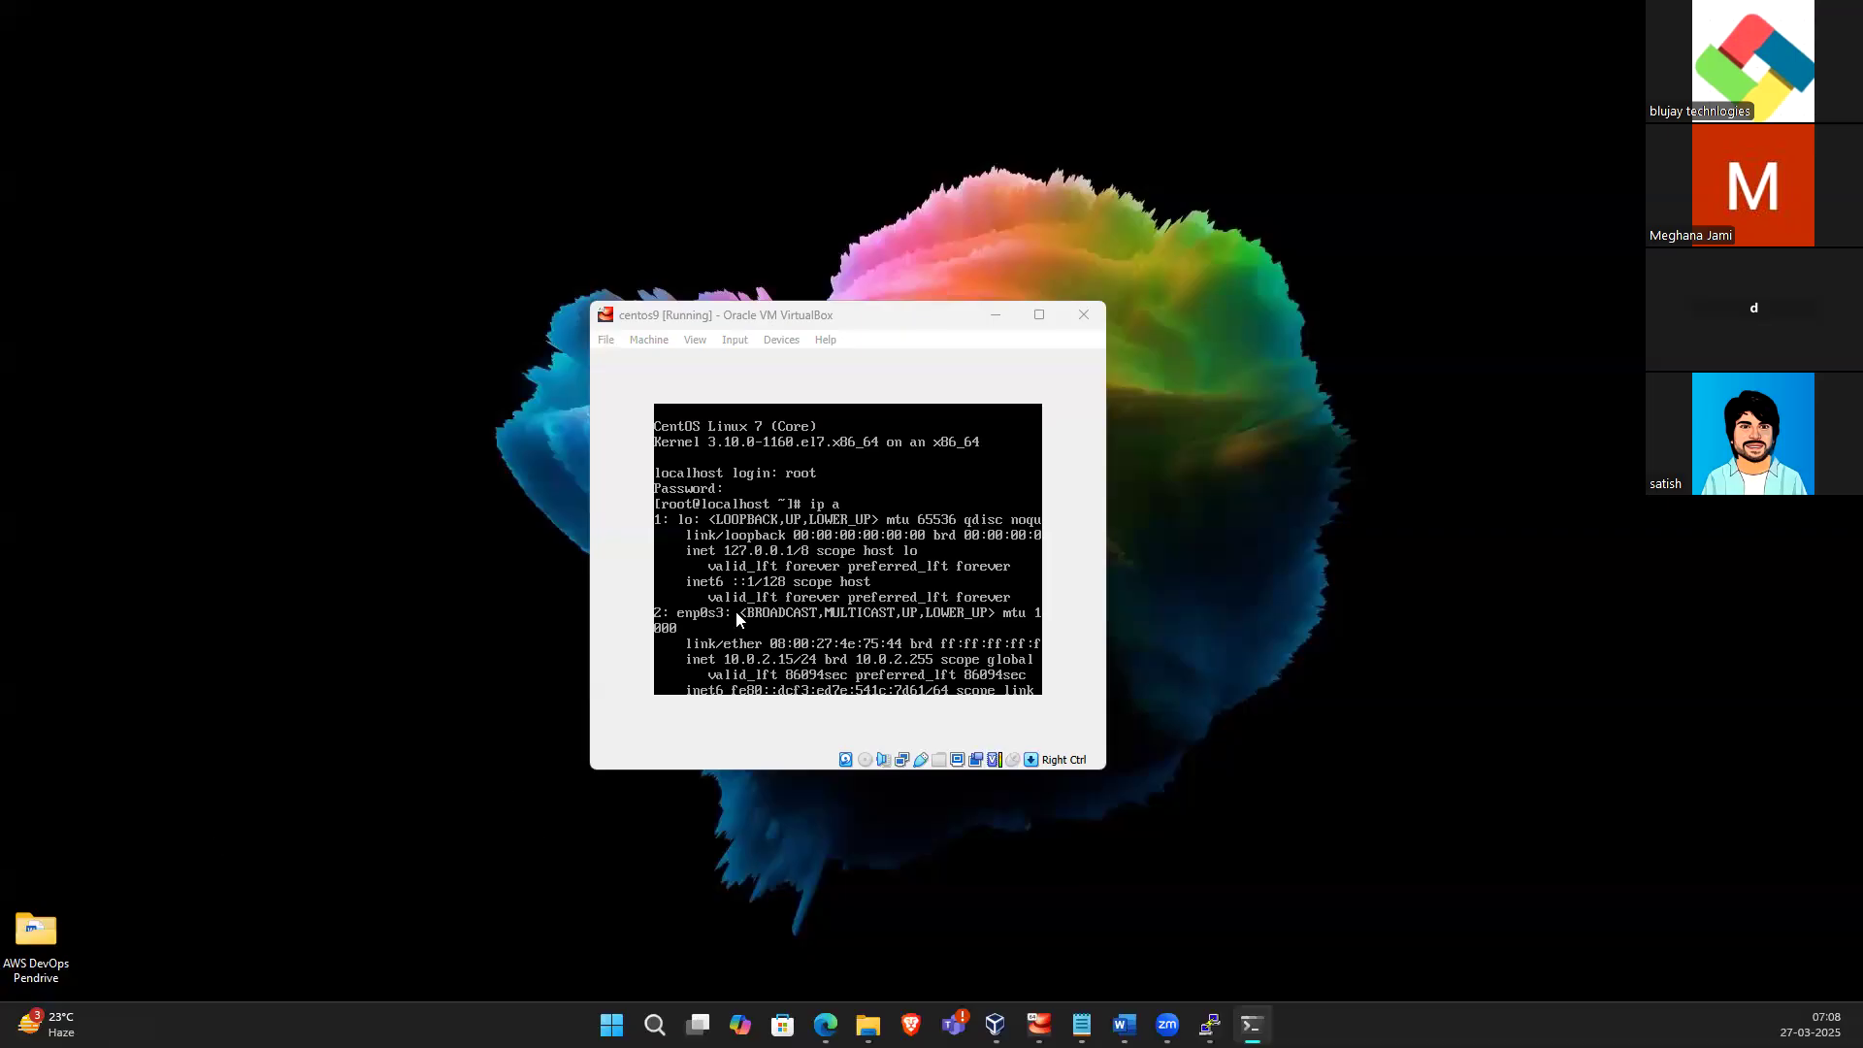
Switch to Command Prompt, stop the running ping, and ping 192.168.56.105
left_click(1168, 1025)
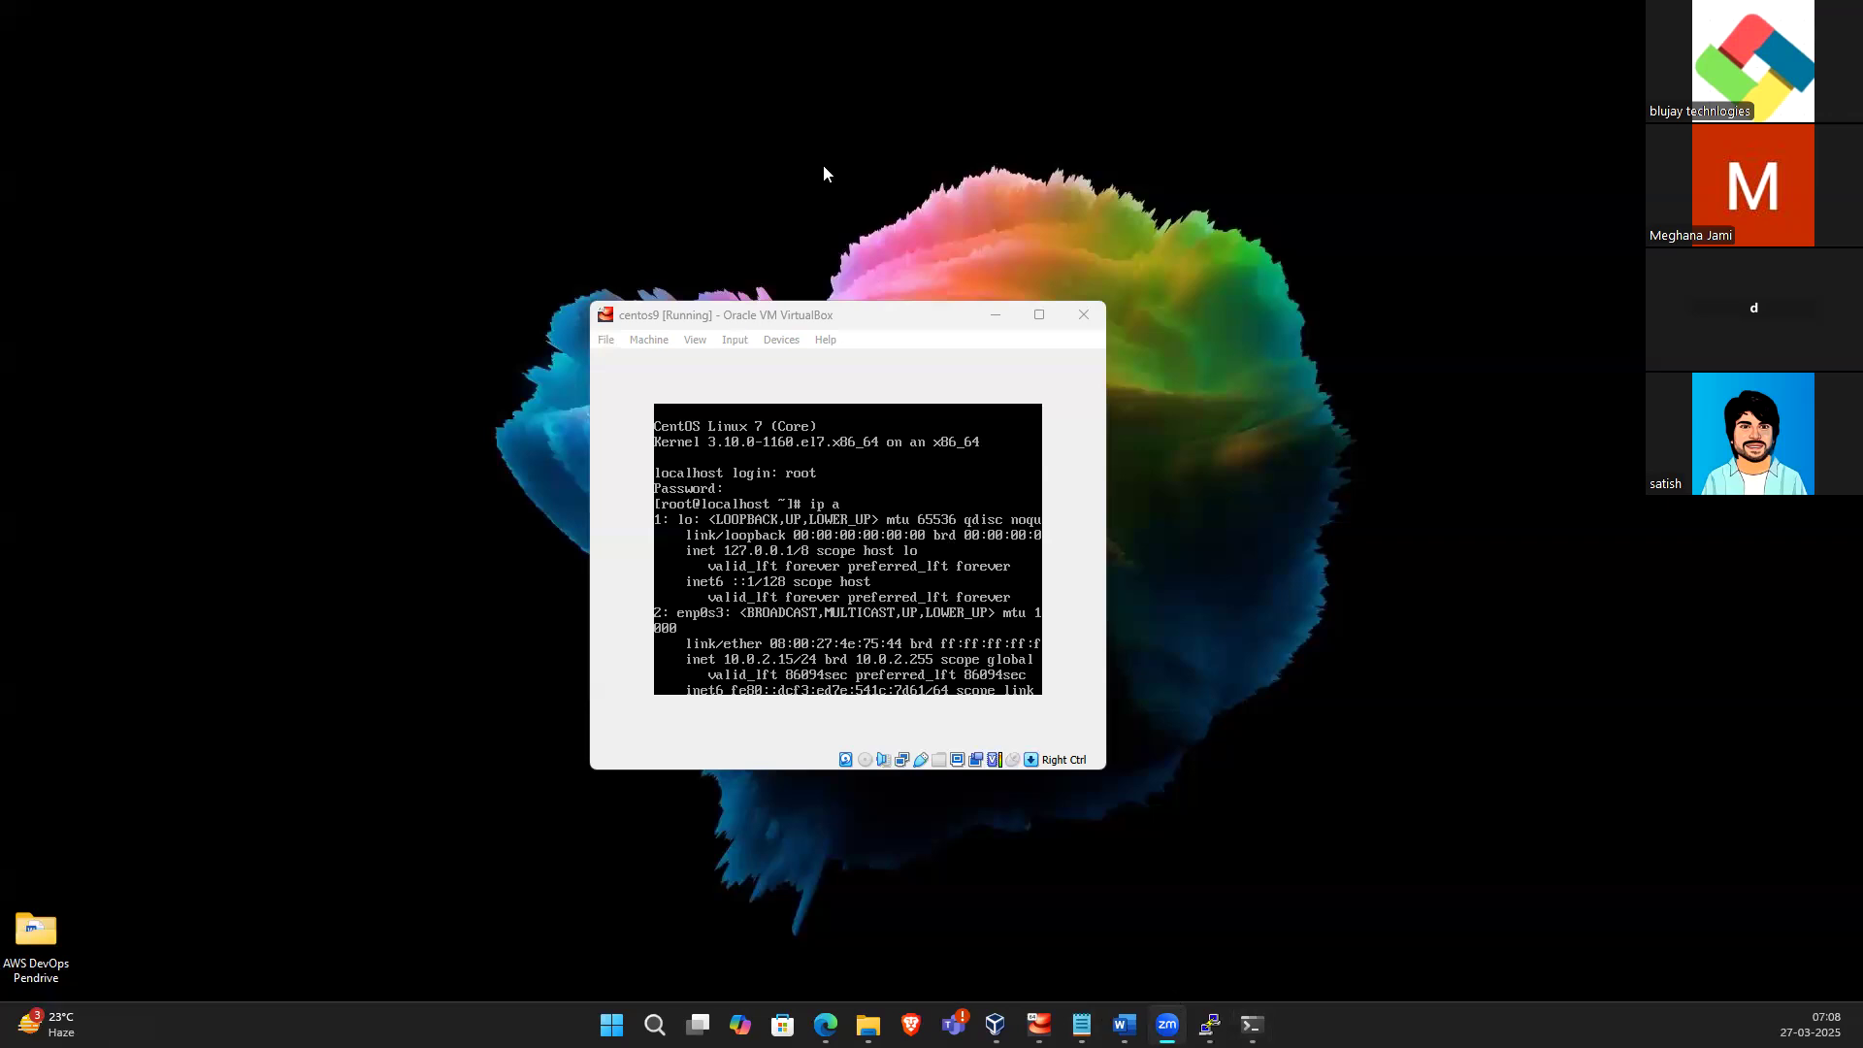
left_click(804, 137)
key("alt+Tab")
left_click_drag(231, 235, 632, 201)
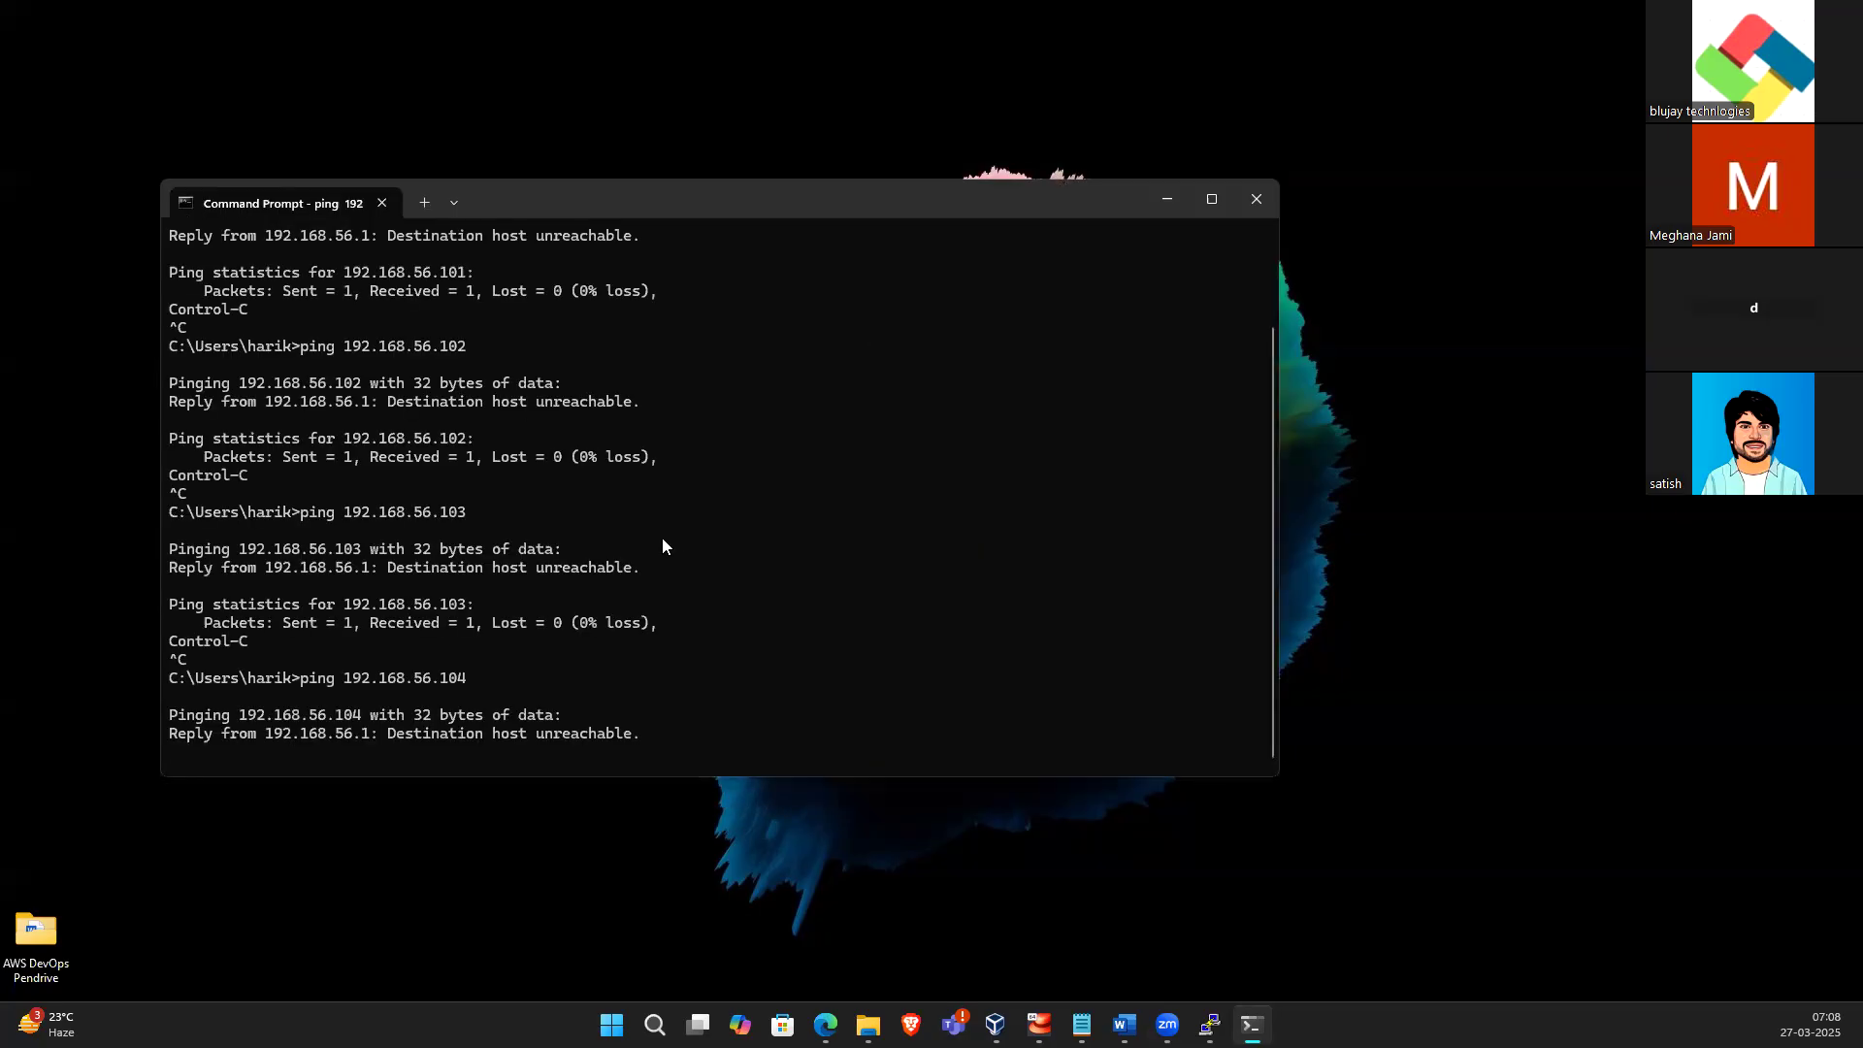
key("ctrl+c")
key("Up")
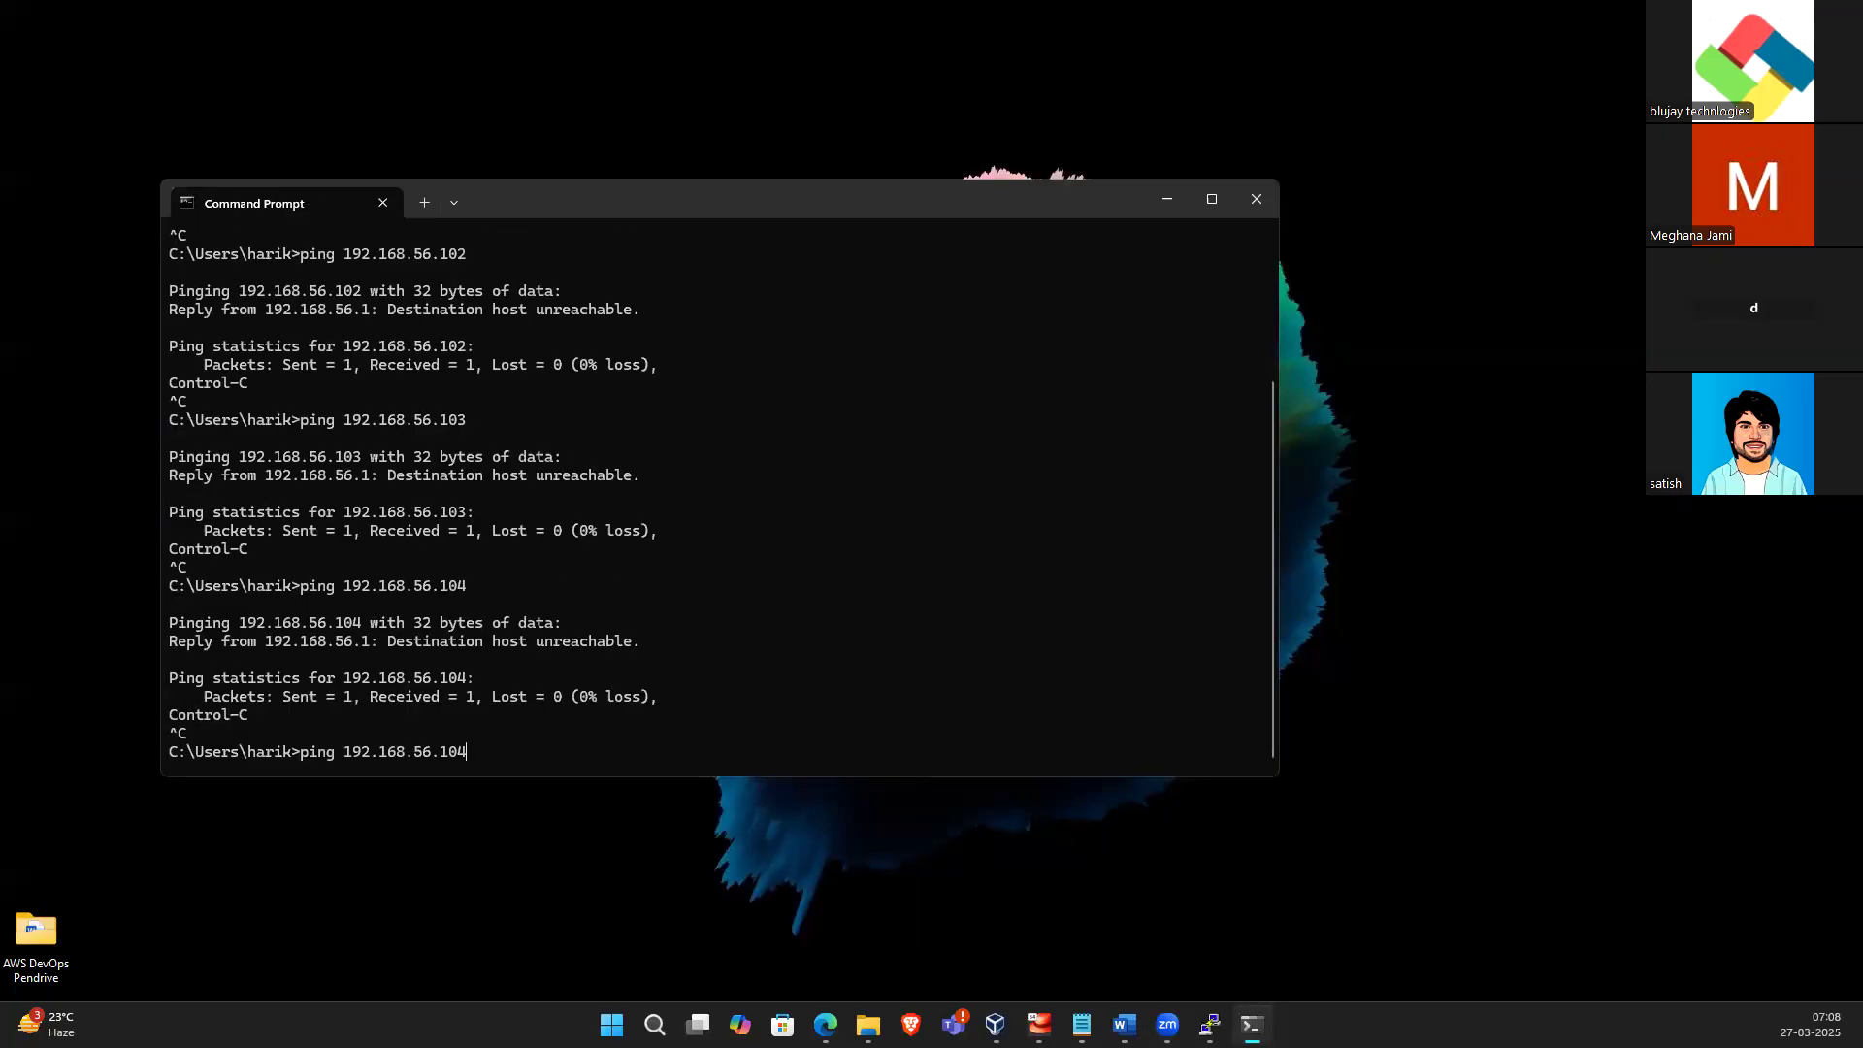
key("BackSpace")
type("5")
key("Return")
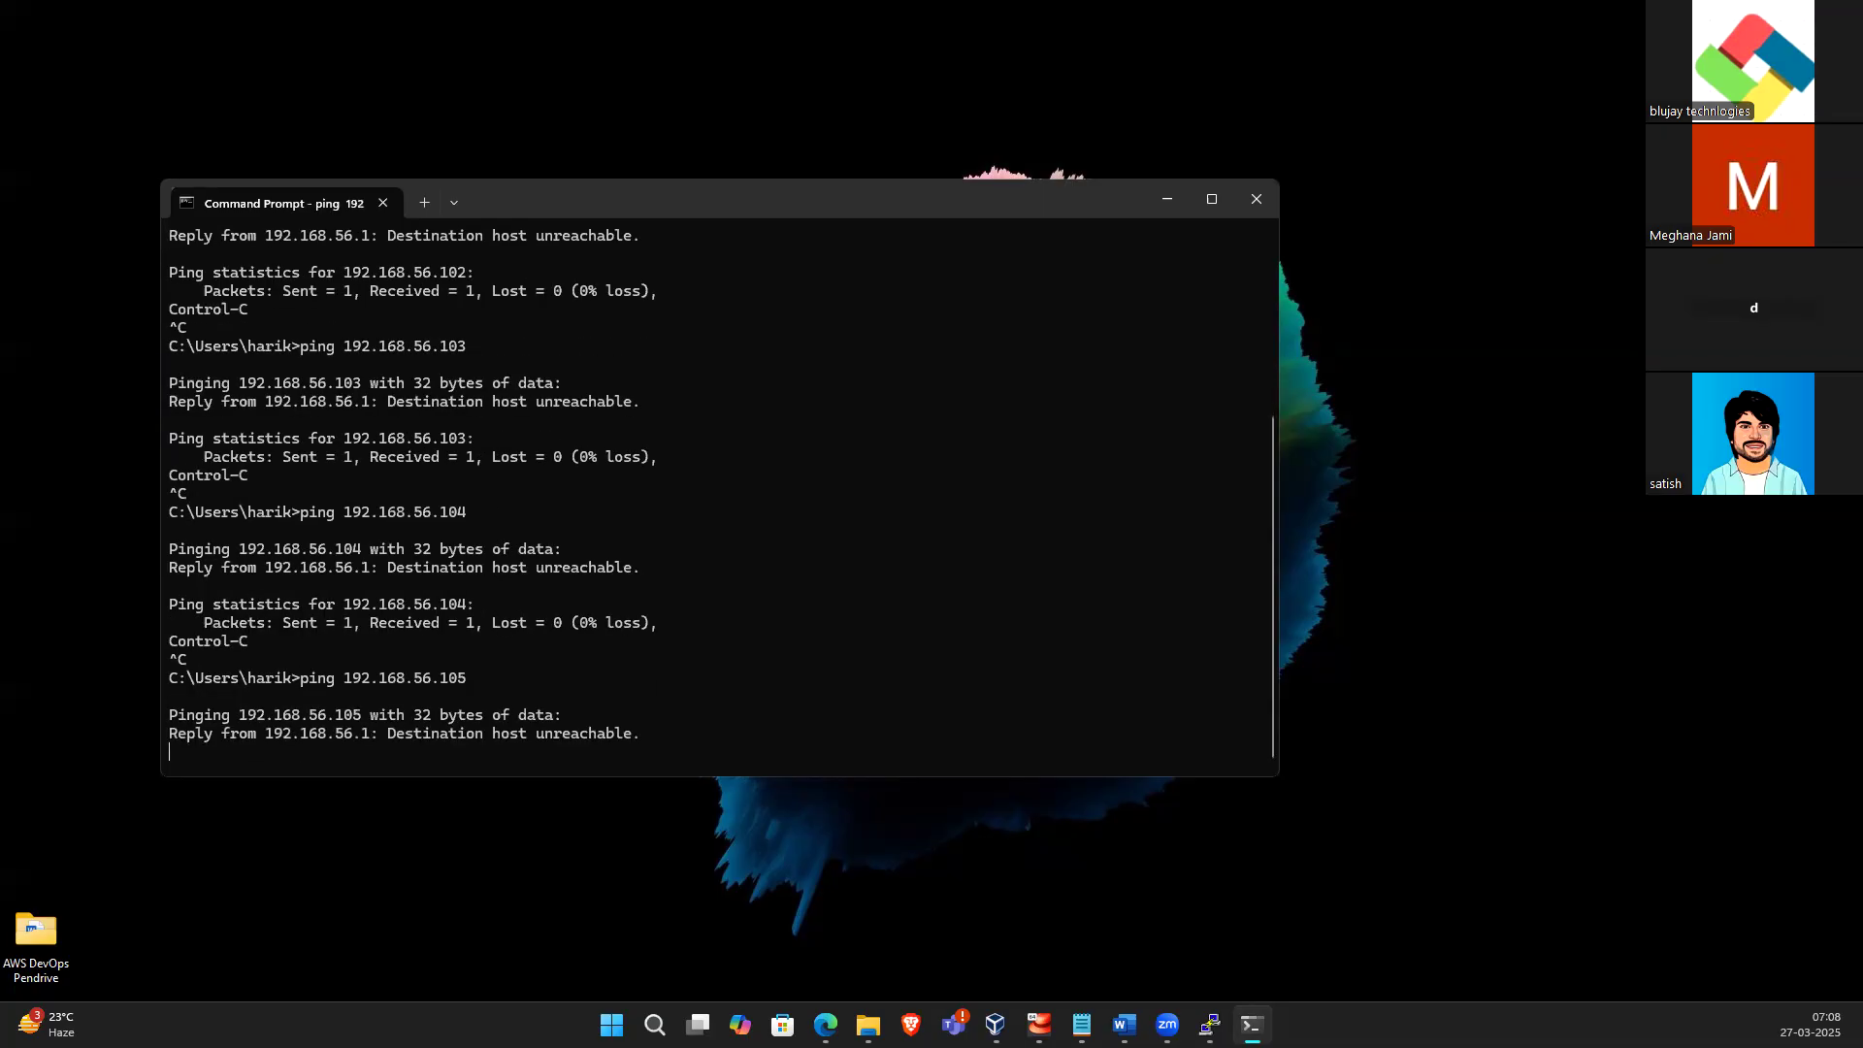
Ping 192.168.56.106 and then 192.168.56.107, stopping each ping
key("ctrl+c")
key("Up")
key("Return")
key("ctrl+c")
key("Up")
key("BackSpace")
type("7")
key("Return")
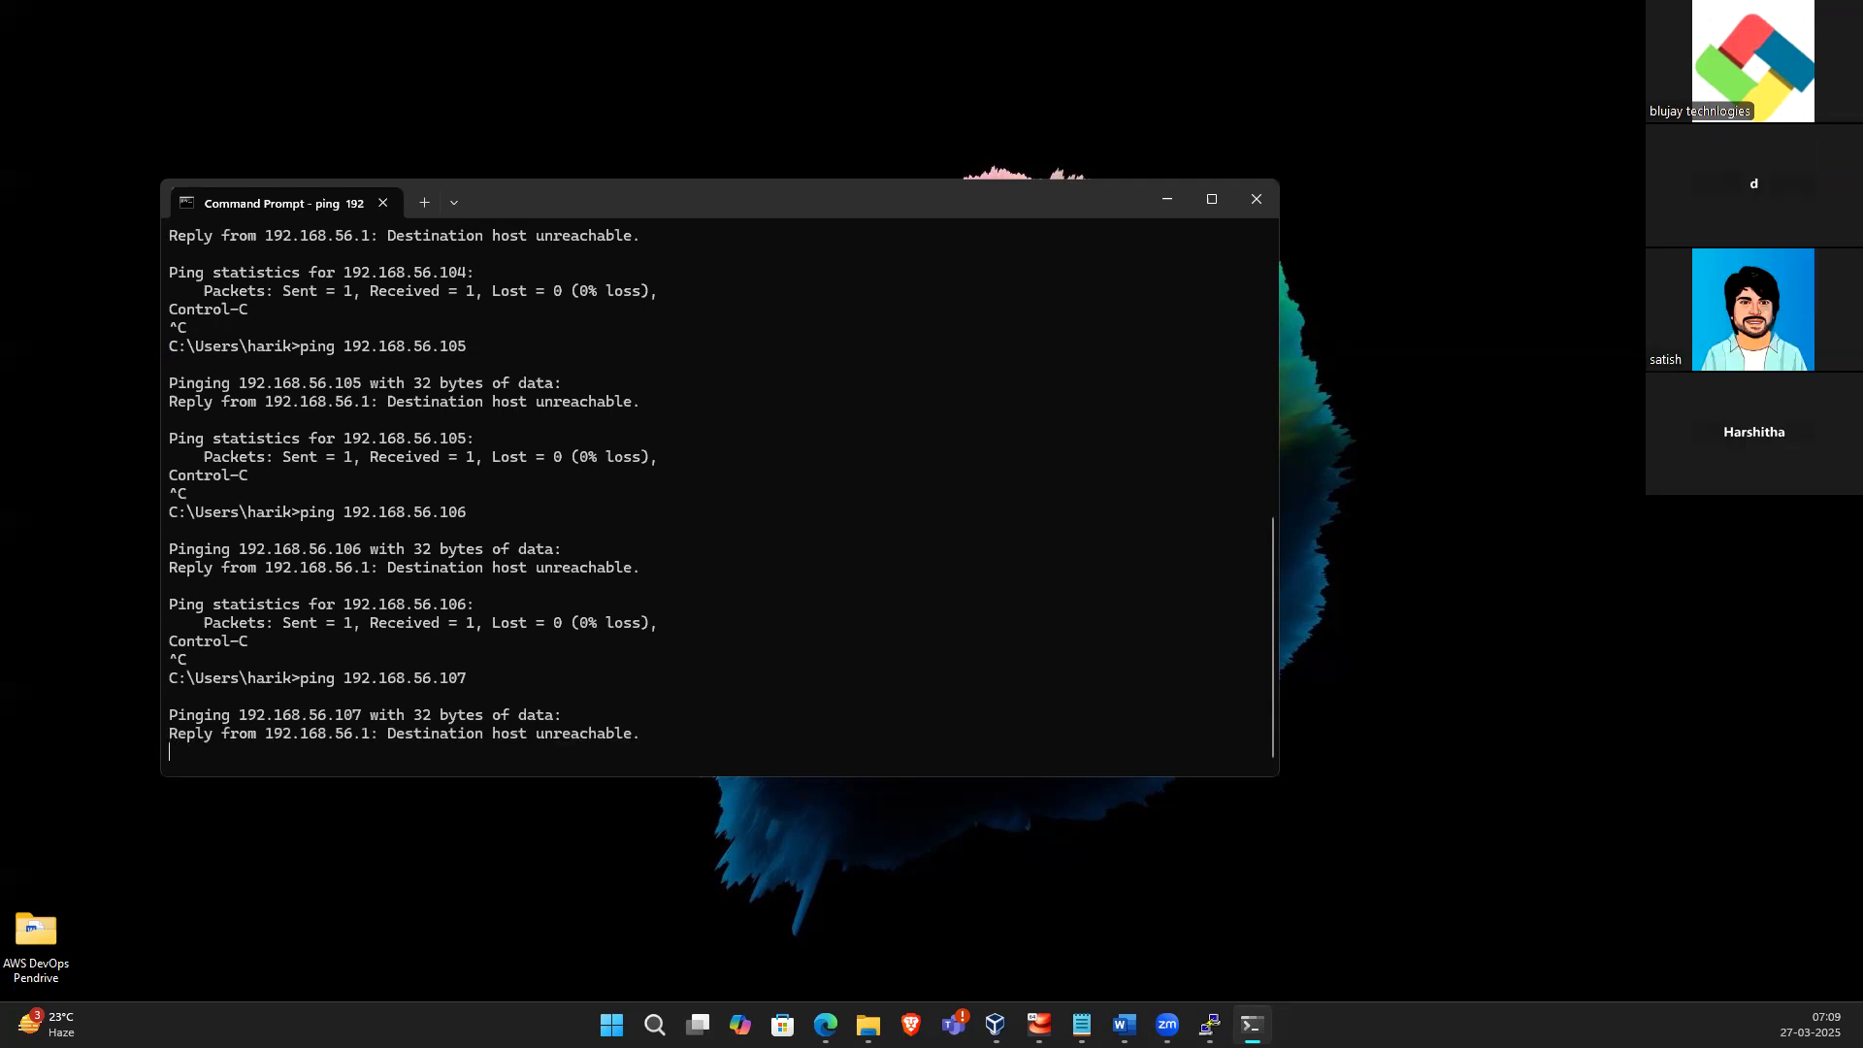
Ping 192.168.56.108 and then 192.168.56.109, stopping each ping
key("ctrl+c")
key("Up")
key("BackSpace")
type("8")
key("Return")
key("ctrl+c")
key("Up")
key("BackSpace")
type("9")
key("Return")
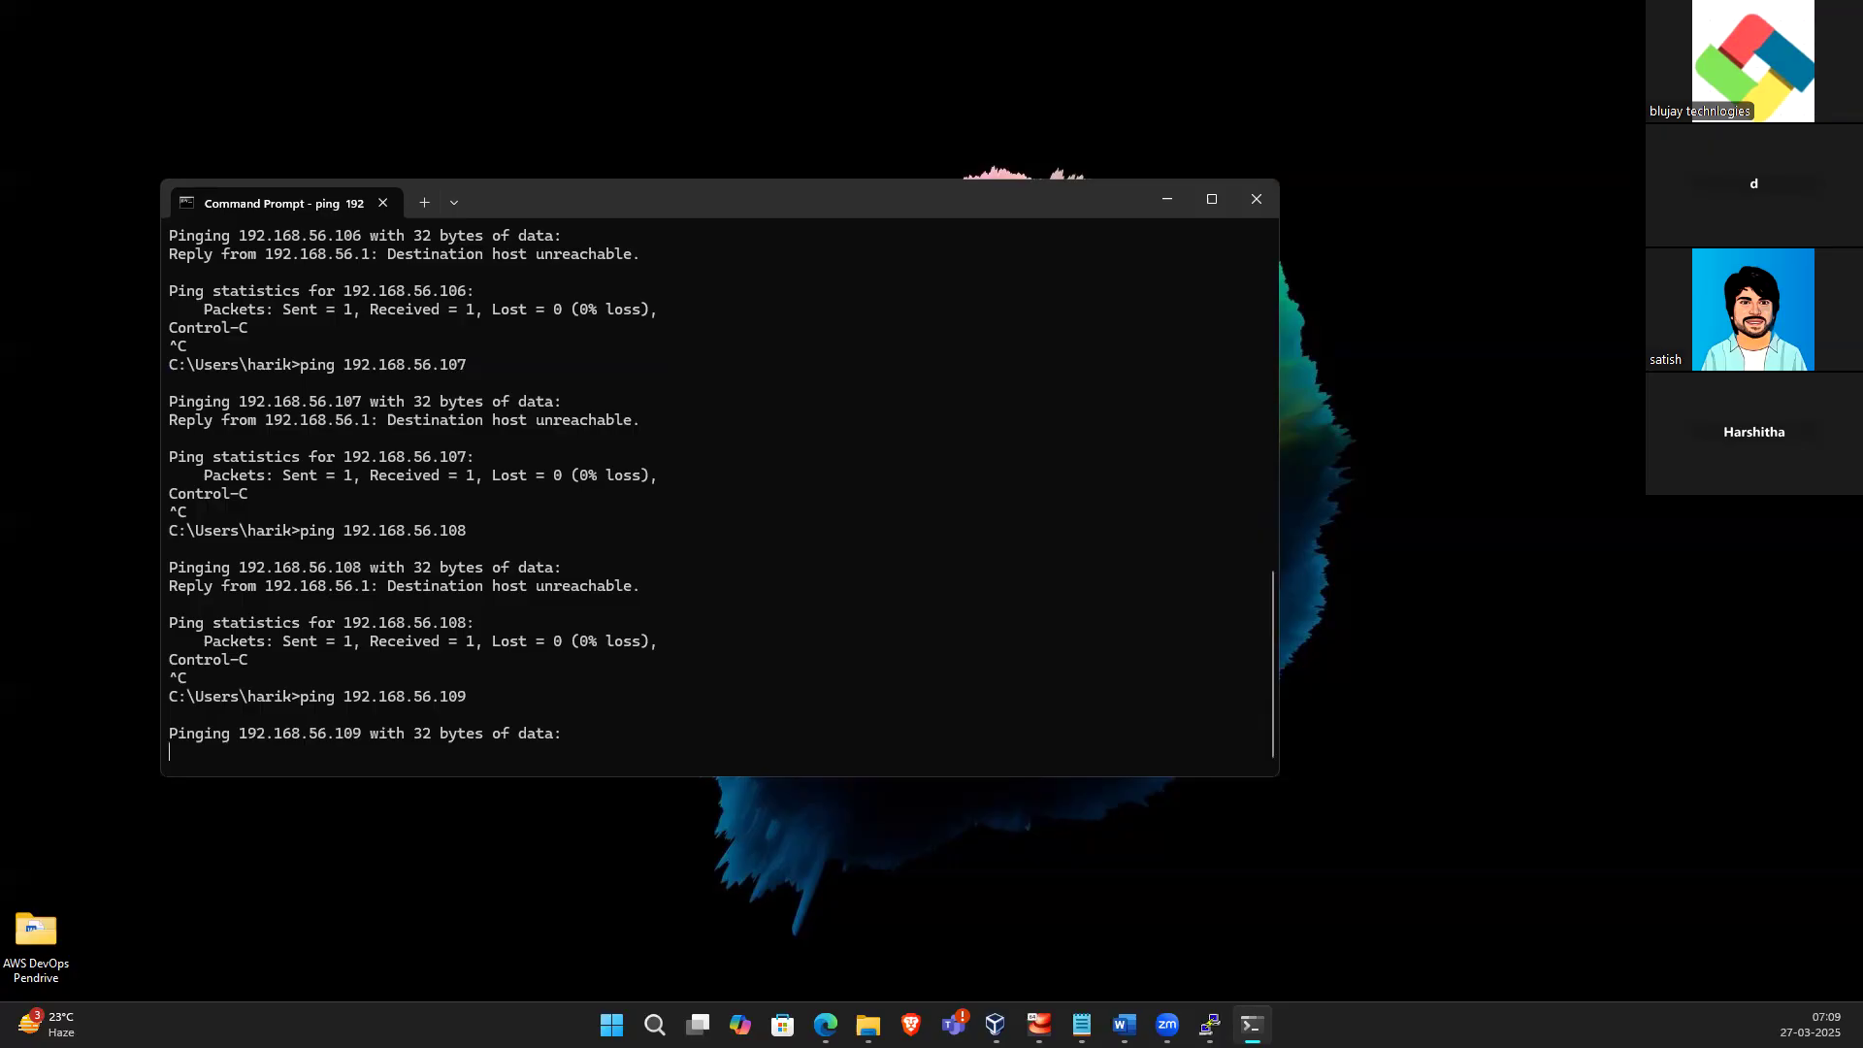
Ping 192.168.56.110 and then 192.168.56.111, stopping each ping
key("ctrl+c")
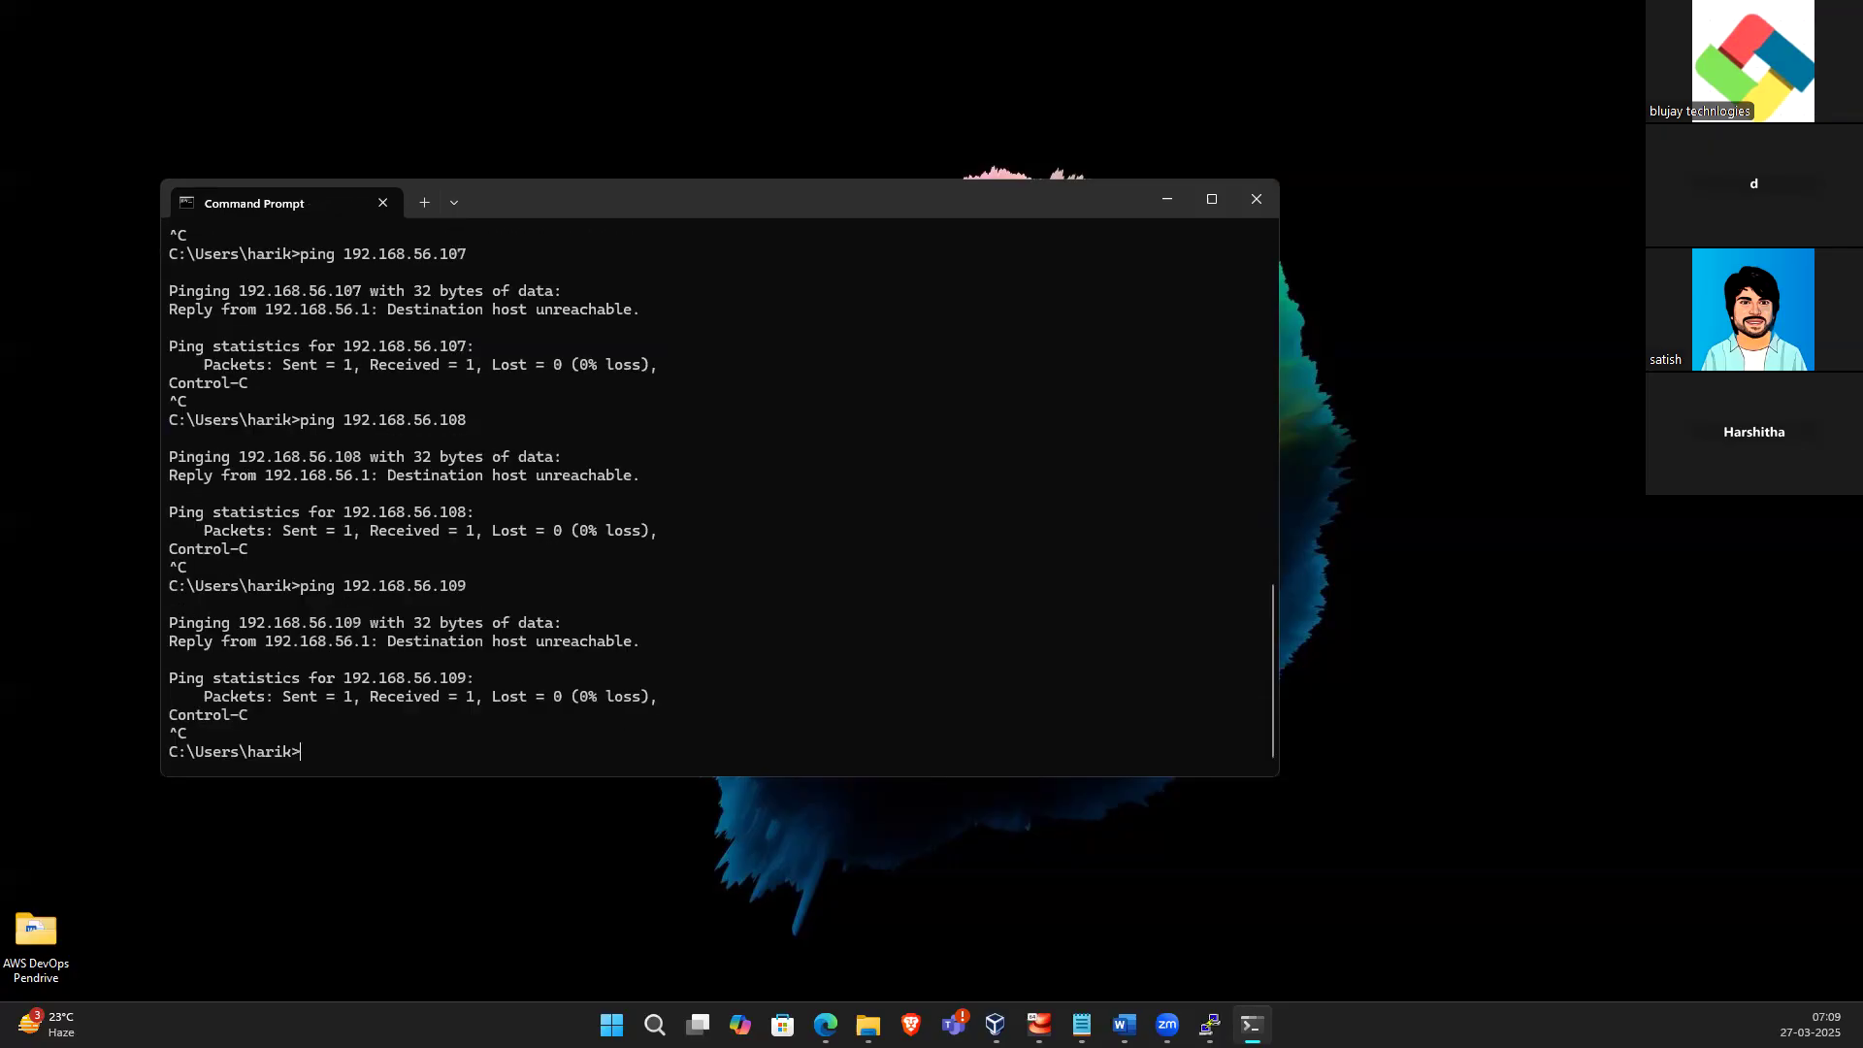
key("Up")
key("BackSpace")
key("BackSpace")
type("10")
key("Return")
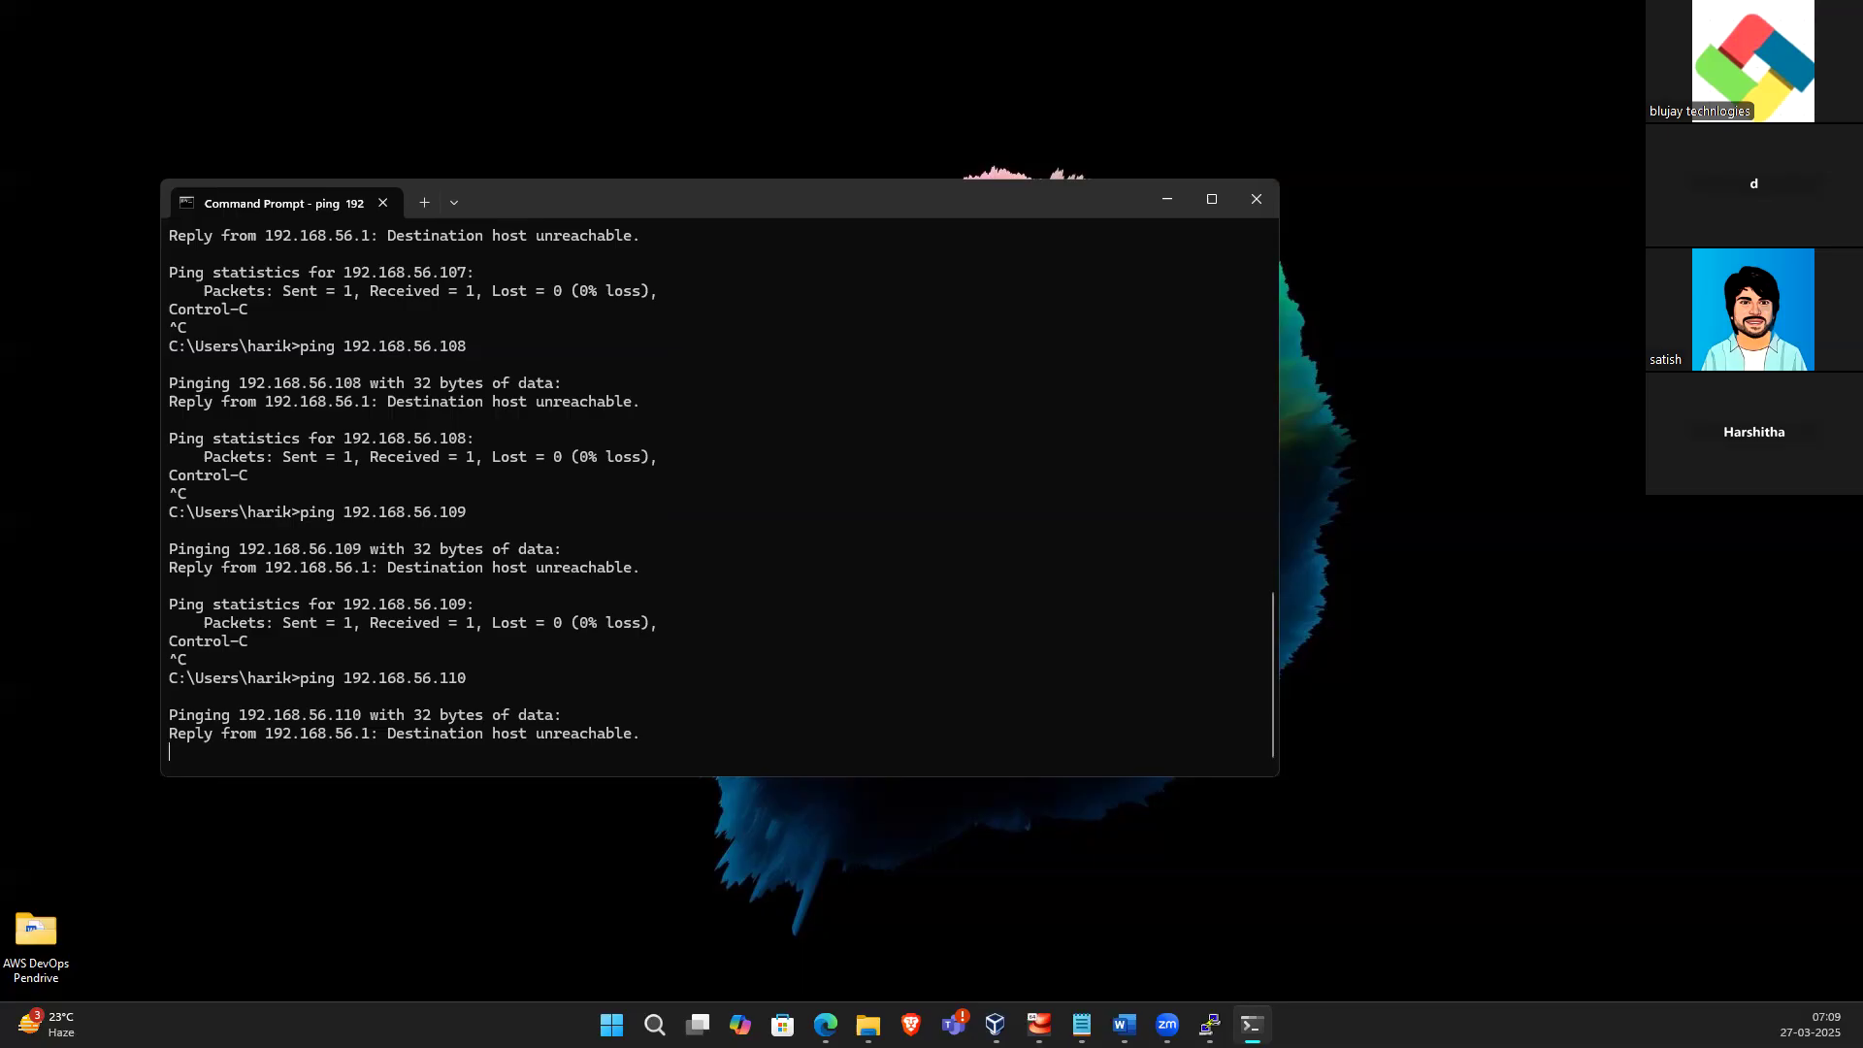
key("ctrl+c")
key("Up")
key("BackSpace")
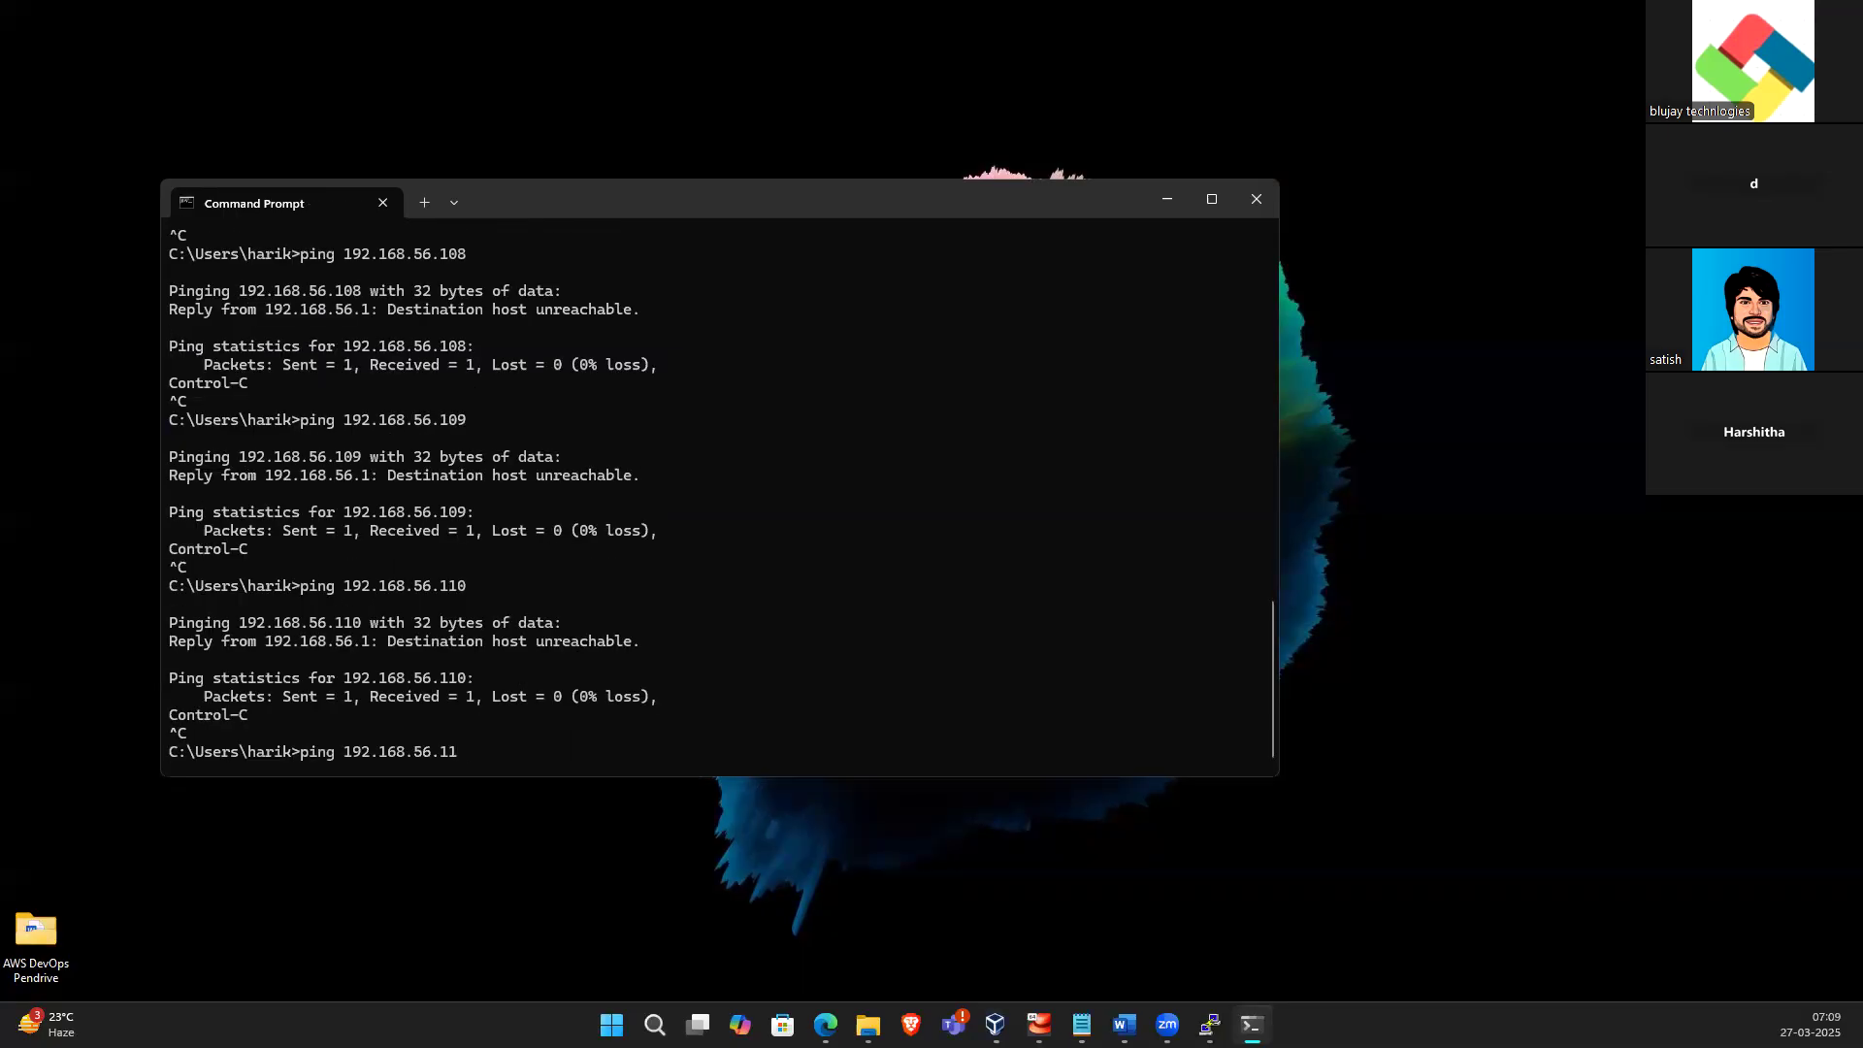
type("11")
key("Return")
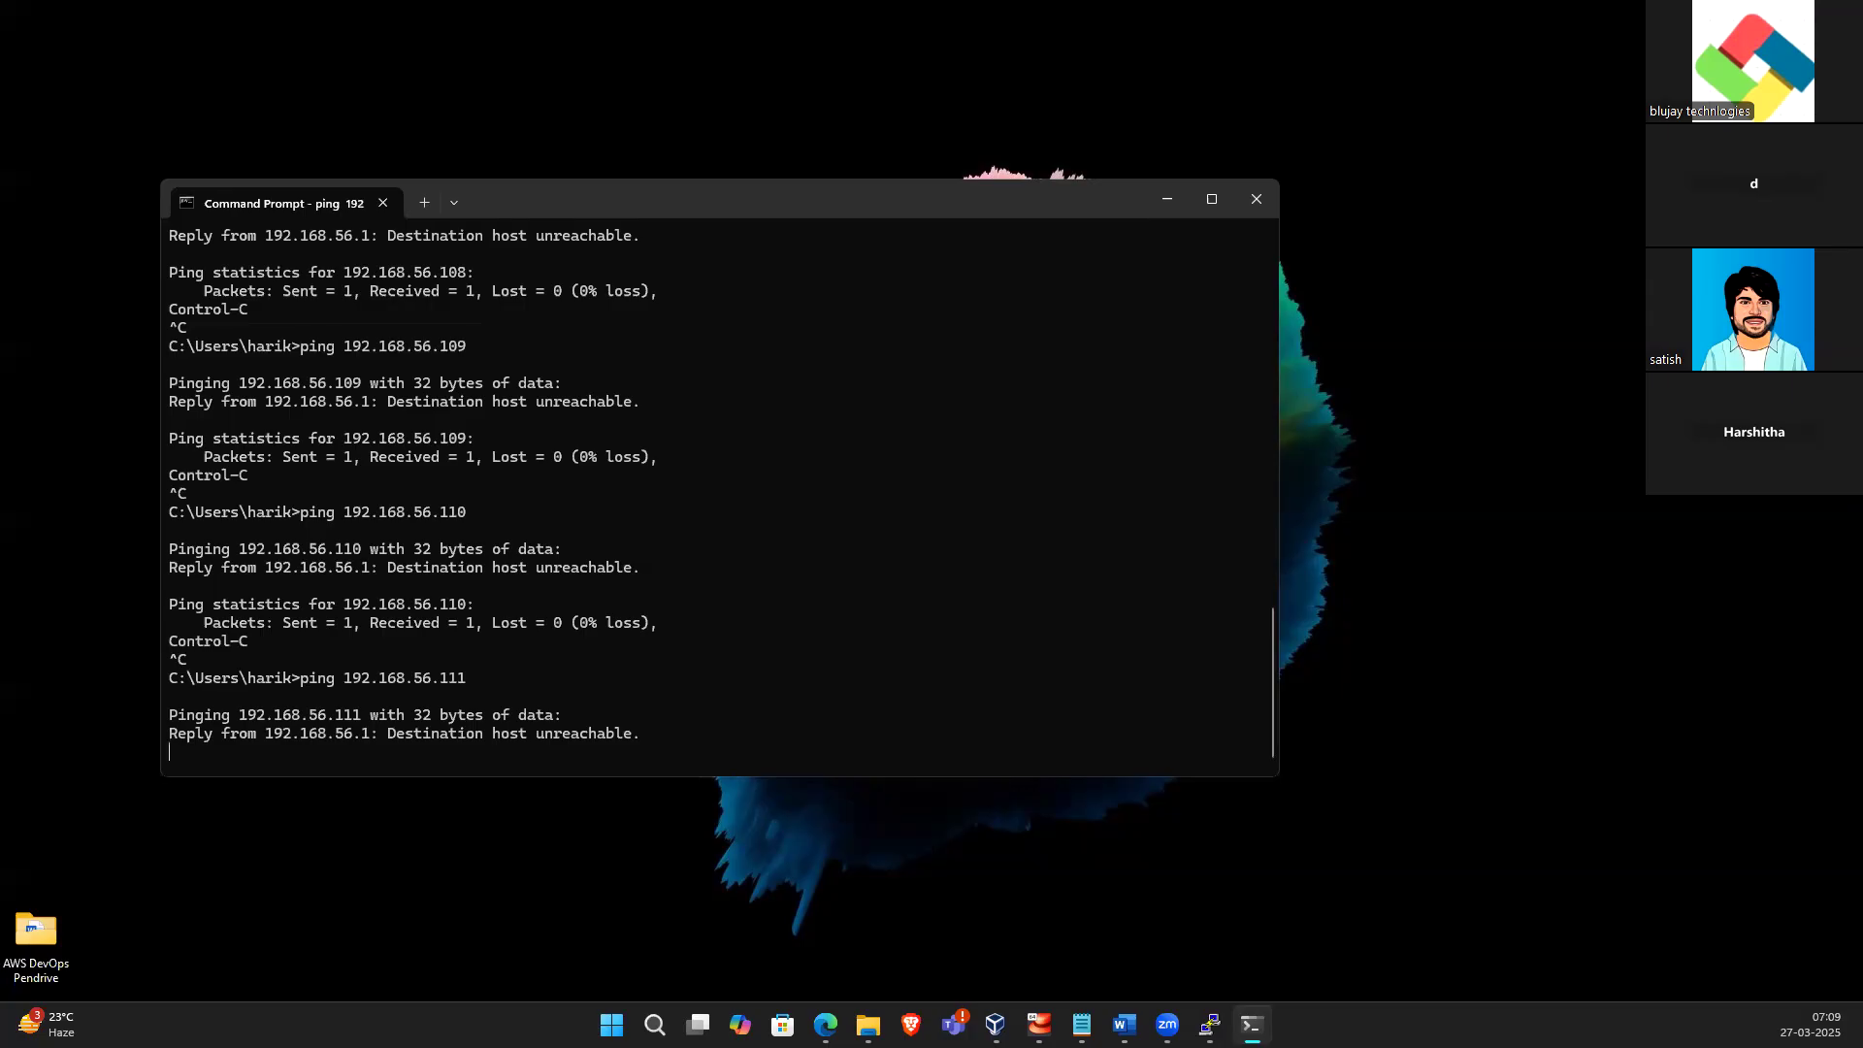
Ping 192.168.56.112, minimize the VM window, and ping 192.168.56.113
key("ctrl+c")
key("Up")
key("BackSpace")
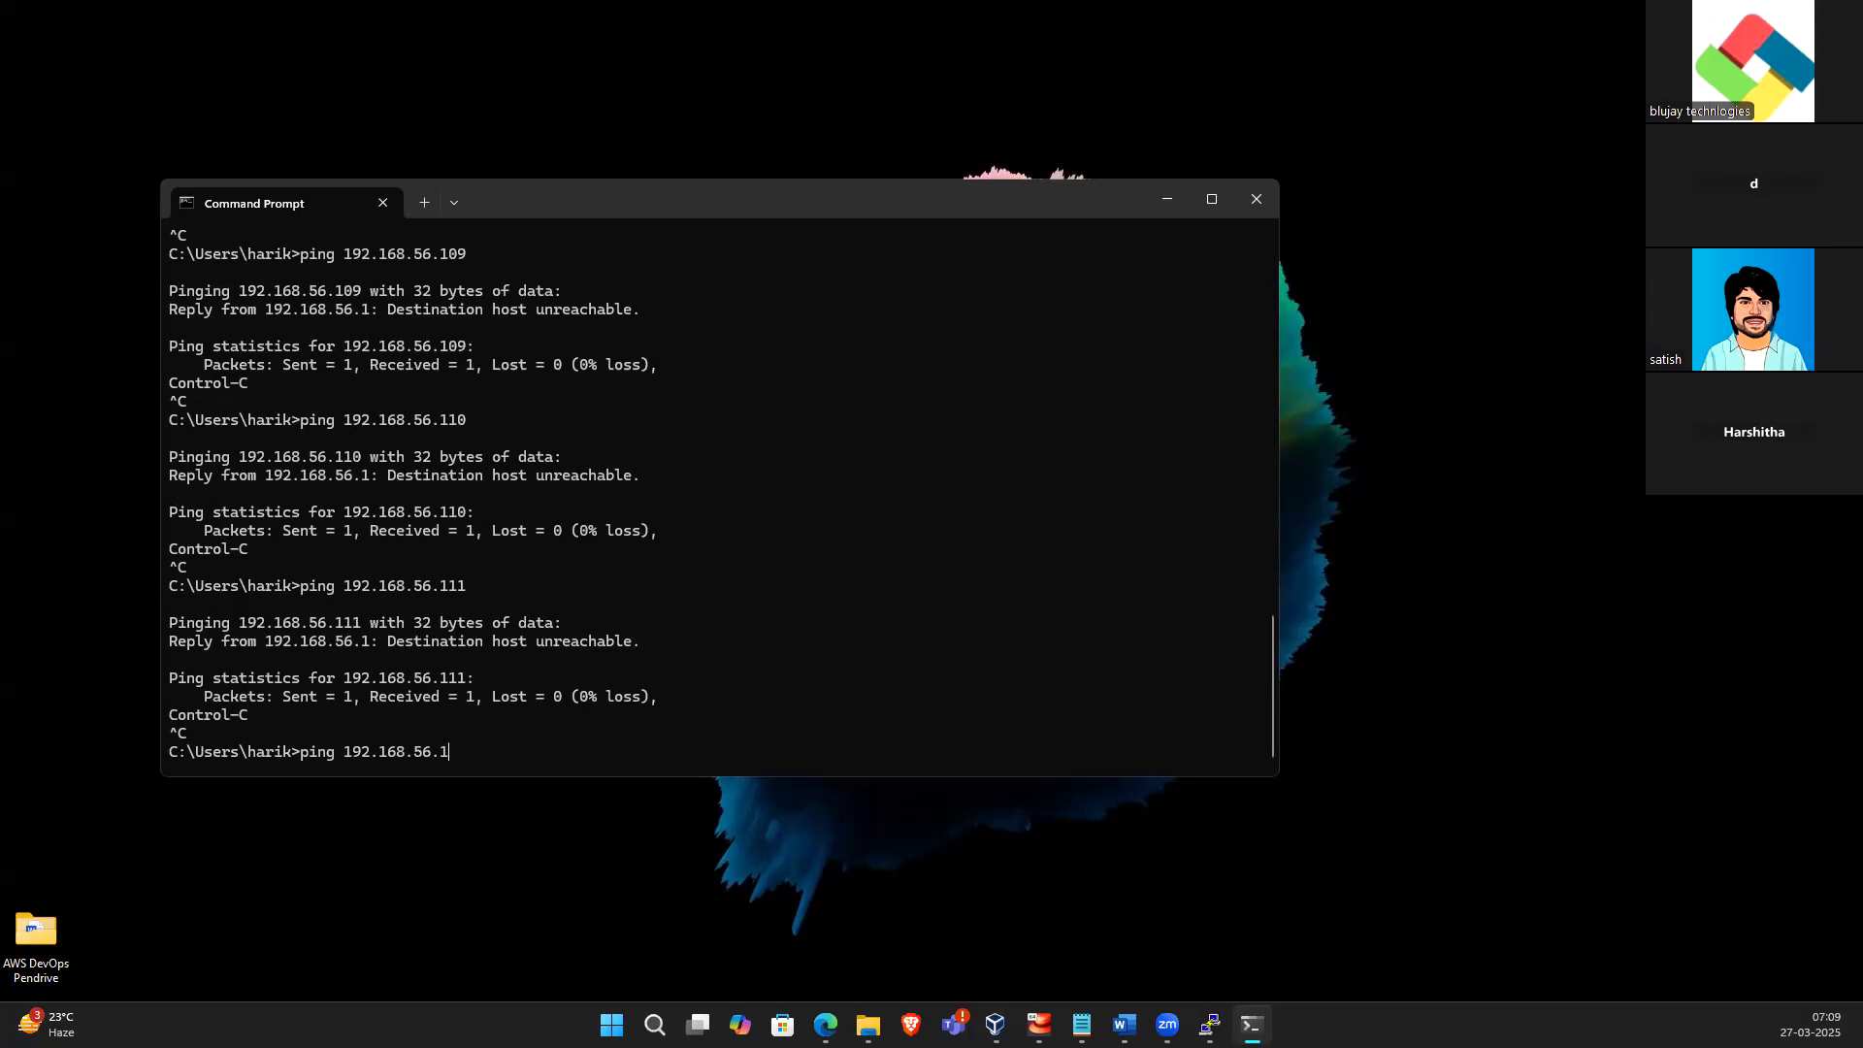
type("0")
key("BackSpace")
type("12")
key("Return")
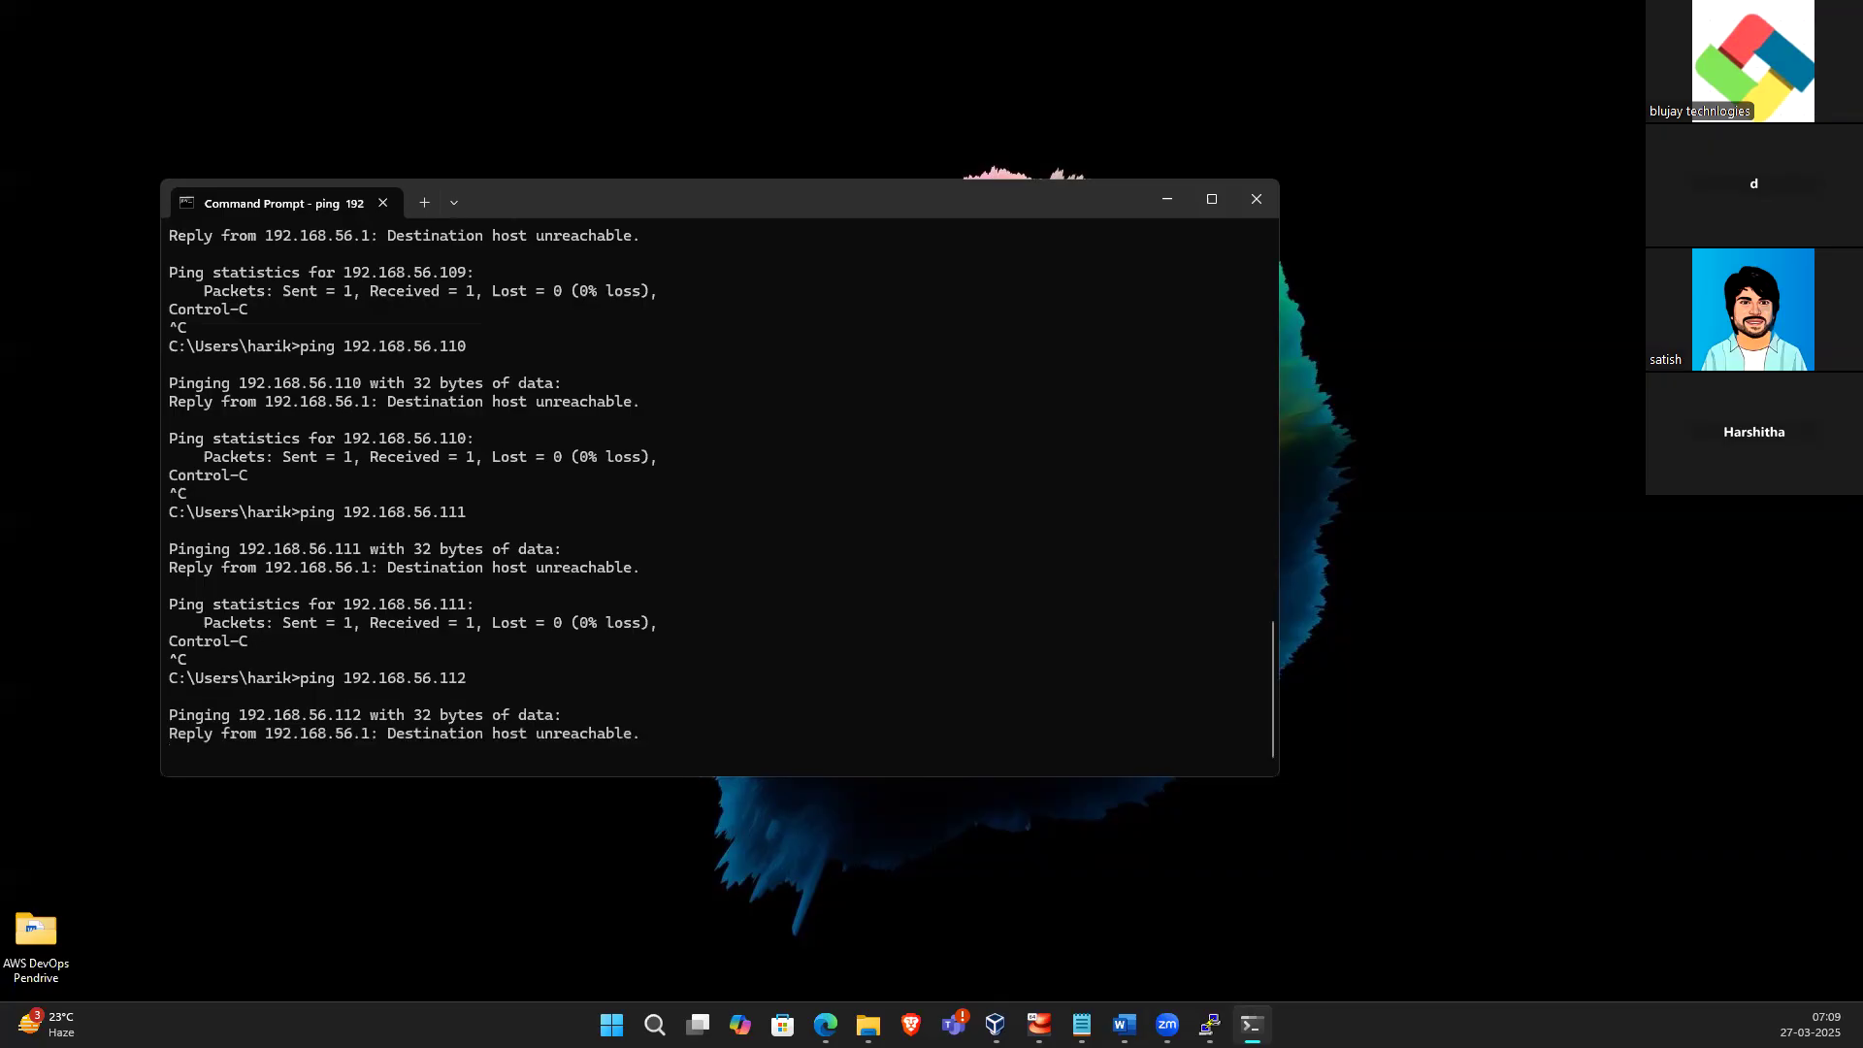
key("ctrl+c")
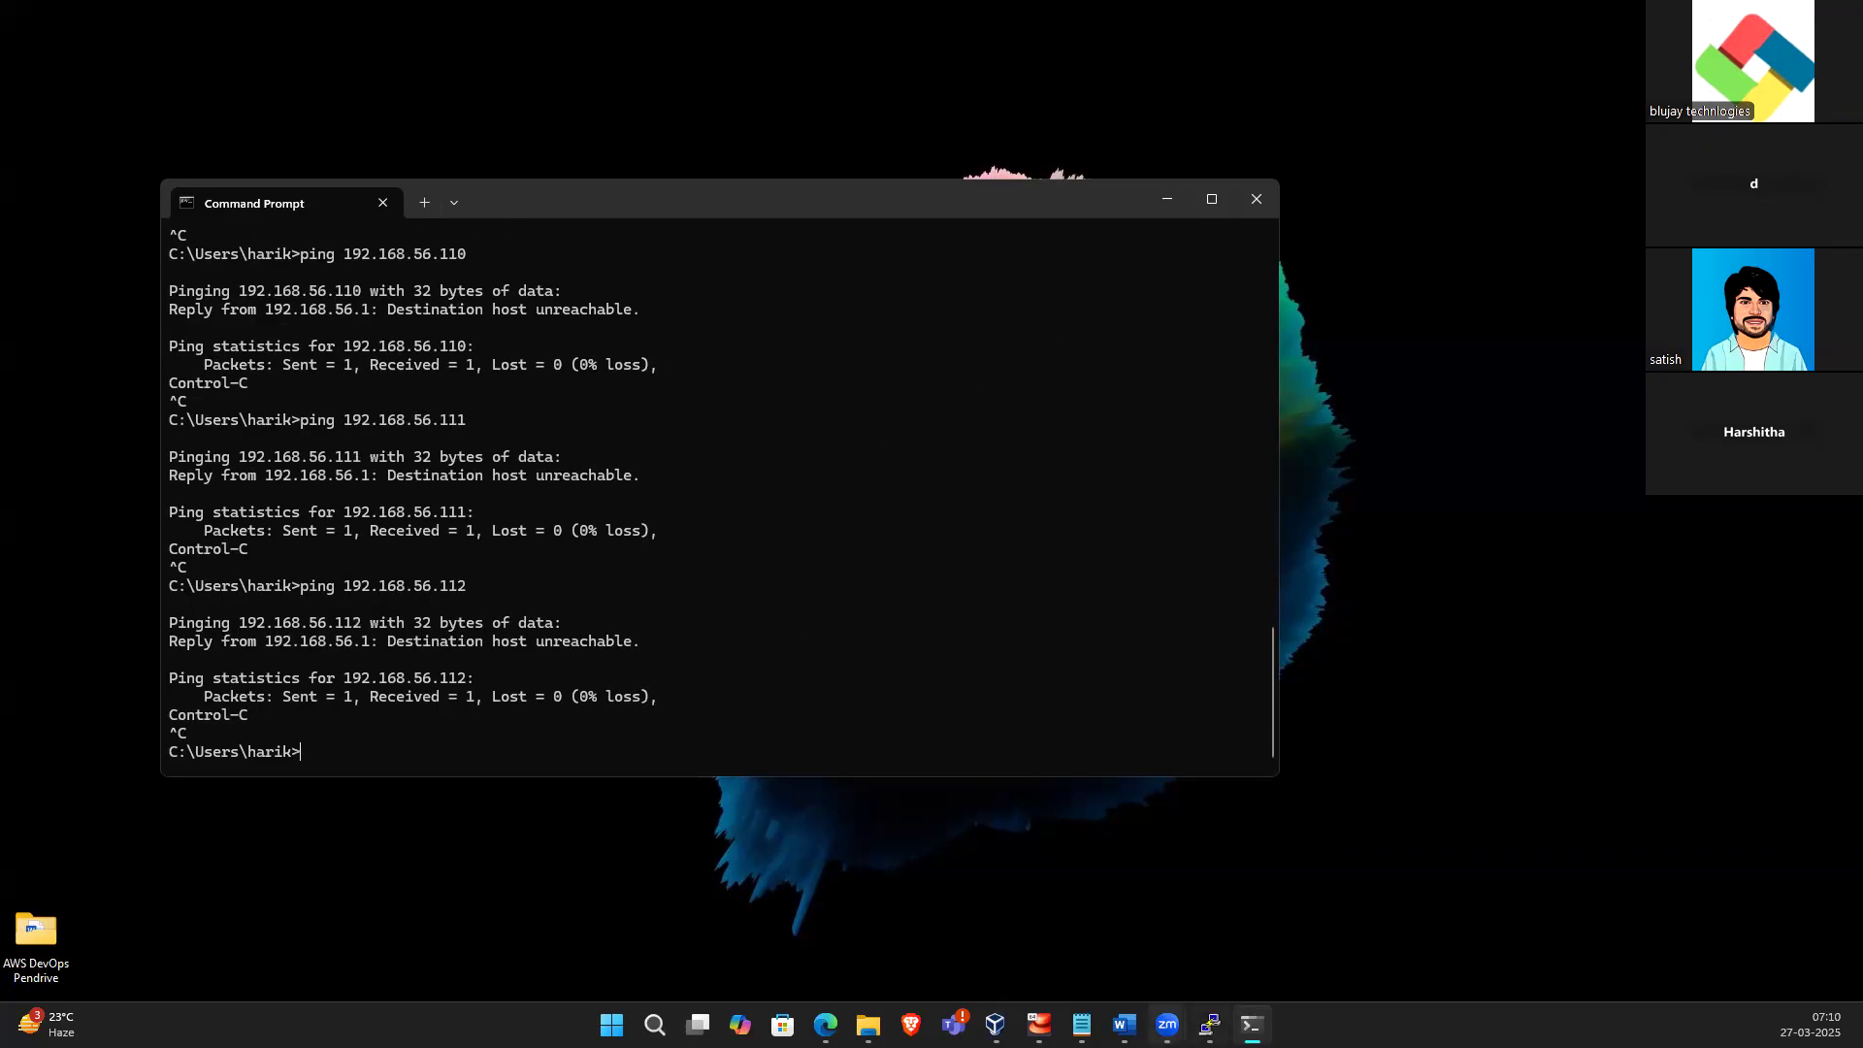
left_click(1039, 1025)
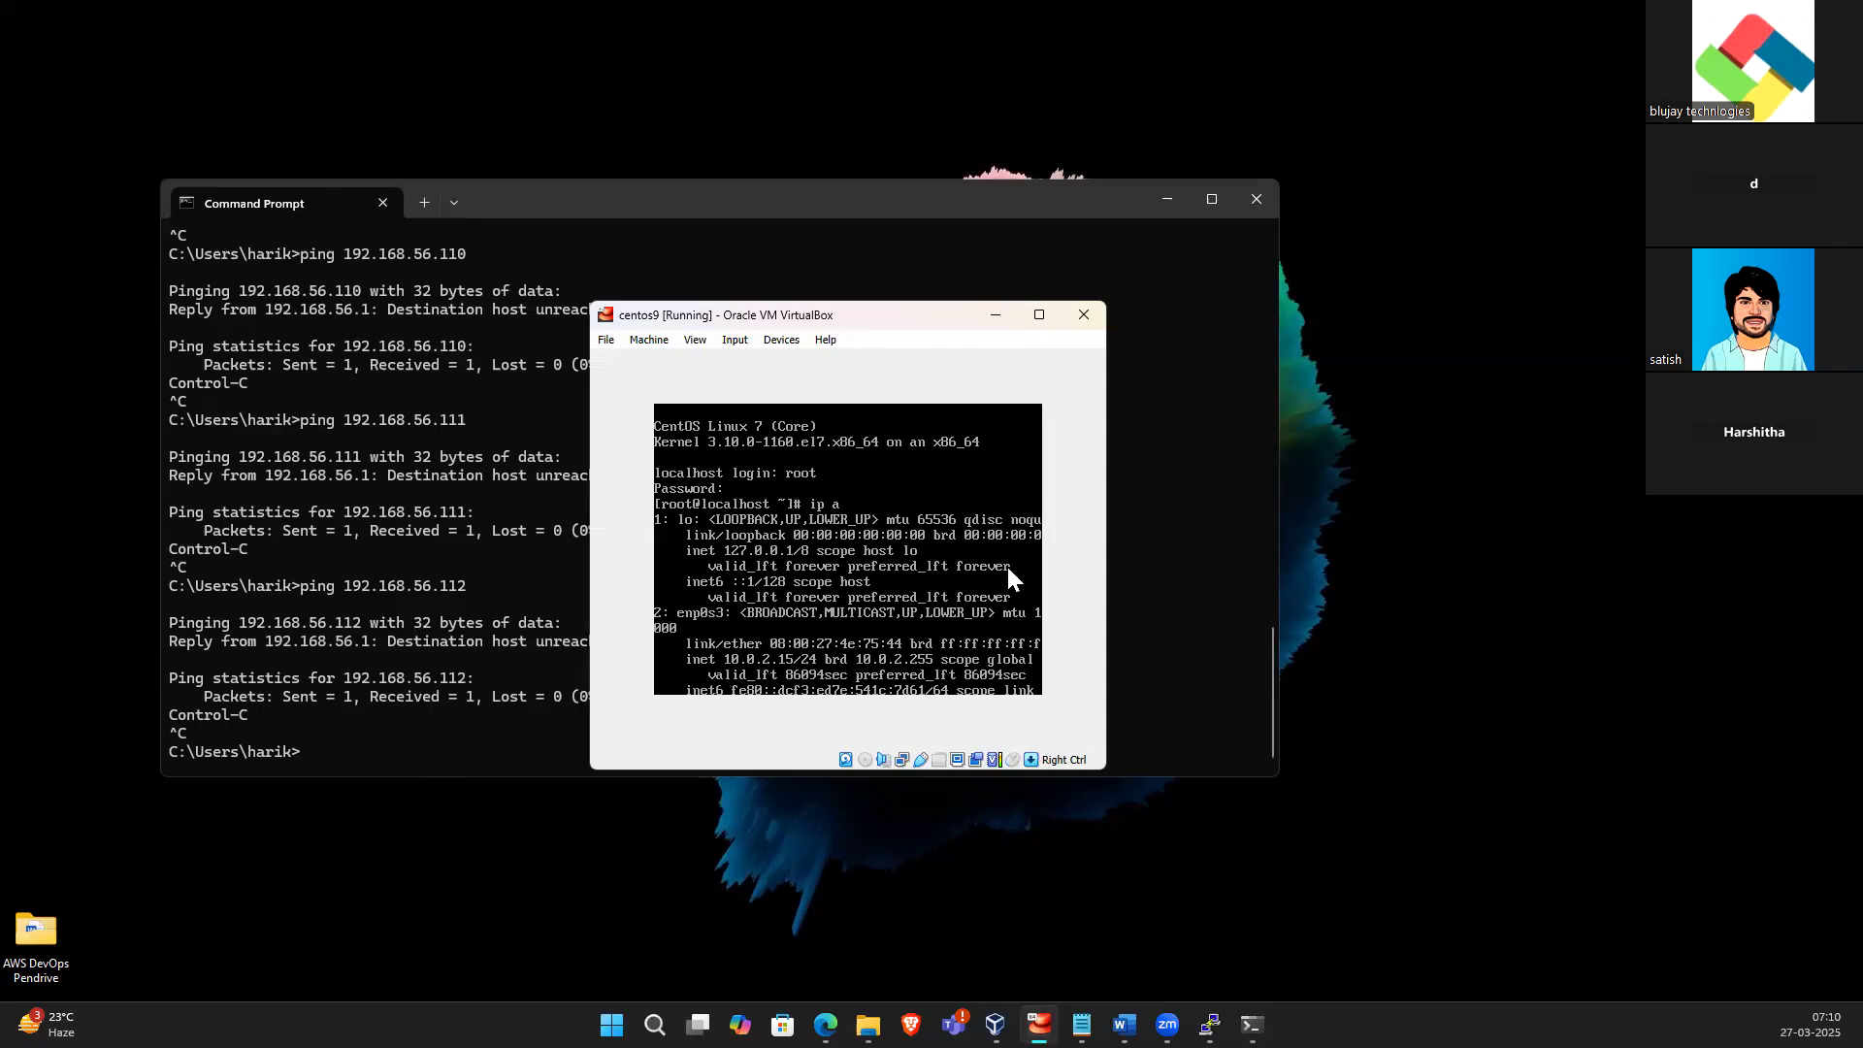
left_click(993, 319)
key("Up")
key("BackSpace")
type("3")
key("Return")
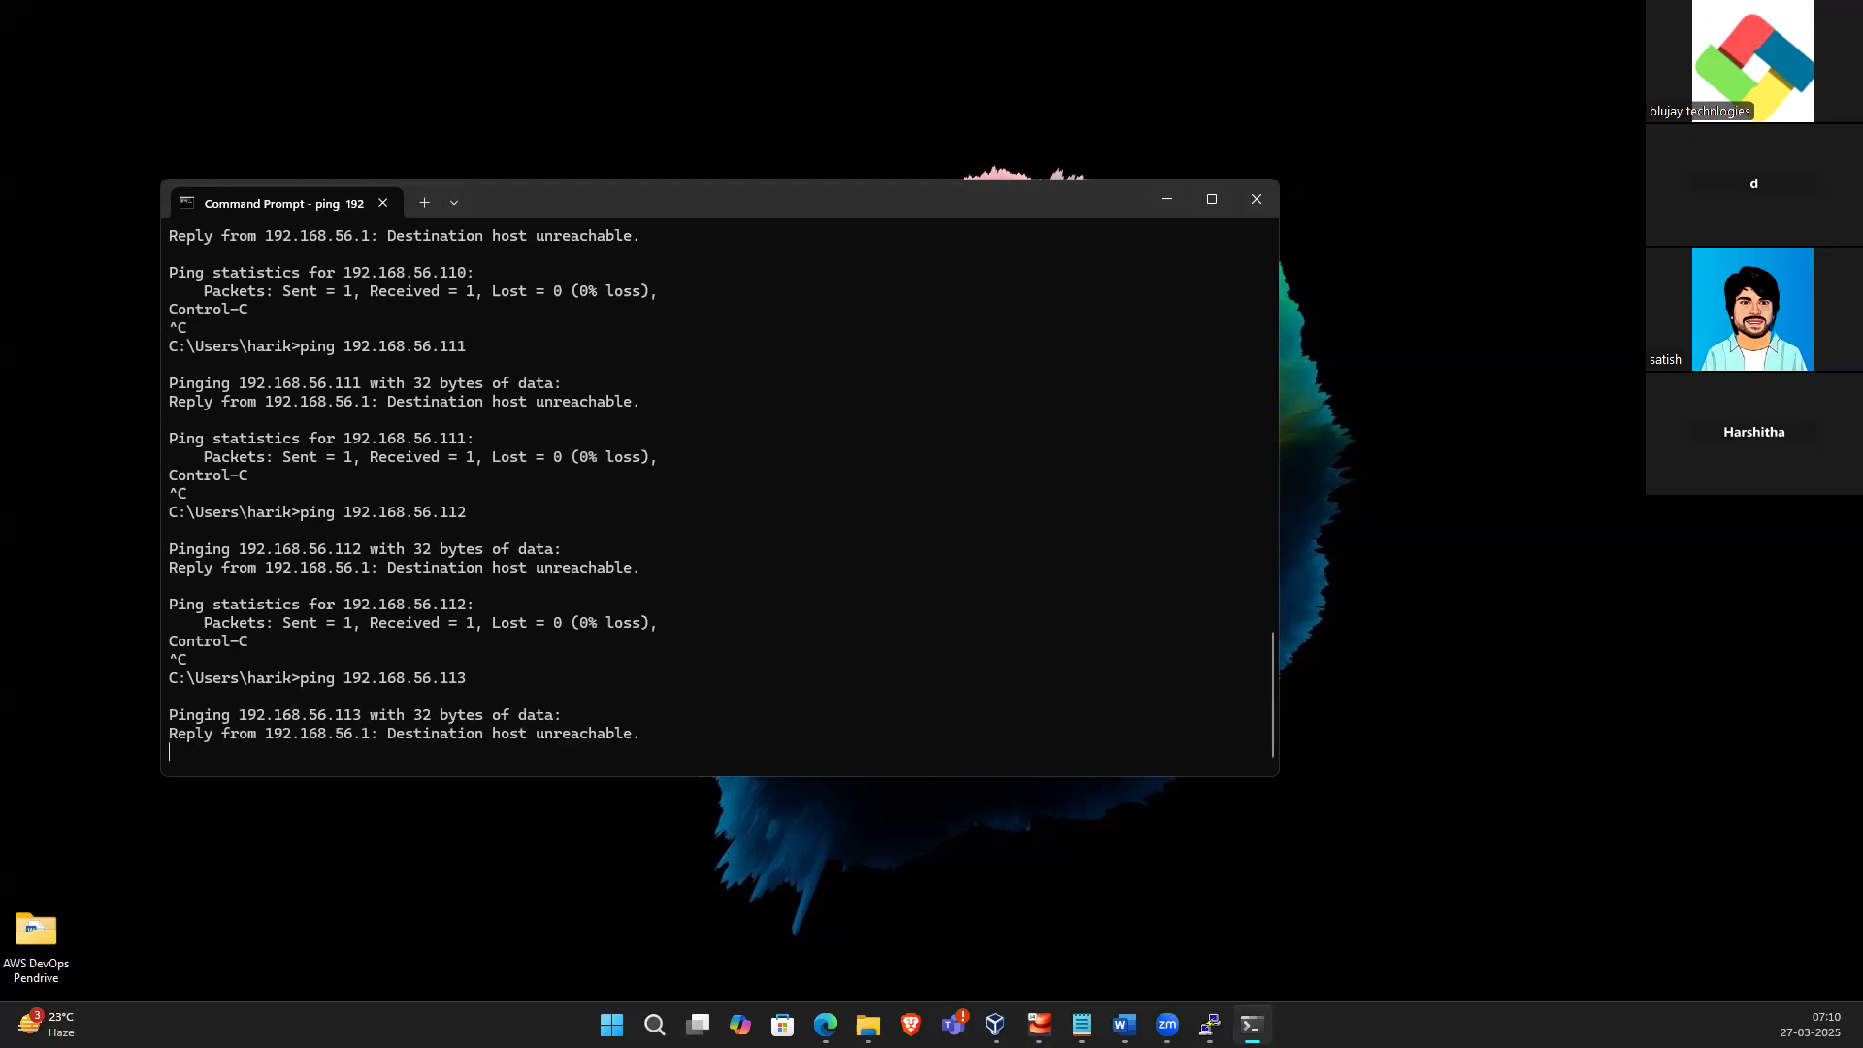
Ping 192.168.56.114 and then 192.168.56.115, stopping each ping
key("ctrl+c")
key("Up")
key("BackSpace")
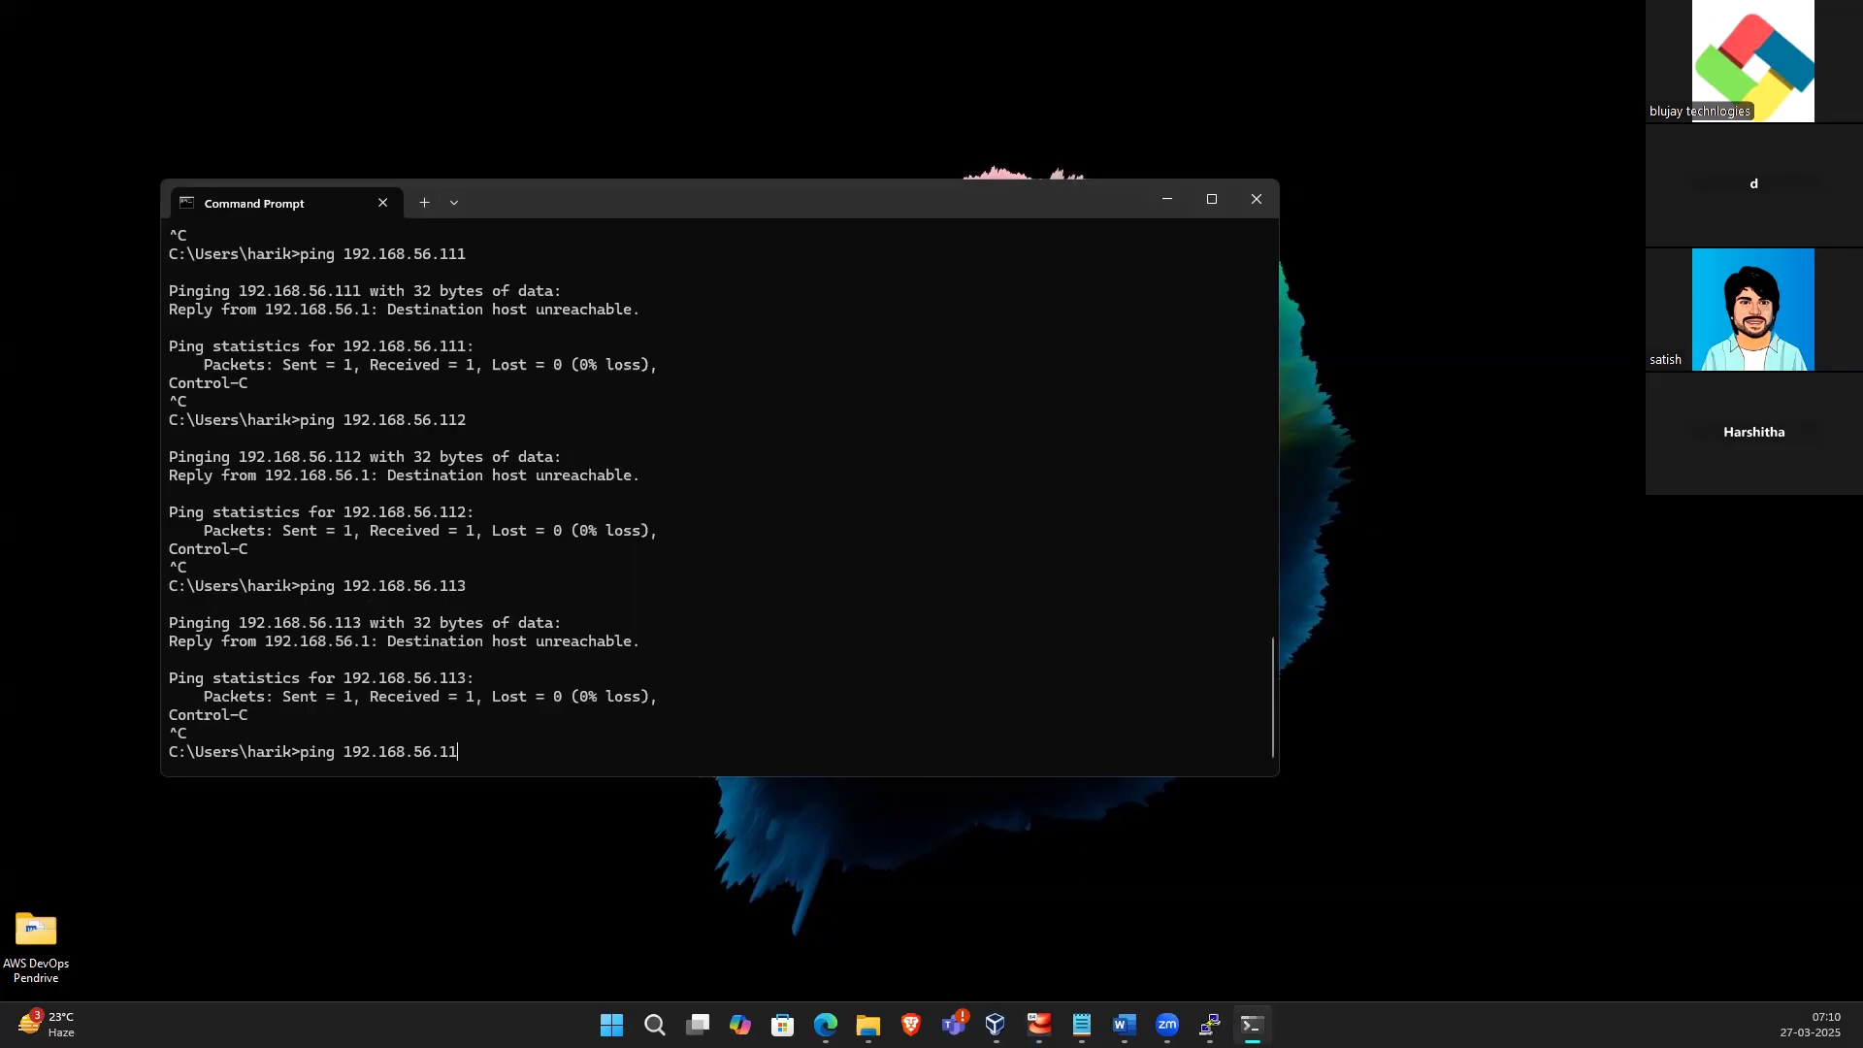
type("4")
key("Return")
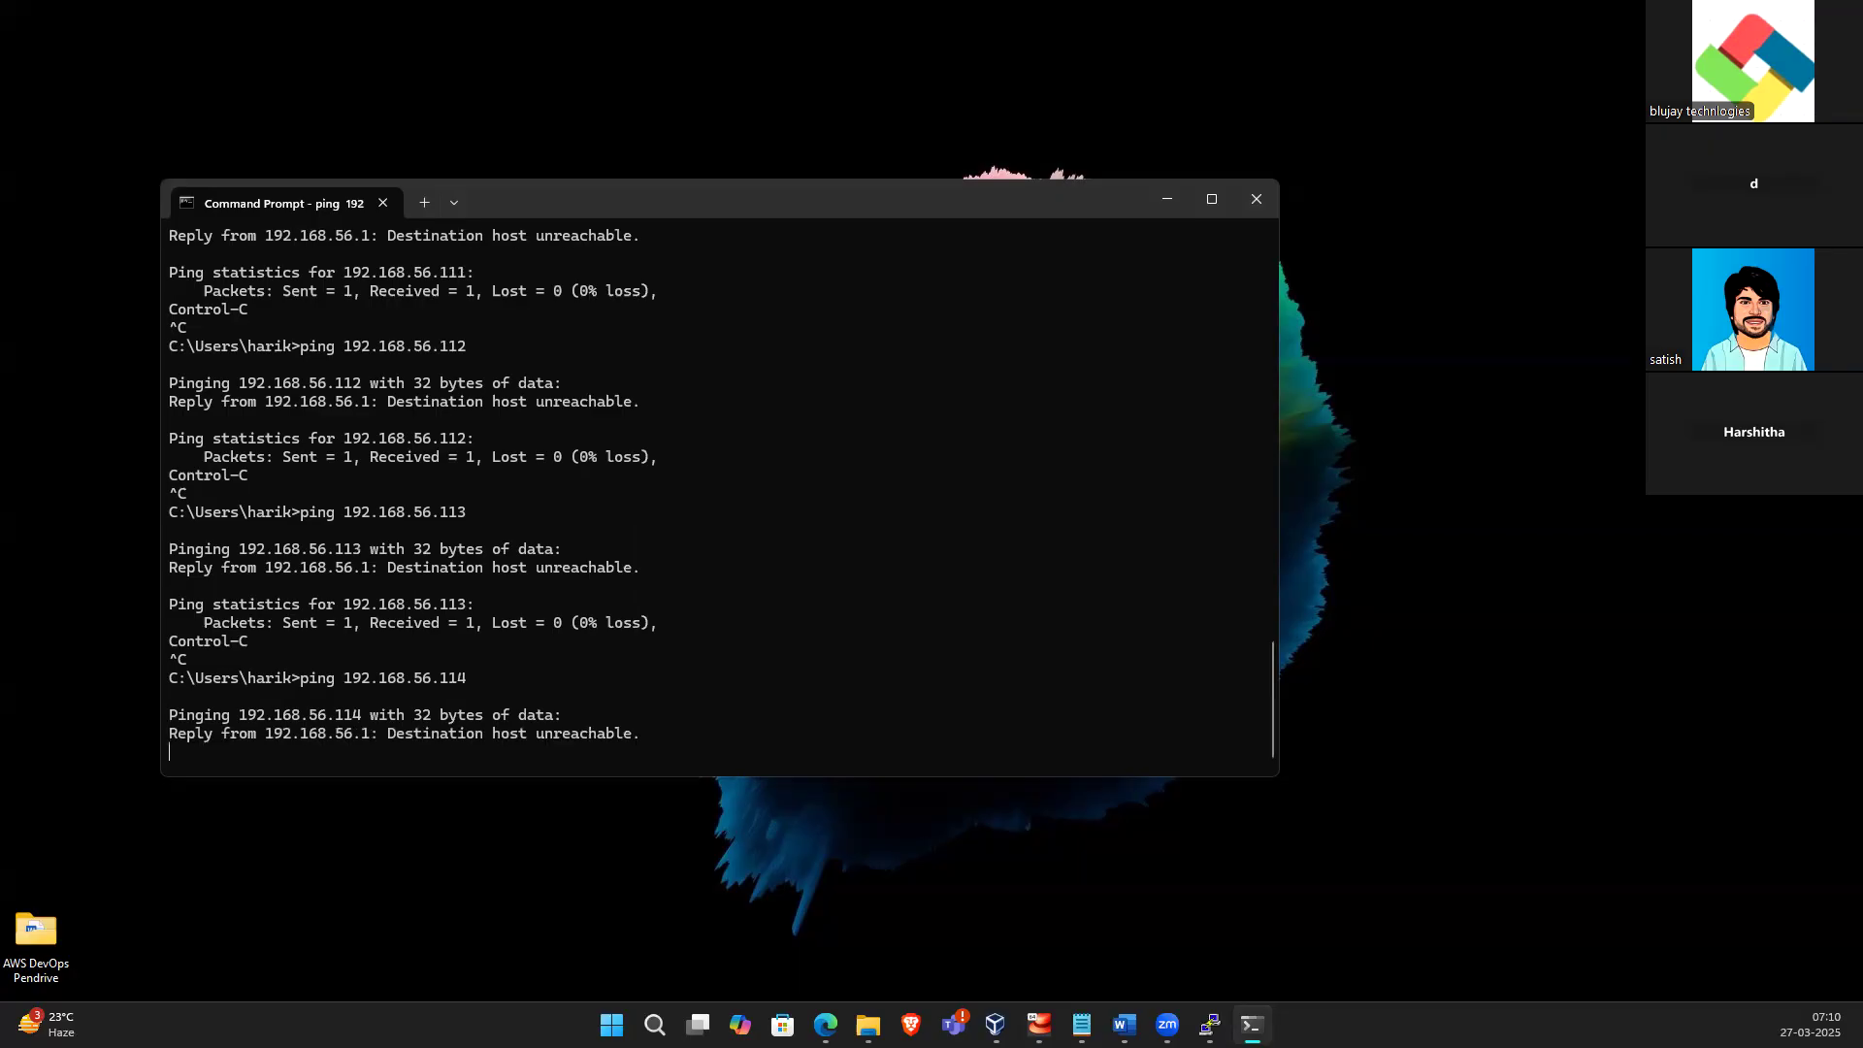
key("ctrl+c")
key("Up")
key("BackSpace")
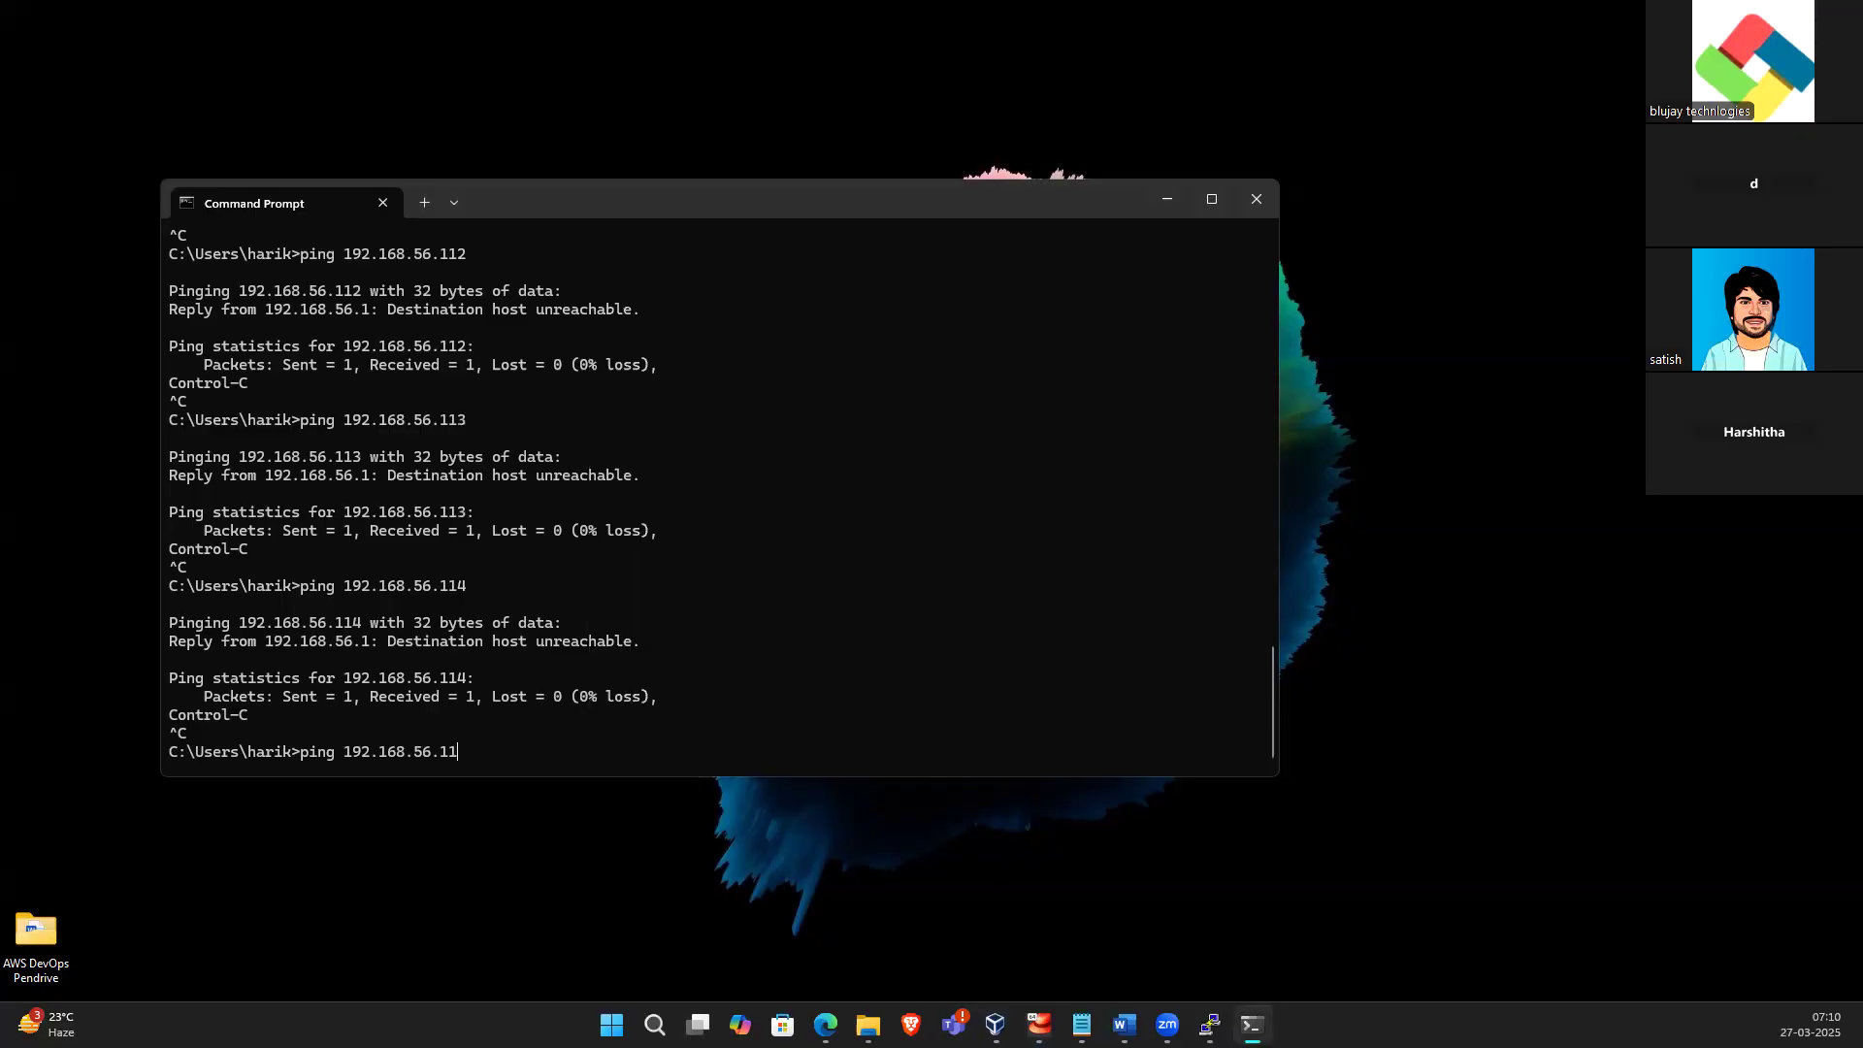
type("5")
key("Return")
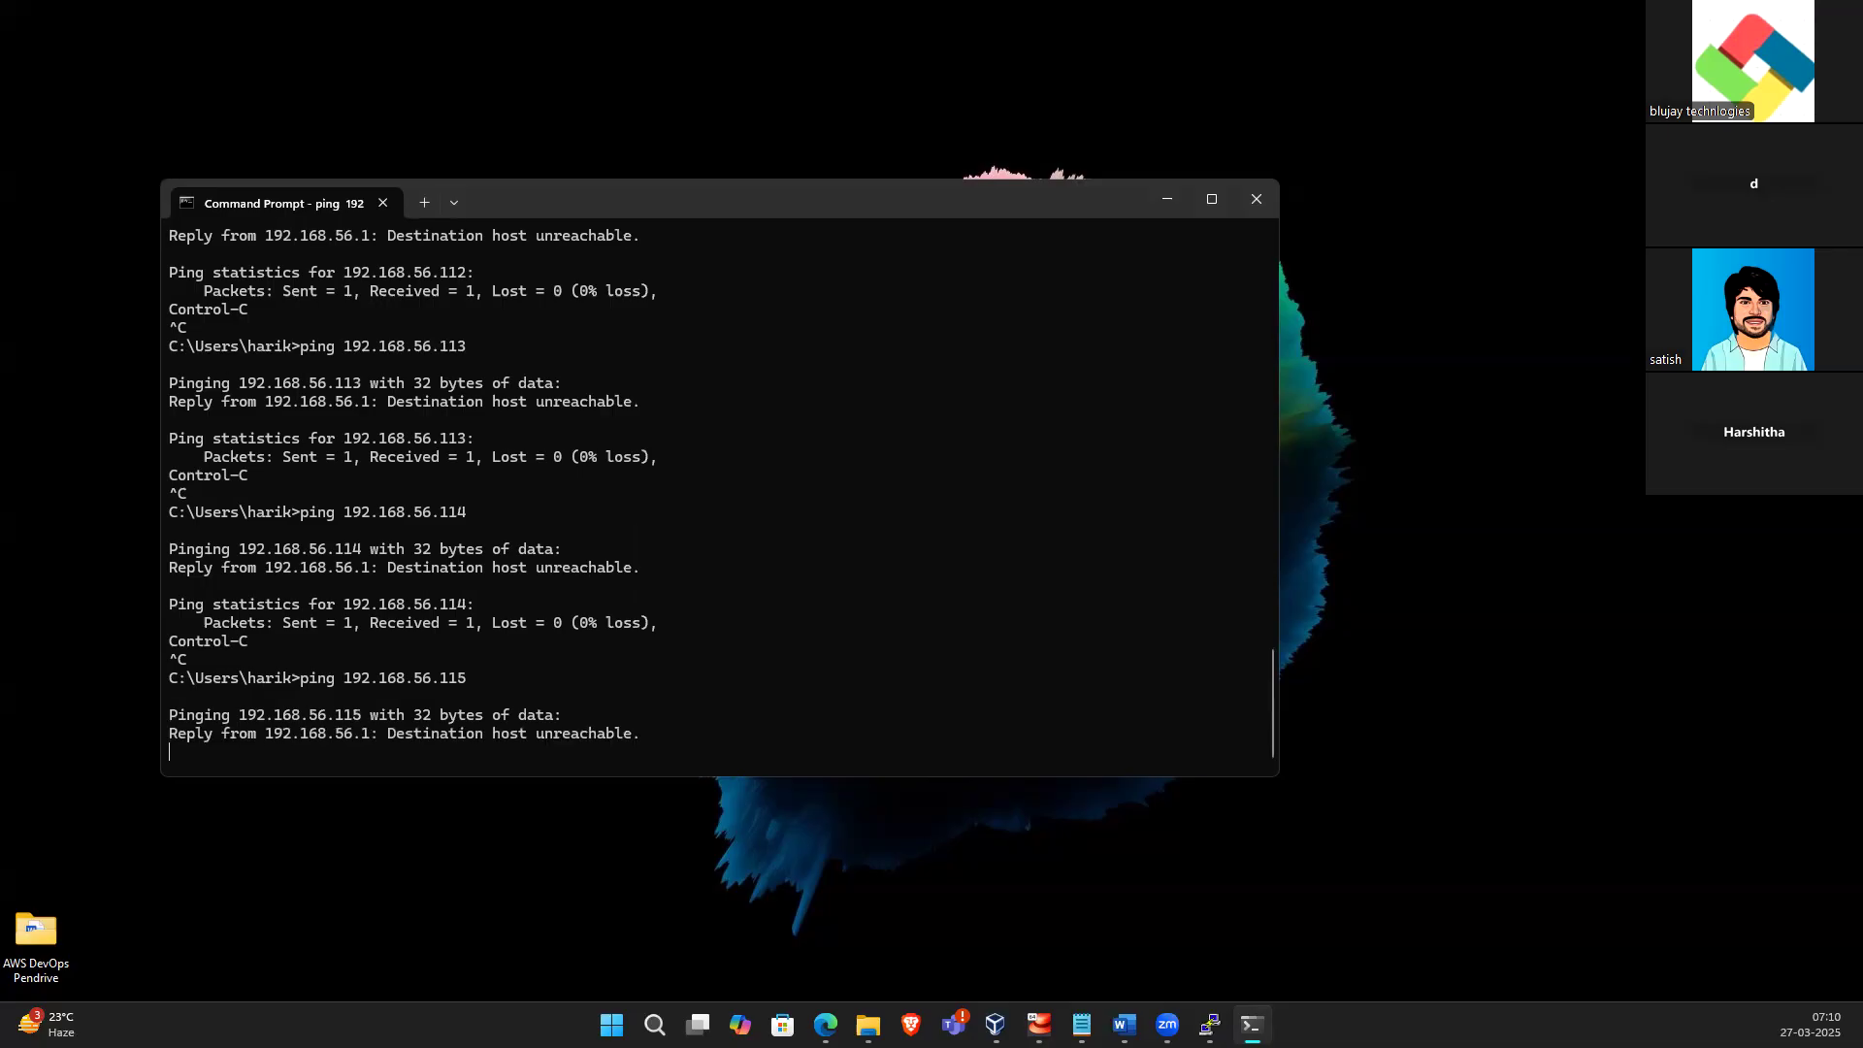
Ping 192.168.56.116 and then 192.168.56.117, correcting a mistyped address
key("ctrl+c")
key("Up")
key("BackSpace")
type("6")
key("Return")
key("ctrl+c")
key("Up")
key("BackSpace")
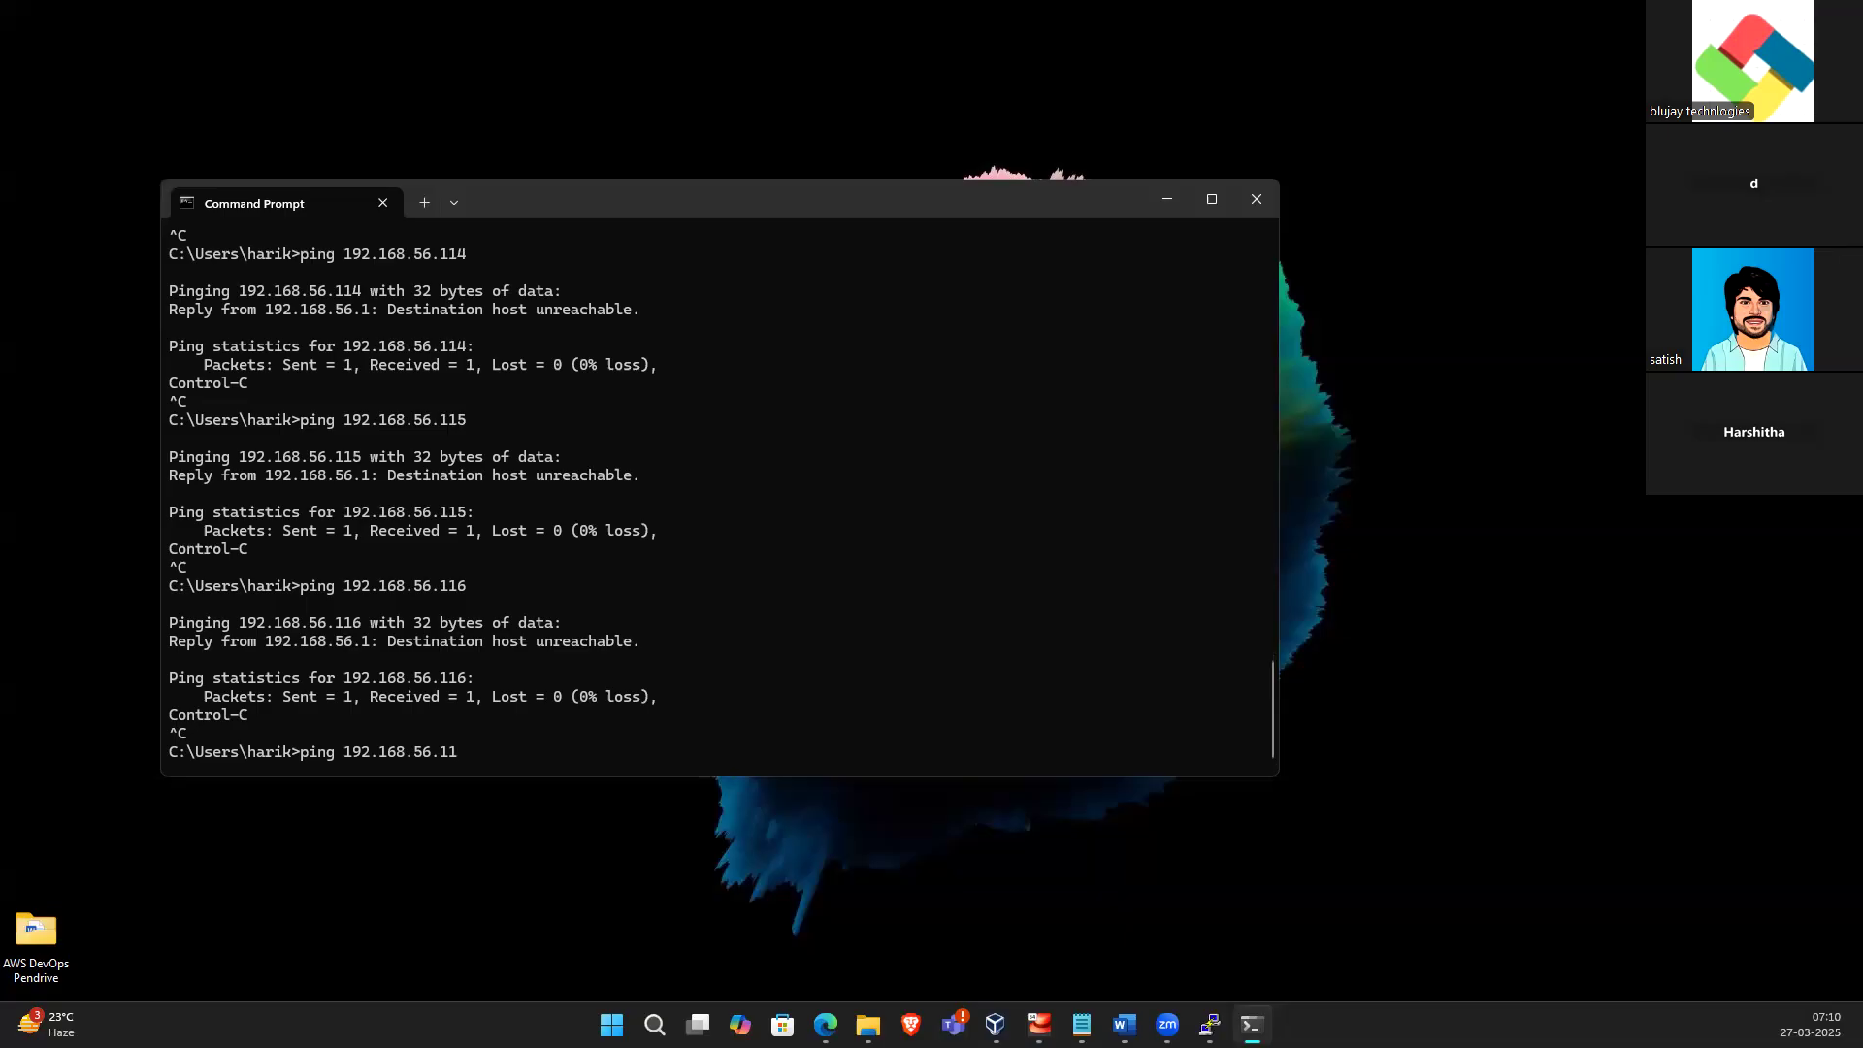
type("77")
key("Return")
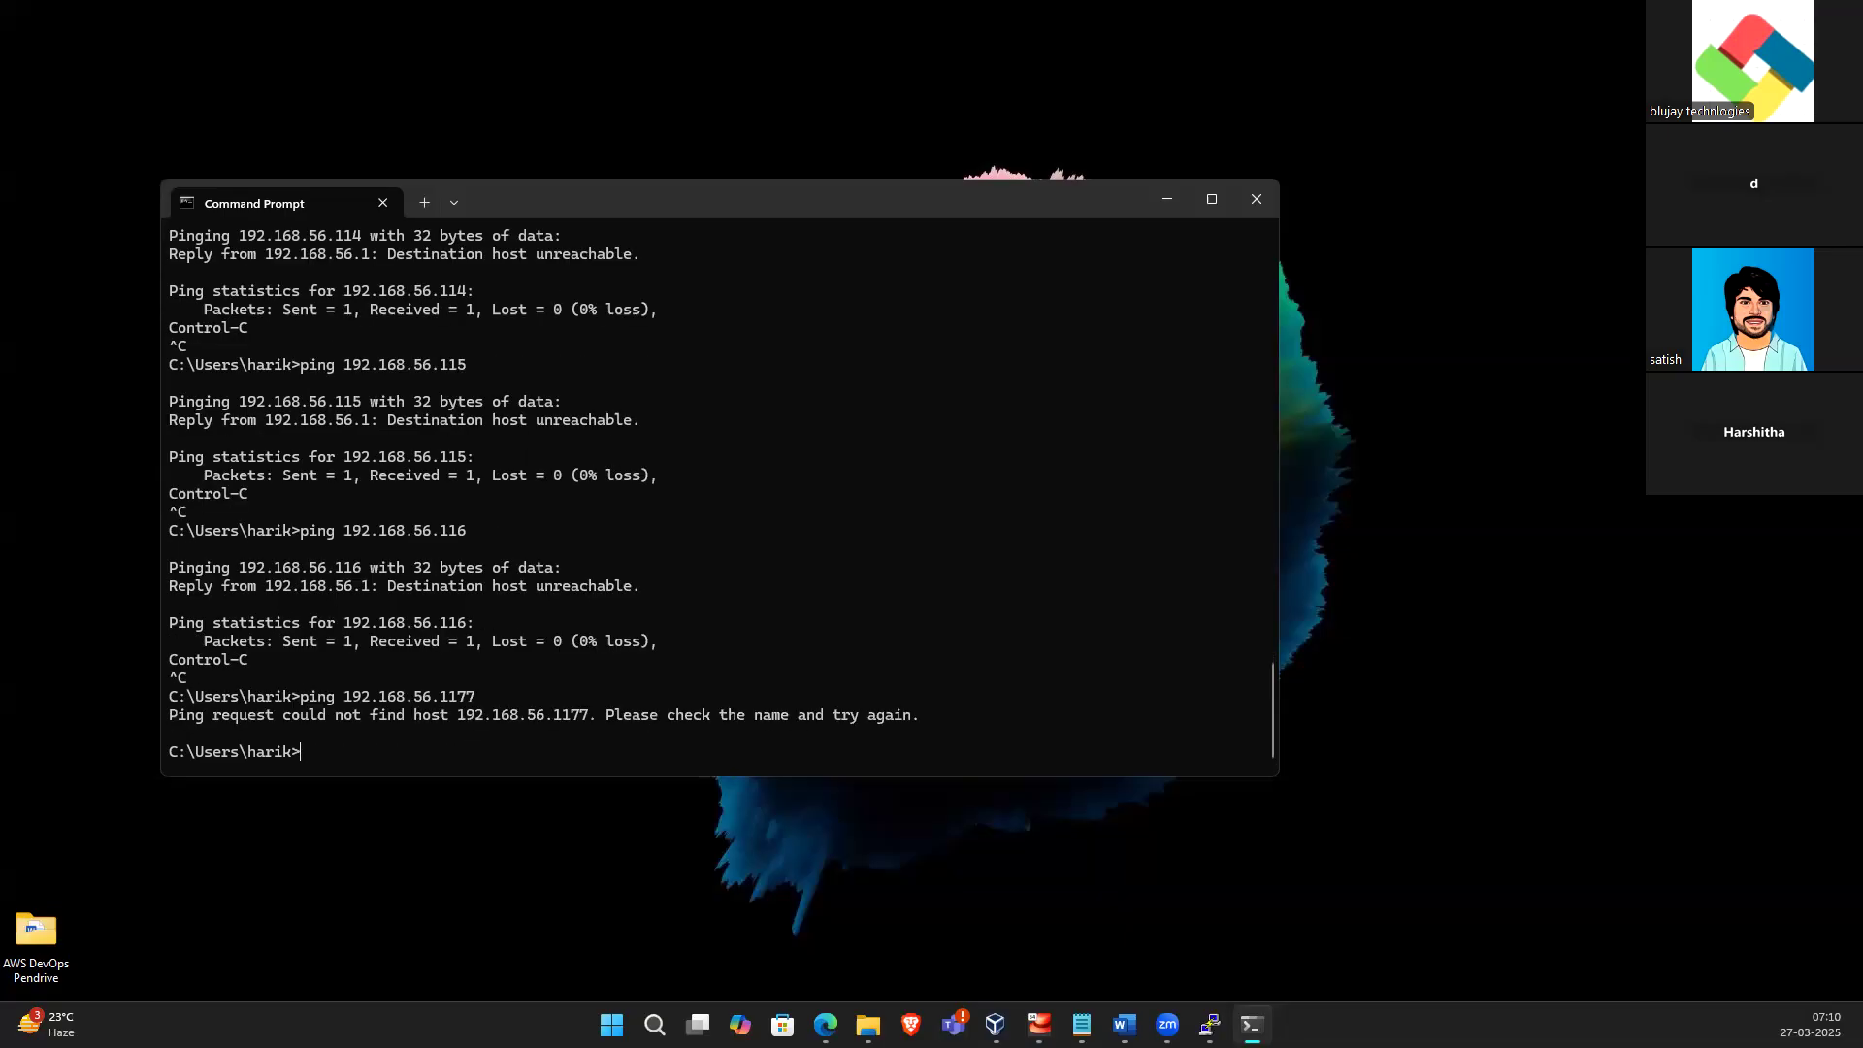
key("Up")
key("BackSpace")
key("Return")
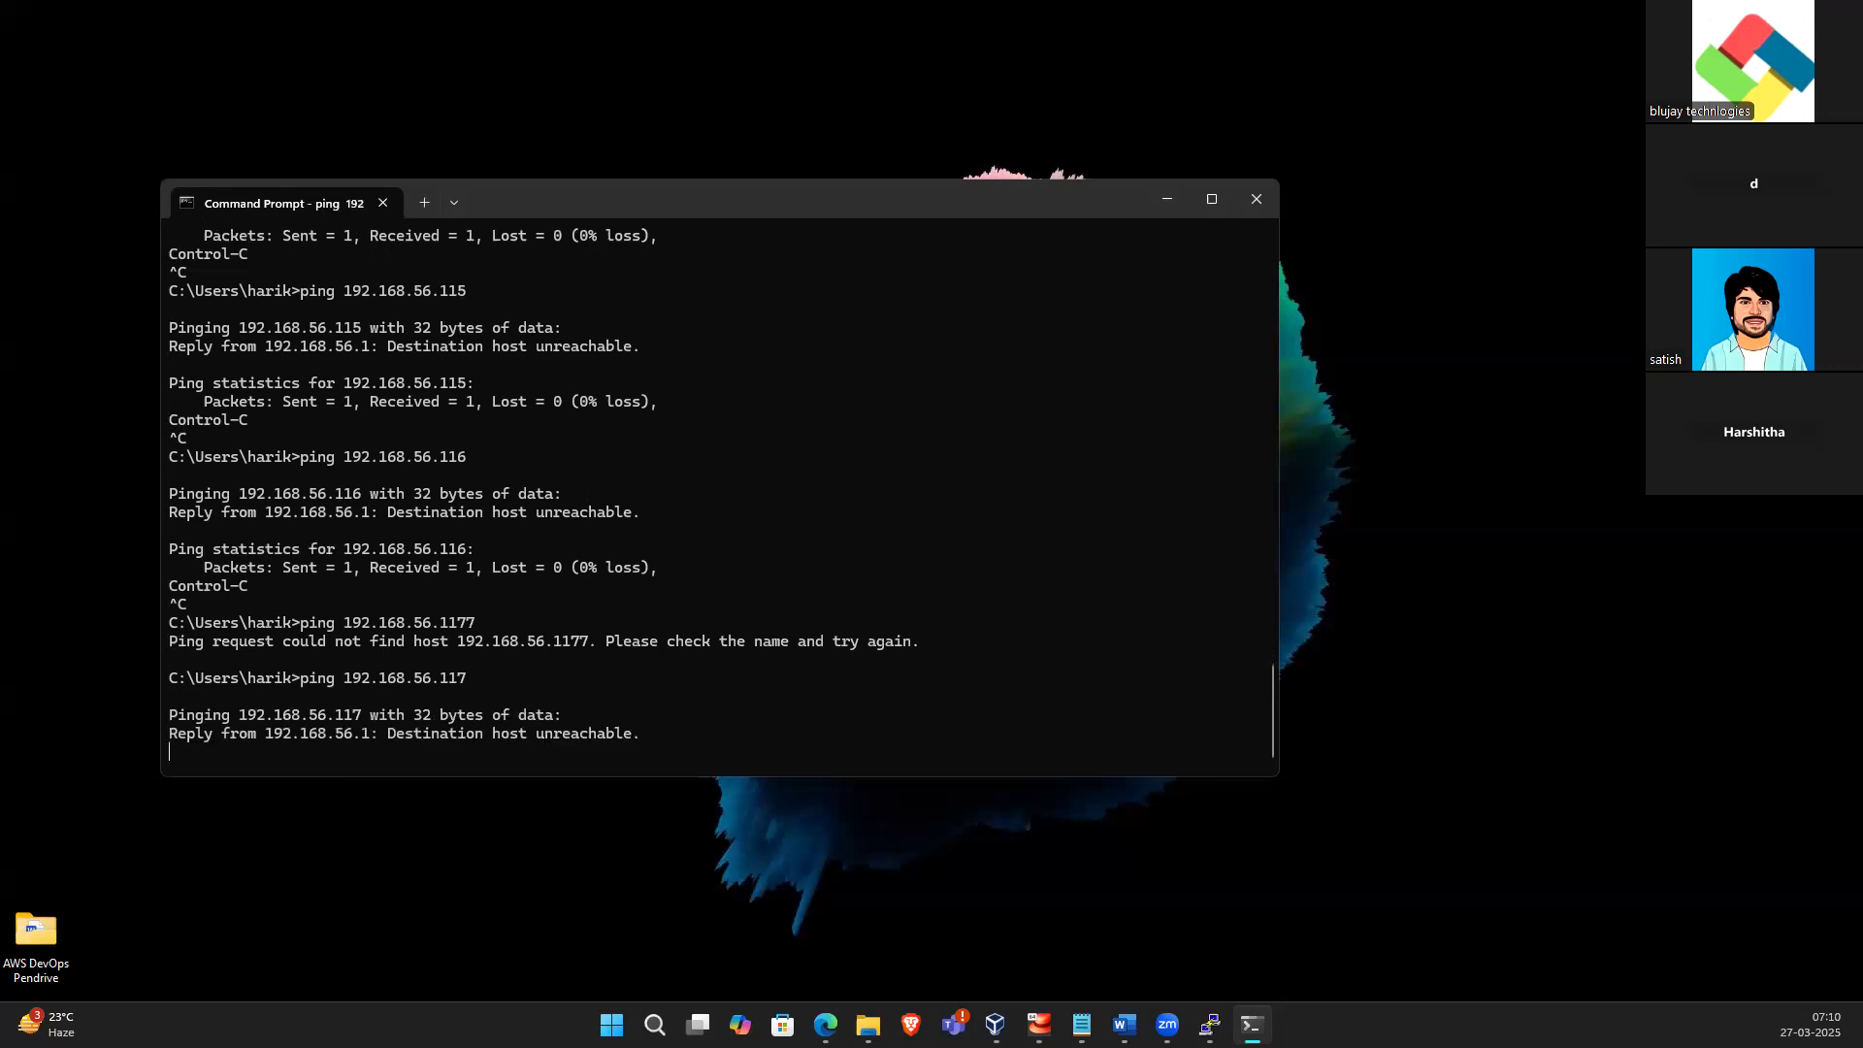
Ping 192.168.56.118 and then 192.168.56.119, stopping each ping
key("ctrl+c")
key("Up")
key("BackSpace")
type("8")
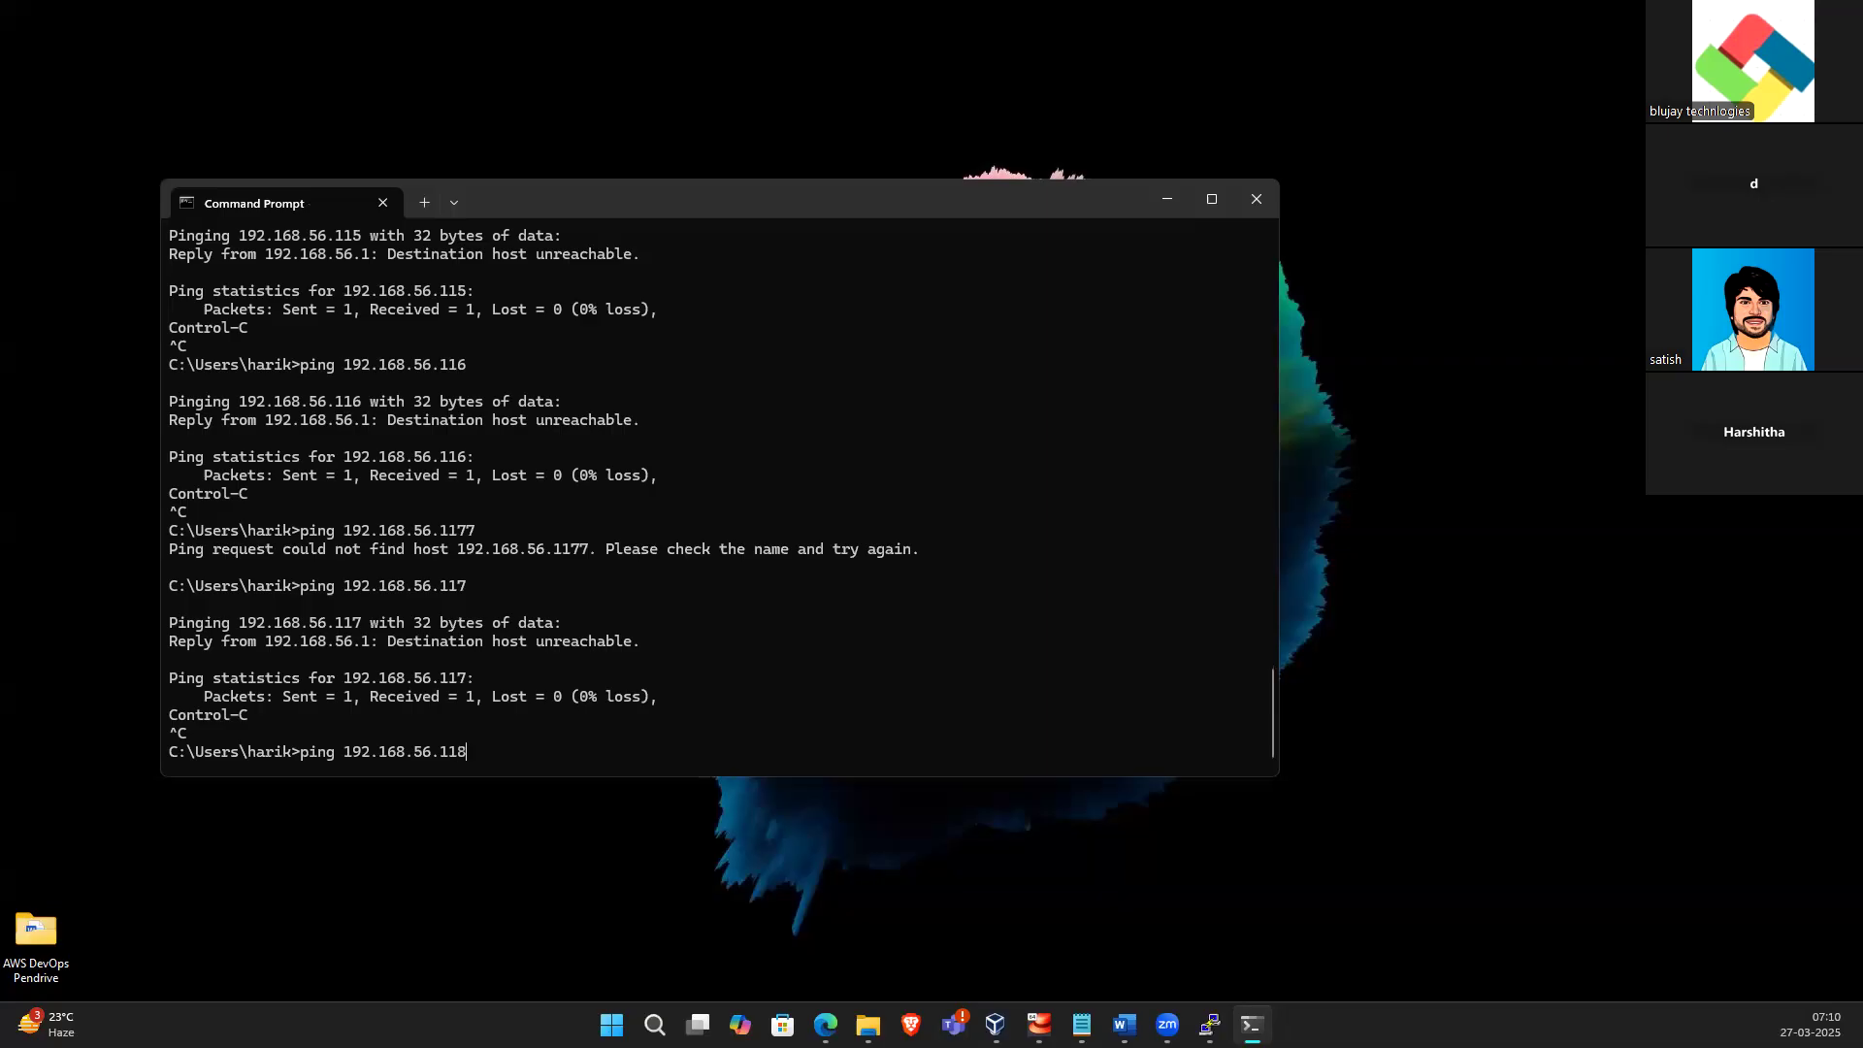
key("Return")
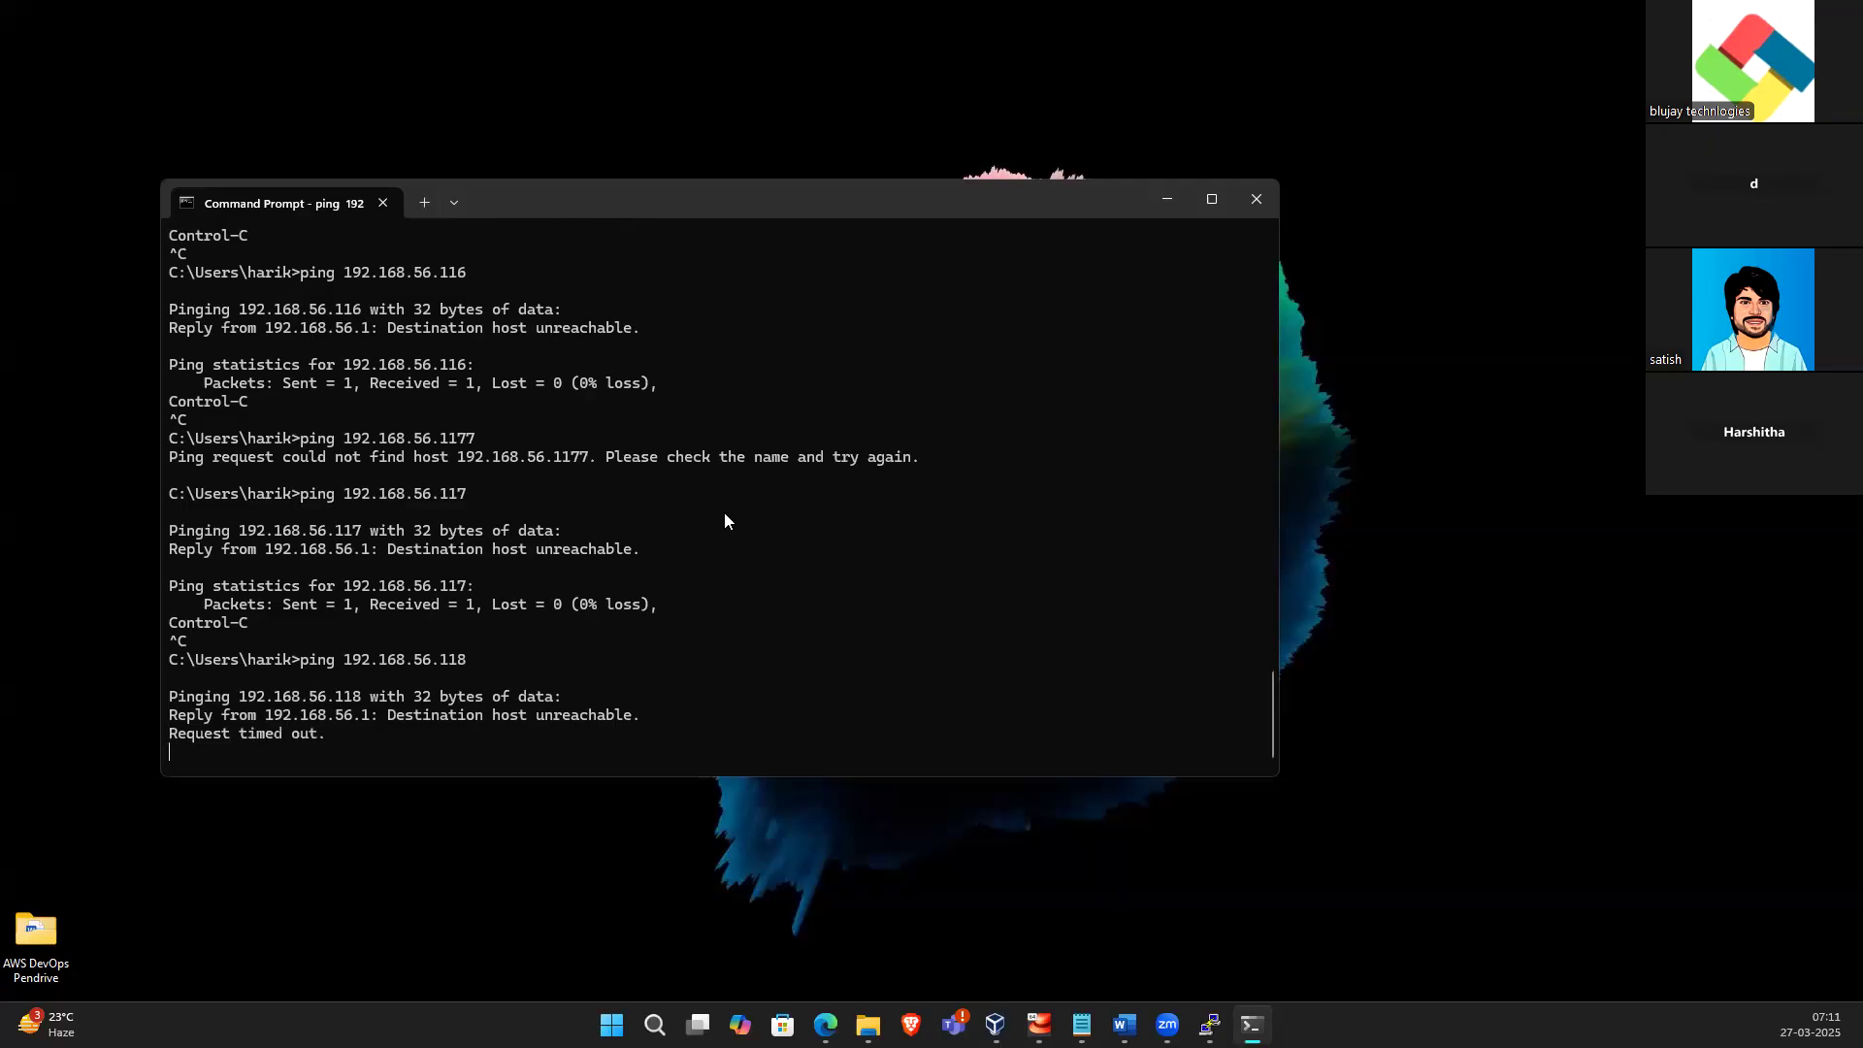
key("ctrl+c")
key("Up")
key("BackSpace")
type("92.168.56.11")
key("Return")
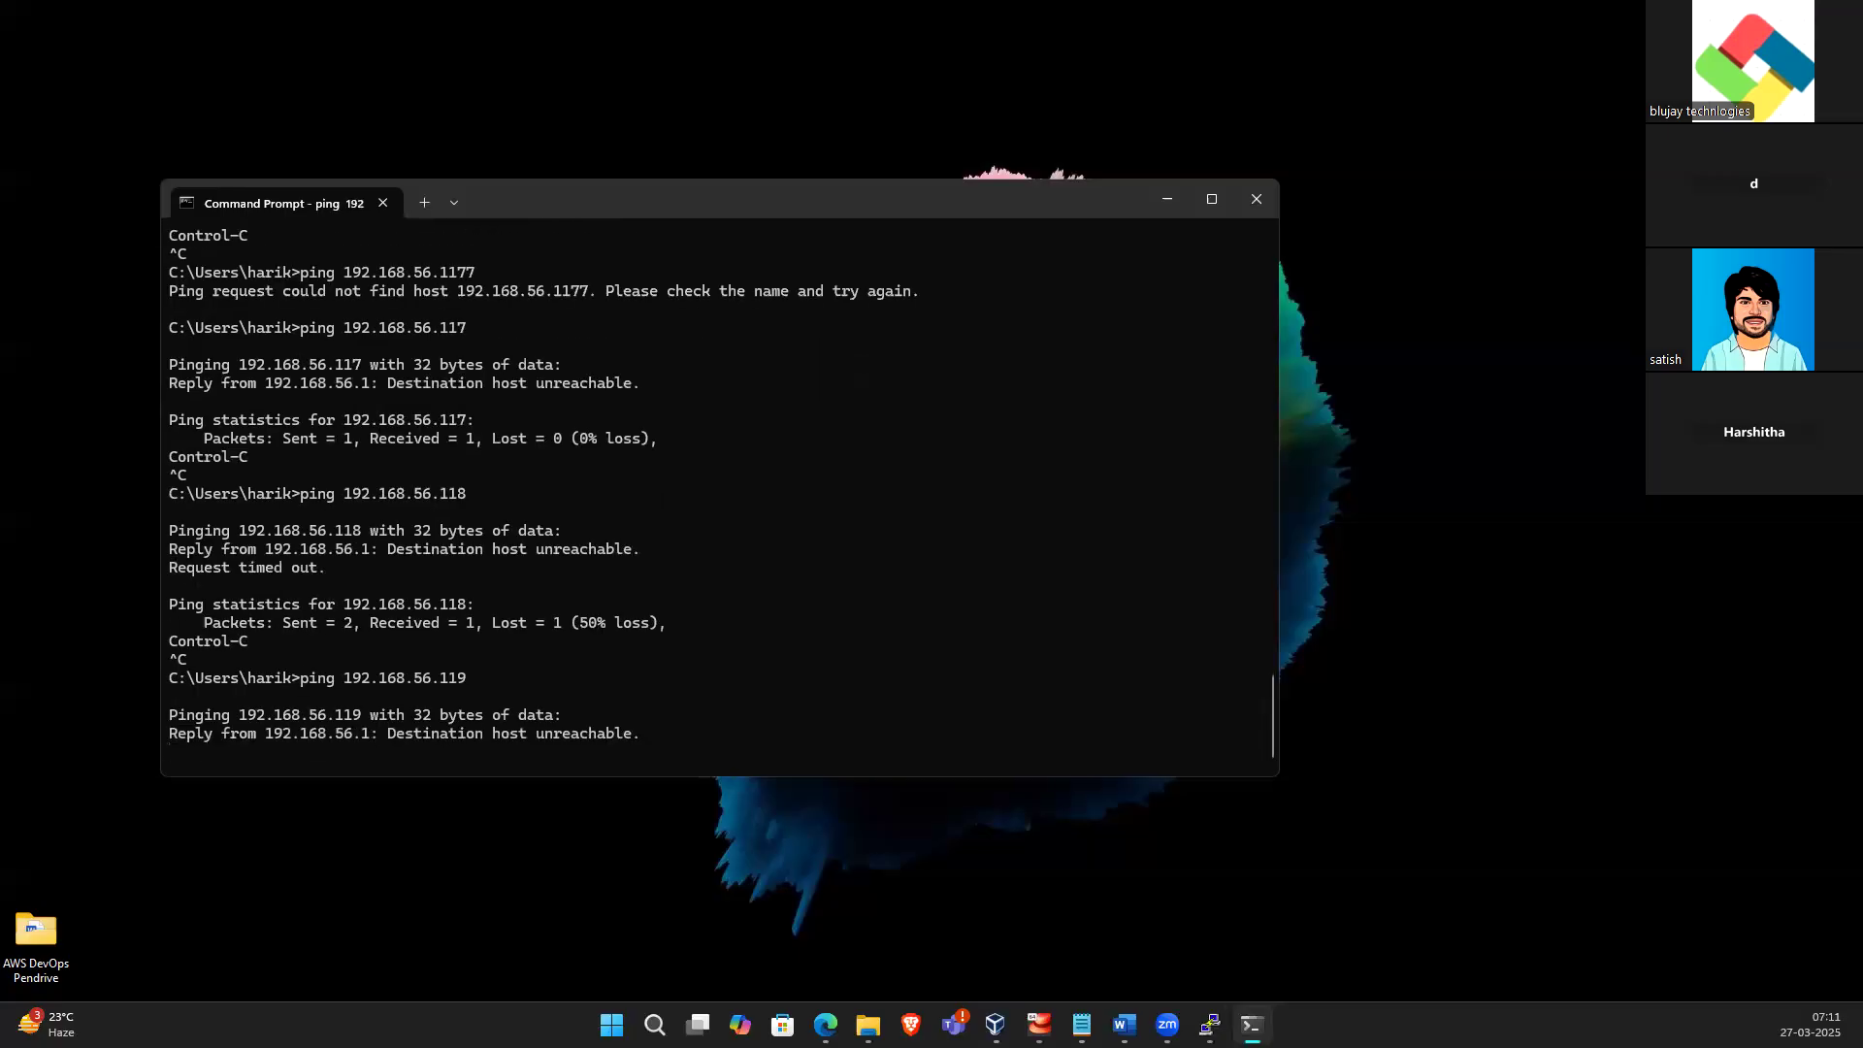
Stop the running ping and ping 192.168.56.120
key("ctrl+c")
key("Up")
key("BackSpace")
key("BackSpace")
key("BackSpace")
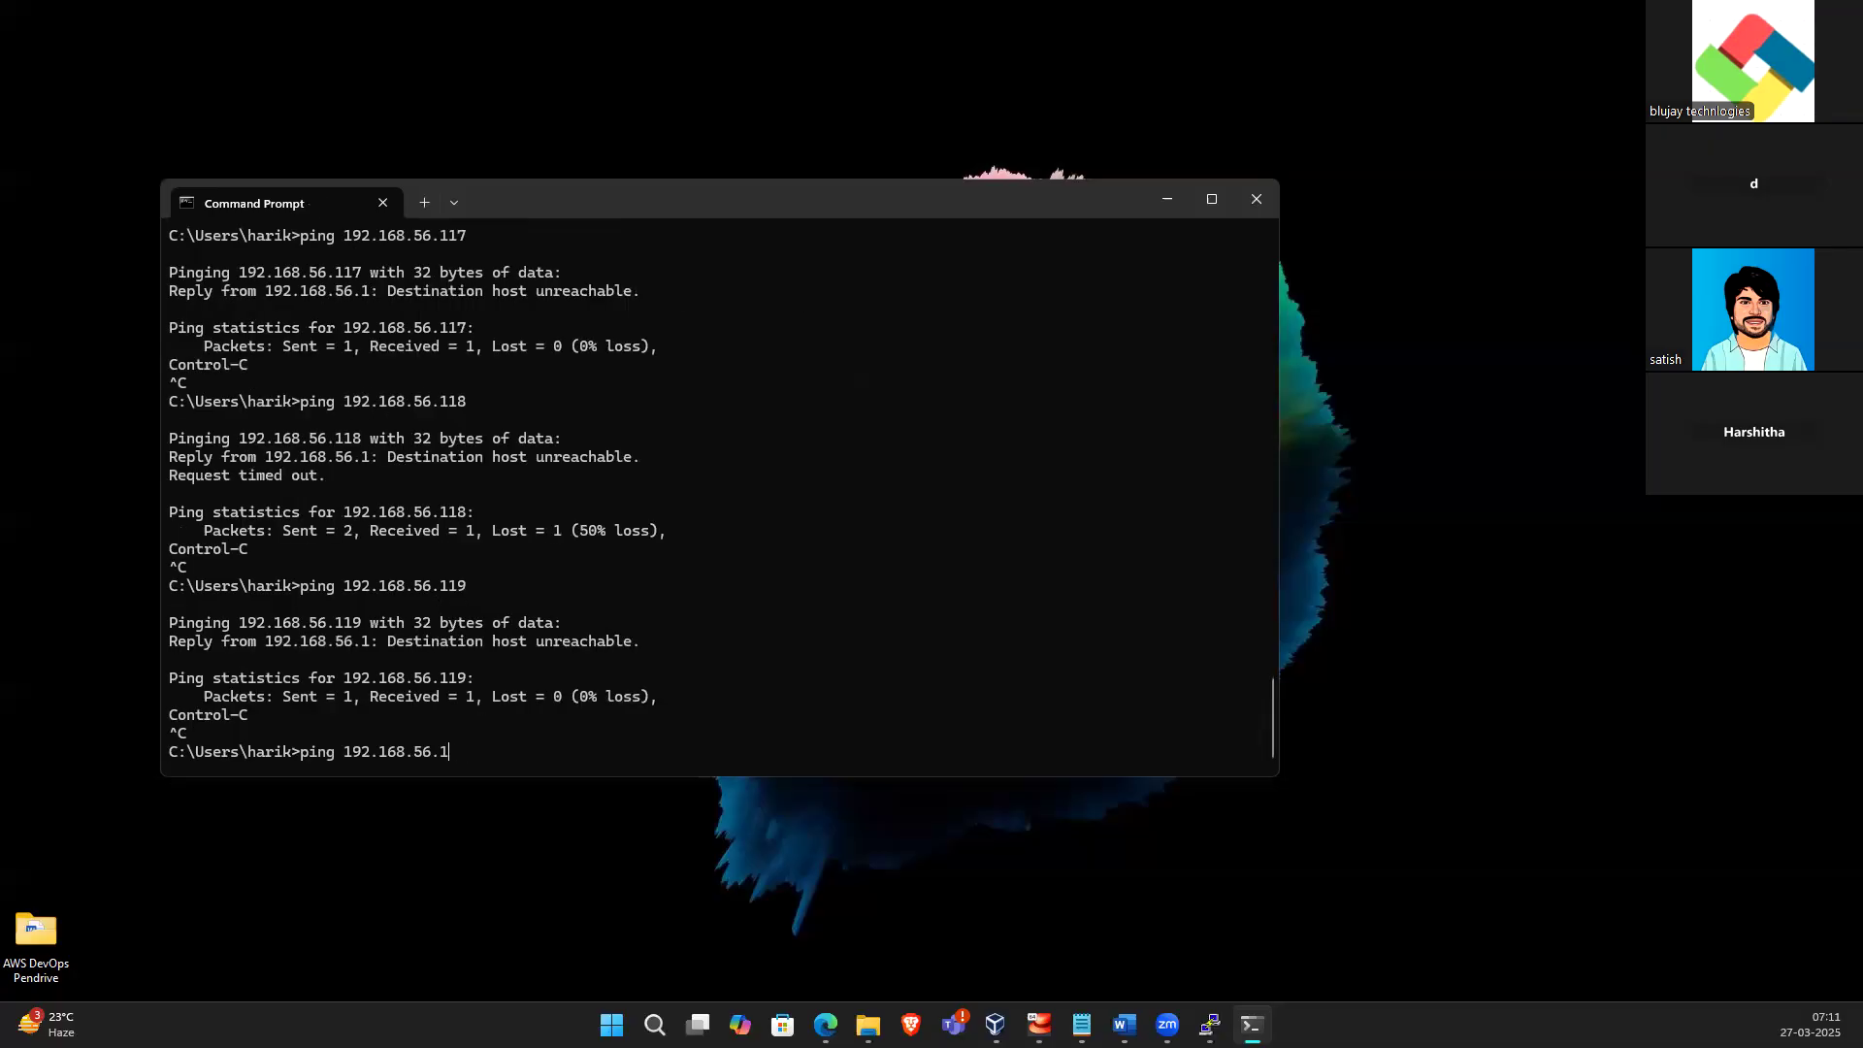
type("120")
key("Return")
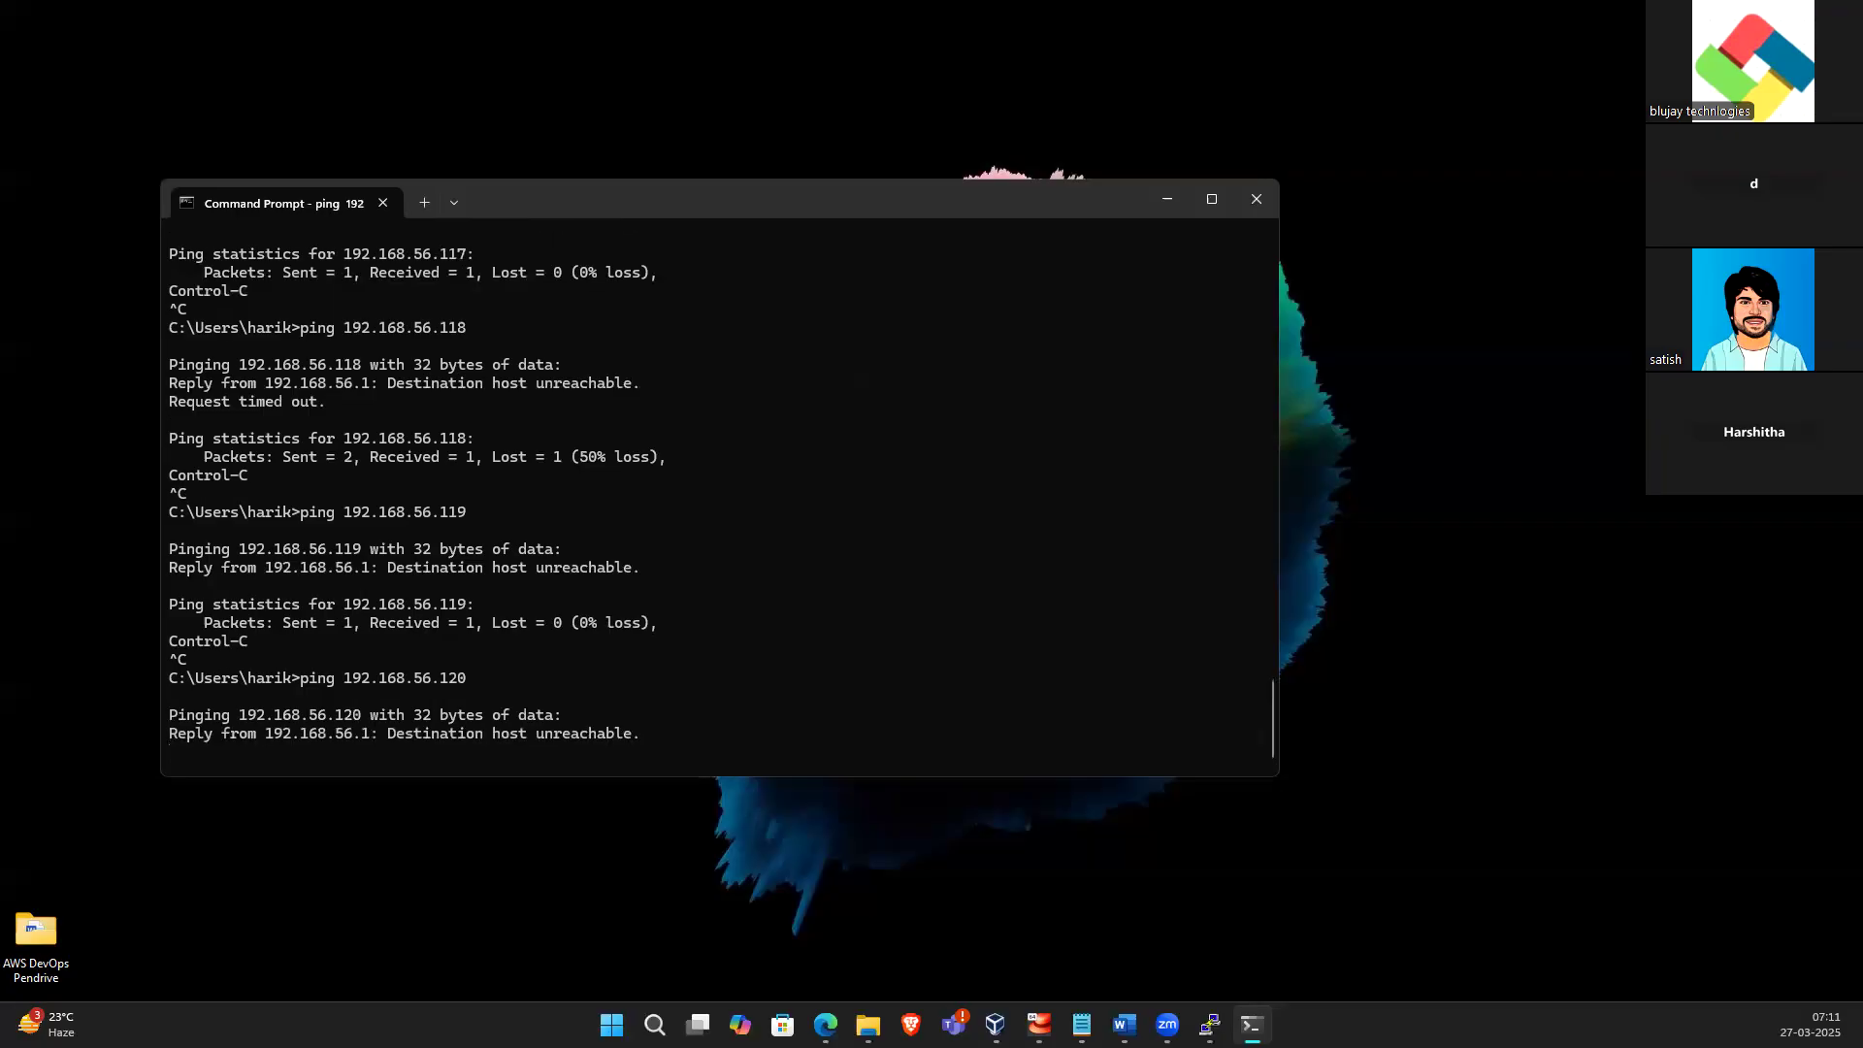
Ping 192.168.56.121 and then 192.168.56.122, stopping each ping
key("ctrl+c")
key("Up")
key("BackSpace")
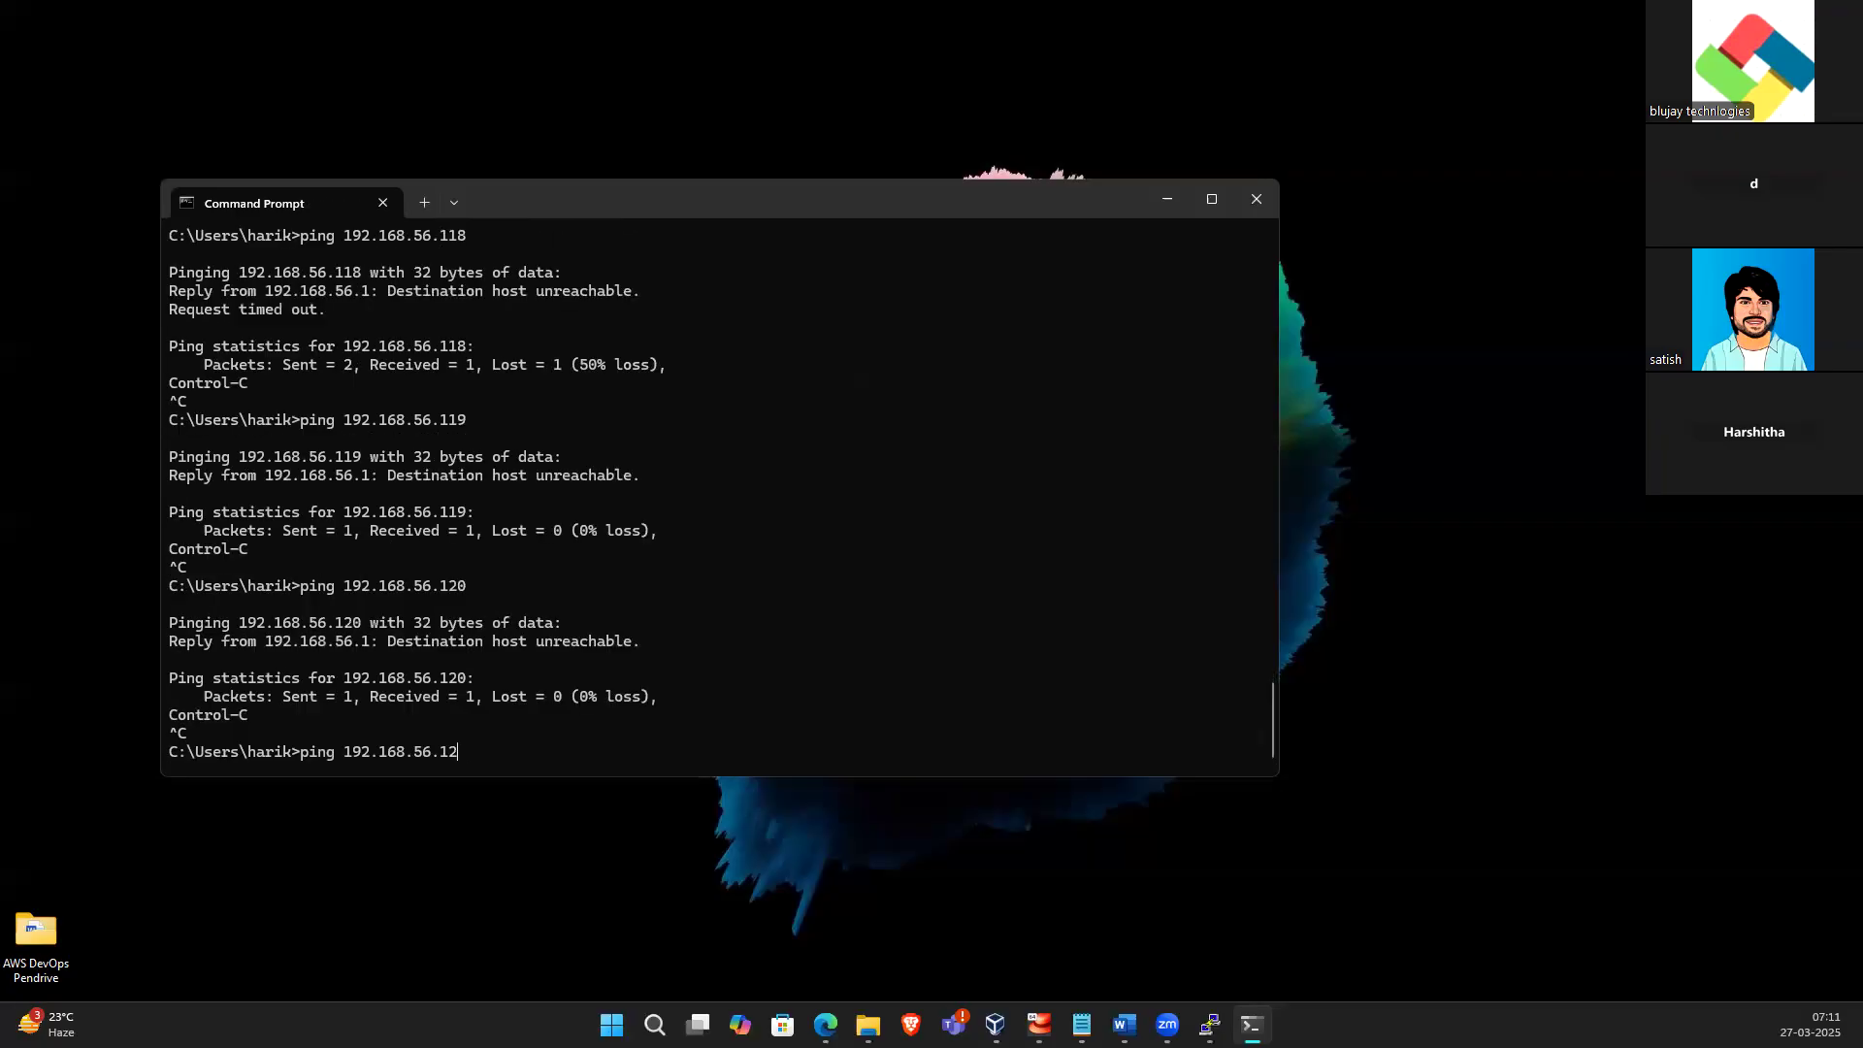
type("1")
key("Return")
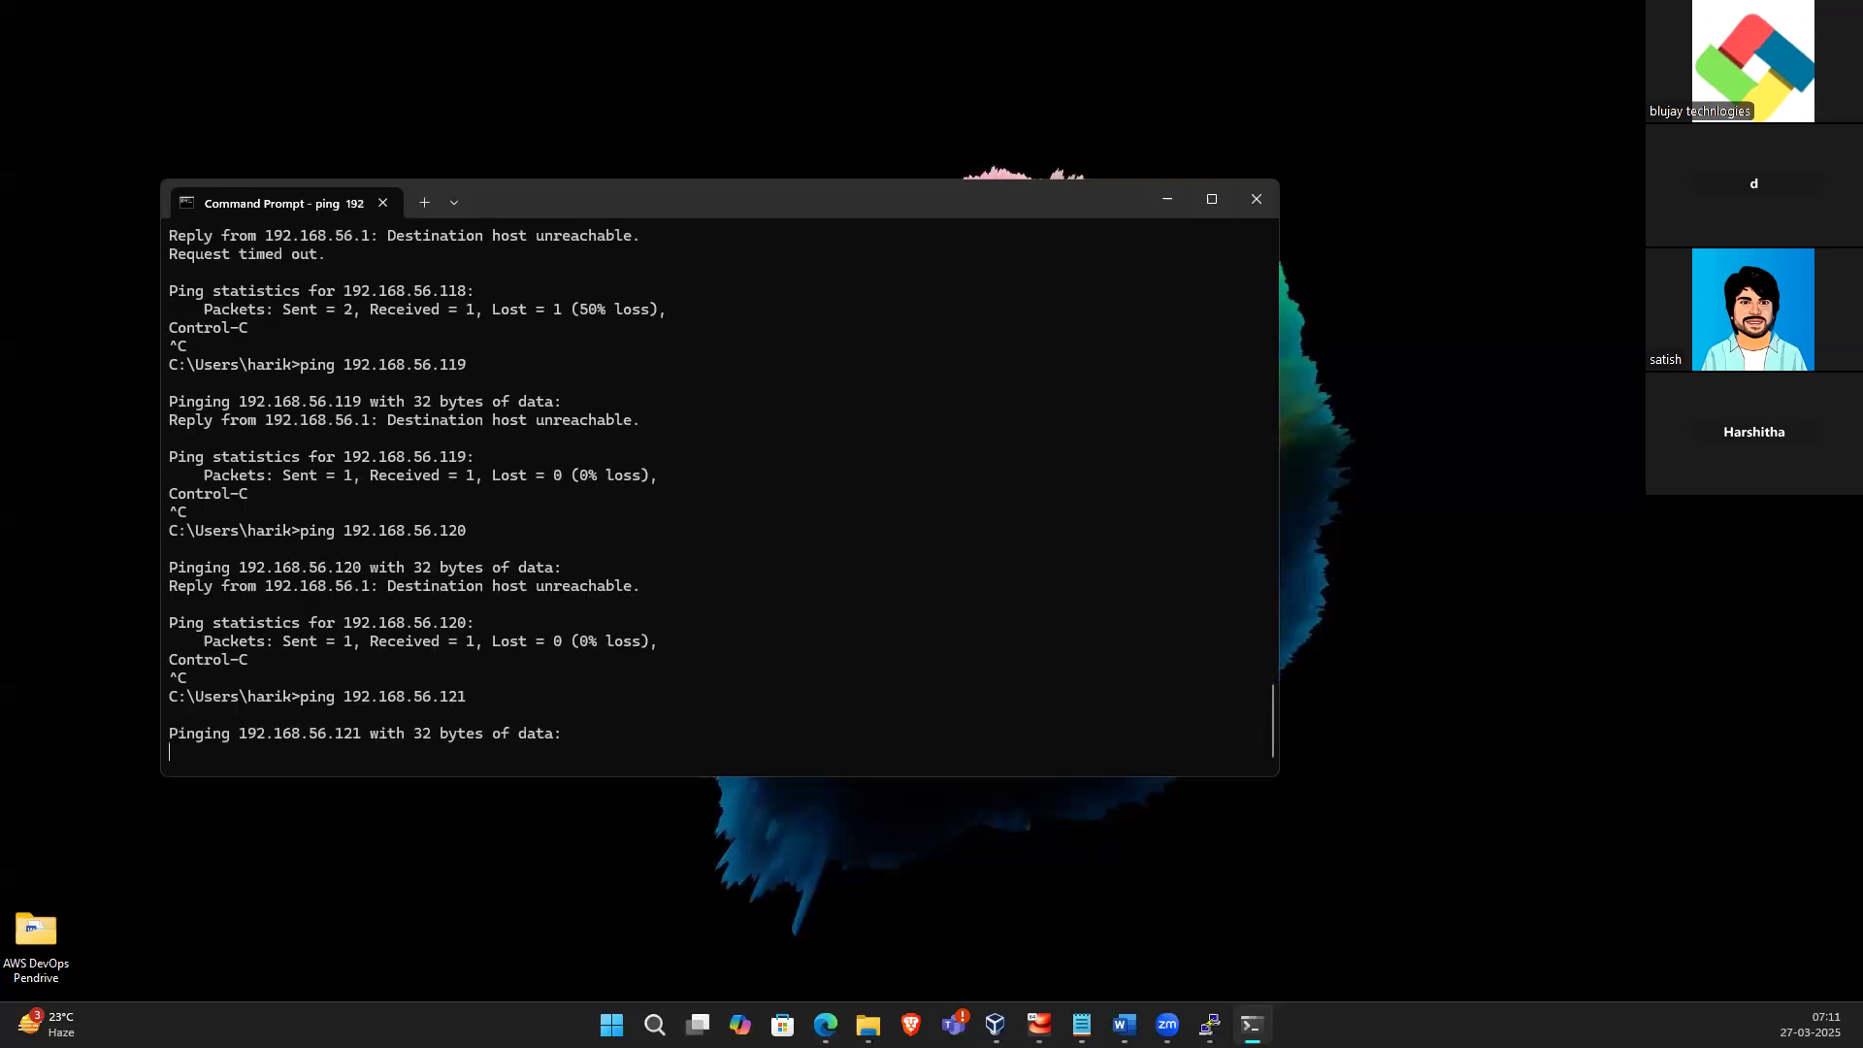
key("ctrl+c")
key("Up")
key("BackSpace")
type("2")
key("Return")
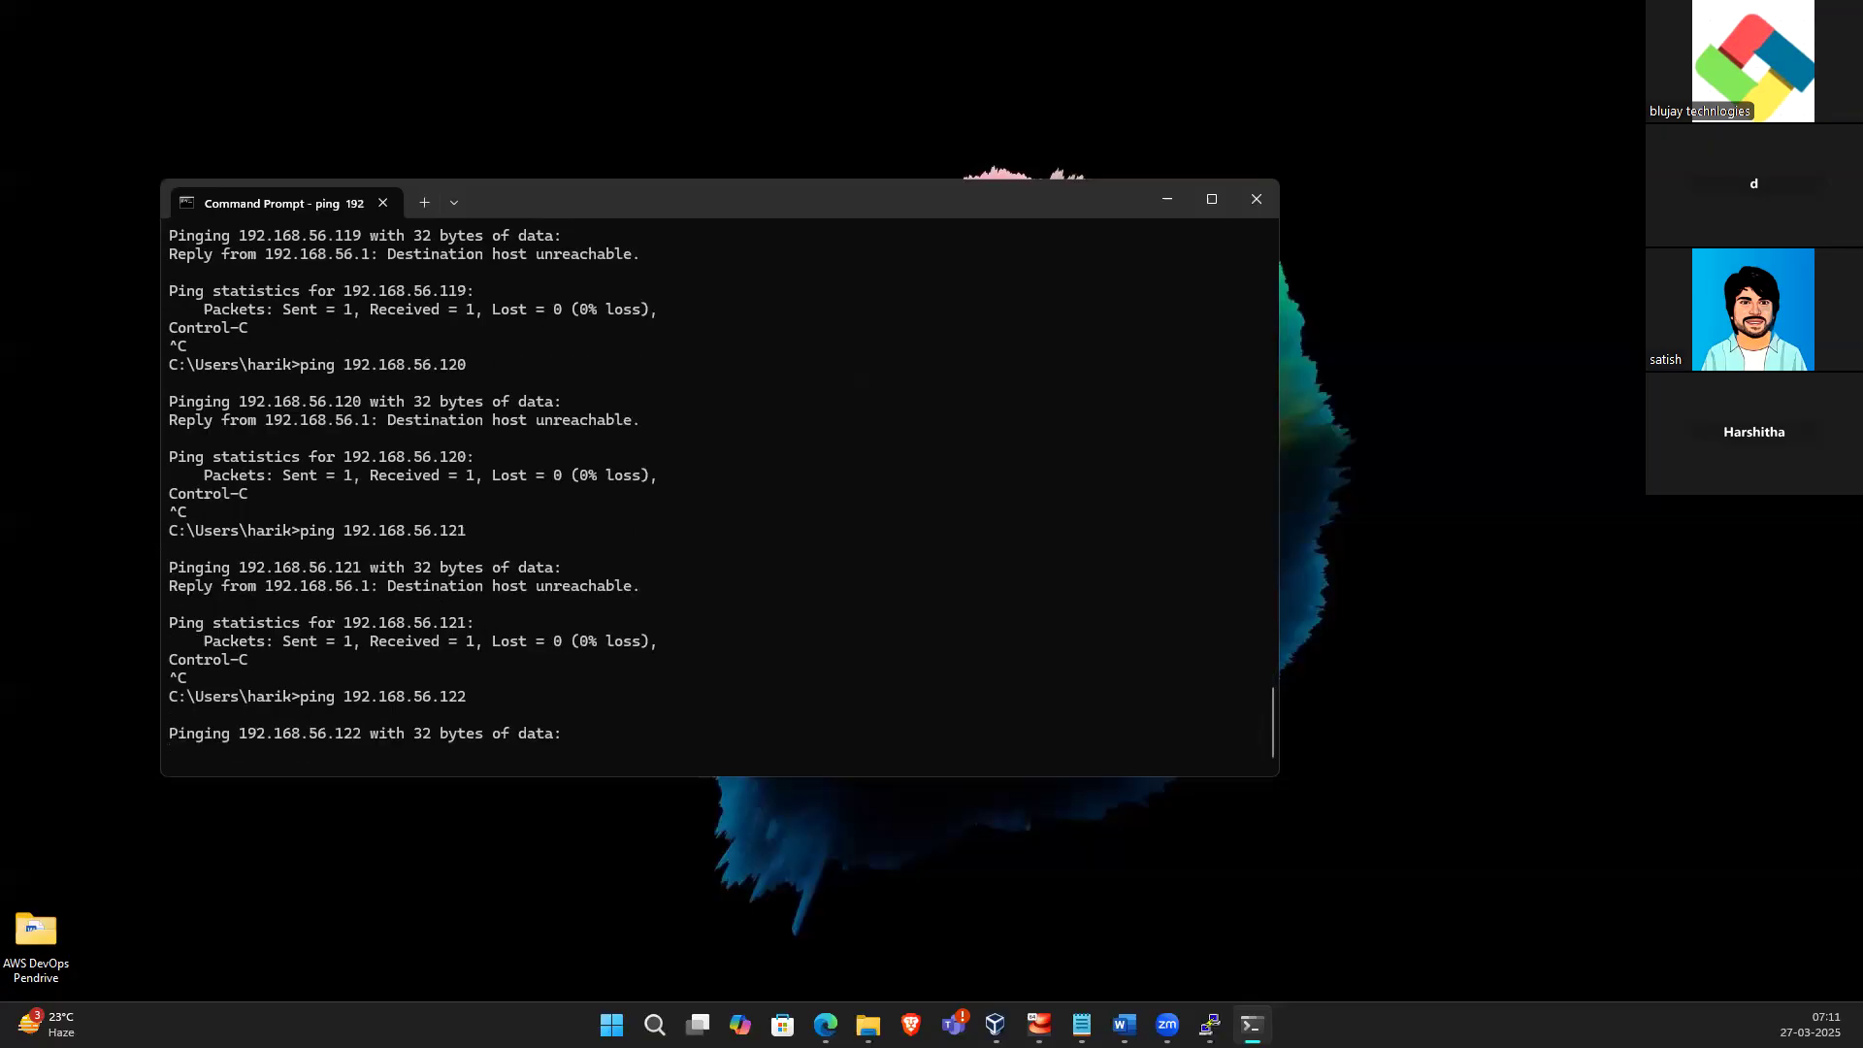
key("ctrl+c")
key("Up")
key("BackSpace")
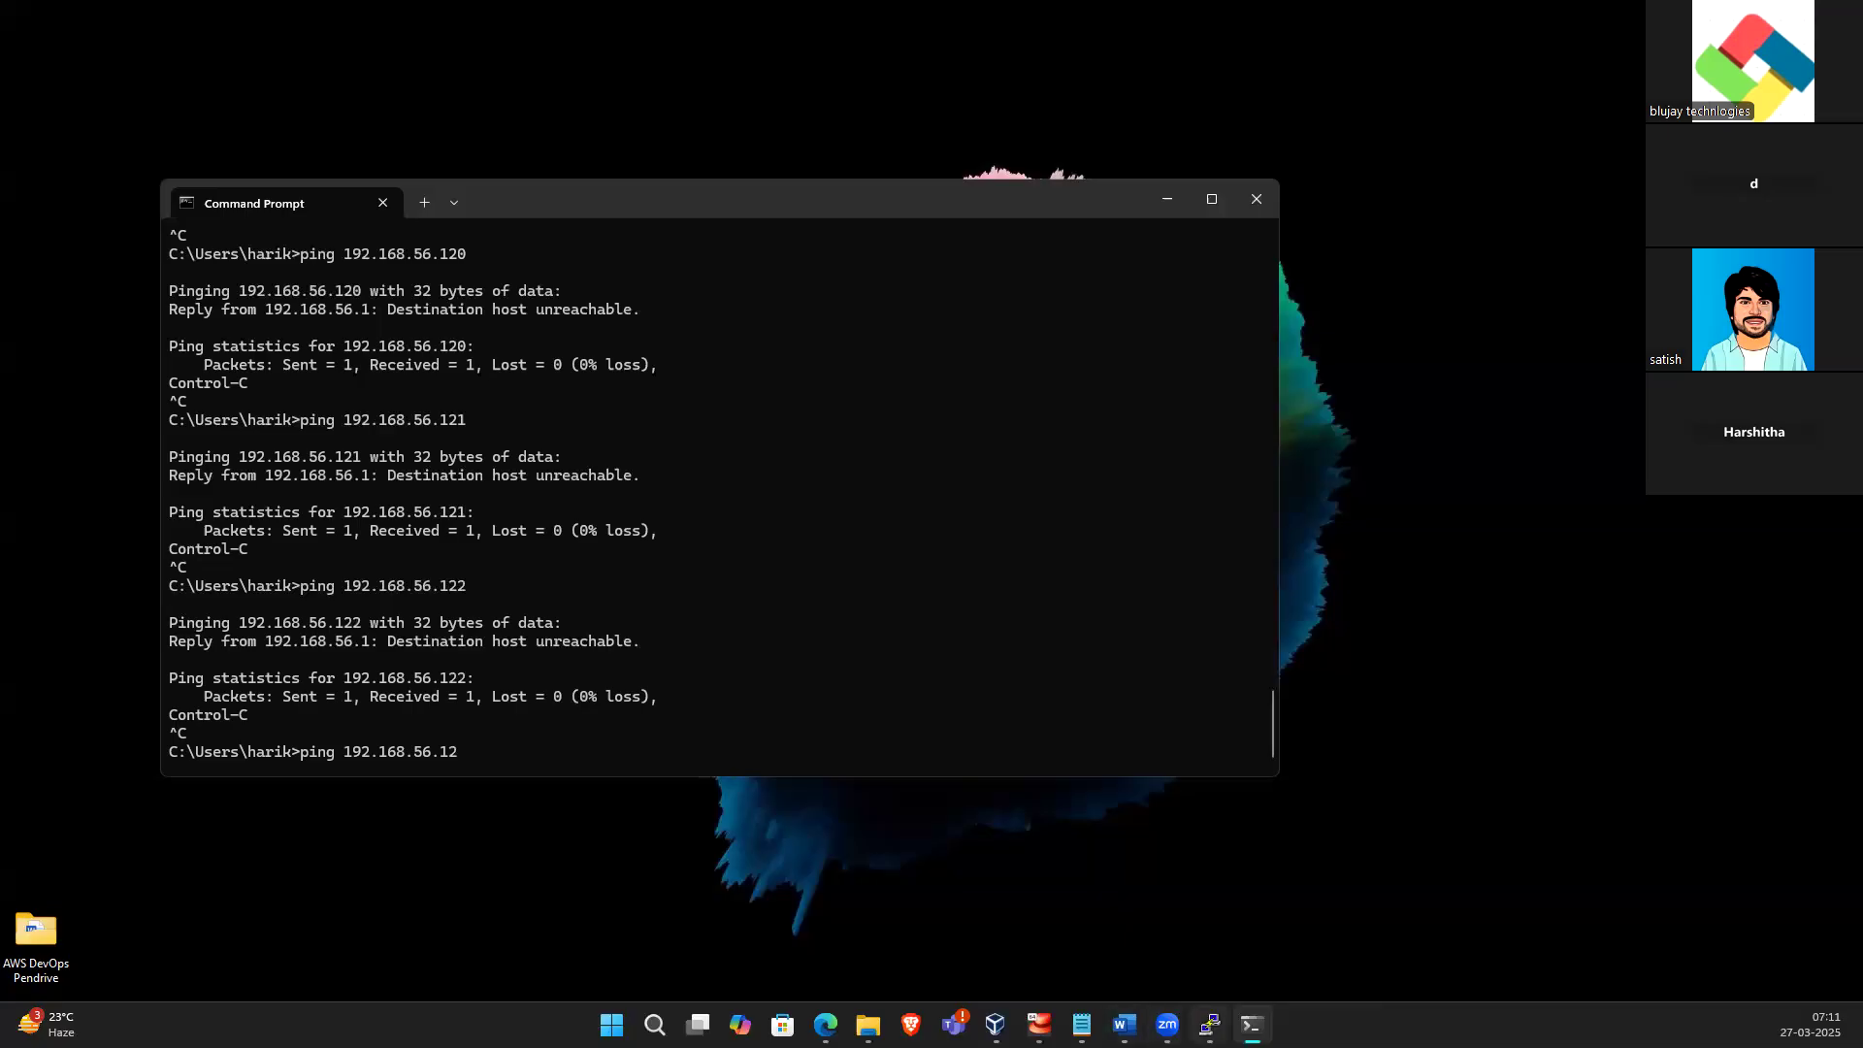
Restore the centos9 VM window and attach the Realtek Semiconductor Corp. USB device to it
left_click(1039, 1026)
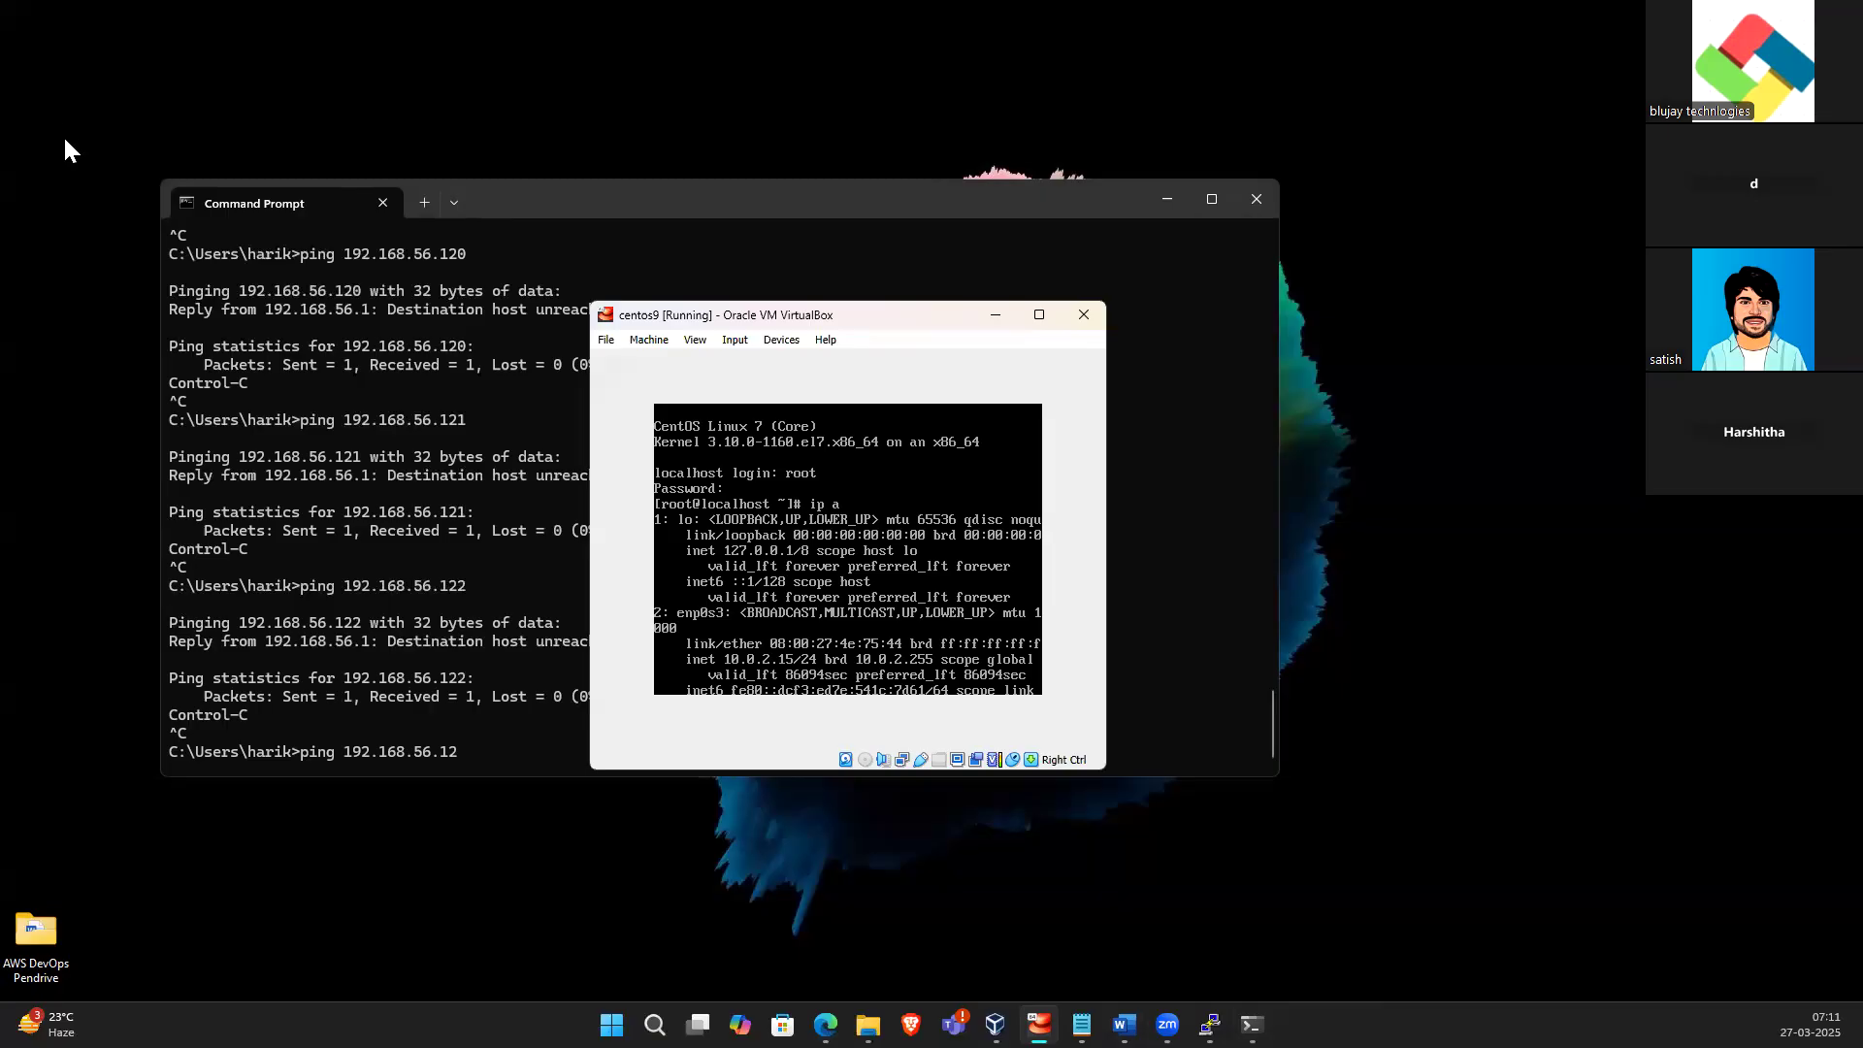
left_click(606, 340)
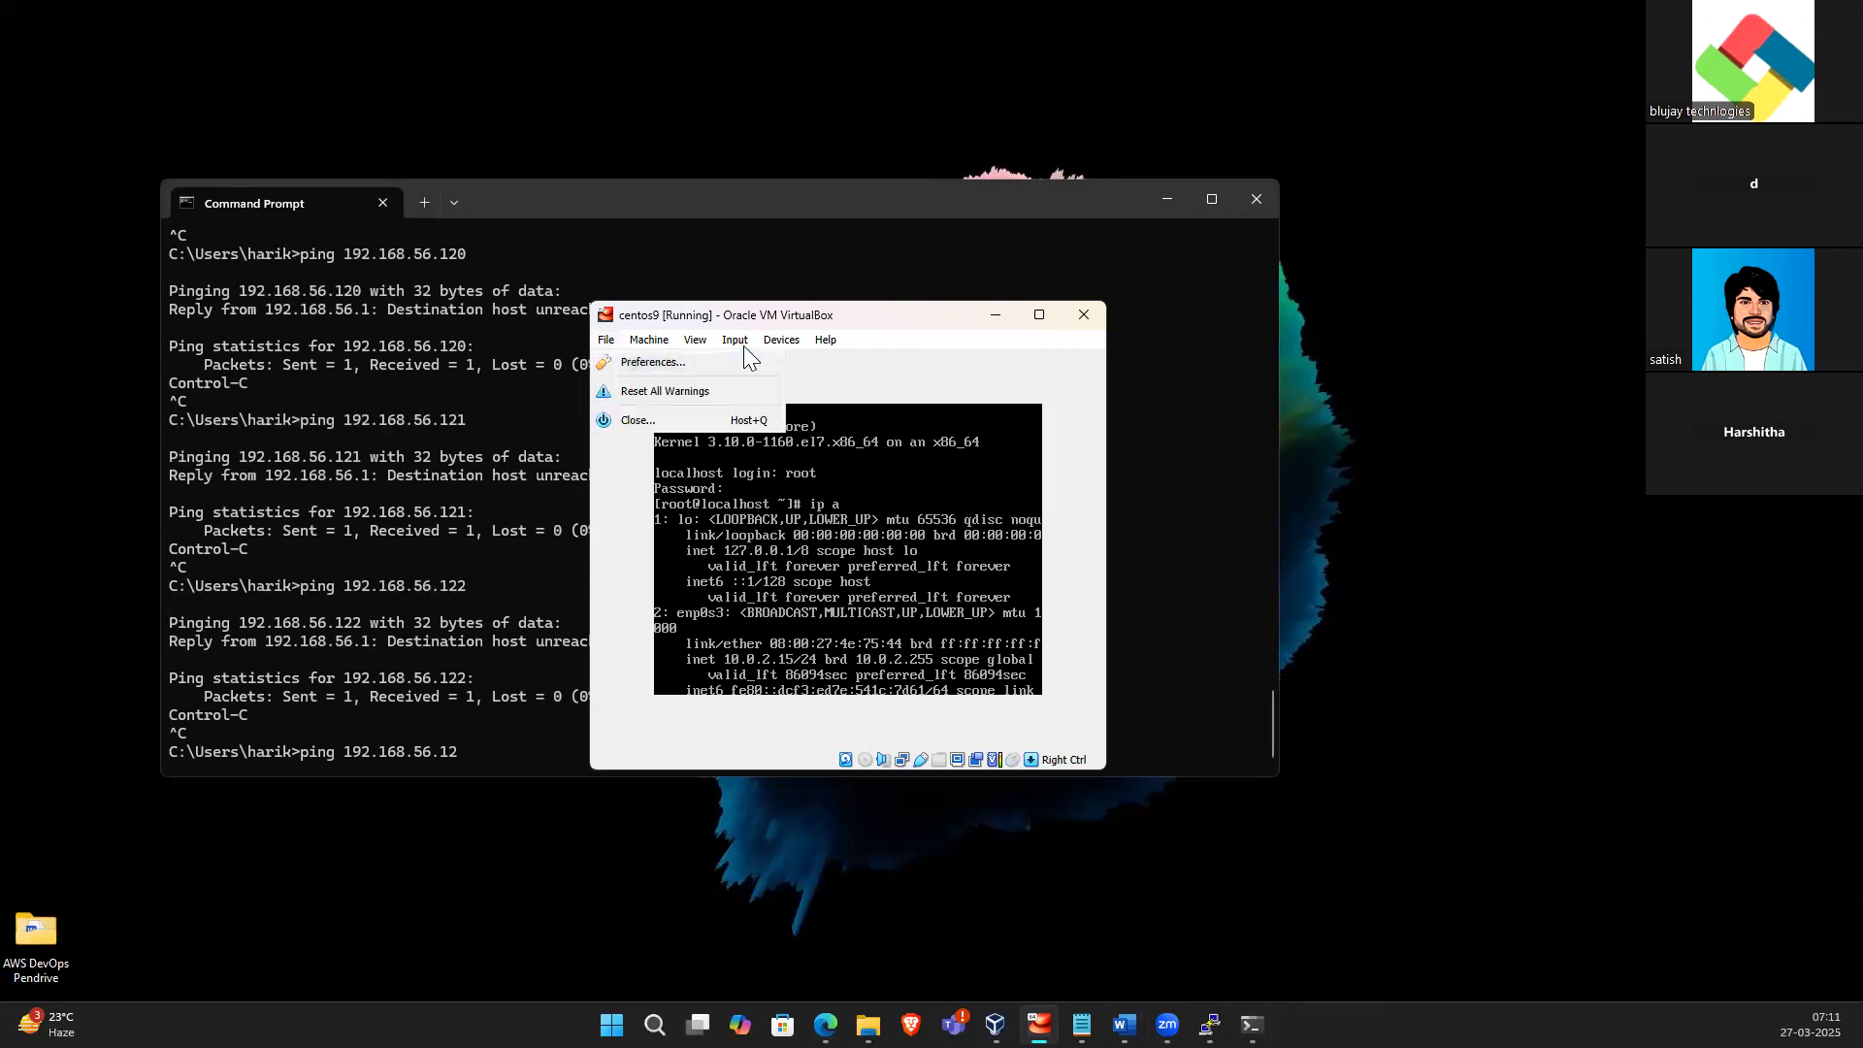
left_click(778, 341)
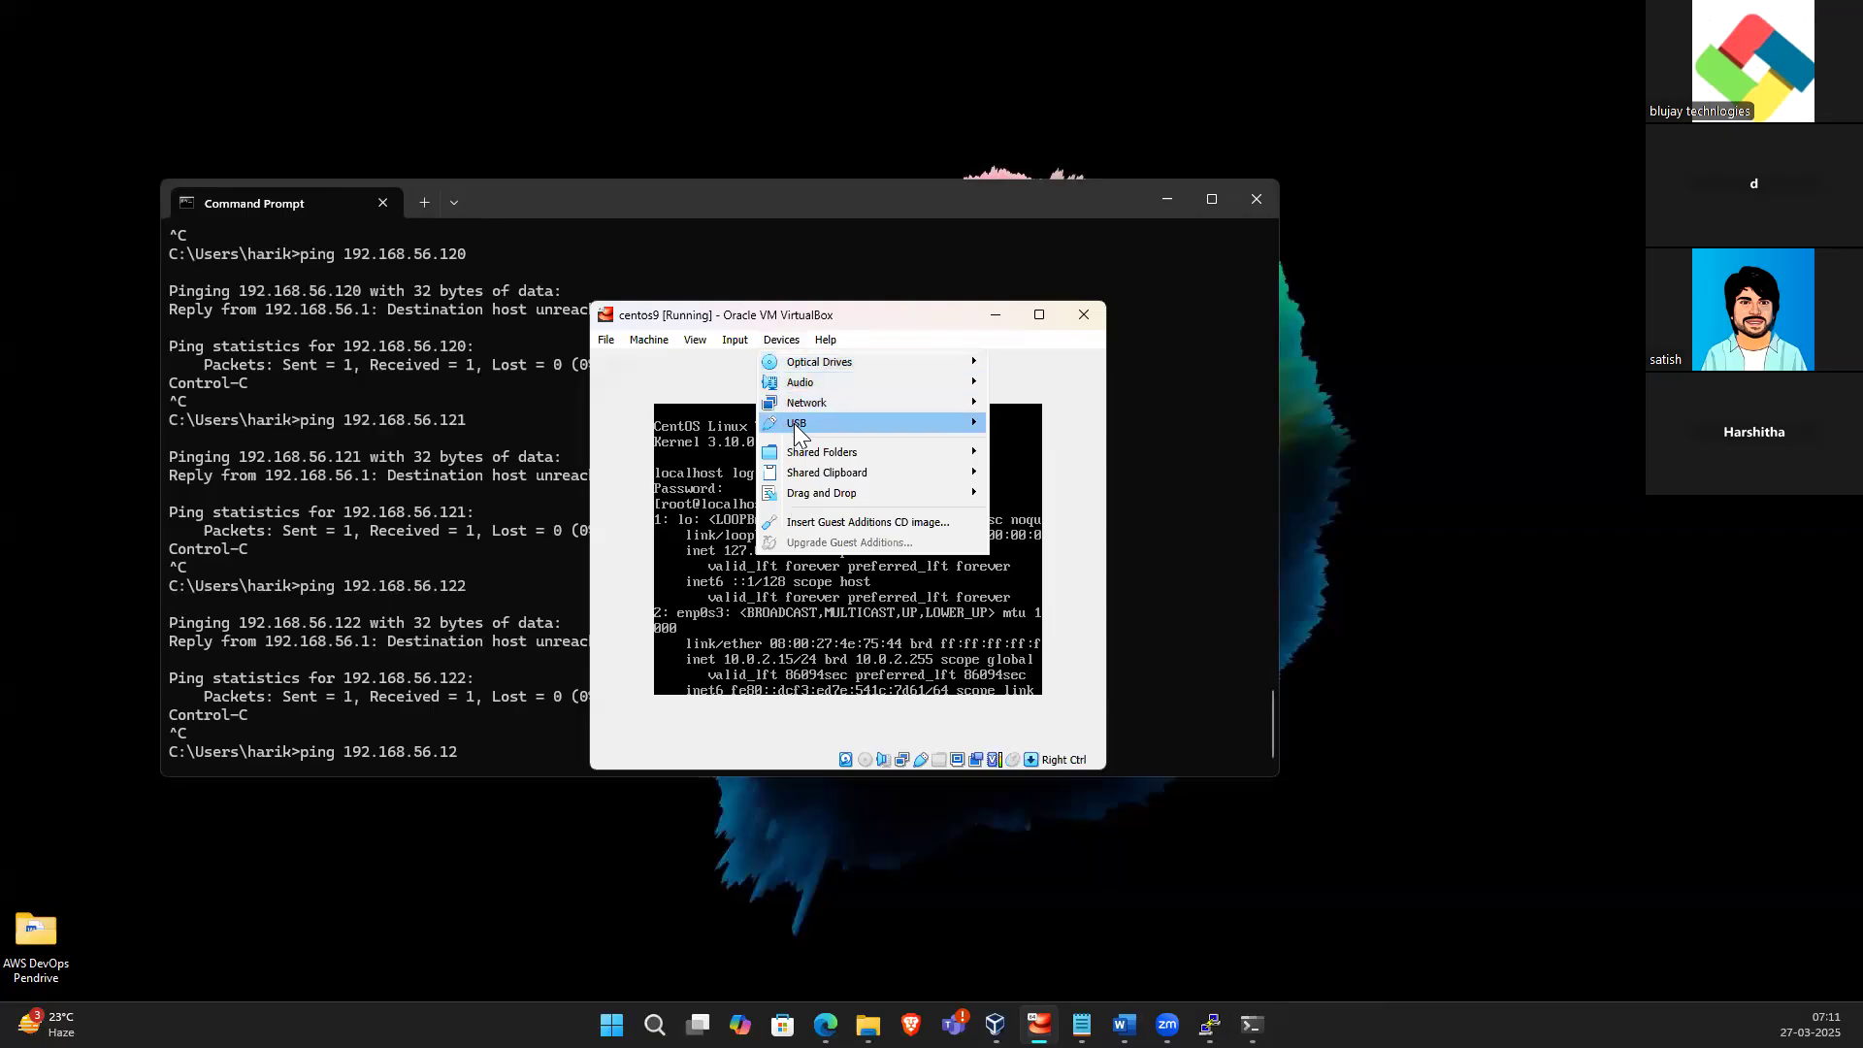
mouse_move(839, 422)
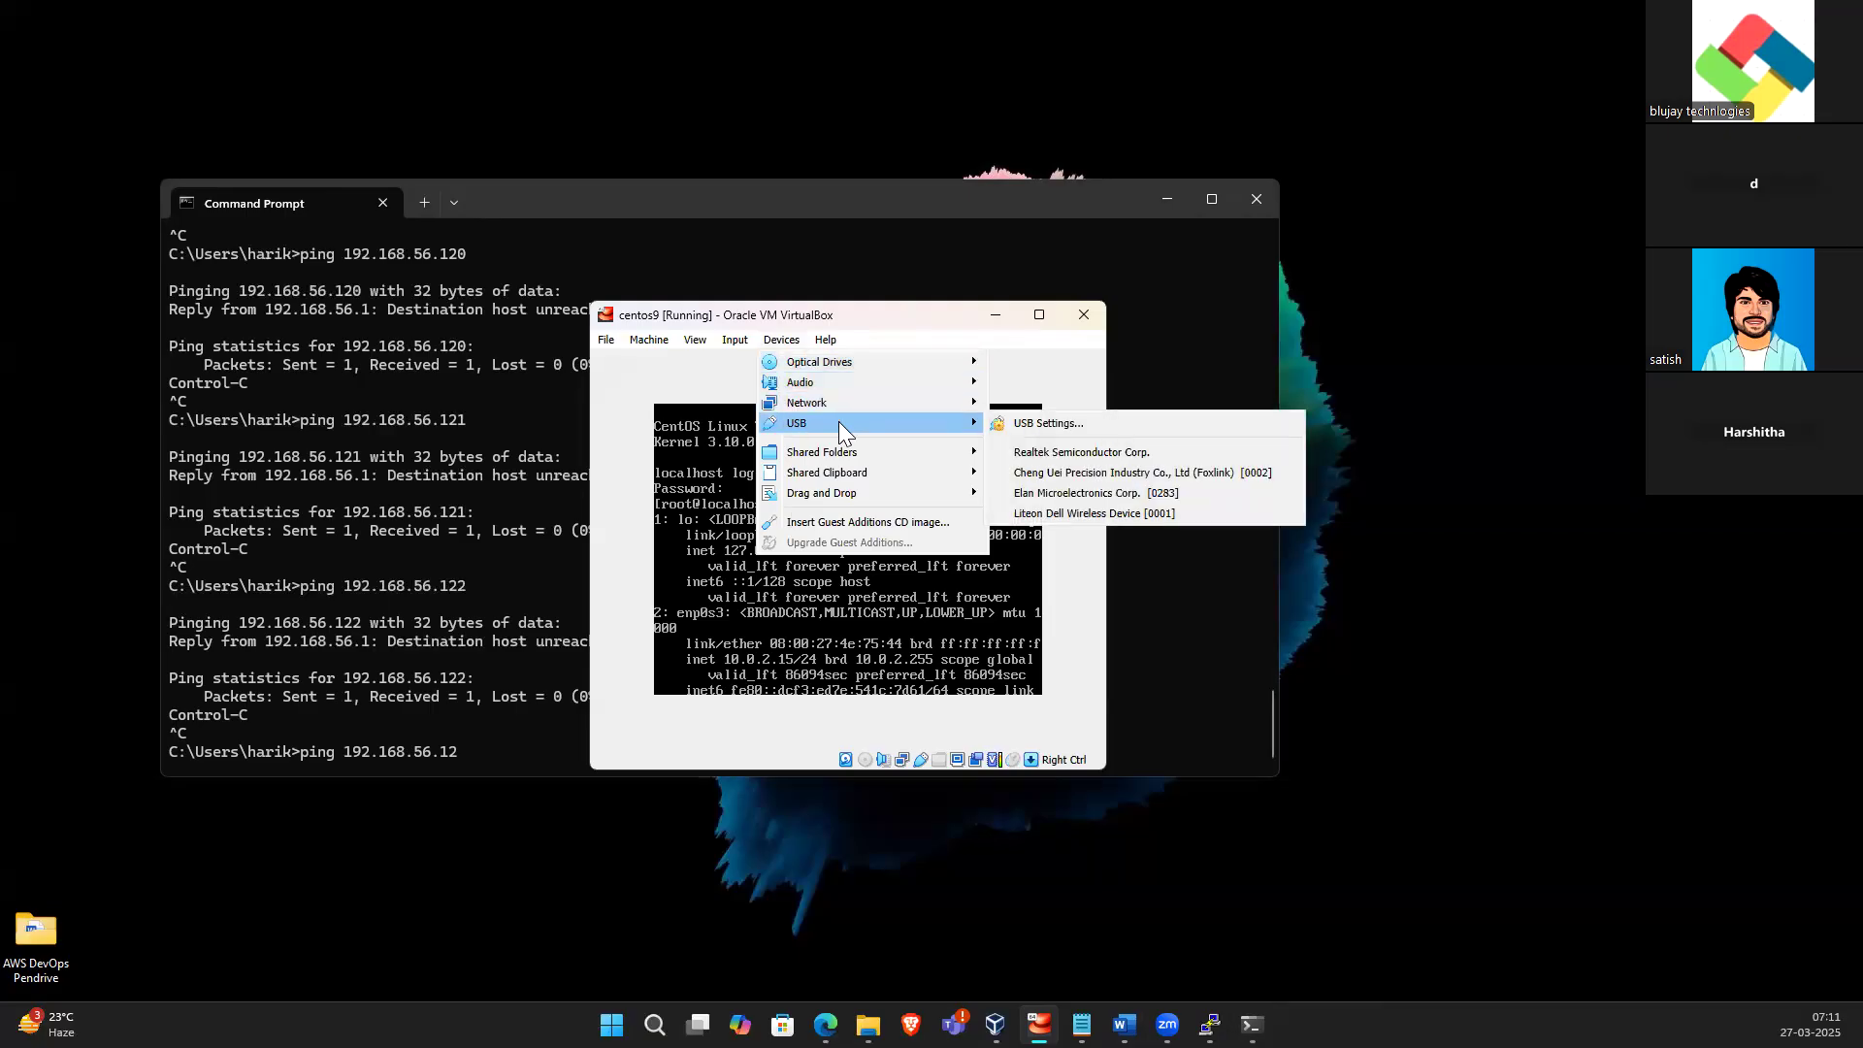
left_click(1053, 454)
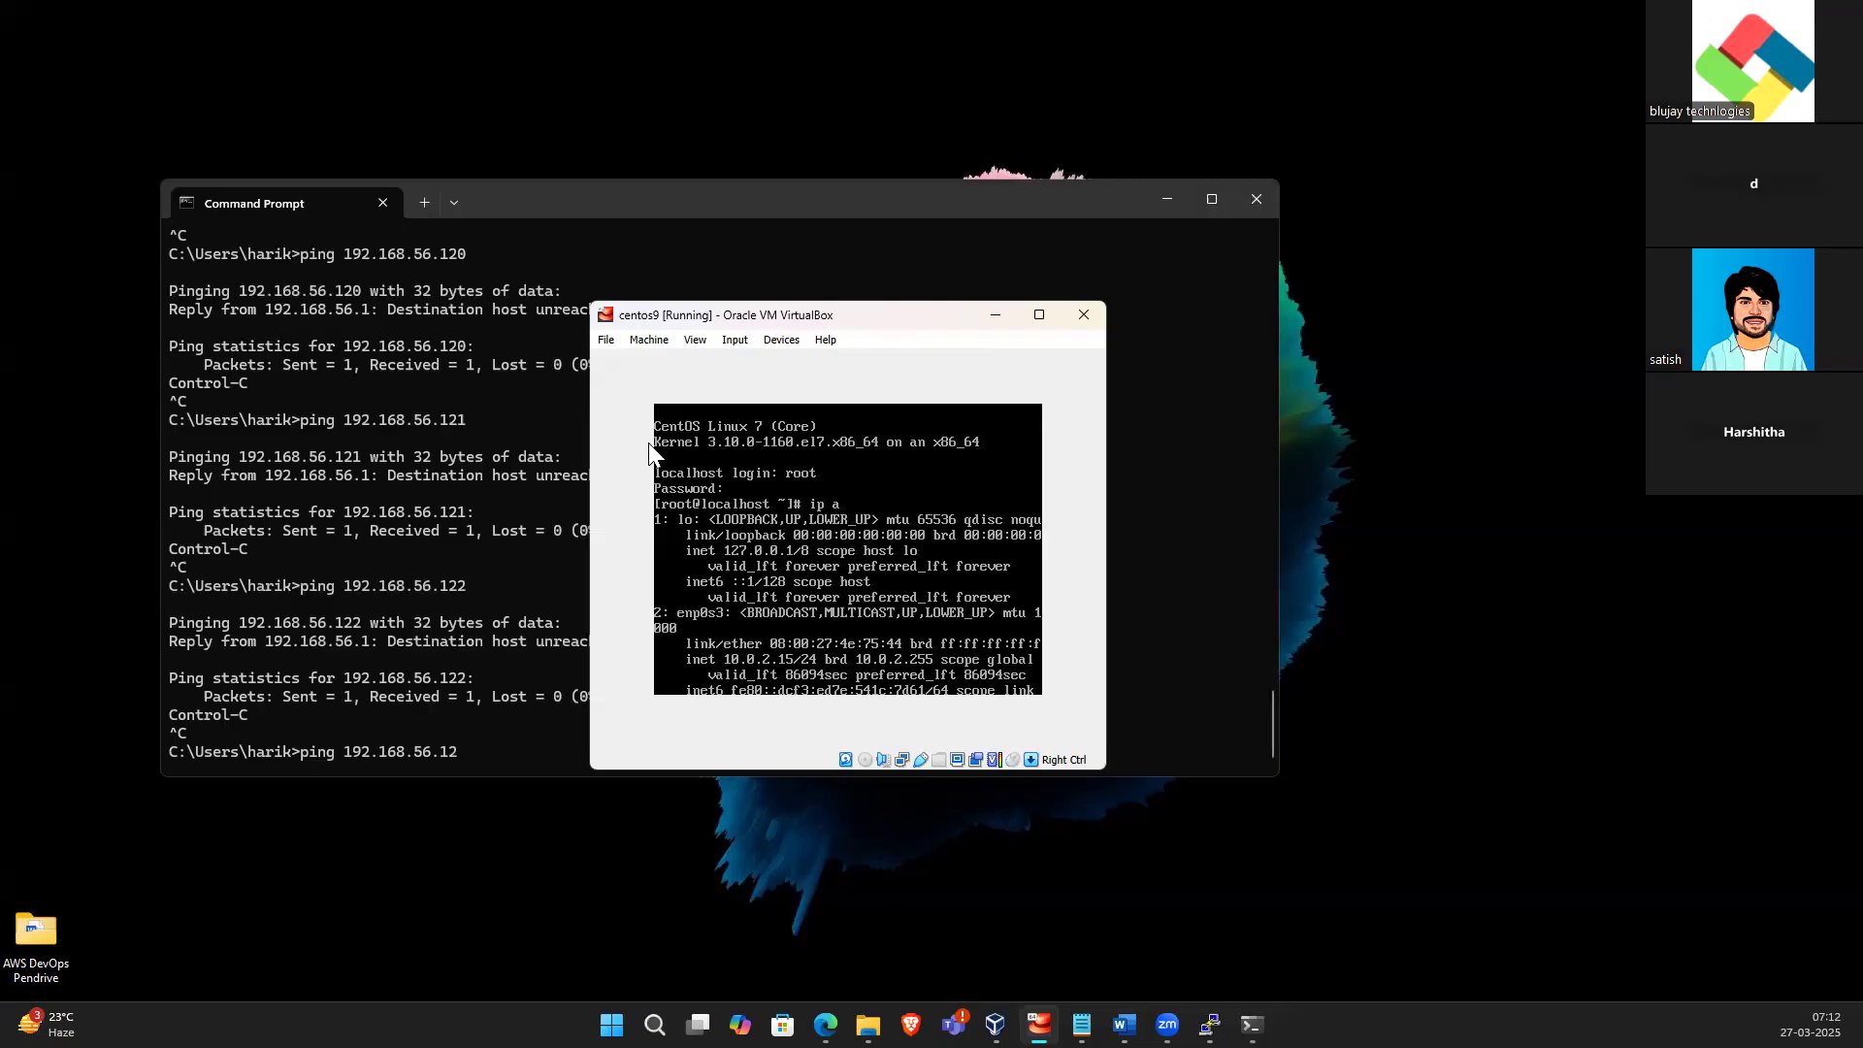
Close the centos9 VM, choosing to power off the machine
left_click(605, 339)
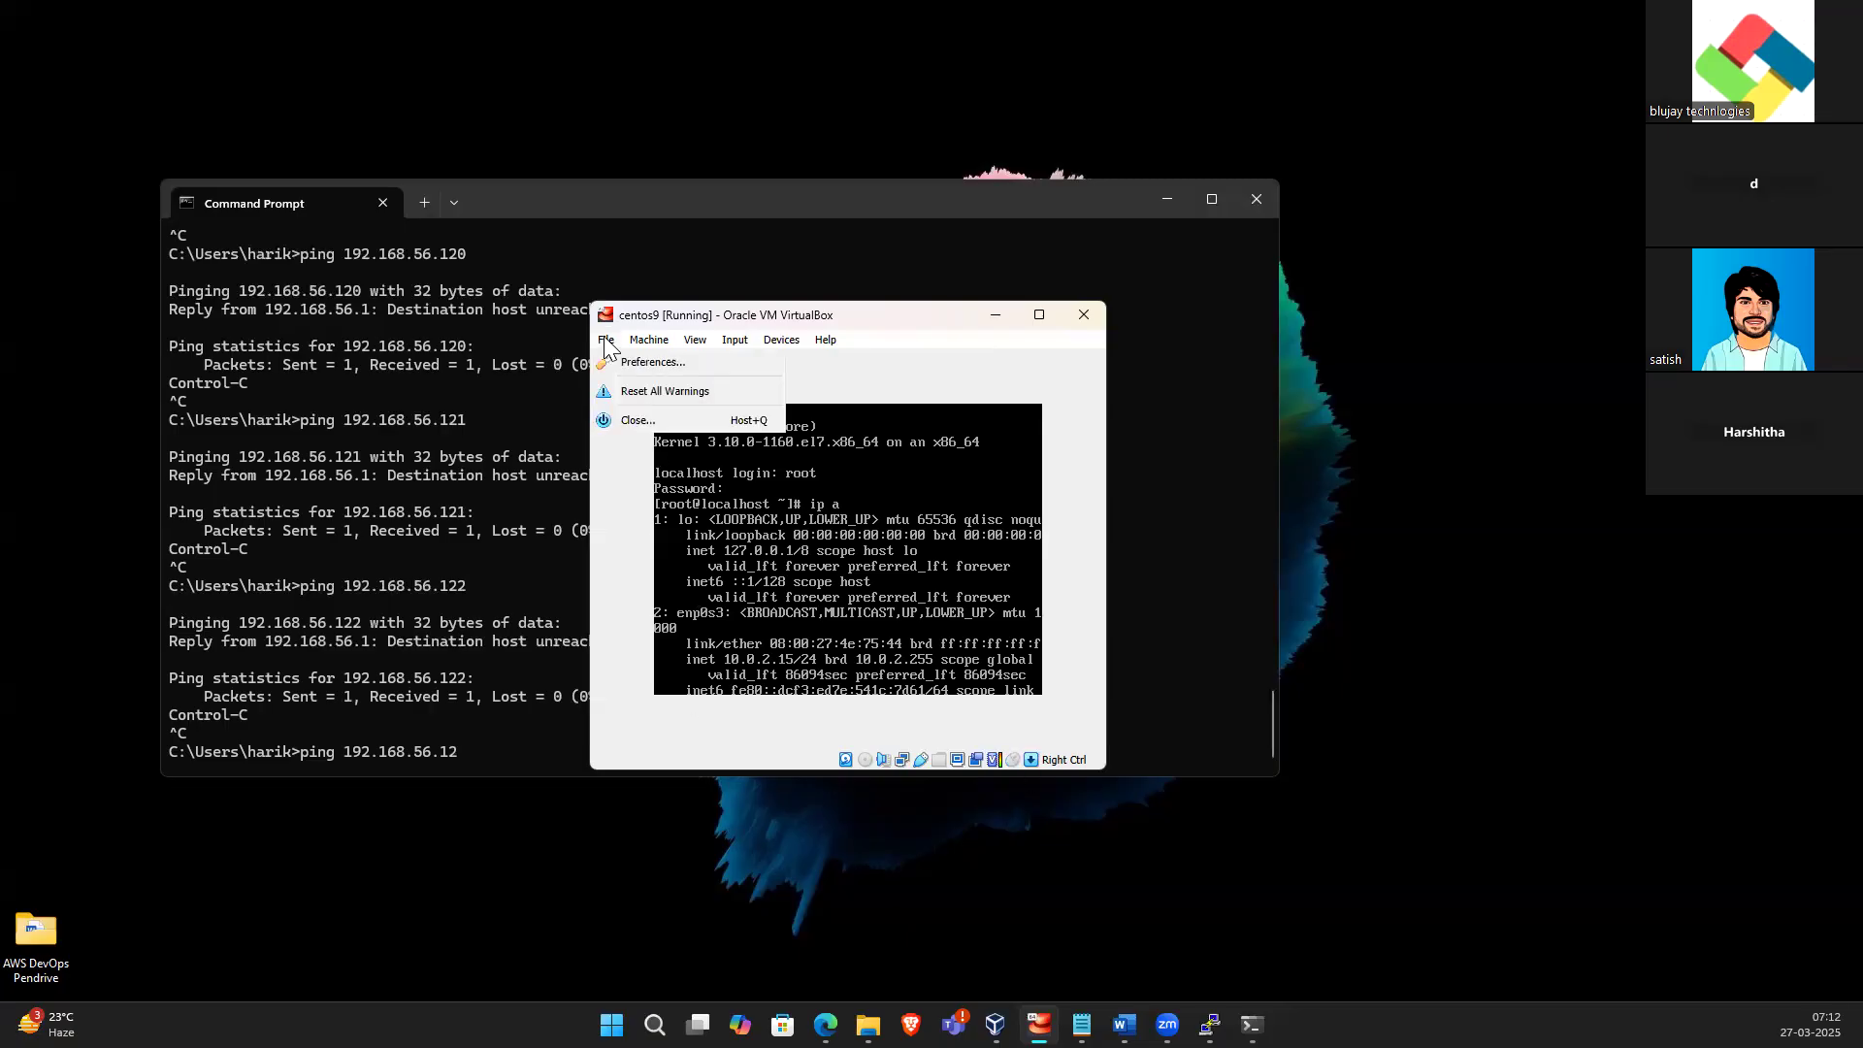
left_click(631, 420)
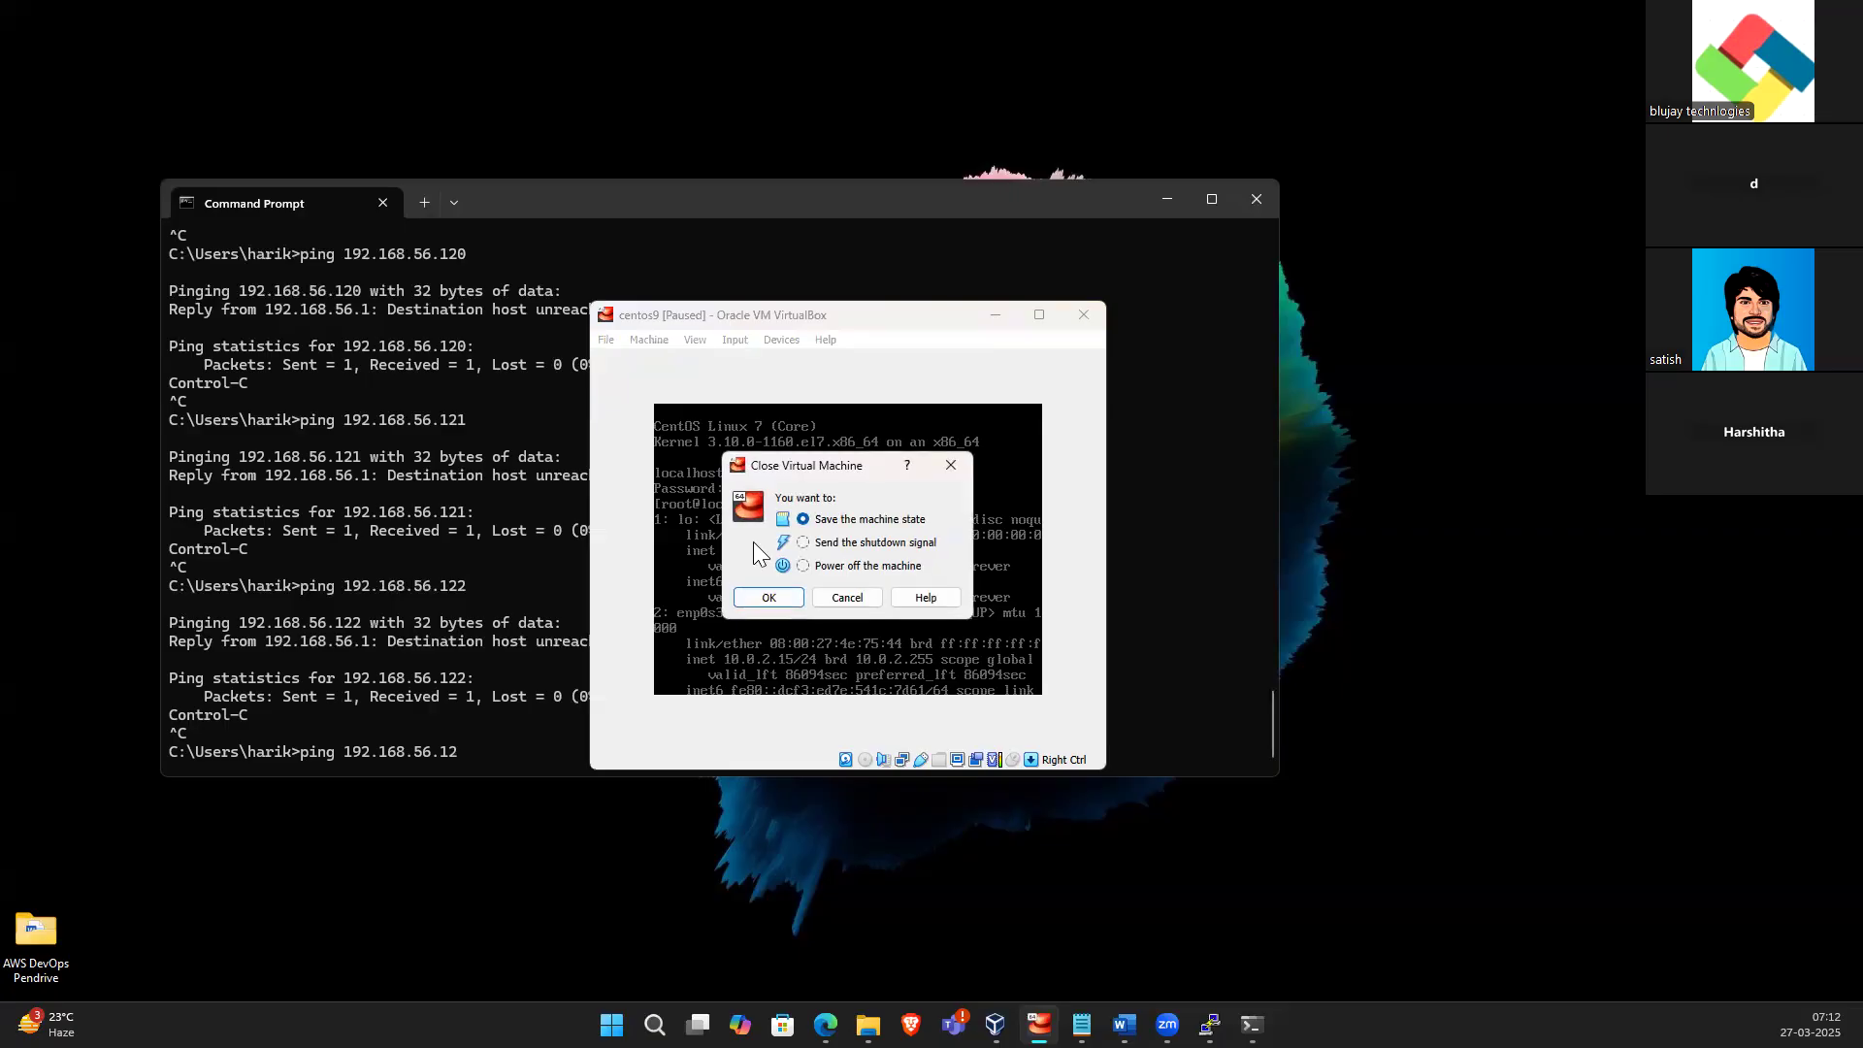
left_click(804, 566)
left_click(771, 598)
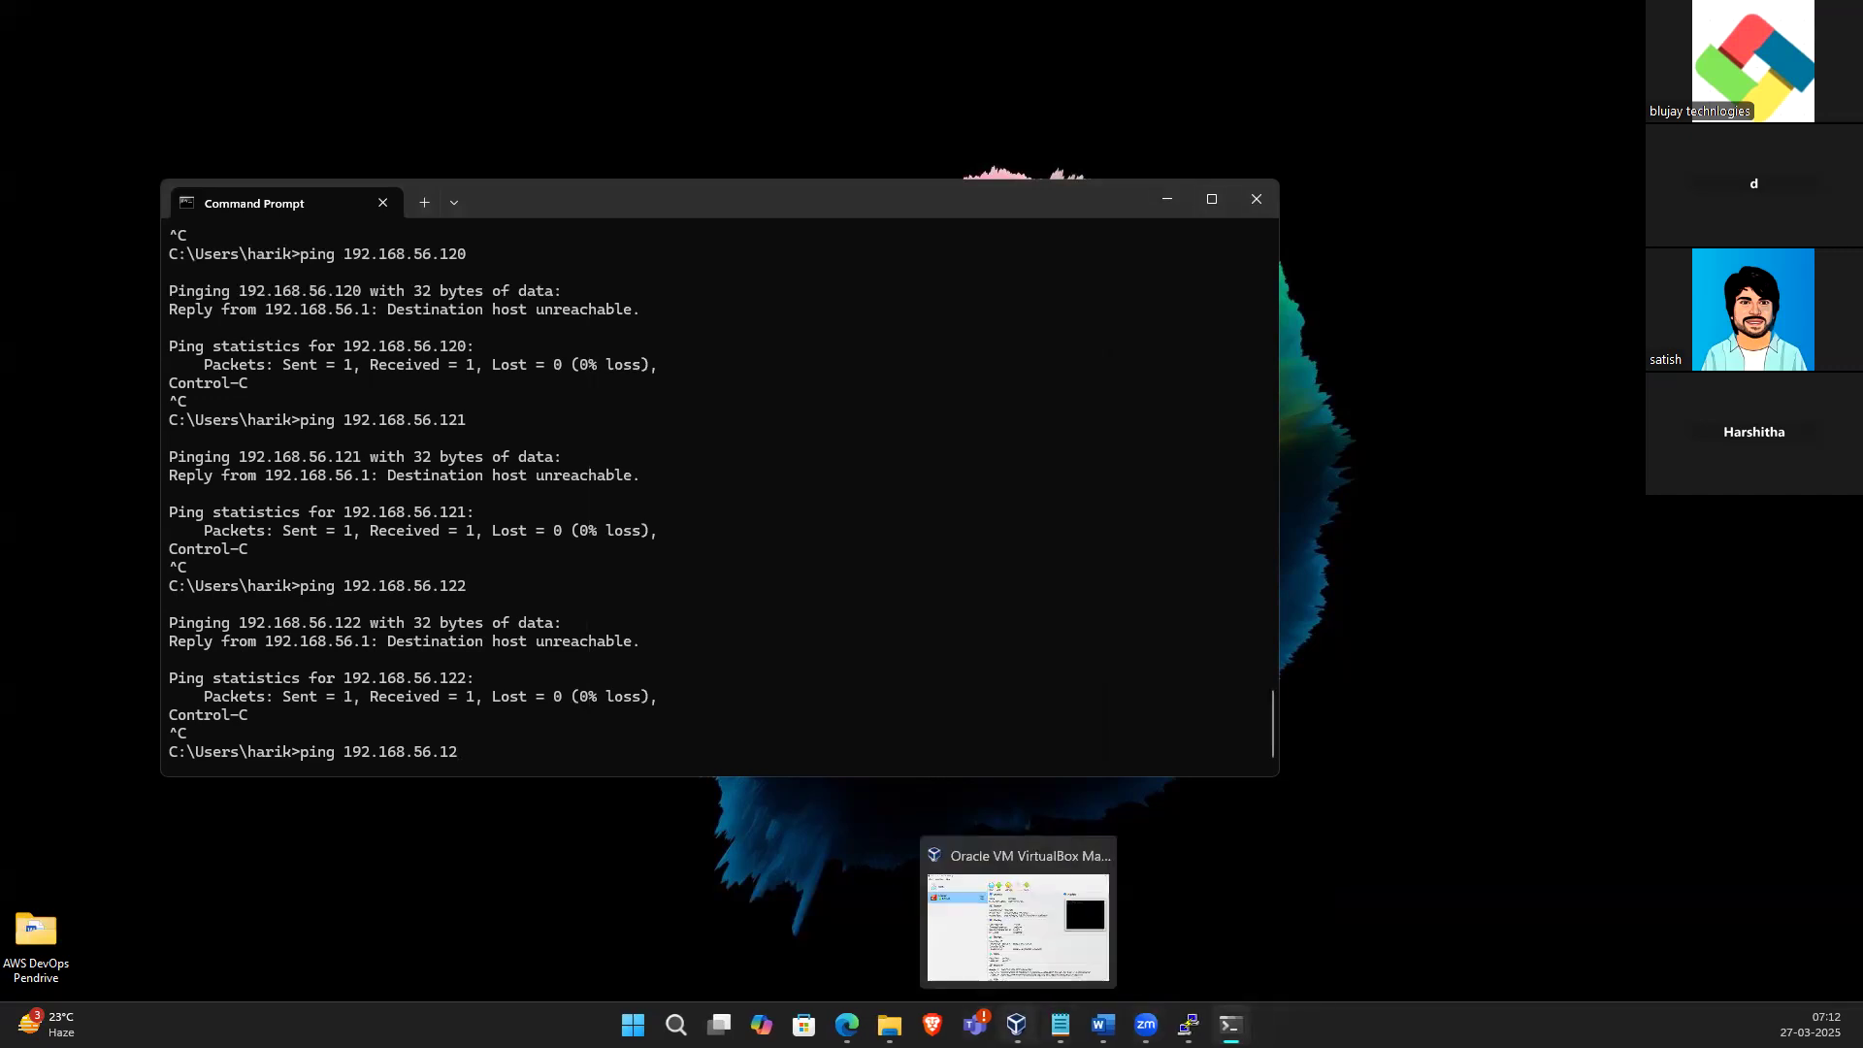
Bring up the VirtualBox Manager, maximize it, and start the centos9 VM
left_click(971, 897)
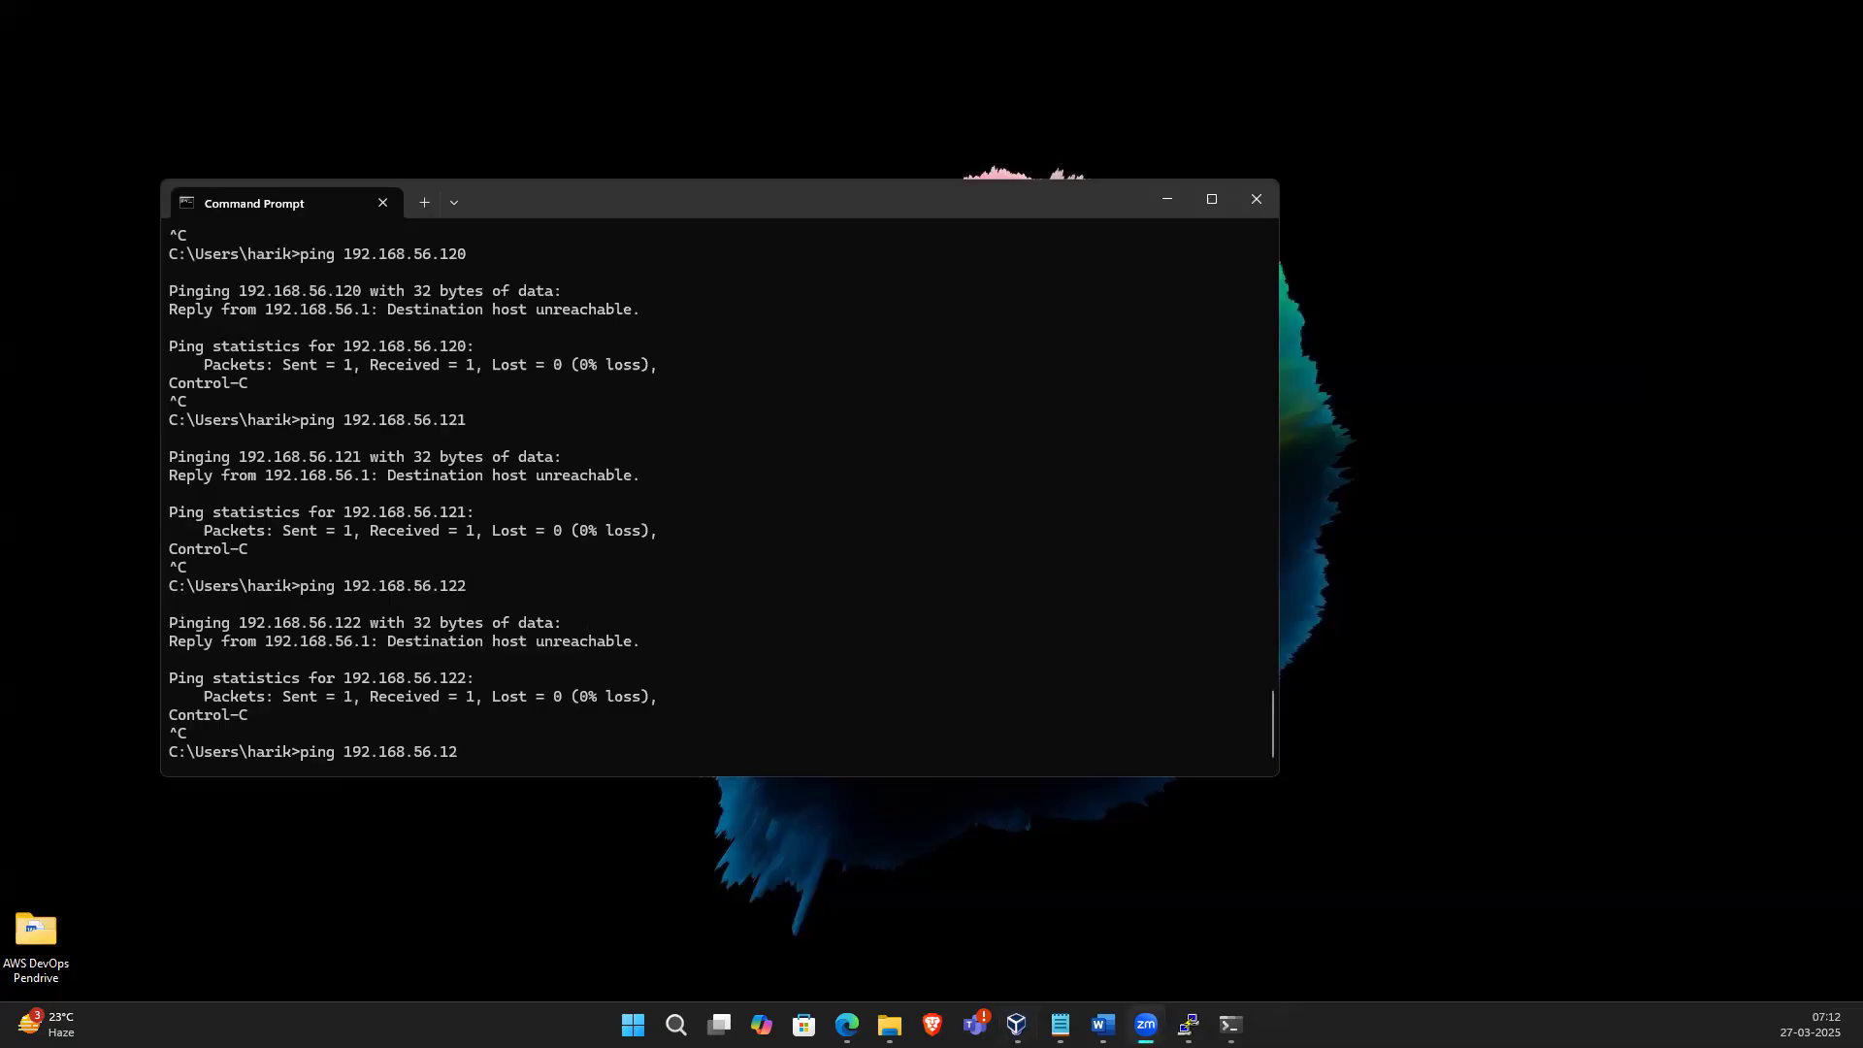
left_click(1016, 1025)
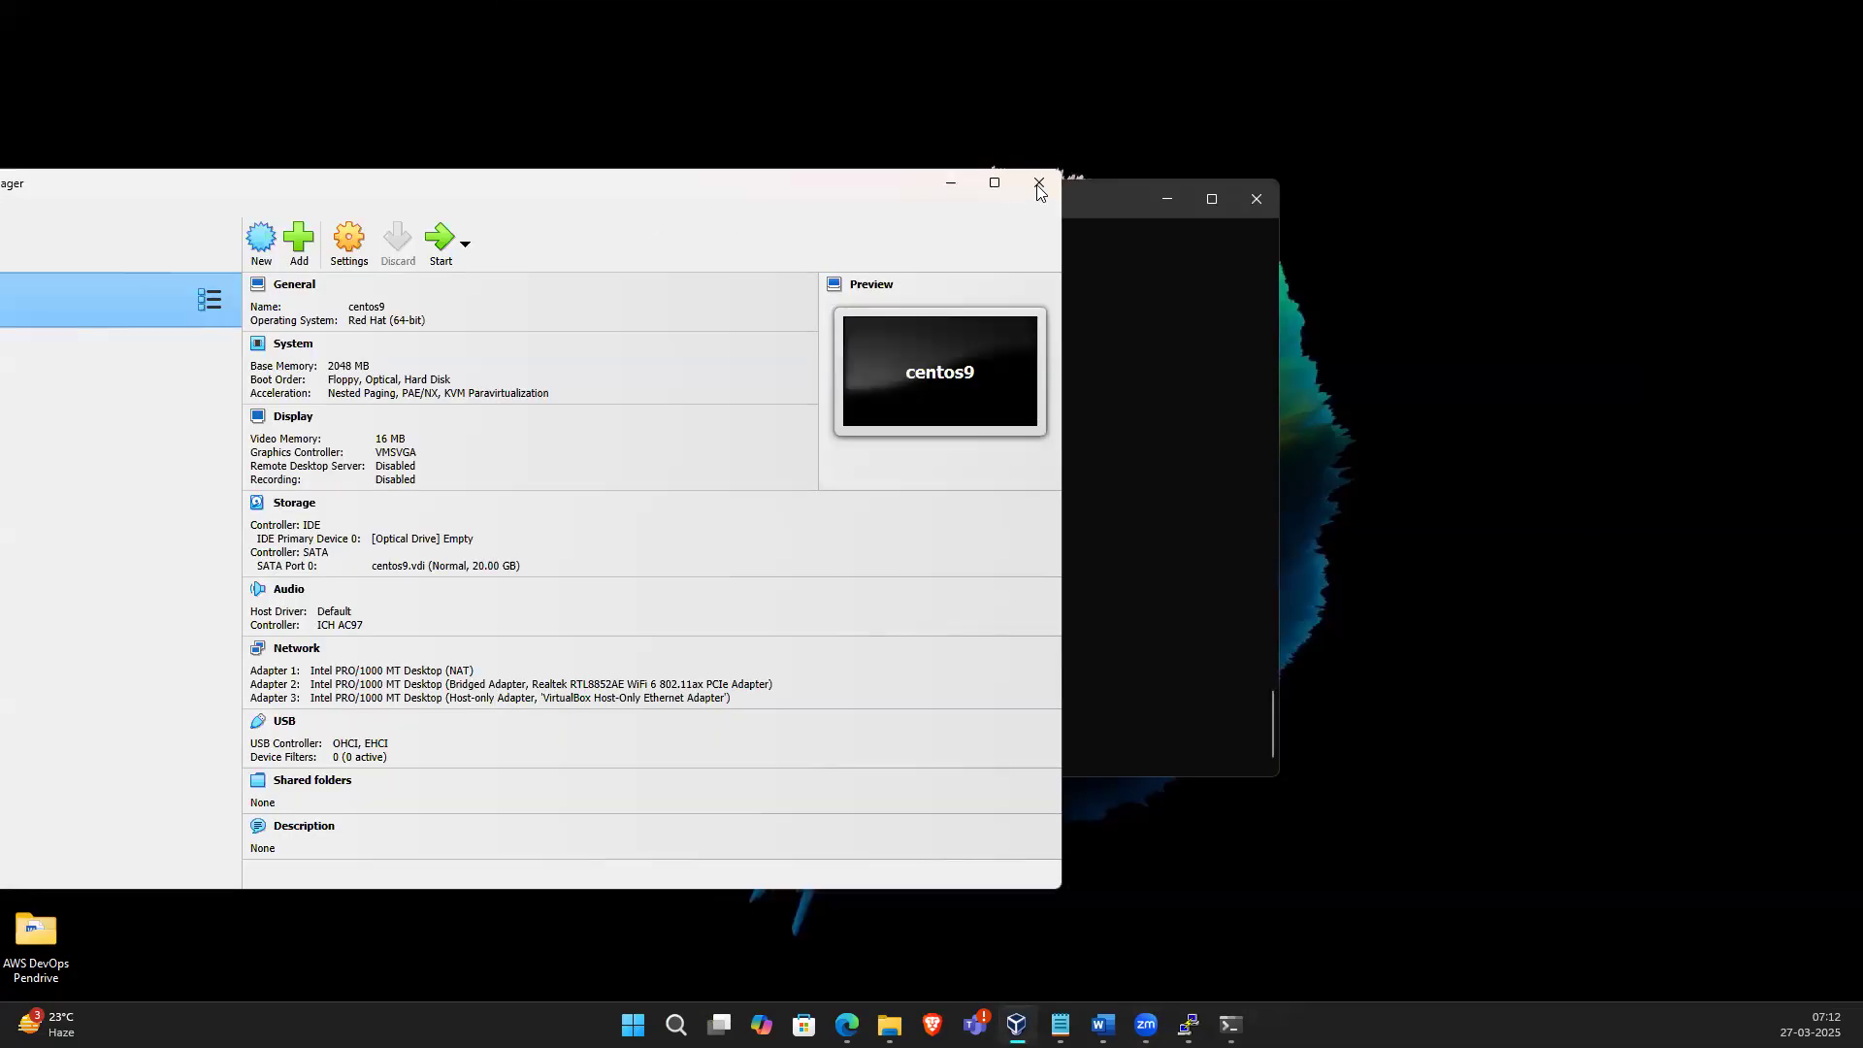
left_click(1000, 183)
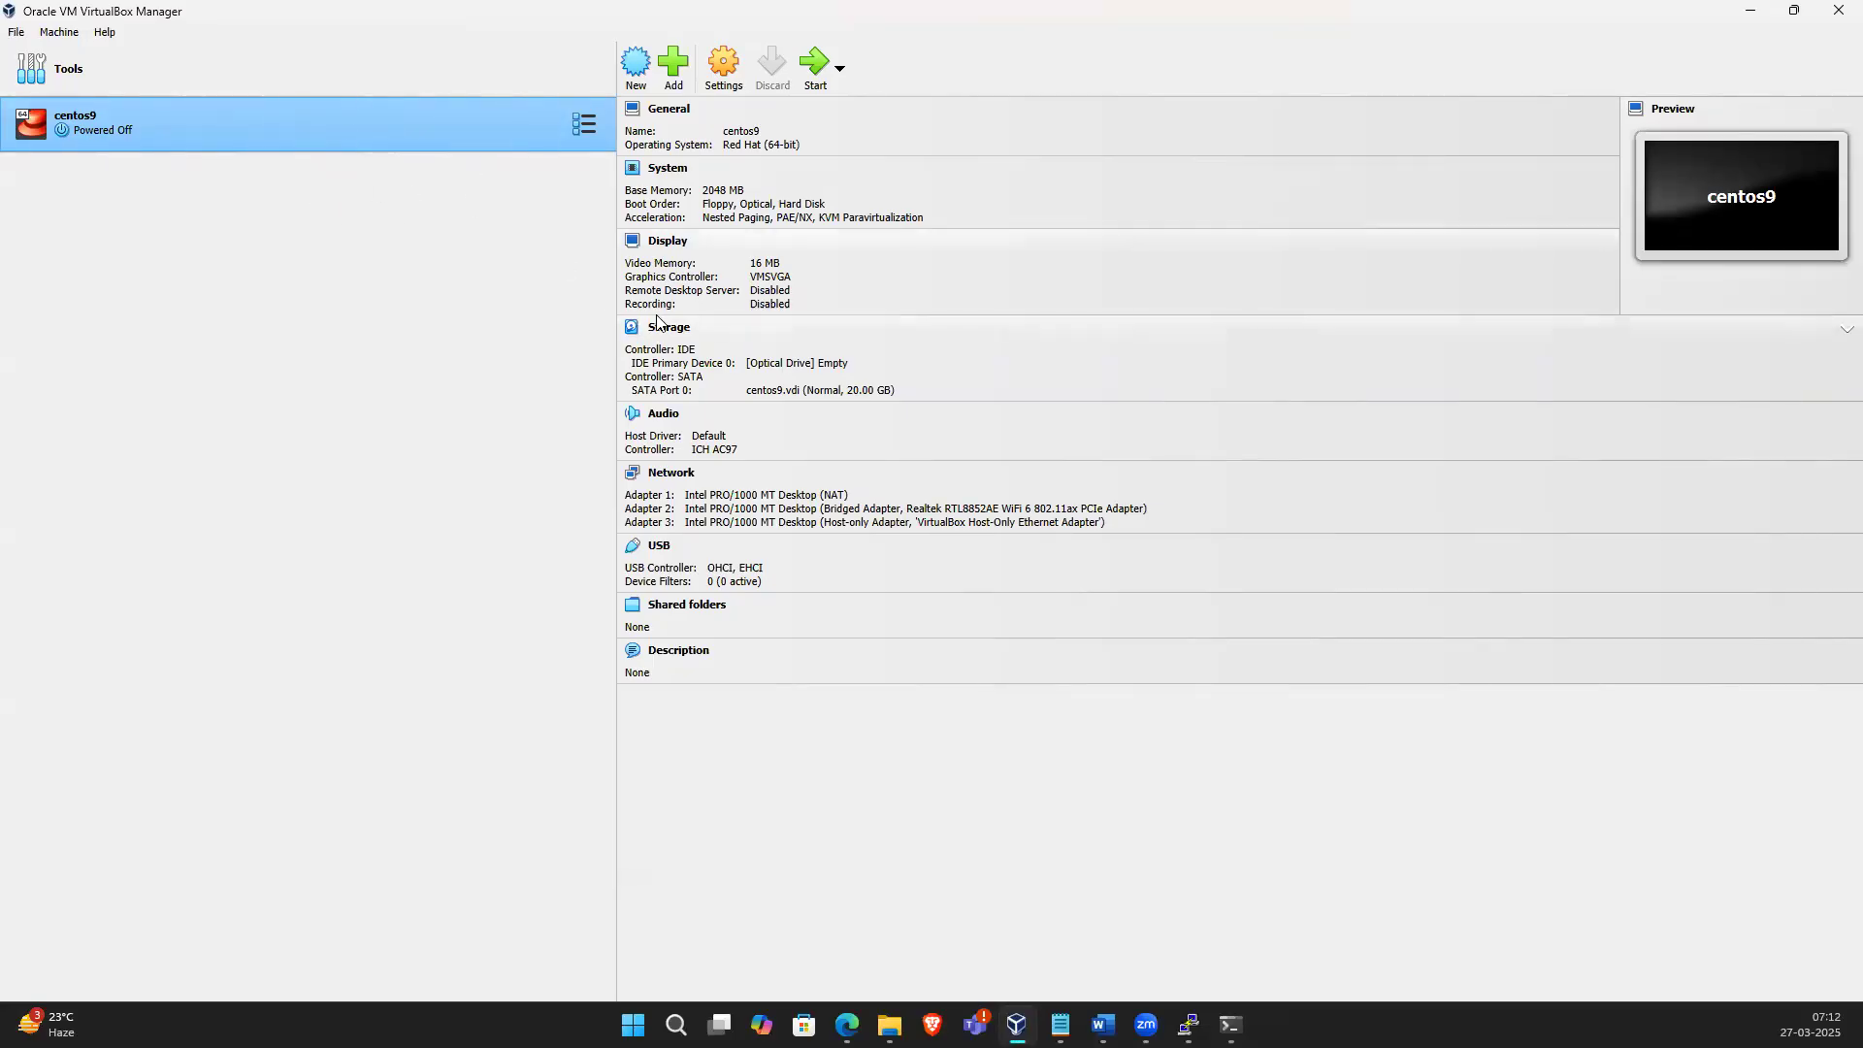
left_click(821, 50)
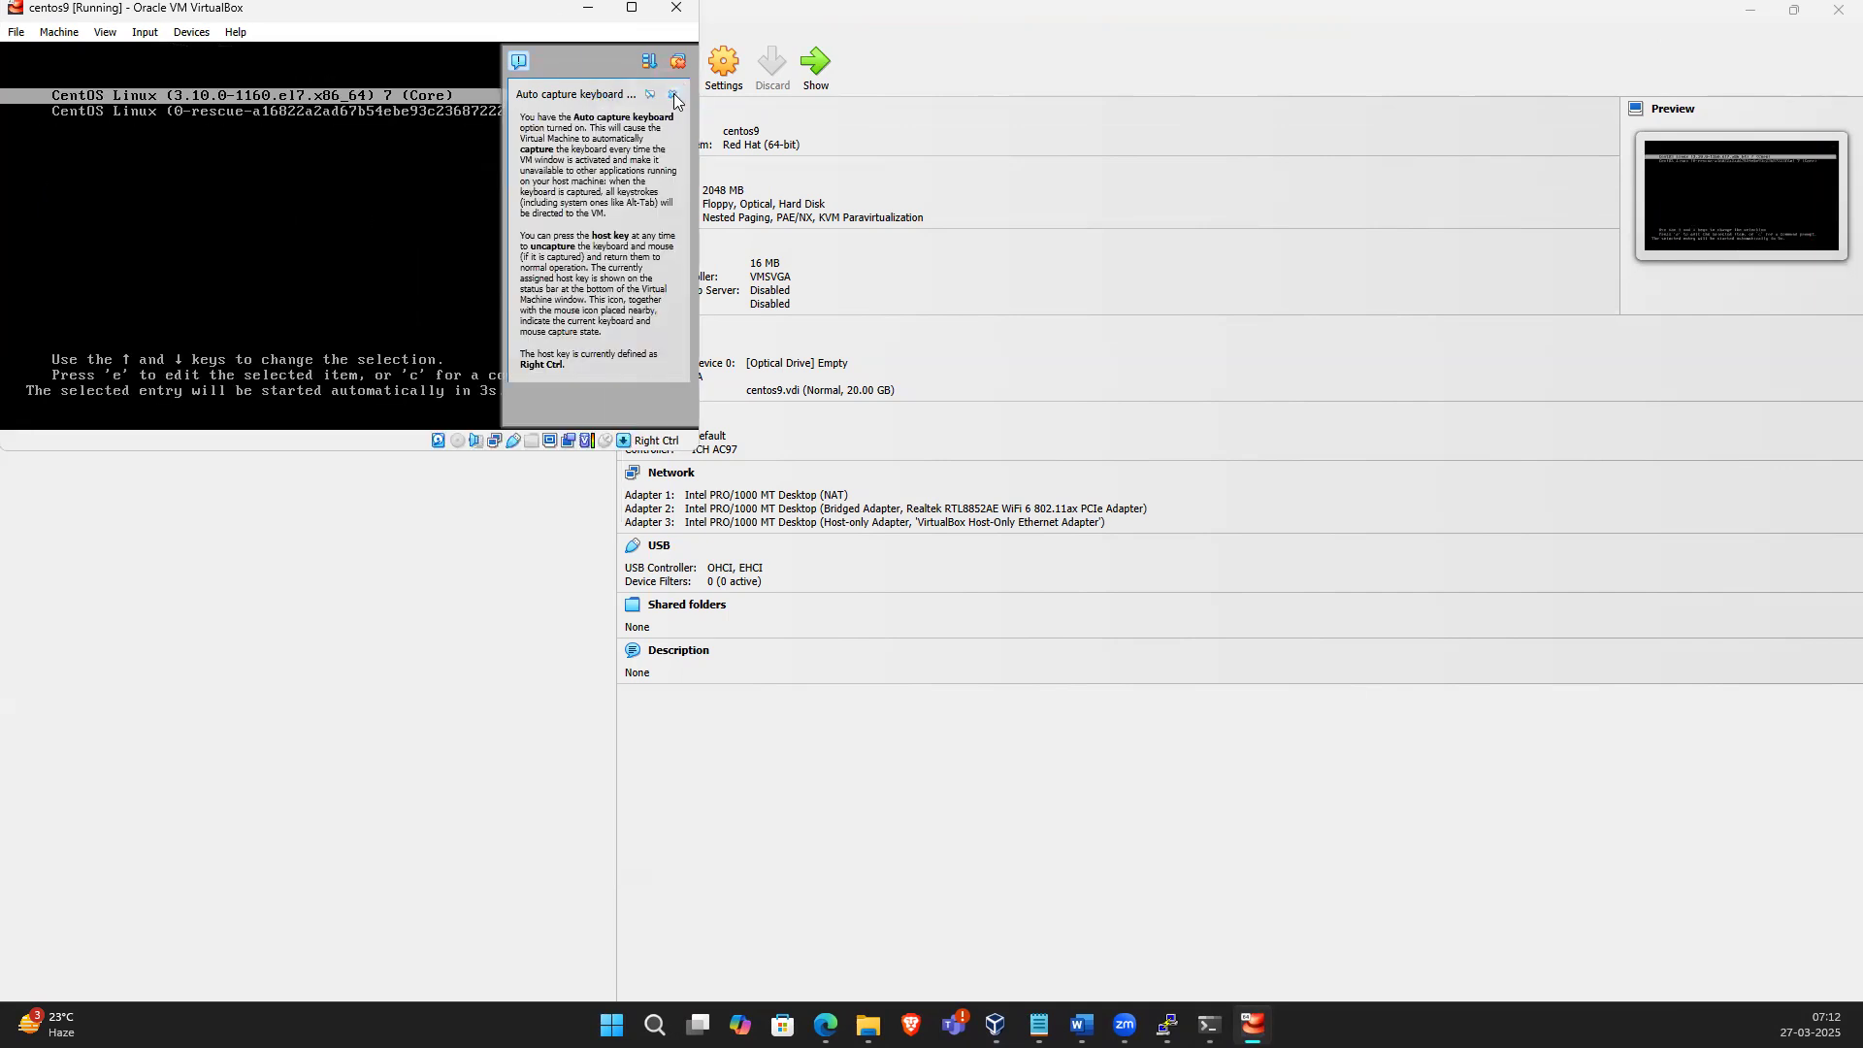
Dismiss the VM notifications, log in as root with the account password, and list interfaces with ip a
left_click(673, 95)
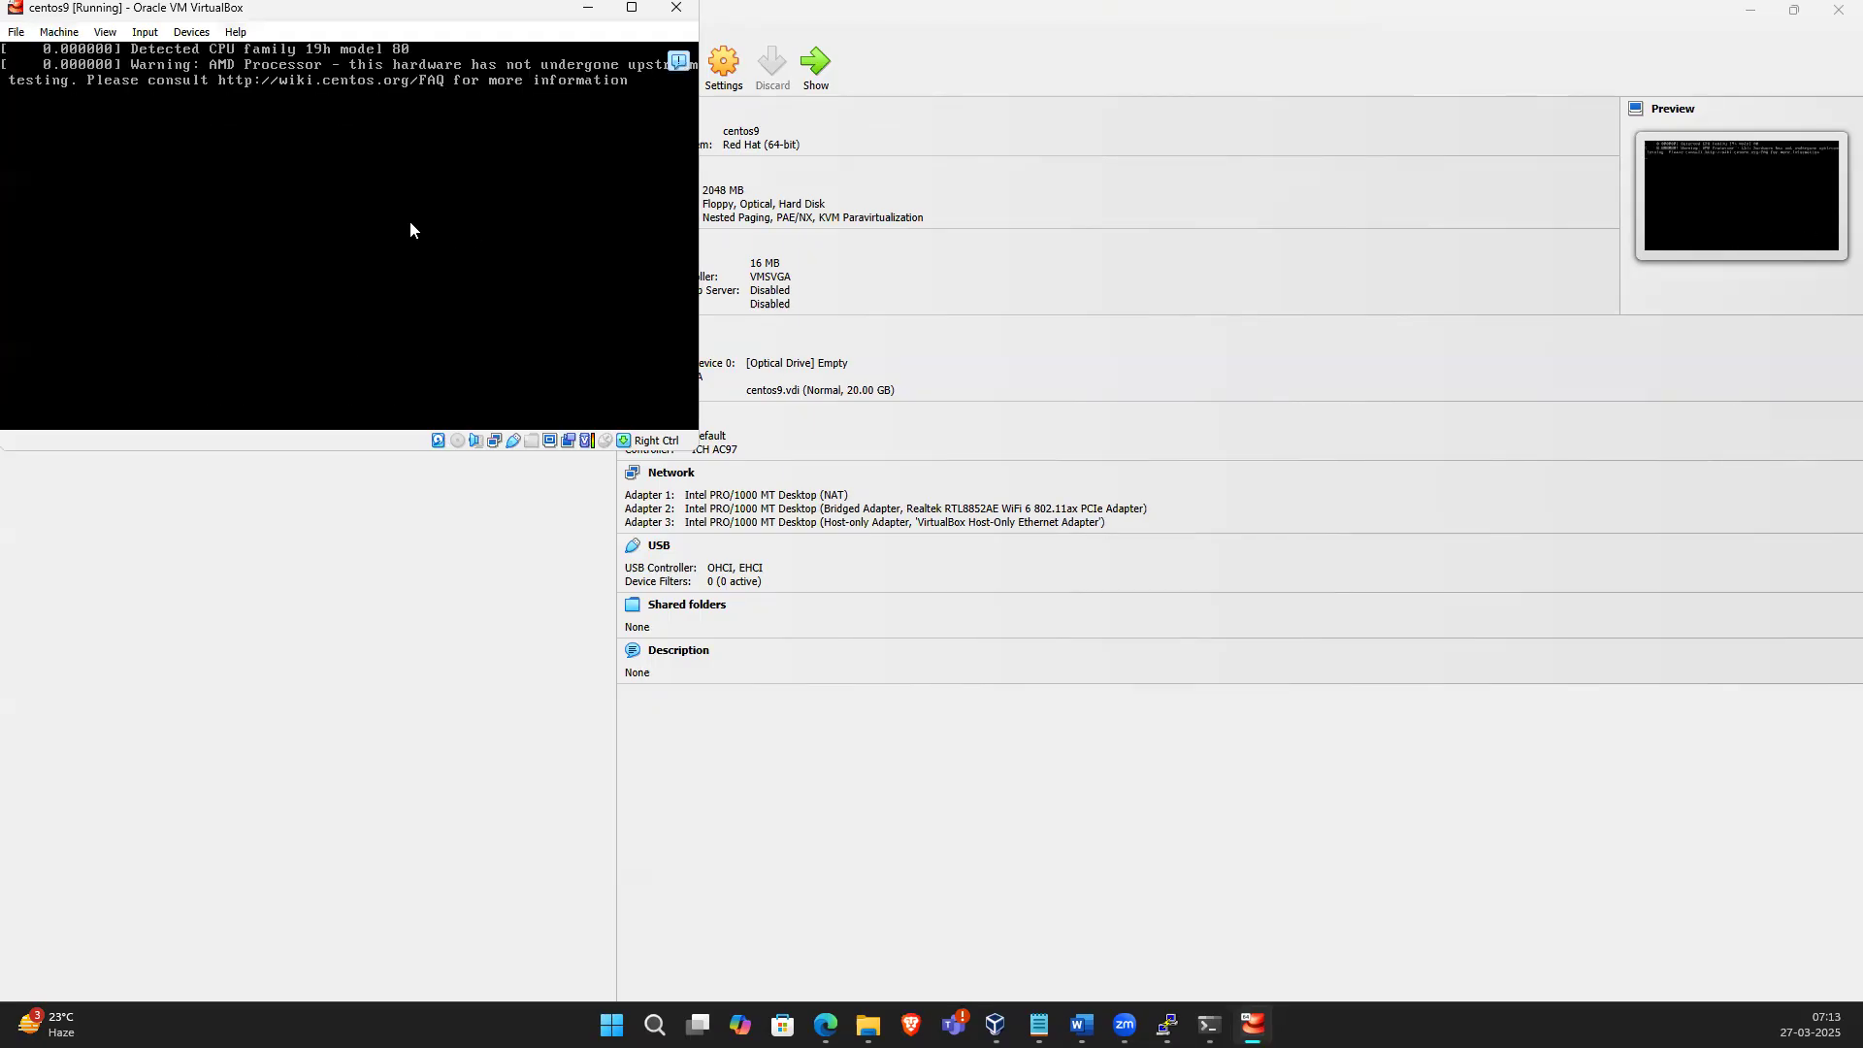
left_click(749, 95)
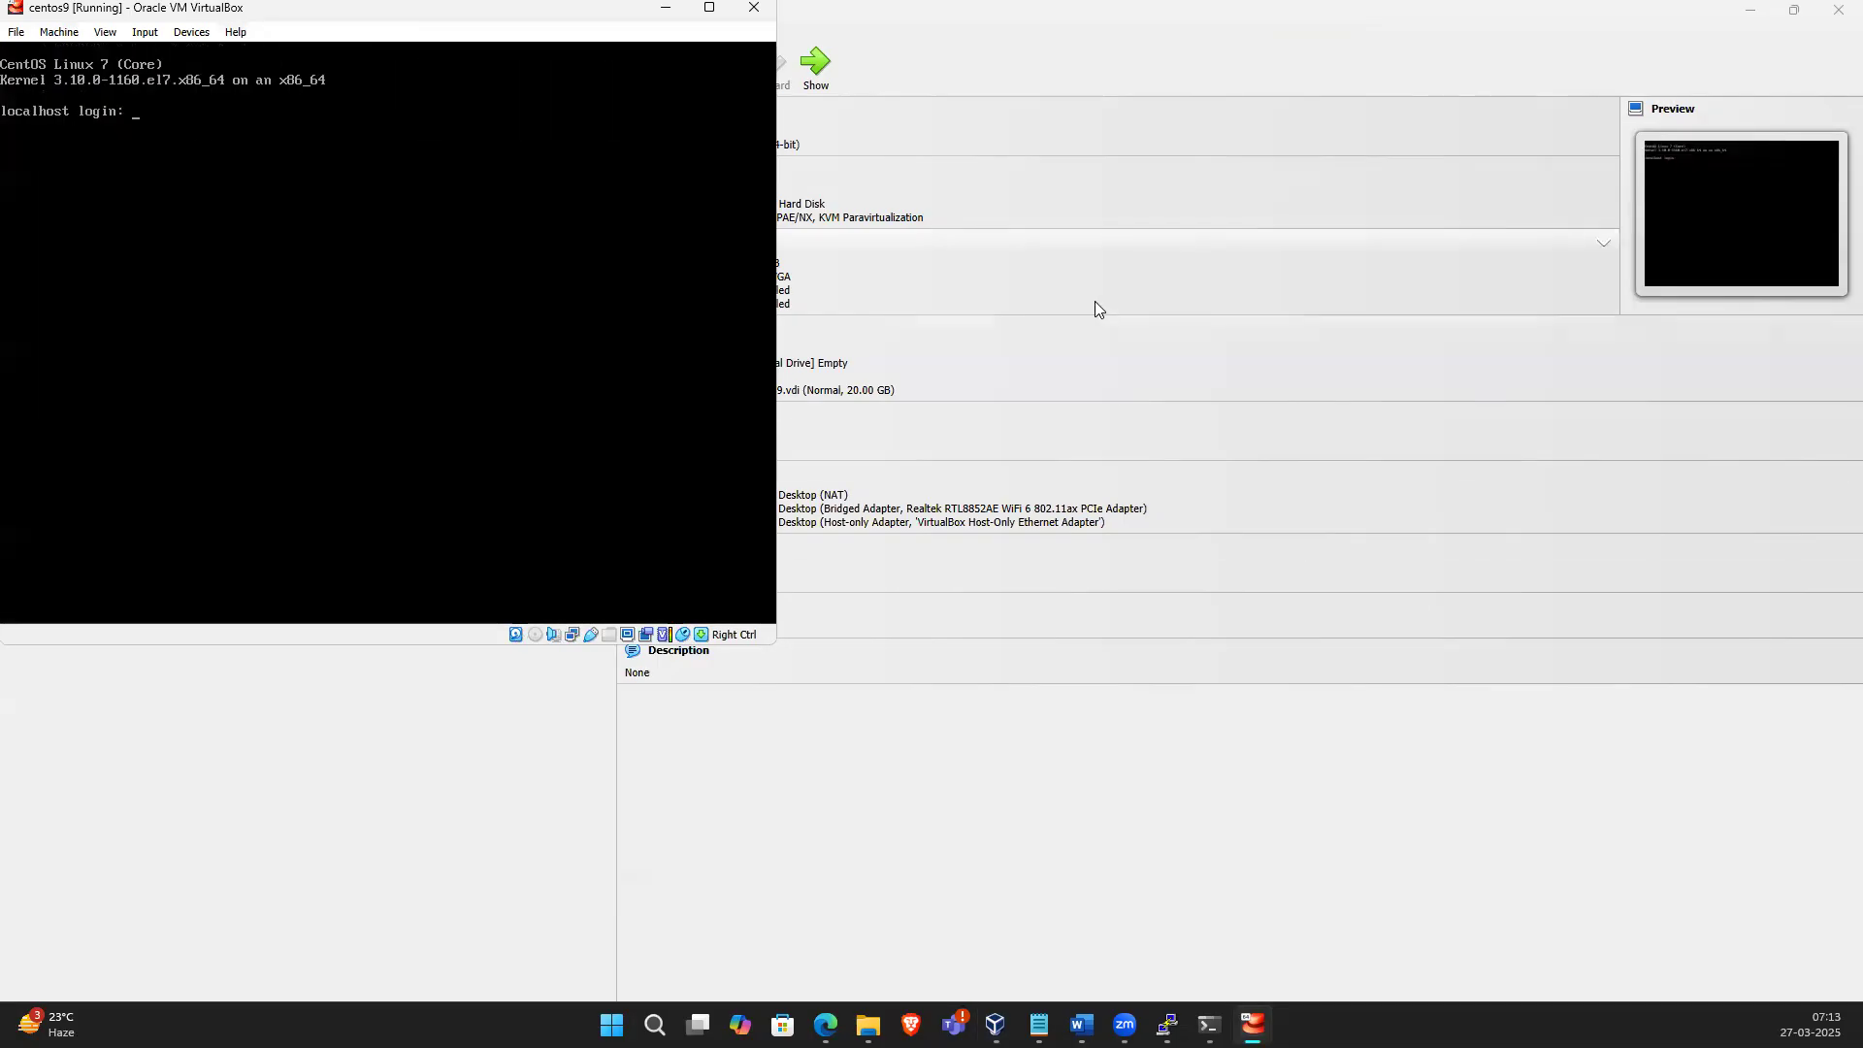
type("root")
key("Return")
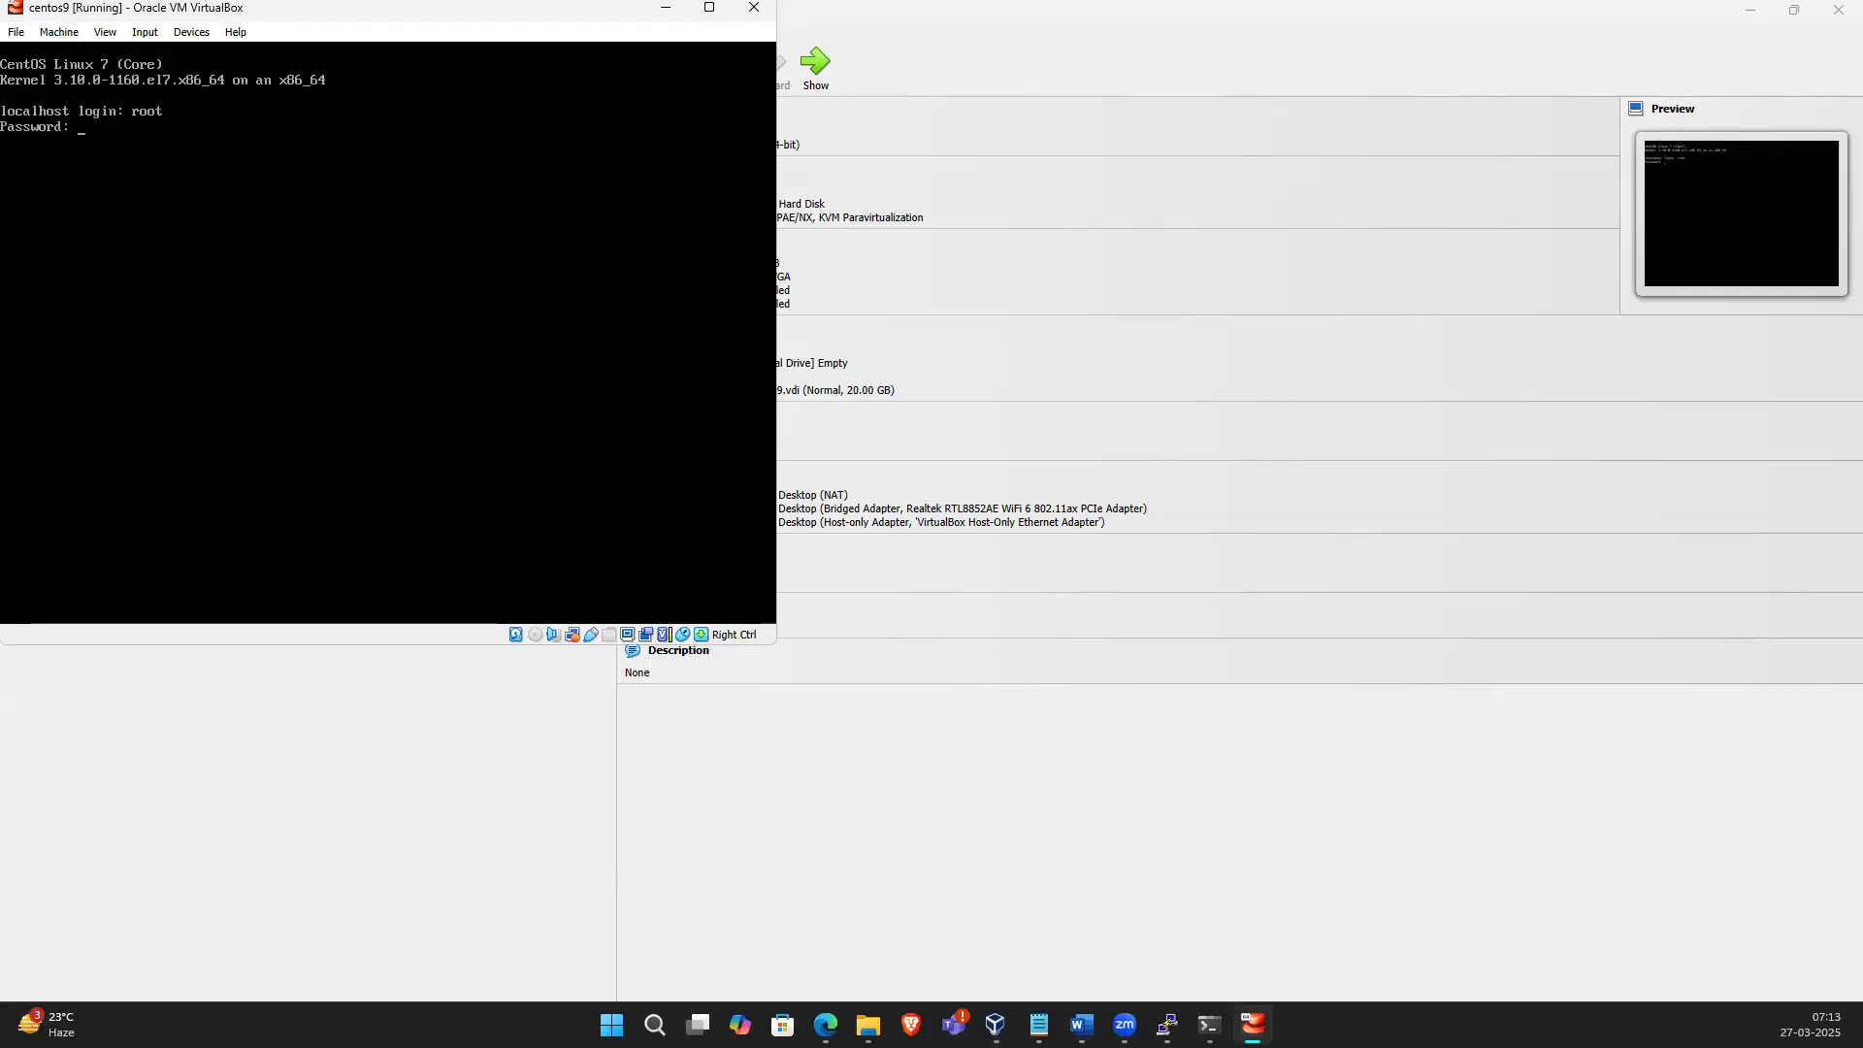
key("Return")
type("ip a")
key("Return")
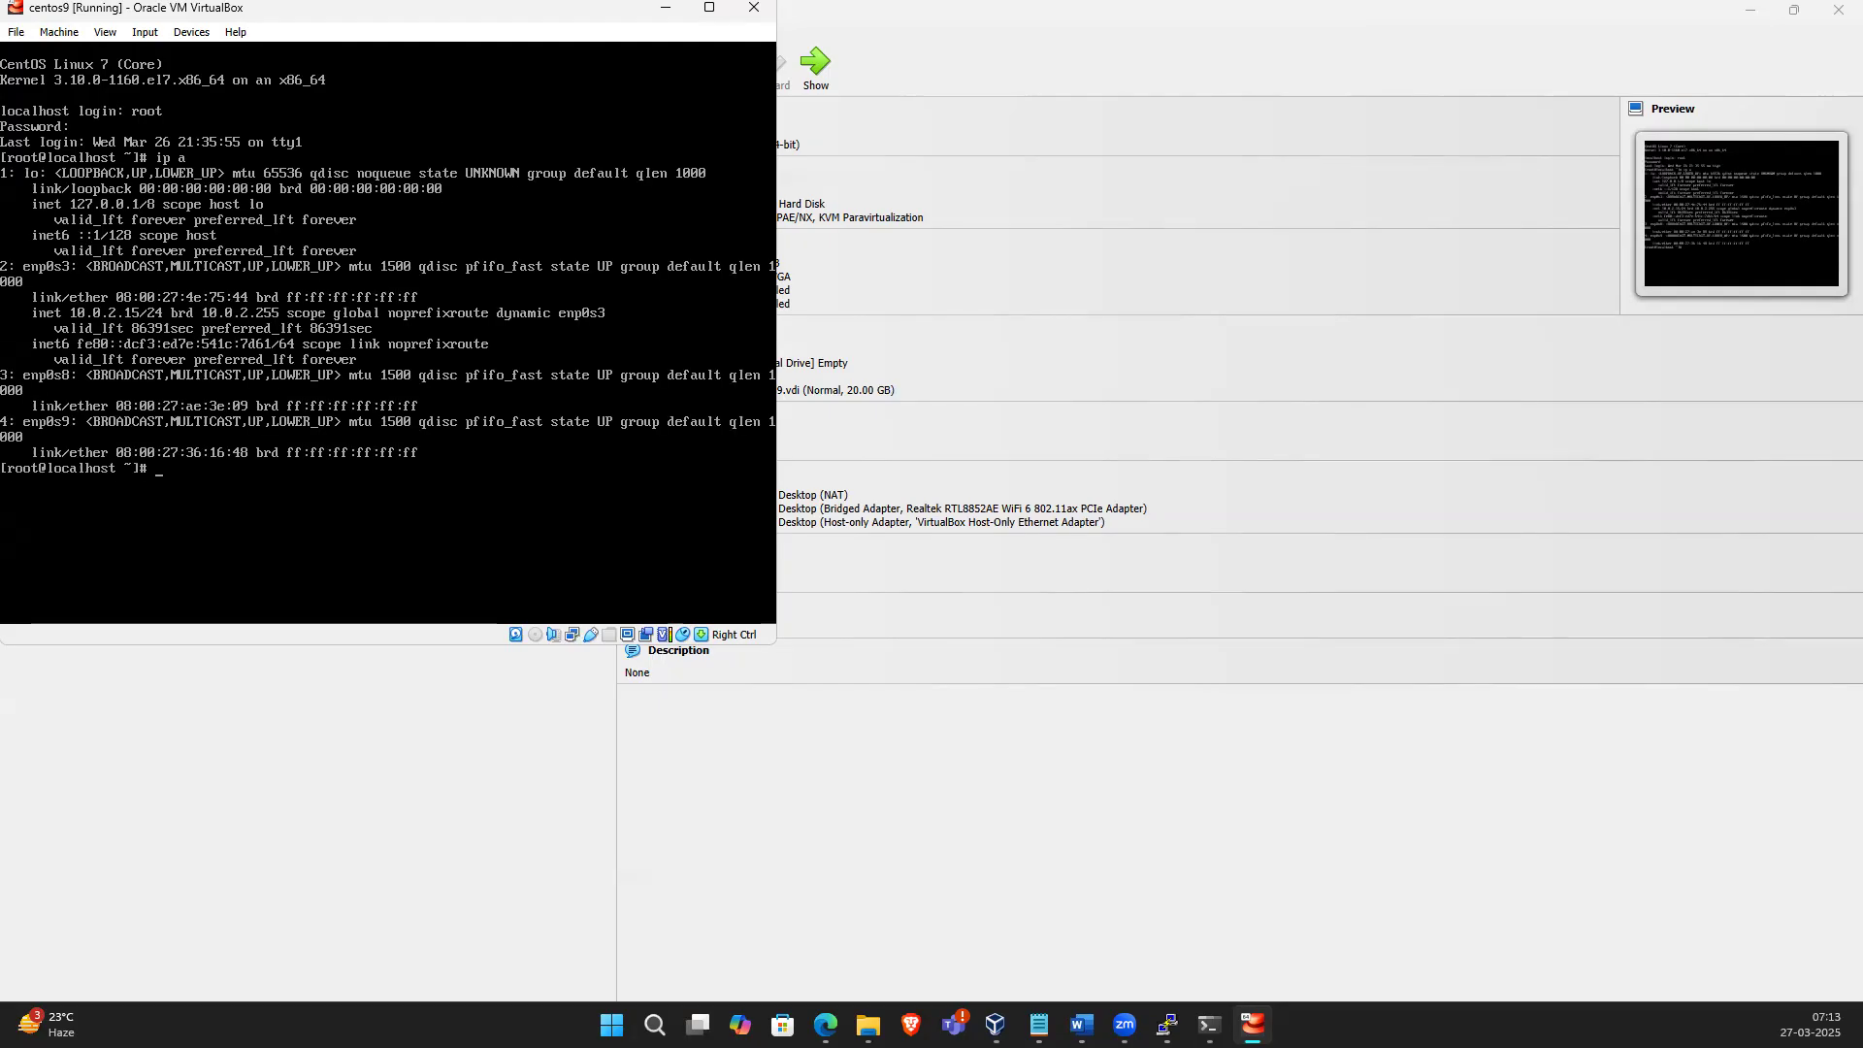
Open /etc/sysconfig/network-scripts/ifcfg-enp0s8 in vi
type("vi /etc/sysconfig/network-")
key("Tab")
type("ip")
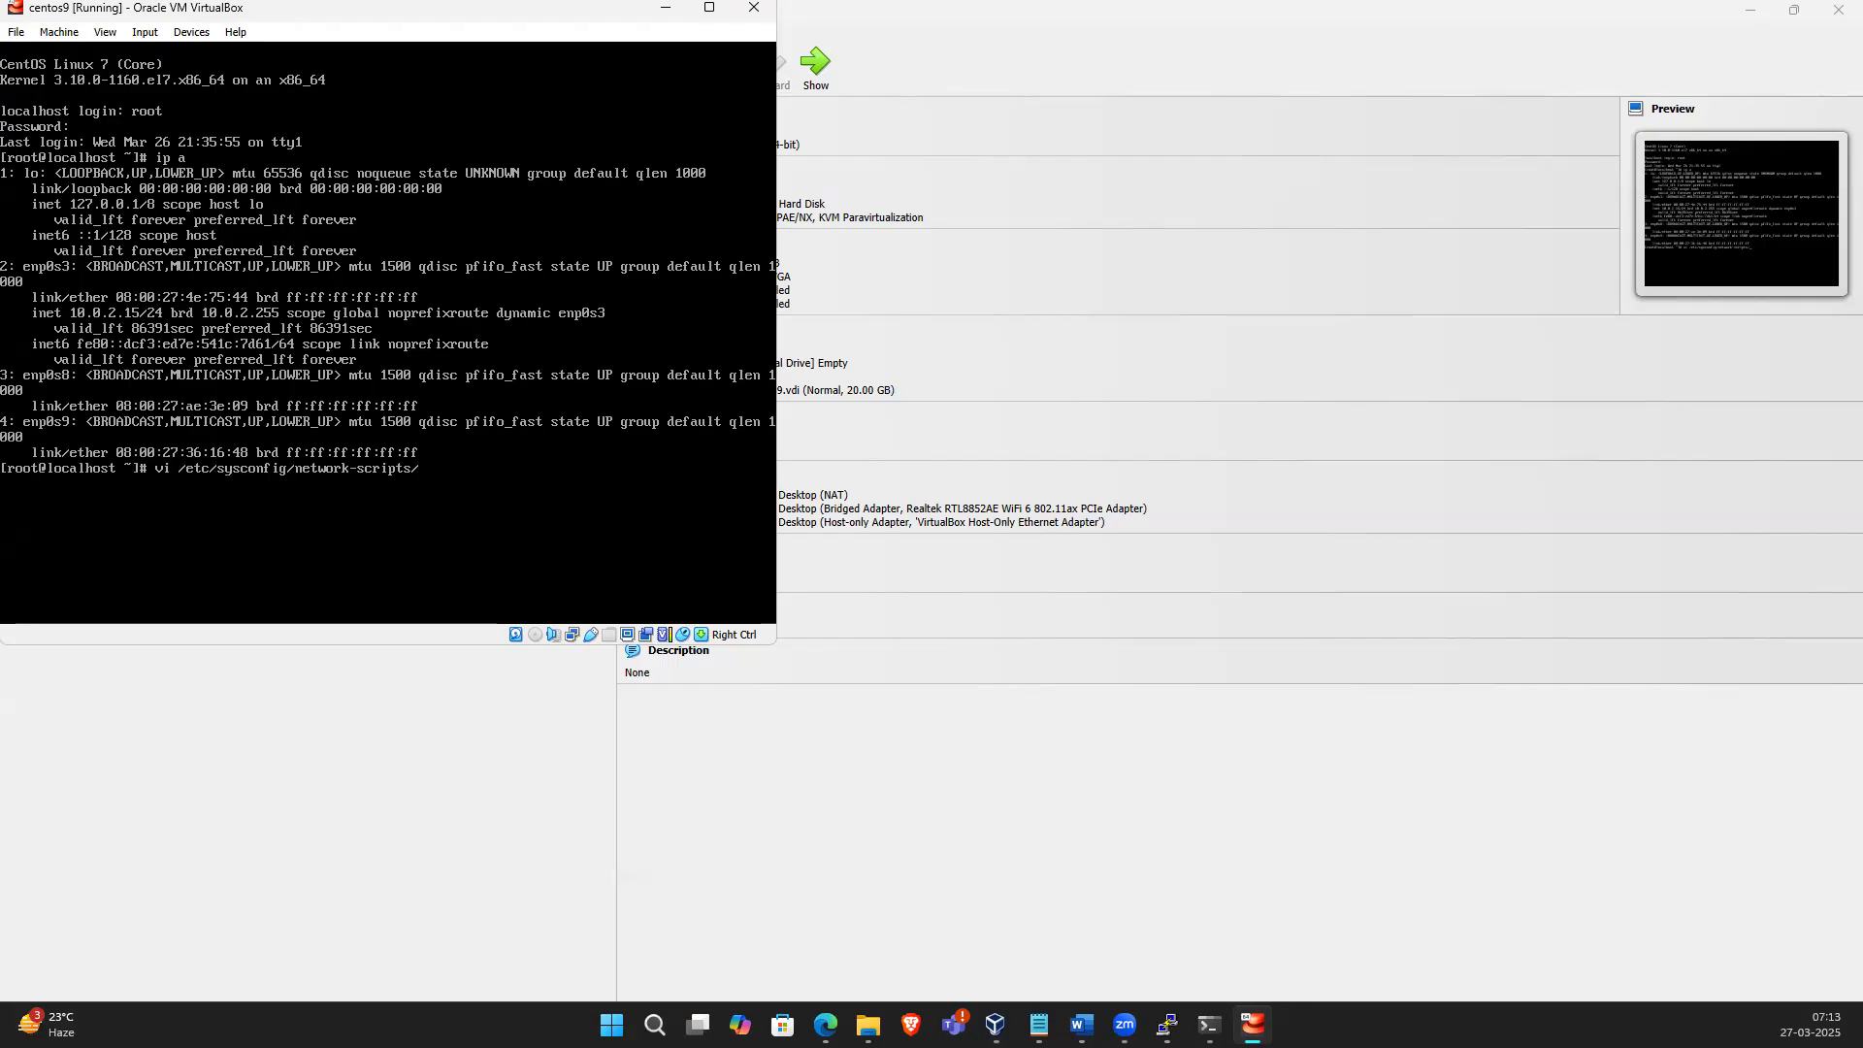
type("cfgqend")
key("BackSpace")
key("BackSpace")
type("np0s8")
key("Return")
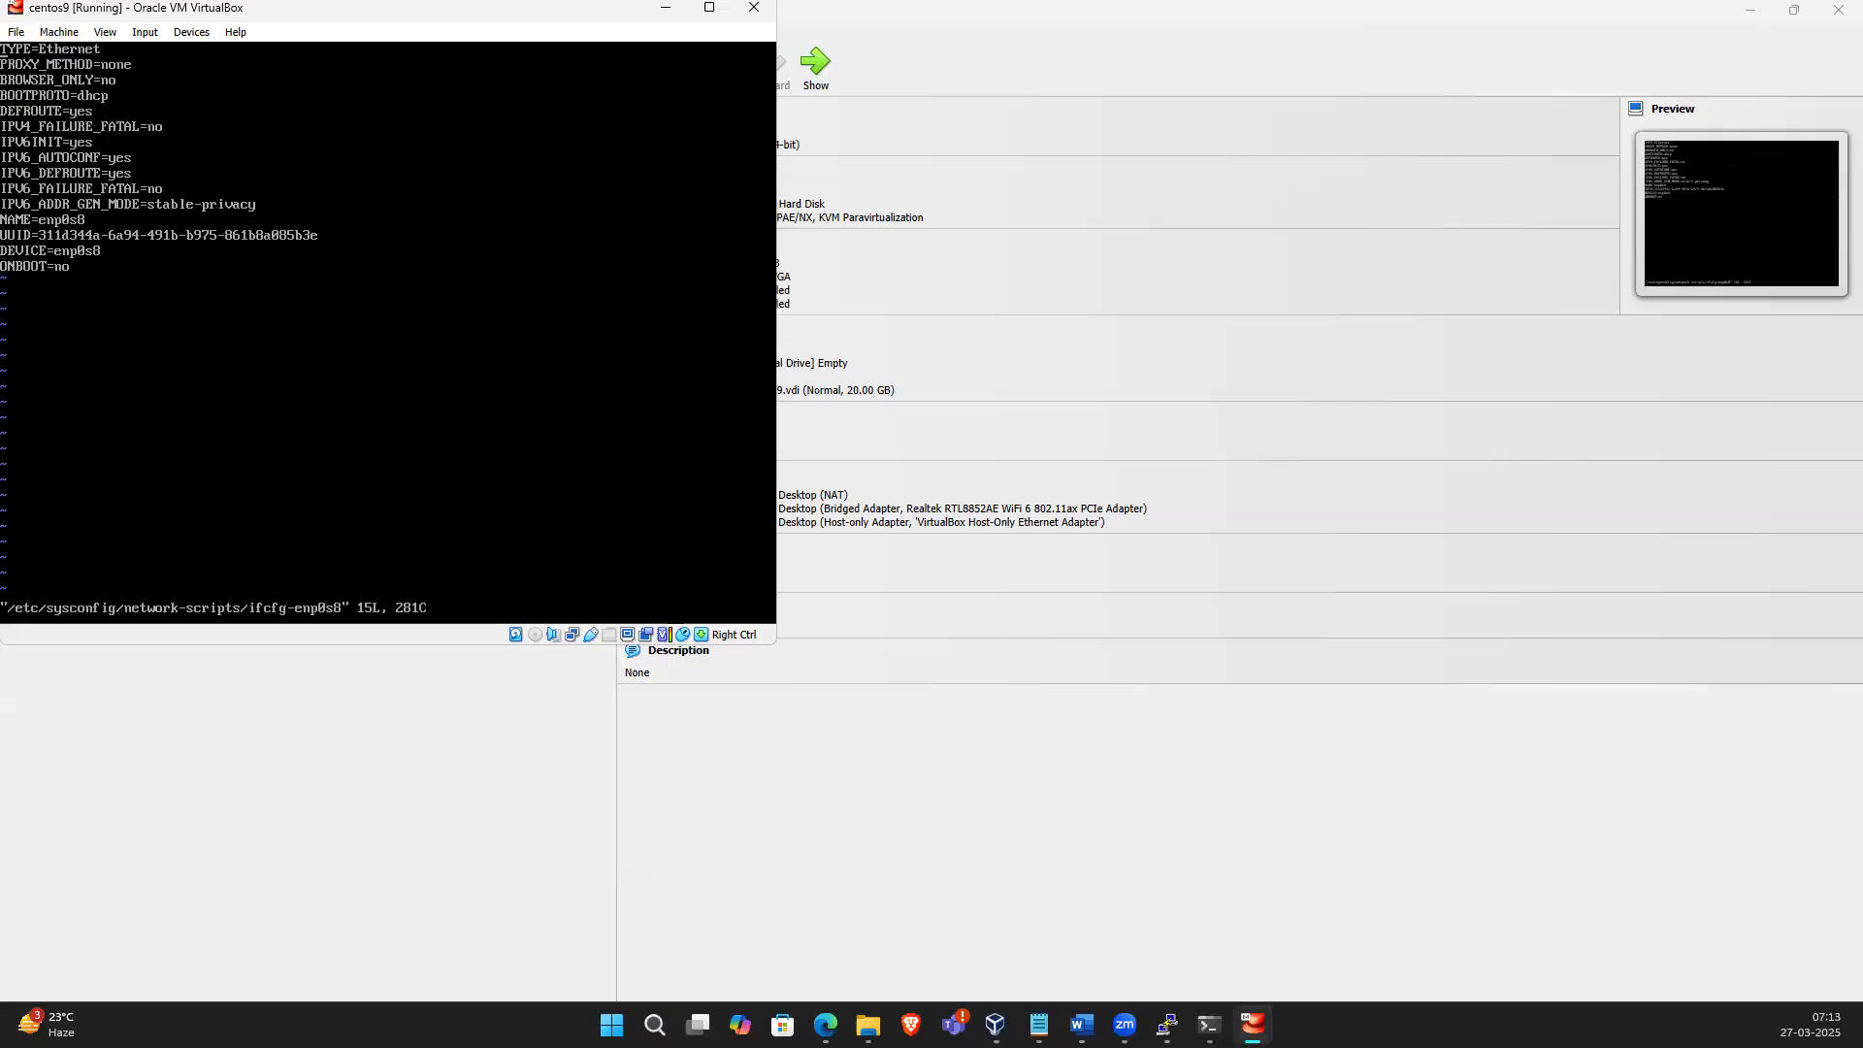
Set ONBOOT=yes in ifcfg-enp0s8 and save the file with :wq!
key("Right")
key("Right")
key("i")
key("BackSpace")
key("BackSpace")
type("yes")
key("Escape")
type(":")
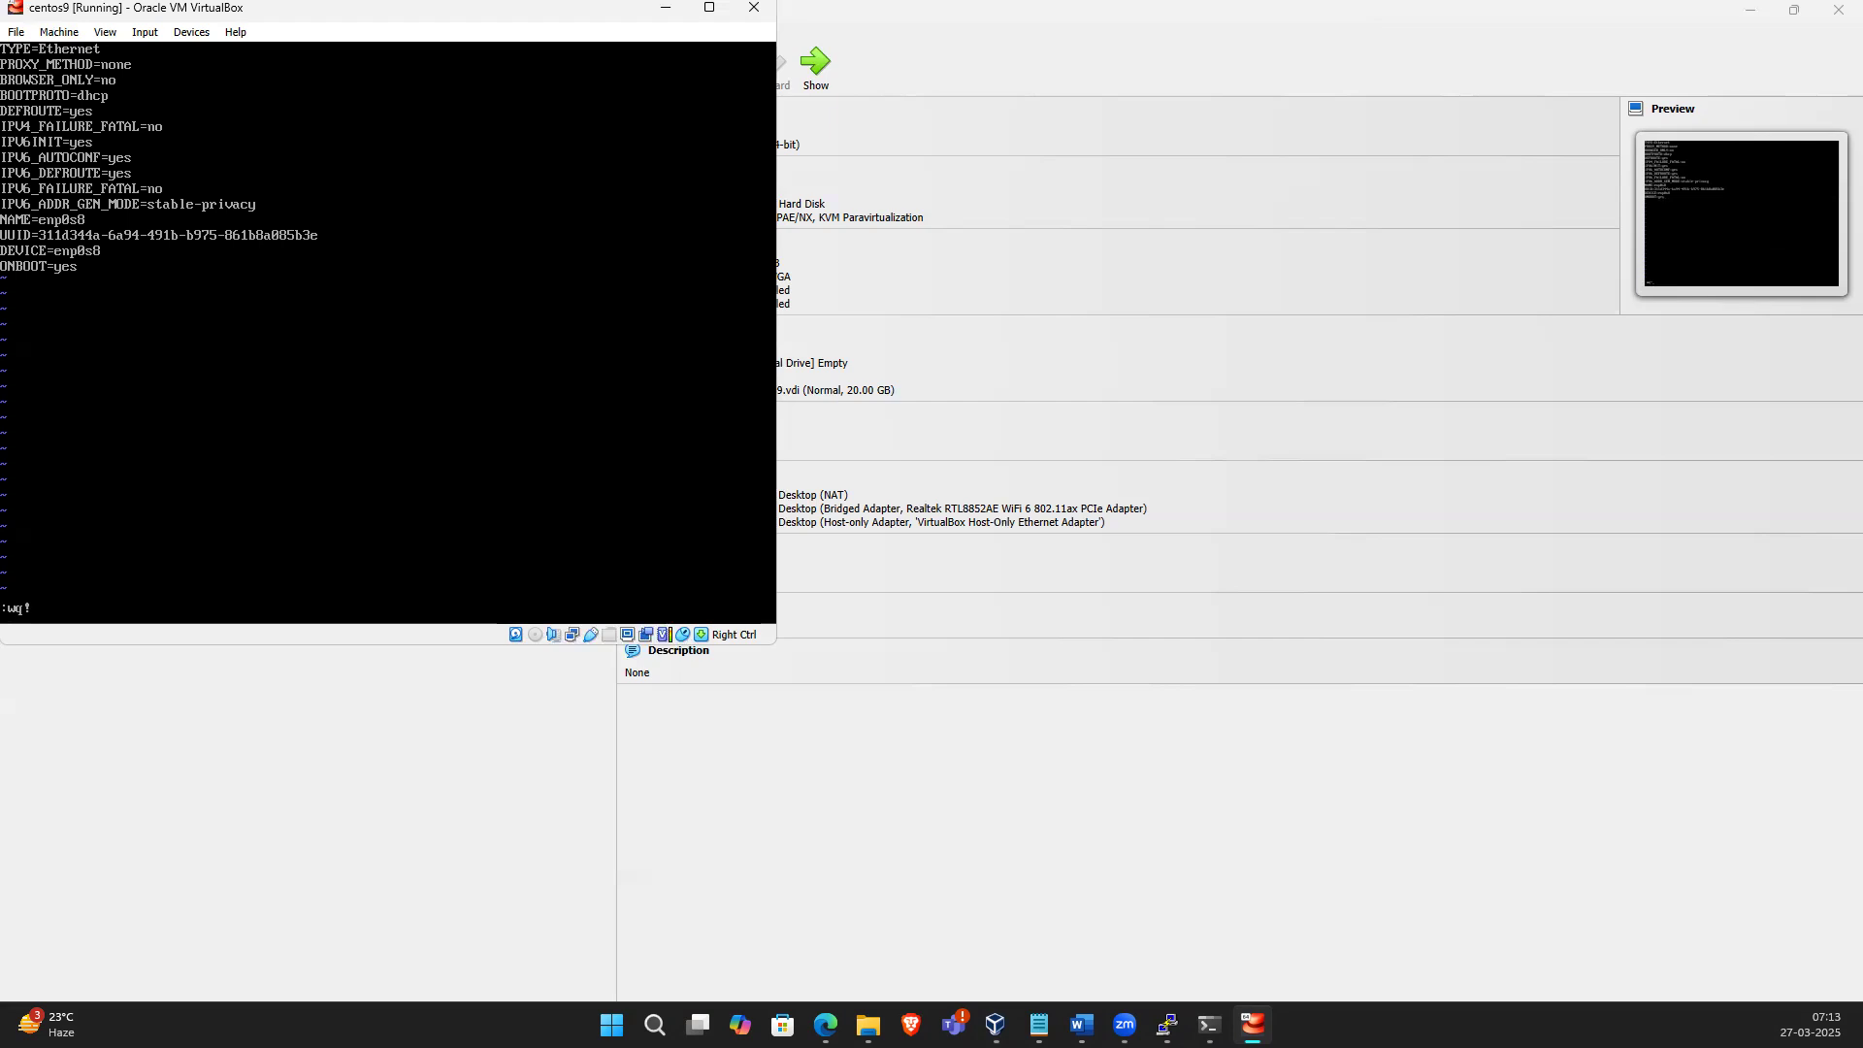
type("wq!")
key("Return")
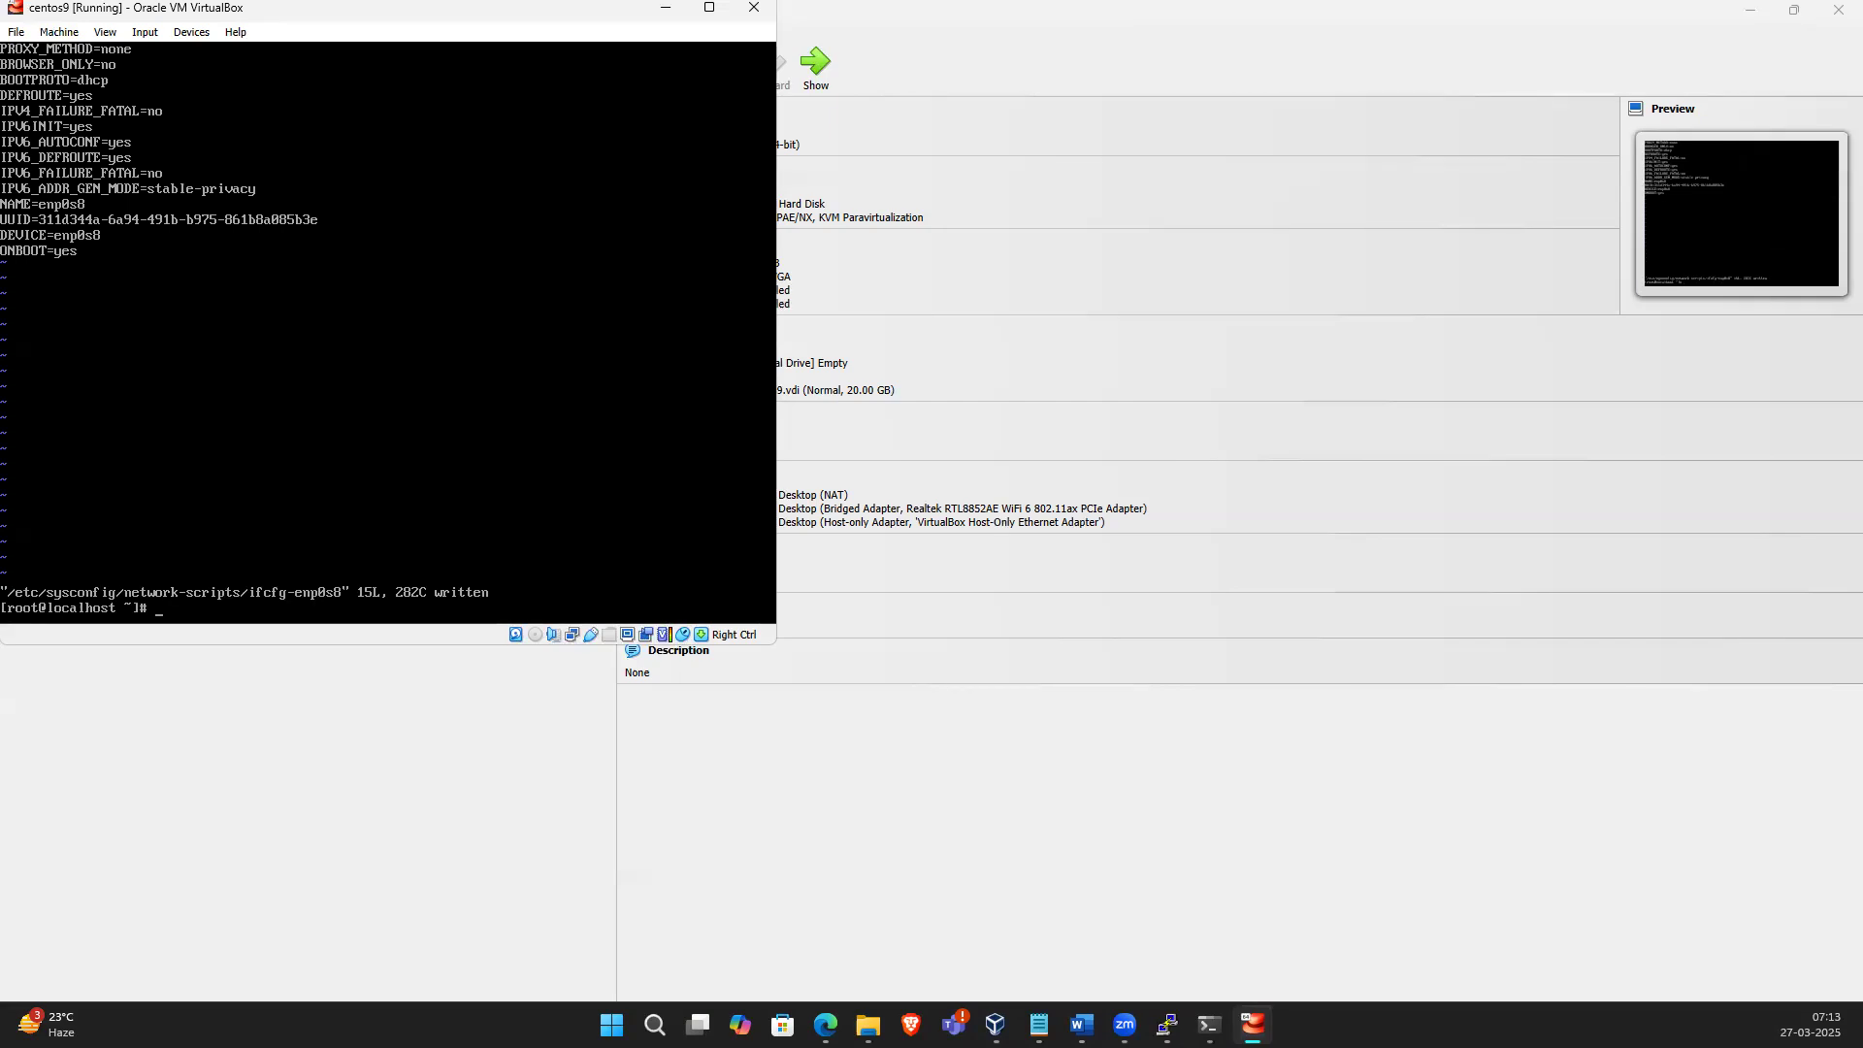
Open ifcfg-enp0s9 in vi, set ONBOOT=yes, and save the file
key("Up")
key("BackSpace")
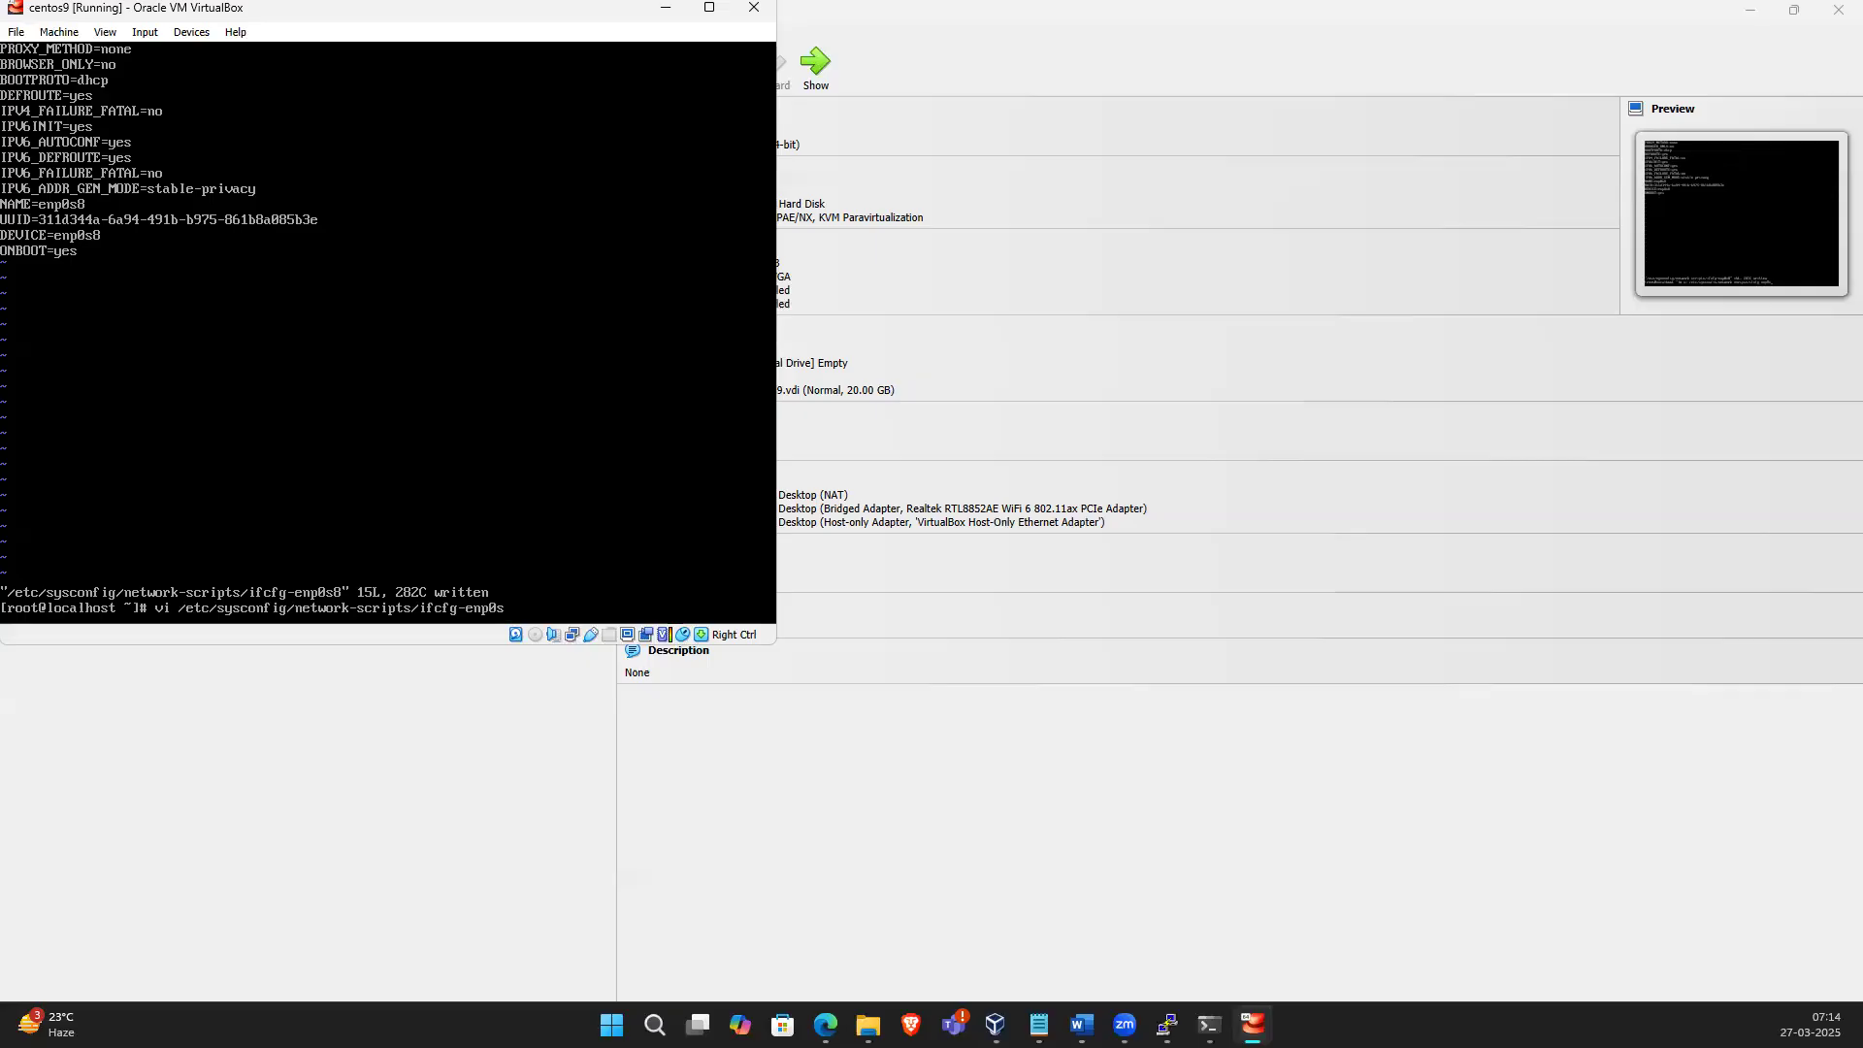
type("9")
key("Return")
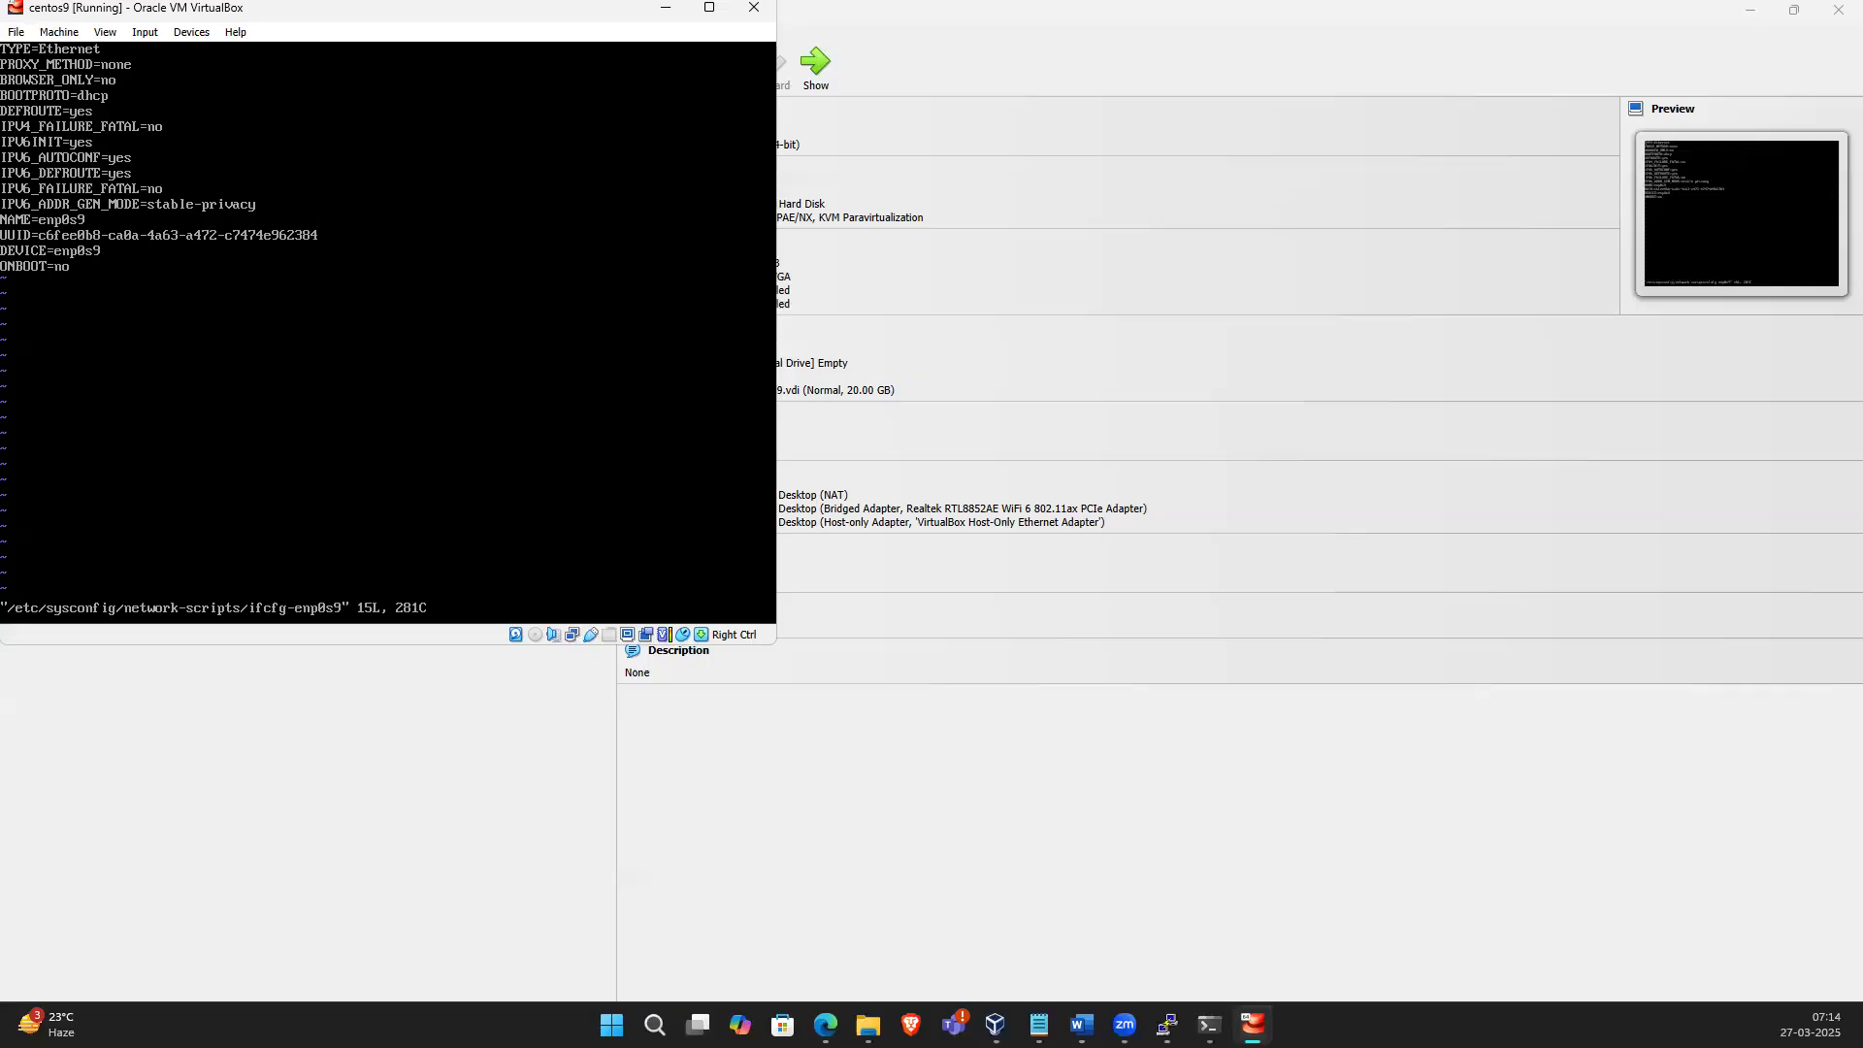
key("Right")
key("Right")
key("Right")
key("Right")
key("i")
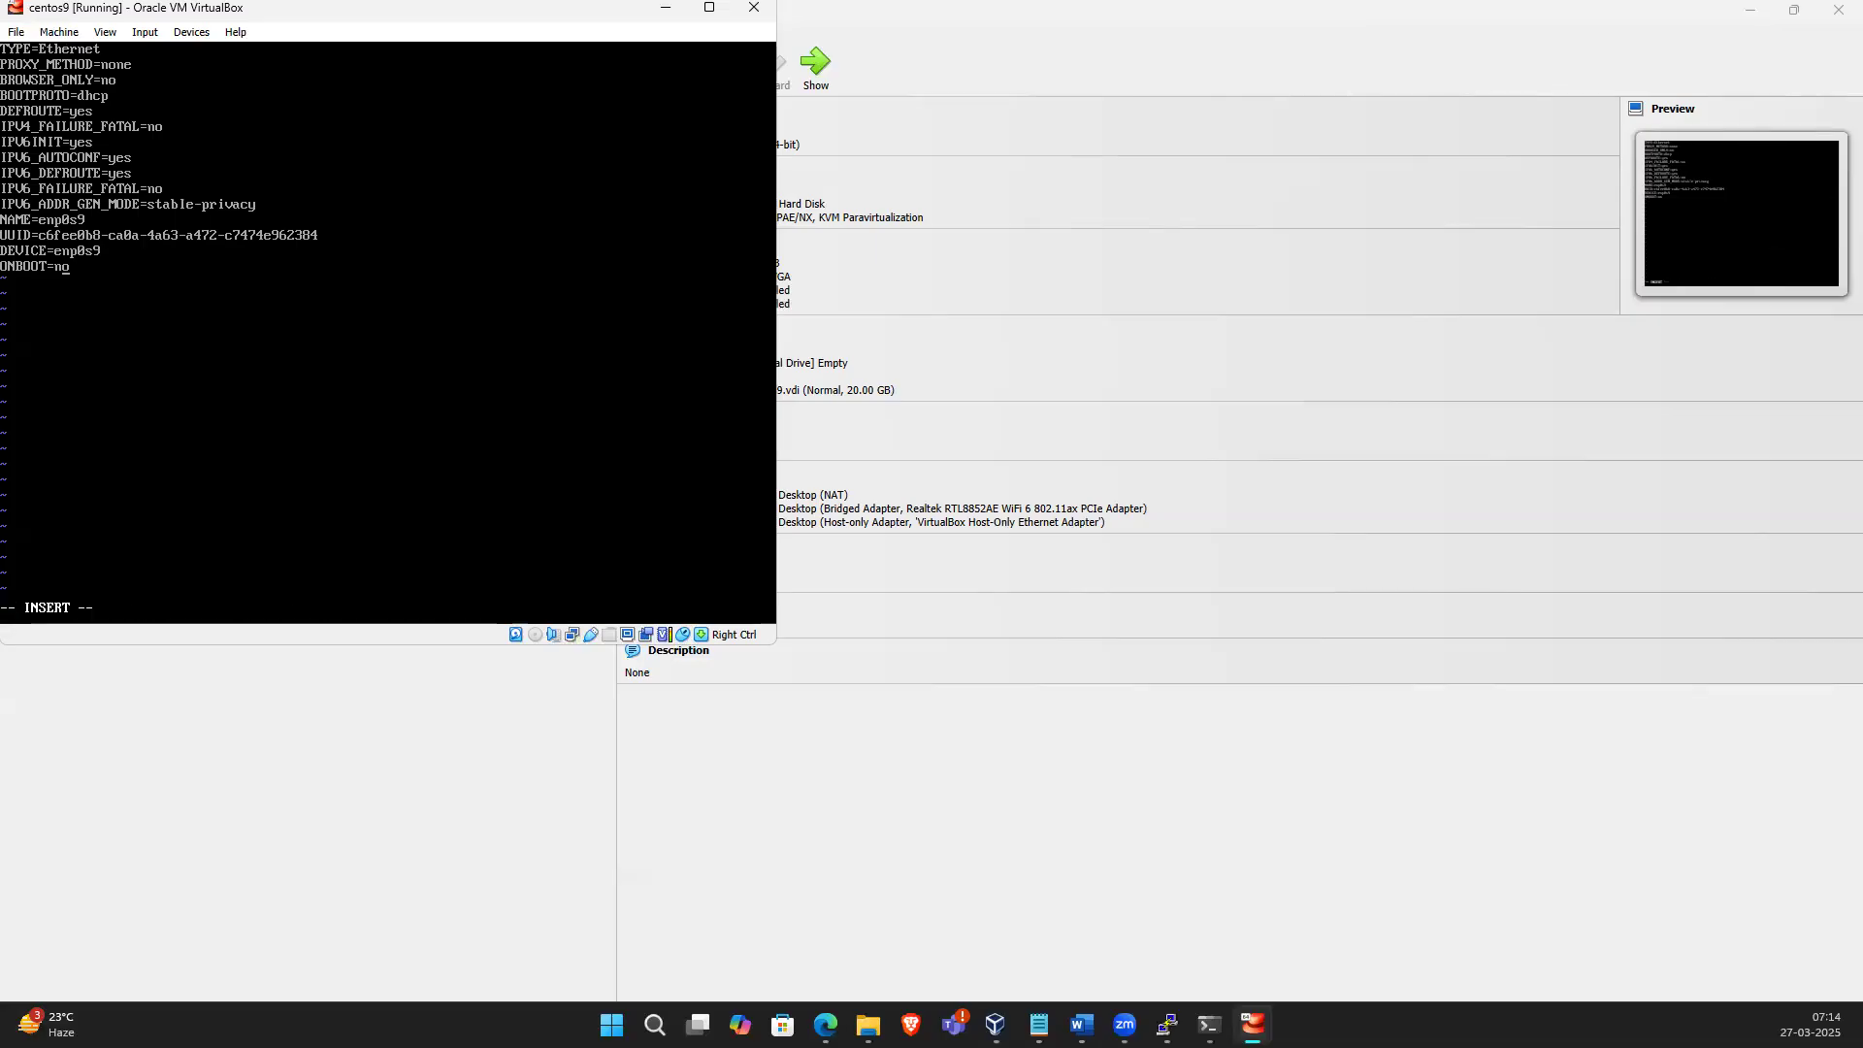
key("BackSpace")
key("BackSpace")
type("yes")
key("Escape")
key("Return")
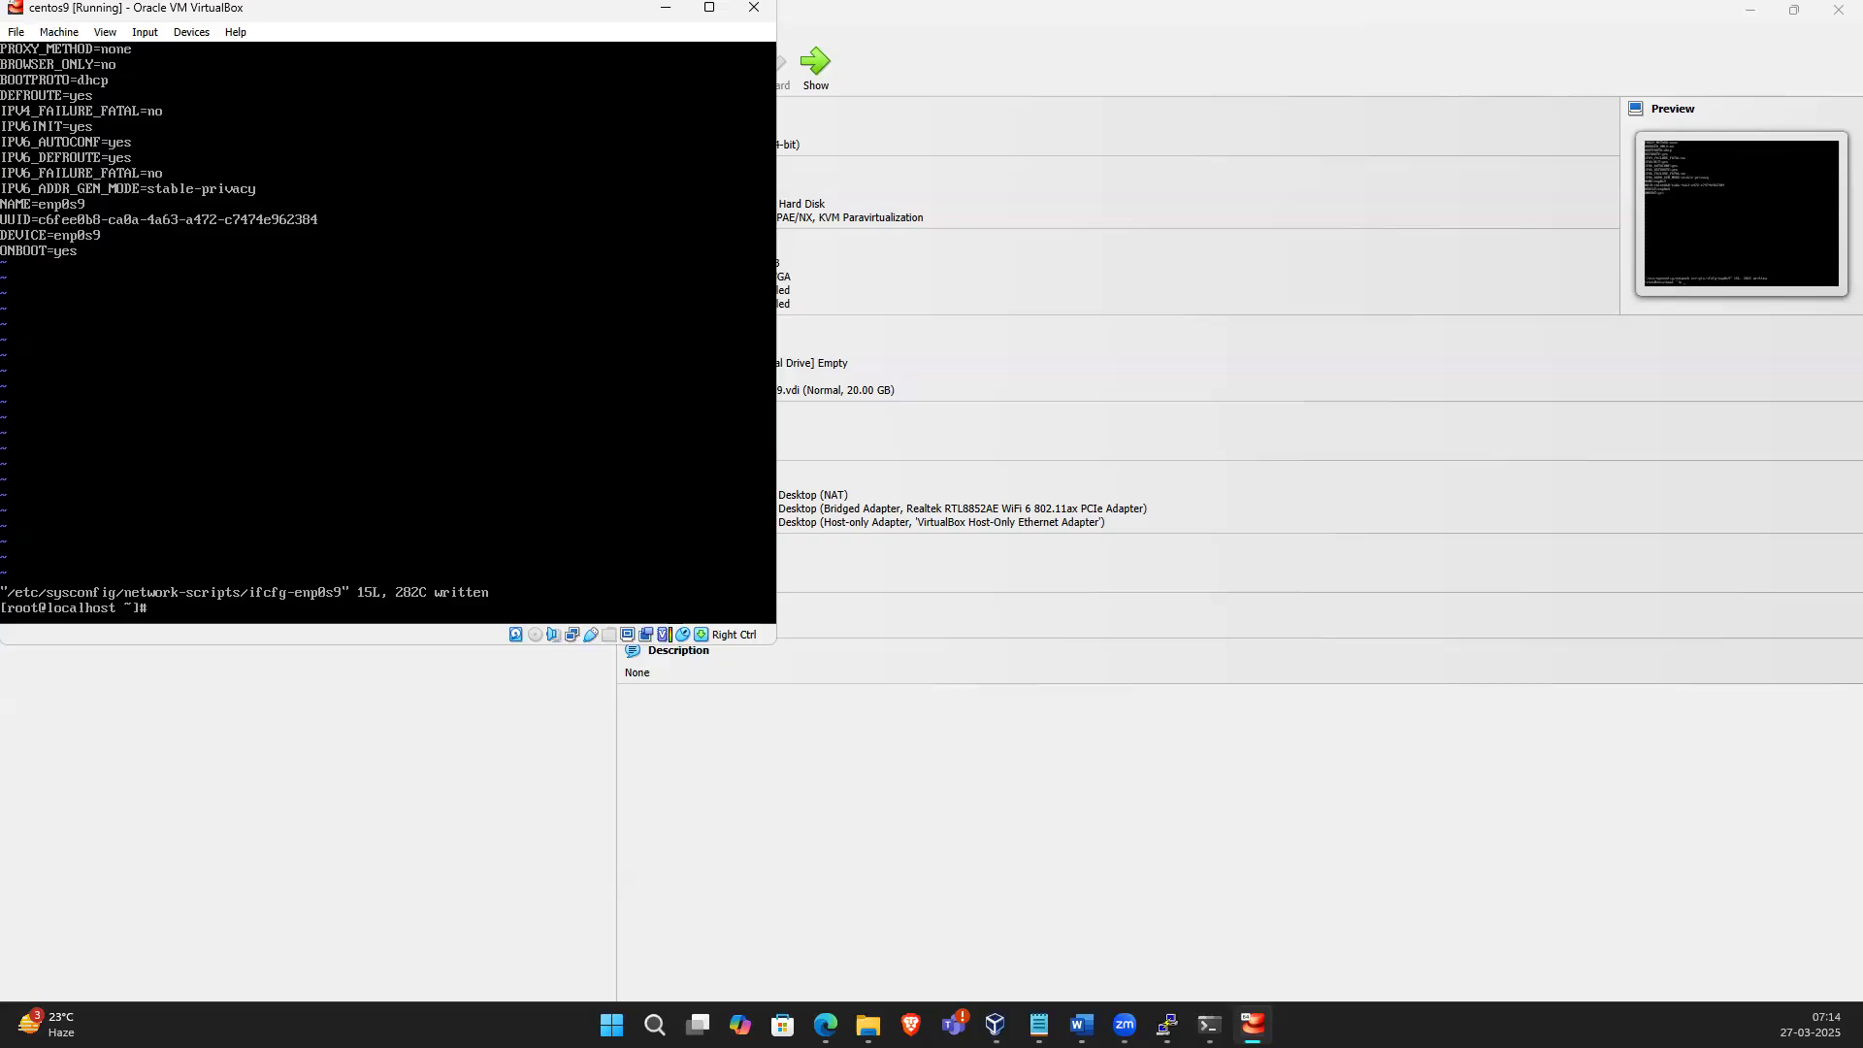
Reboot the VM with init 6 and log back in as root with the account password
type("init 6")
key("Return")
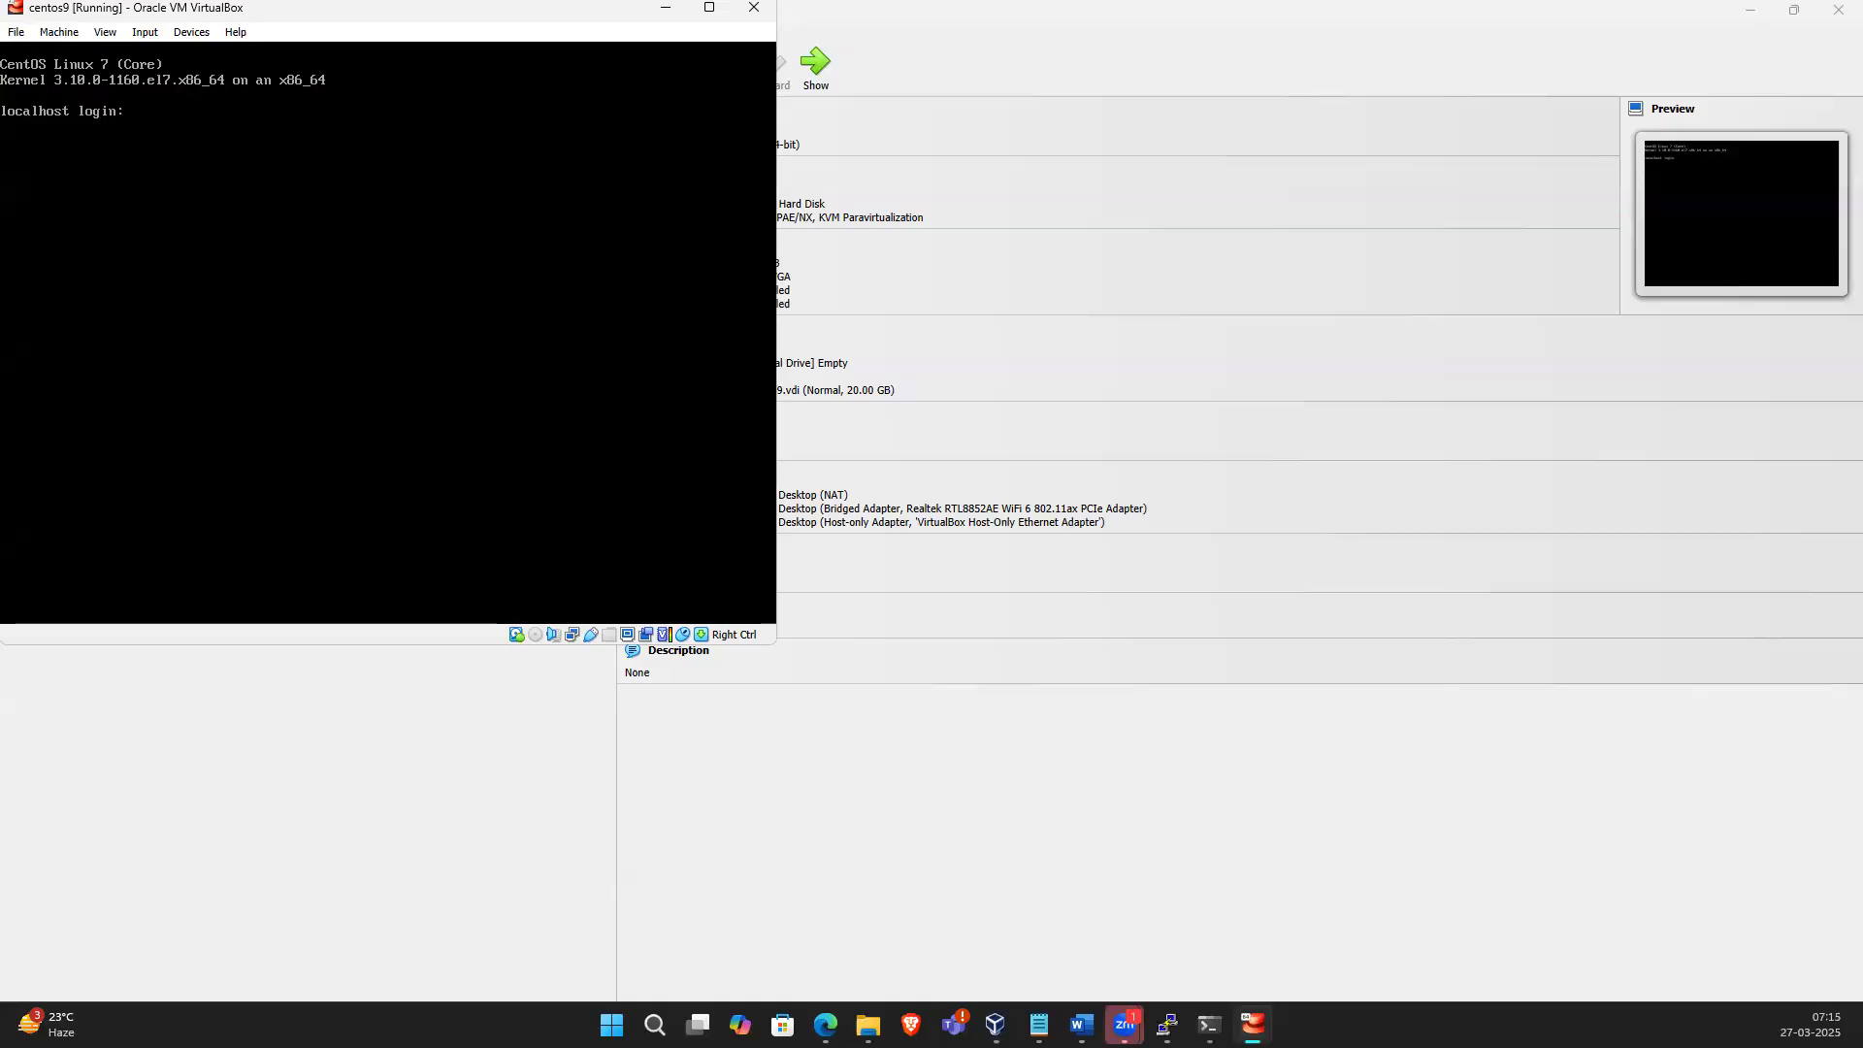
type("oot")
key("Return")
key("Return")
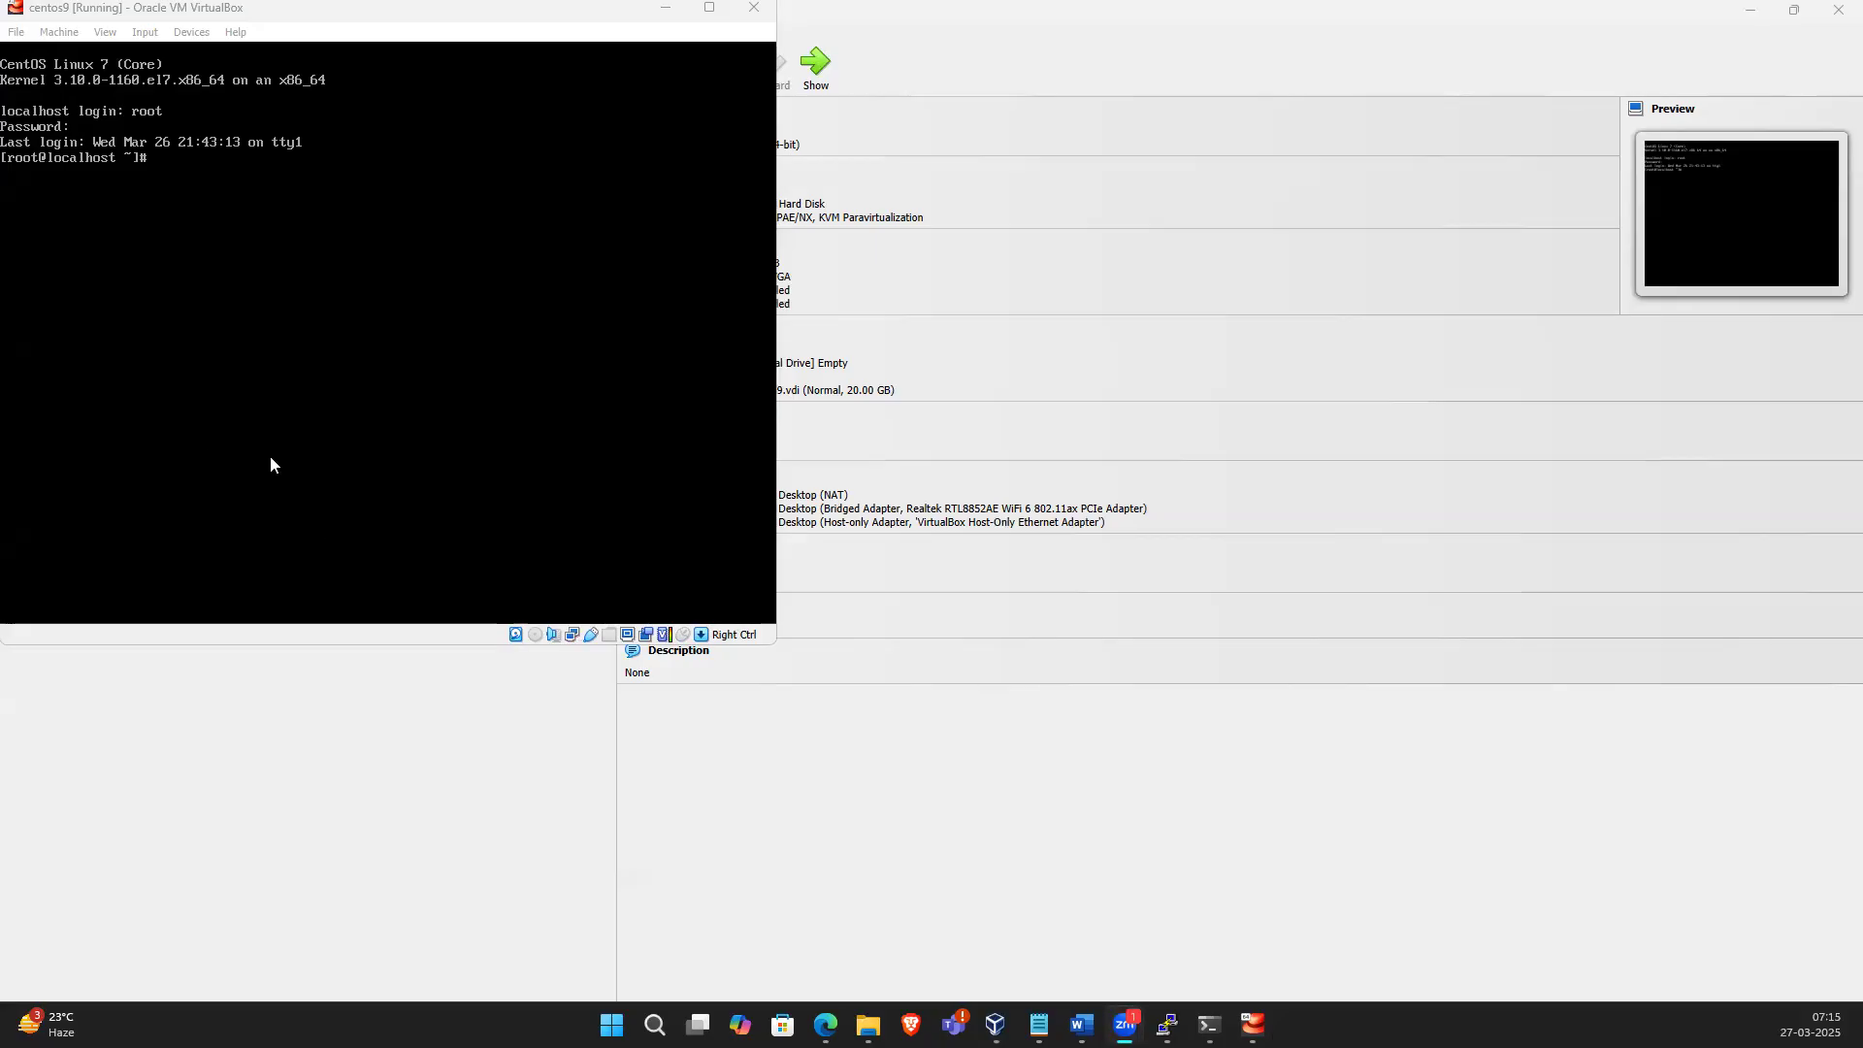
List the network interfaces with ip a and reopen ifcfg-enp0s9 in vi
left_click(279, 307)
type("ip a")
key("Return")
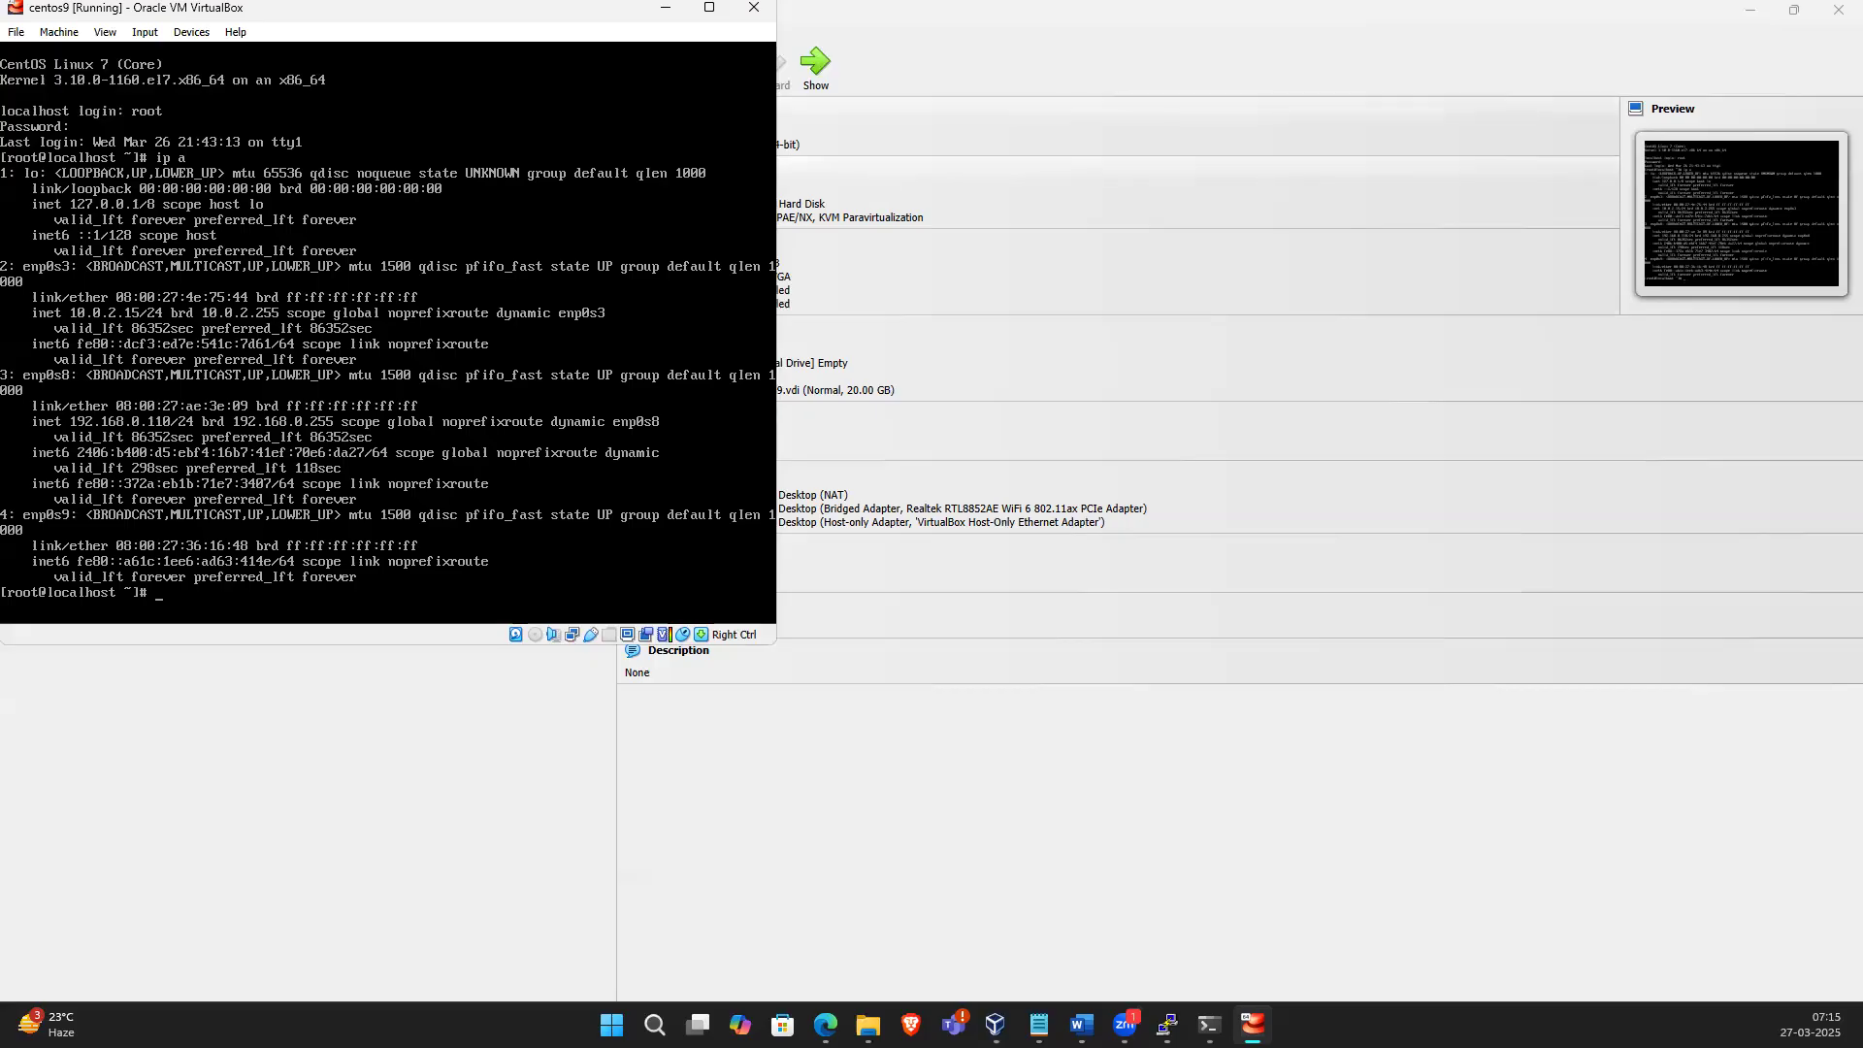
key("Up")
key("Up")
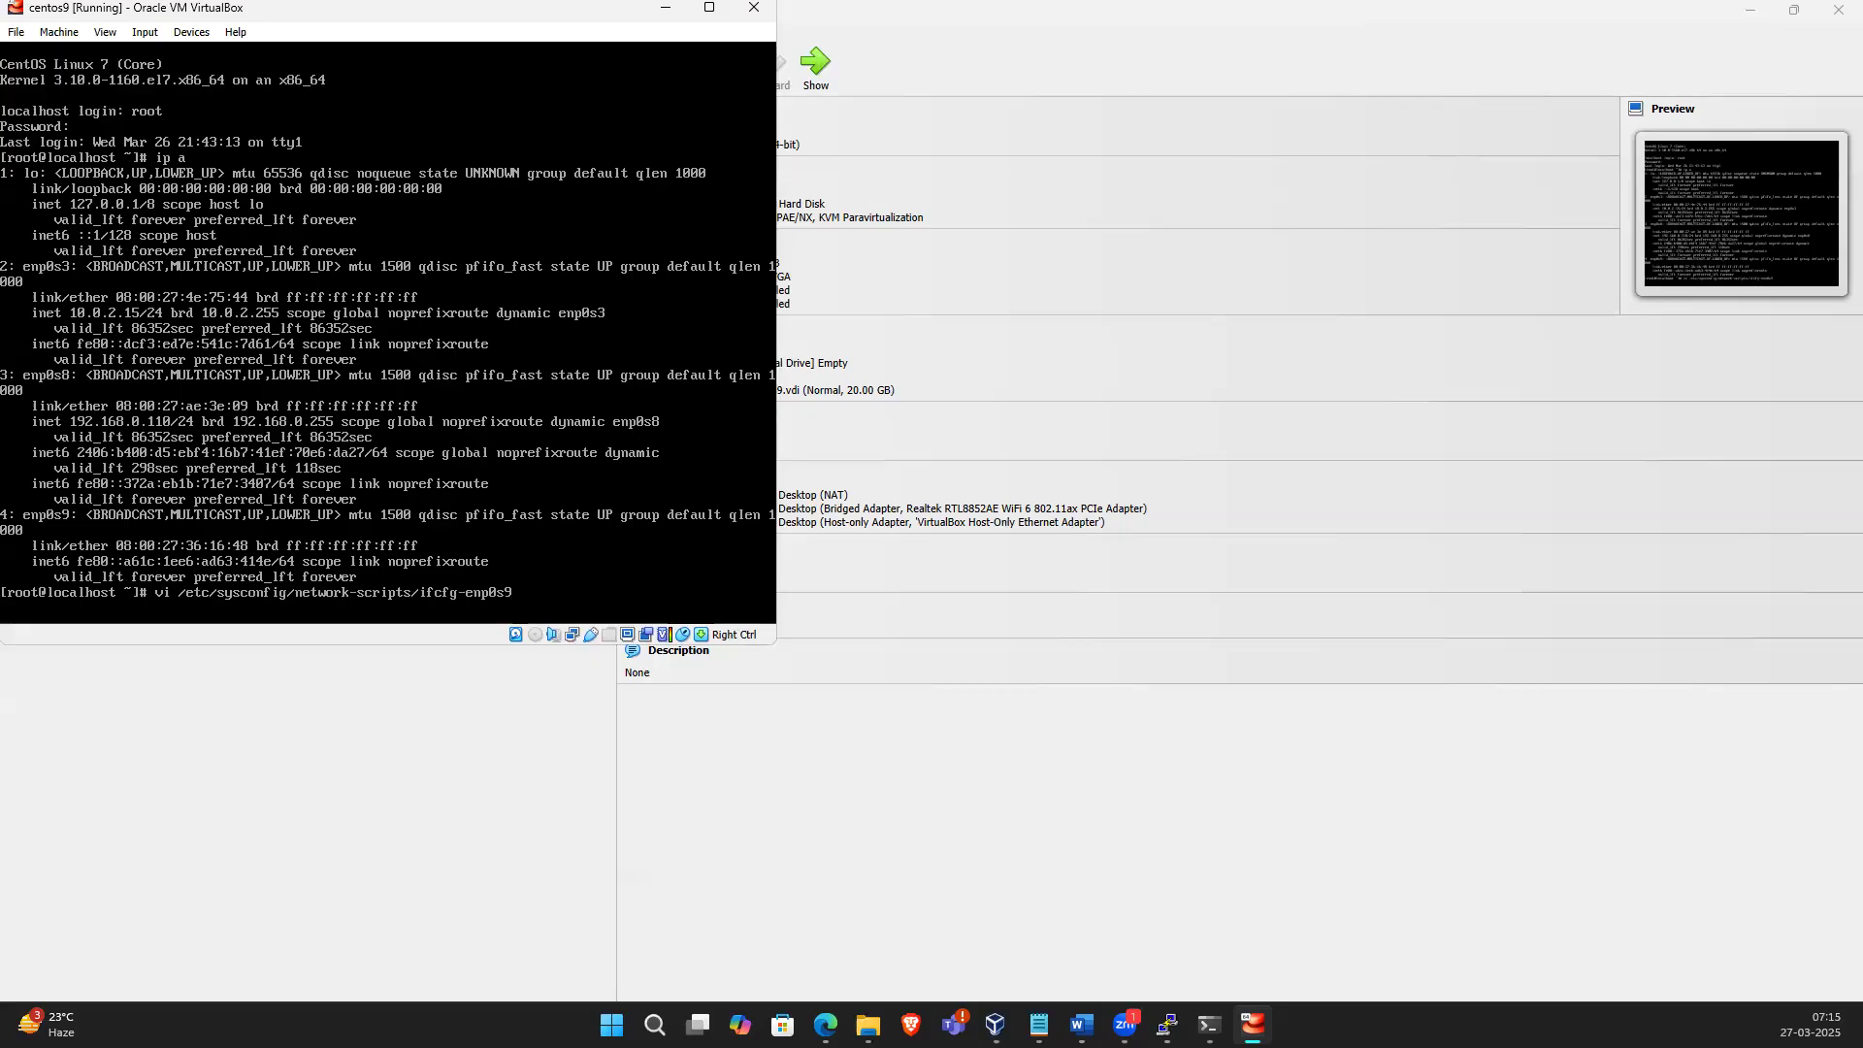
key("Return")
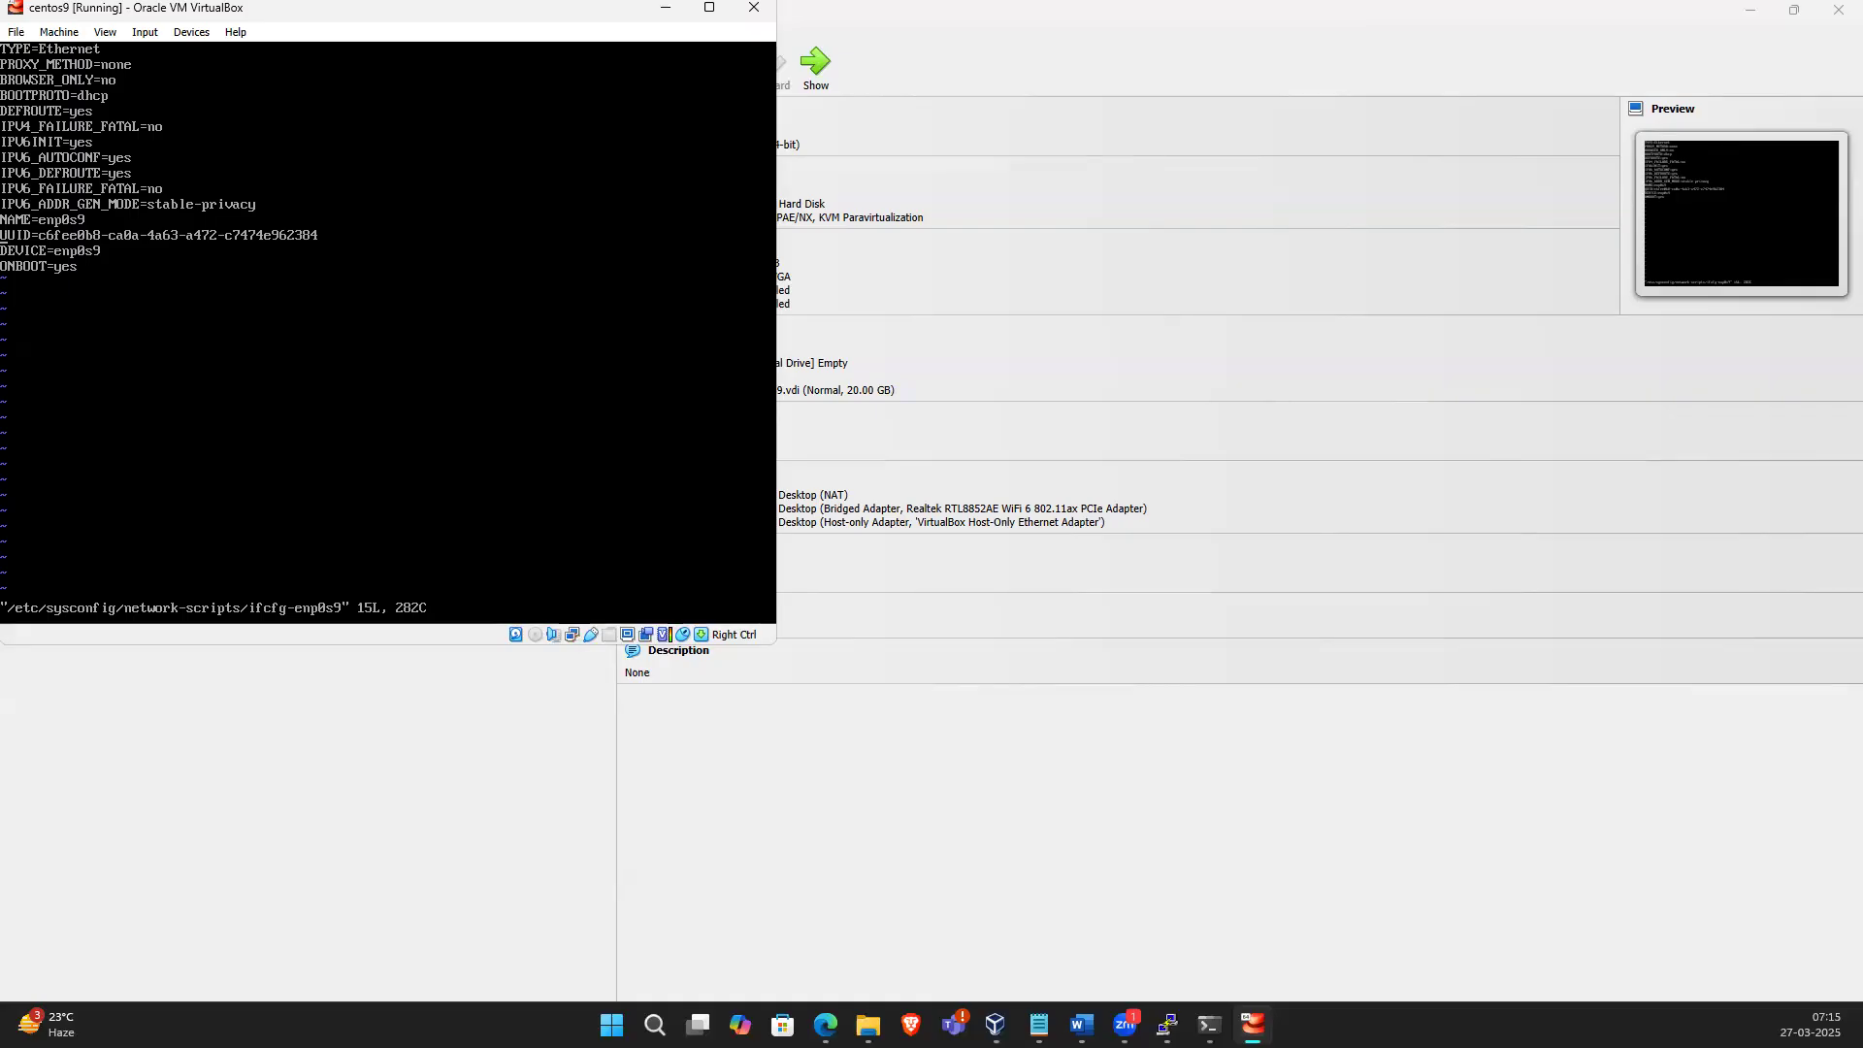
Save ifcfg-enp0s9 with :wq! and clear the terminal
type(":wq")
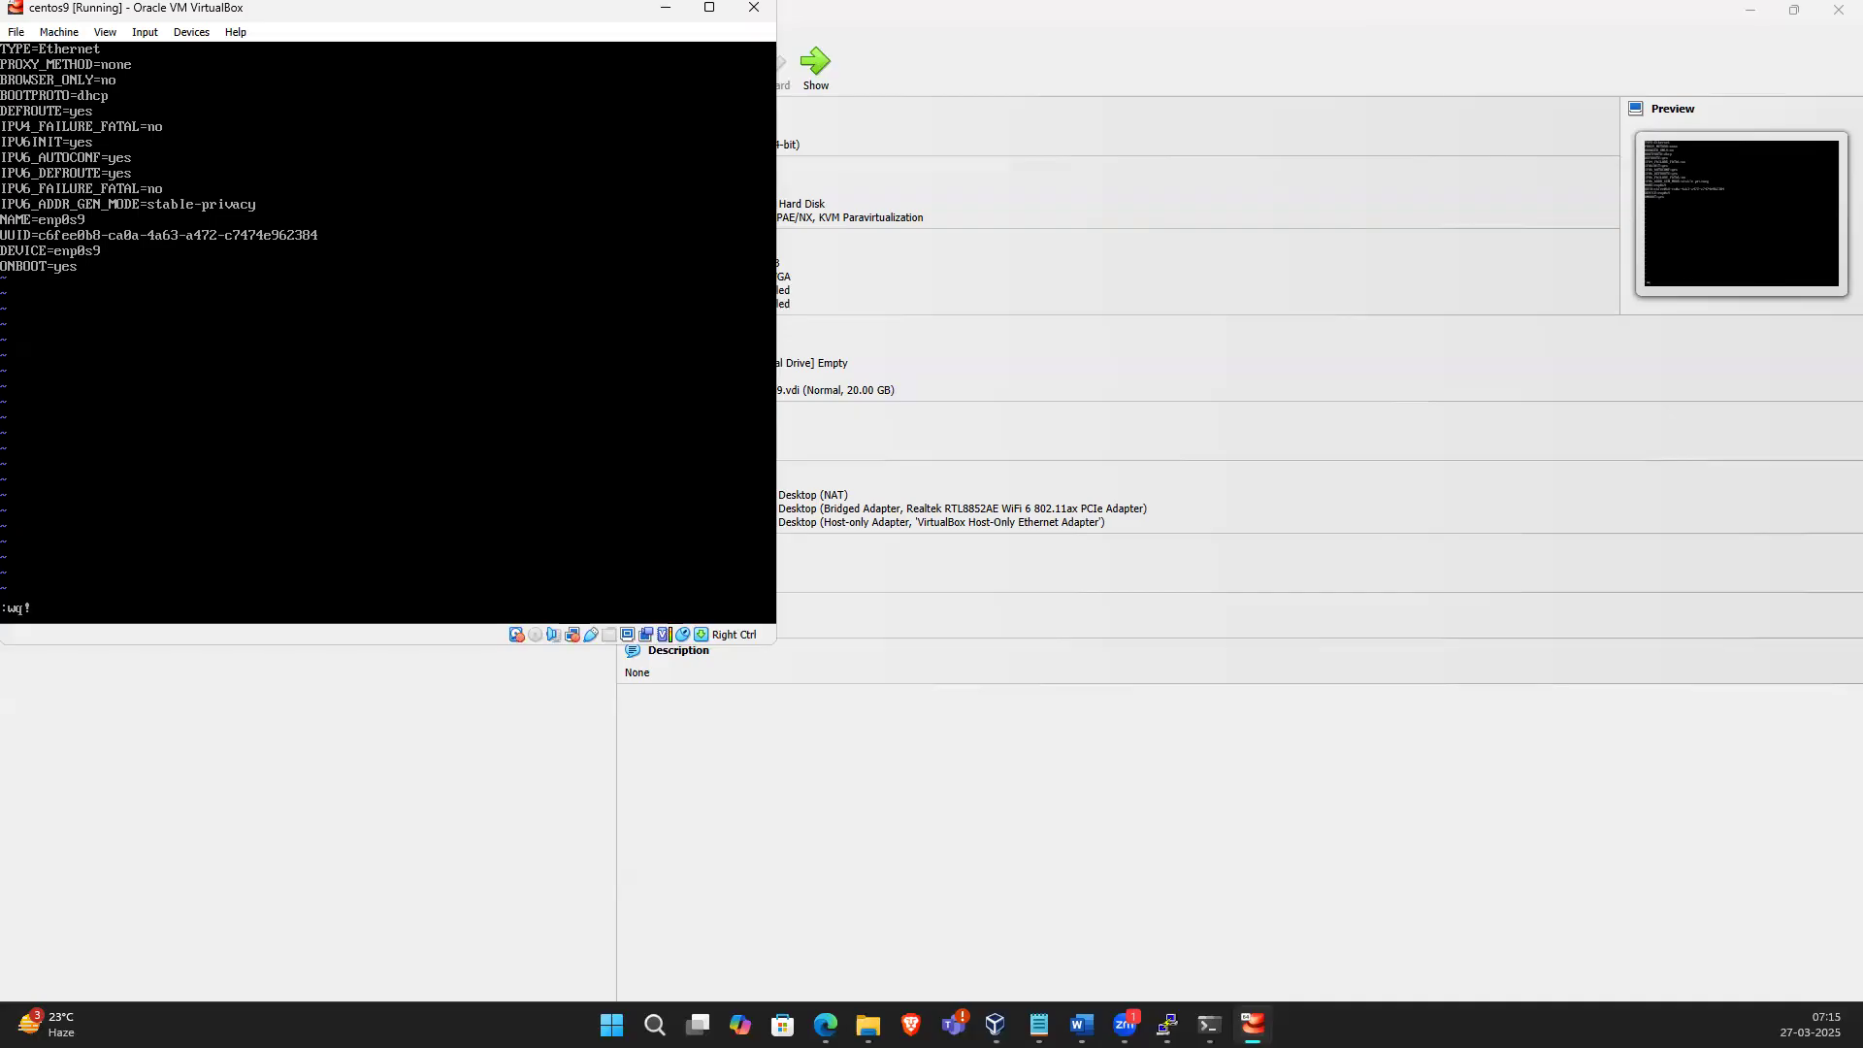
type("!")
key("Return")
key("ctrl+l")
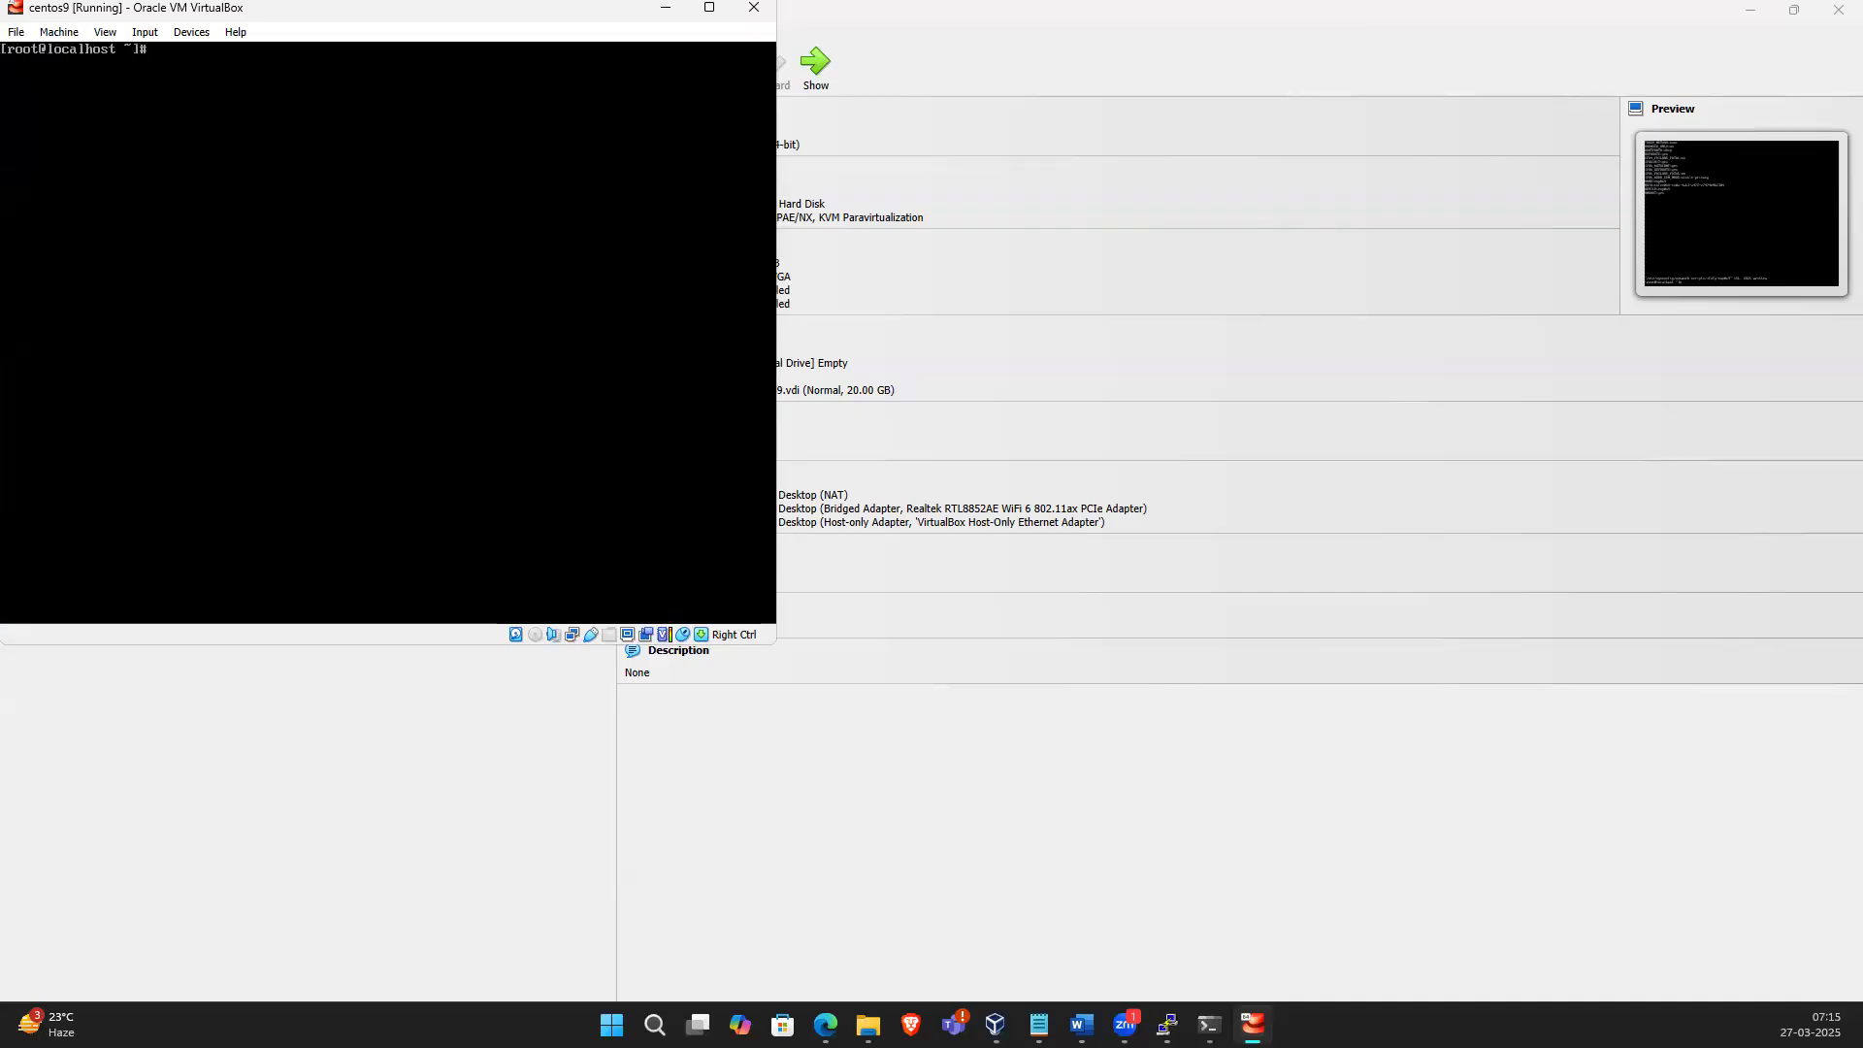
List the network interfaces with ip a and restart the network with systemctl restart NetworkManager
type("ip a")
key("Return")
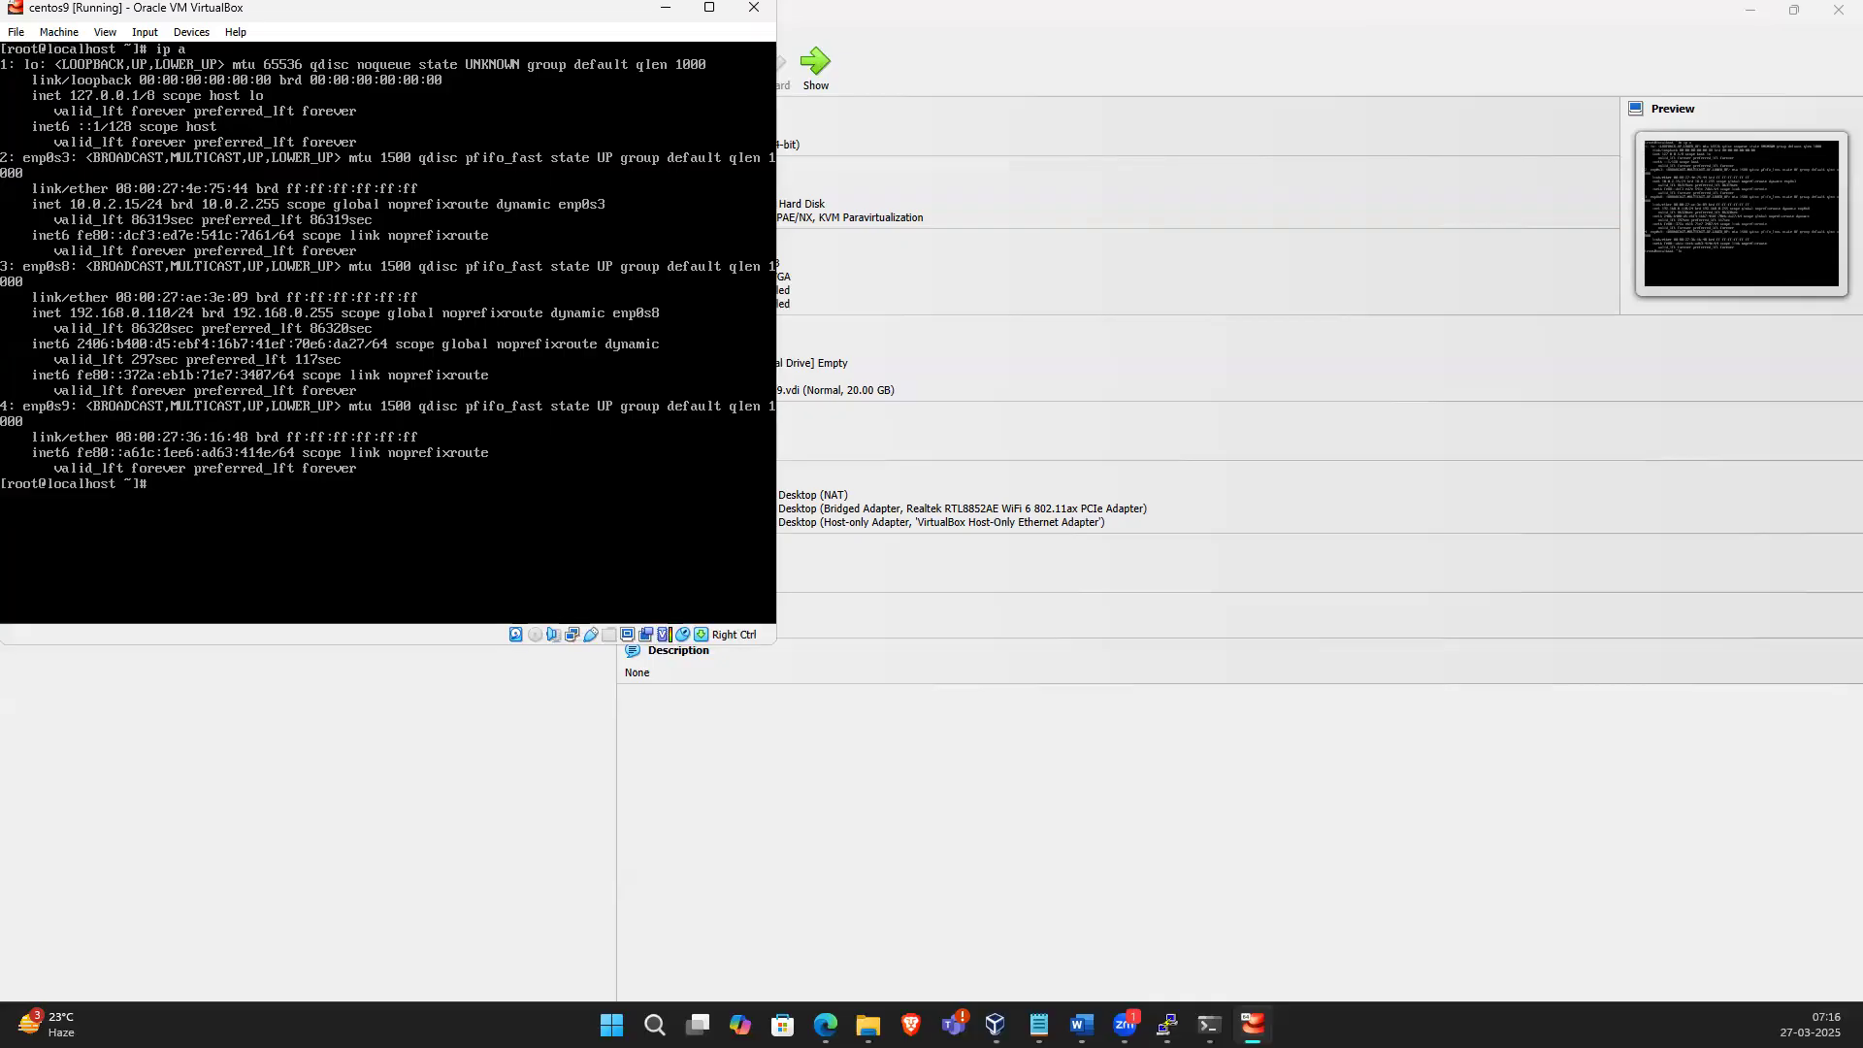
type("sy")
type("stec")
type("temct")
type("l re")
type("star")
type("t N")
type("e")
key("BackSpace")
type("etwo")
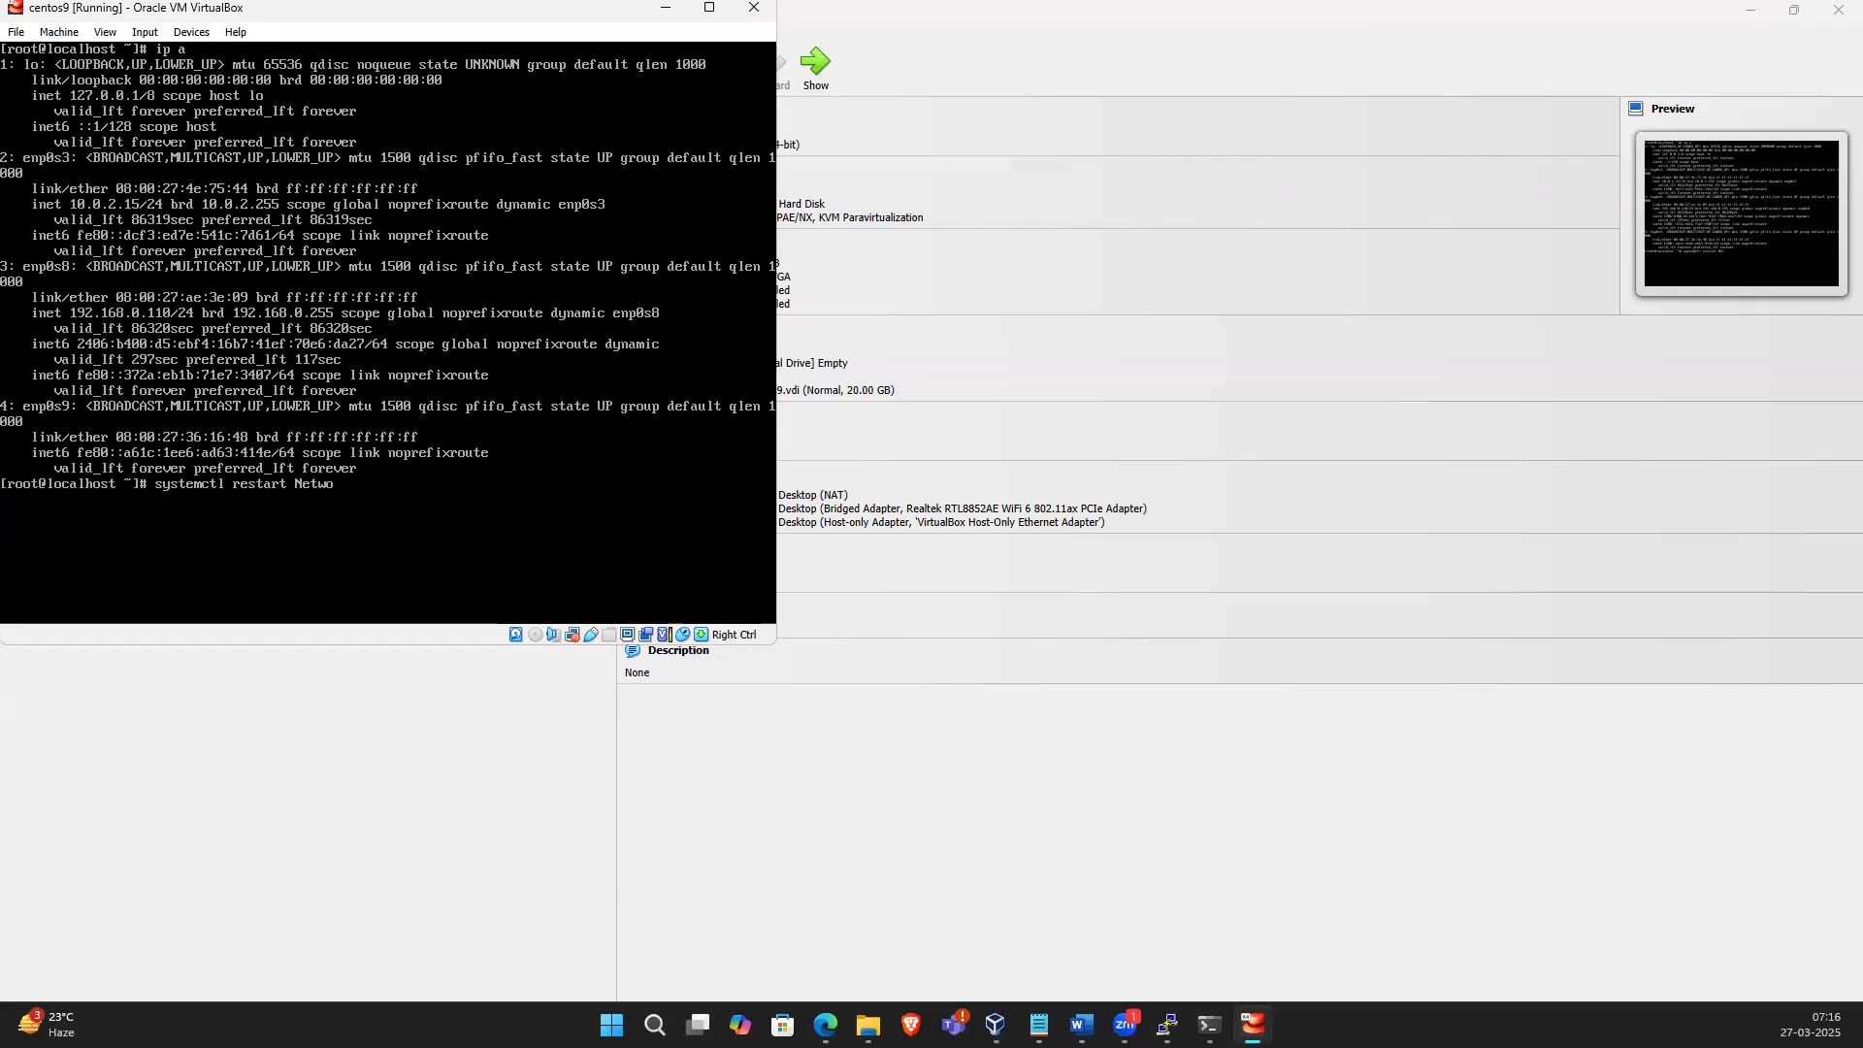
type("rkManager")
key("Return")
Reboot the VM with init 6 and log back in as root with the account password
type("init")
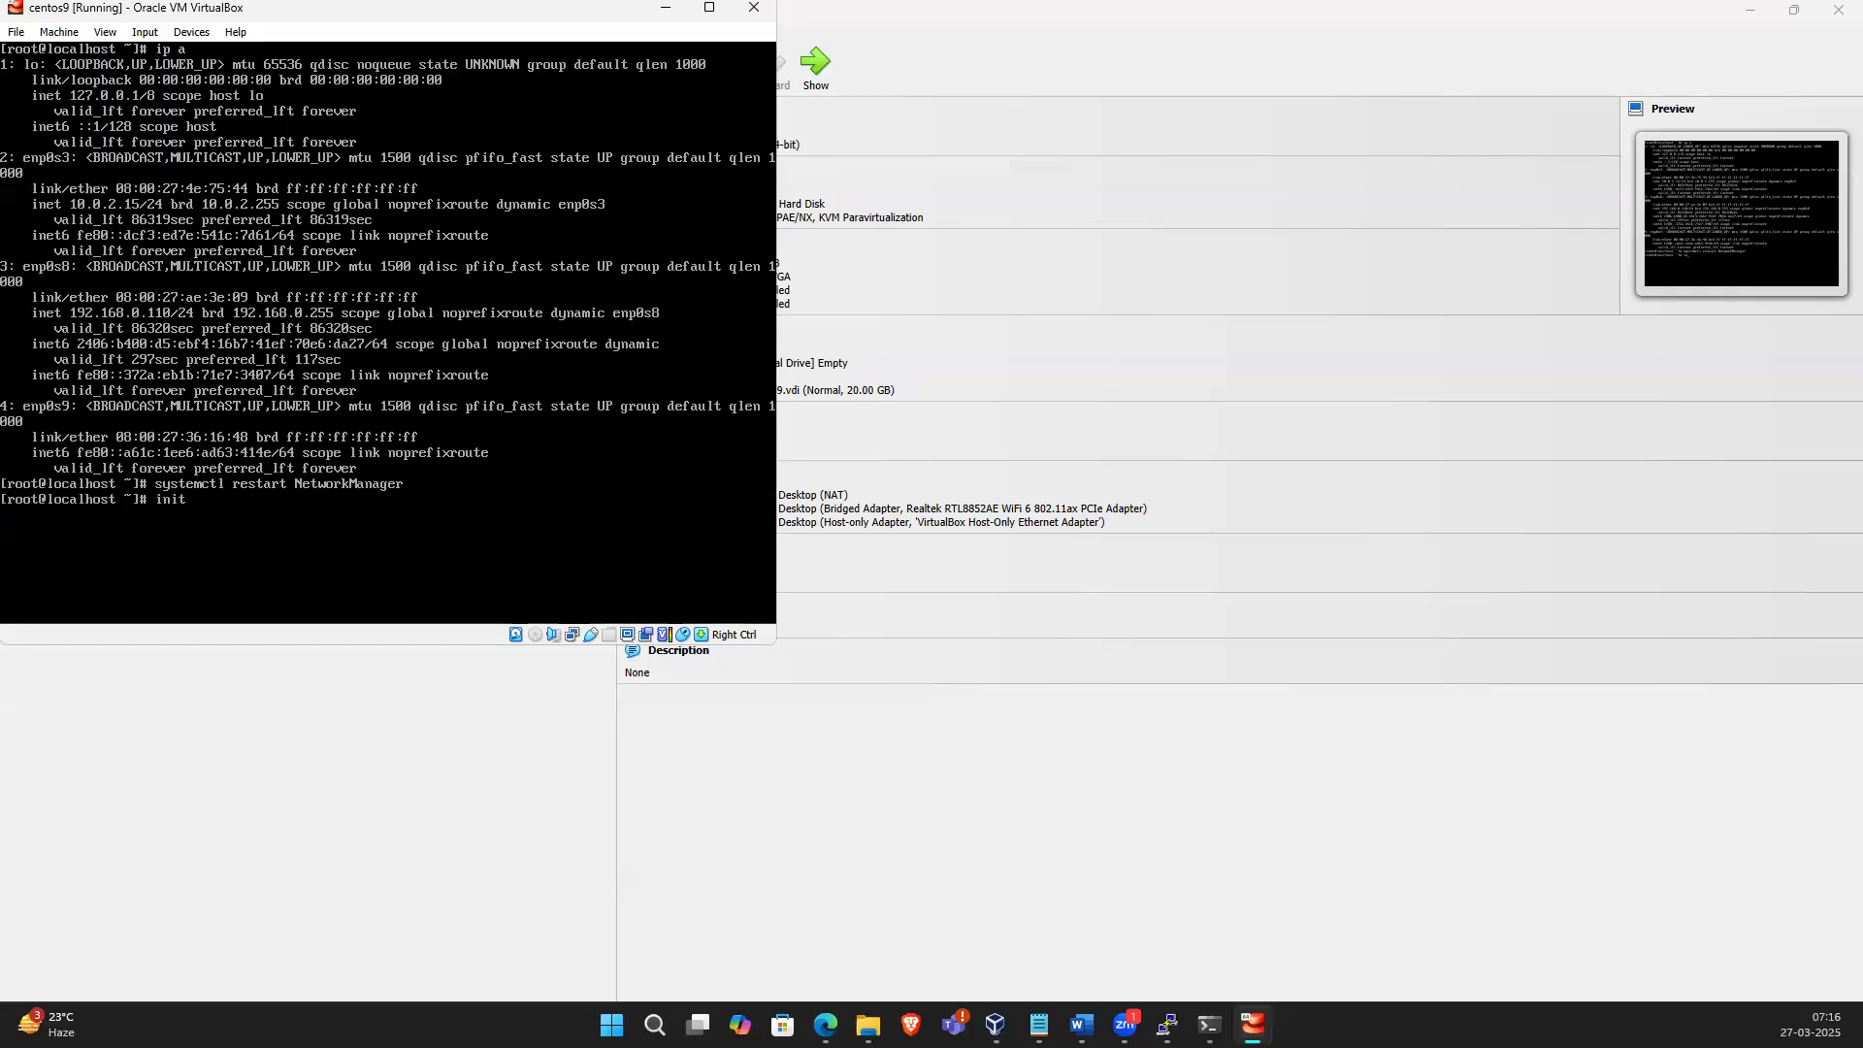
key("BackSpace")
key("BackSpace")
type("init 6")
key("Return")
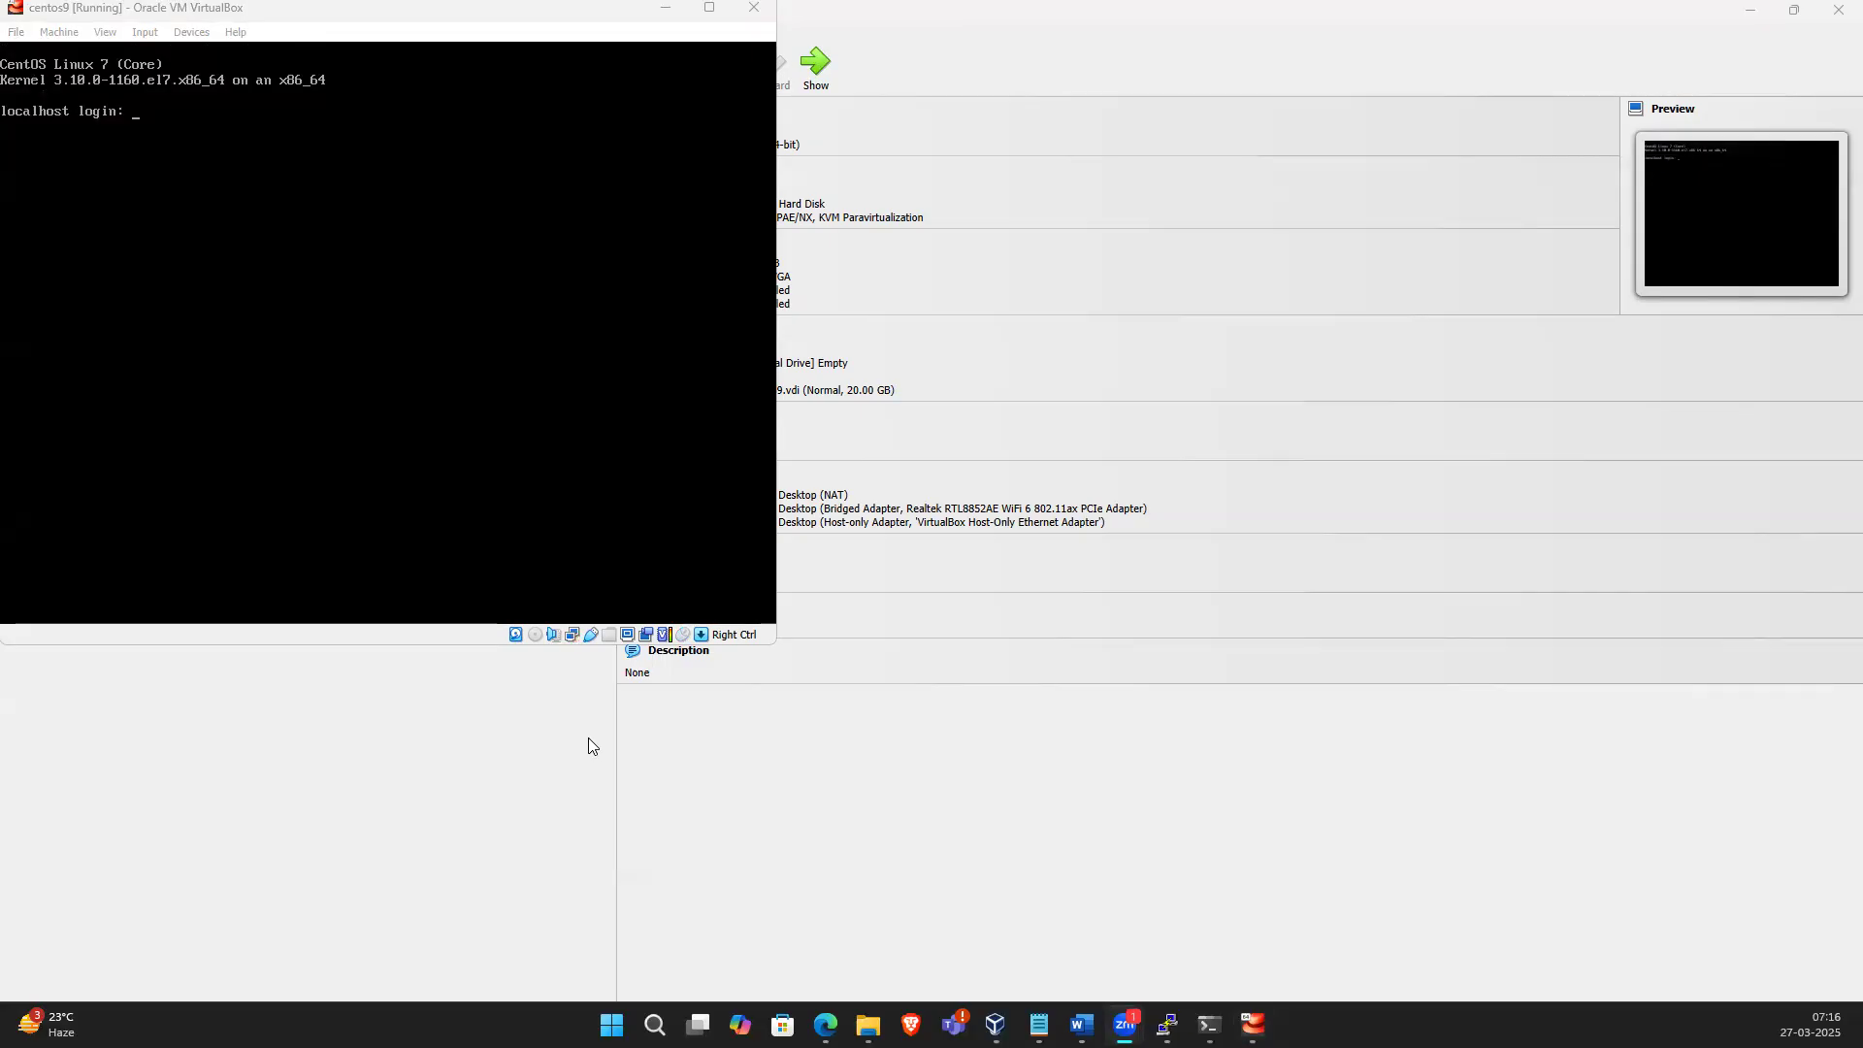
left_click(312, 323)
type("root")
key("Return")
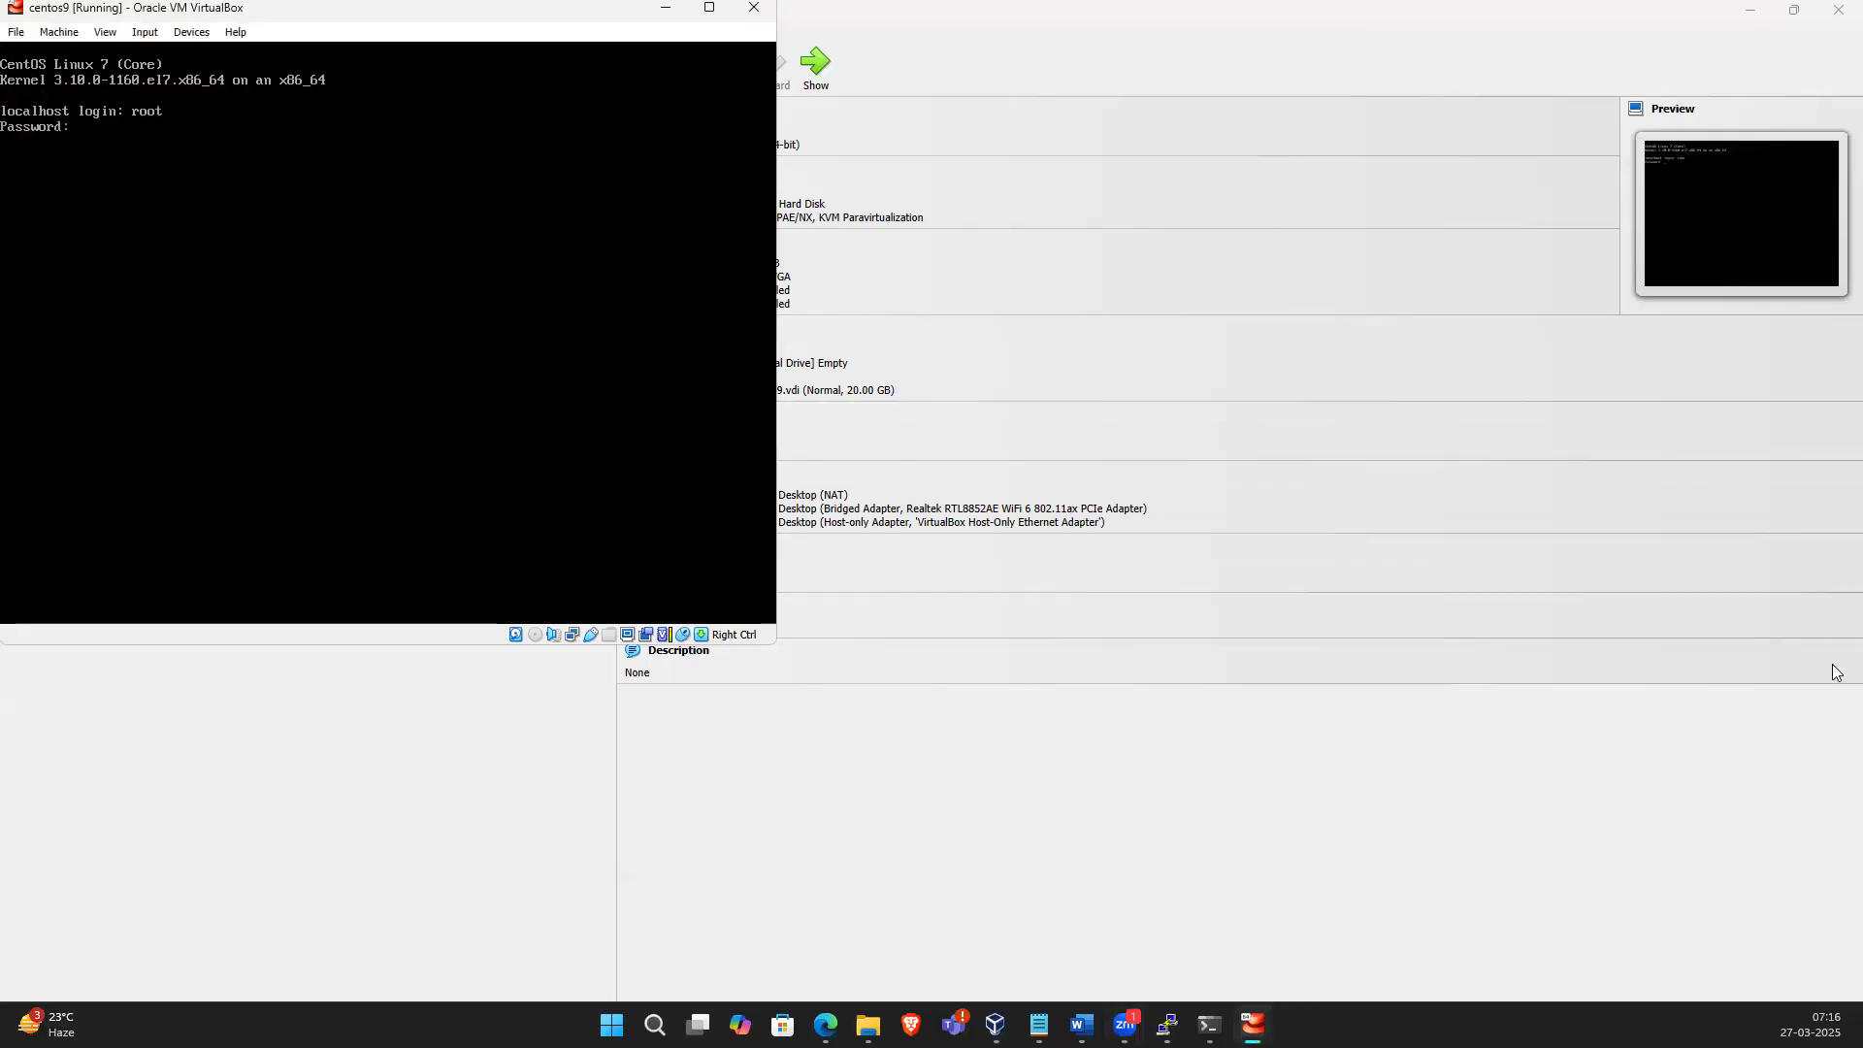
key("Return")
List the network interfaces with ip a
type("ip")
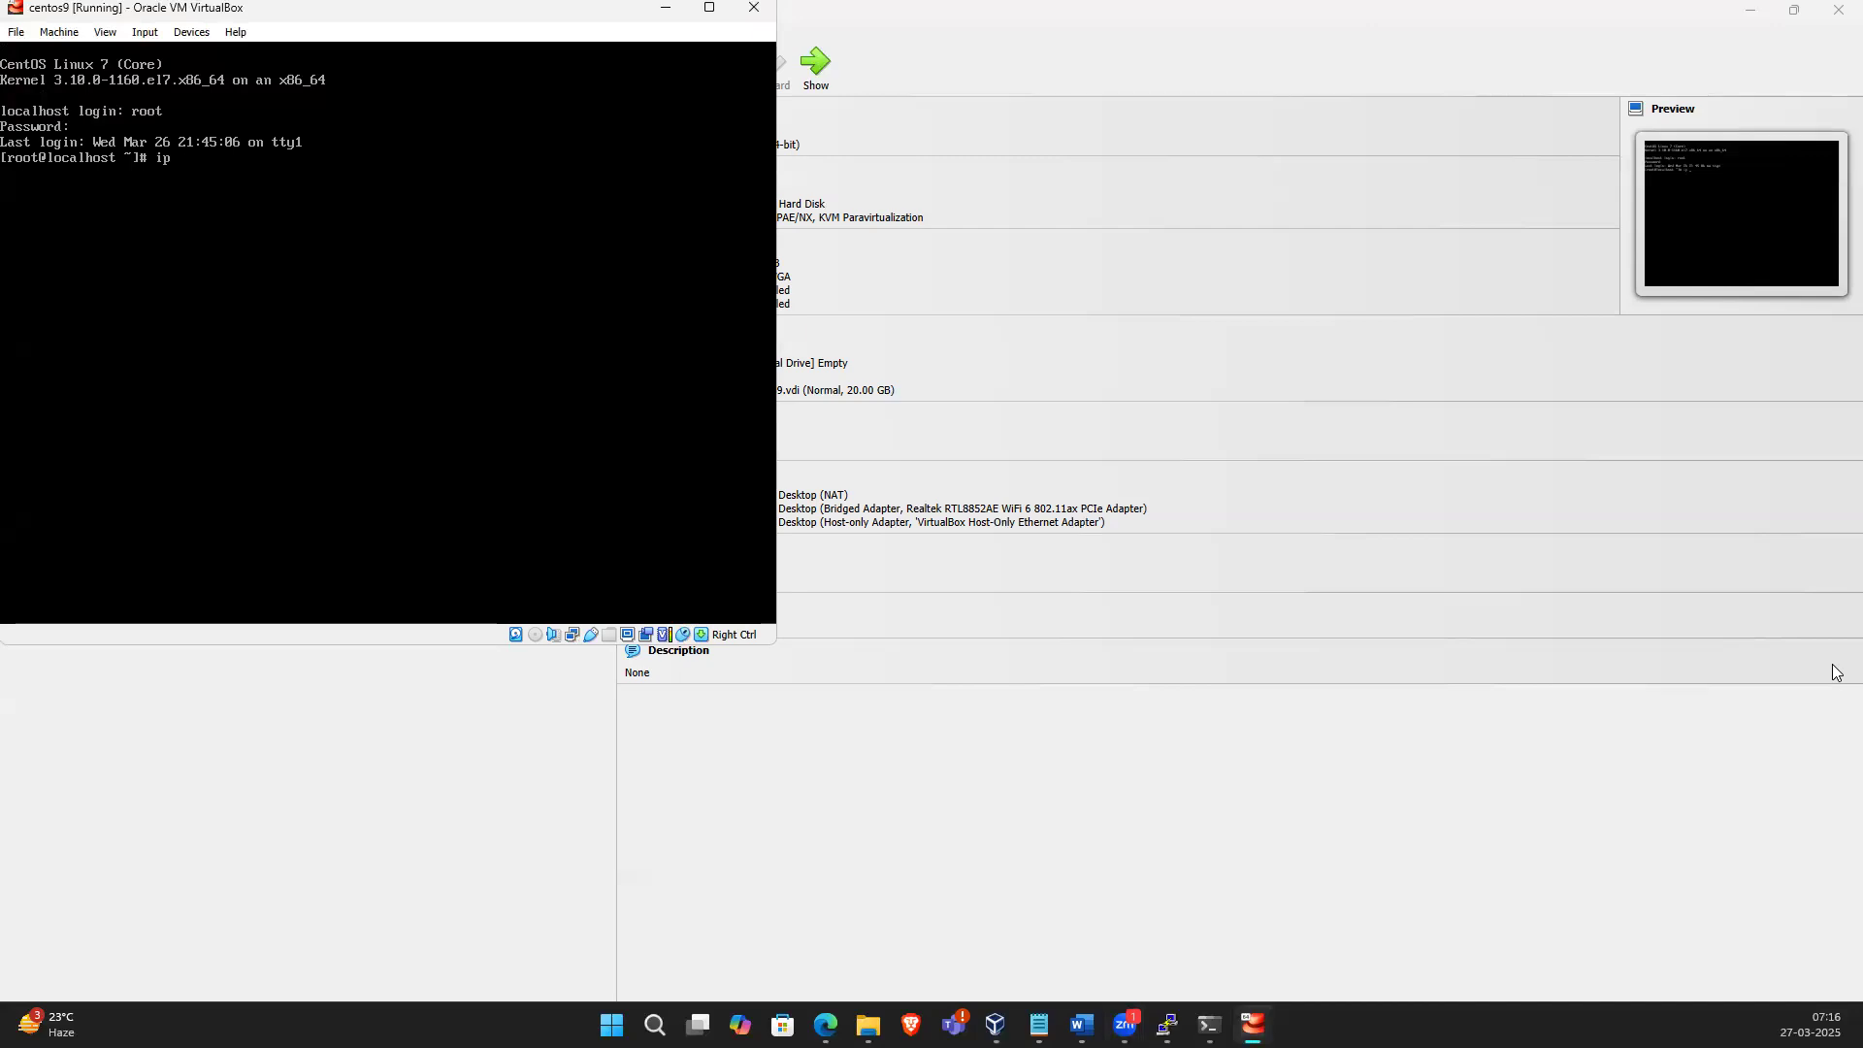
type(" a")
key("Return")
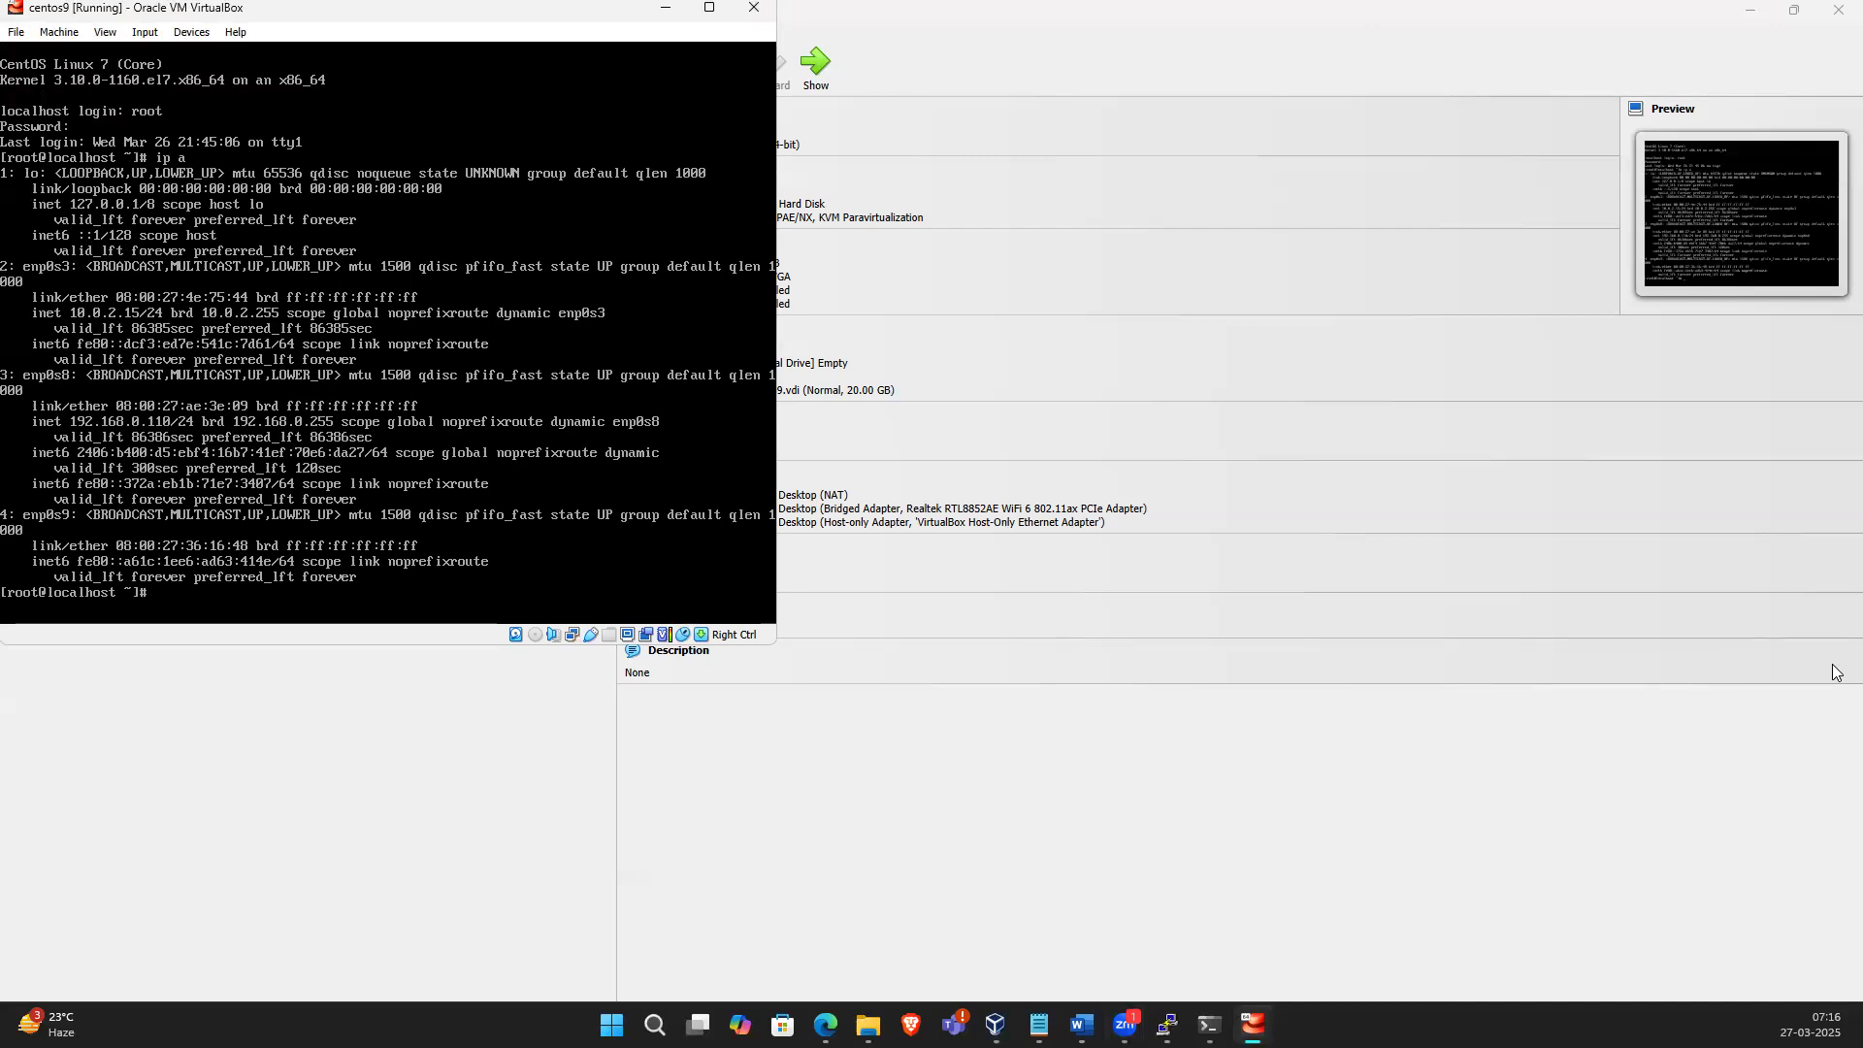
Change to /etc/sysconfig/network-scripts and list its files
type("cd /etc/sys")
key("BackSpace")
key("BackSpace")
type("o")
key("BackSpace")
type("conf")
key("Tab")
type("network-s")
key("Tab")
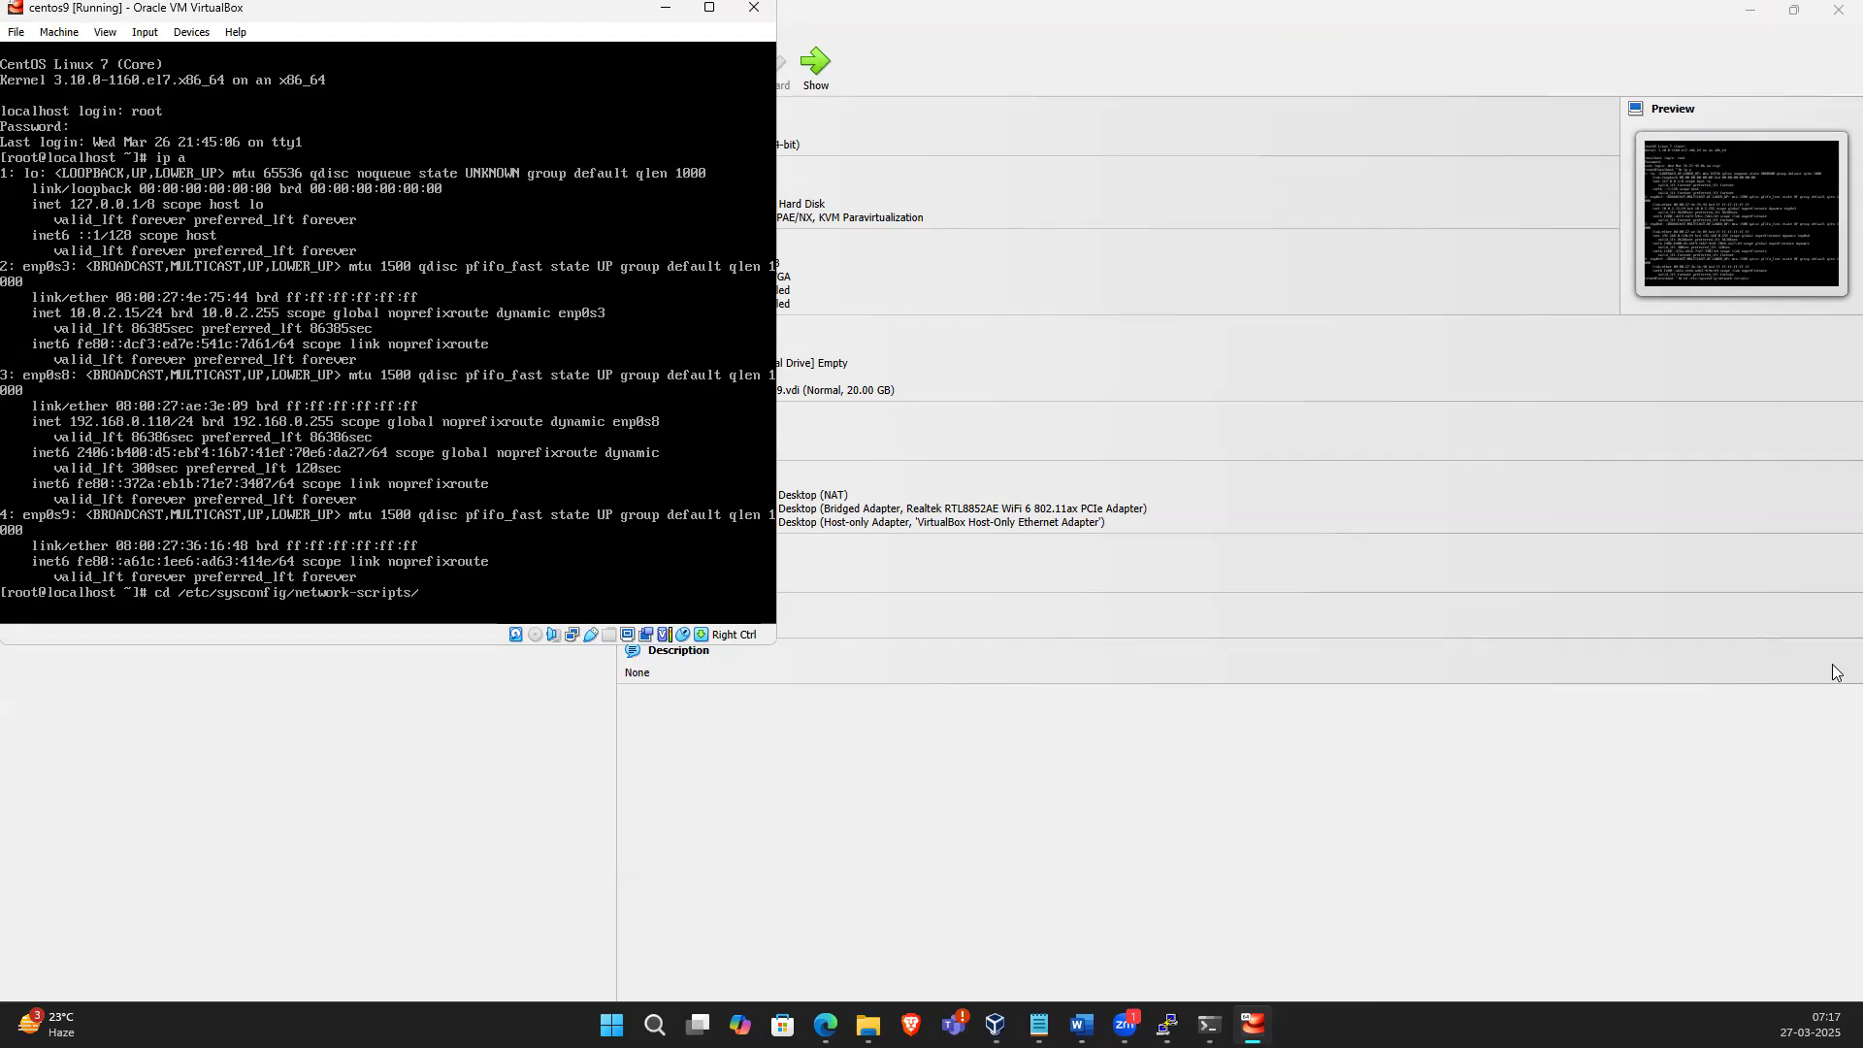
key("Return")
type("ls")
key("Return")
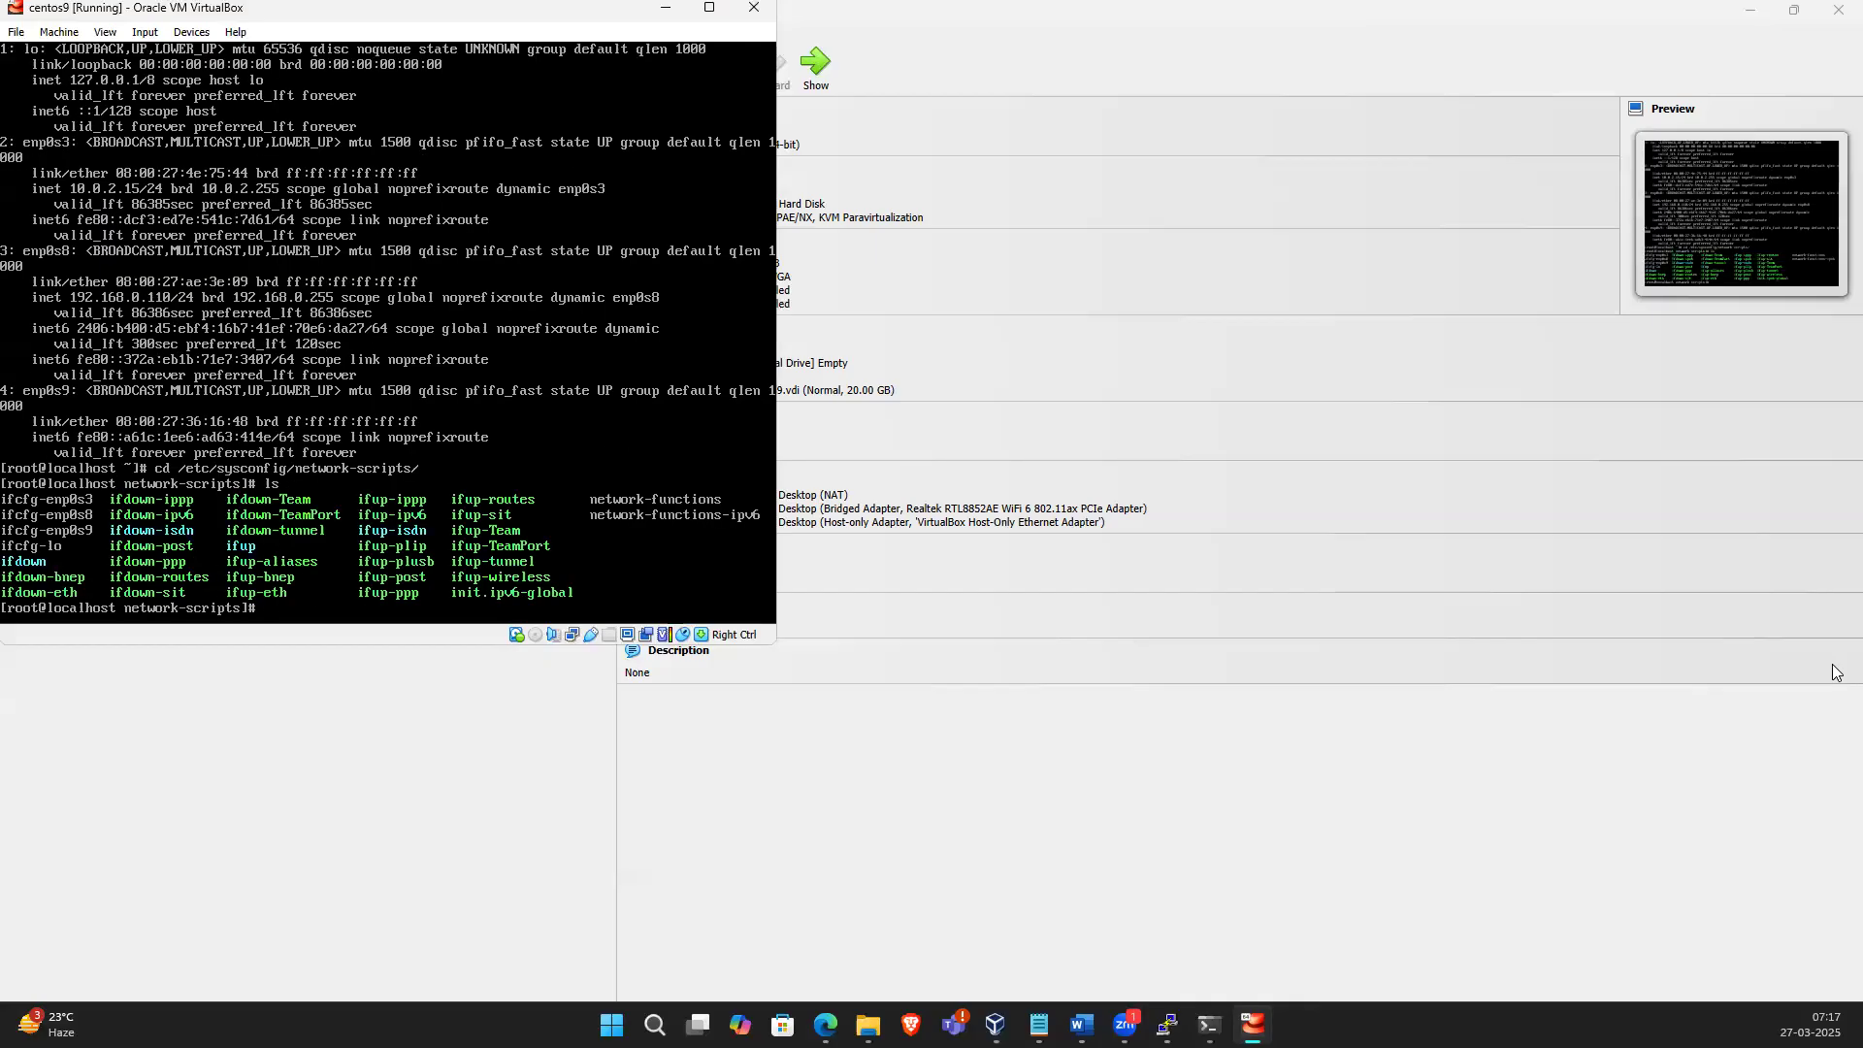
Open ifcfg-enps09 in vi, quit it without saving, and clear the terminal
type("ifcfg-enps09")
key("Home")
type("vi")
key("Return")
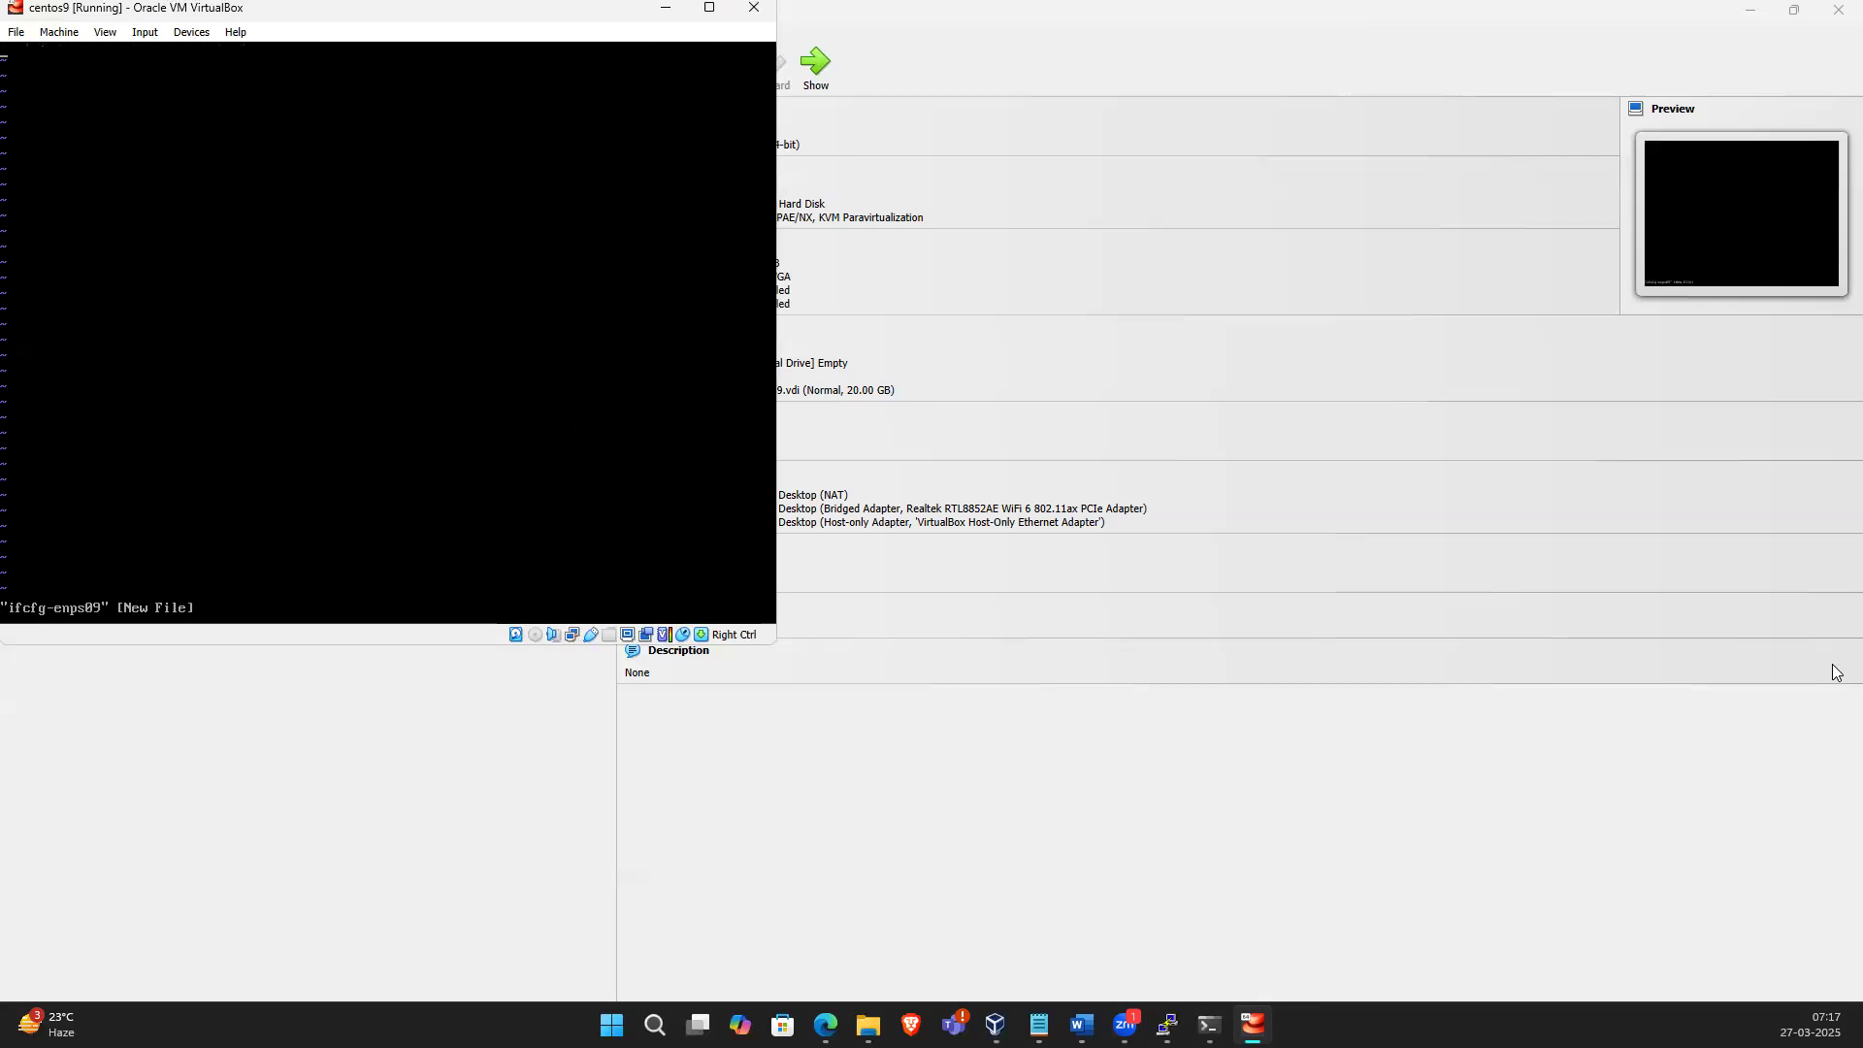
type(":qw!")
key("Return")
type(":q!")
key("Return")
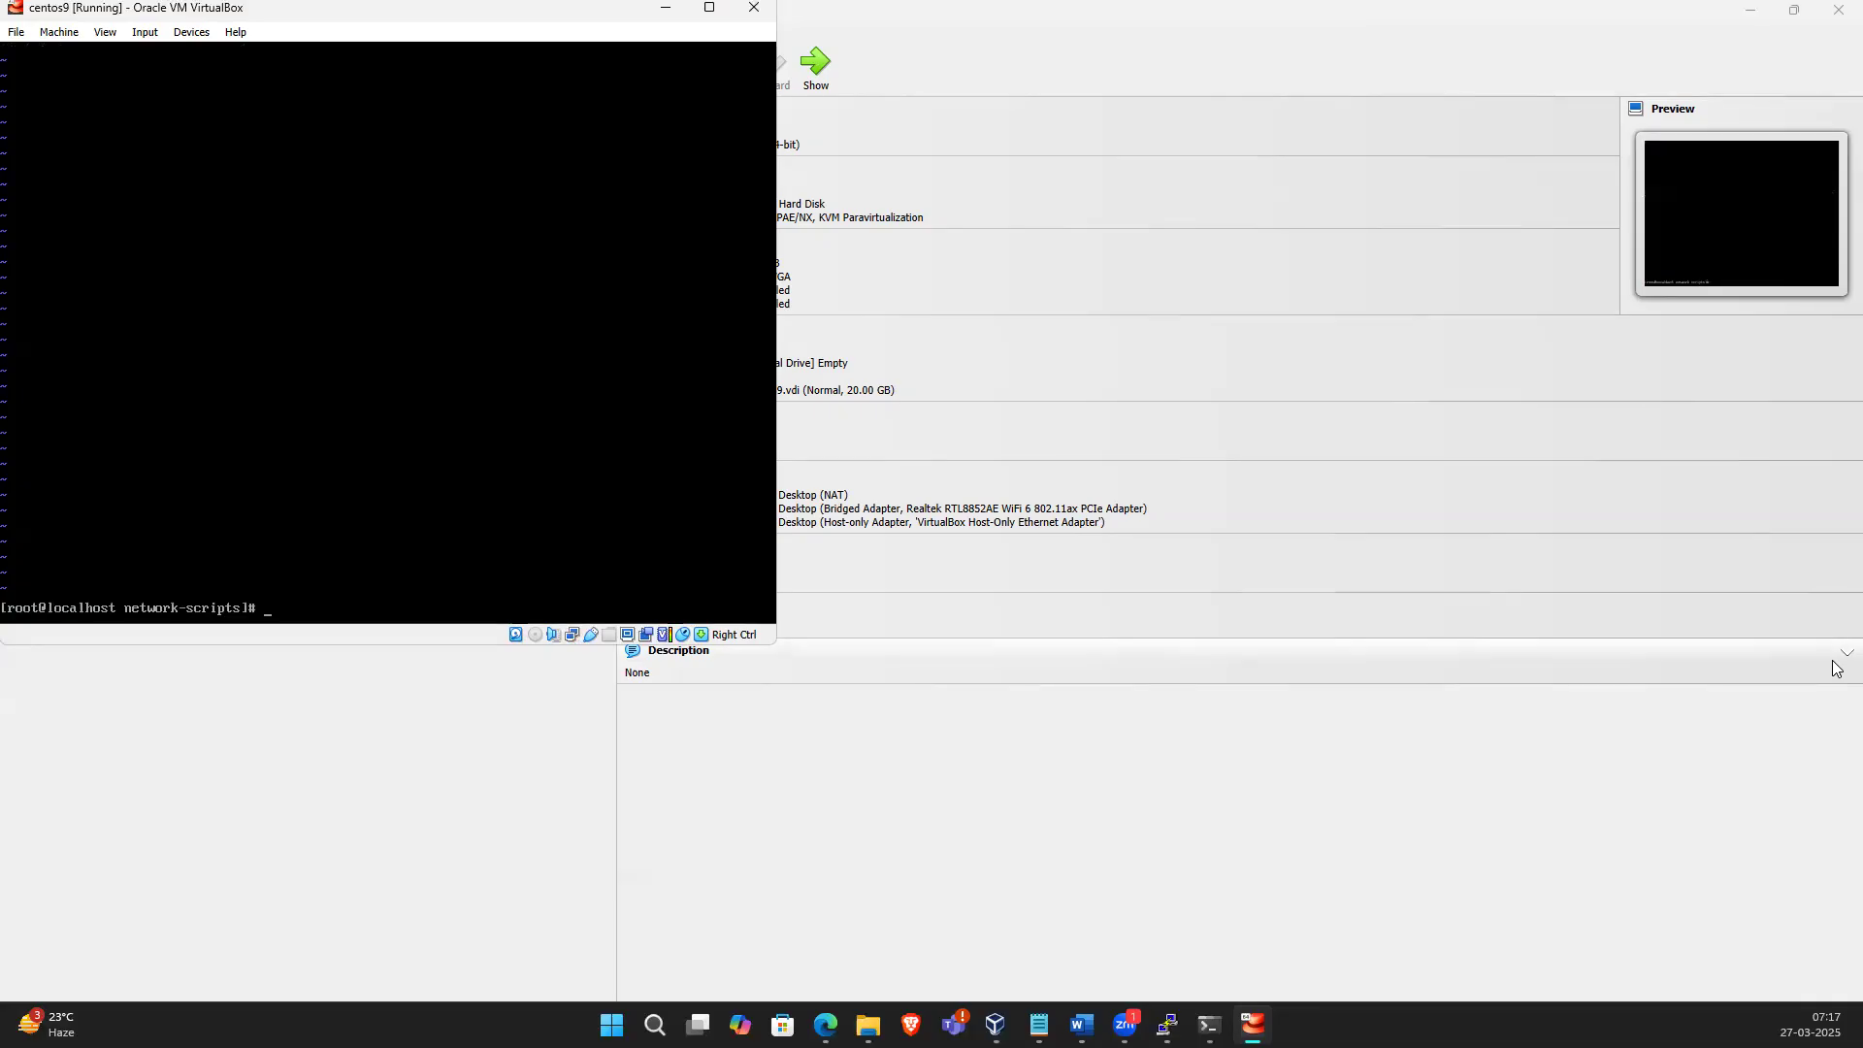
key("ctrl+l")
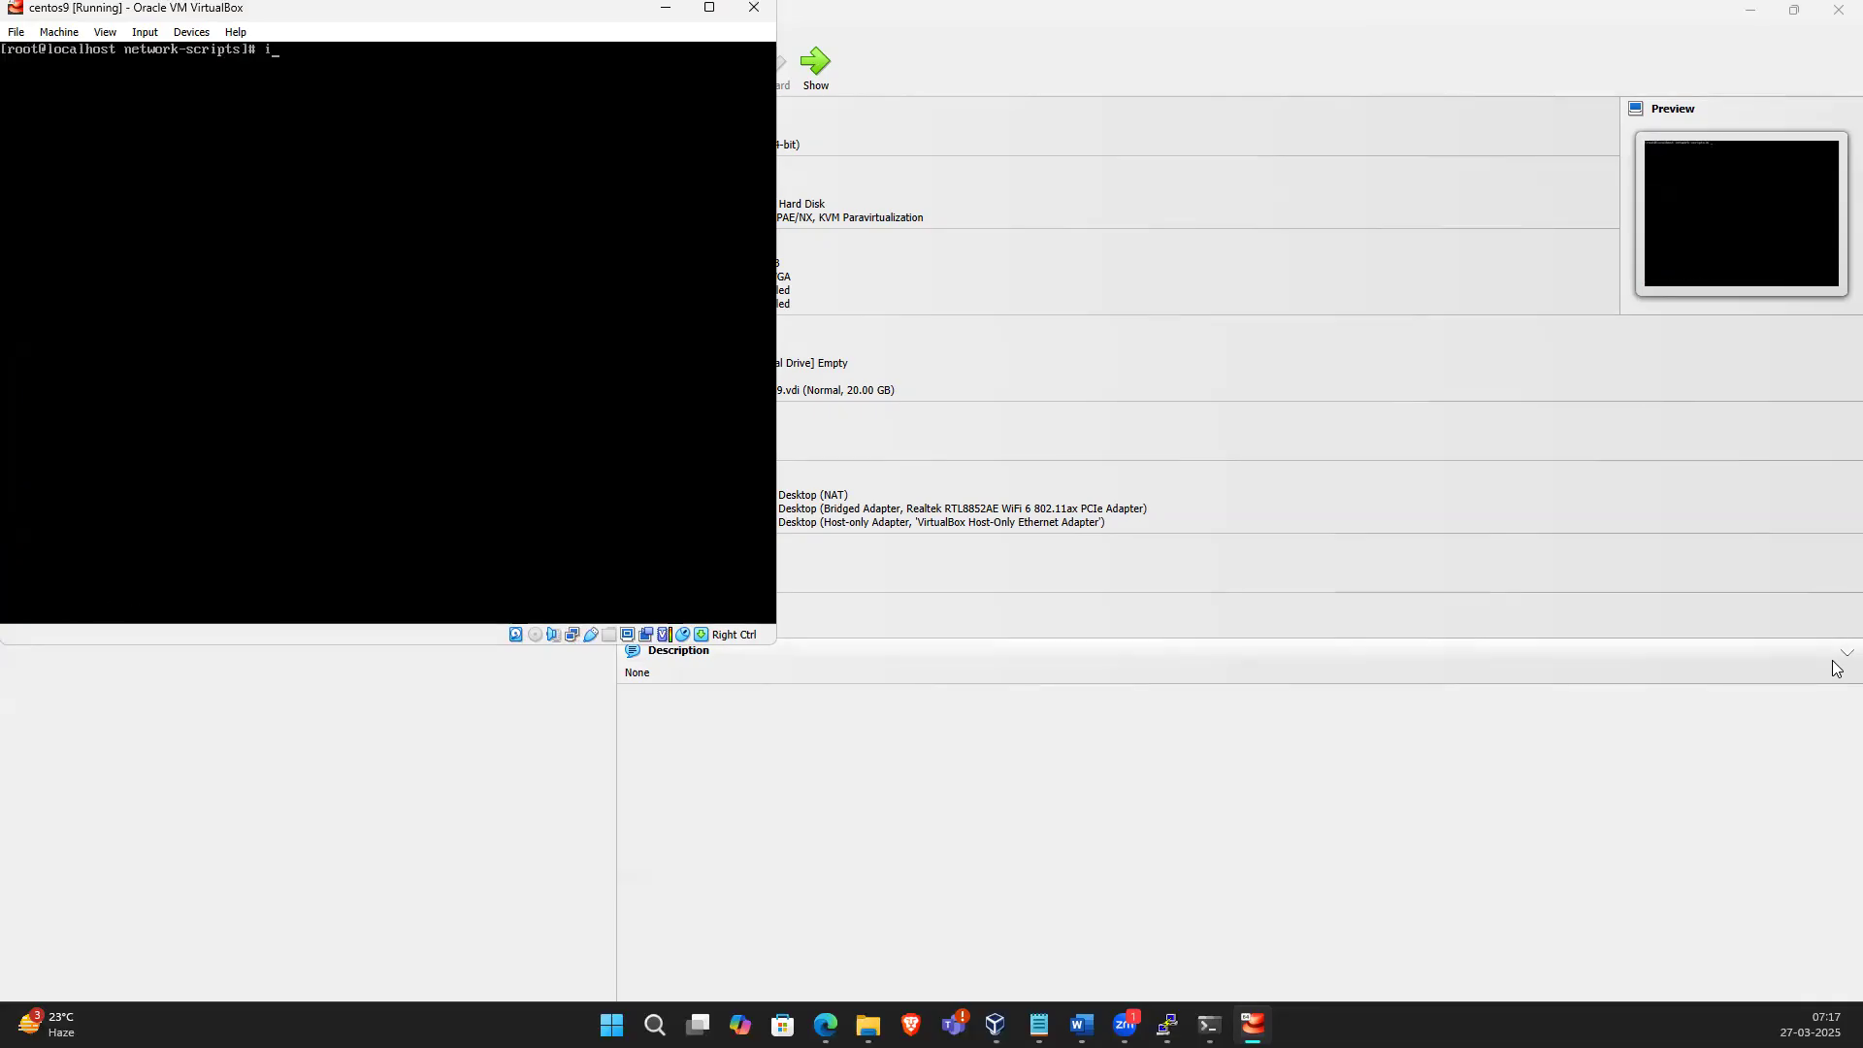
List the scripts again and bring the enp0s9 interface down with ifdown ifcfg-enp0s9
type("ls")
key("Return")
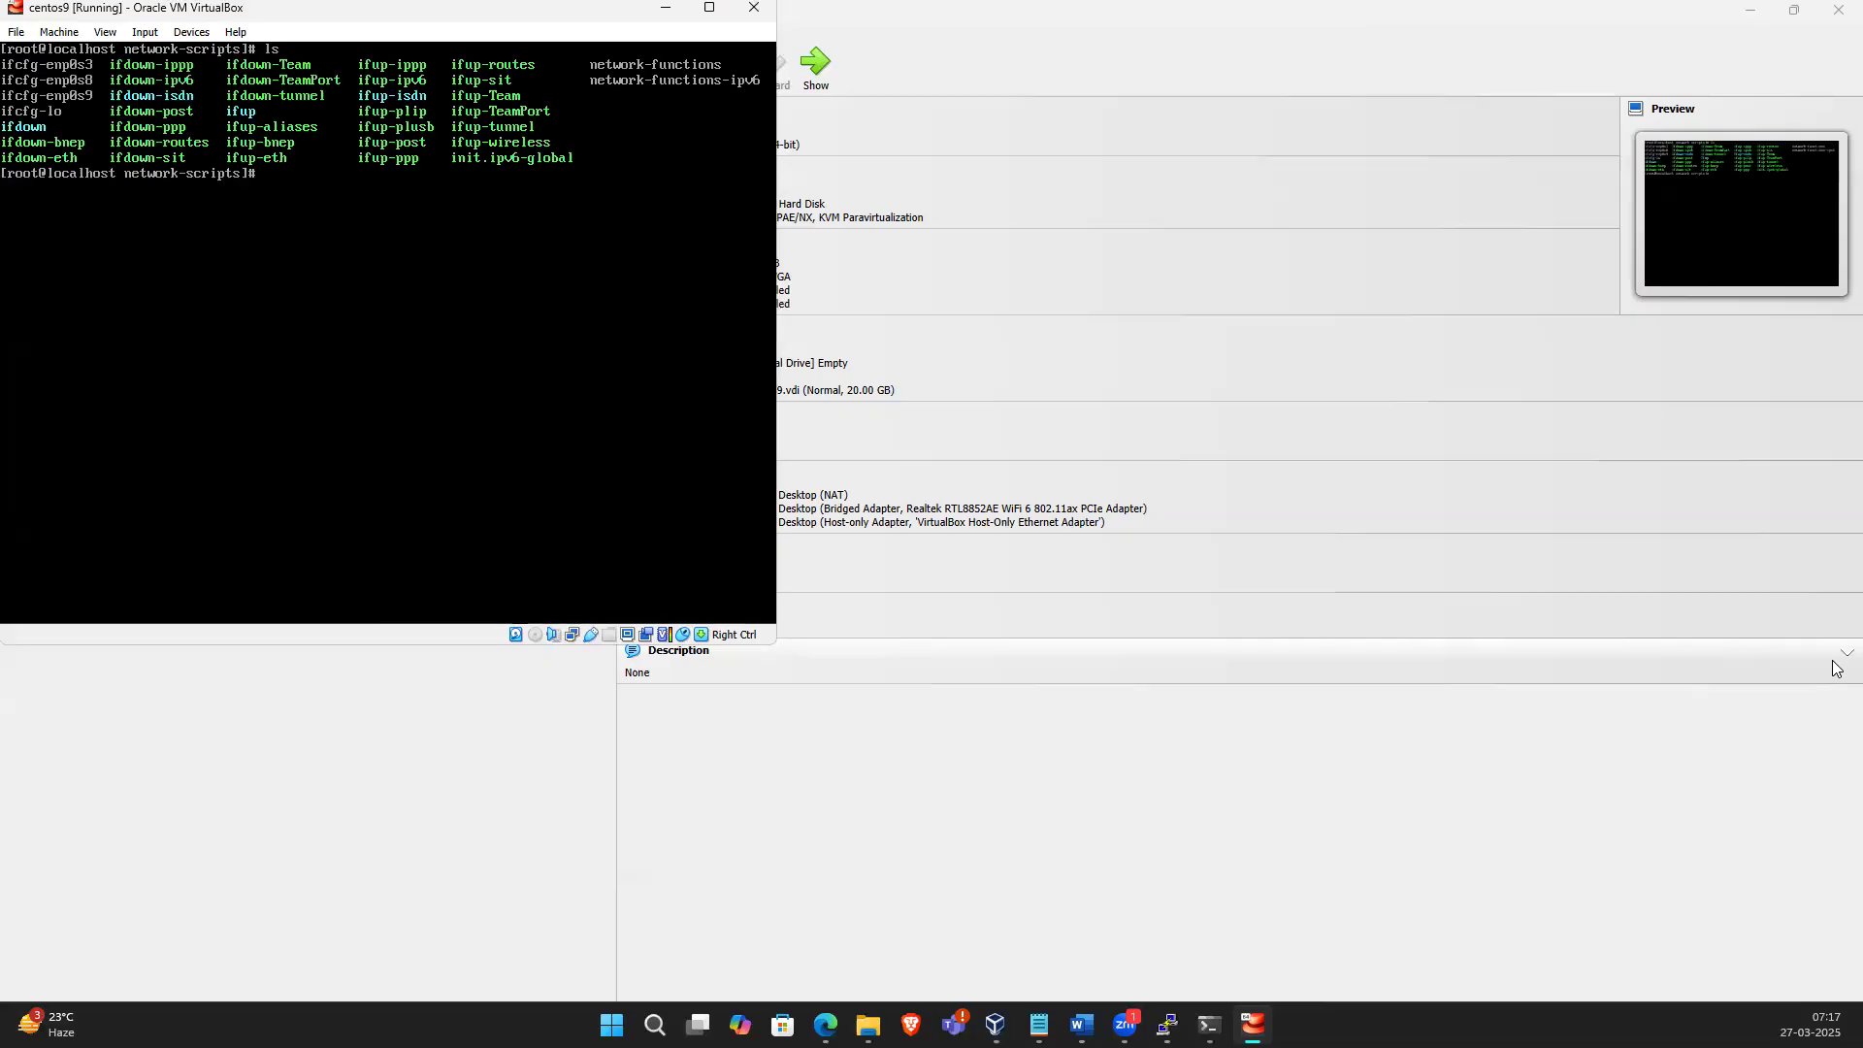
type("ifup")
key("BackSpace")
key("BackSpace")
key("BackSpace")
type("down ifcfg-enp0s9")
key("Return")
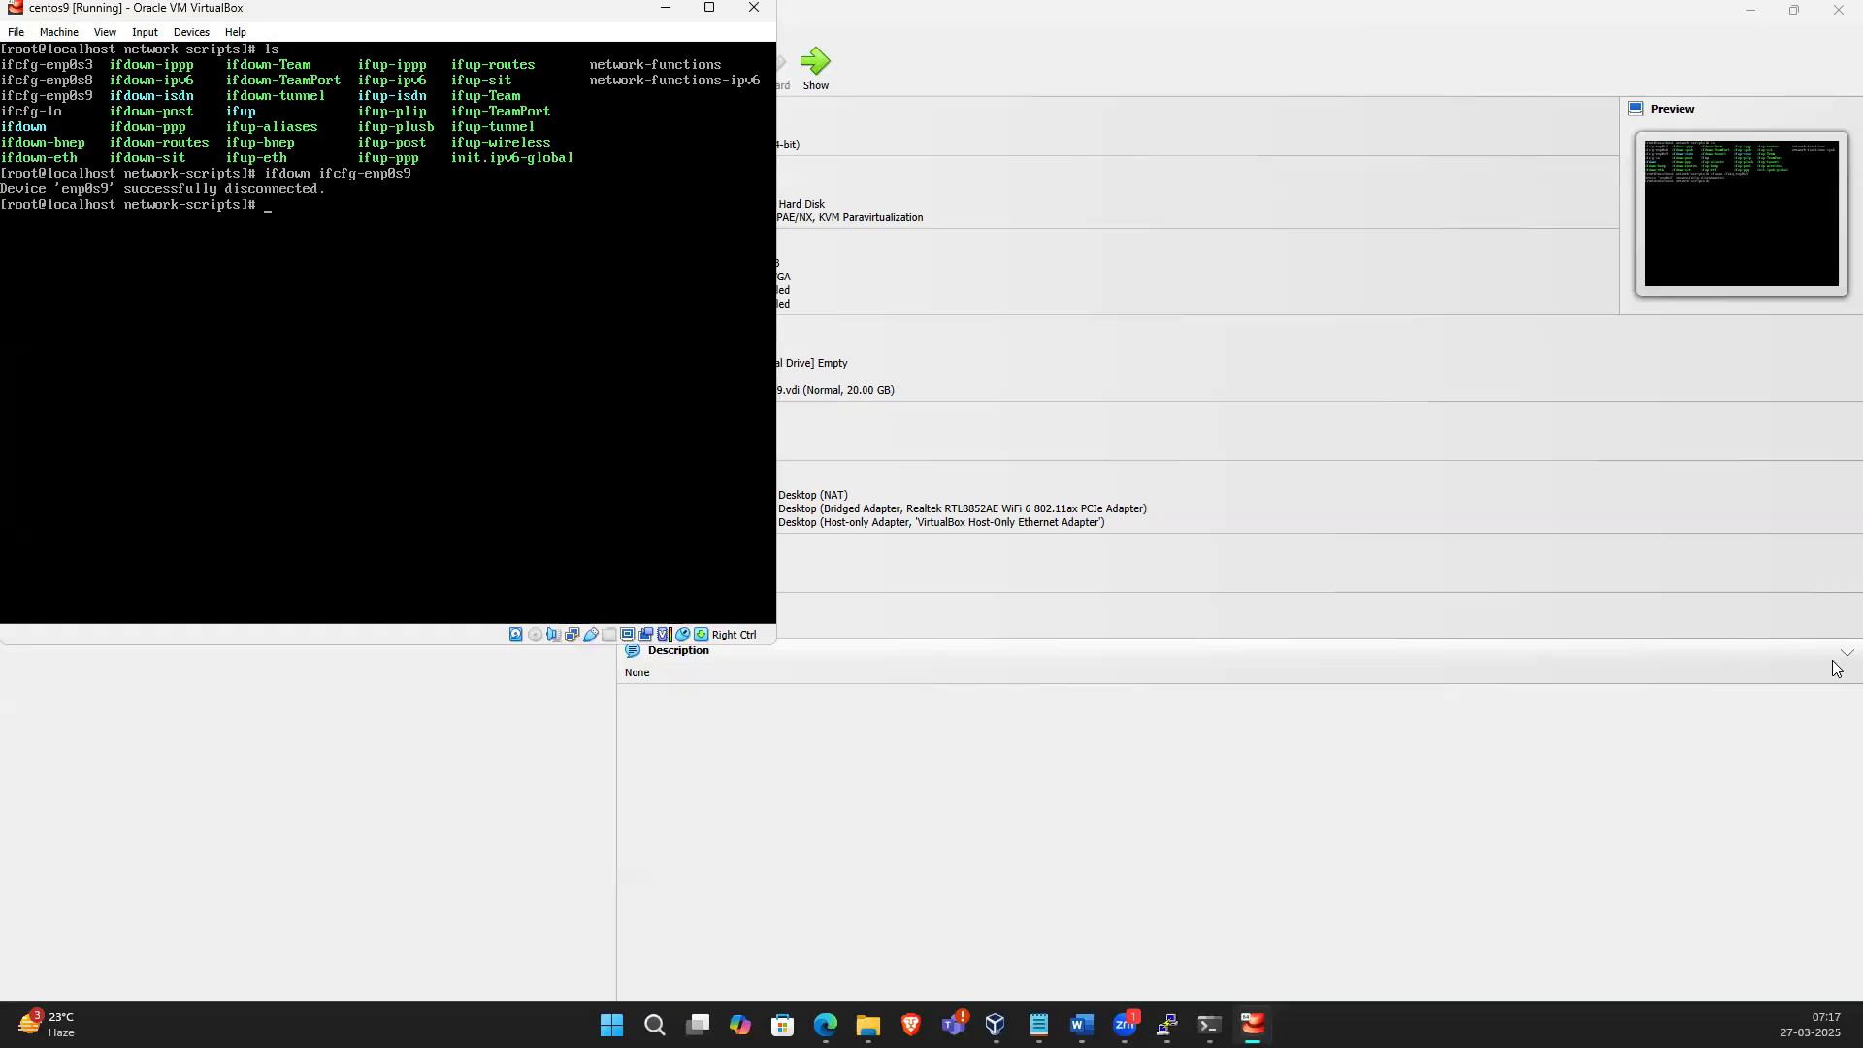
Try to bring enp0s9 up with ifup ifcfg-enp0s9 and interrupt the command
key("Up")
key("BackSpace")
key("BackSpace")
key("BackSpace")
key("BackSpace")
type("up")
key("Return")
key("ctrl+c")
key("ctrl+c")
key("ctrl+c")
key("ctrl+c")
List the network interfaces with ip a
key("Up")
key("Up")
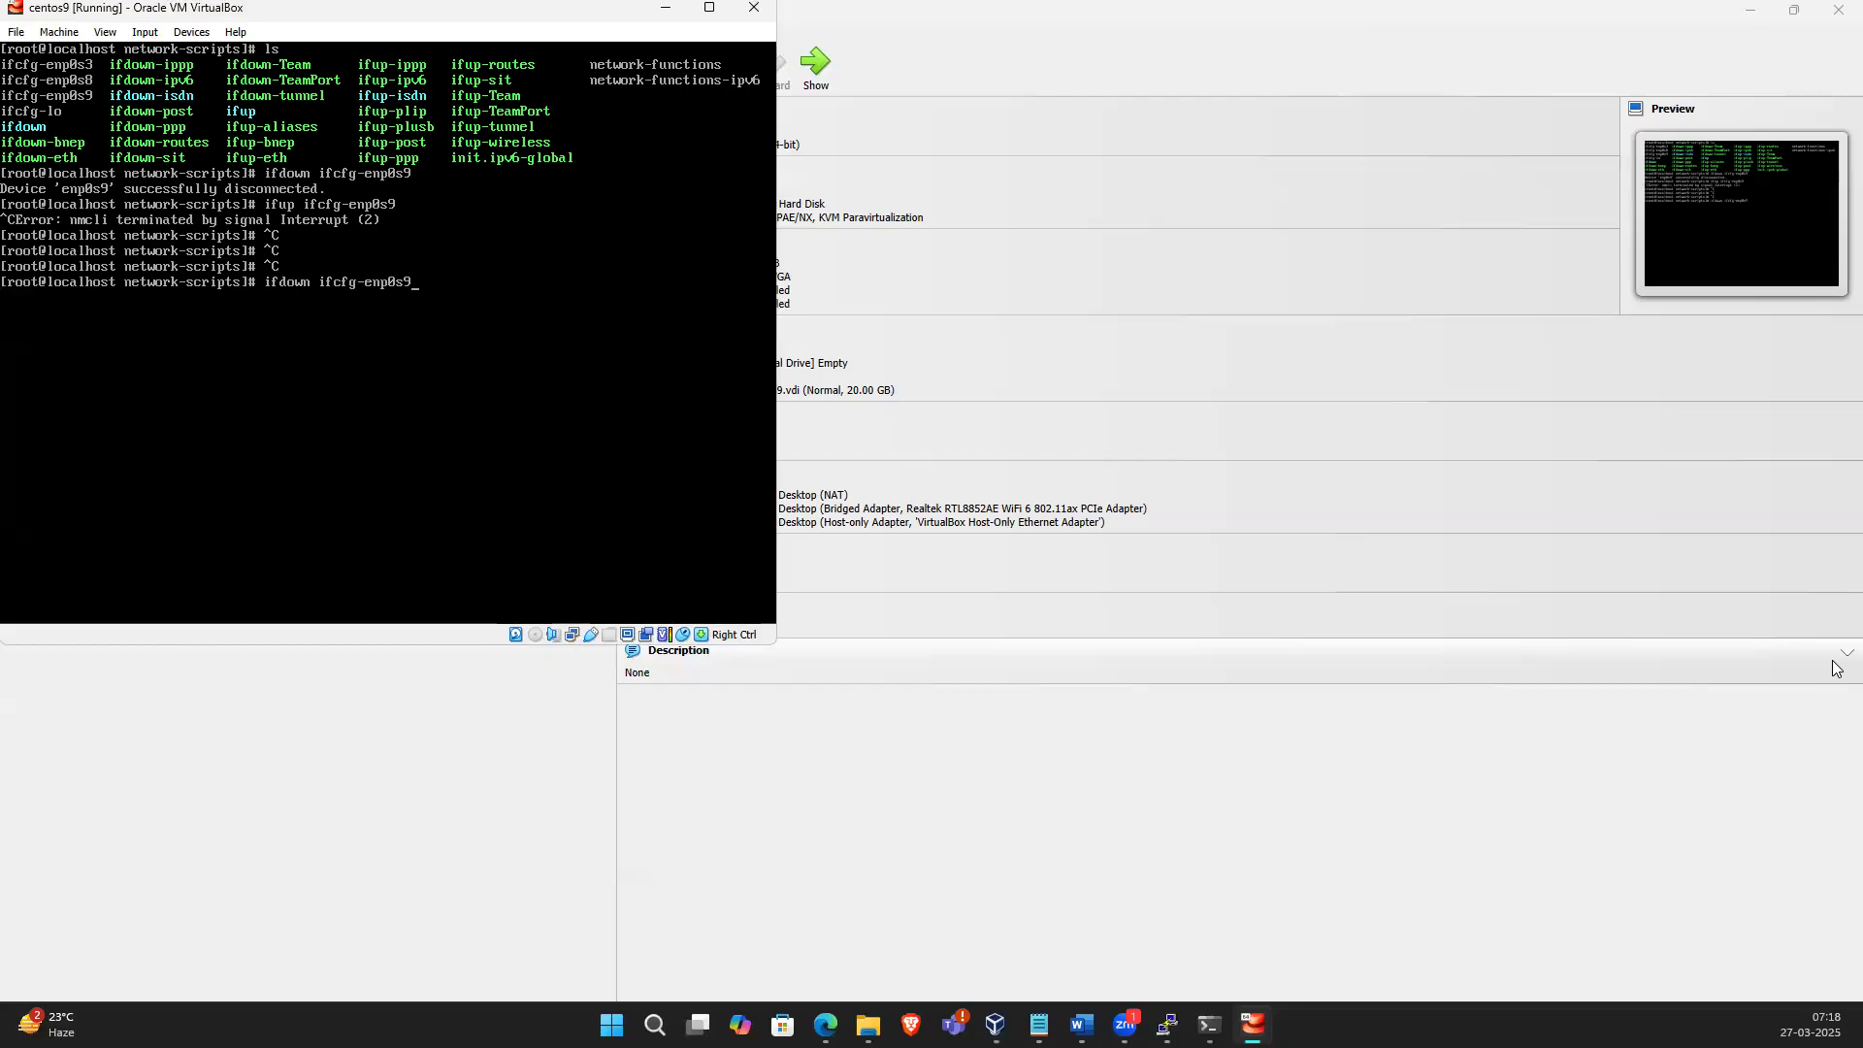
key("BackSpace")
key("BackSpace")
key("BackSpace")
key("BackSpace")
key("BackSpace")
key("BackSpace")
key("BackSpace")
key("BackSpace")
key("BackSpace")
key("BackSpace")
key("BackSpace")
key("BackSpace")
key("BackSpace")
key("BackSpace")
key("BackSpace")
key("BackSpace")
key("BackSpace")
key("BackSpace")
key("BackSpace")
type("ip a")
key("Return")
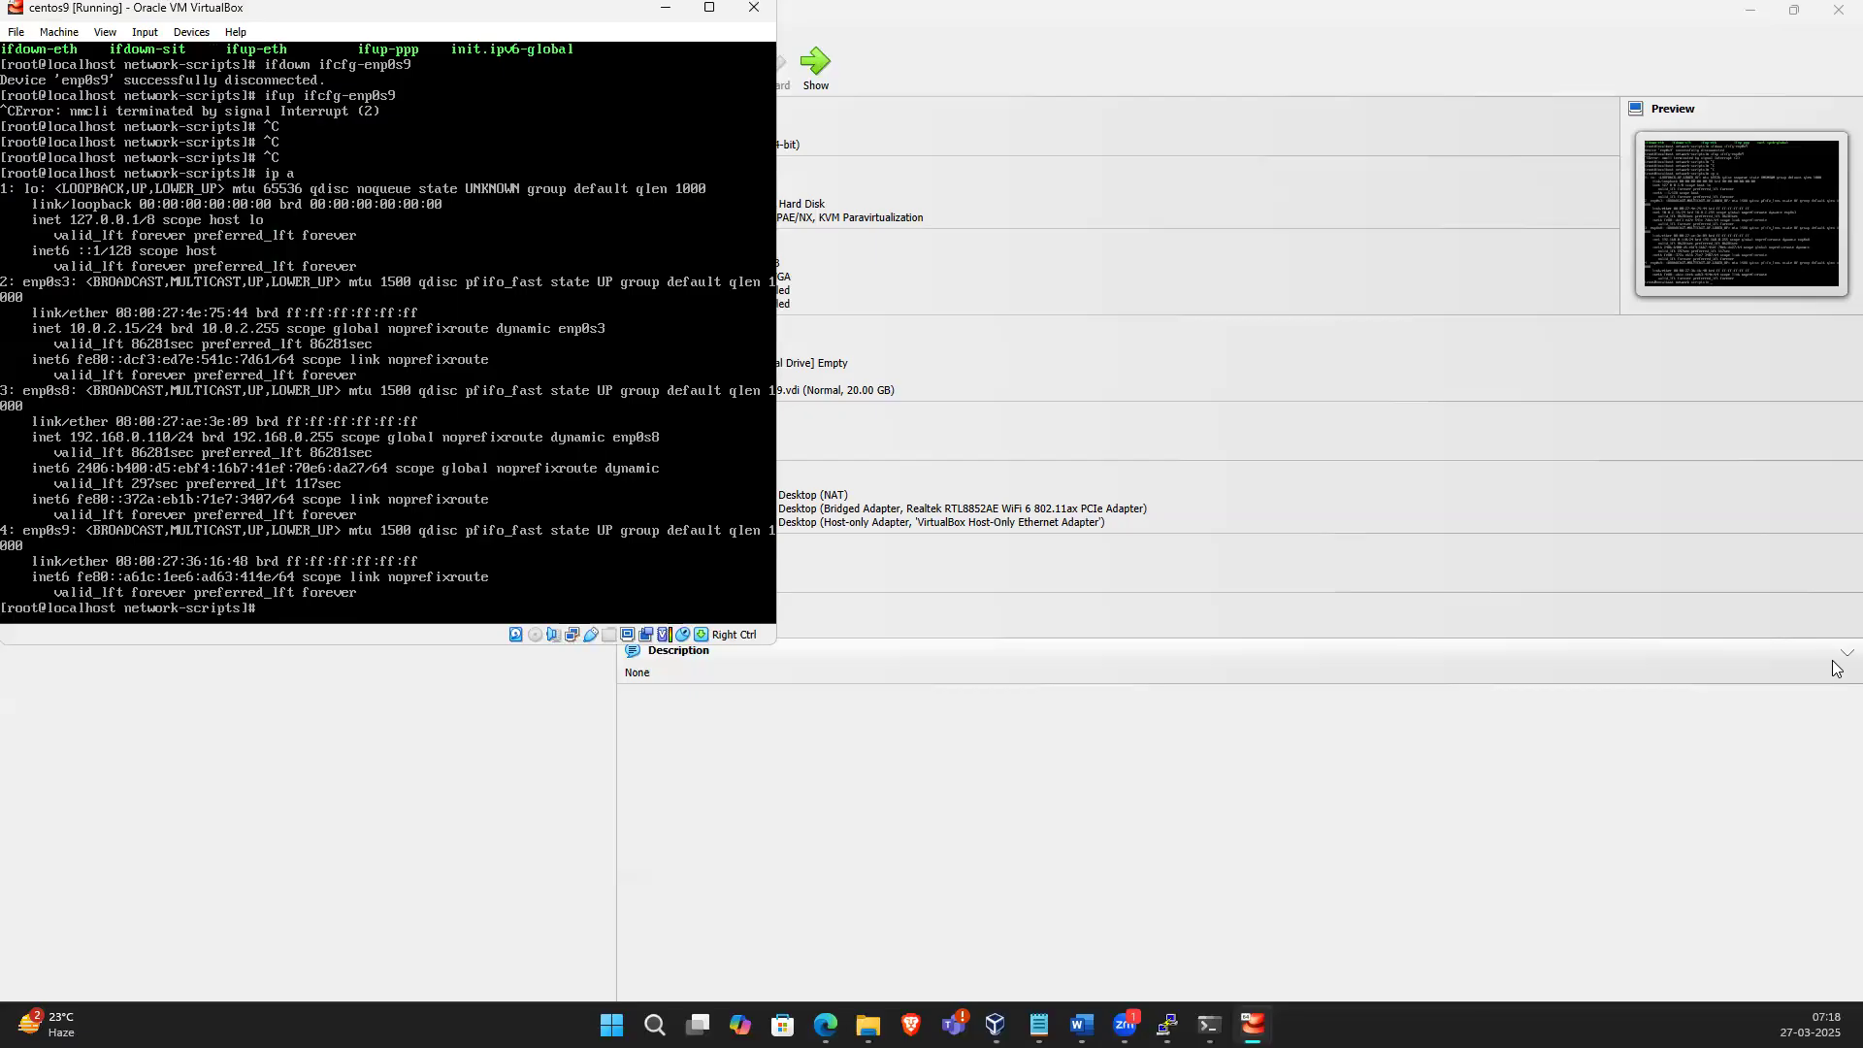
Return to the home directory and shut the VM down with init 0
key("ctrl+l")
type("cd")
key("Return")
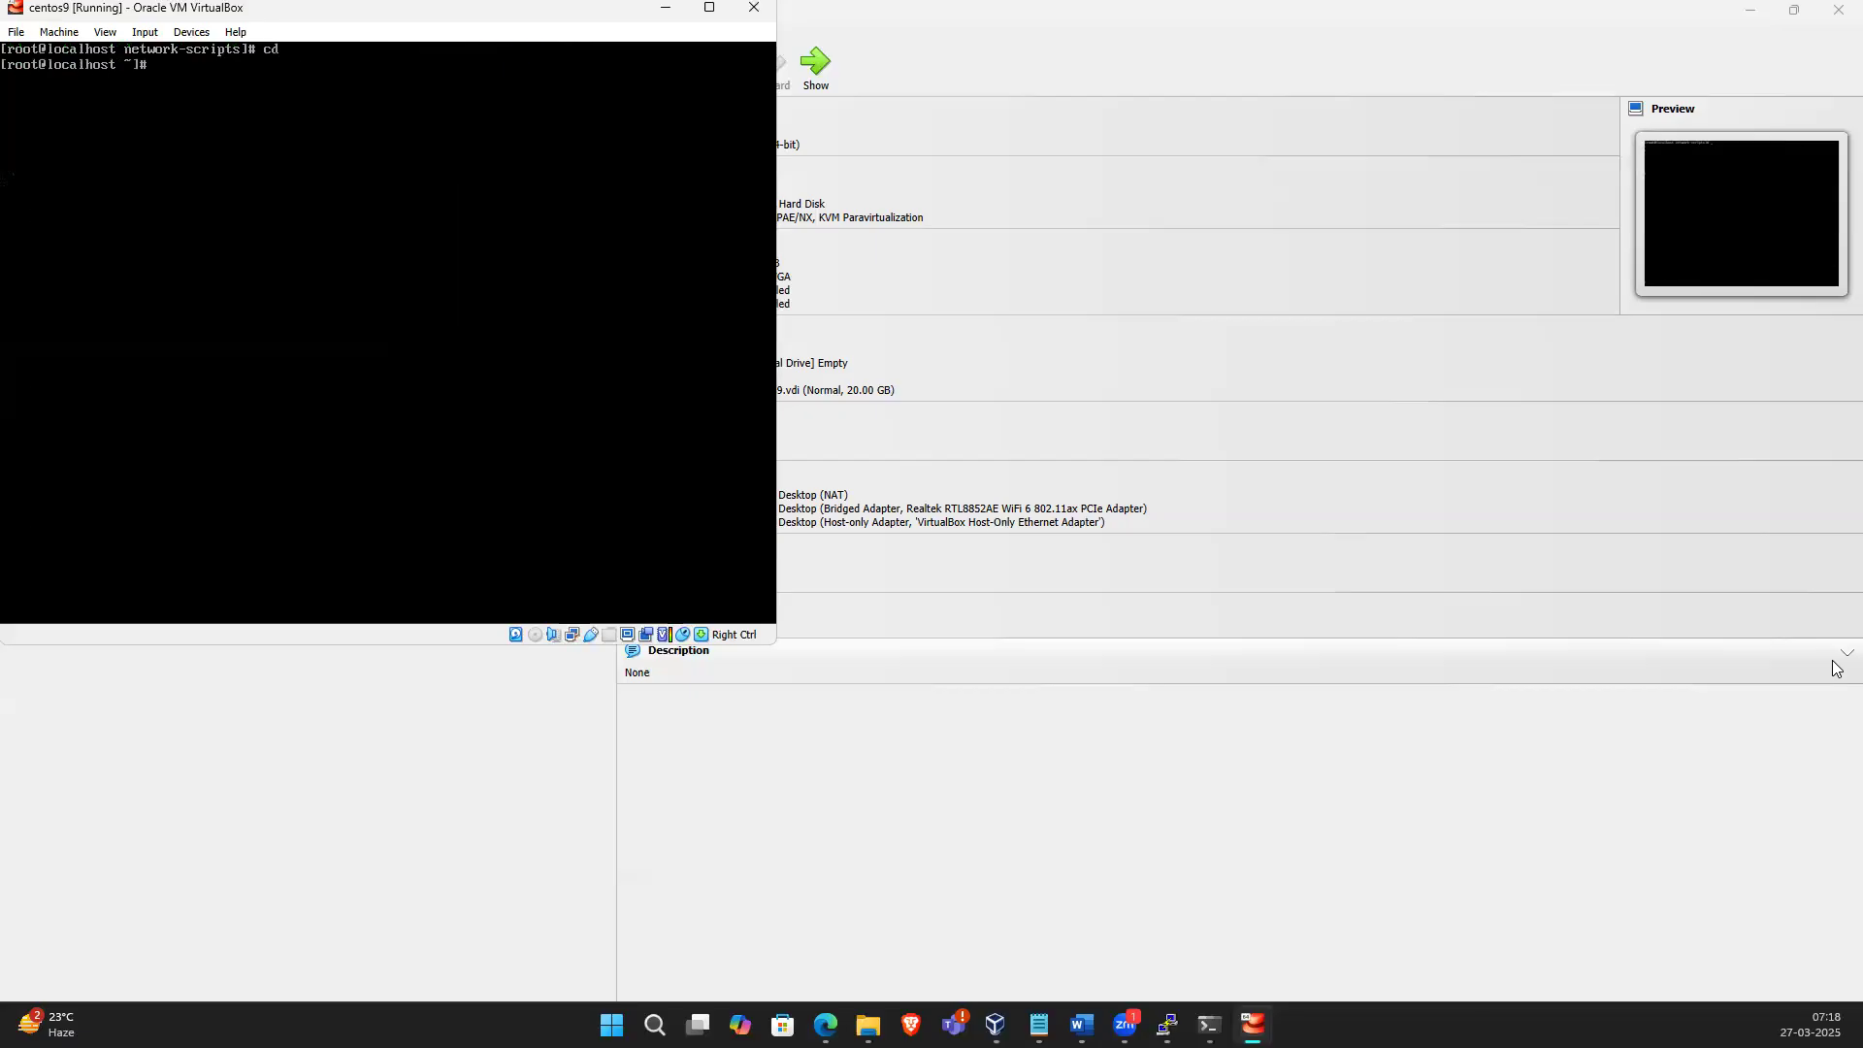
key("ctrl+l")
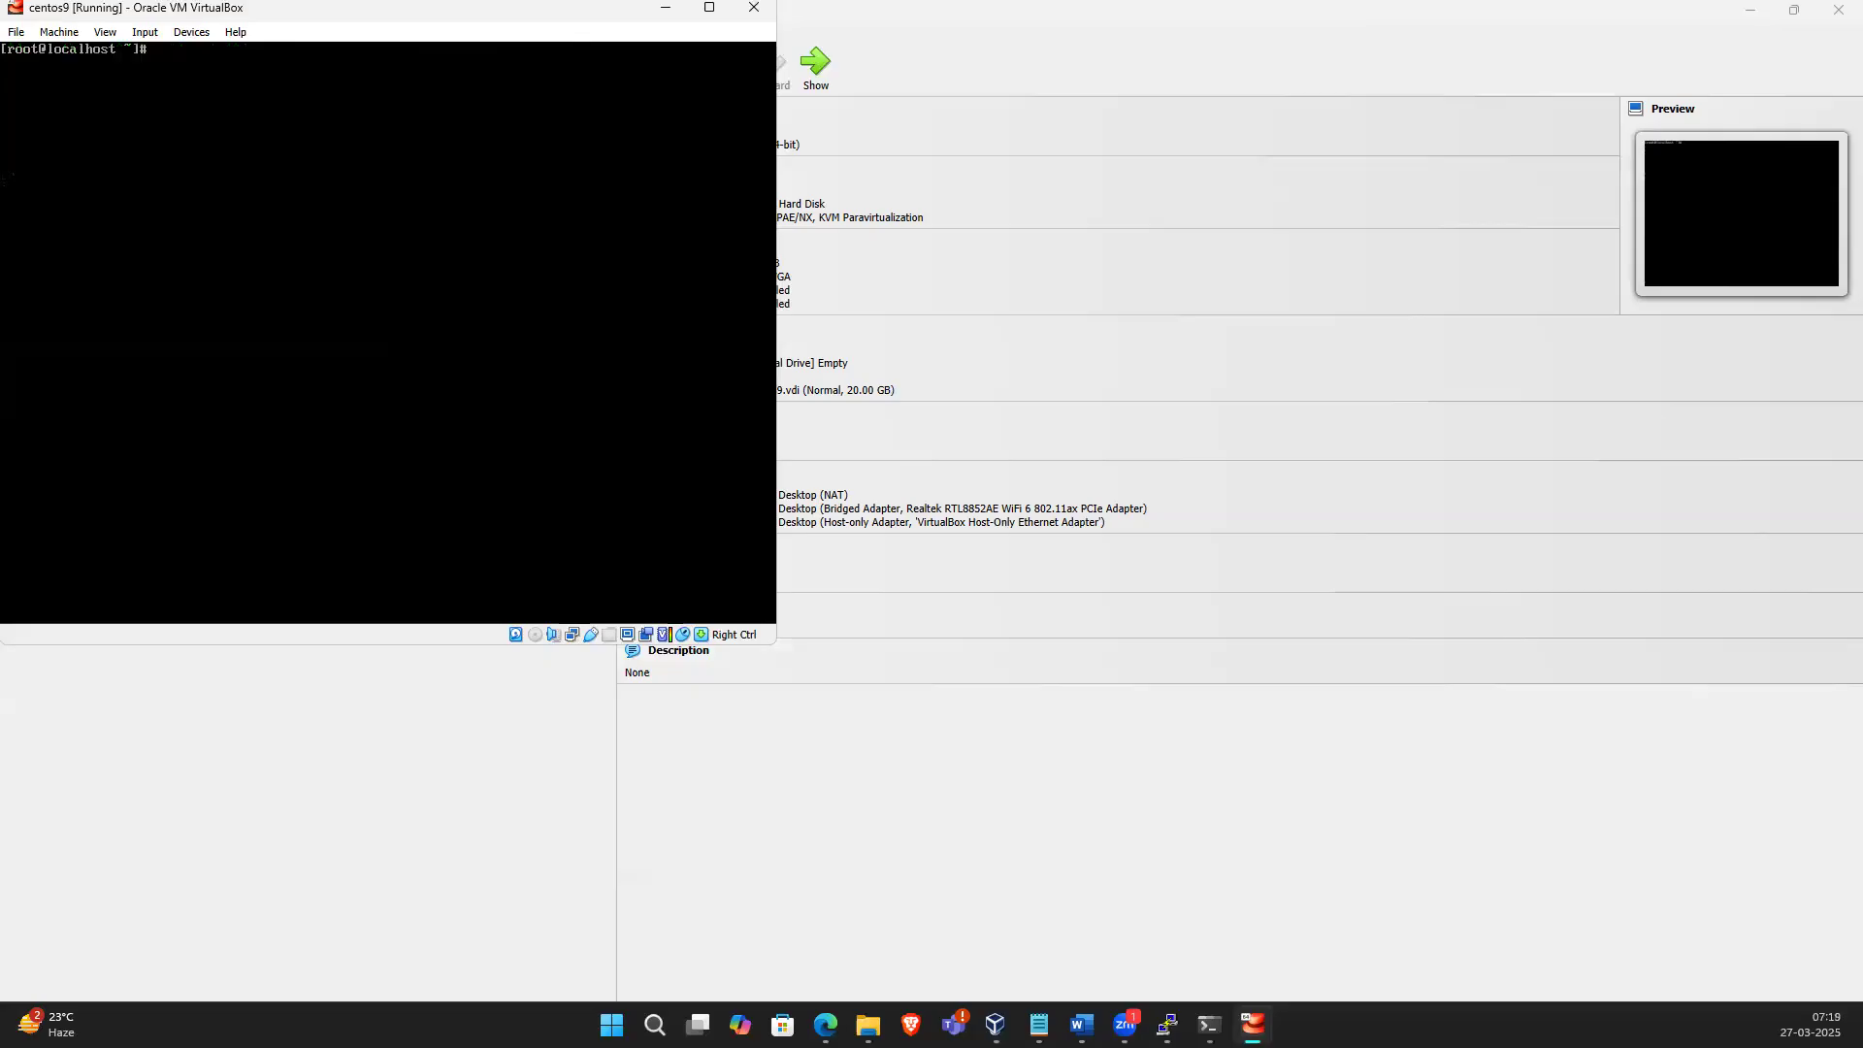
type("ip")
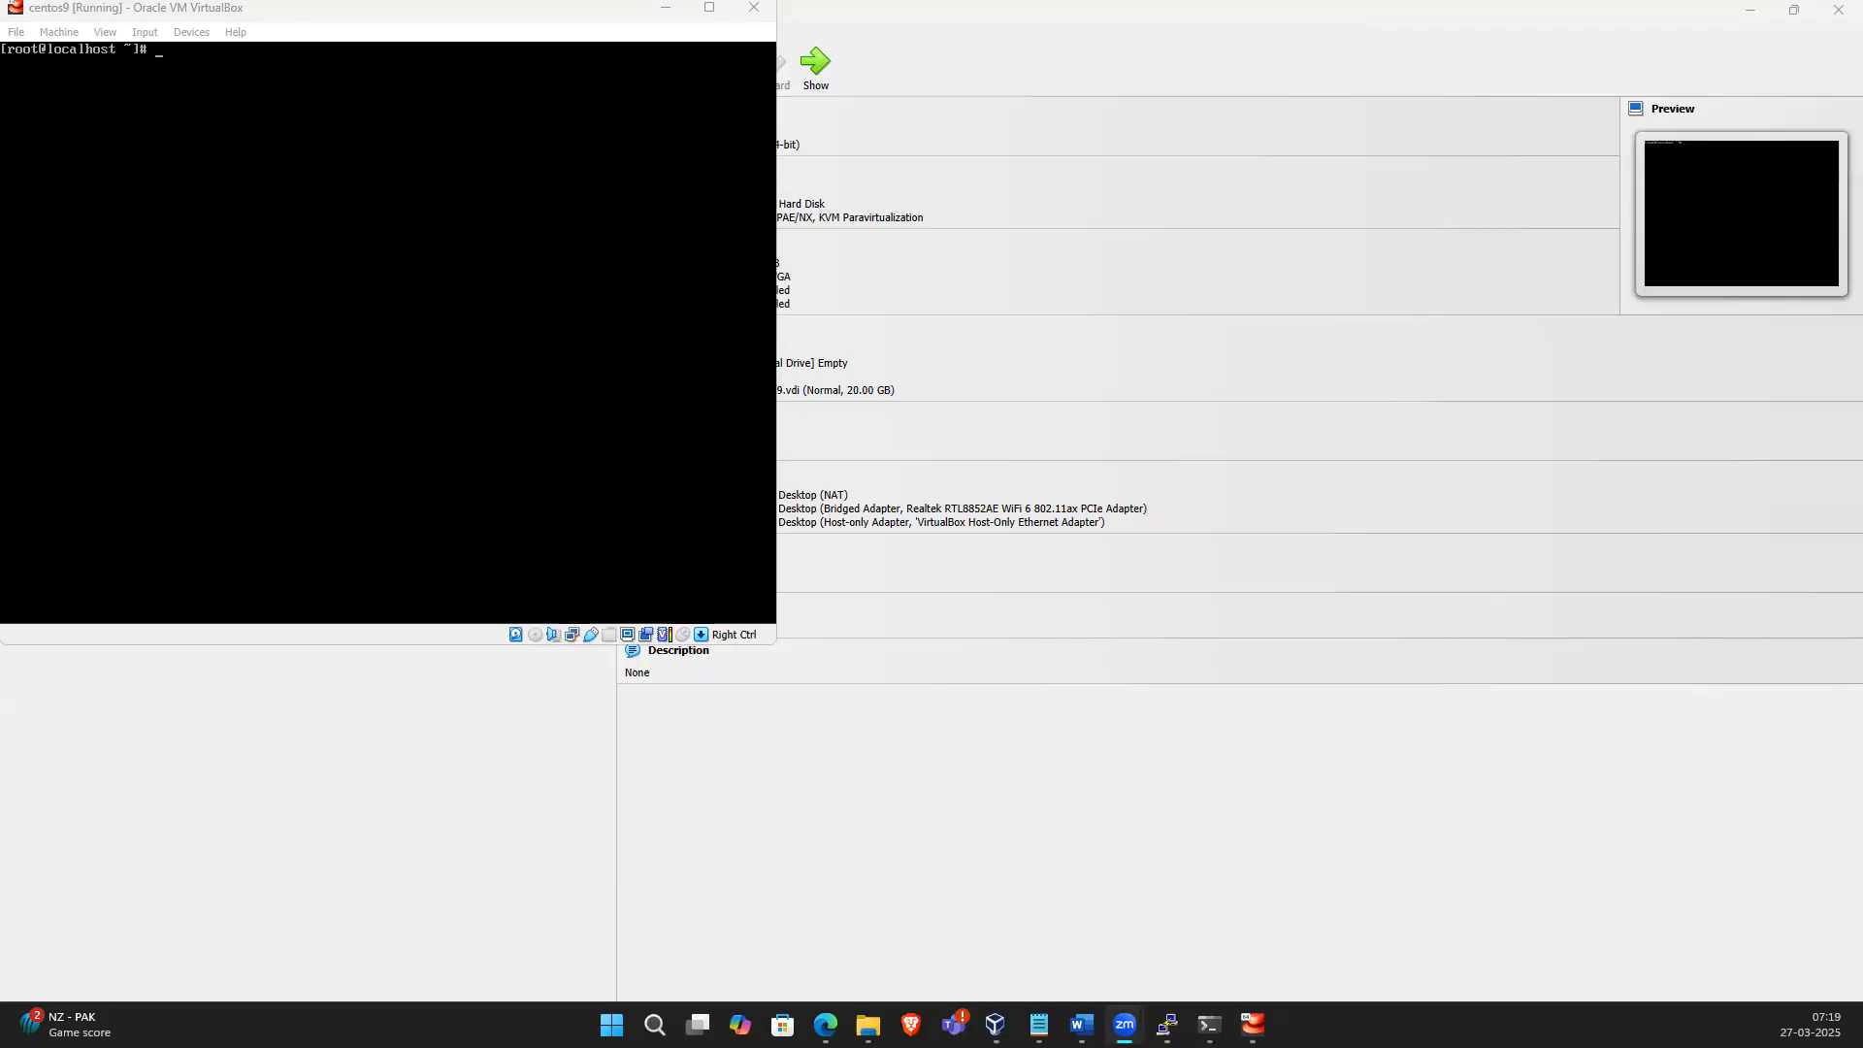
key("alt+Tab")
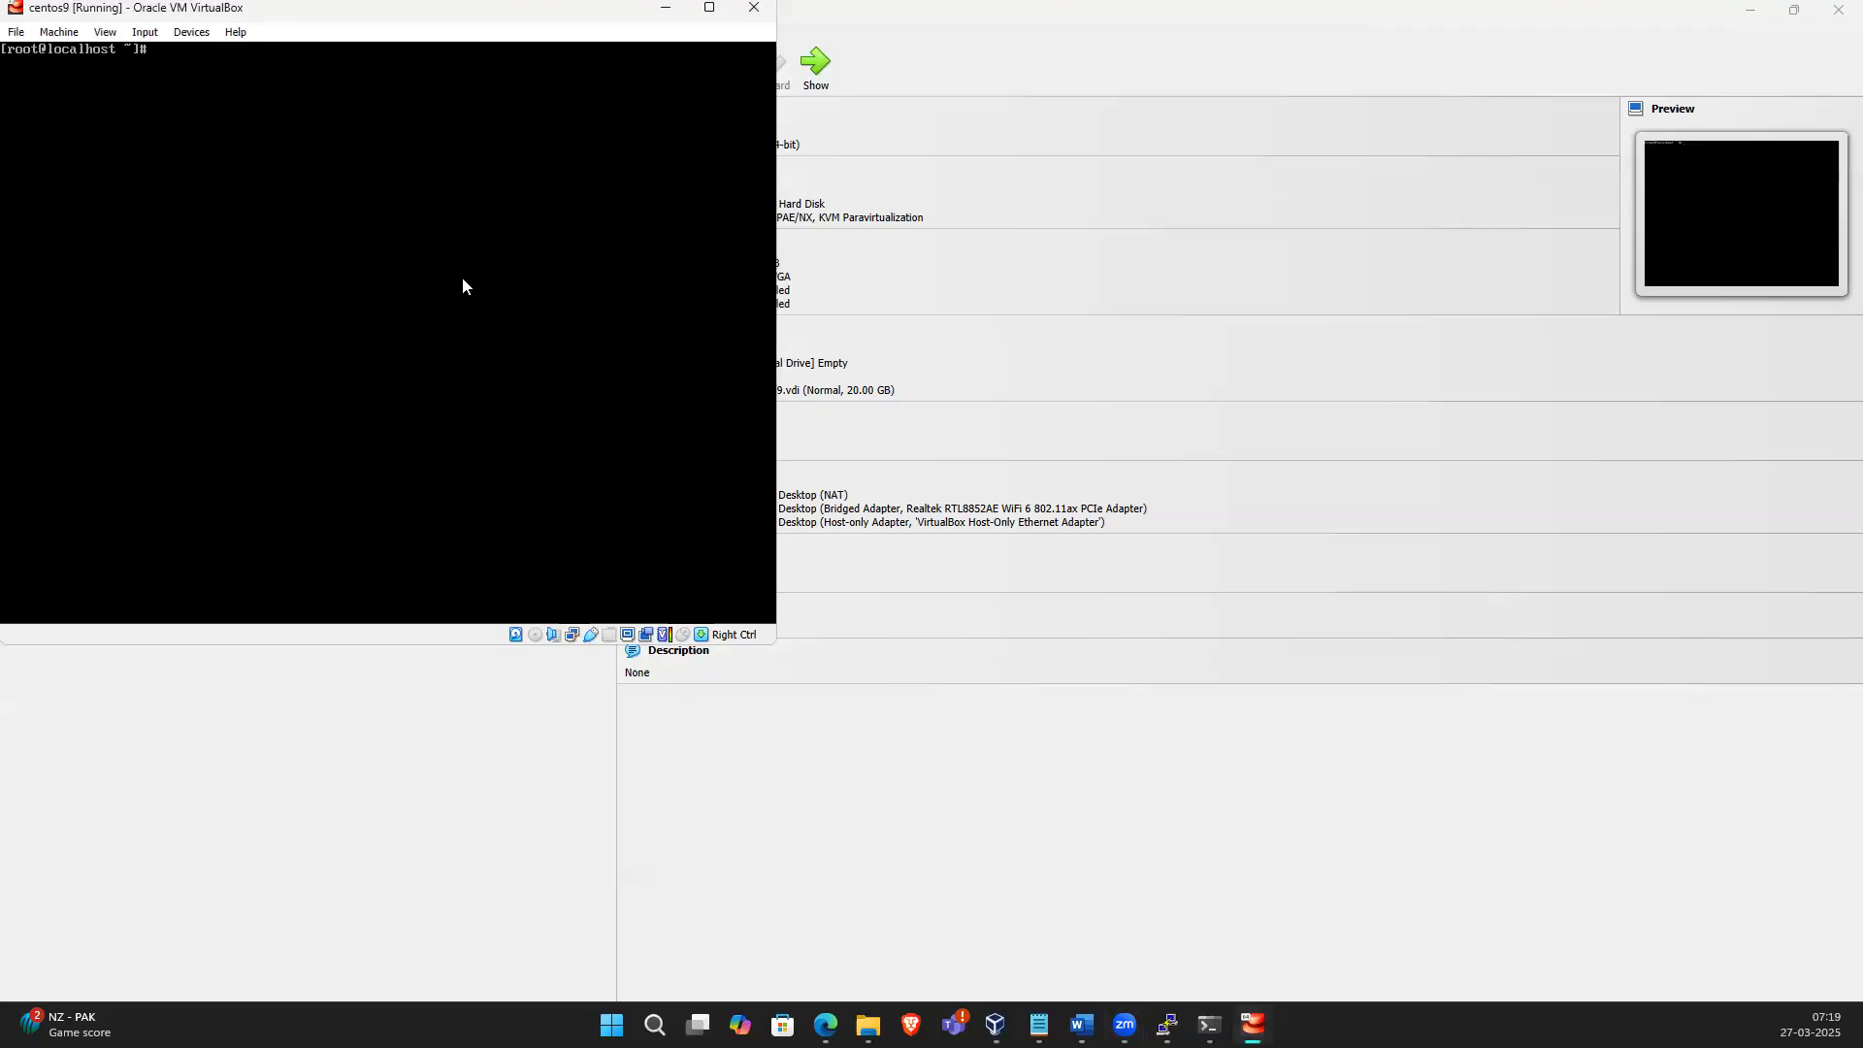
type("i")
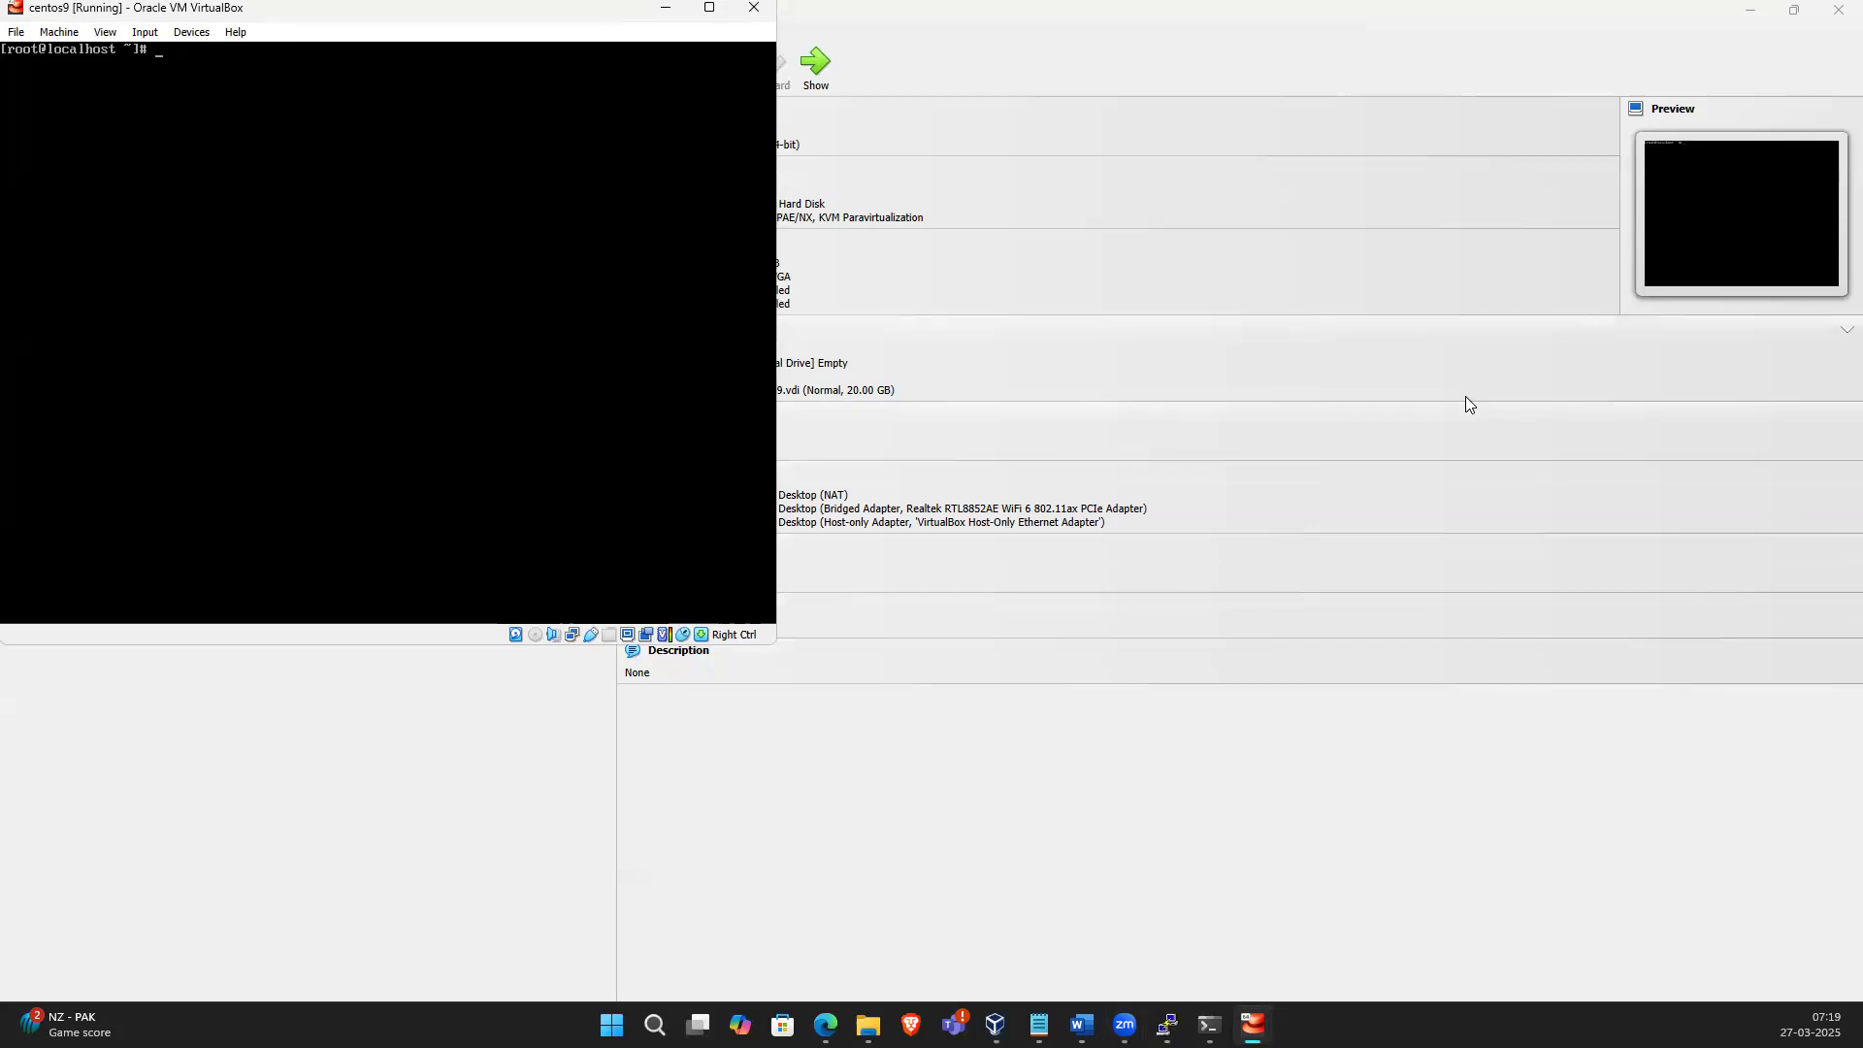
type("nit0")
key("Return")
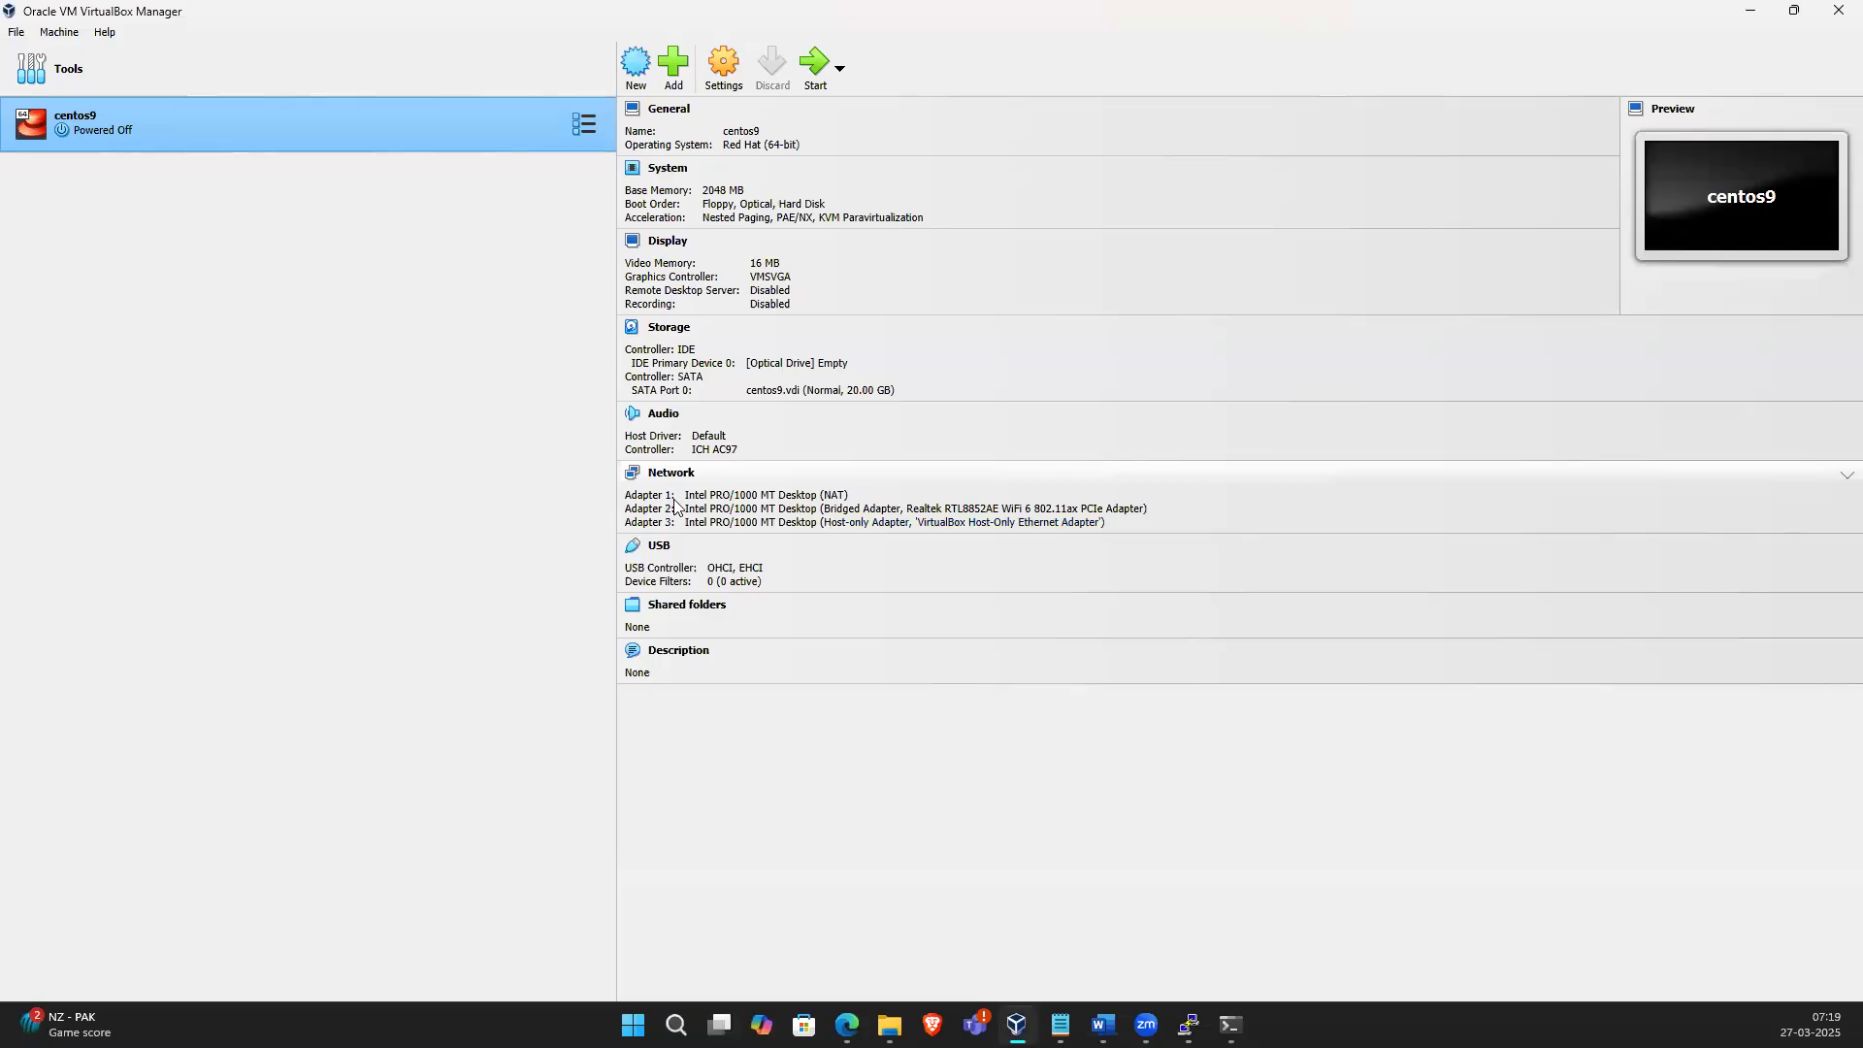
Open the VM's network settings and check Adapter 3's host-only attachment and adapter name
left_click(706, 85)
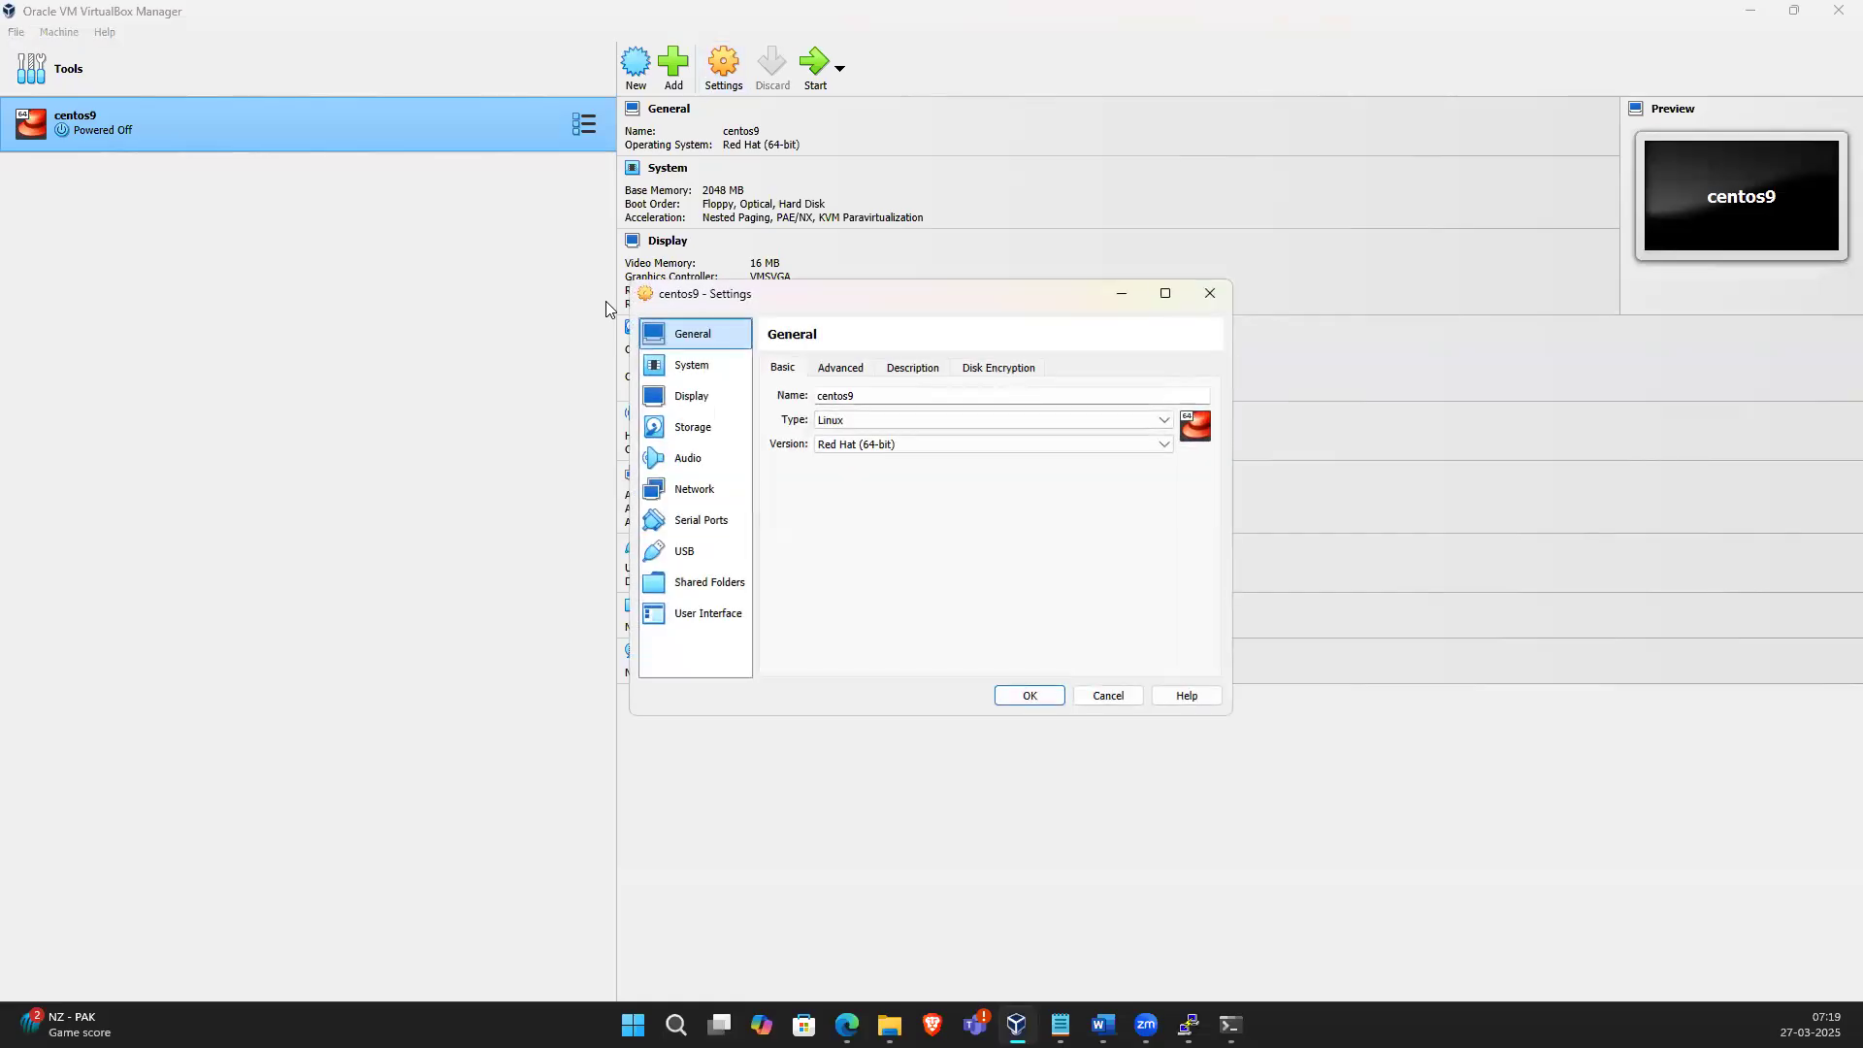
left_click(687, 503)
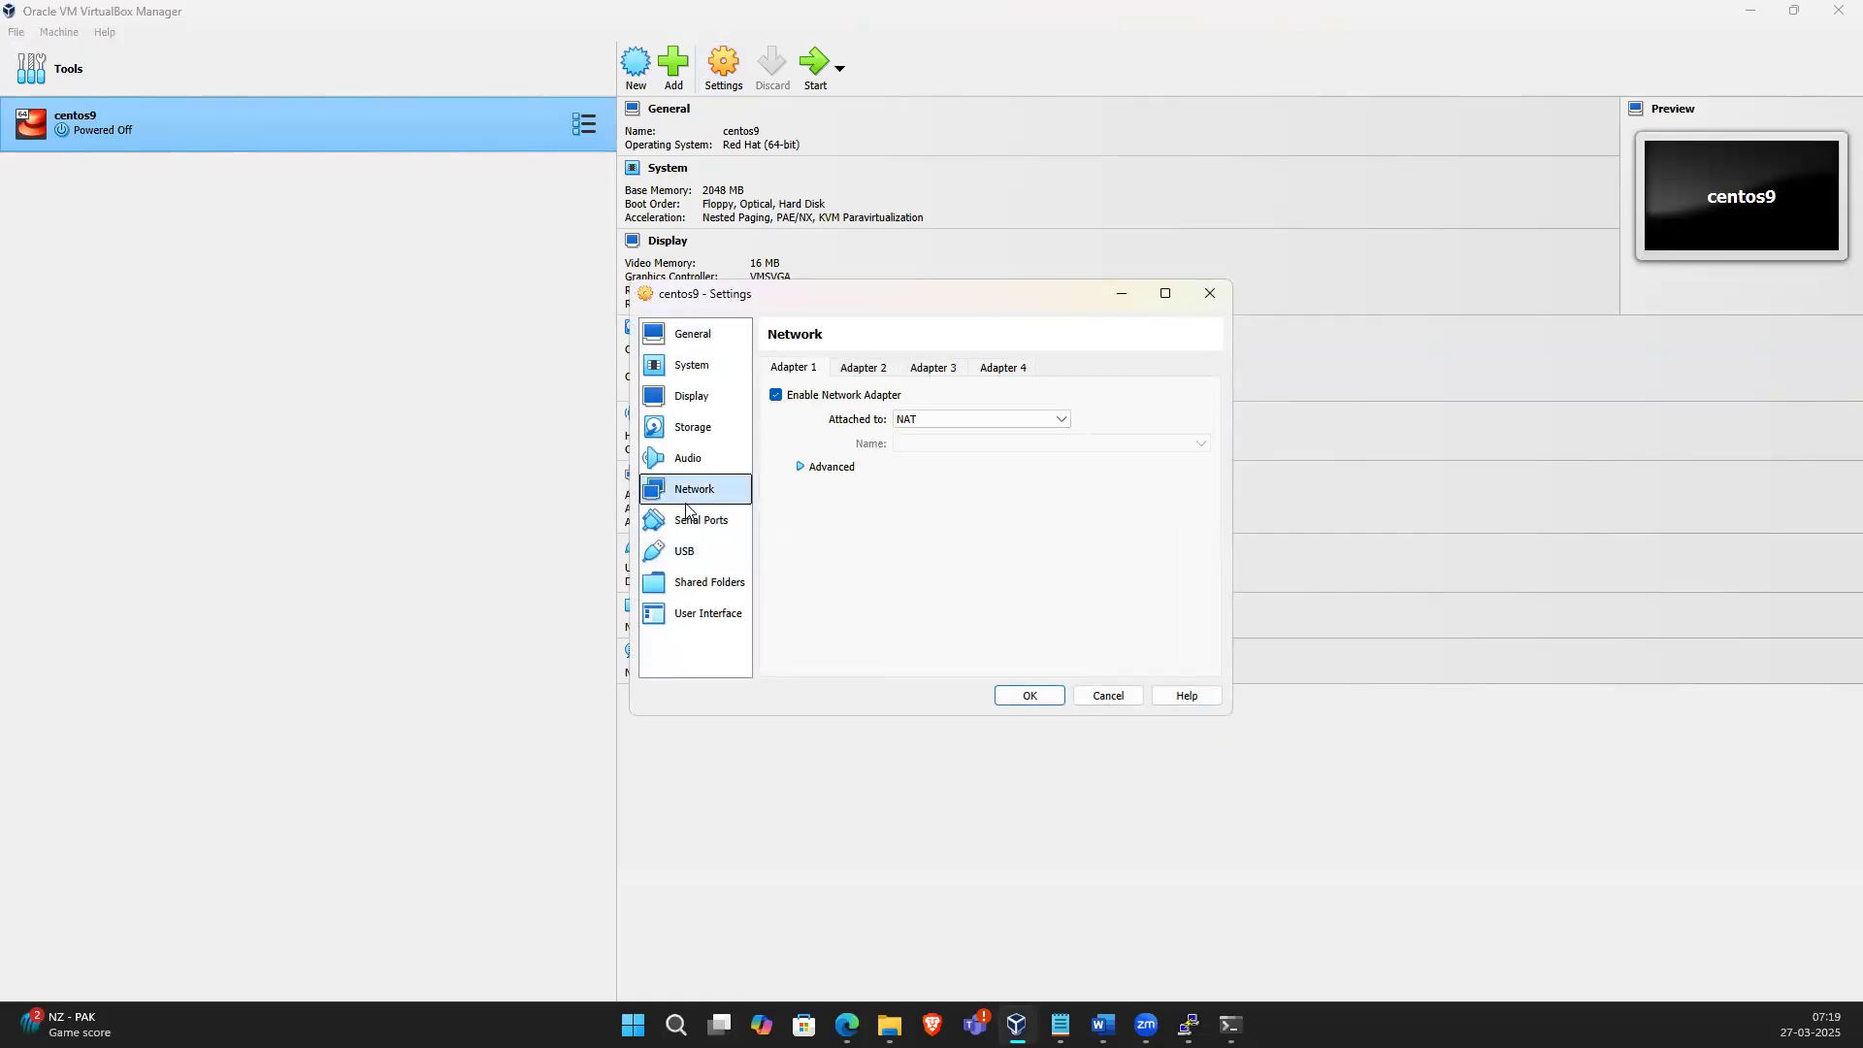
left_click(864, 368)
left_click(931, 370)
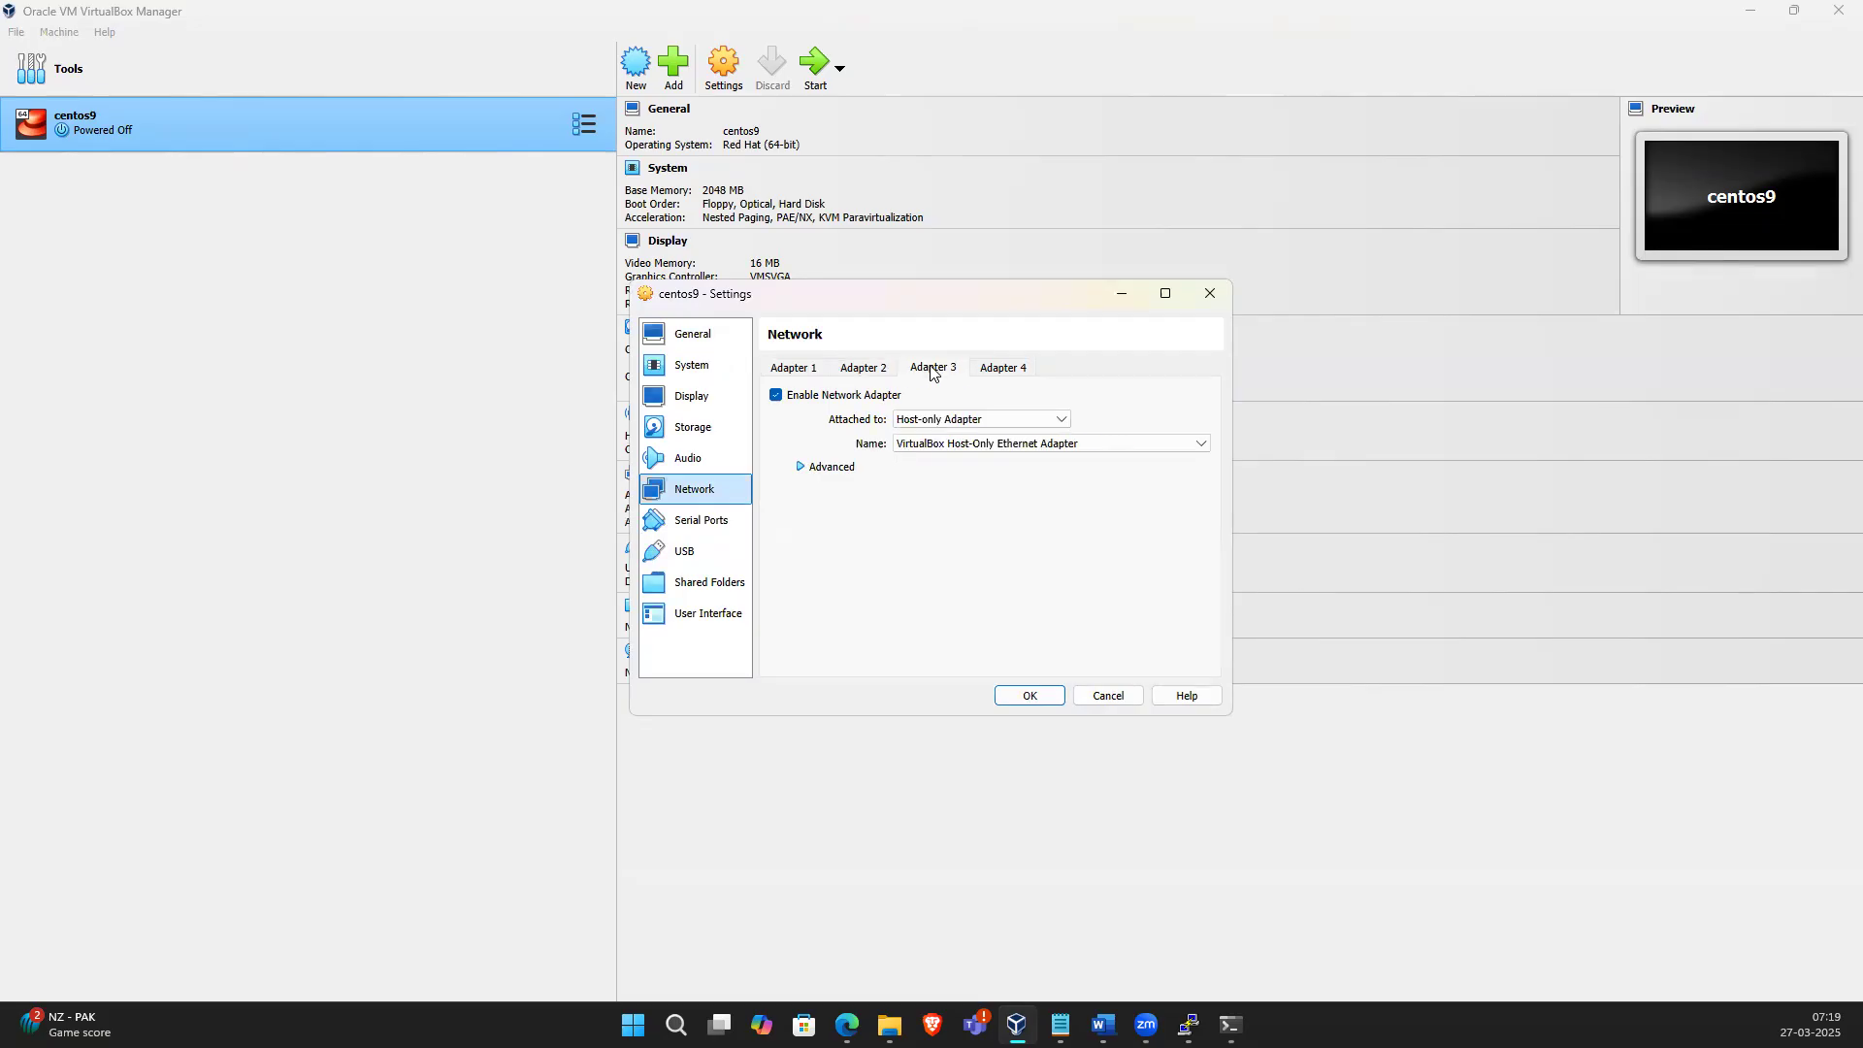
left_click(956, 418)
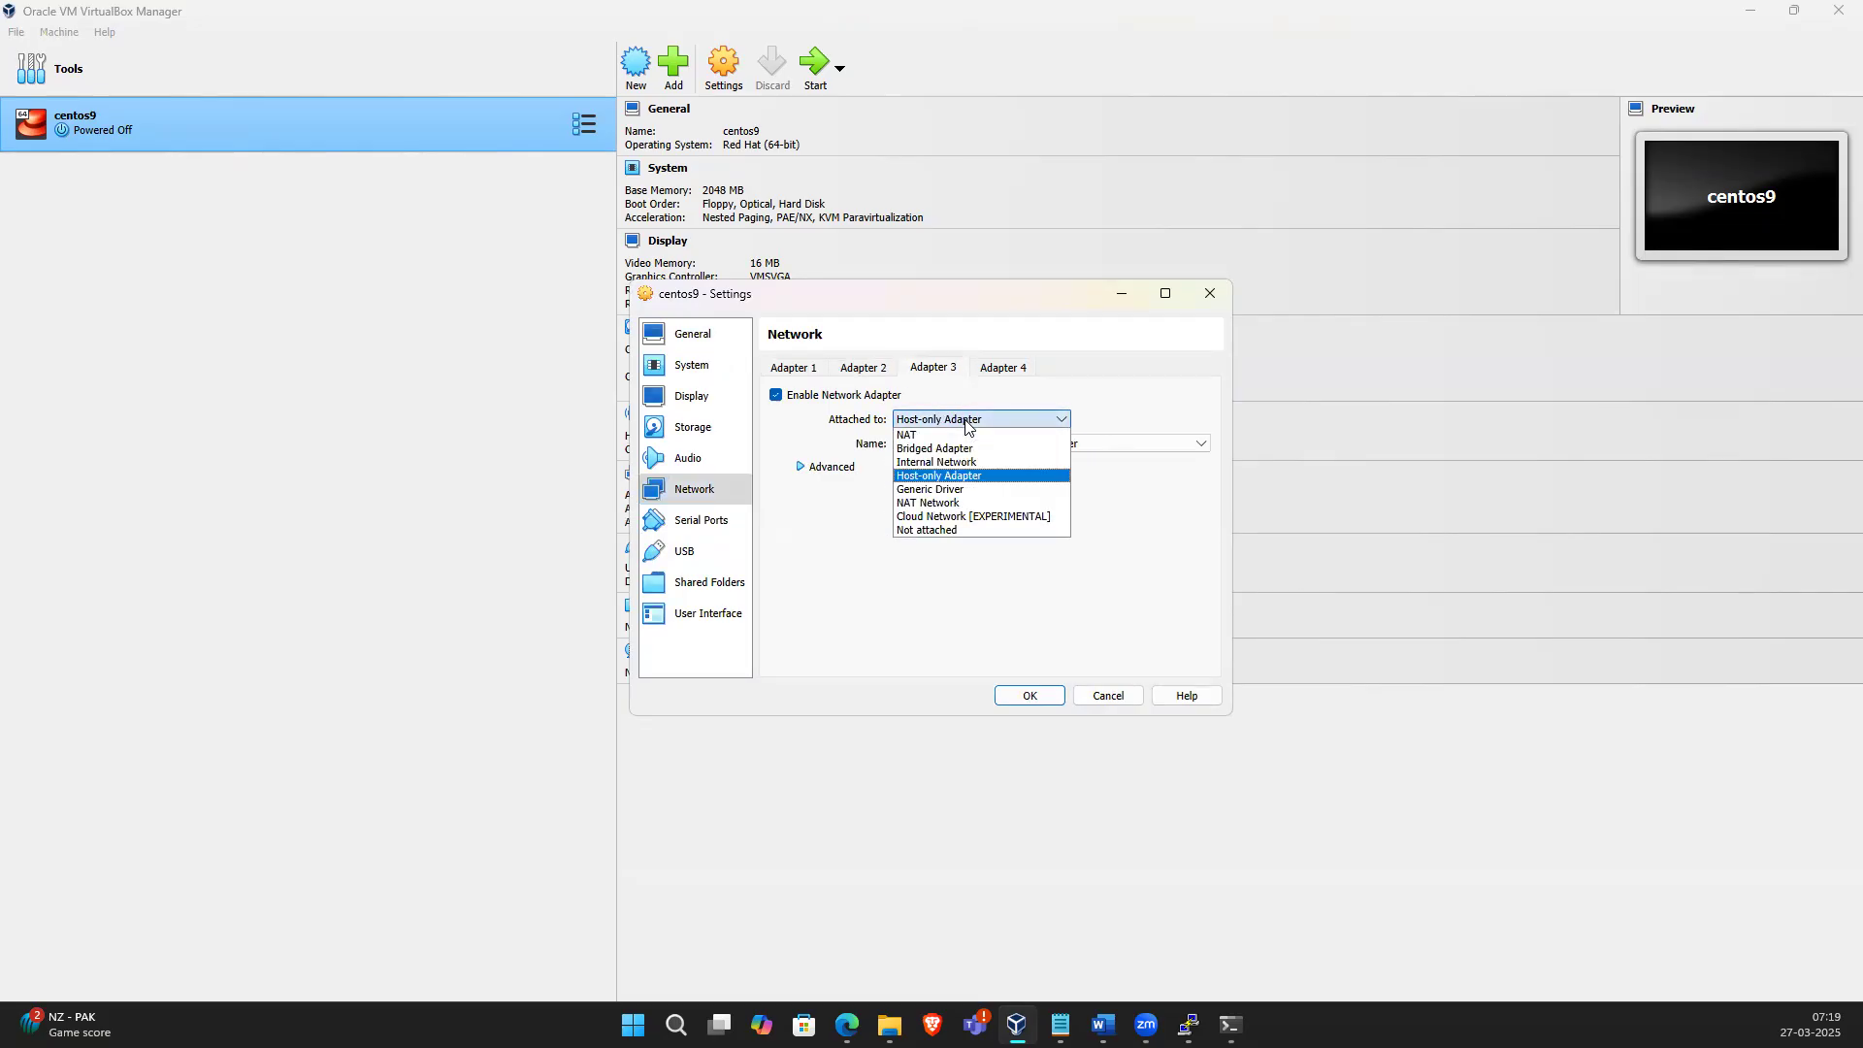
left_click(968, 478)
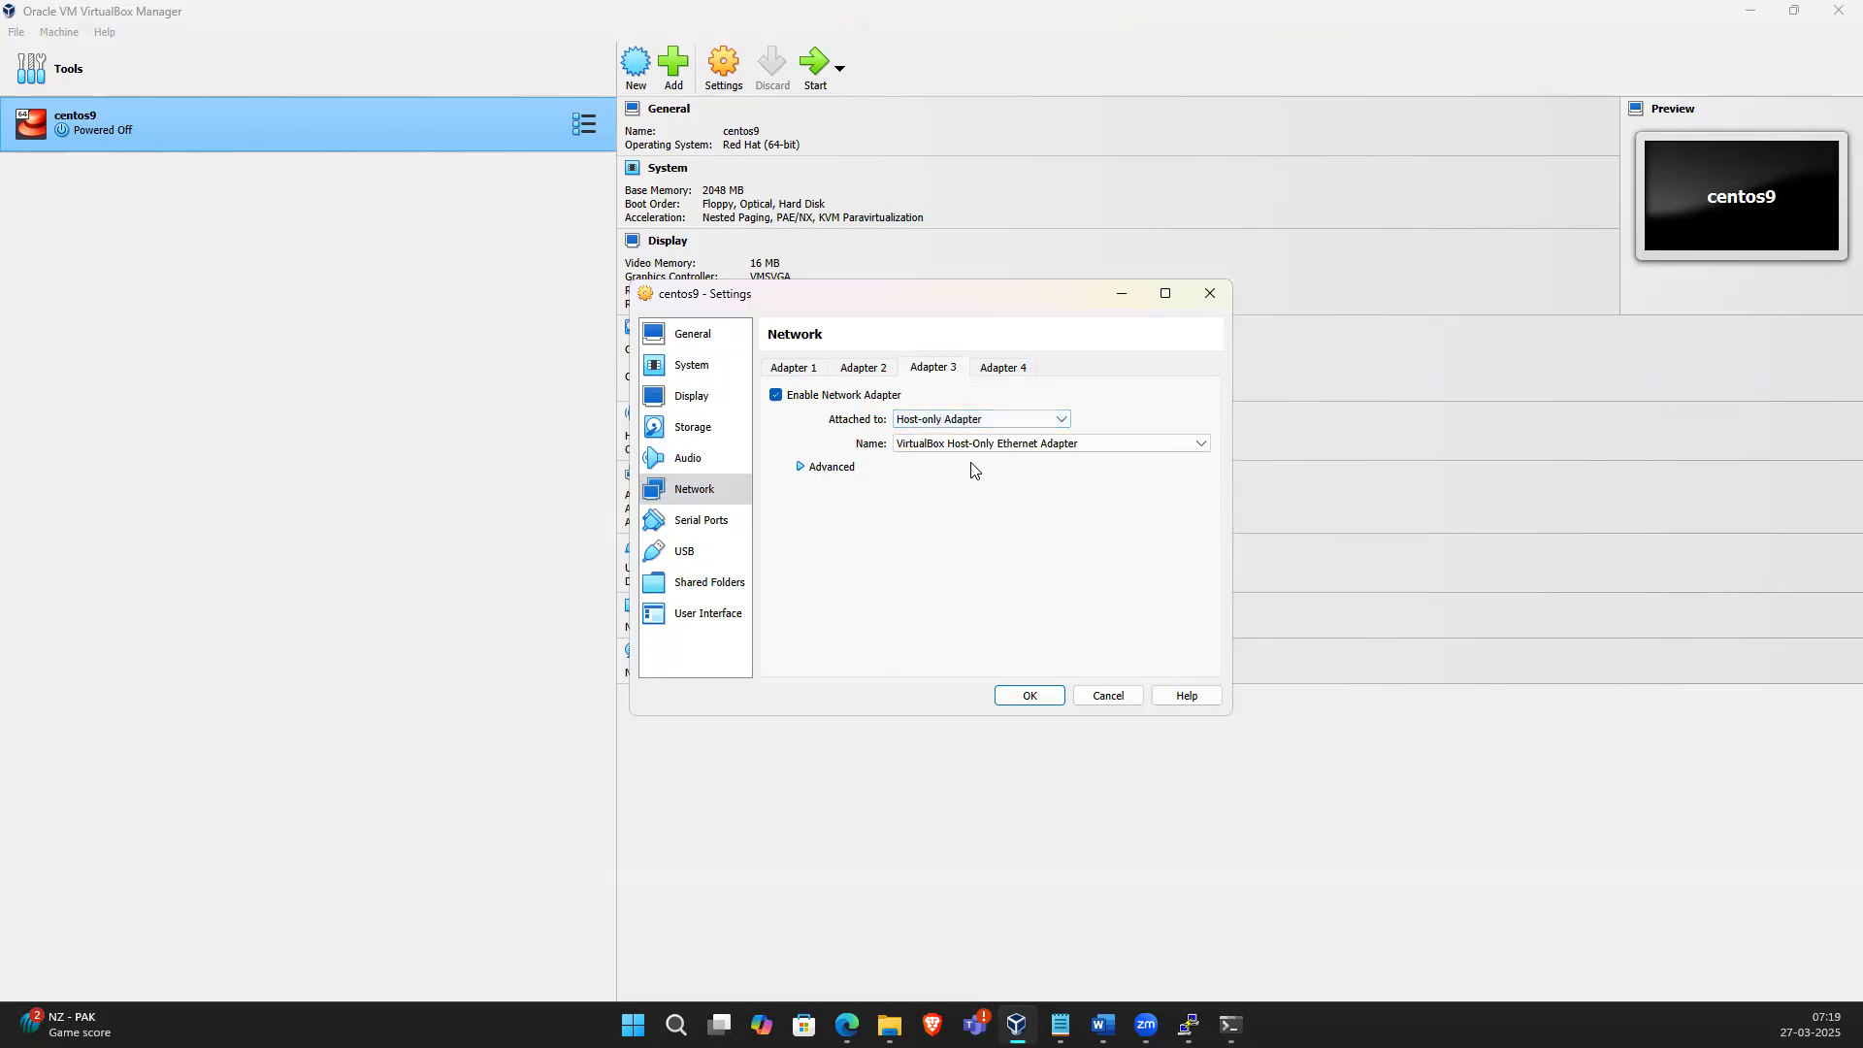
left_click(972, 447)
left_click(973, 458)
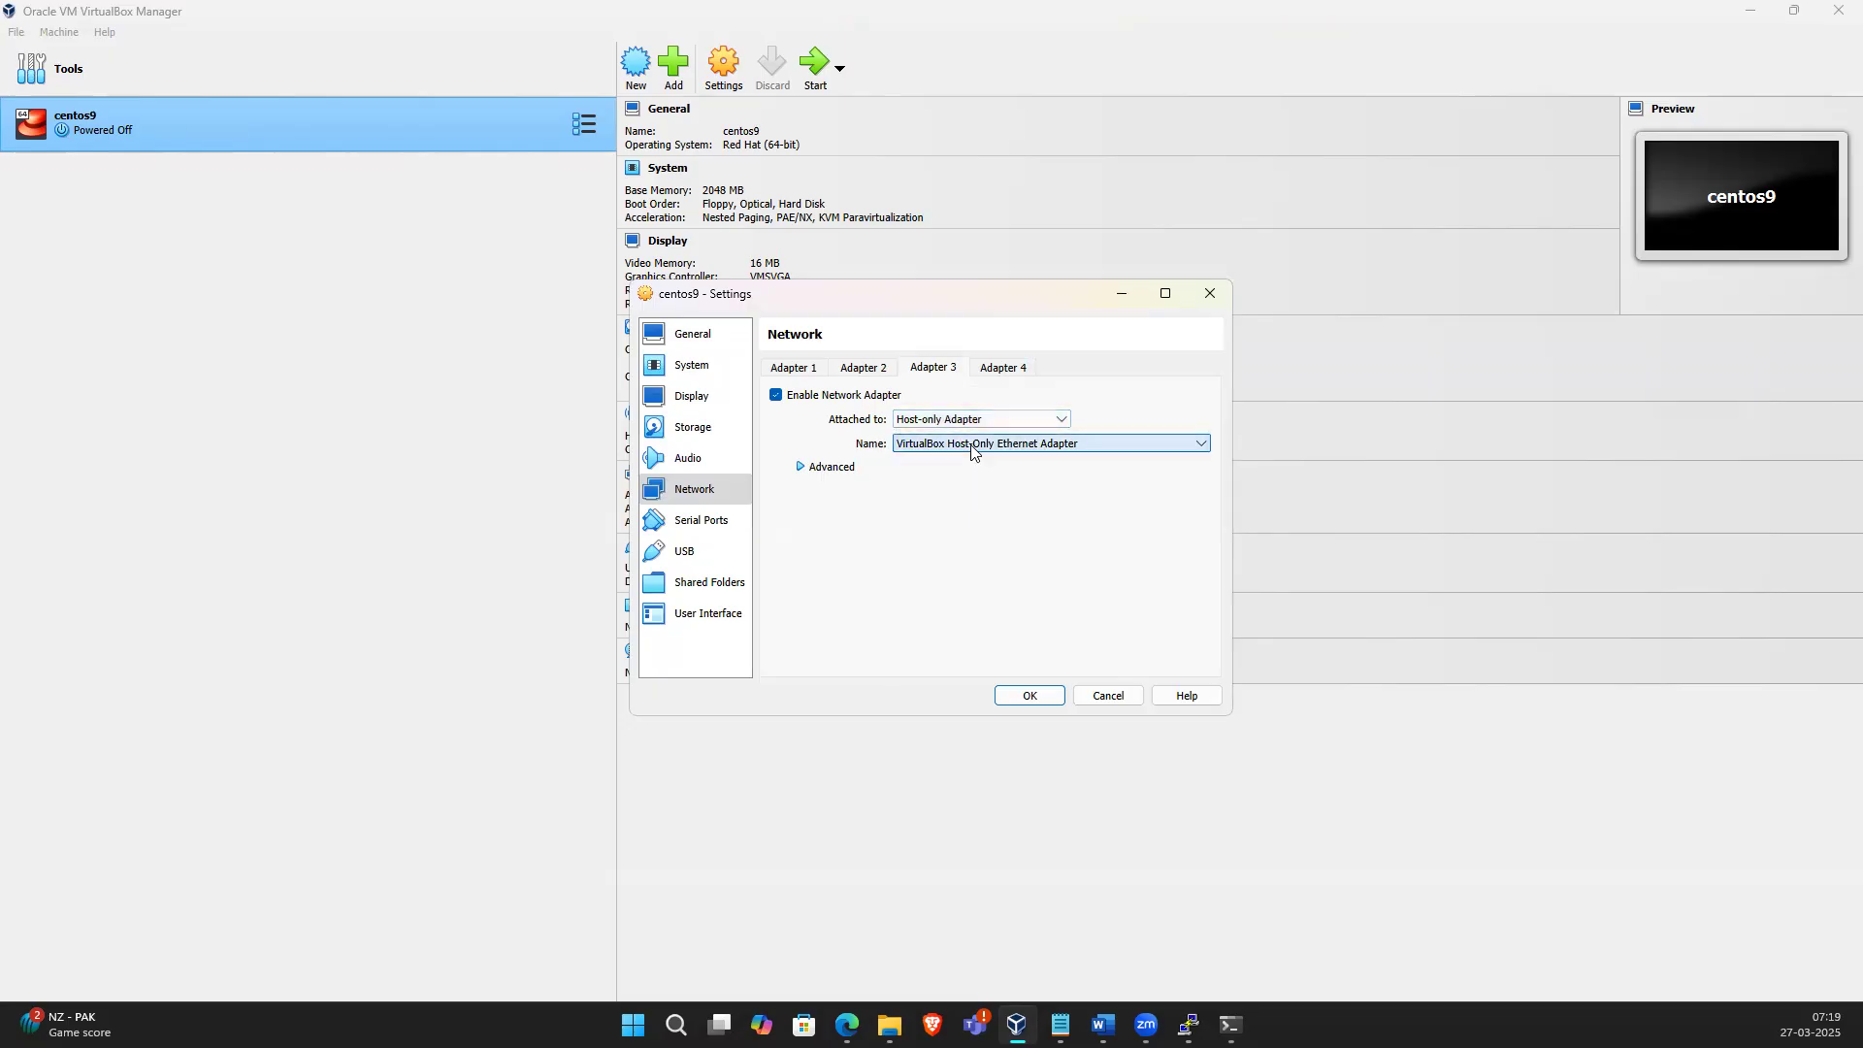
Check Adapter 2's bridged and Adapter 1's NAT settings, close Settings with OK, and start the VM
left_click(861, 374)
left_click(904, 446)
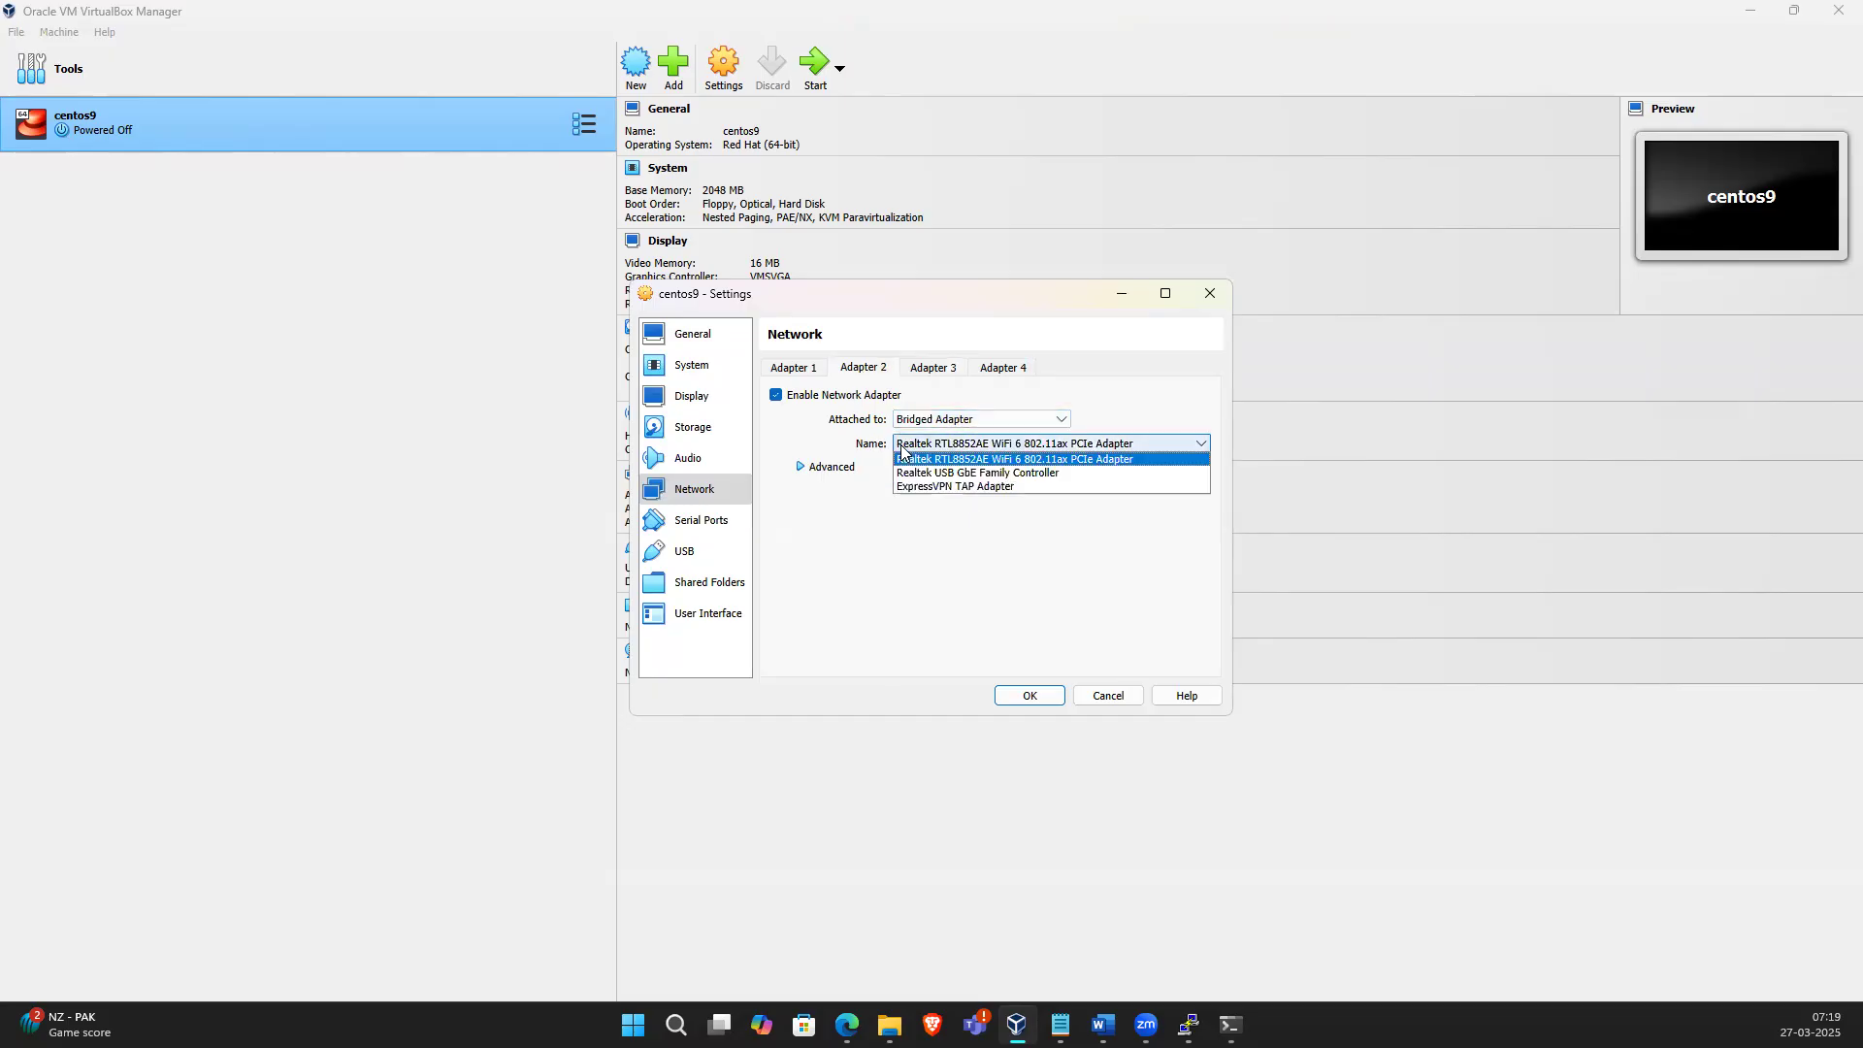
left_click(908, 579)
left_click(792, 367)
left_click(922, 420)
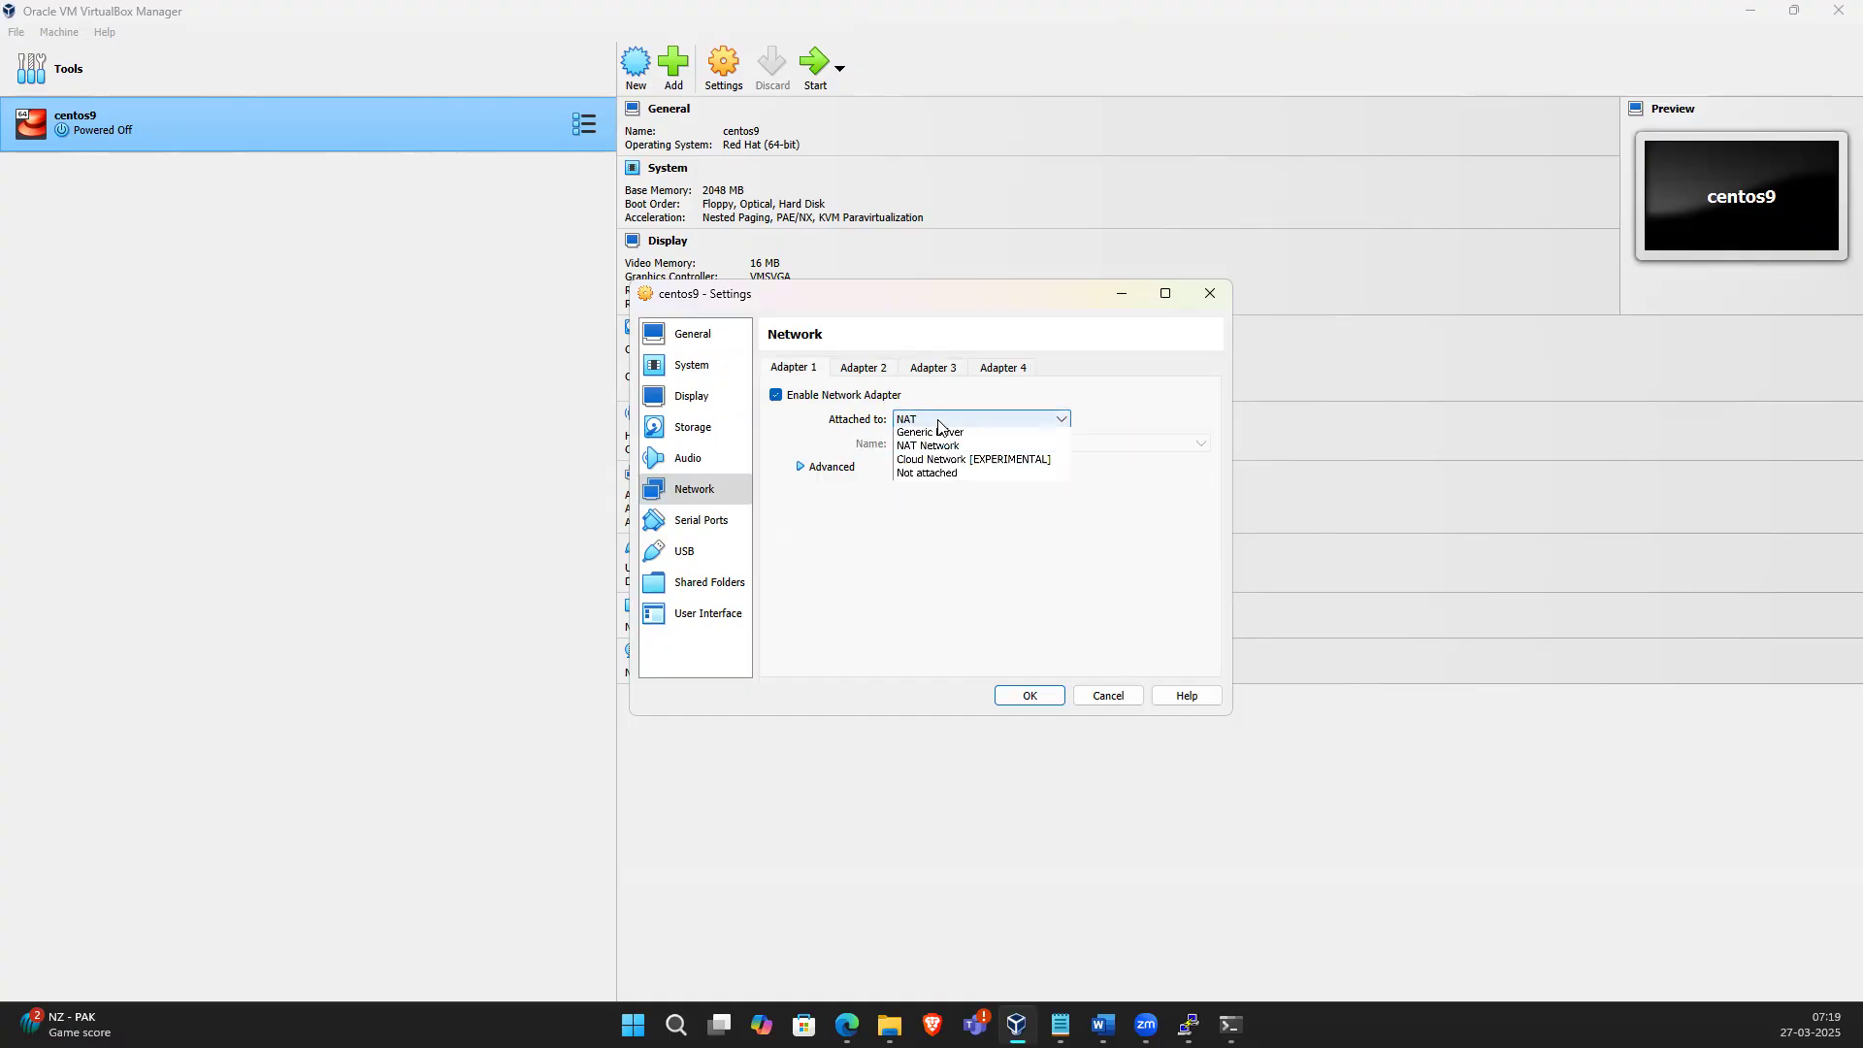
left_click(931, 435)
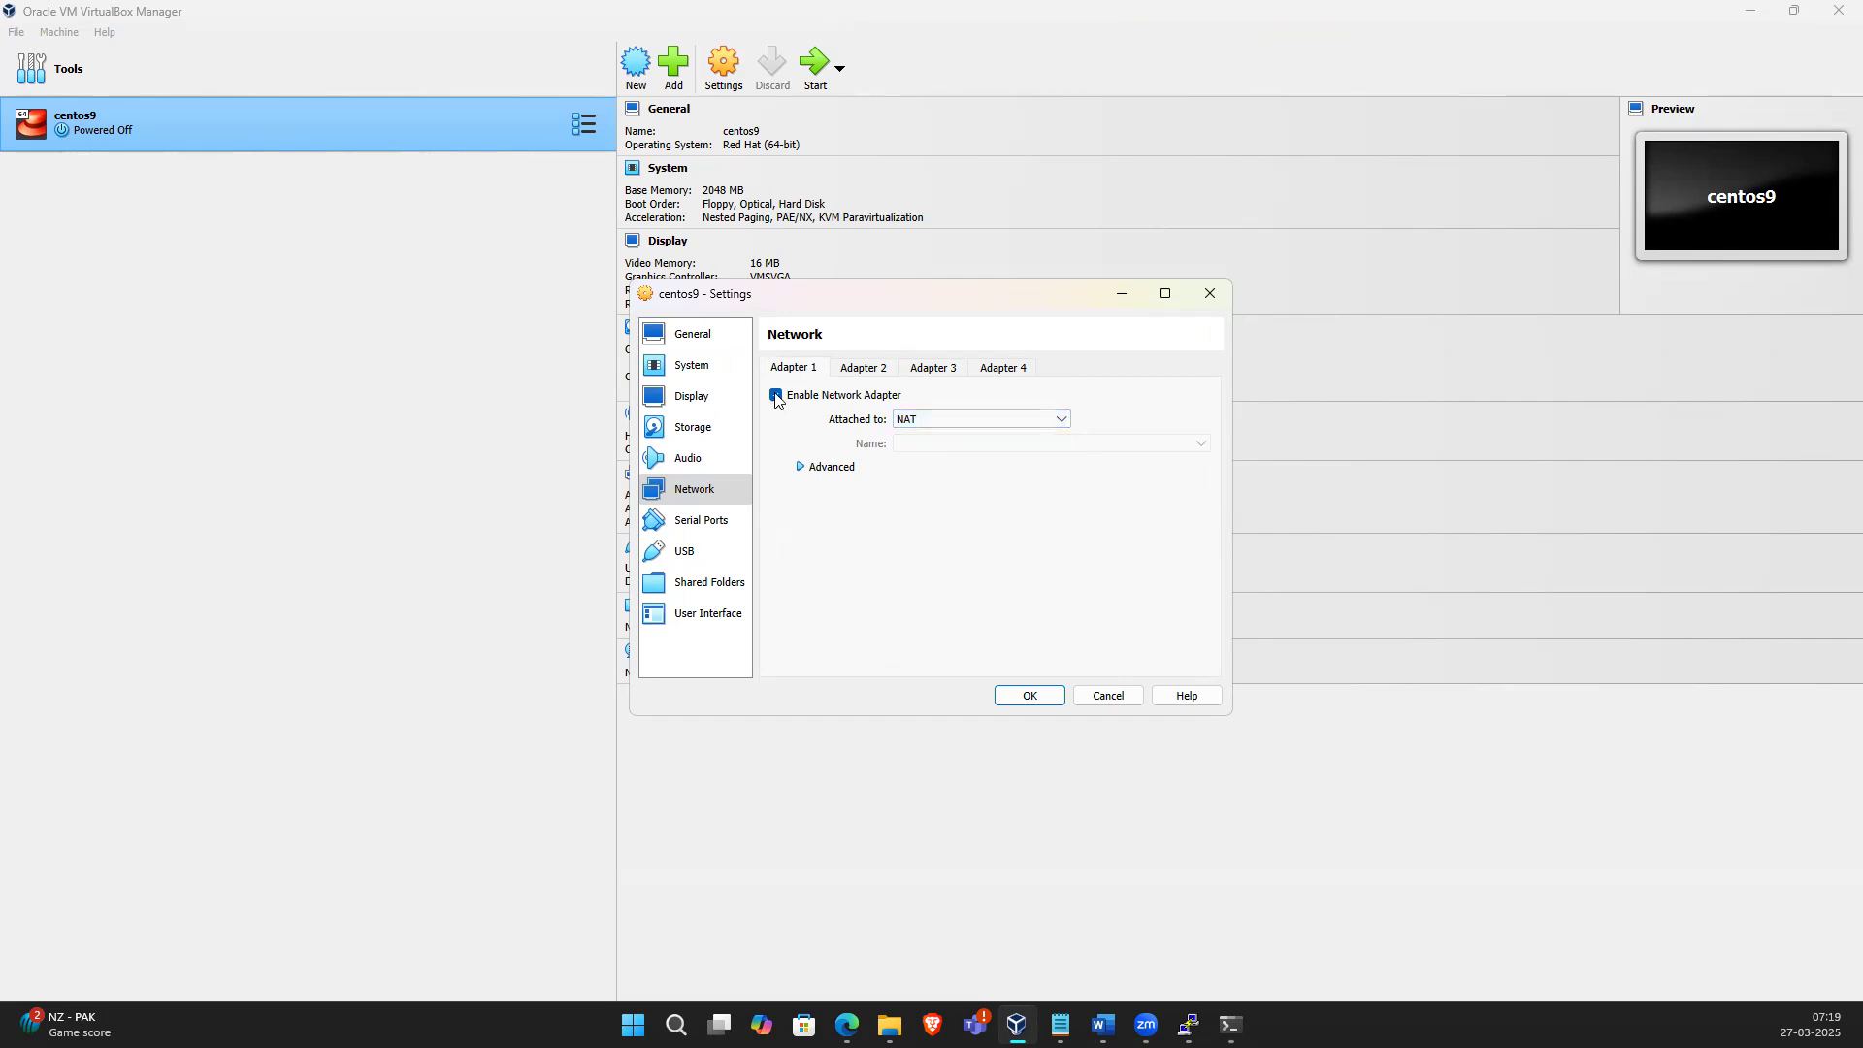
left_click(1030, 696)
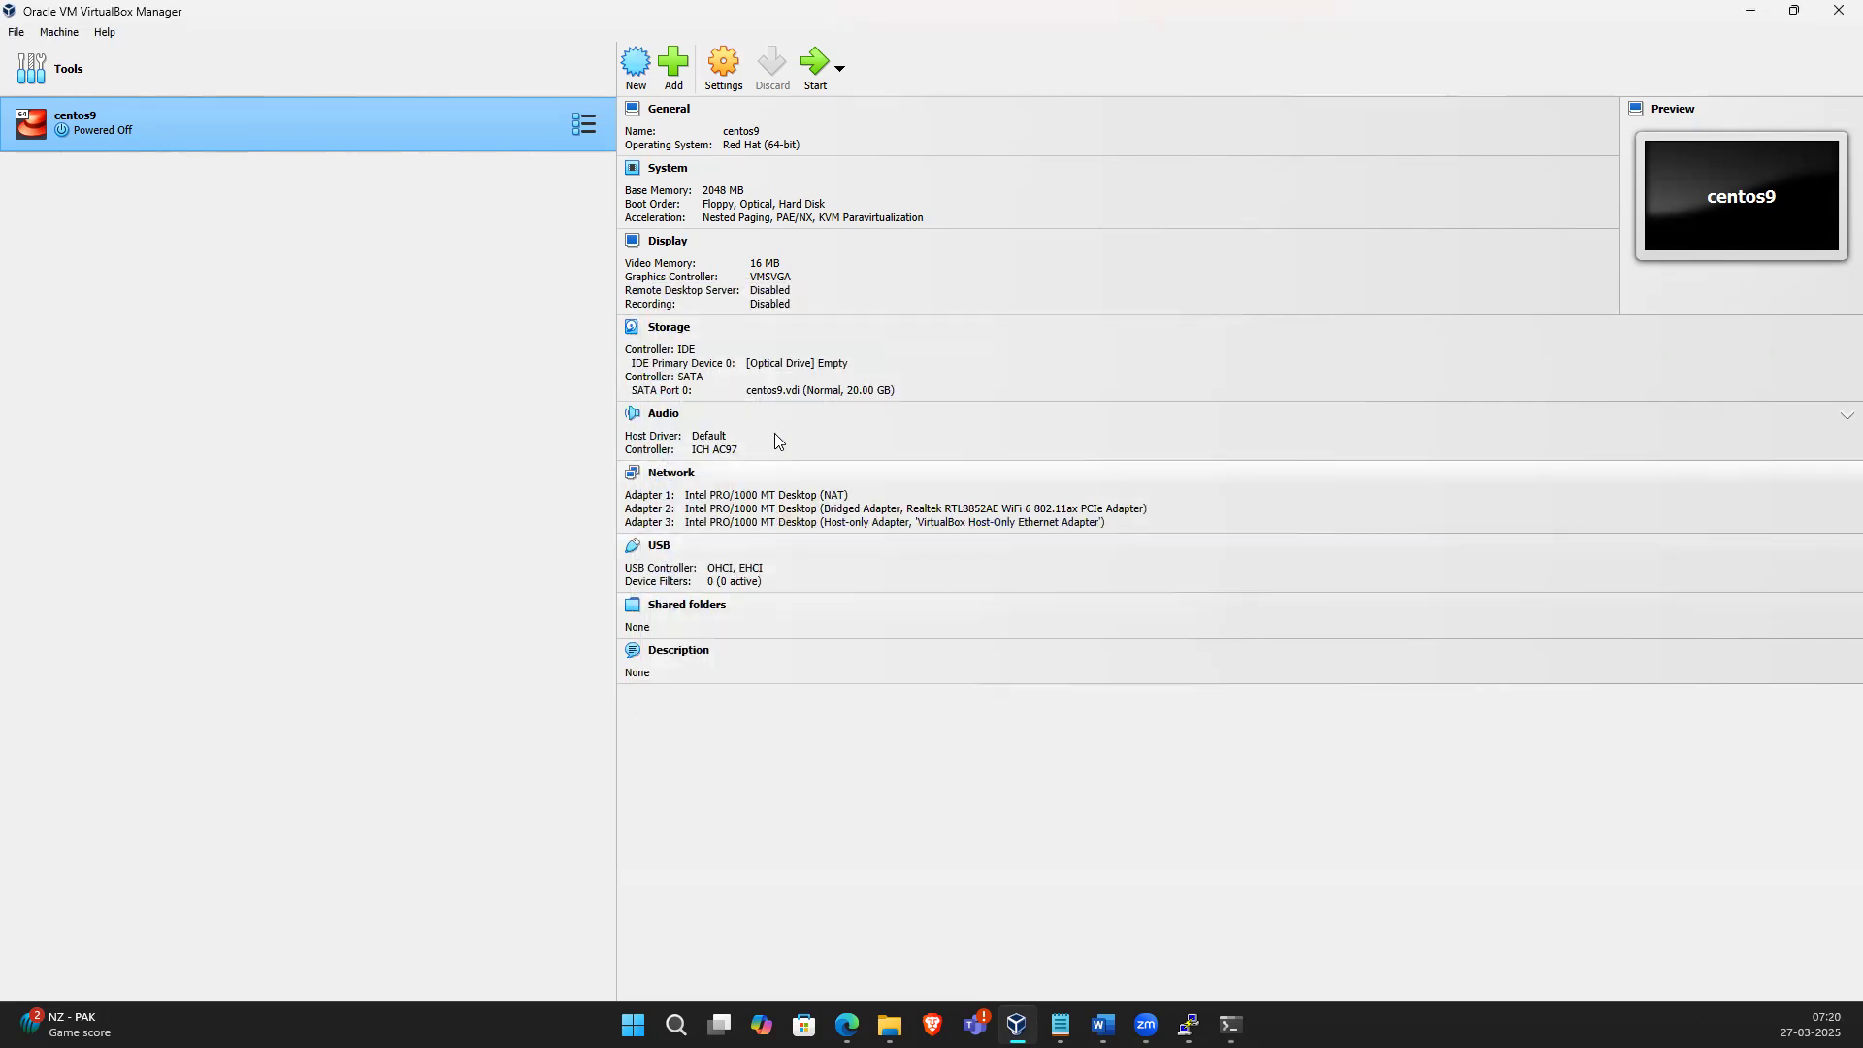
left_click(821, 70)
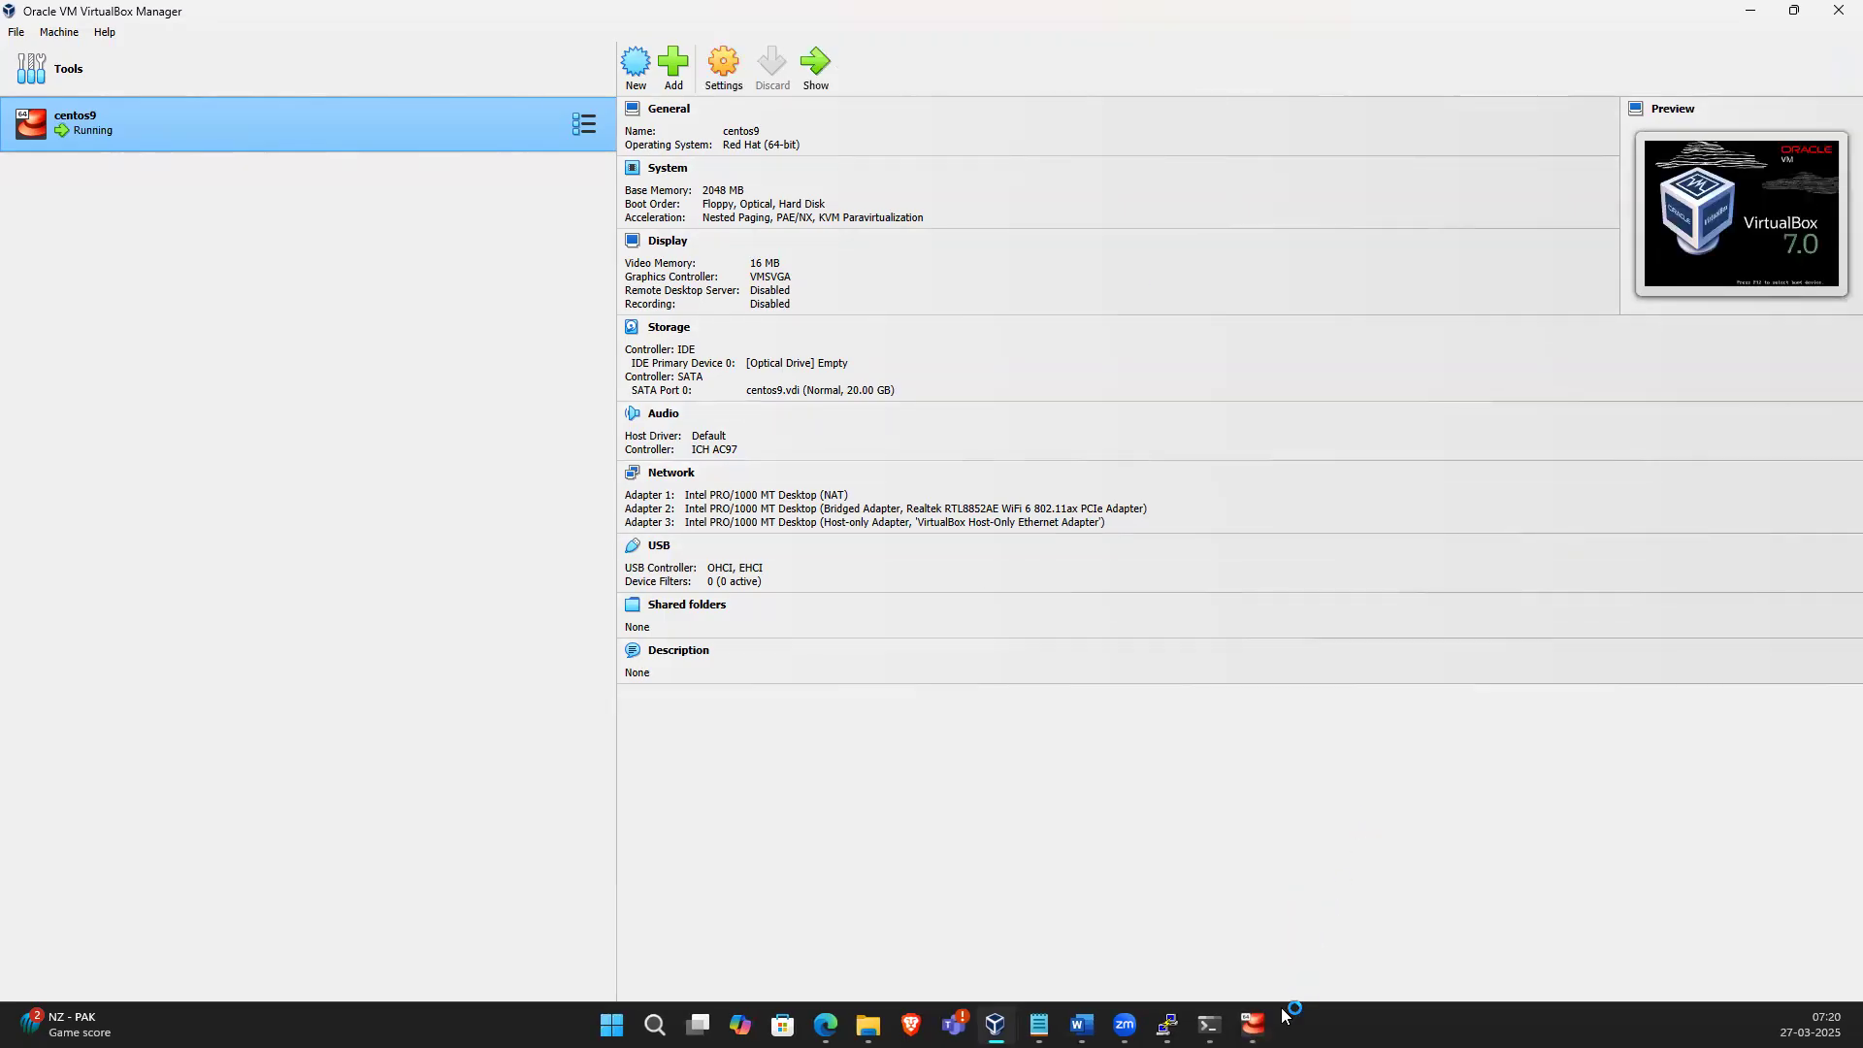
Bring up the VM window, dismiss its notifications, log in as root and list the network interfaces with ip a
left_click(1253, 1025)
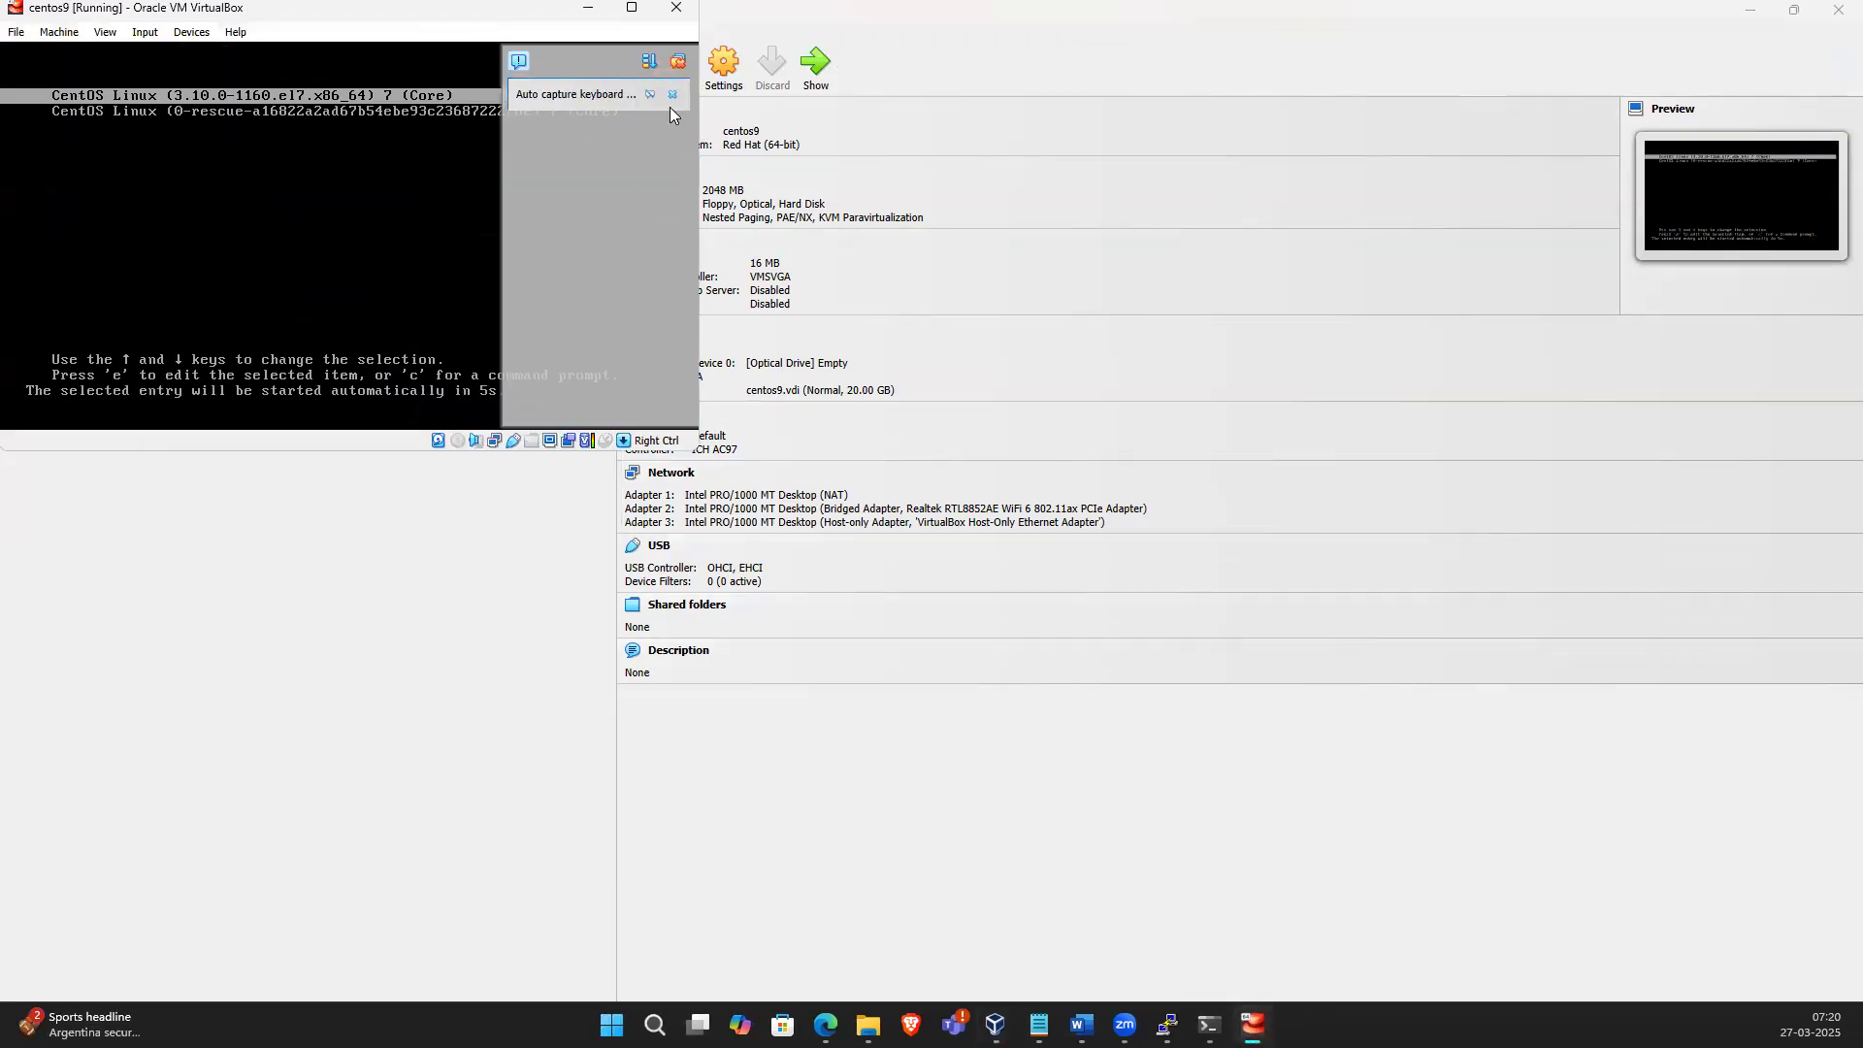
left_click(673, 96)
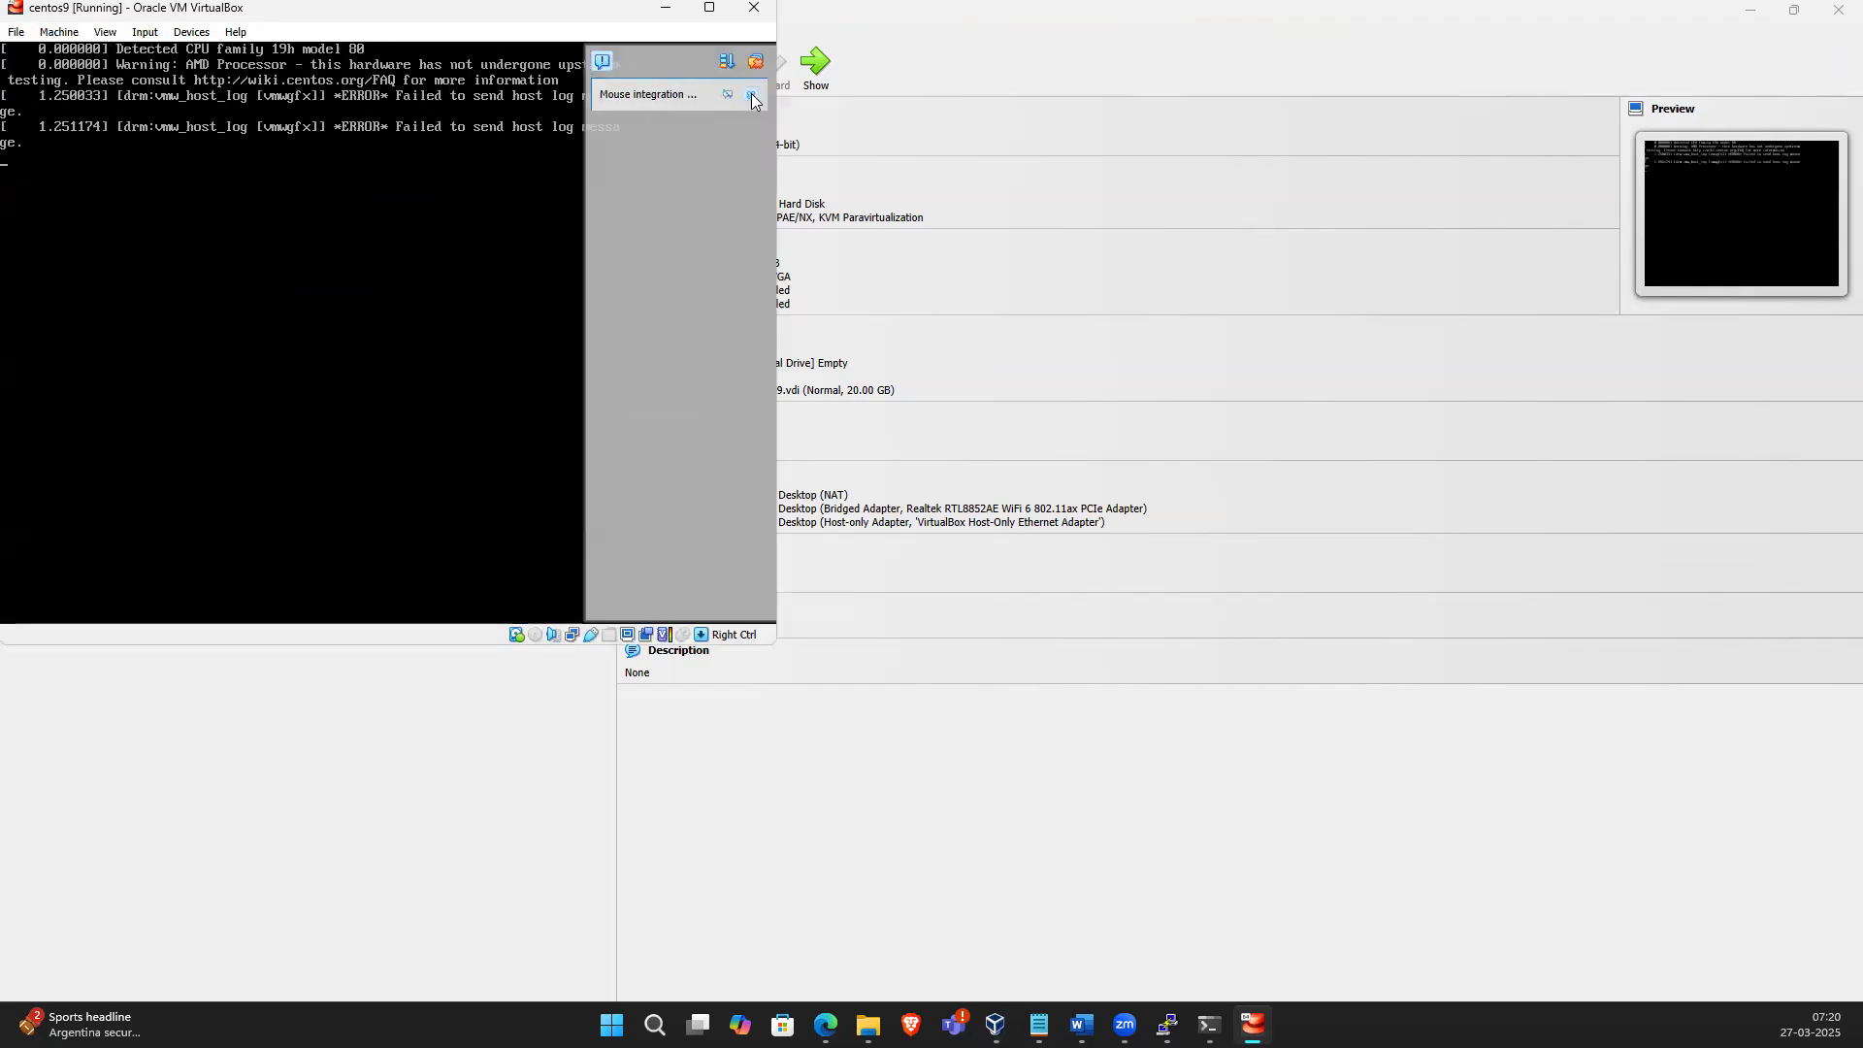
left_click(752, 97)
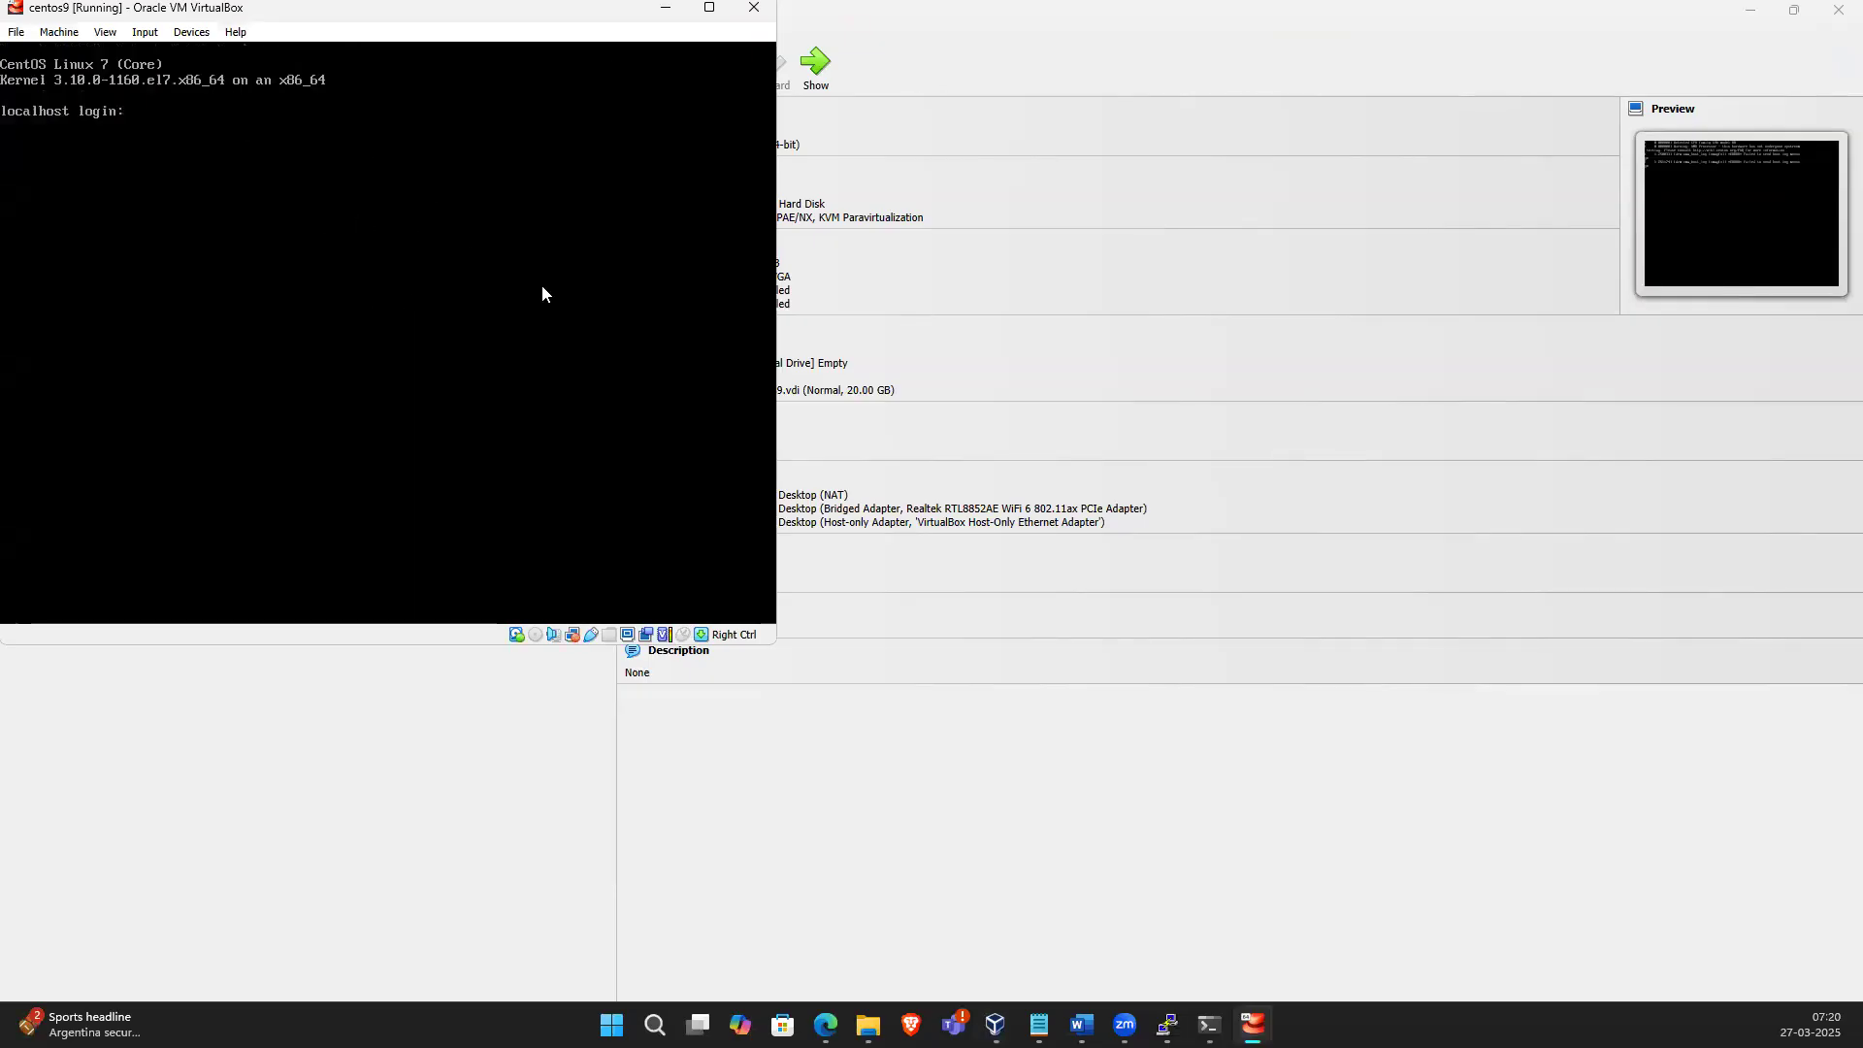
type("roo")
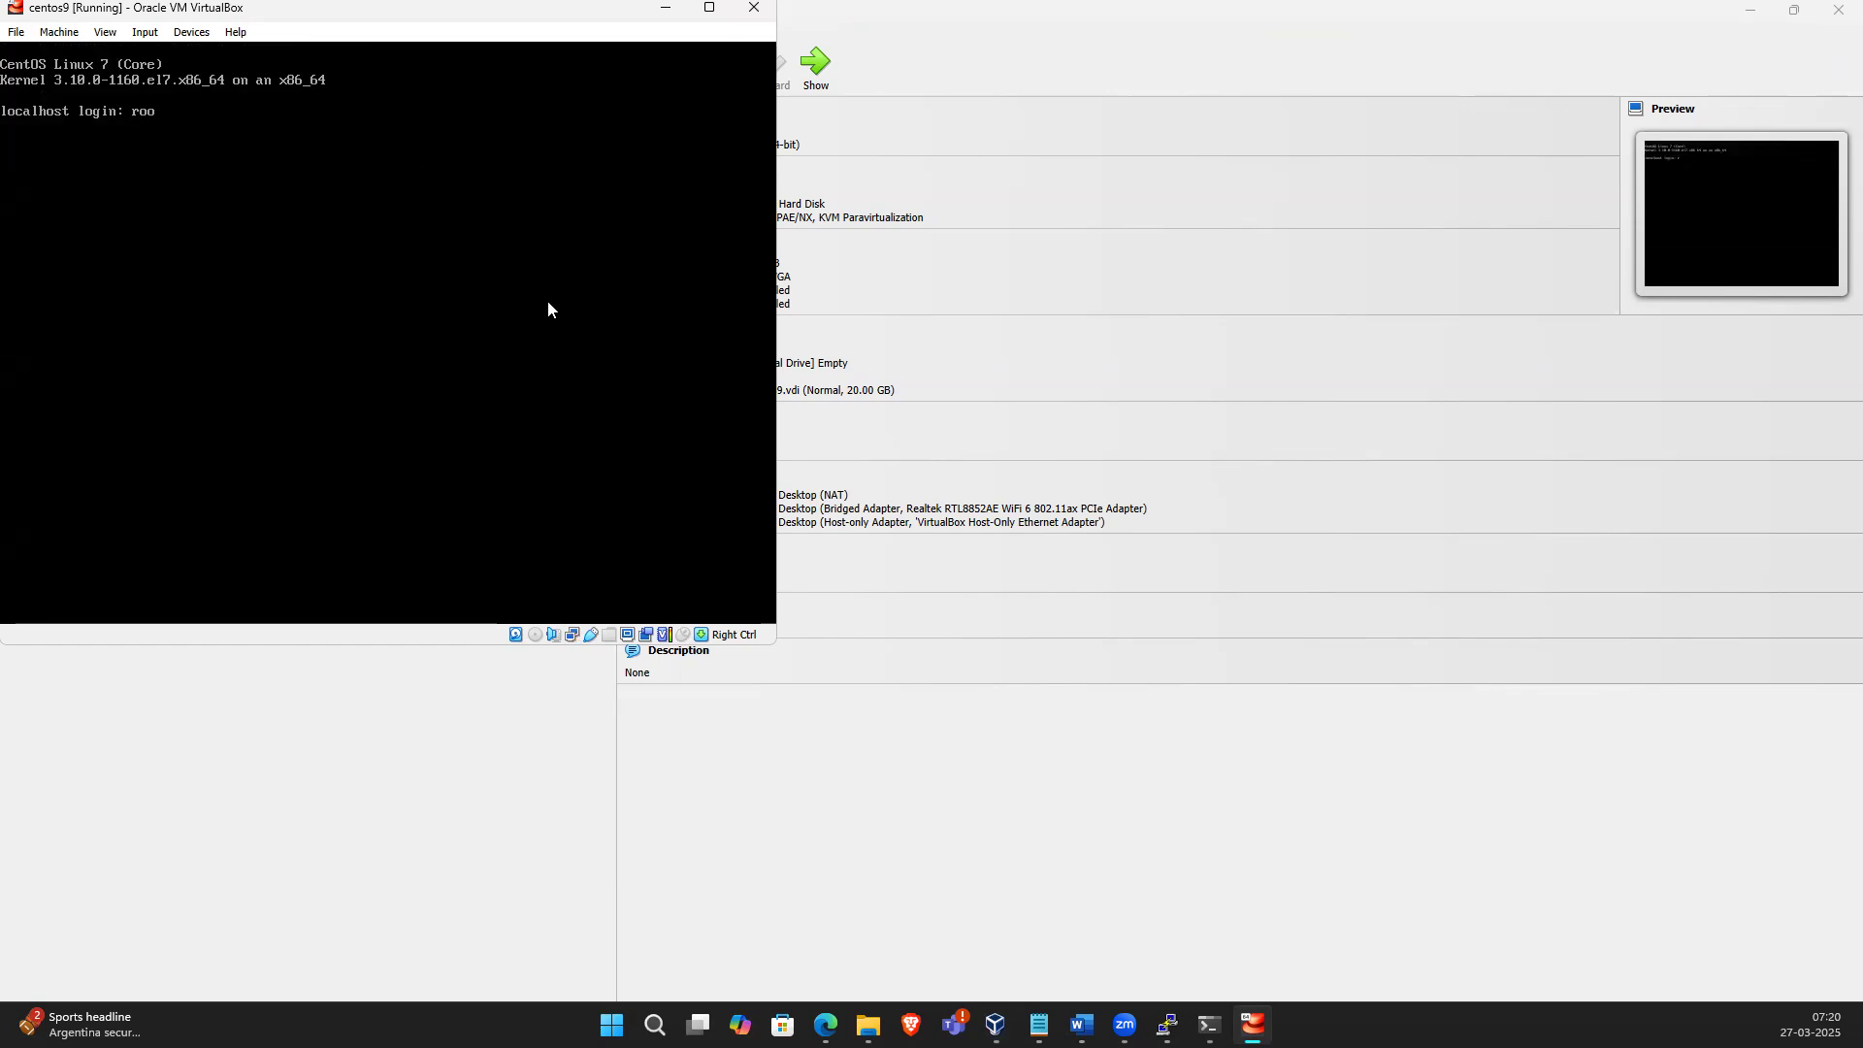
type("t")
key("Return")
key("Return")
type("ip a")
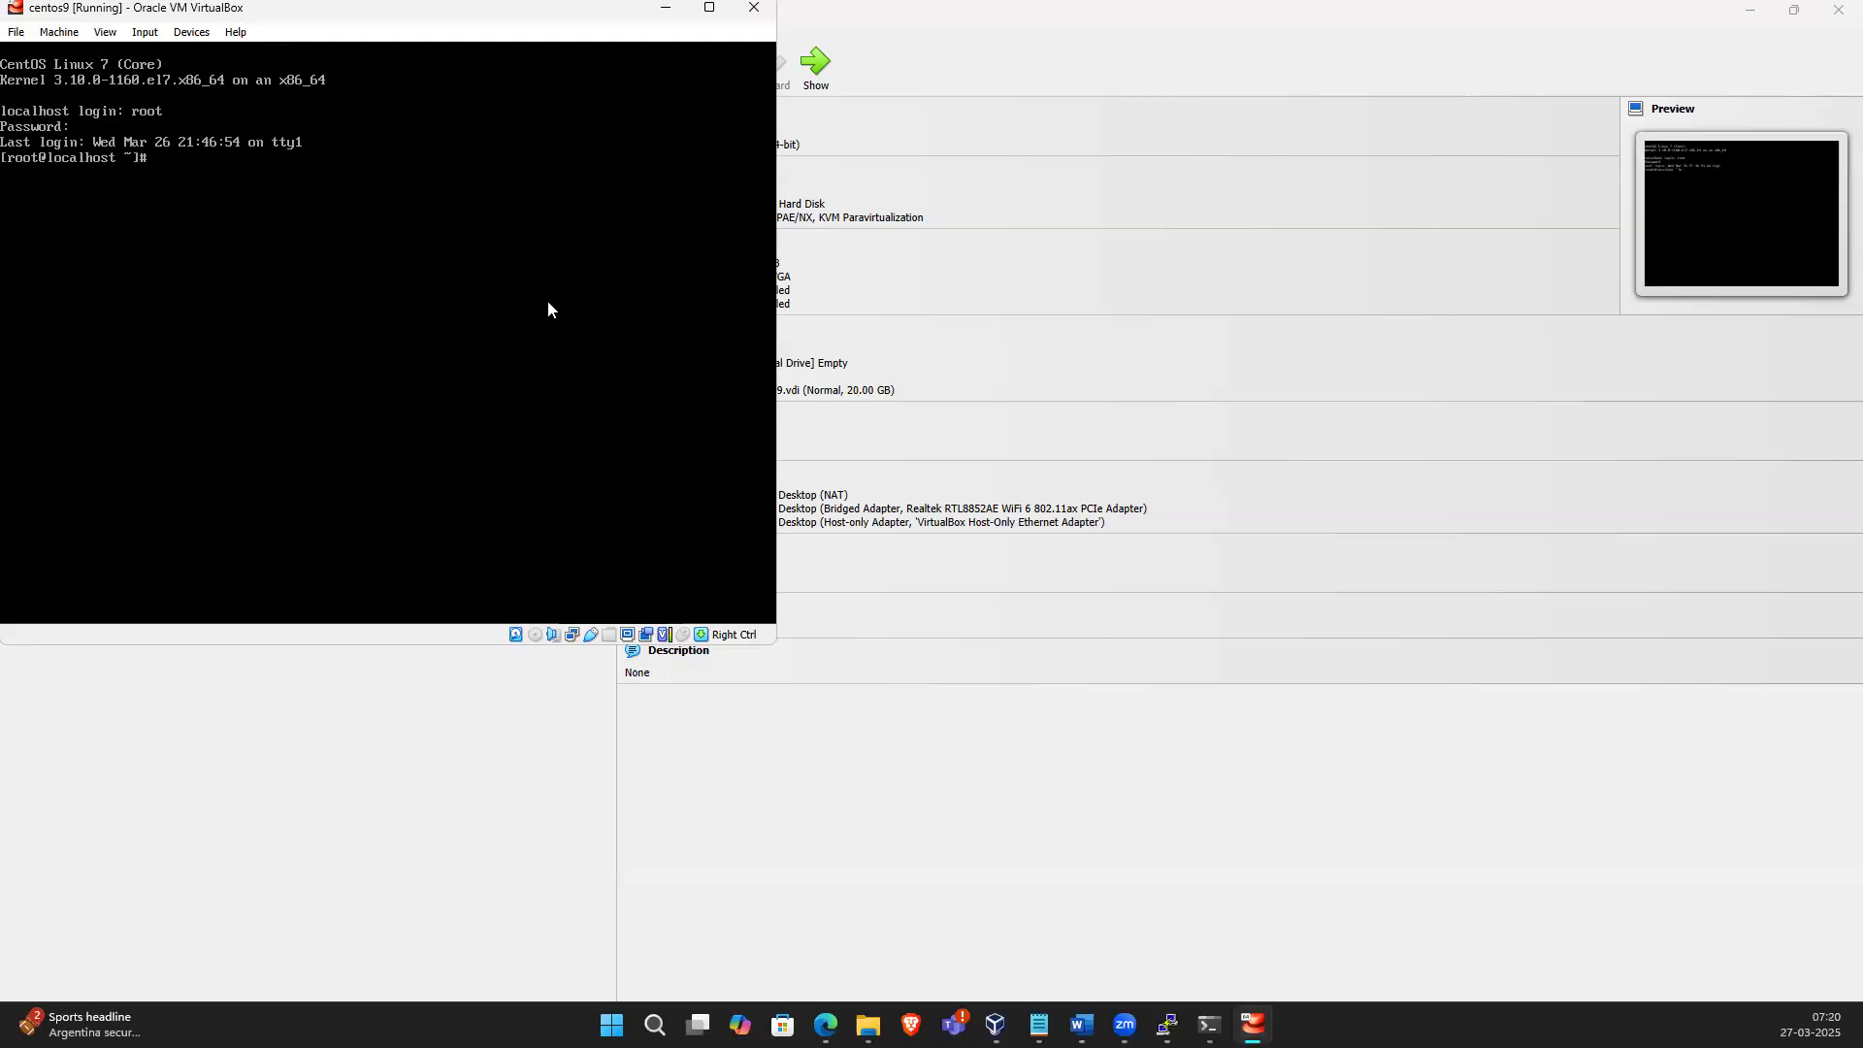
key("Return")
Open /etc/sysconfig/network-scripts/ifcfg-enp0s9 in vi and quit without saving
type("vi /etc/sys")
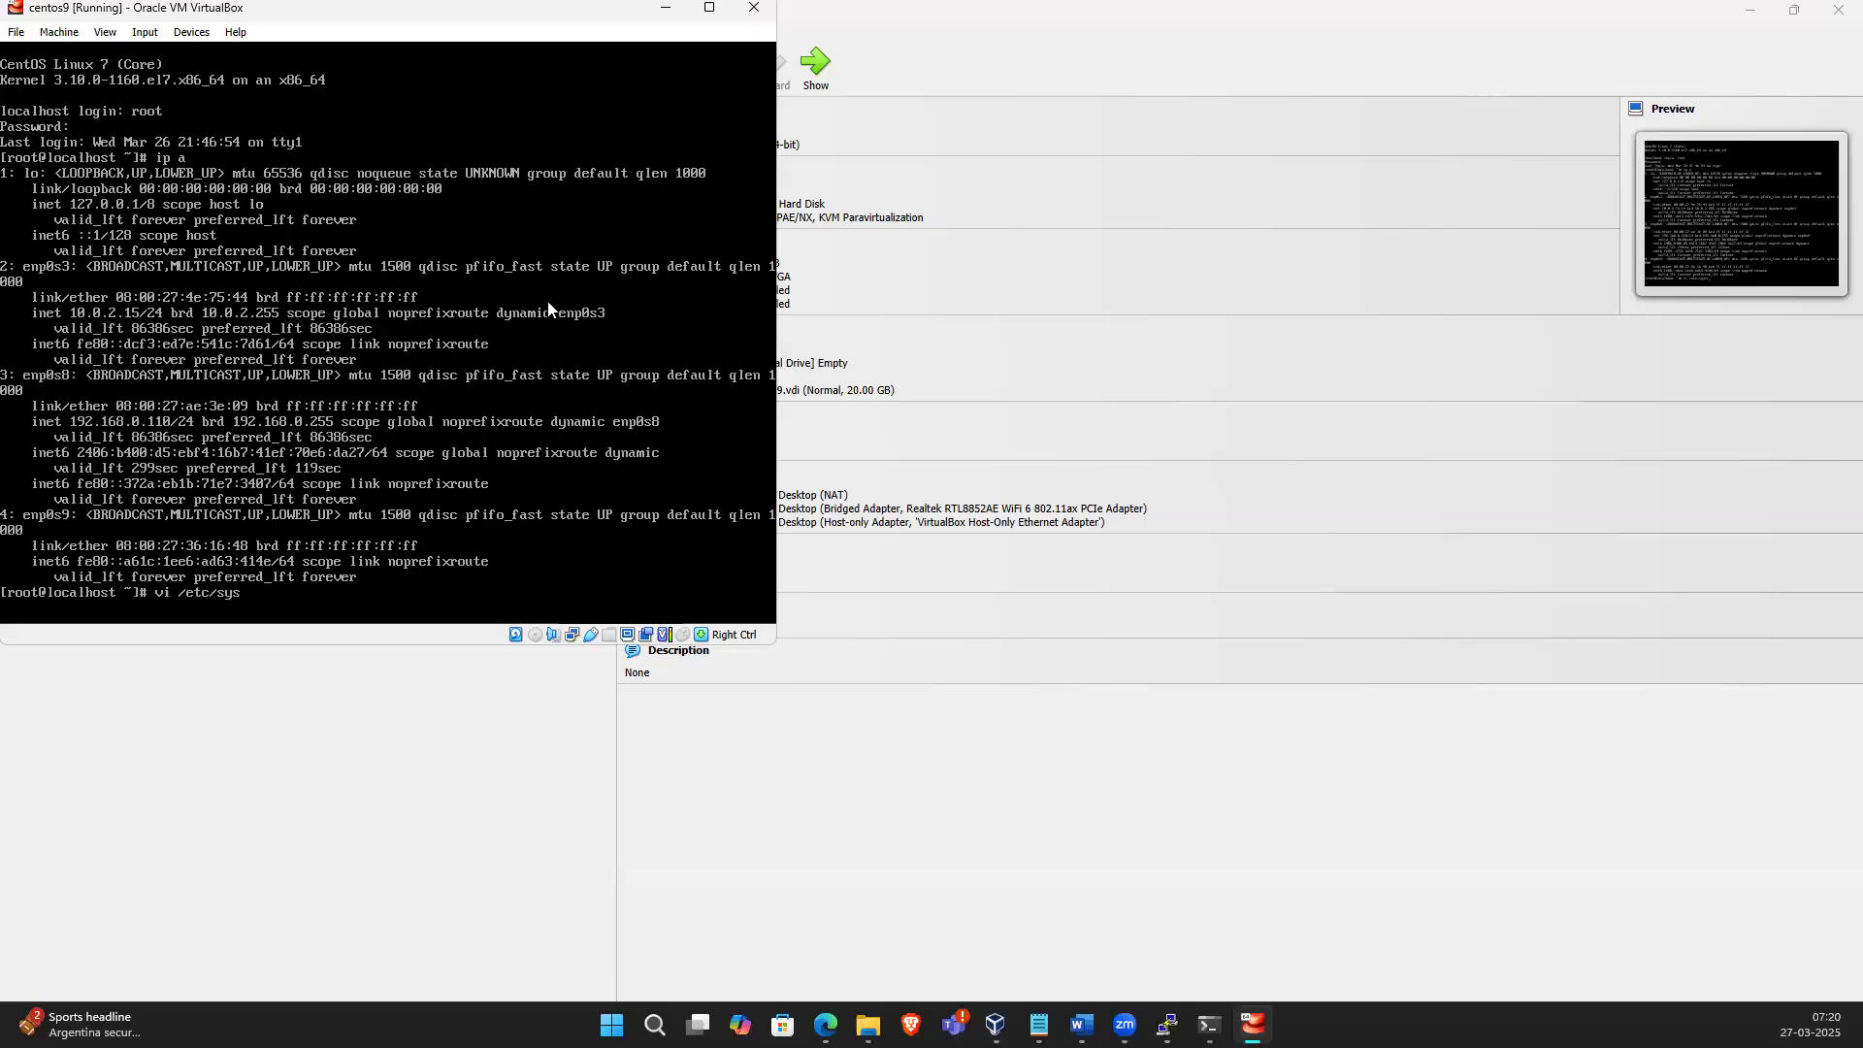
type("ocongi")
key("BackSpace")
key("BackSpace")
type("fig/network-s")
key("Tab")
type("ifcfg-f")
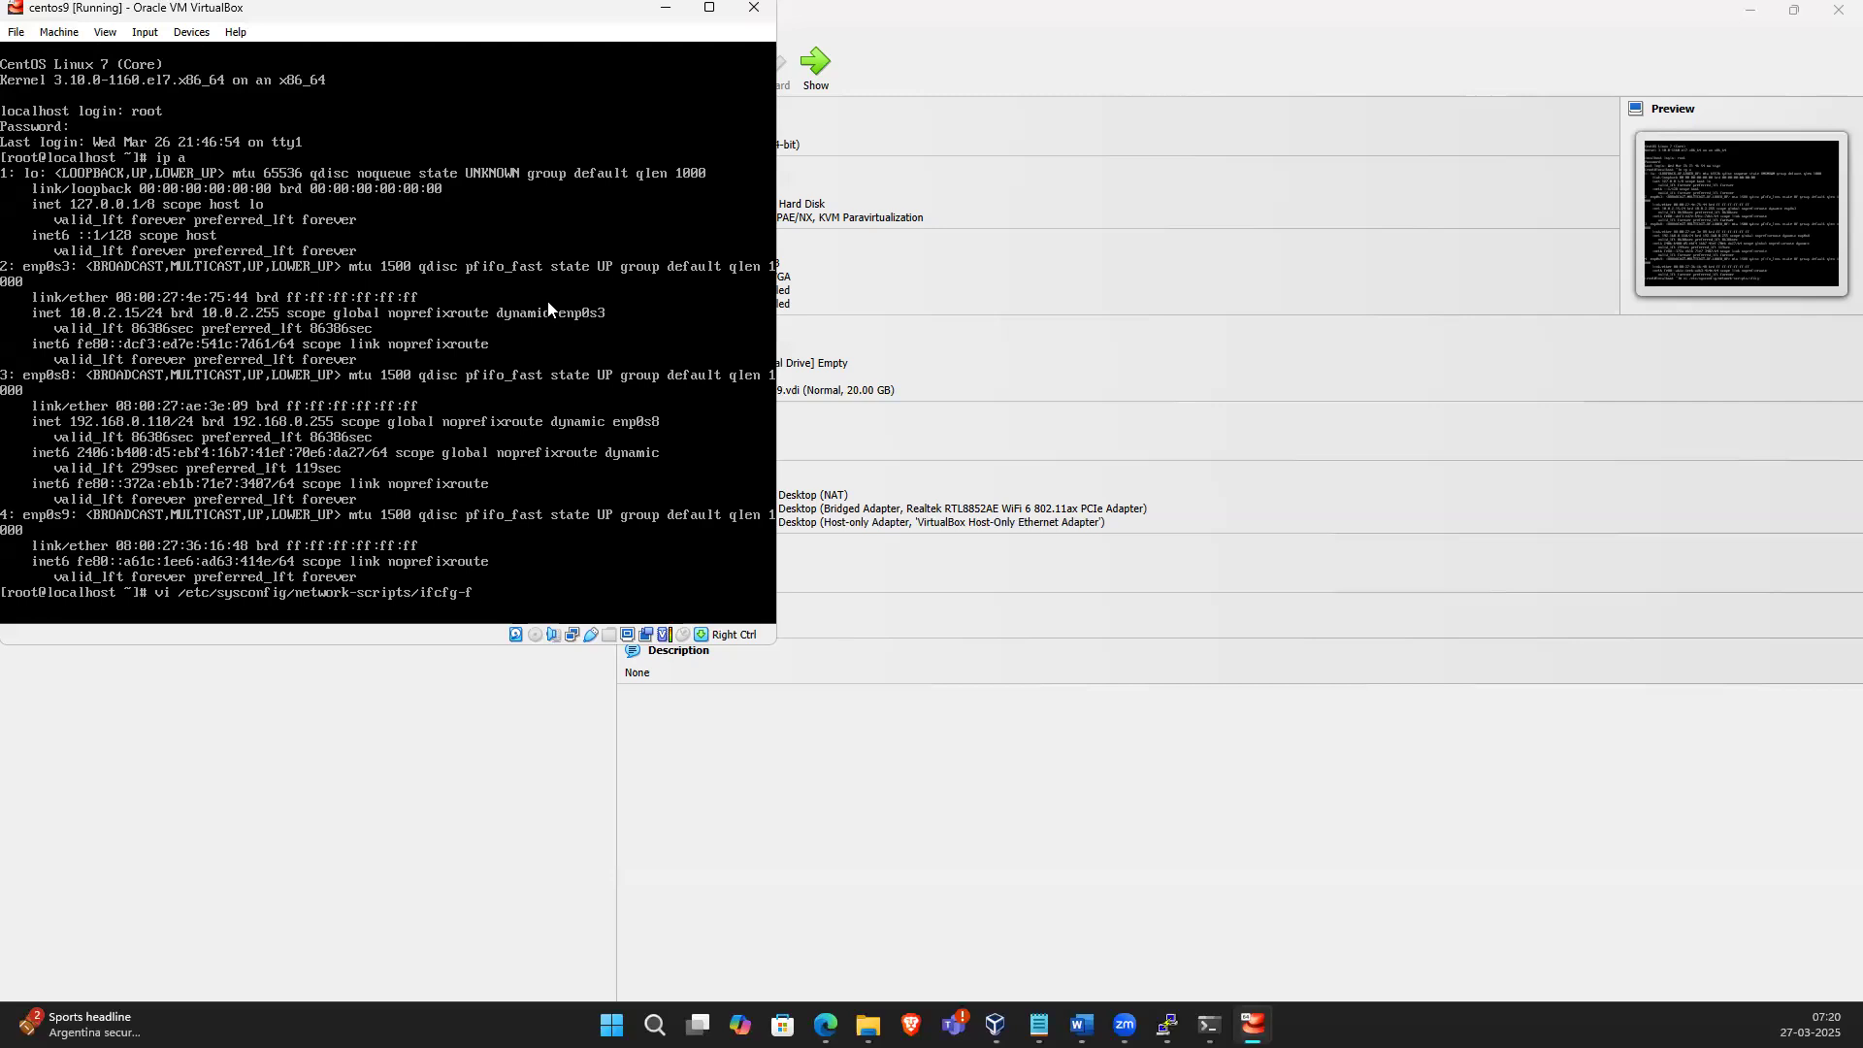
key("BackSpace")
type("enps0s9")
key("Return")
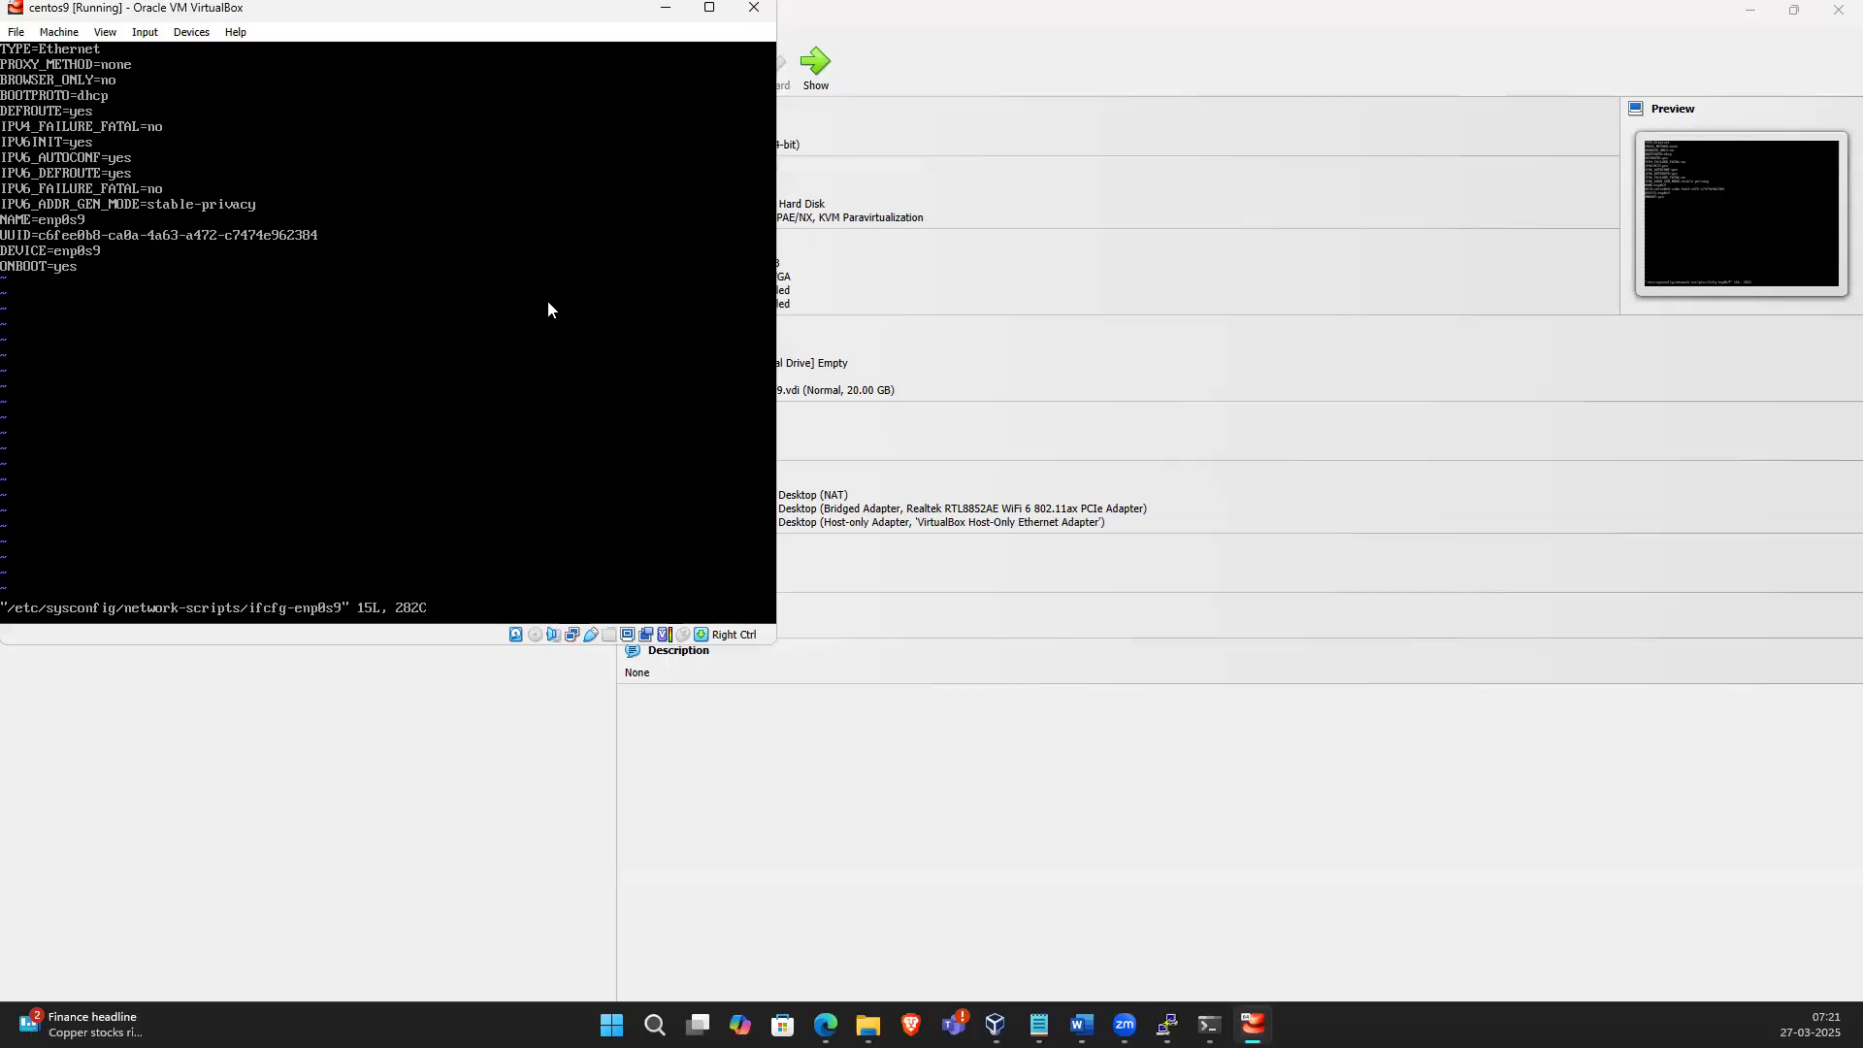
type(":q!")
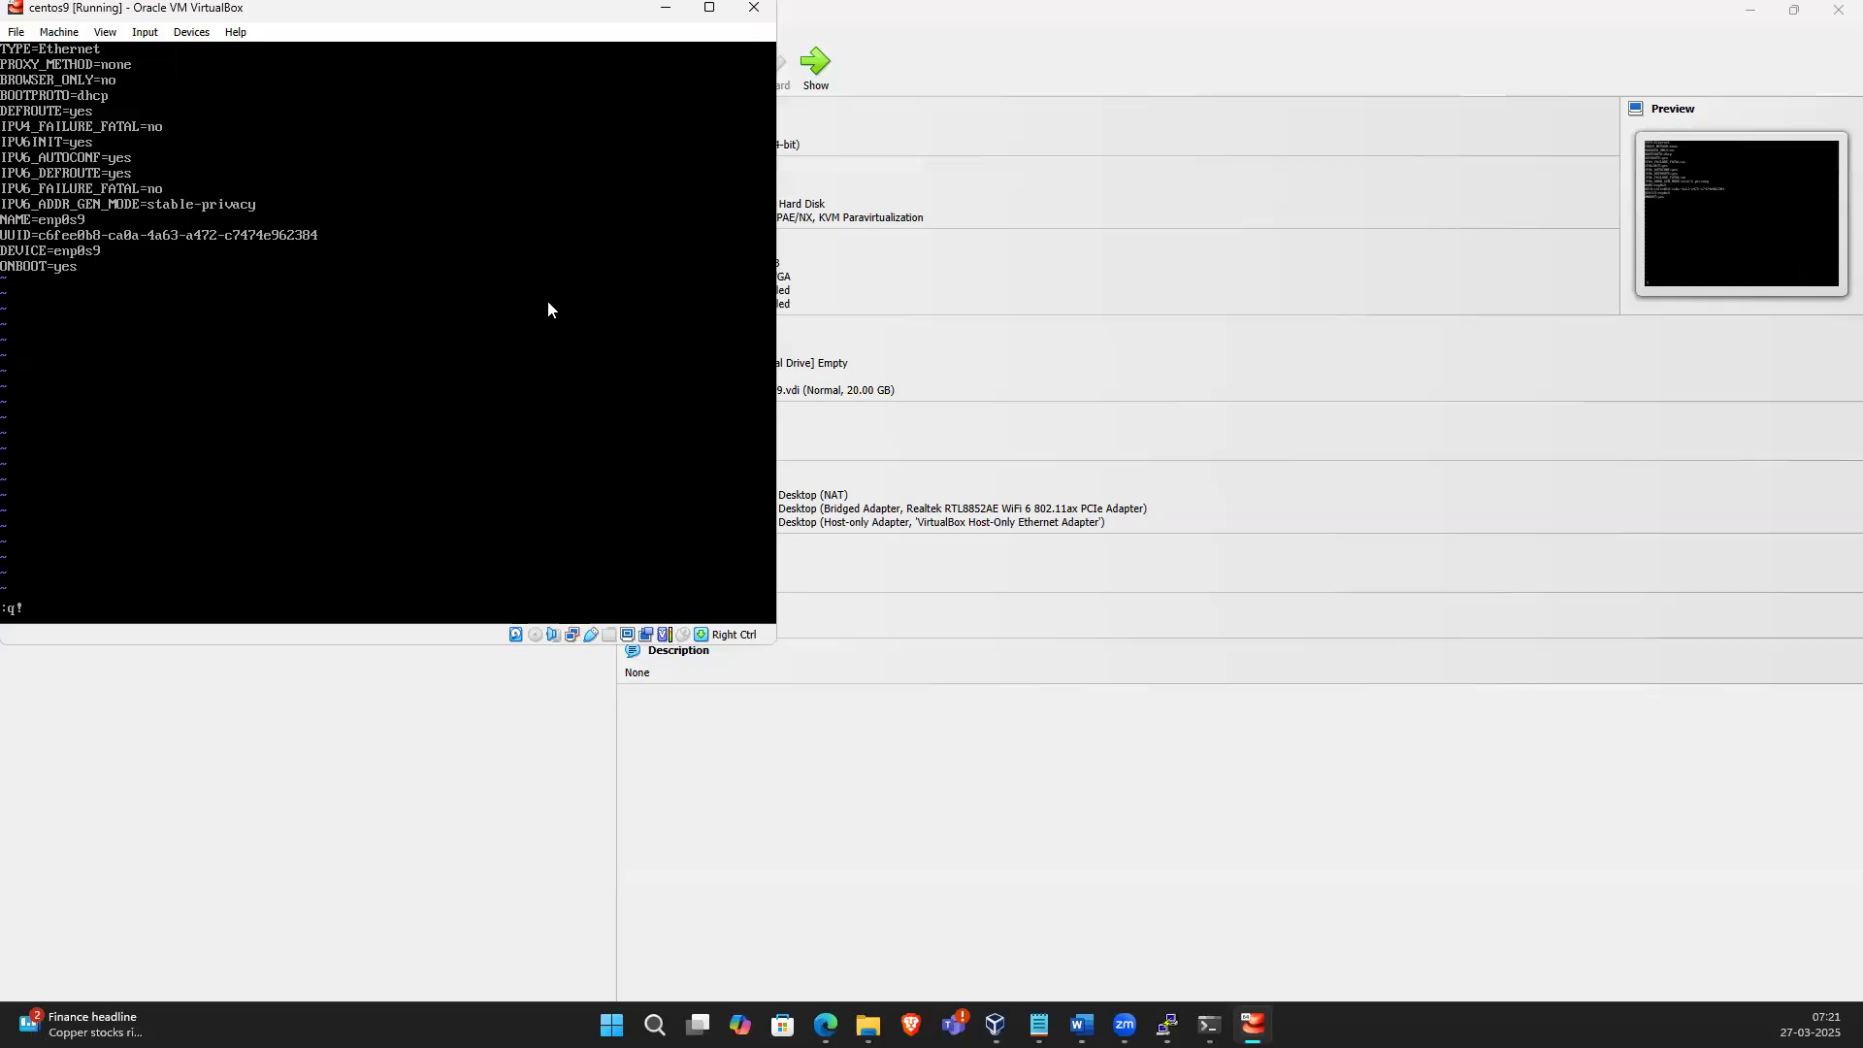
key("Return")
Open /etc/sysconfig/network-scripts/ifcfg-enp0s8 in vi and quit
key("Up")
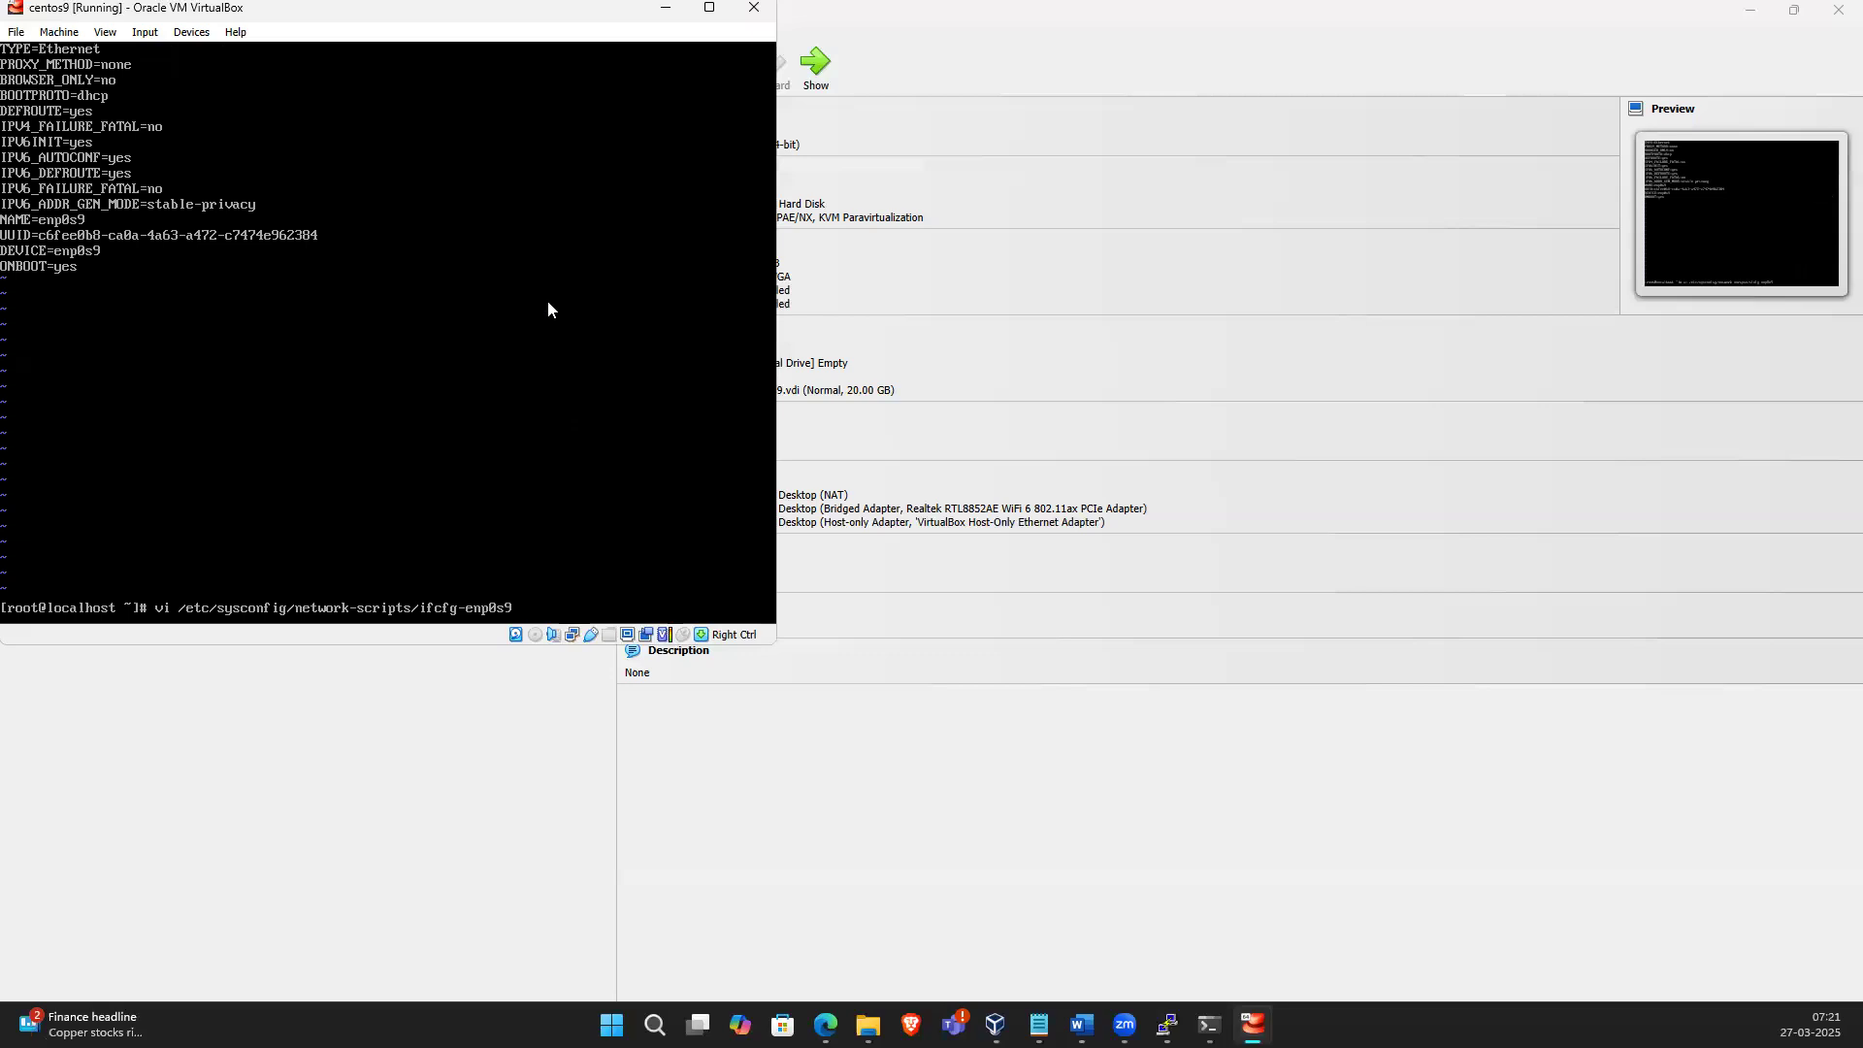
type("8")
key("Return")
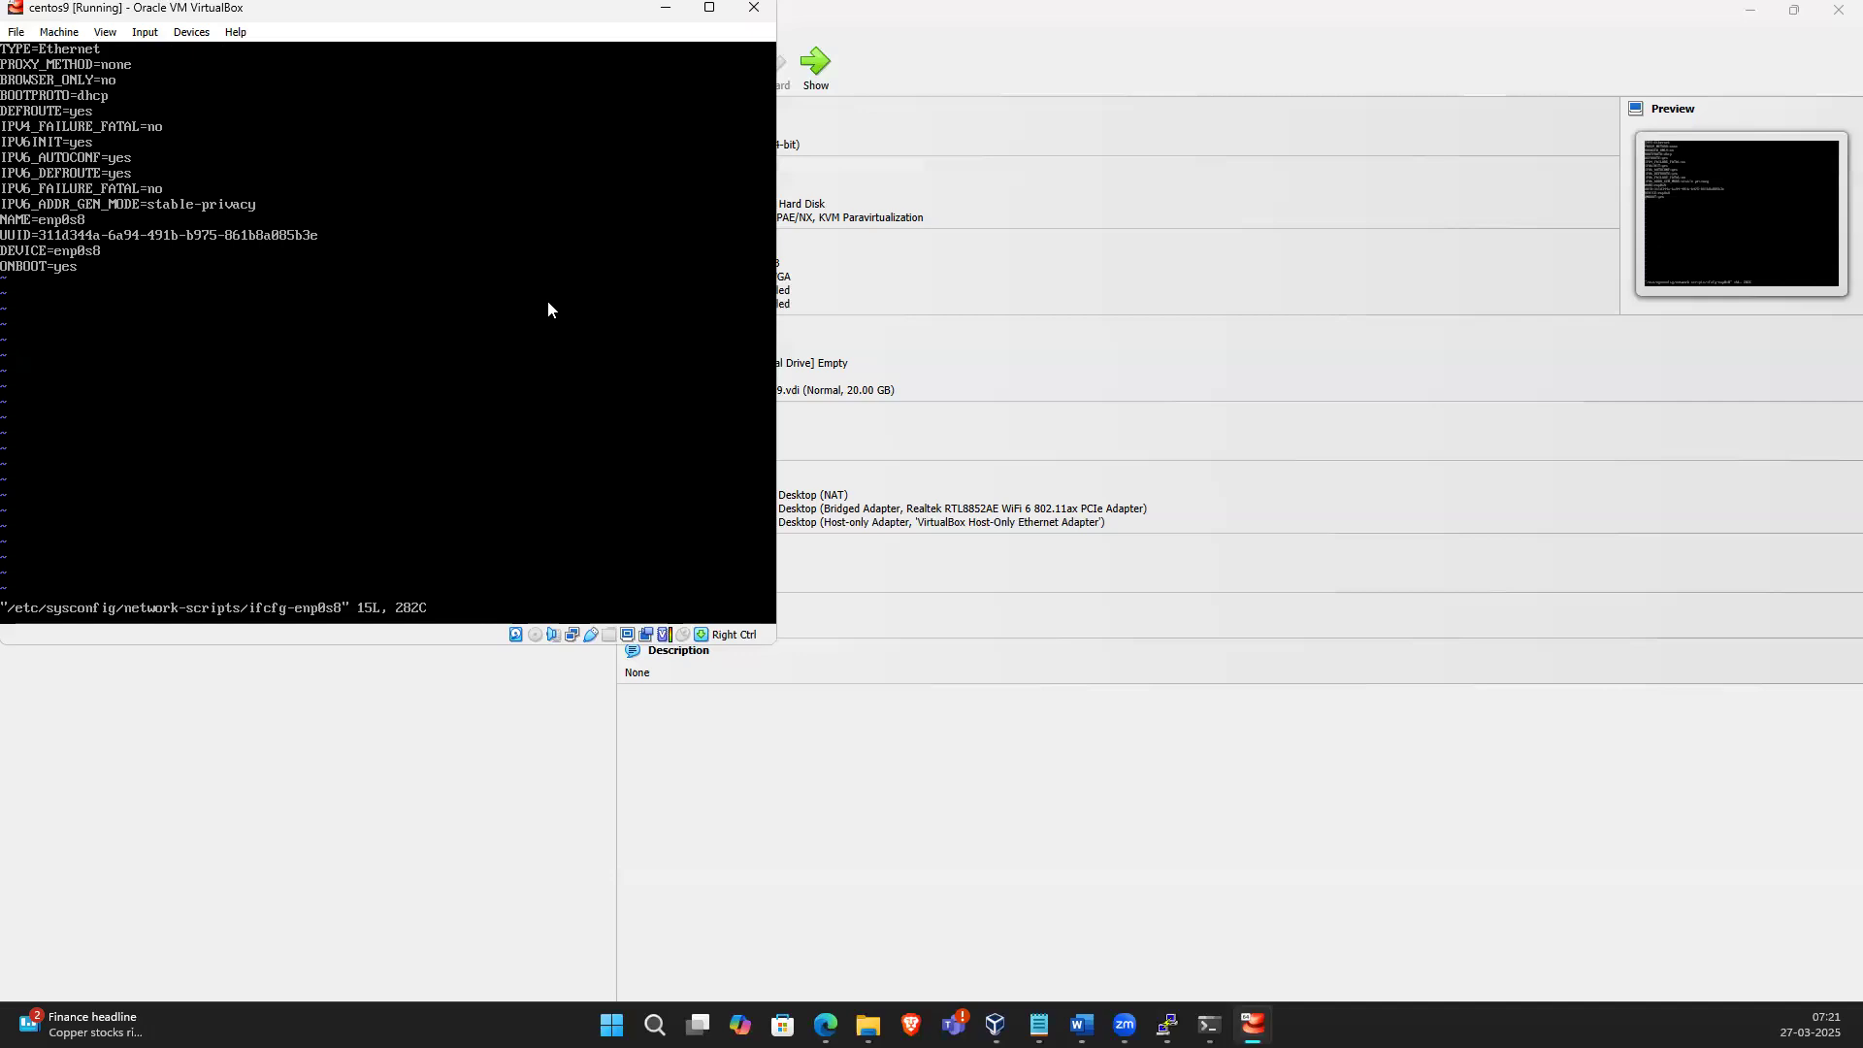
type(":q!")
key("Return")
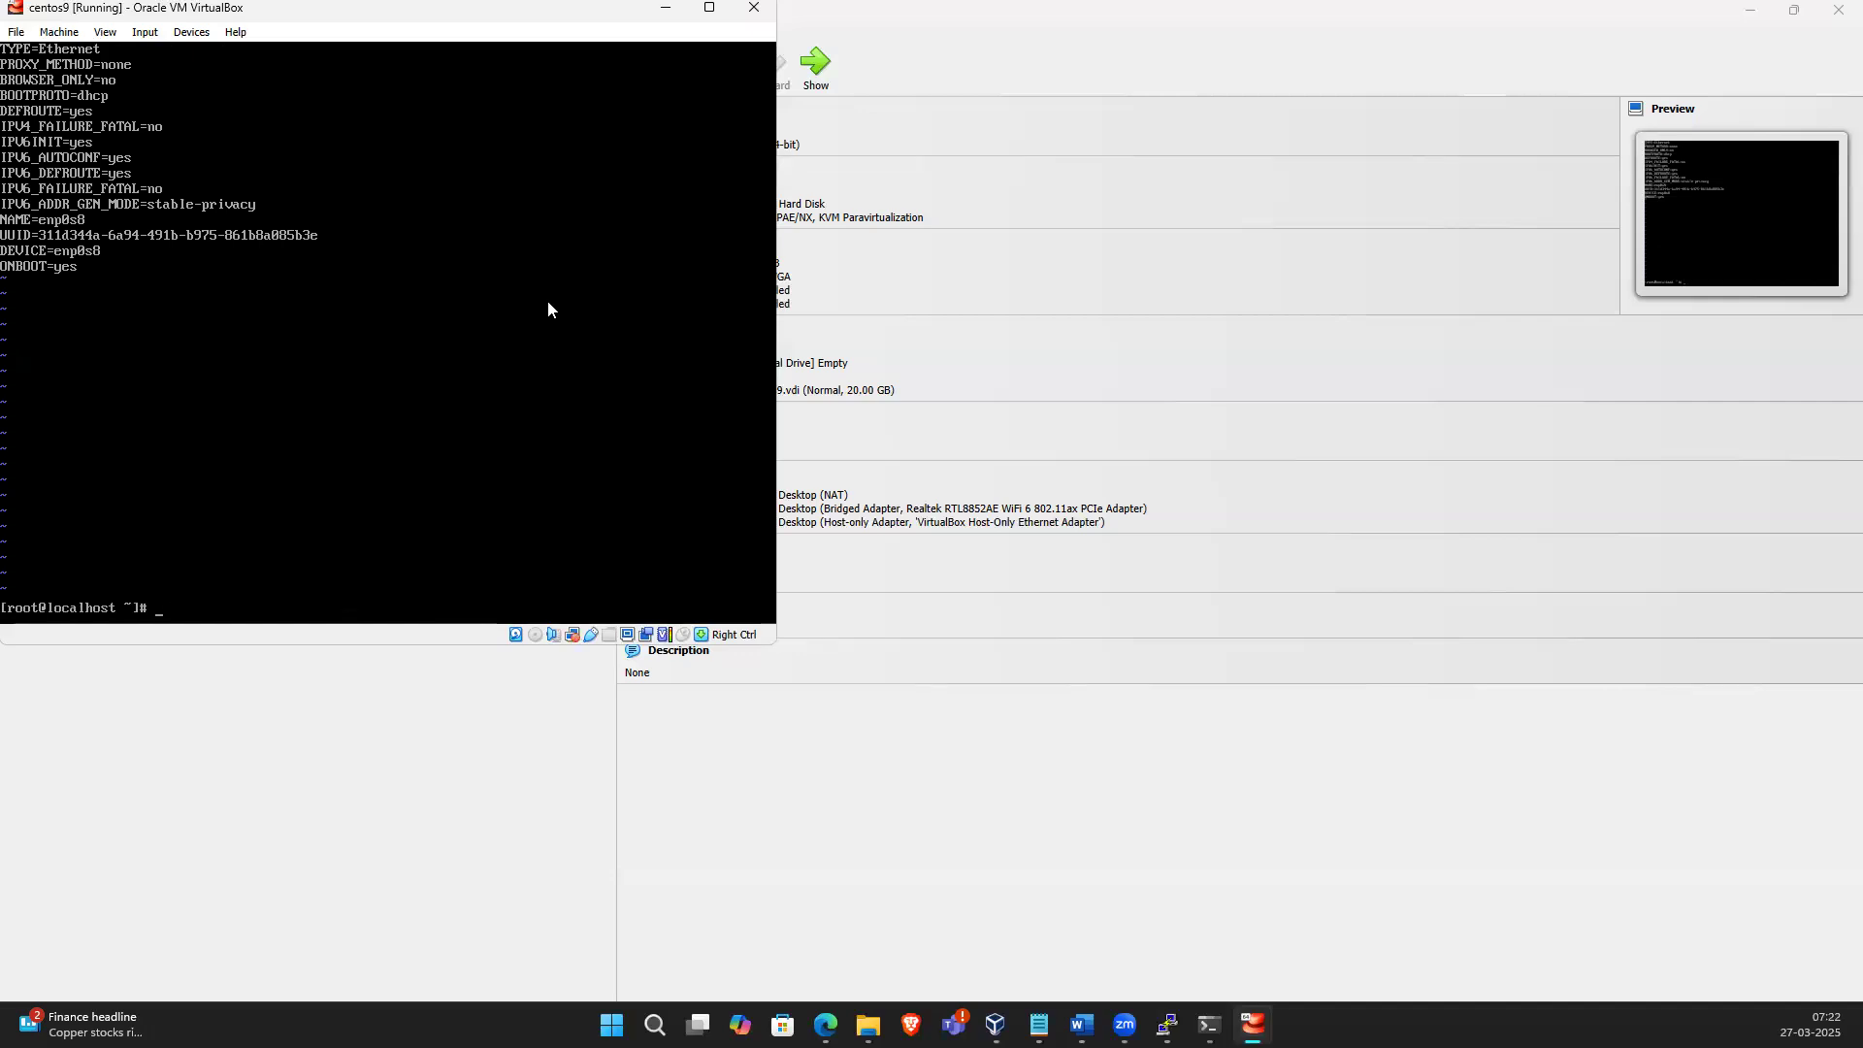
Reopen ifcfg-enp0s9 in vi, change the ONBOOT line to ONBOOT="yes" and save the file
key("Up")
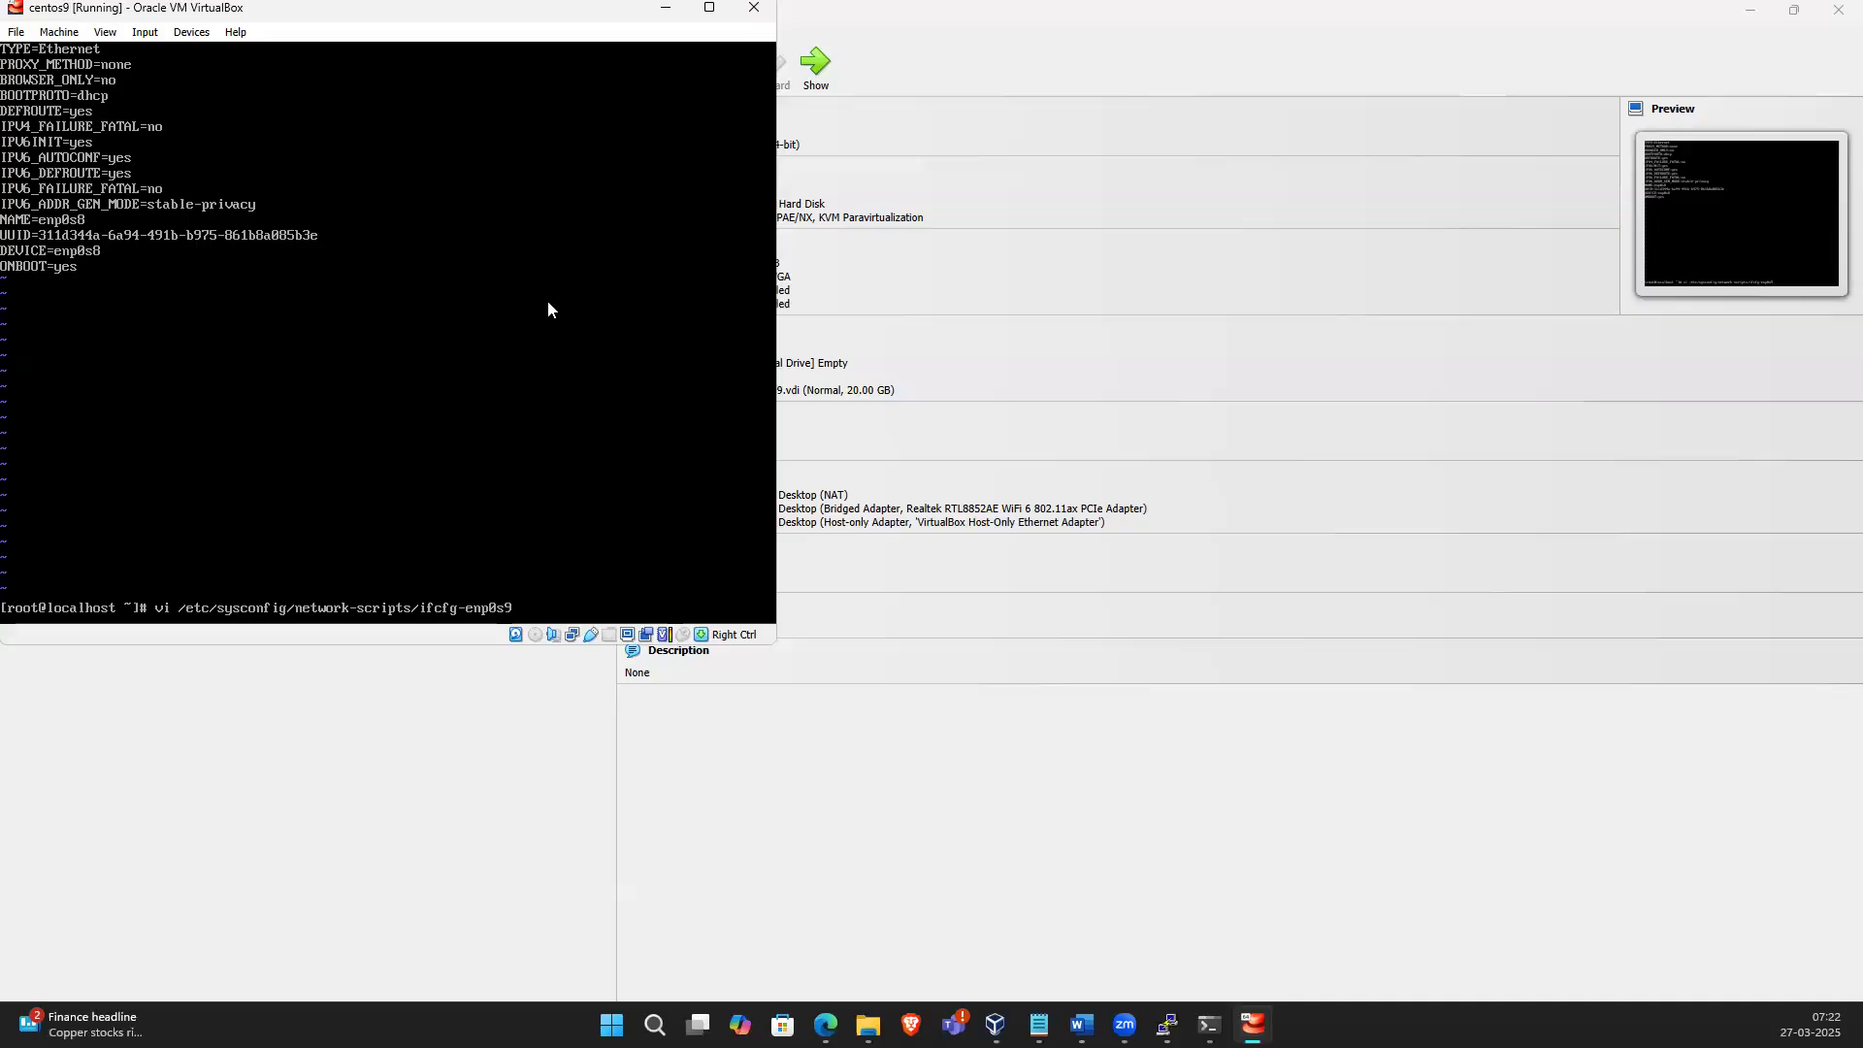
key("Return")
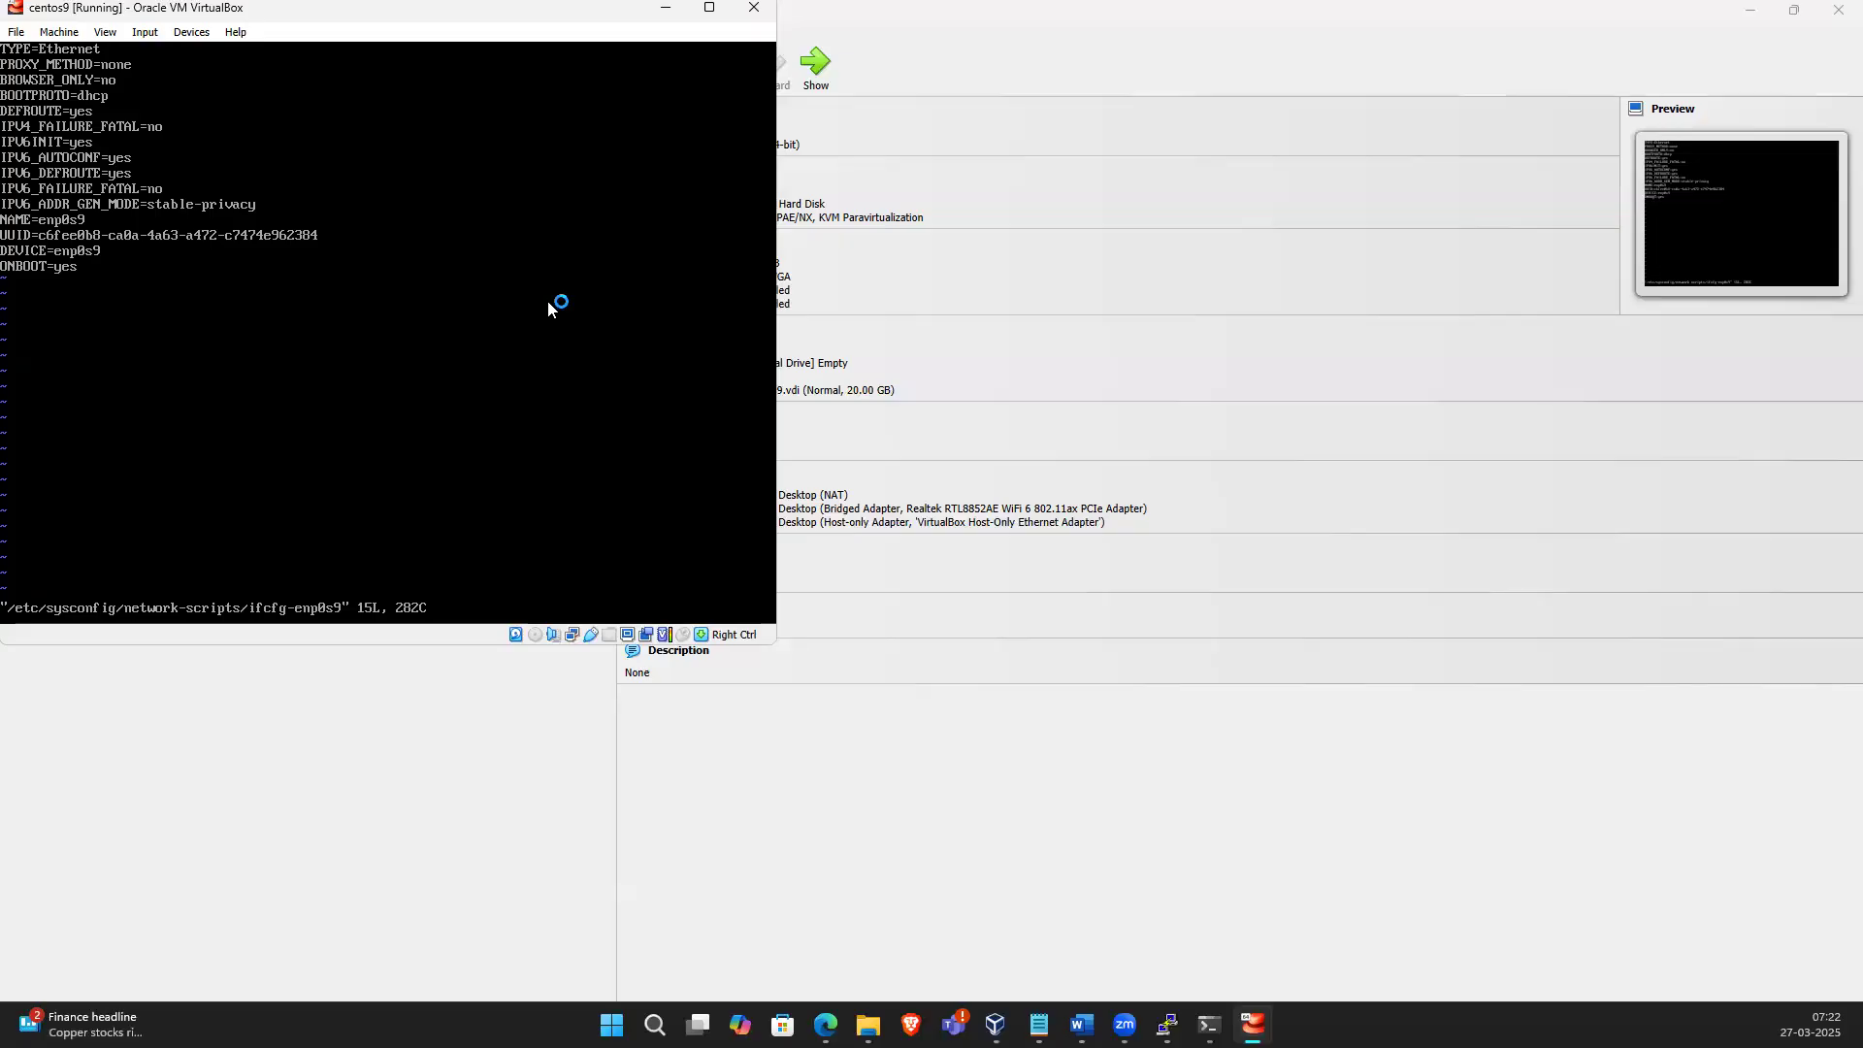
key("i")
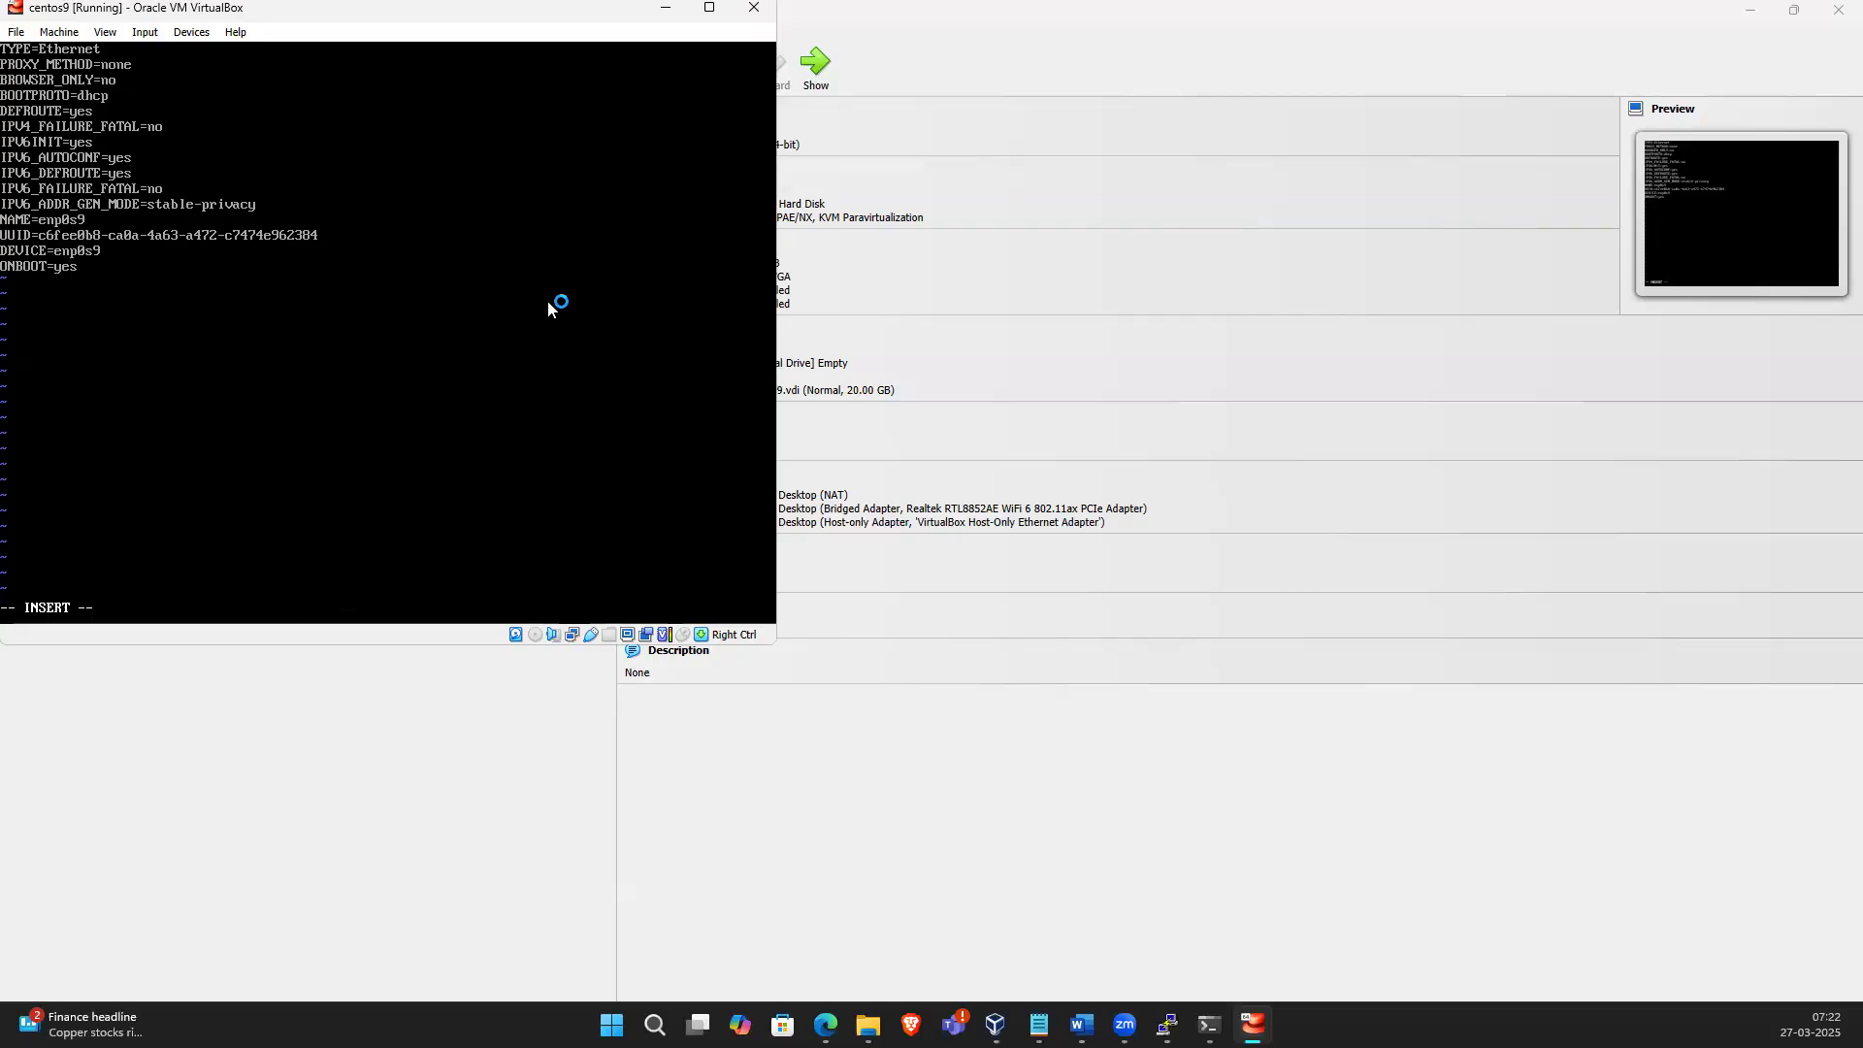
type("\"")
key("Escape")
type(":wq!")
key("Return")
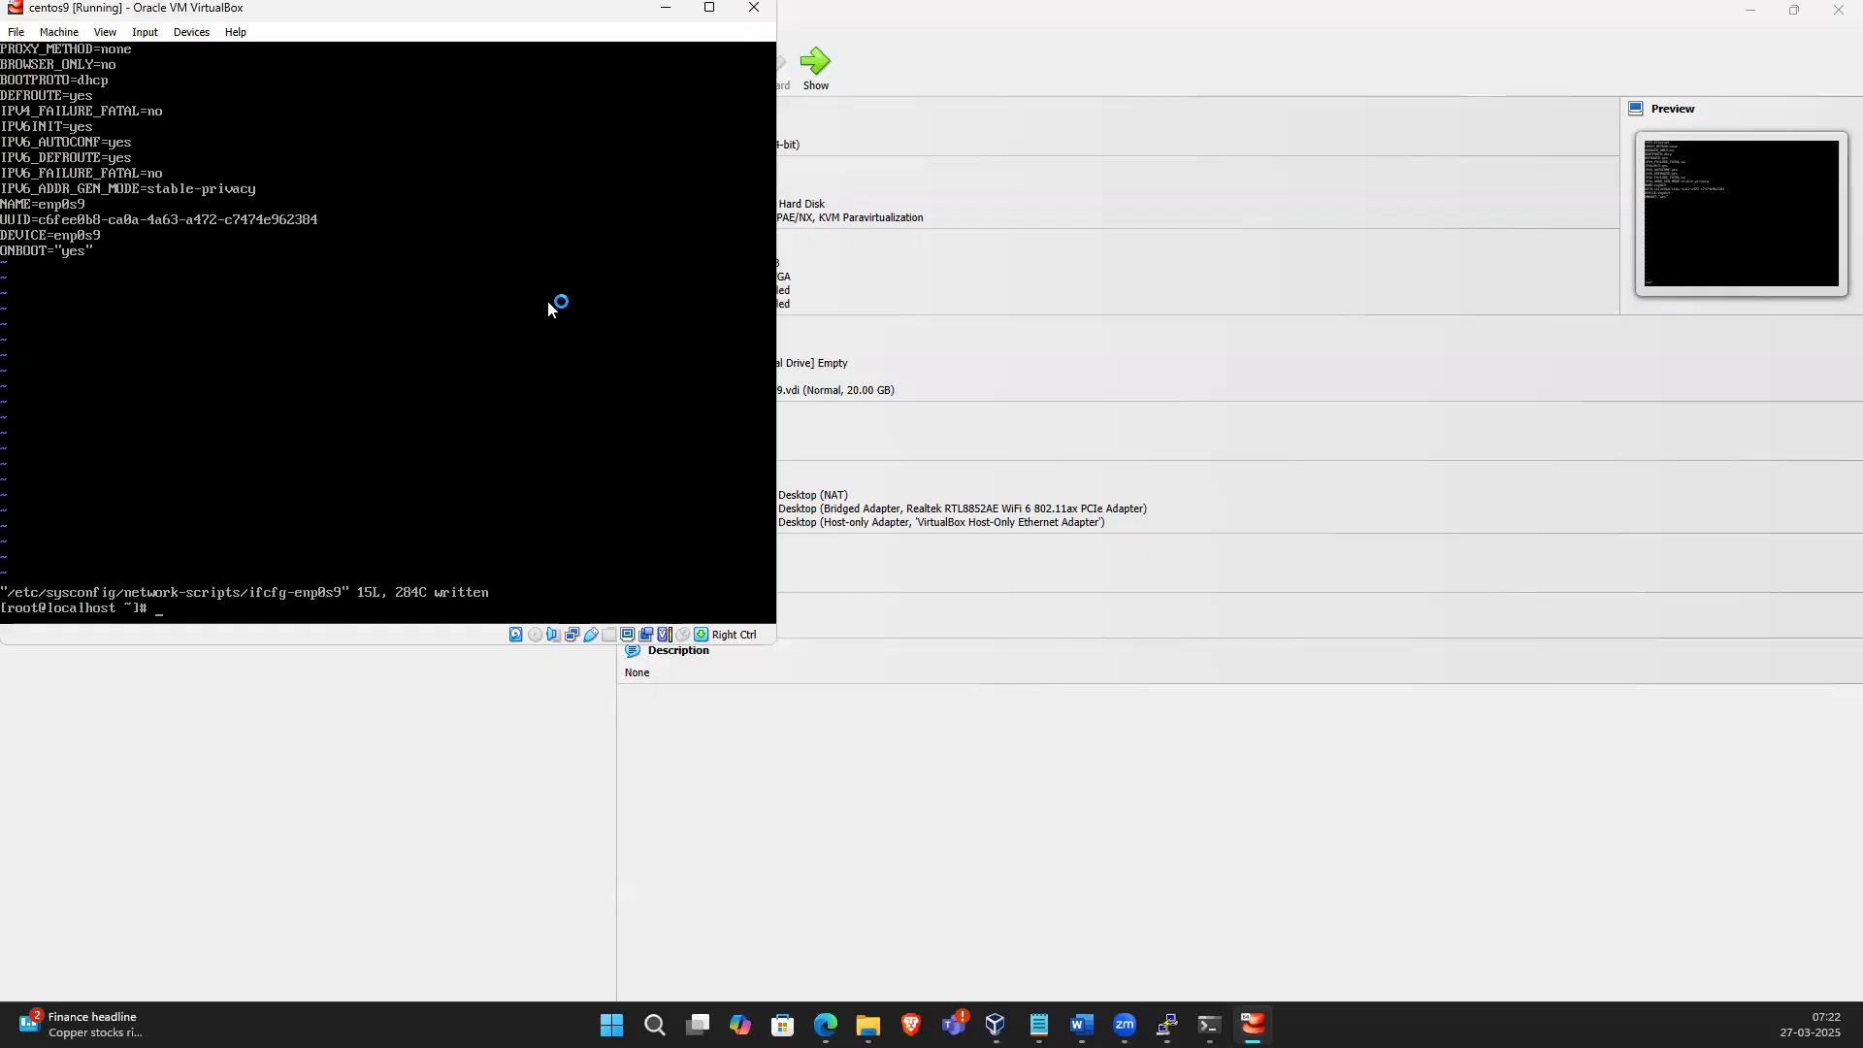
Shut the VM down with init 0
type("init 0")
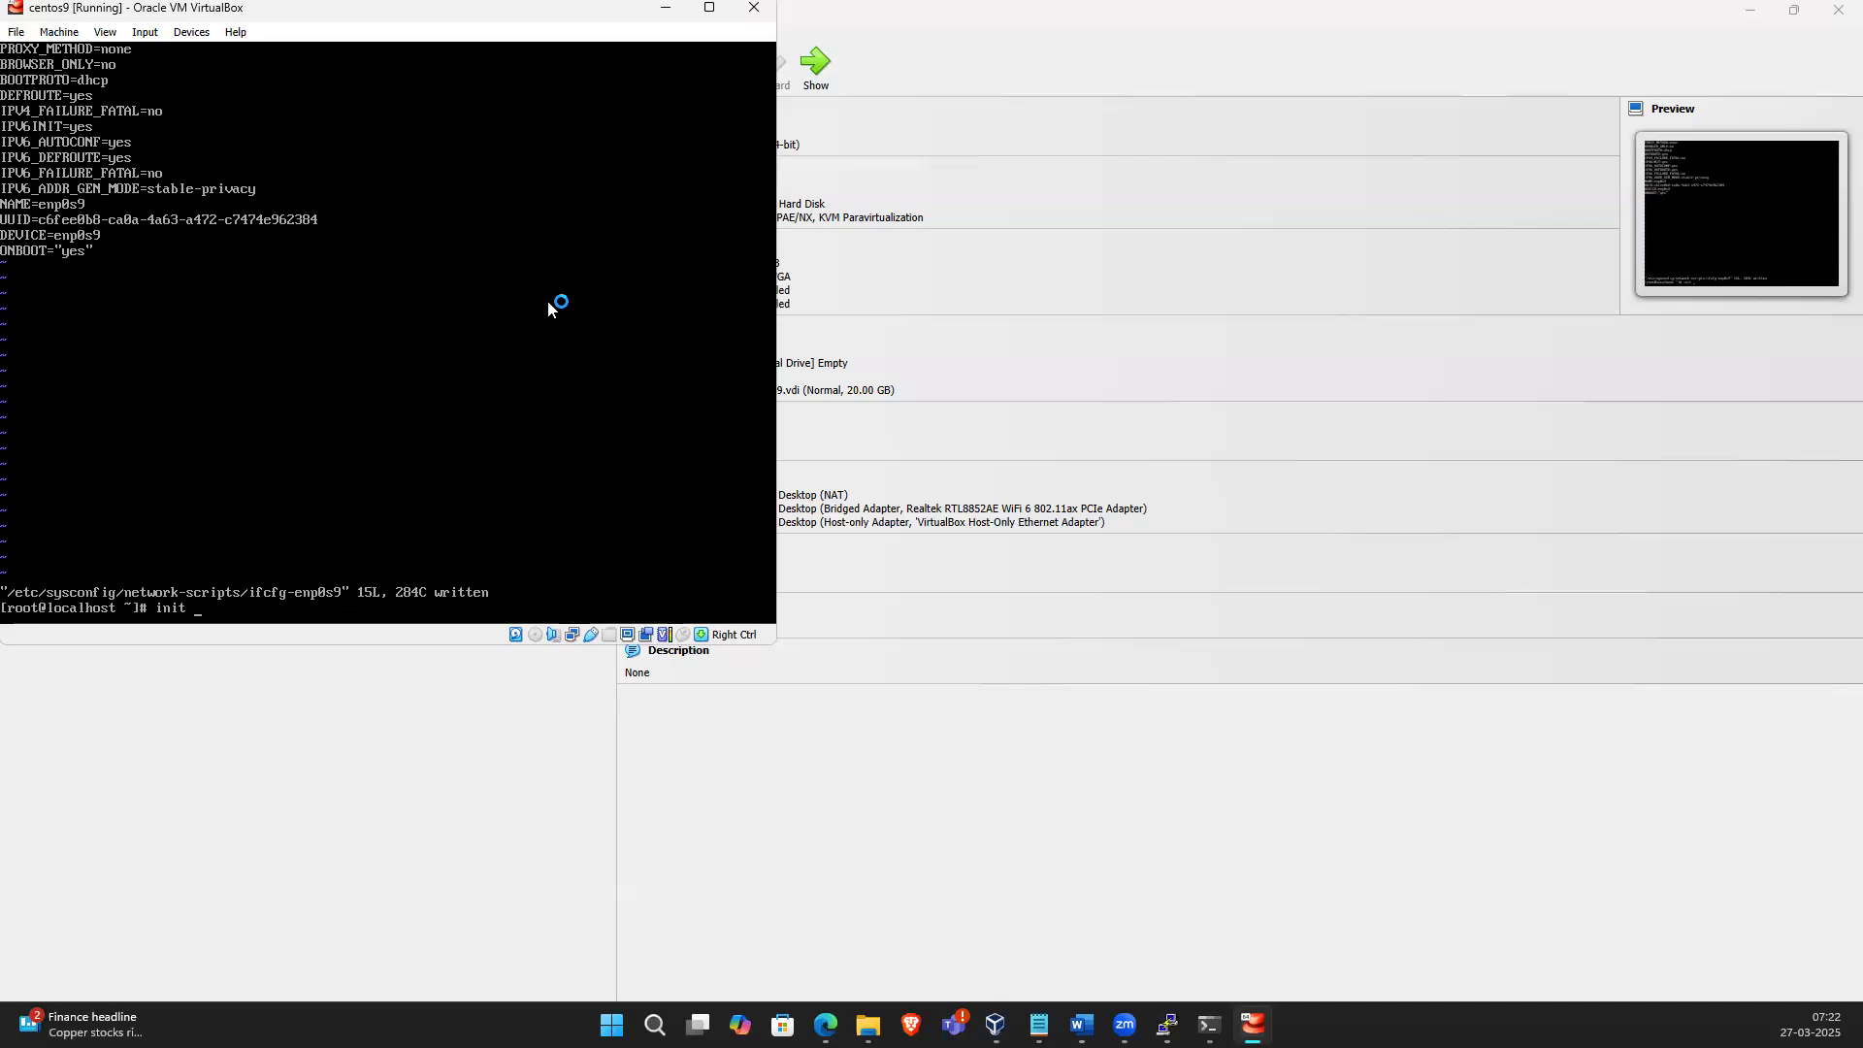
key("Return")
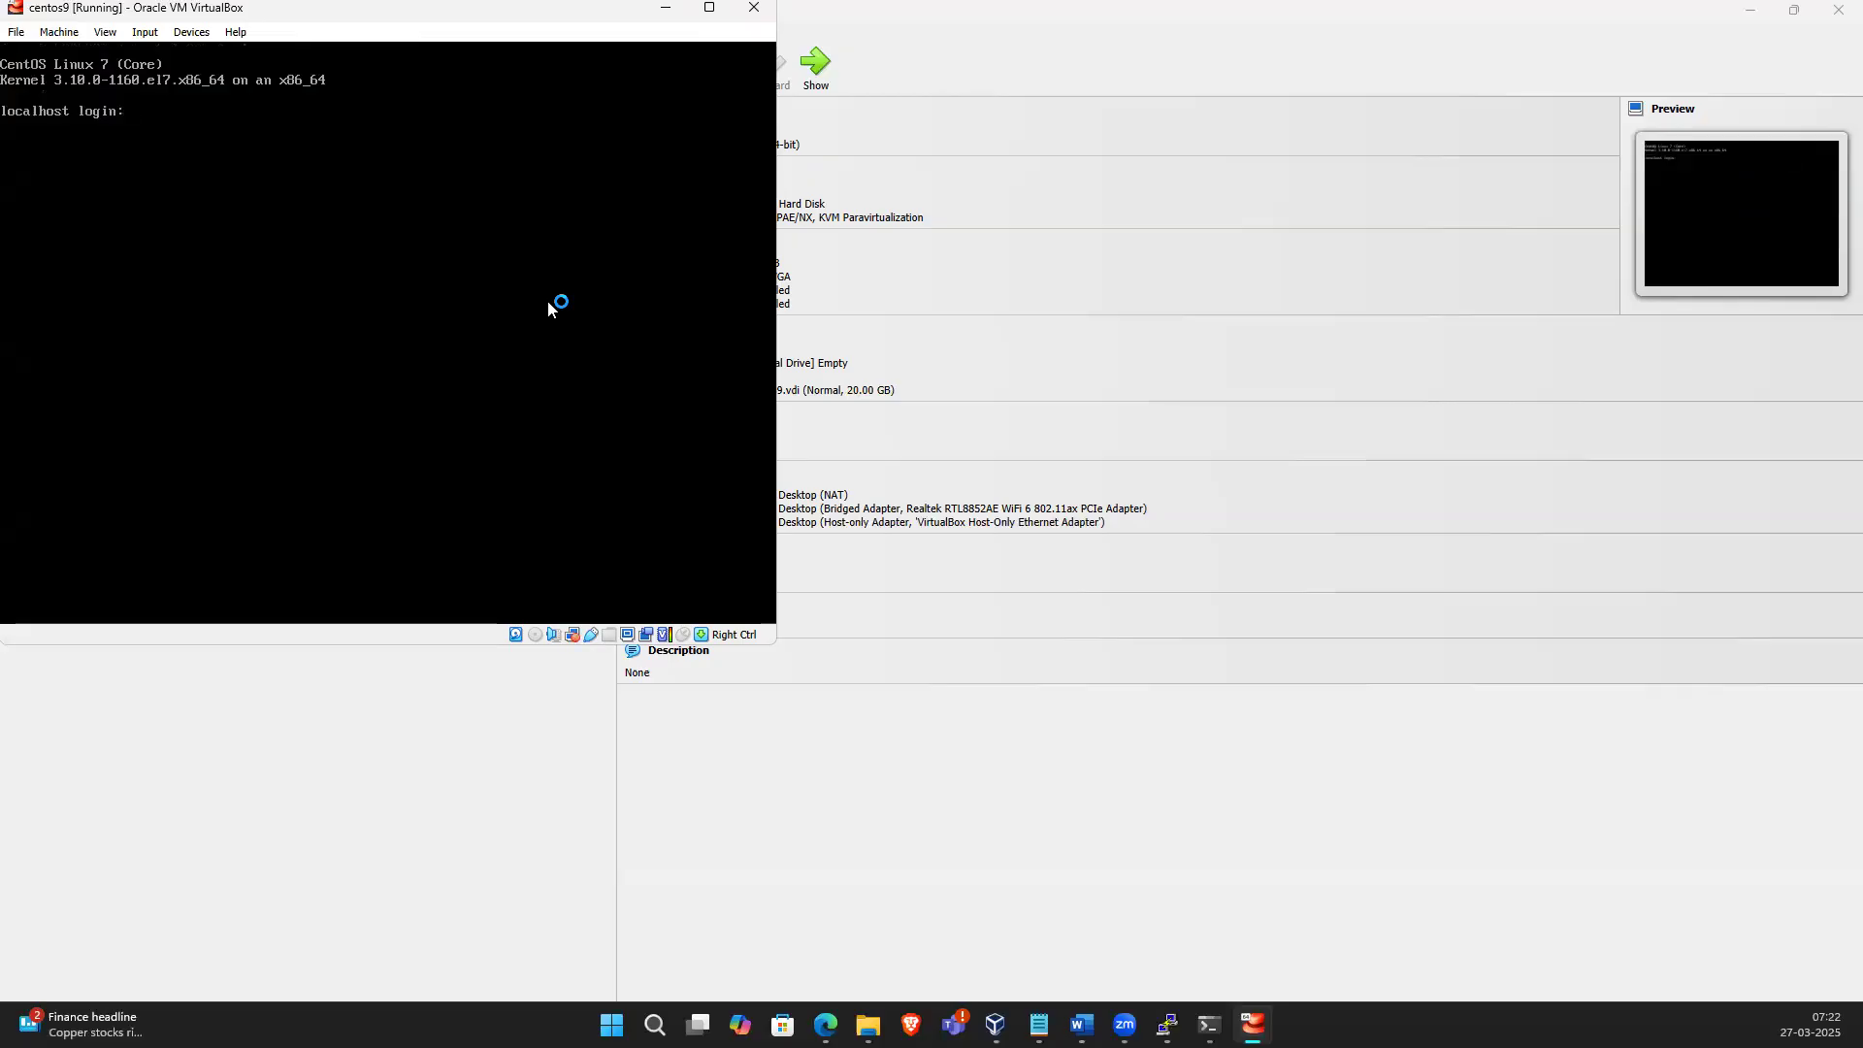
Log in as root, list the network interfaces with ip a and clear the screen
type("root")
key("Return")
key("Return")
type("ip a")
key("Return")
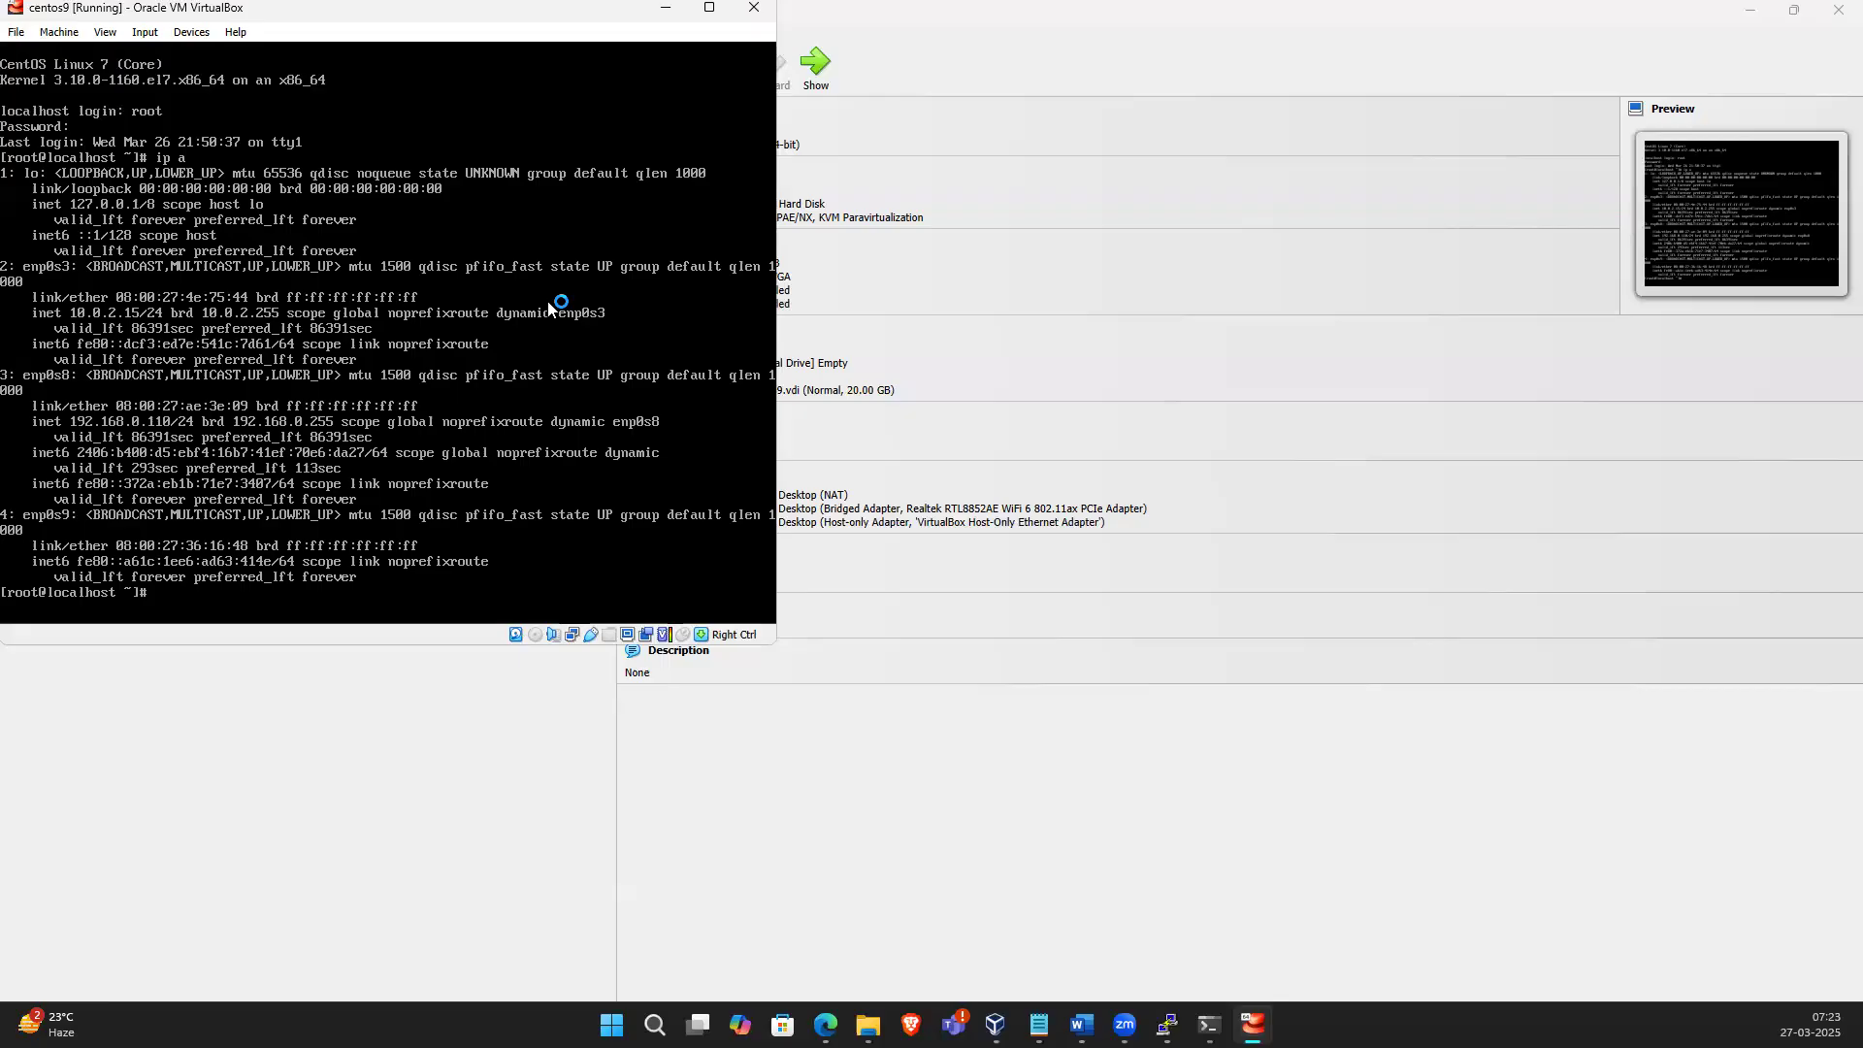
type("clear")
key("Return")
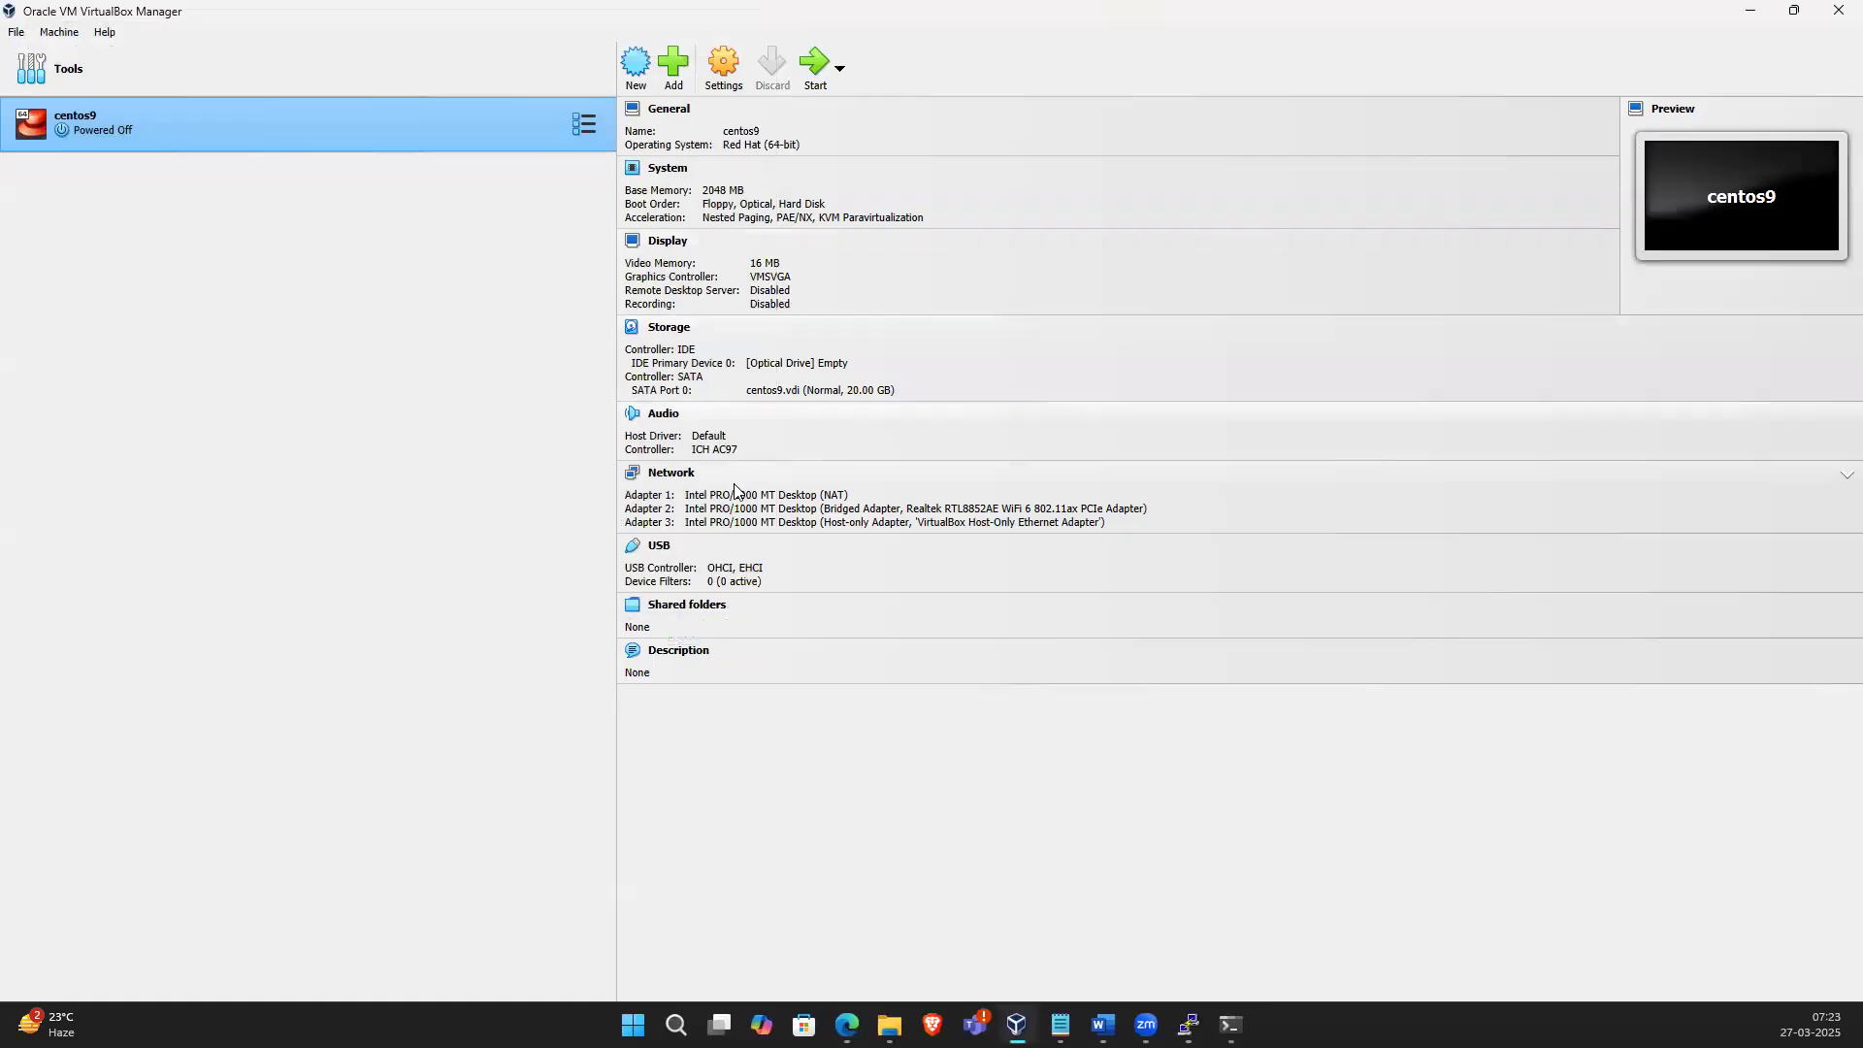
Open the VM's network settings and disable Adapter 2 and Adapter 3, keeping Adapter 1 enabled
left_click(722, 76)
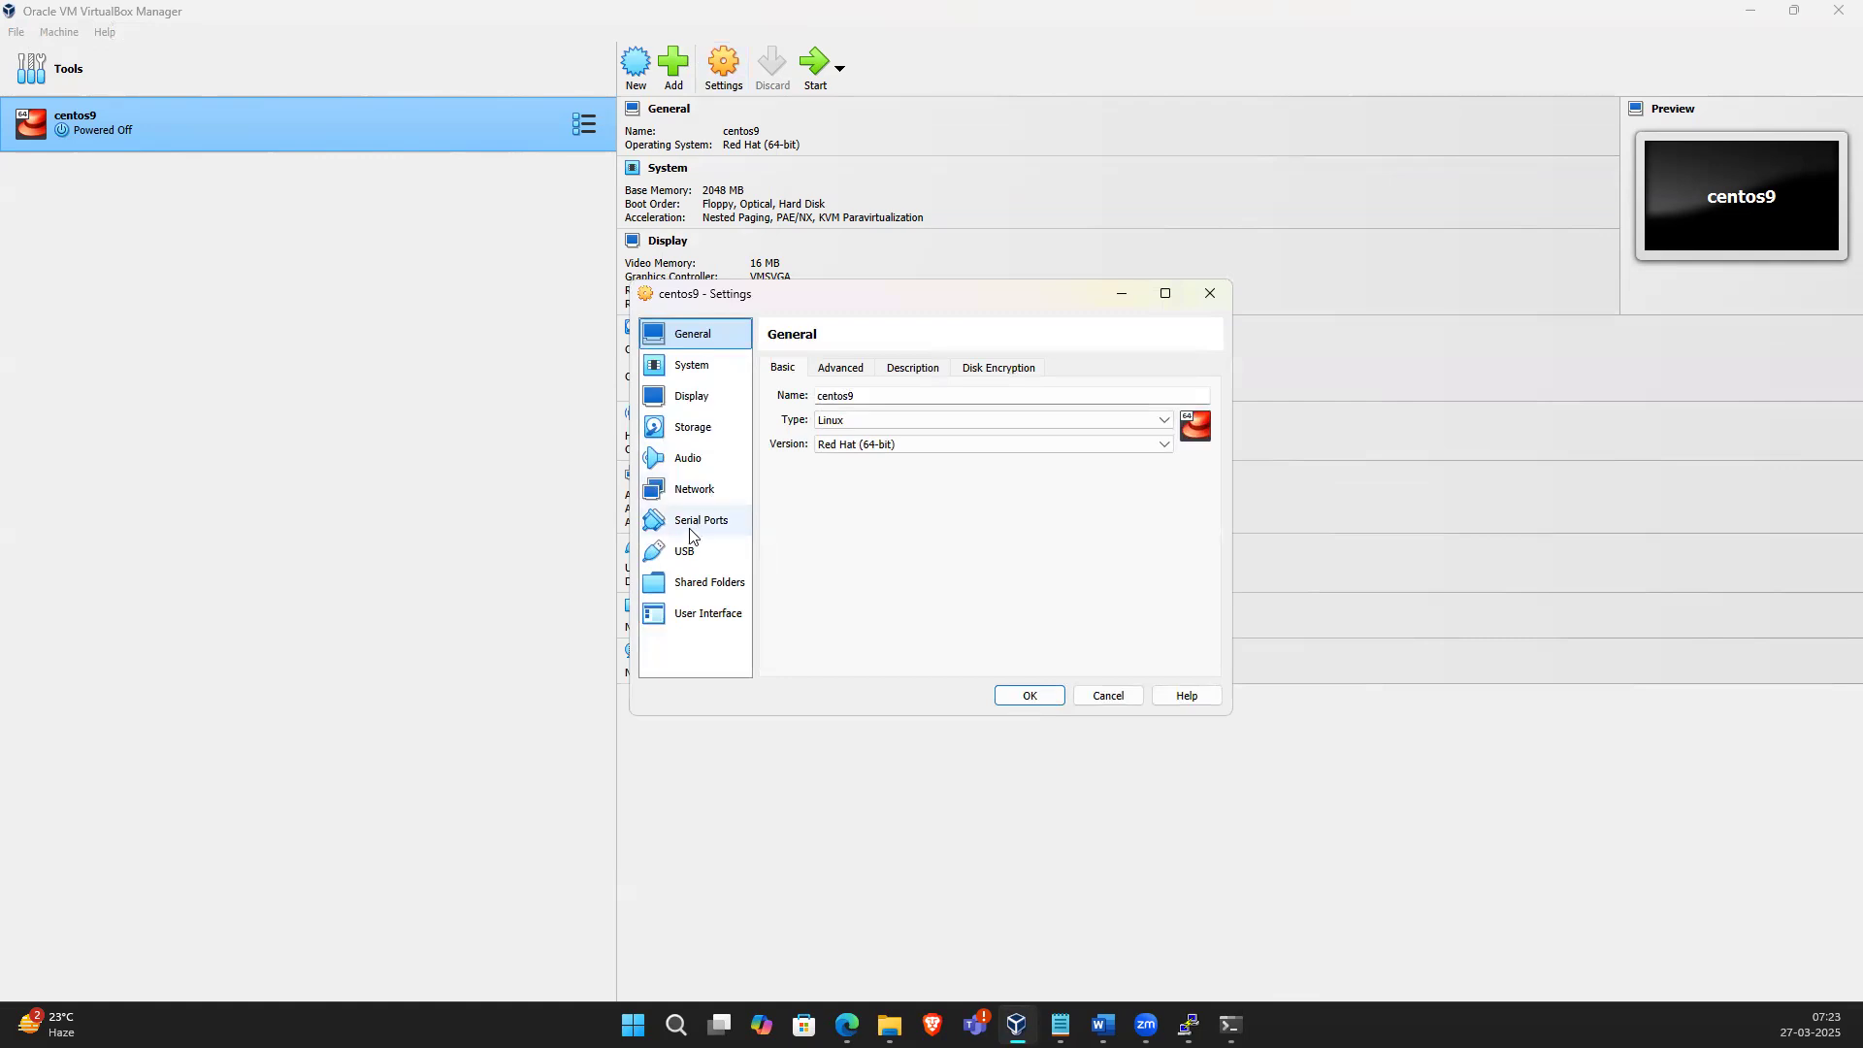
left_click(691, 491)
left_click(863, 371)
left_click(797, 370)
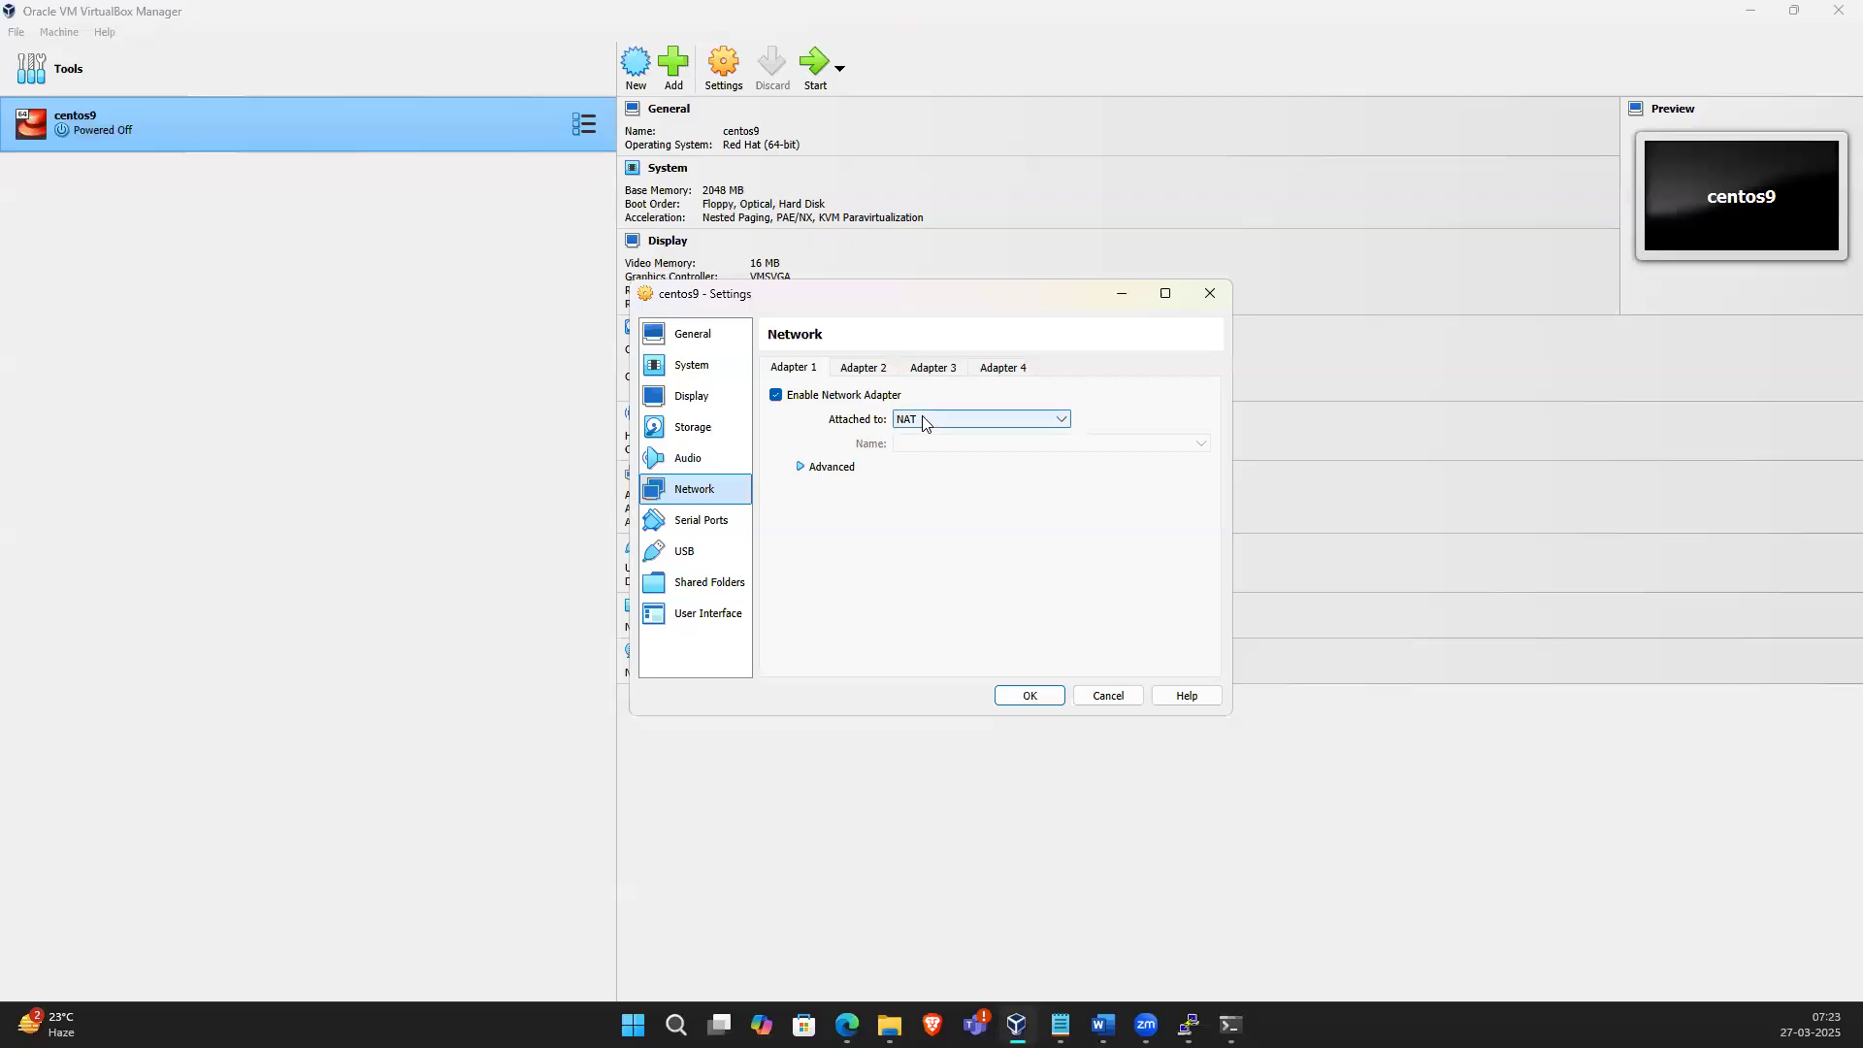
left_click(777, 396)
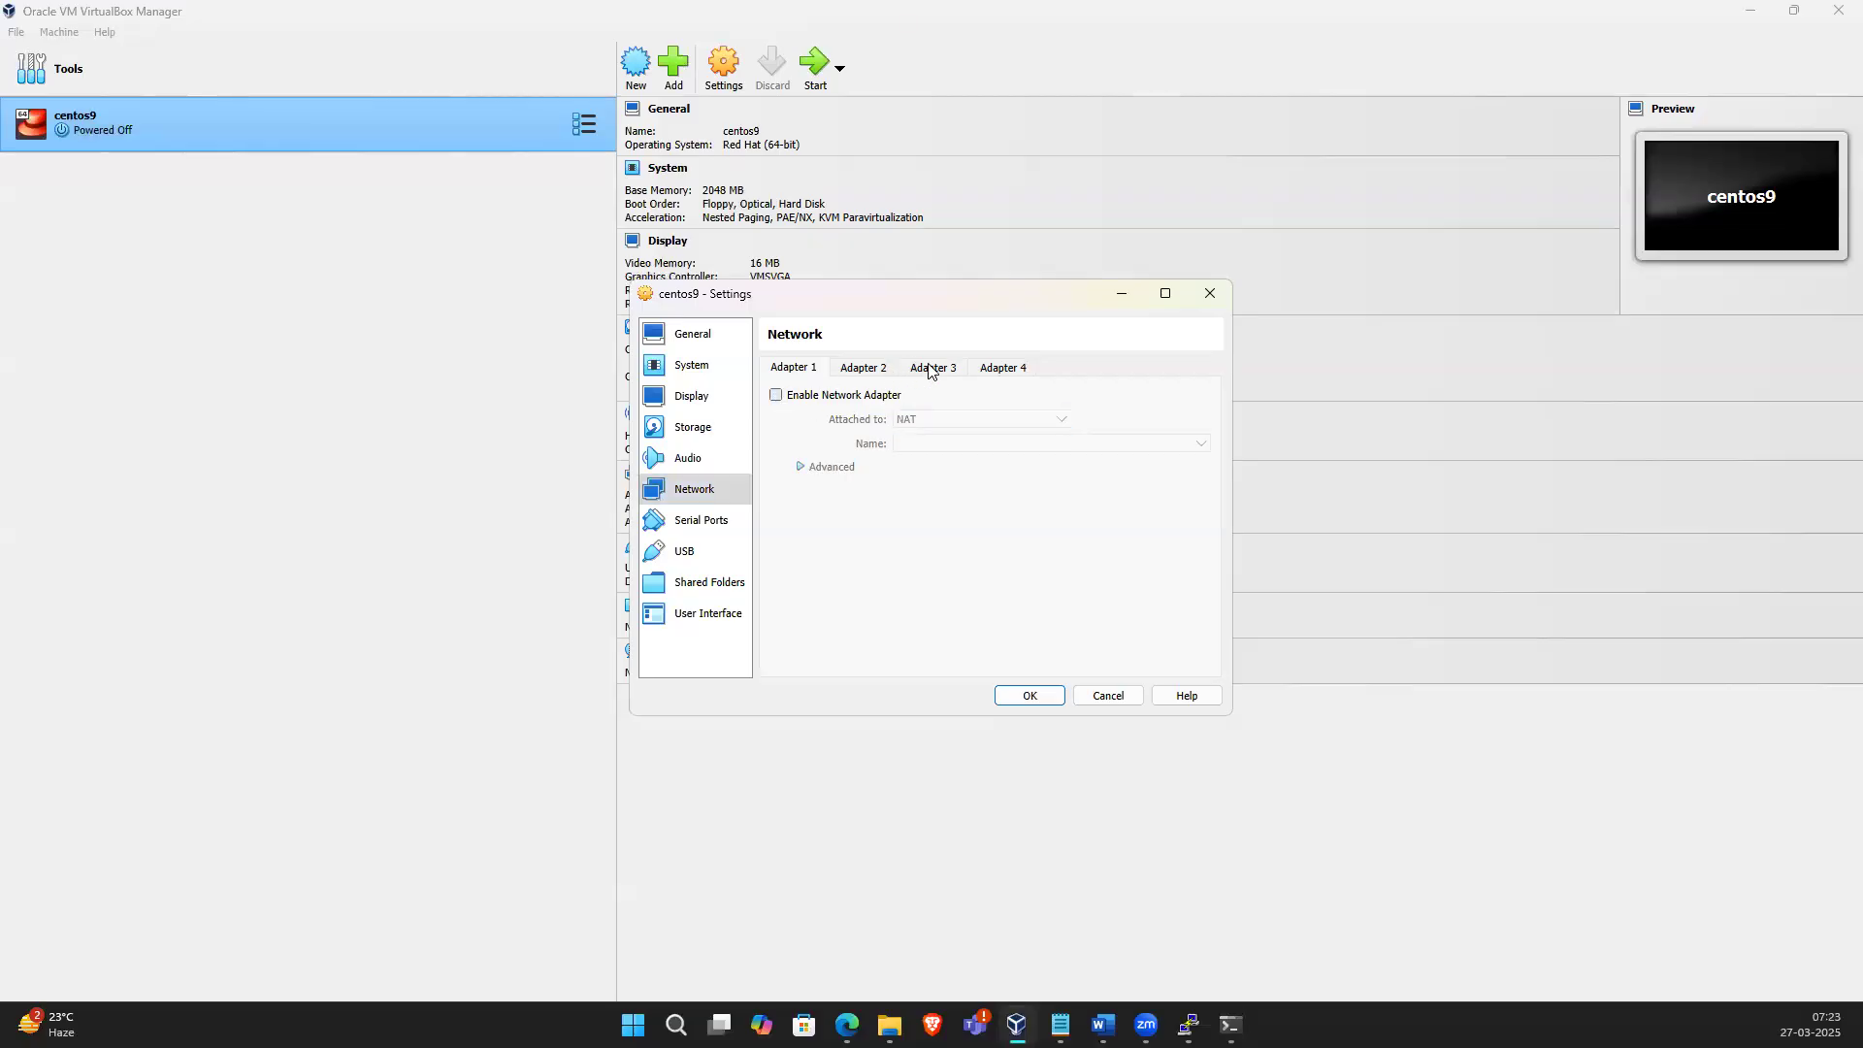
left_click(777, 396)
left_click(862, 369)
left_click(776, 397)
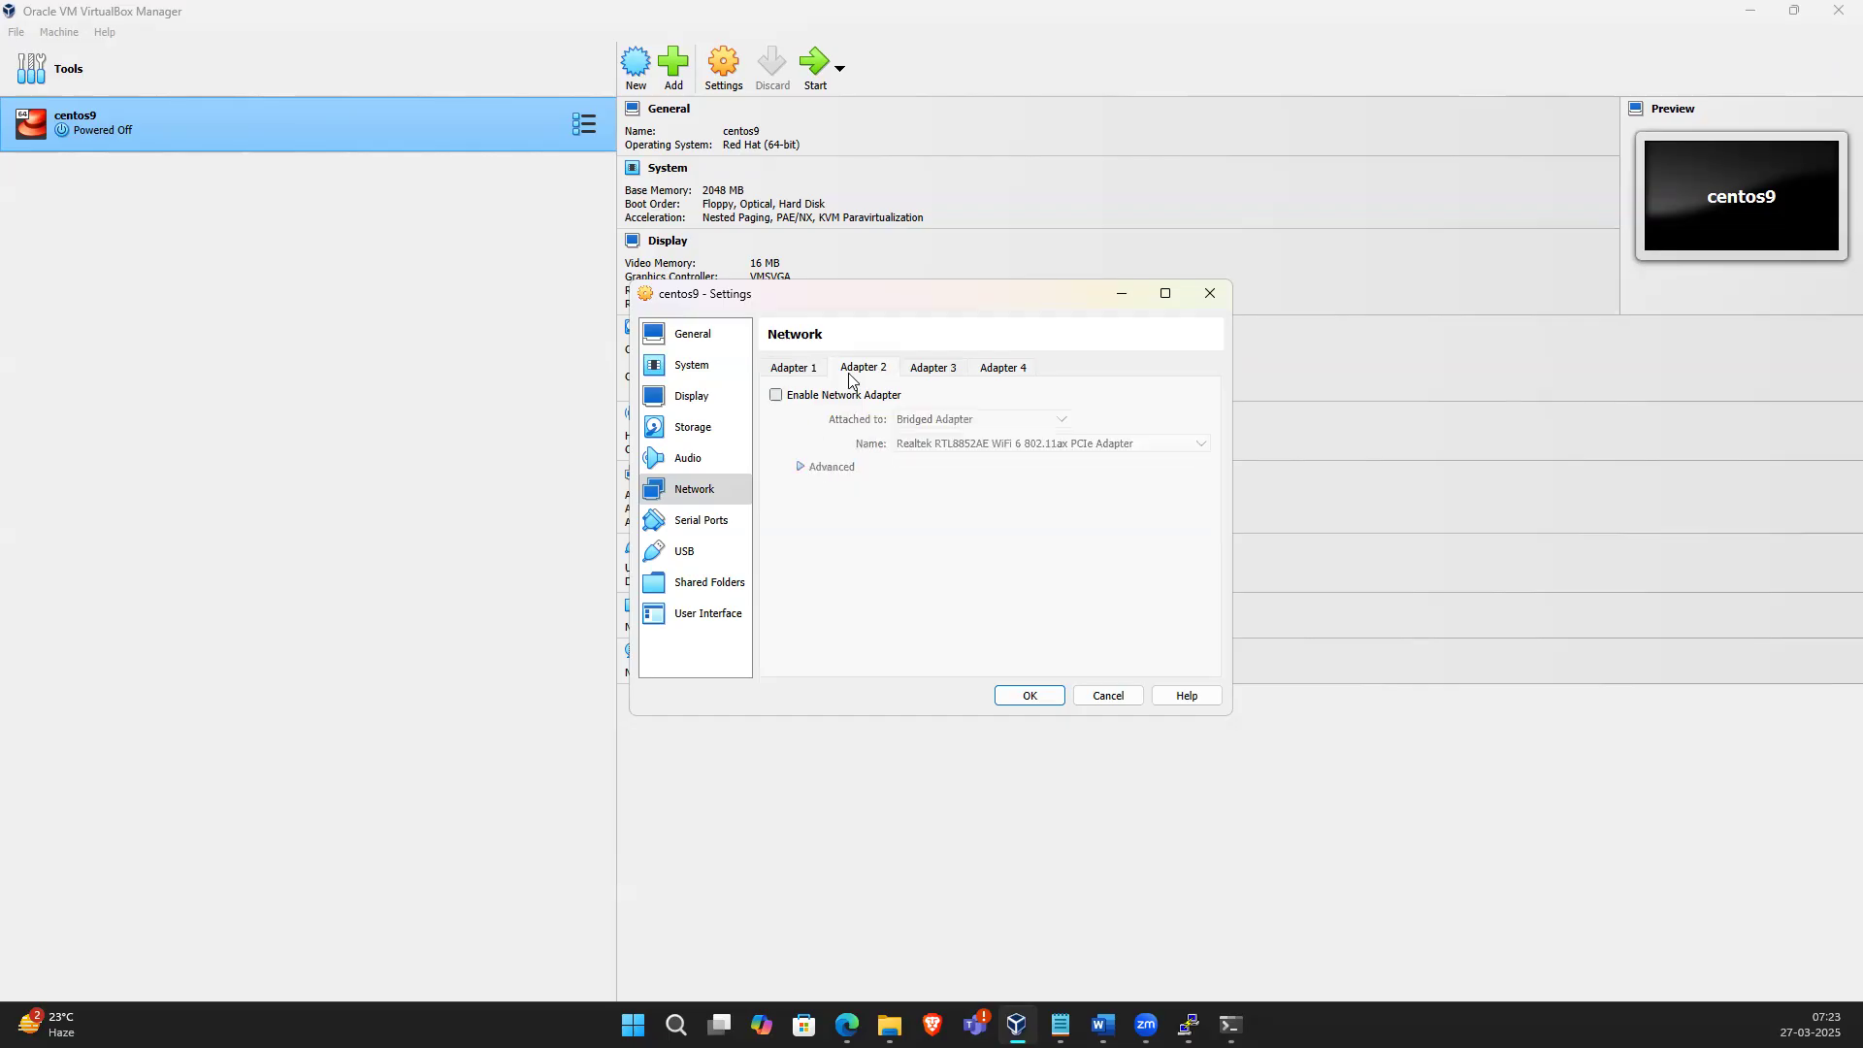
left_click(934, 368)
left_click(776, 395)
Attach Adapter 1 to Bridged Adapter and save the settings with OK
left_click(796, 368)
left_click(927, 420)
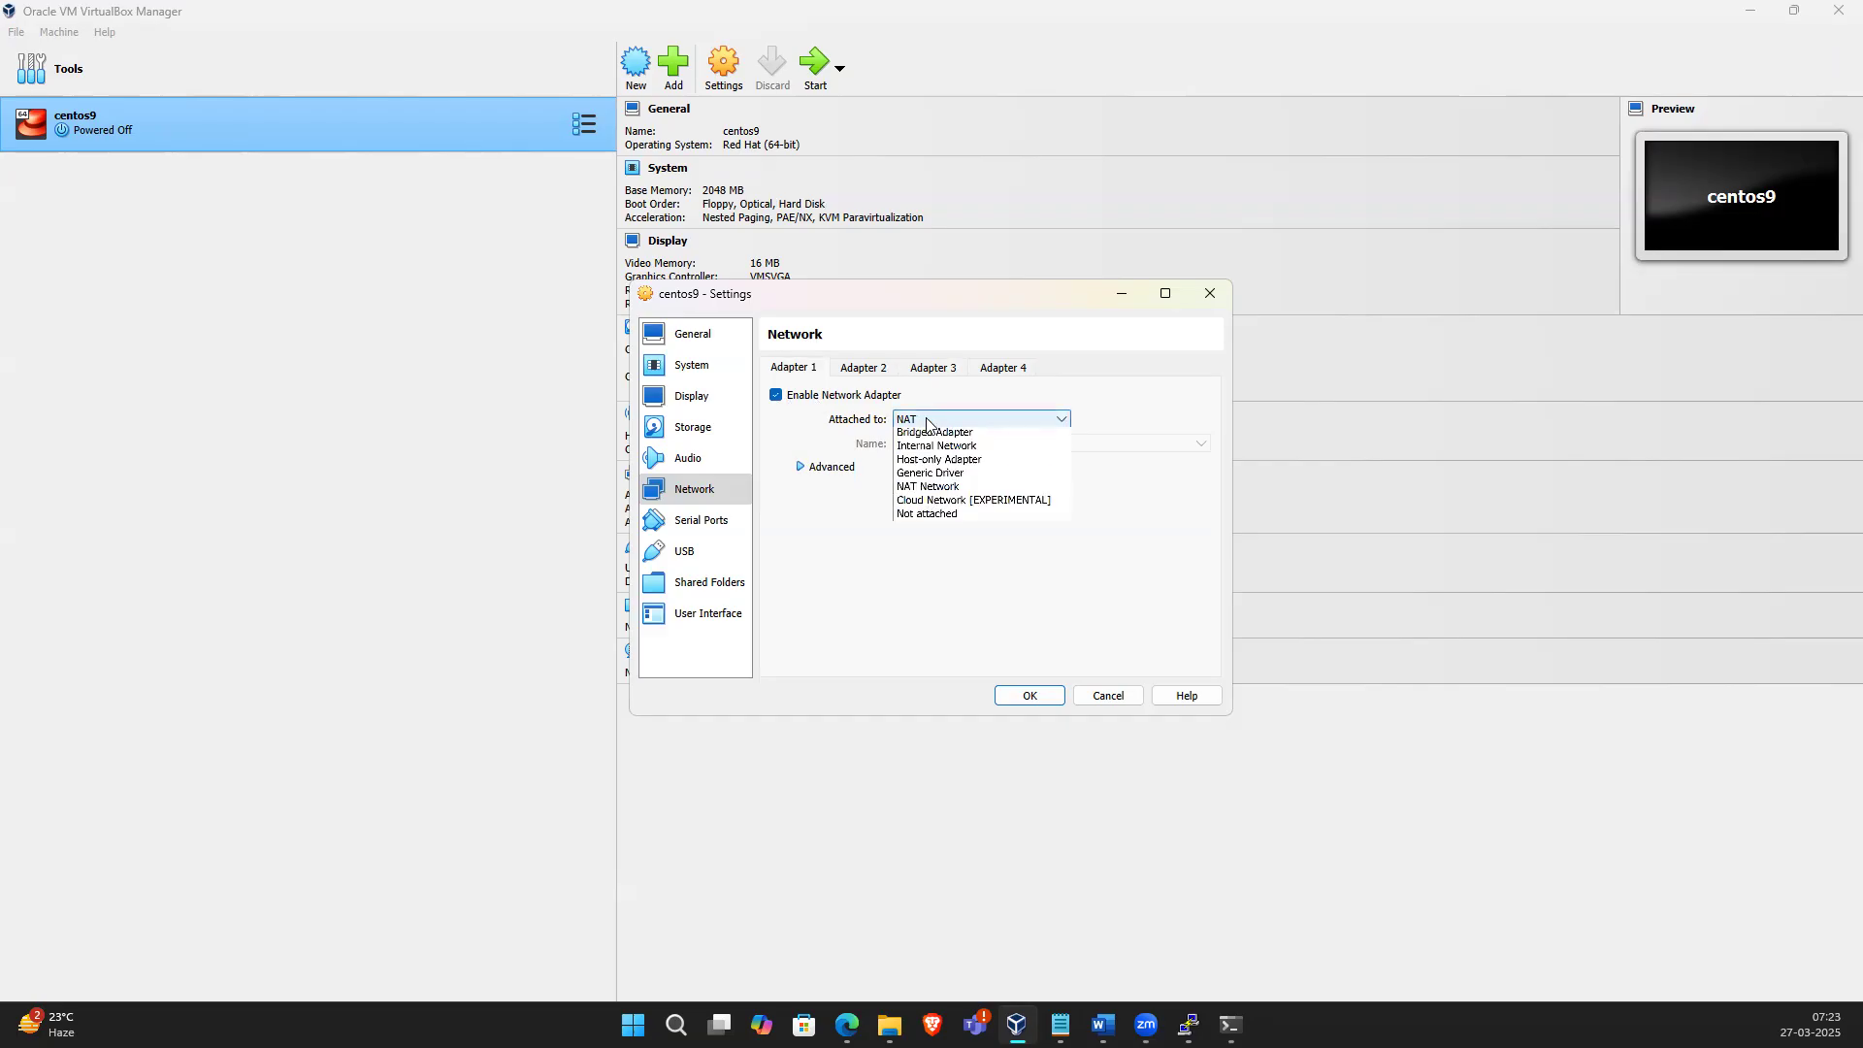
left_click(931, 433)
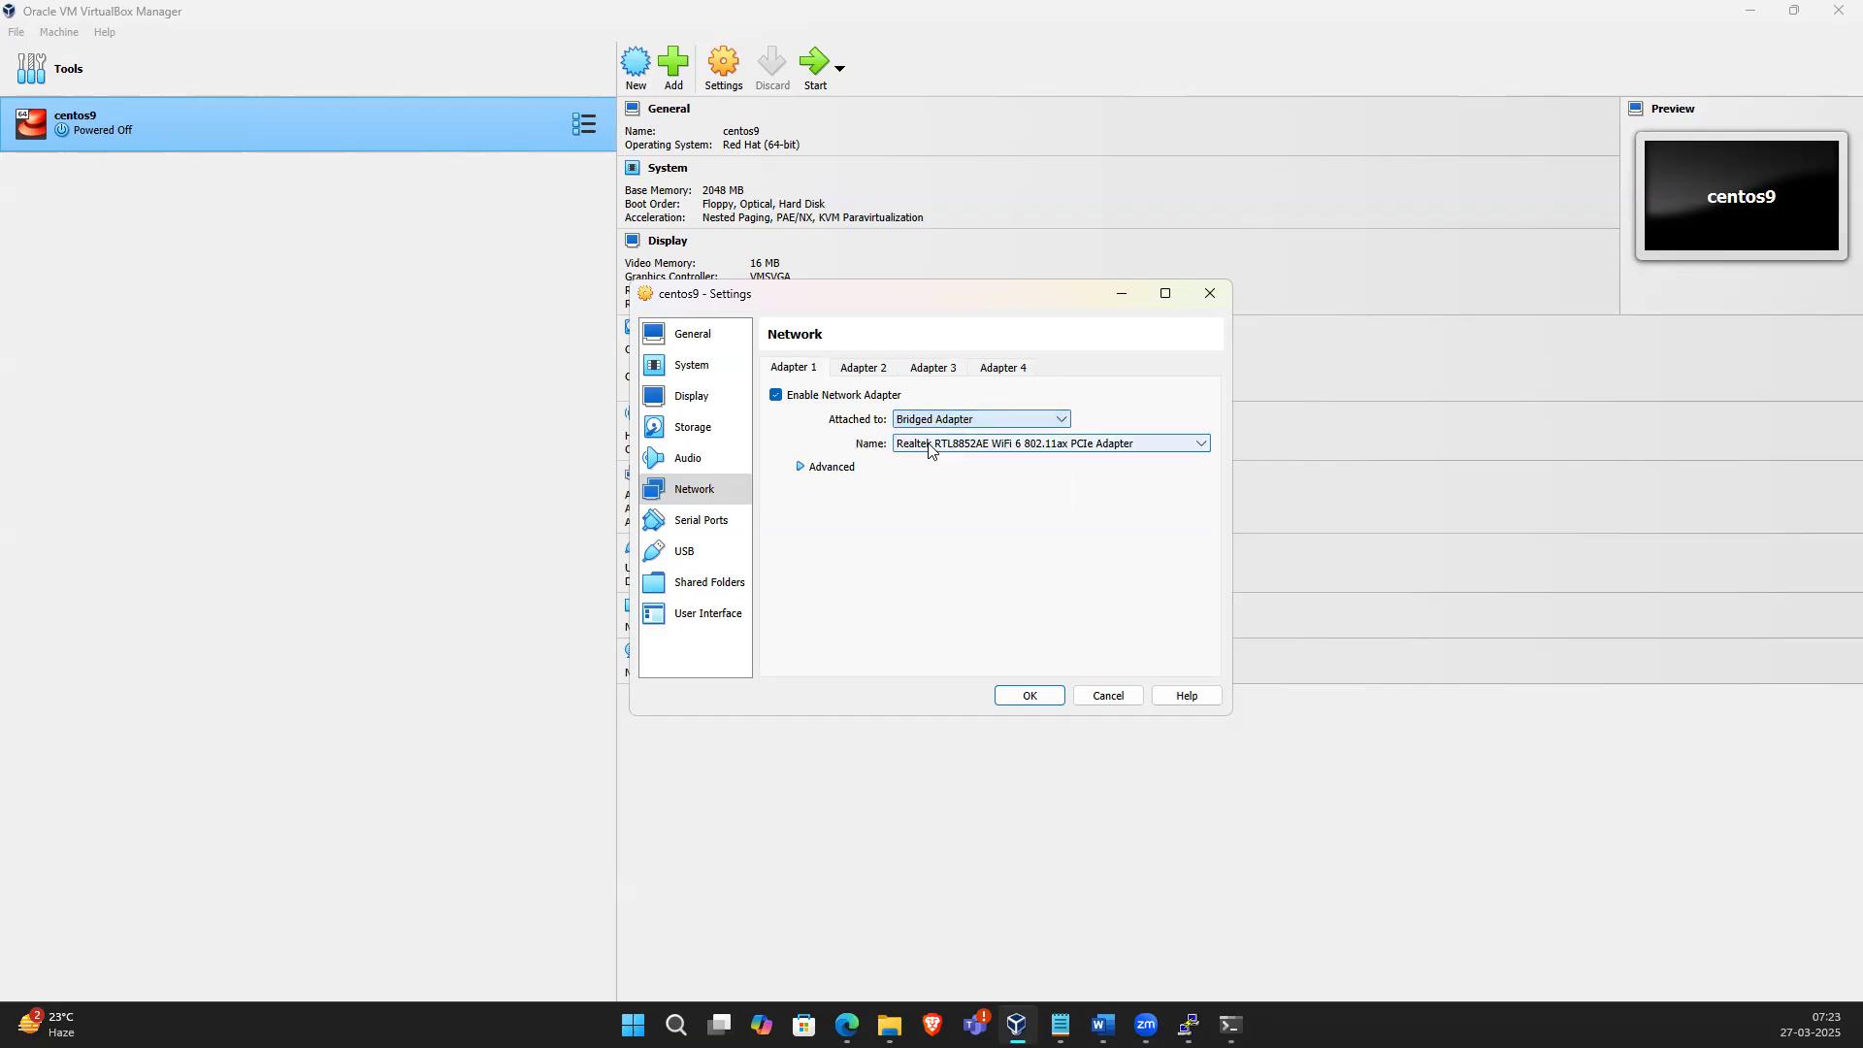
left_click(1025, 697)
Start the VM, dismiss its notifications, log in as root and list the network interfaces with ip a
left_click(810, 64)
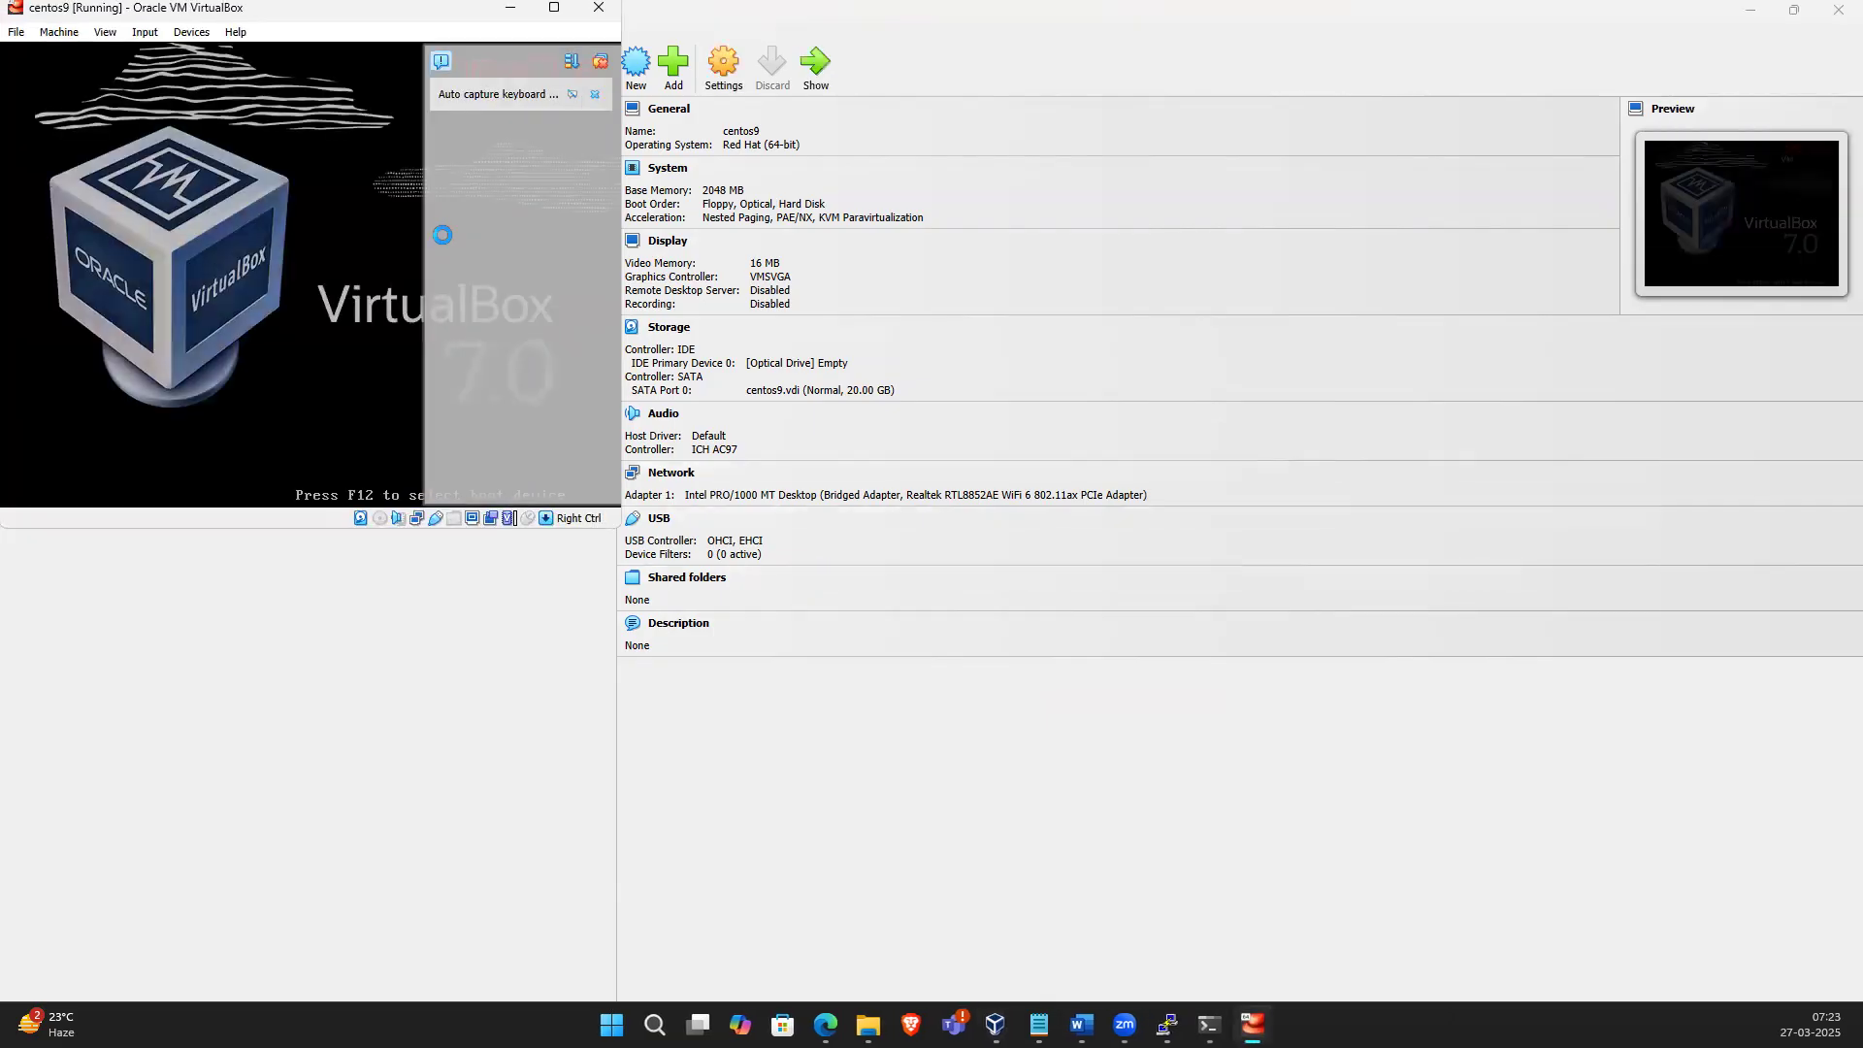
left_click(596, 94)
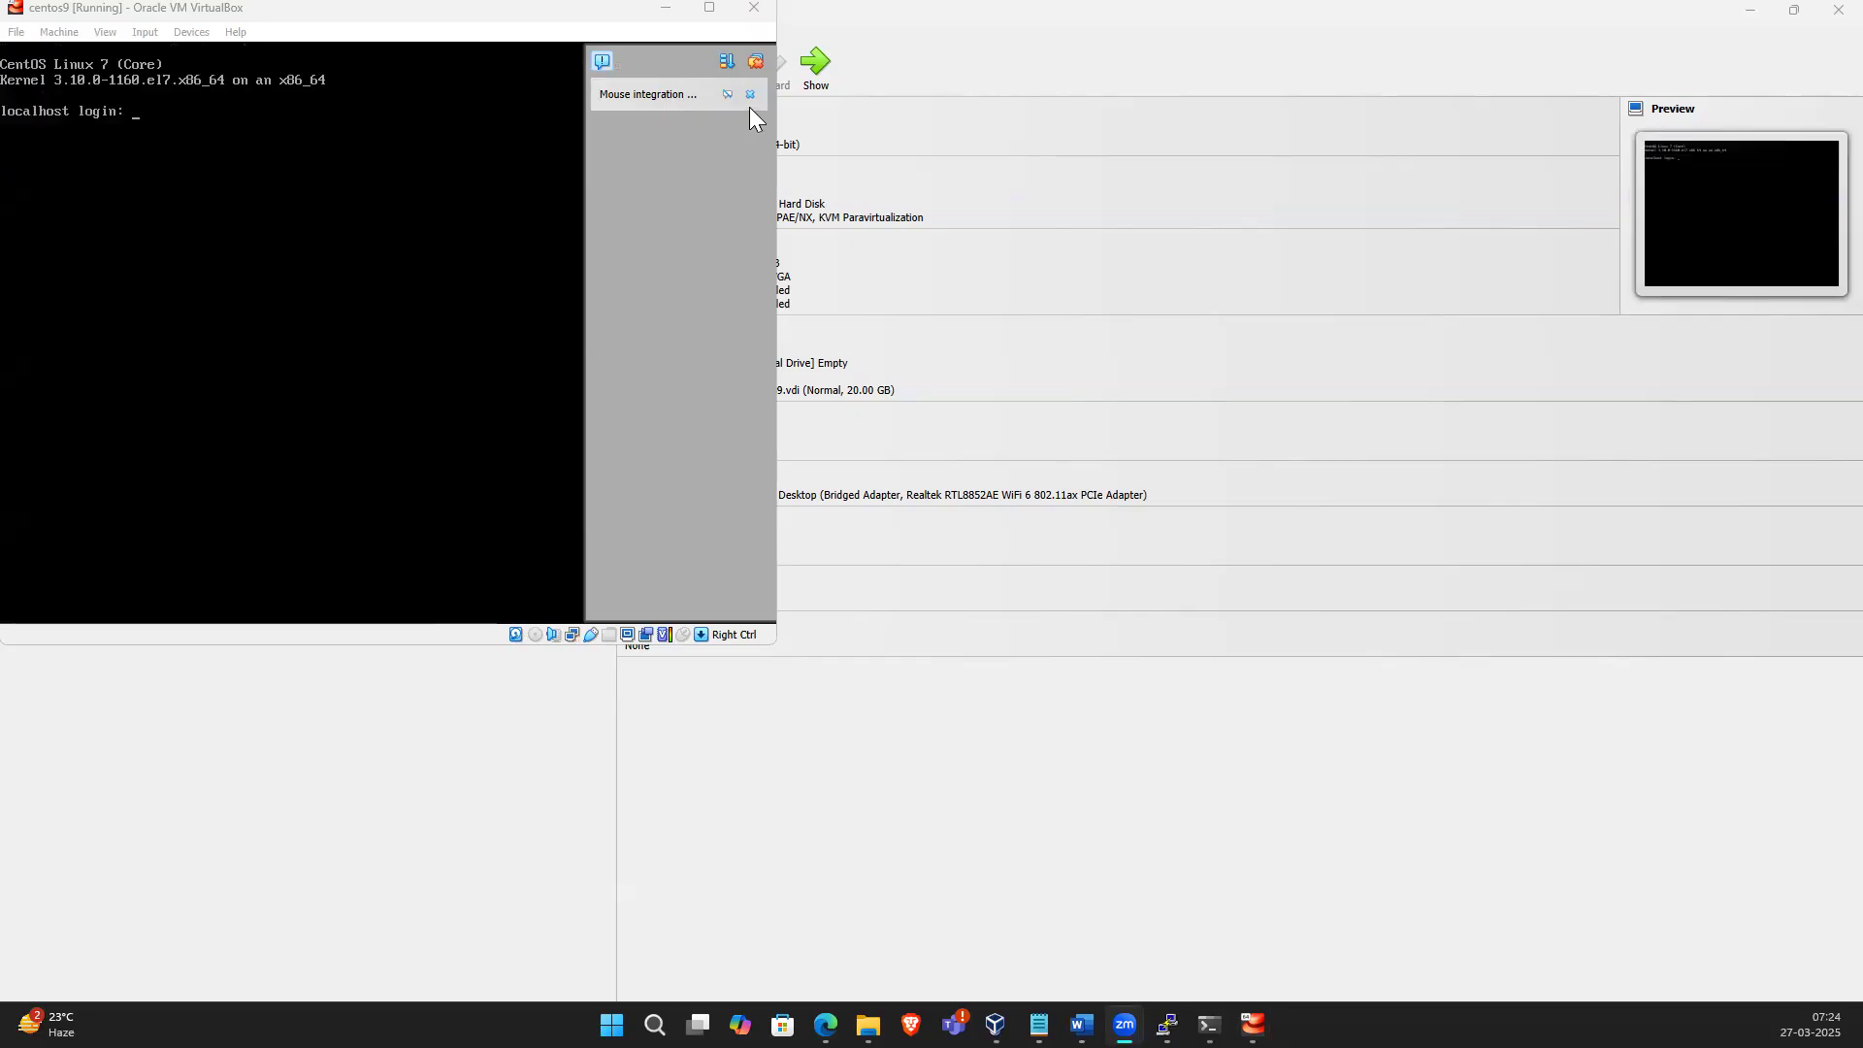
left_click(749, 96)
type("root")
key("Return")
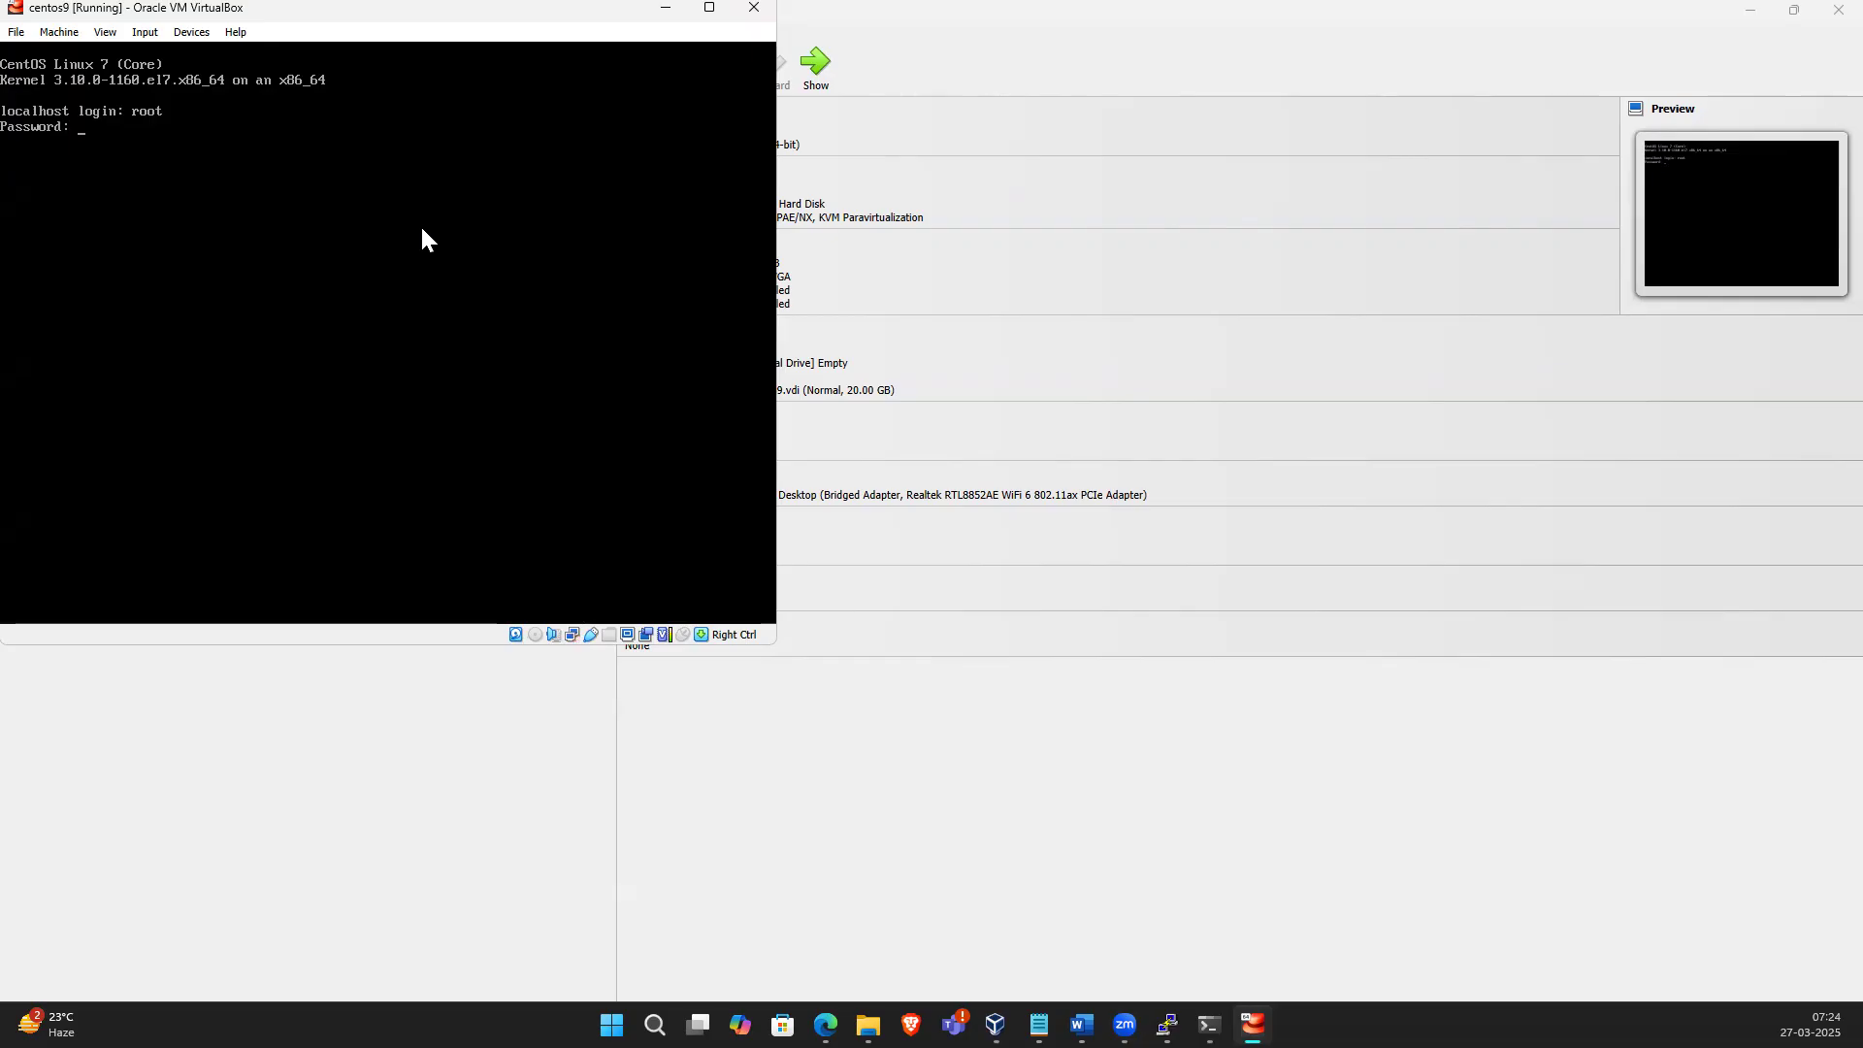
key("Return")
type("ip a")
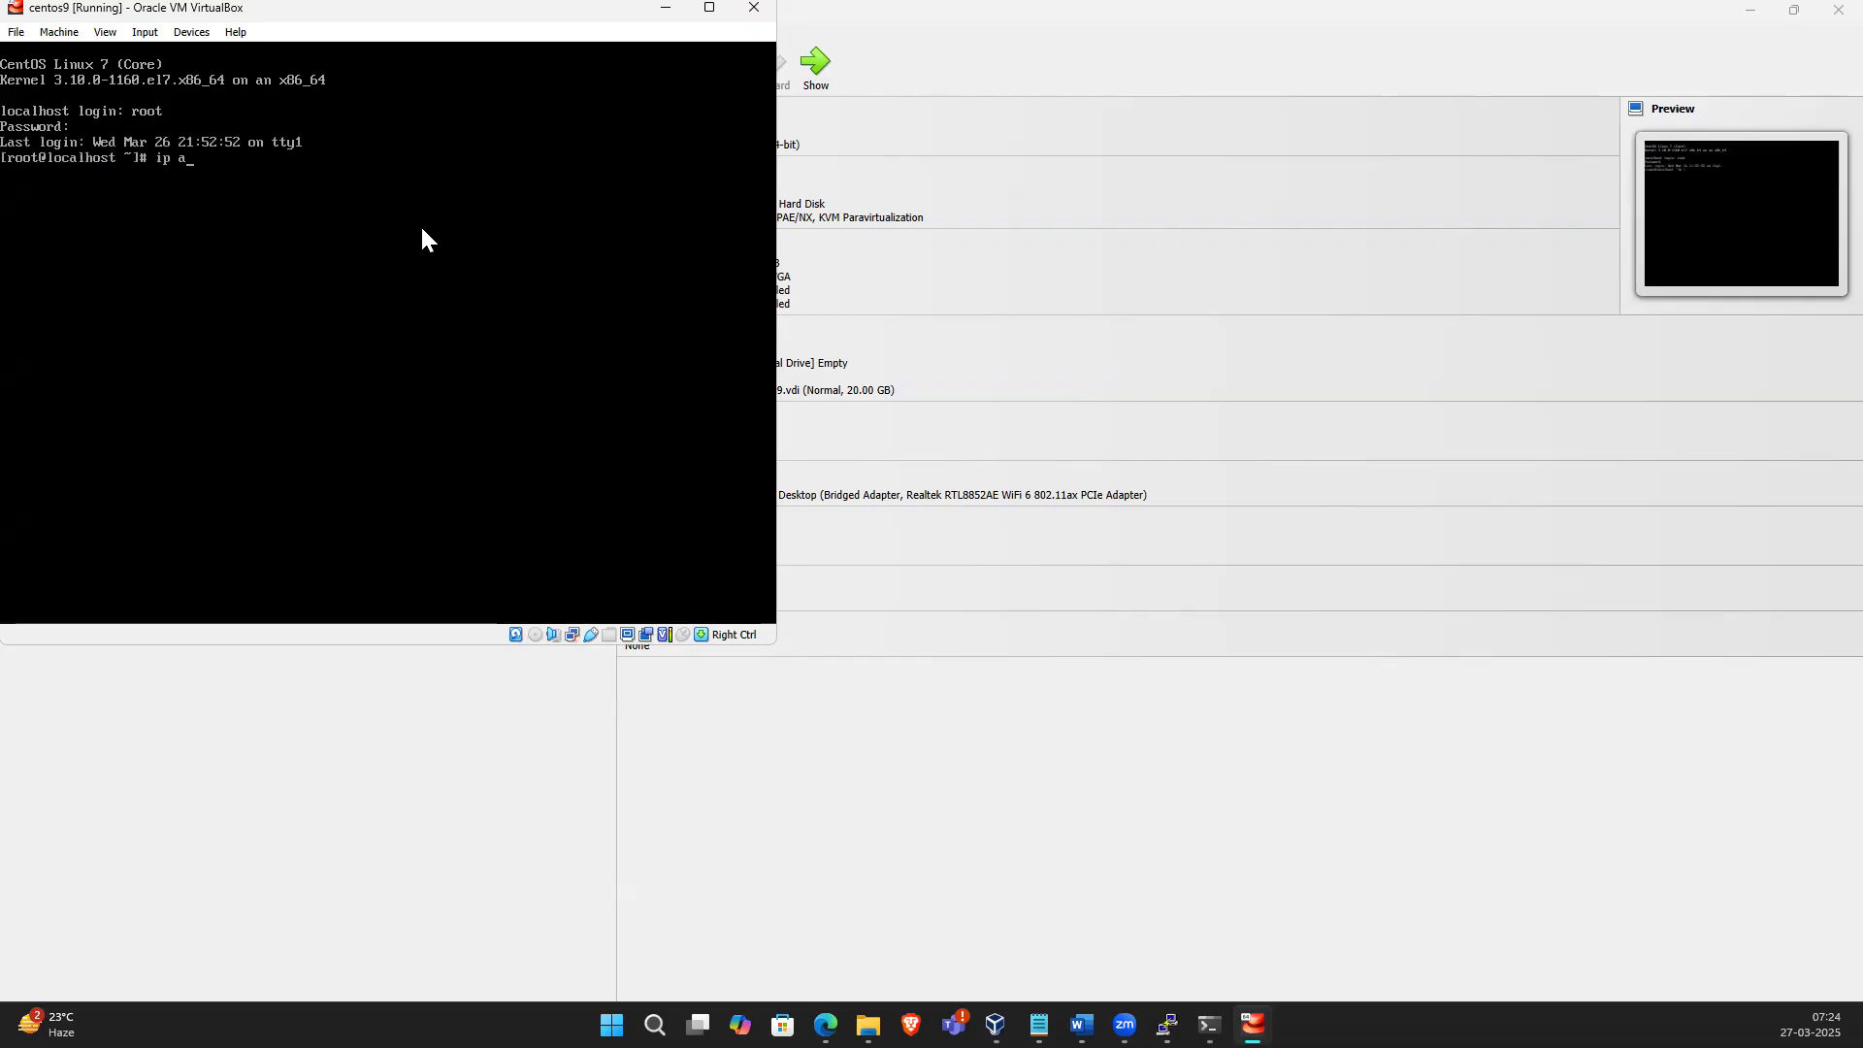
key("Return")
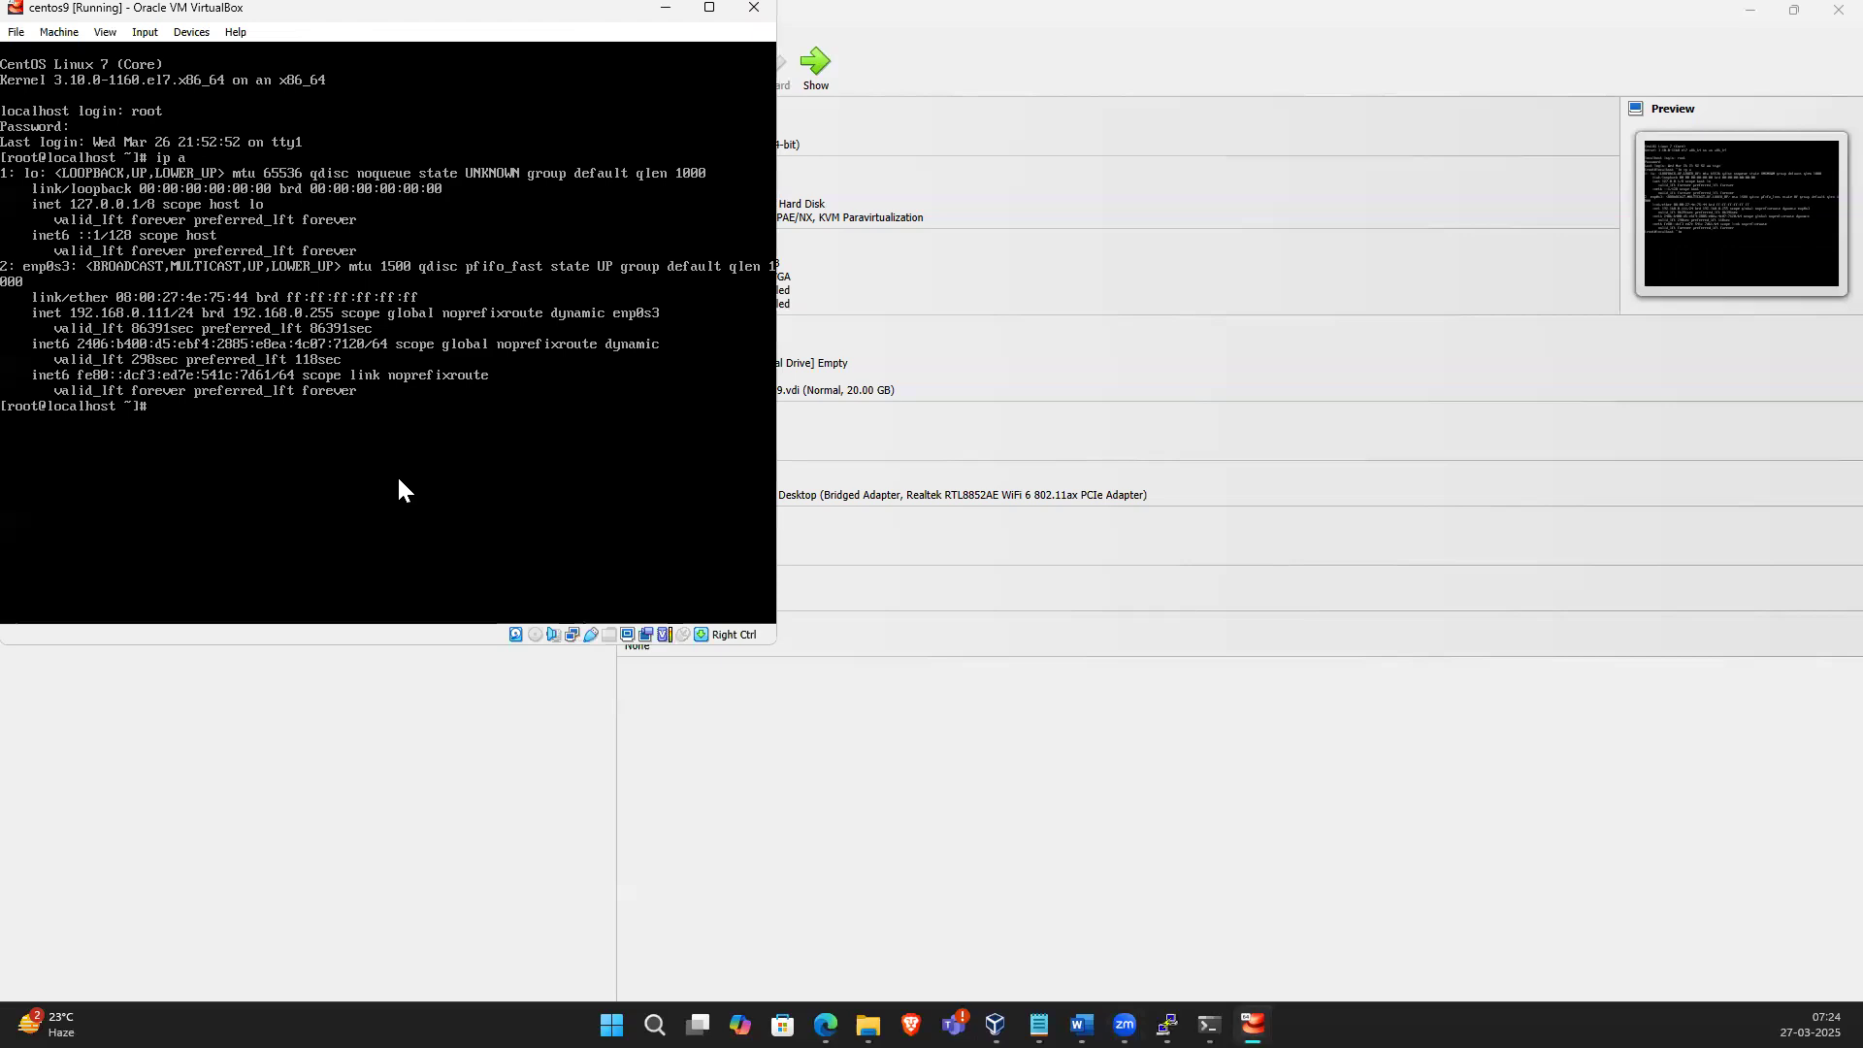
Shut the VM down with init 0
type("init 0")
key("Return")
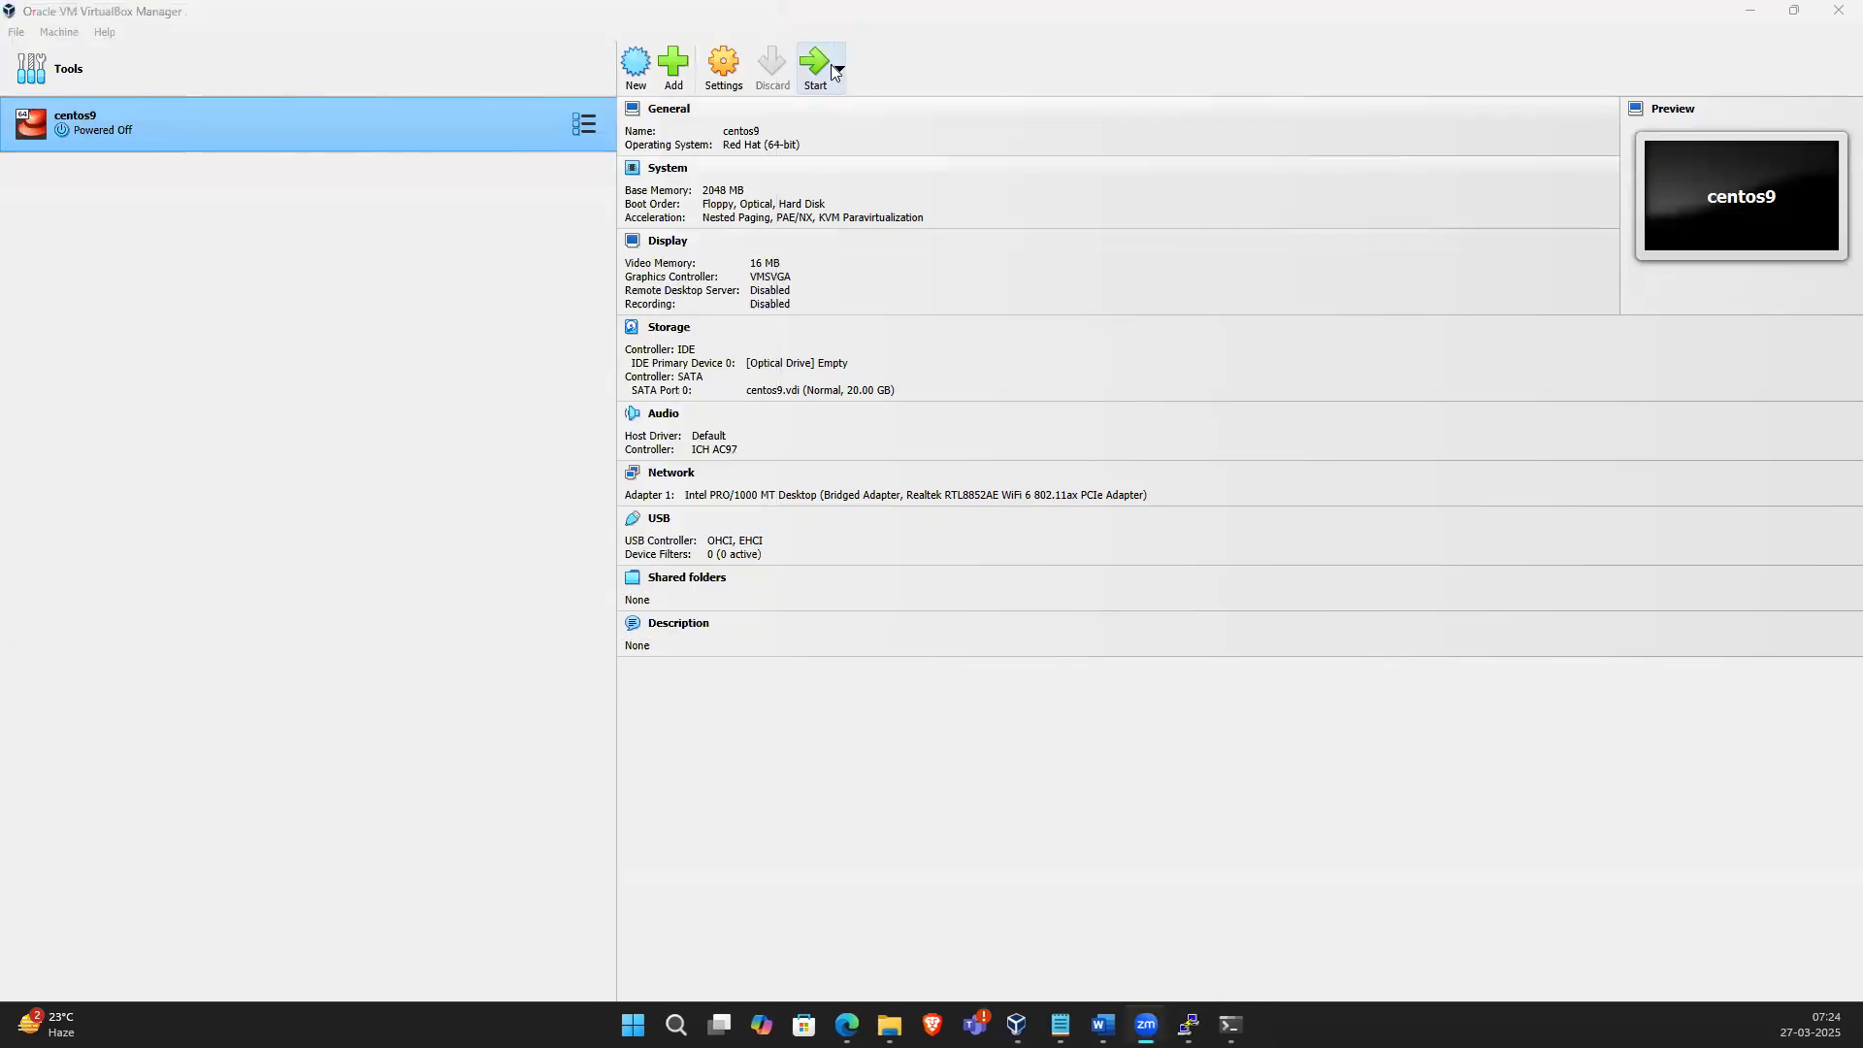
Enable Adapter 2 attached to Host-only Adapter using the VirtualBox Host-Only Ethernet Adapter, and save the settings
left_click(723, 66)
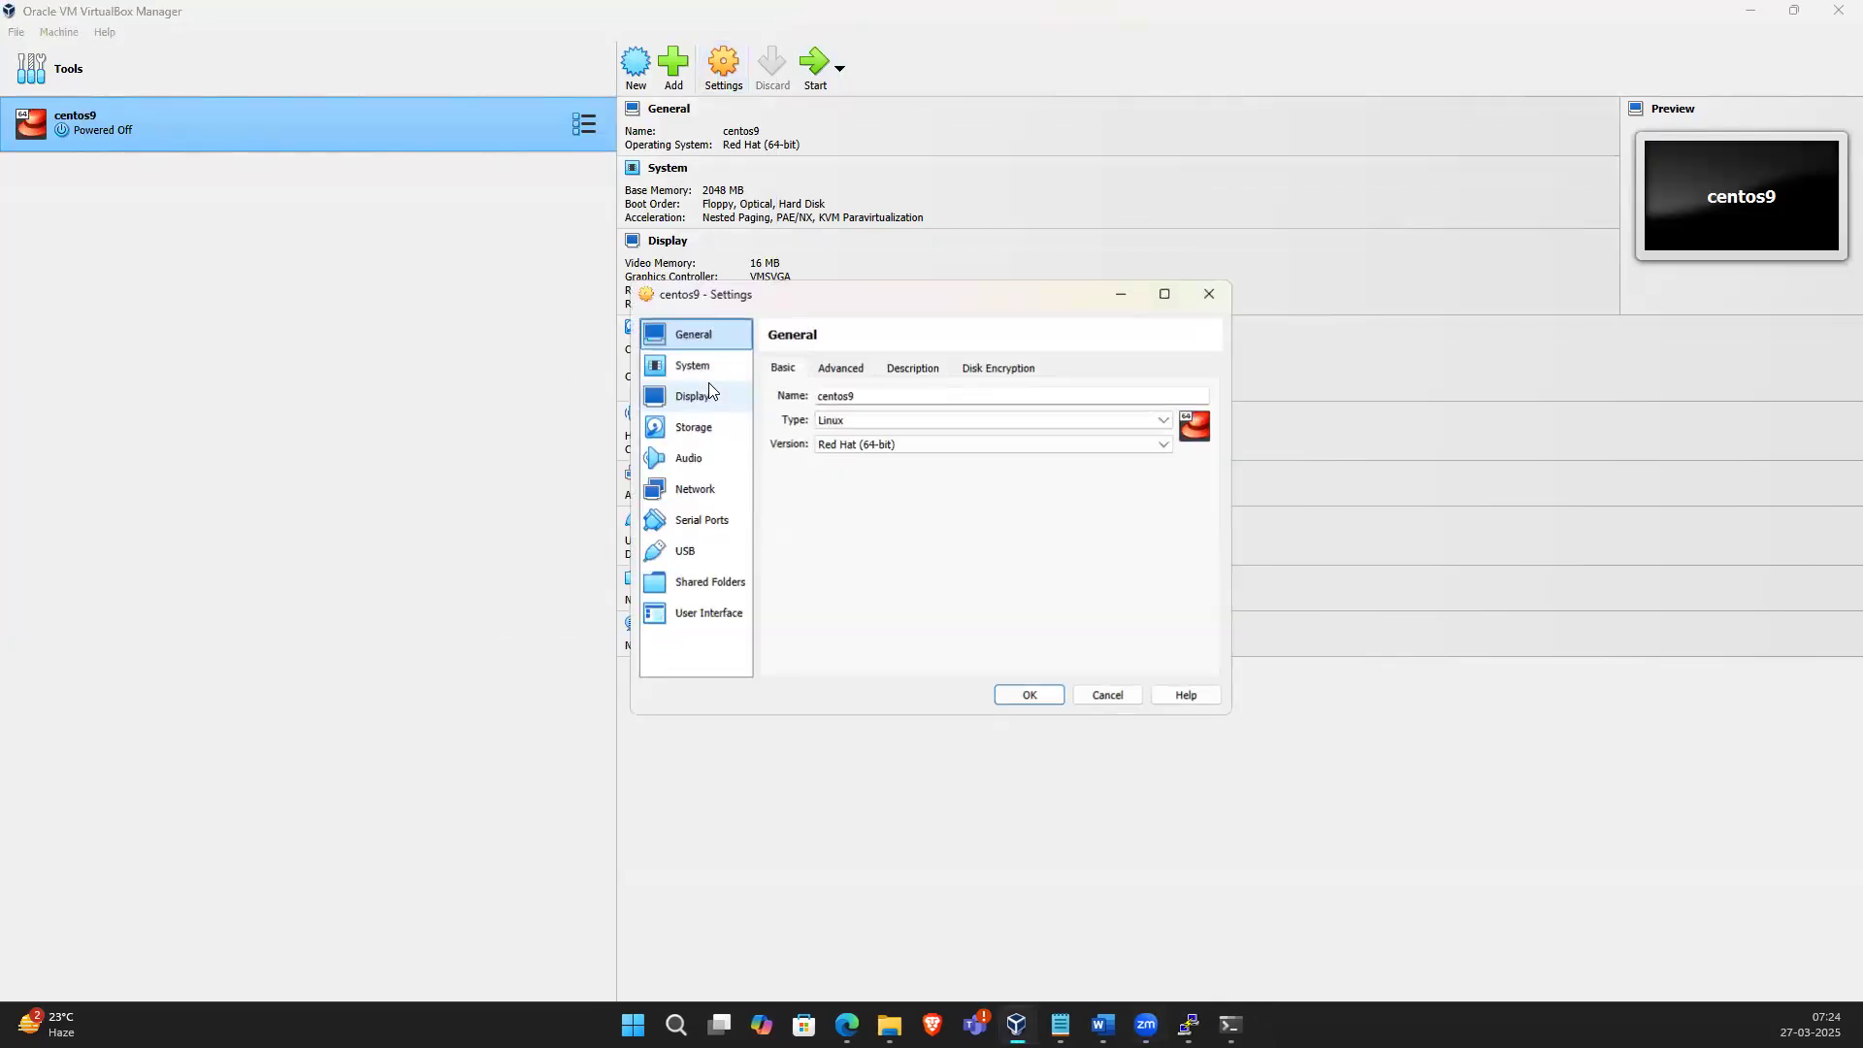
left_click(693, 495)
left_click(863, 368)
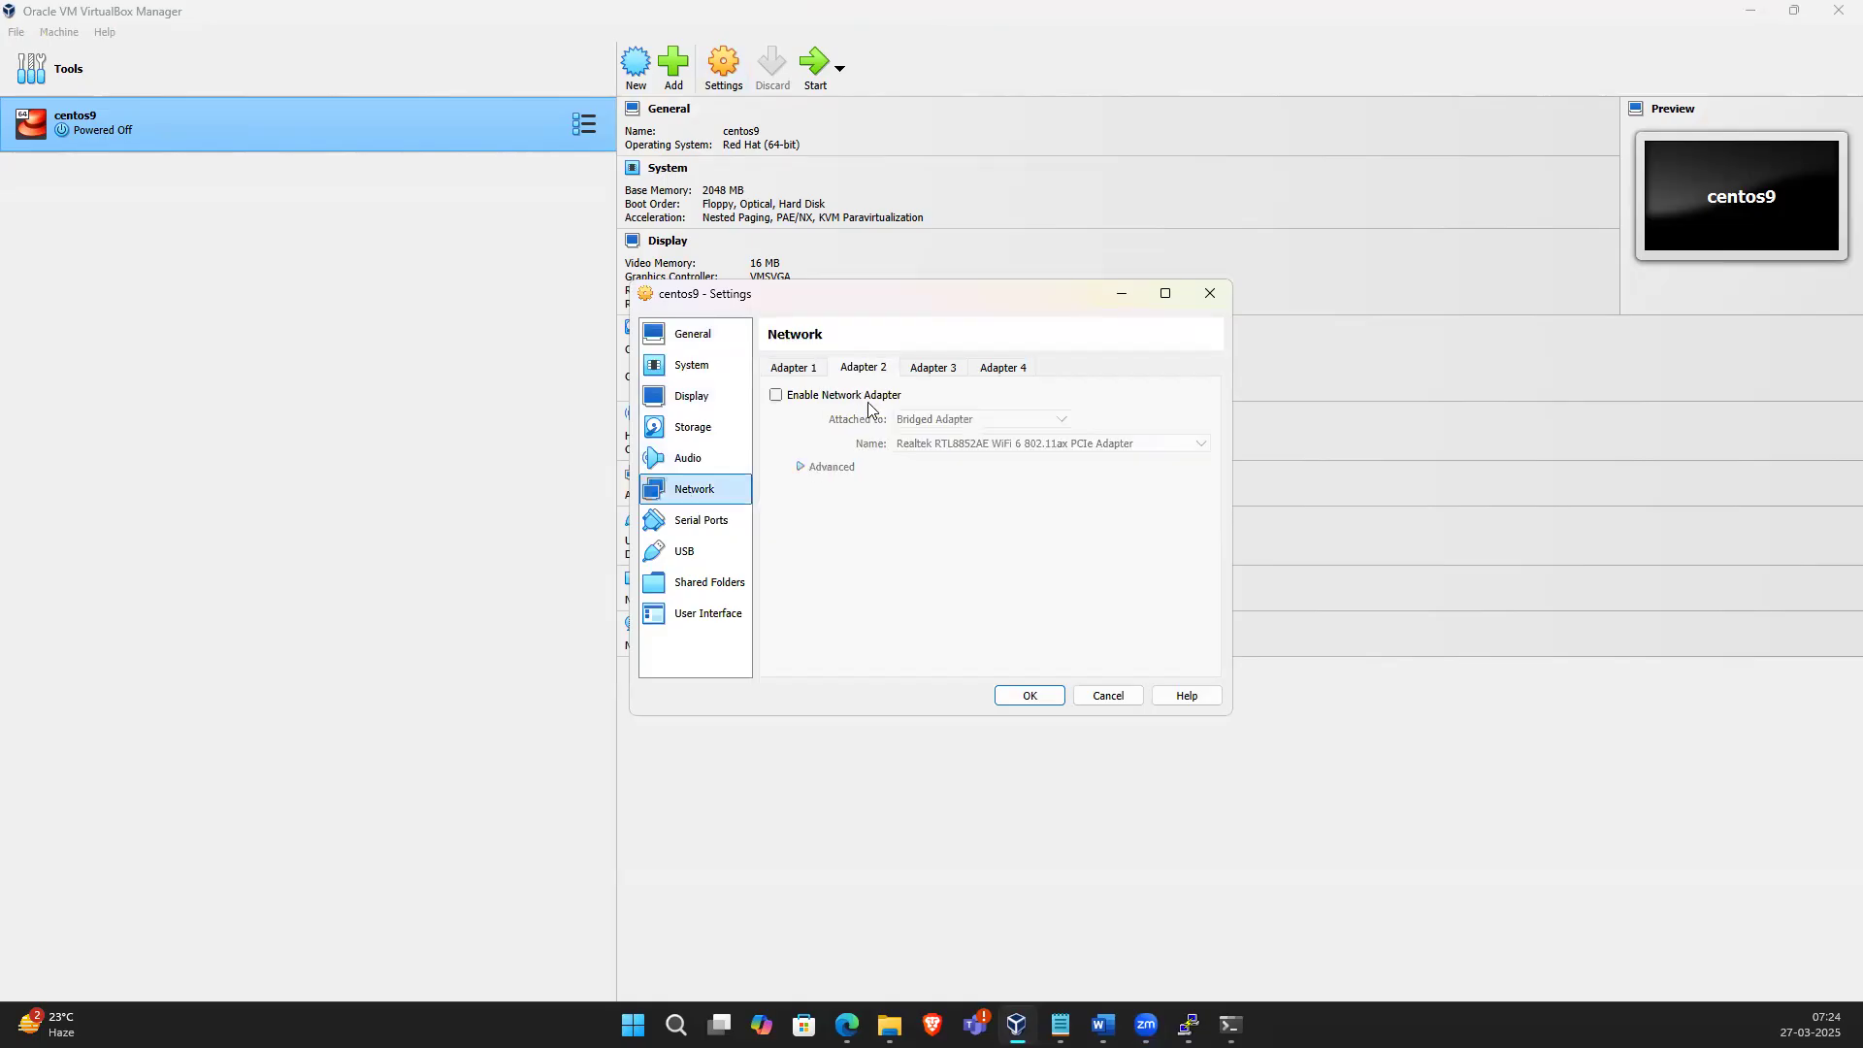
left_click(776, 395)
left_click(975, 419)
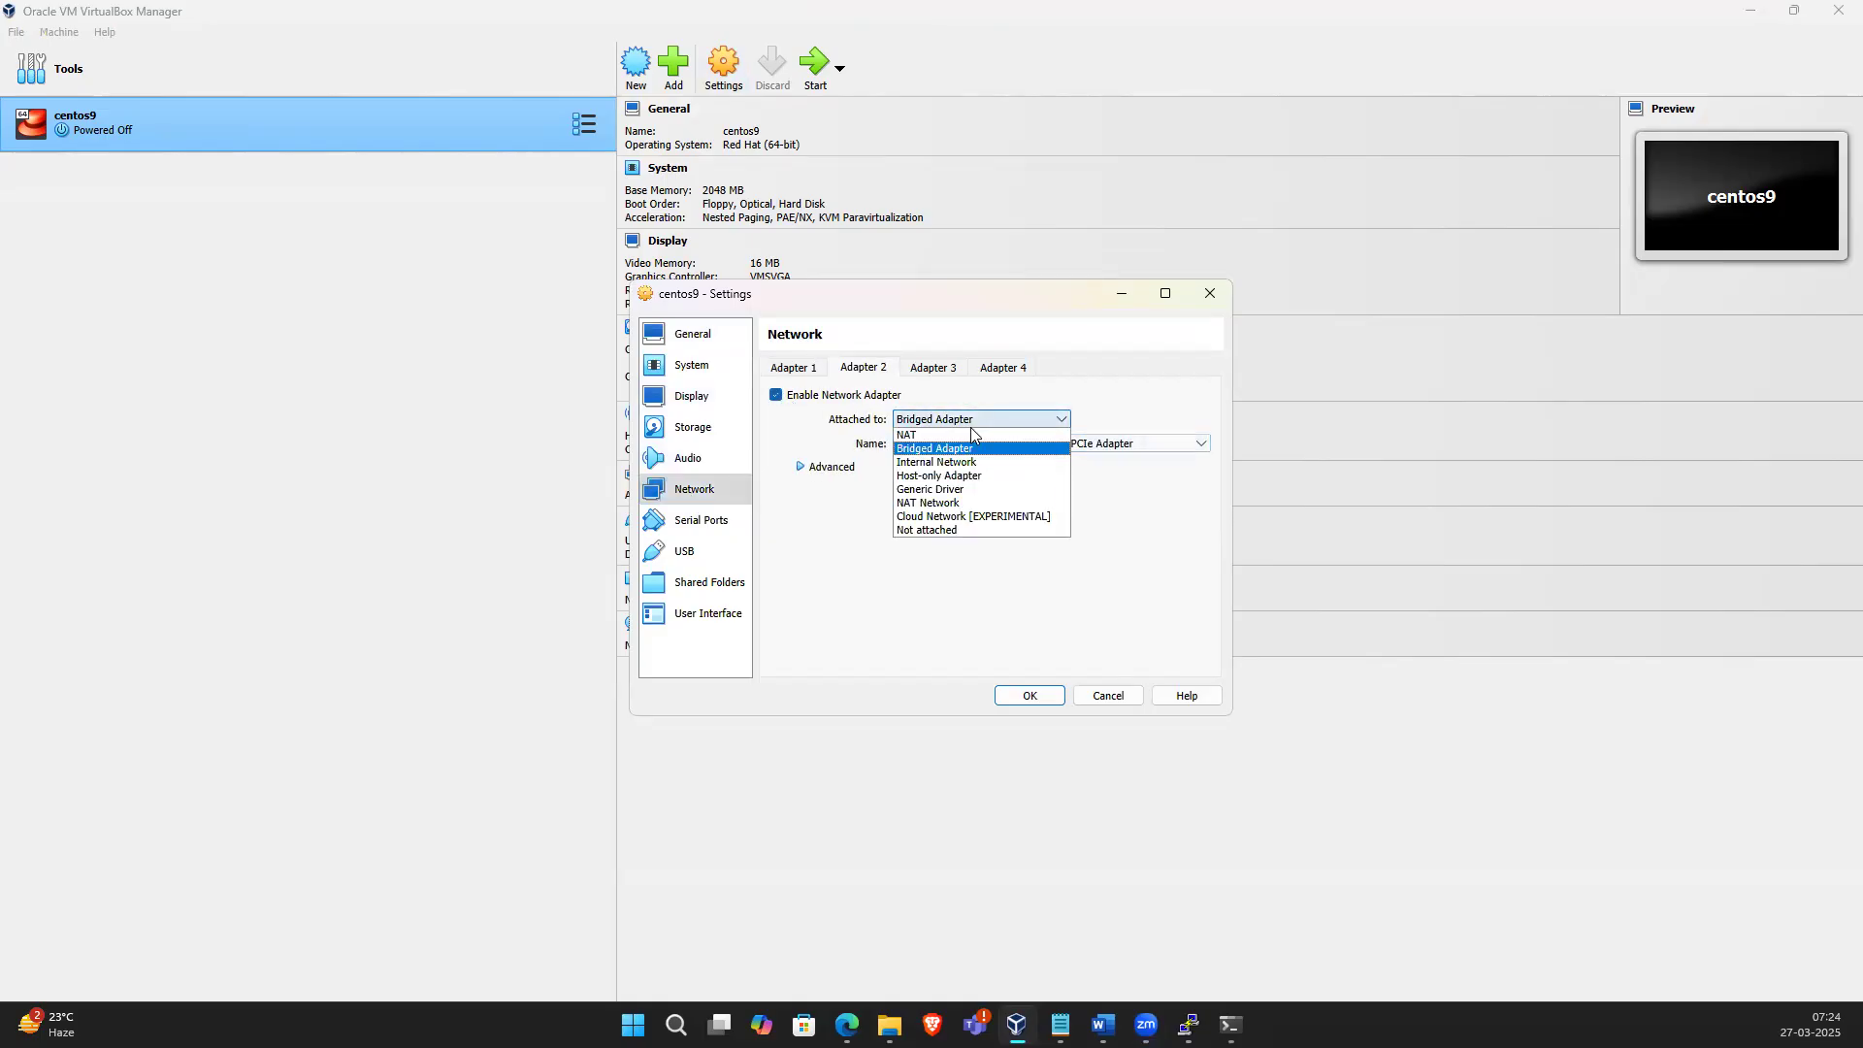
left_click(958, 475)
left_click(997, 444)
left_click(997, 456)
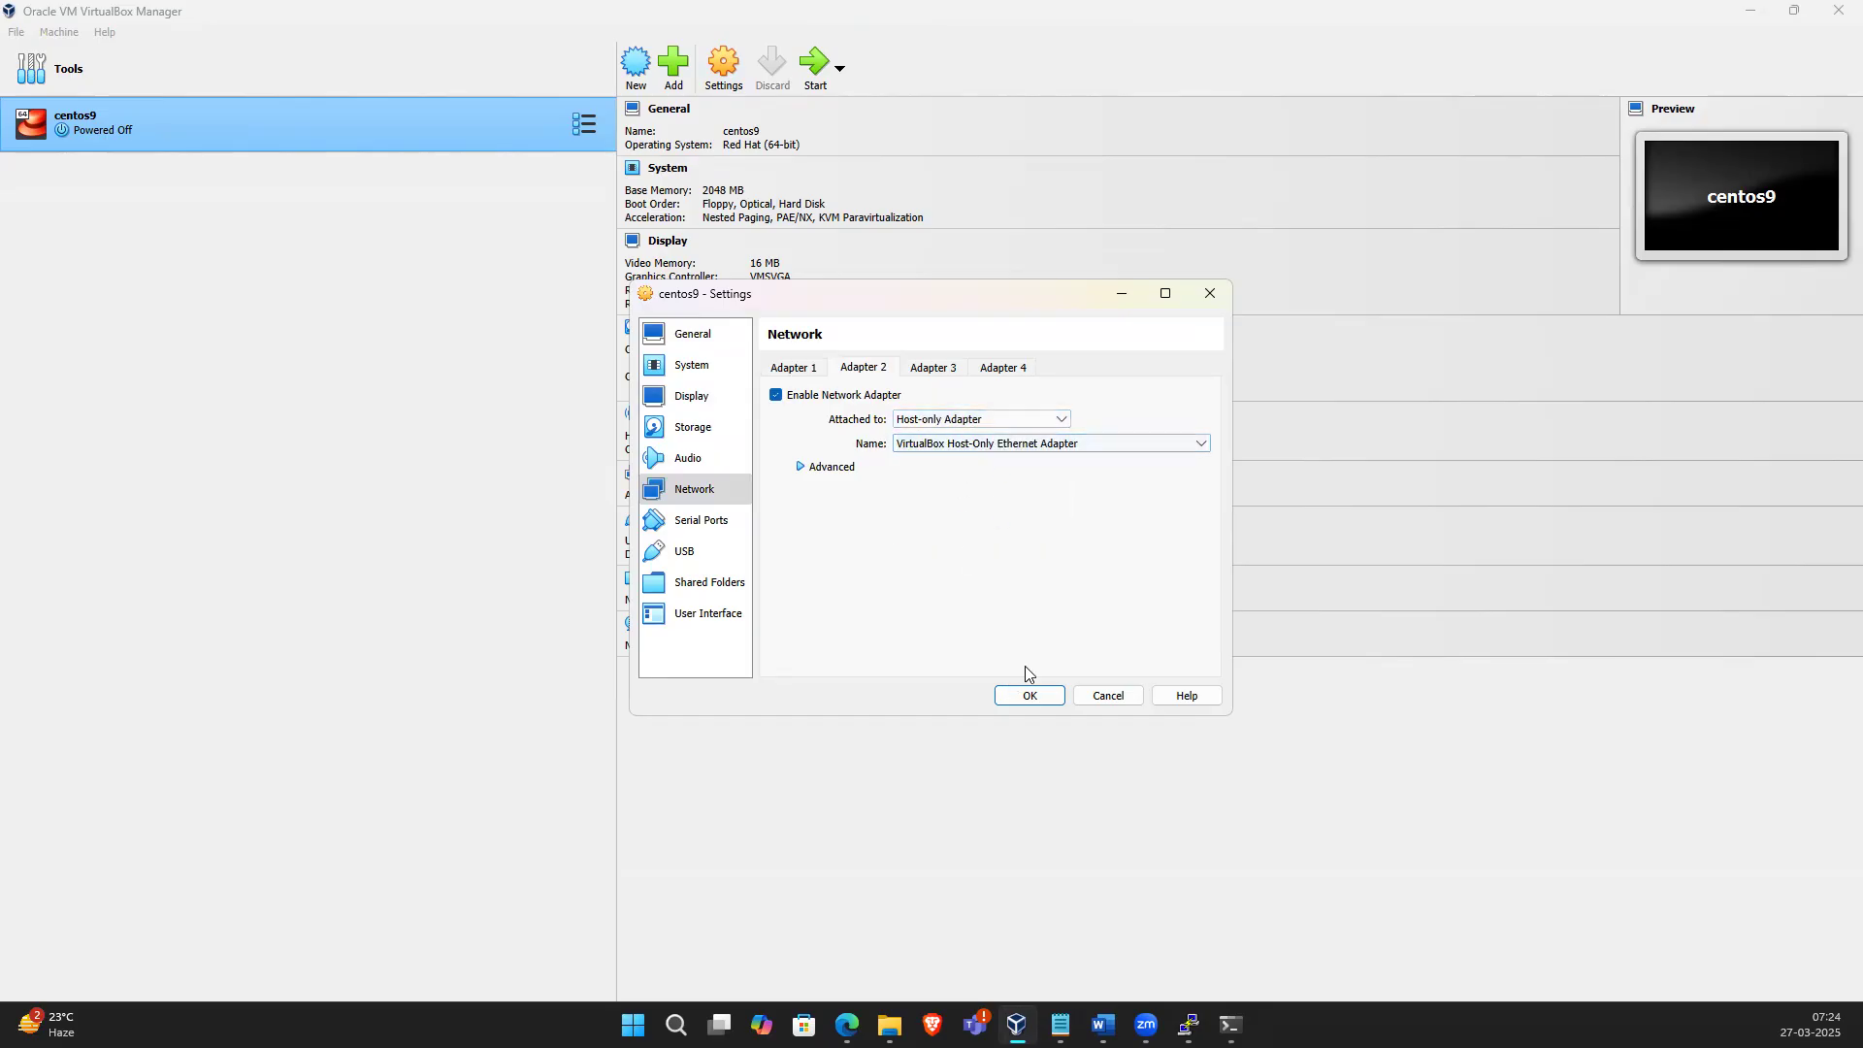
left_click(1030, 696)
Start the VM, dismiss its notifications, log in as root with the account password and list interfaces with ip a
left_click(813, 64)
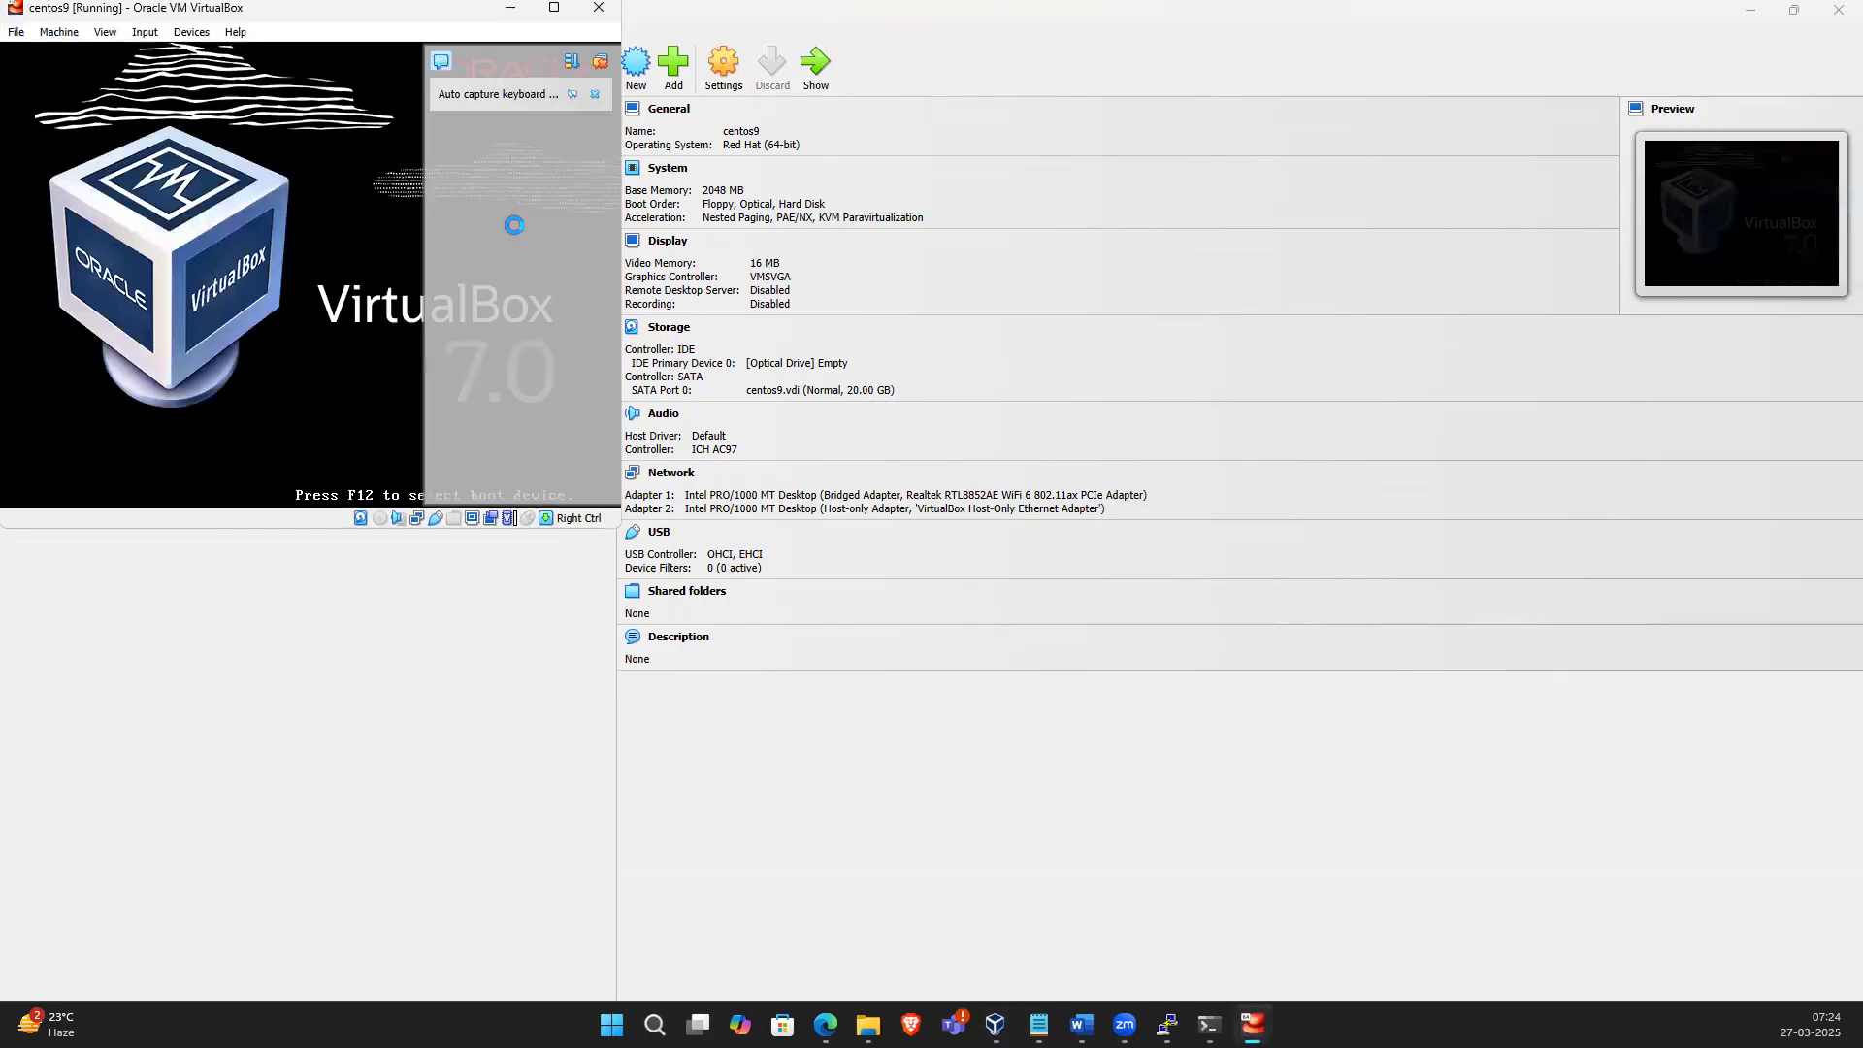
left_click(600, 97)
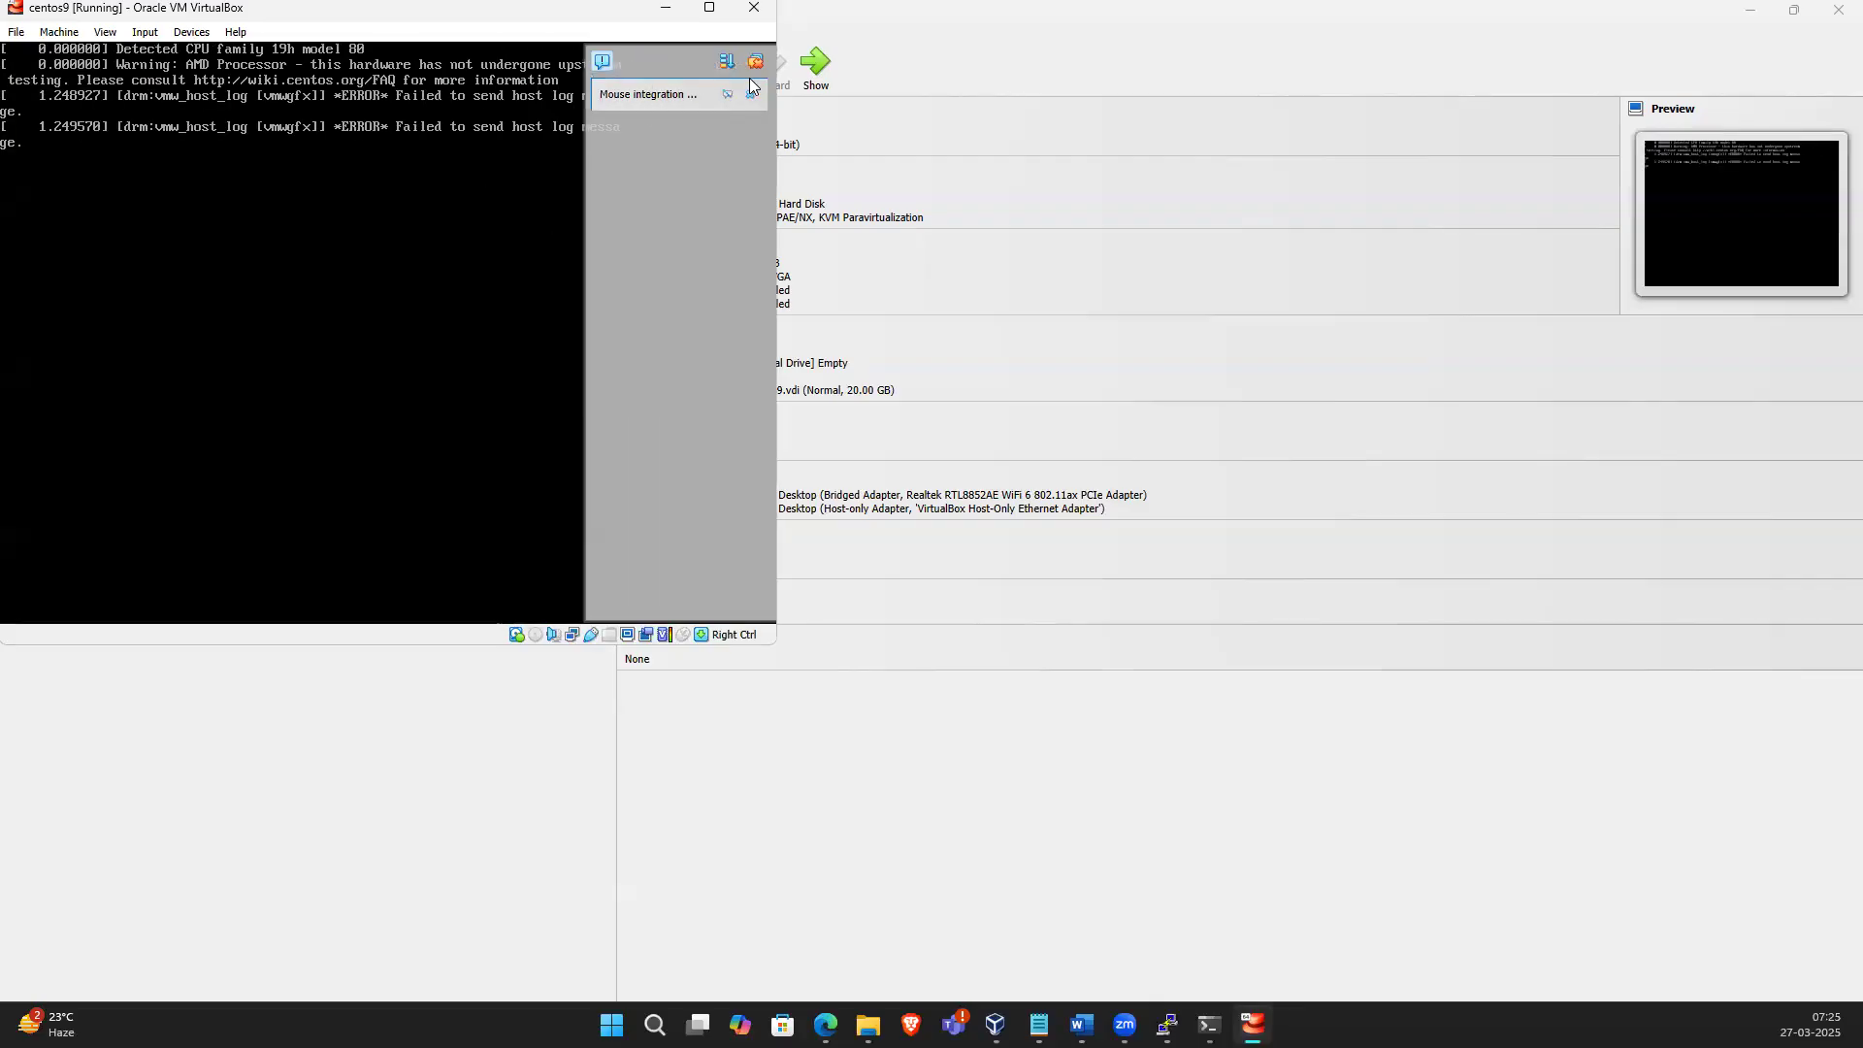
left_click(749, 95)
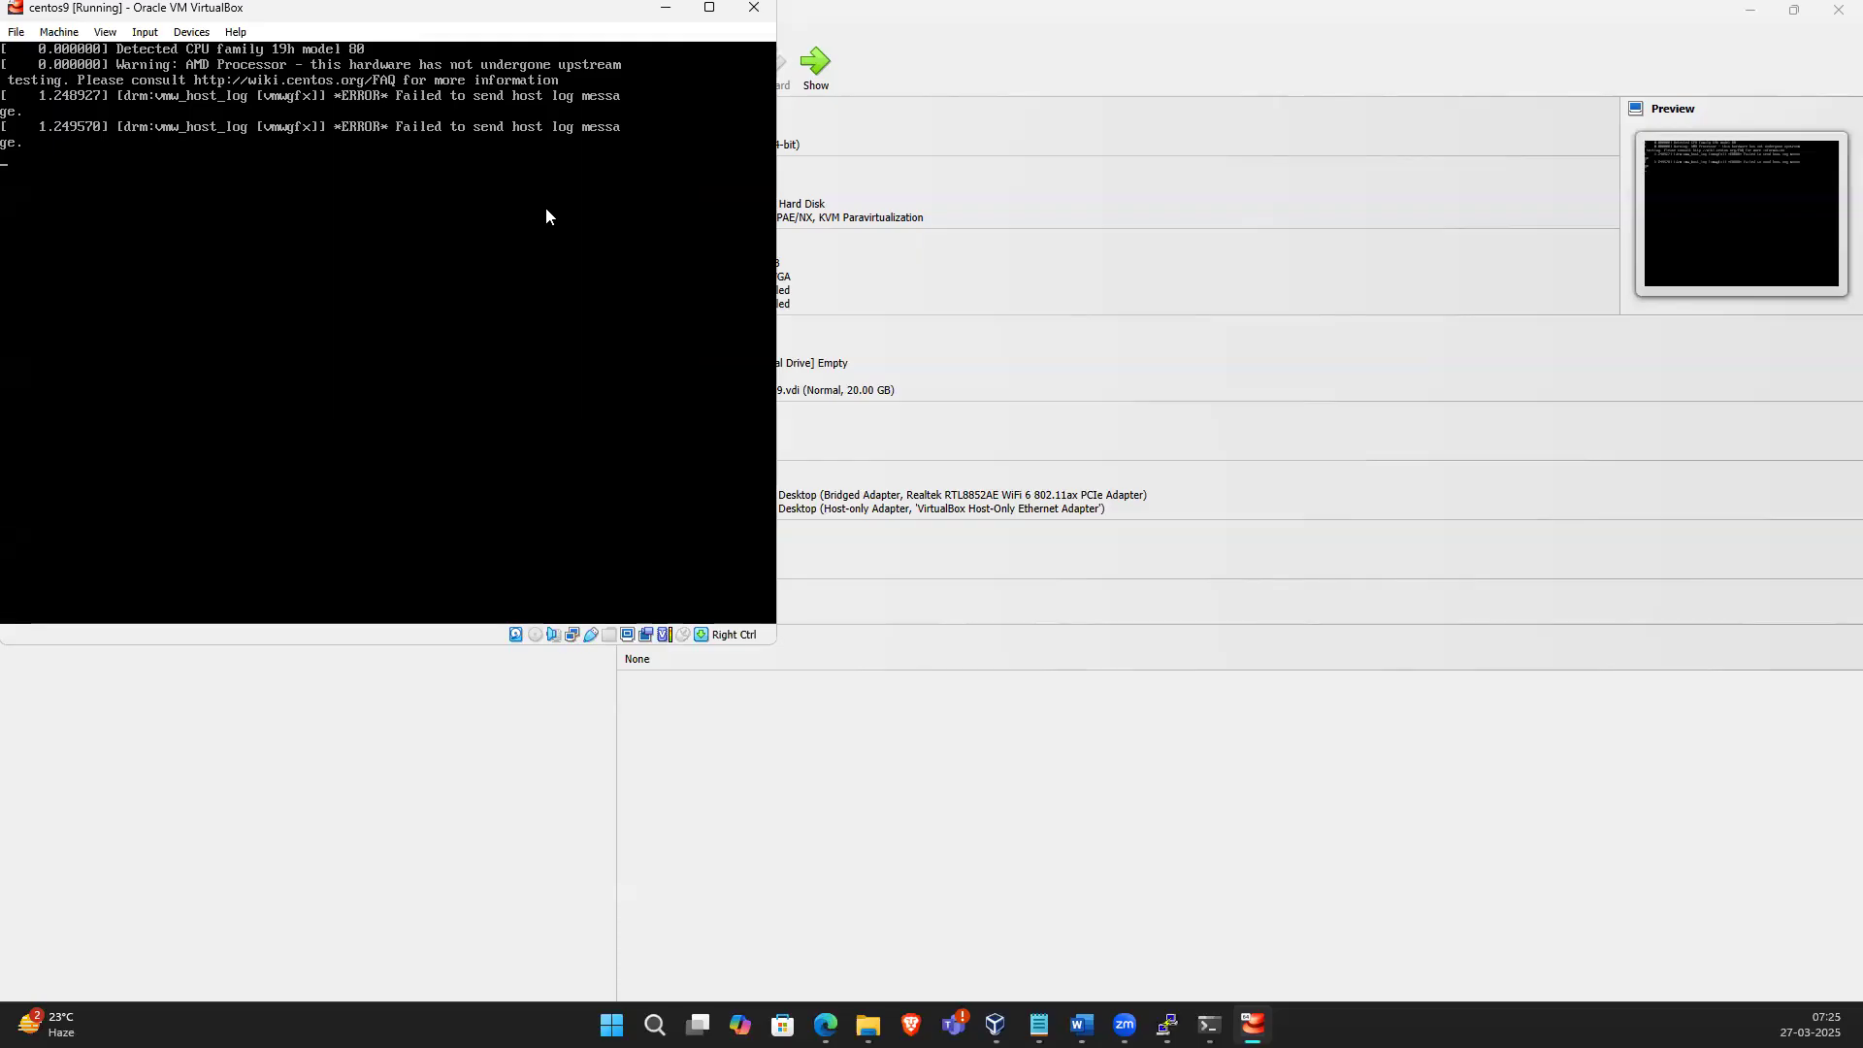
type("oot")
key("Return")
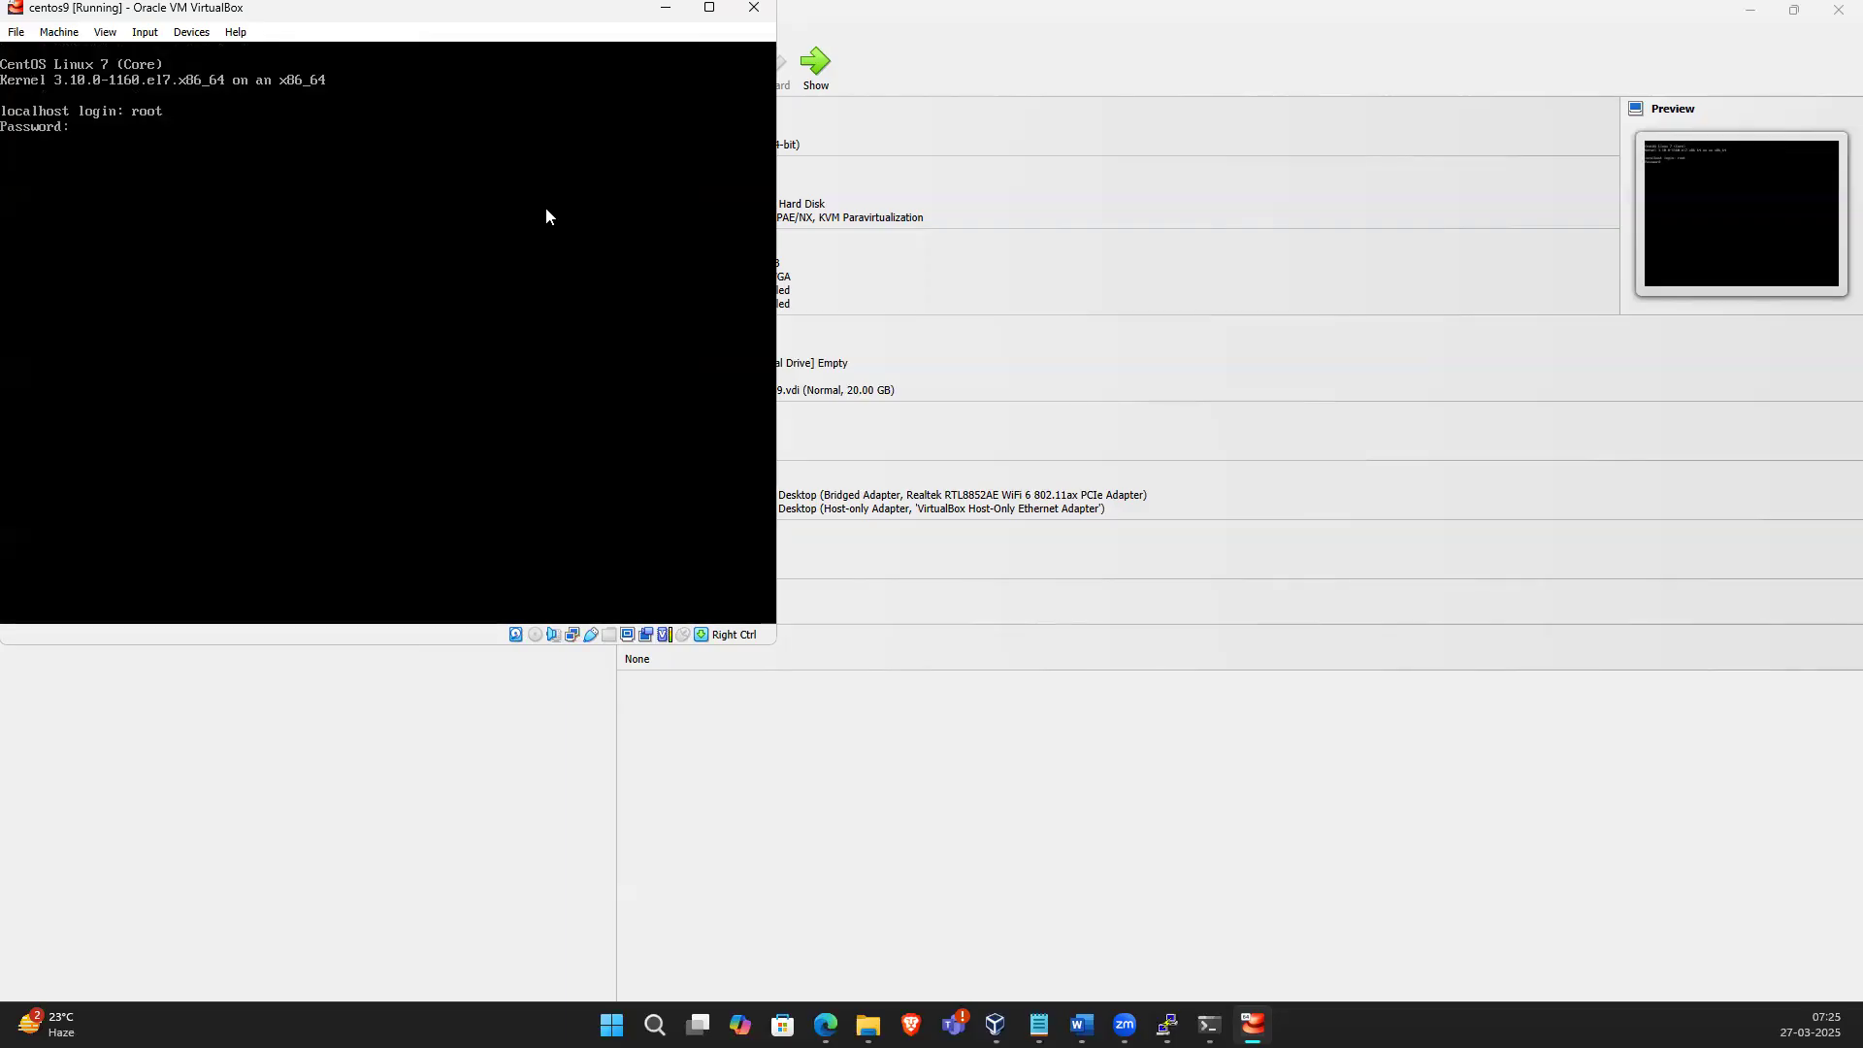
key("Return")
type("ip a")
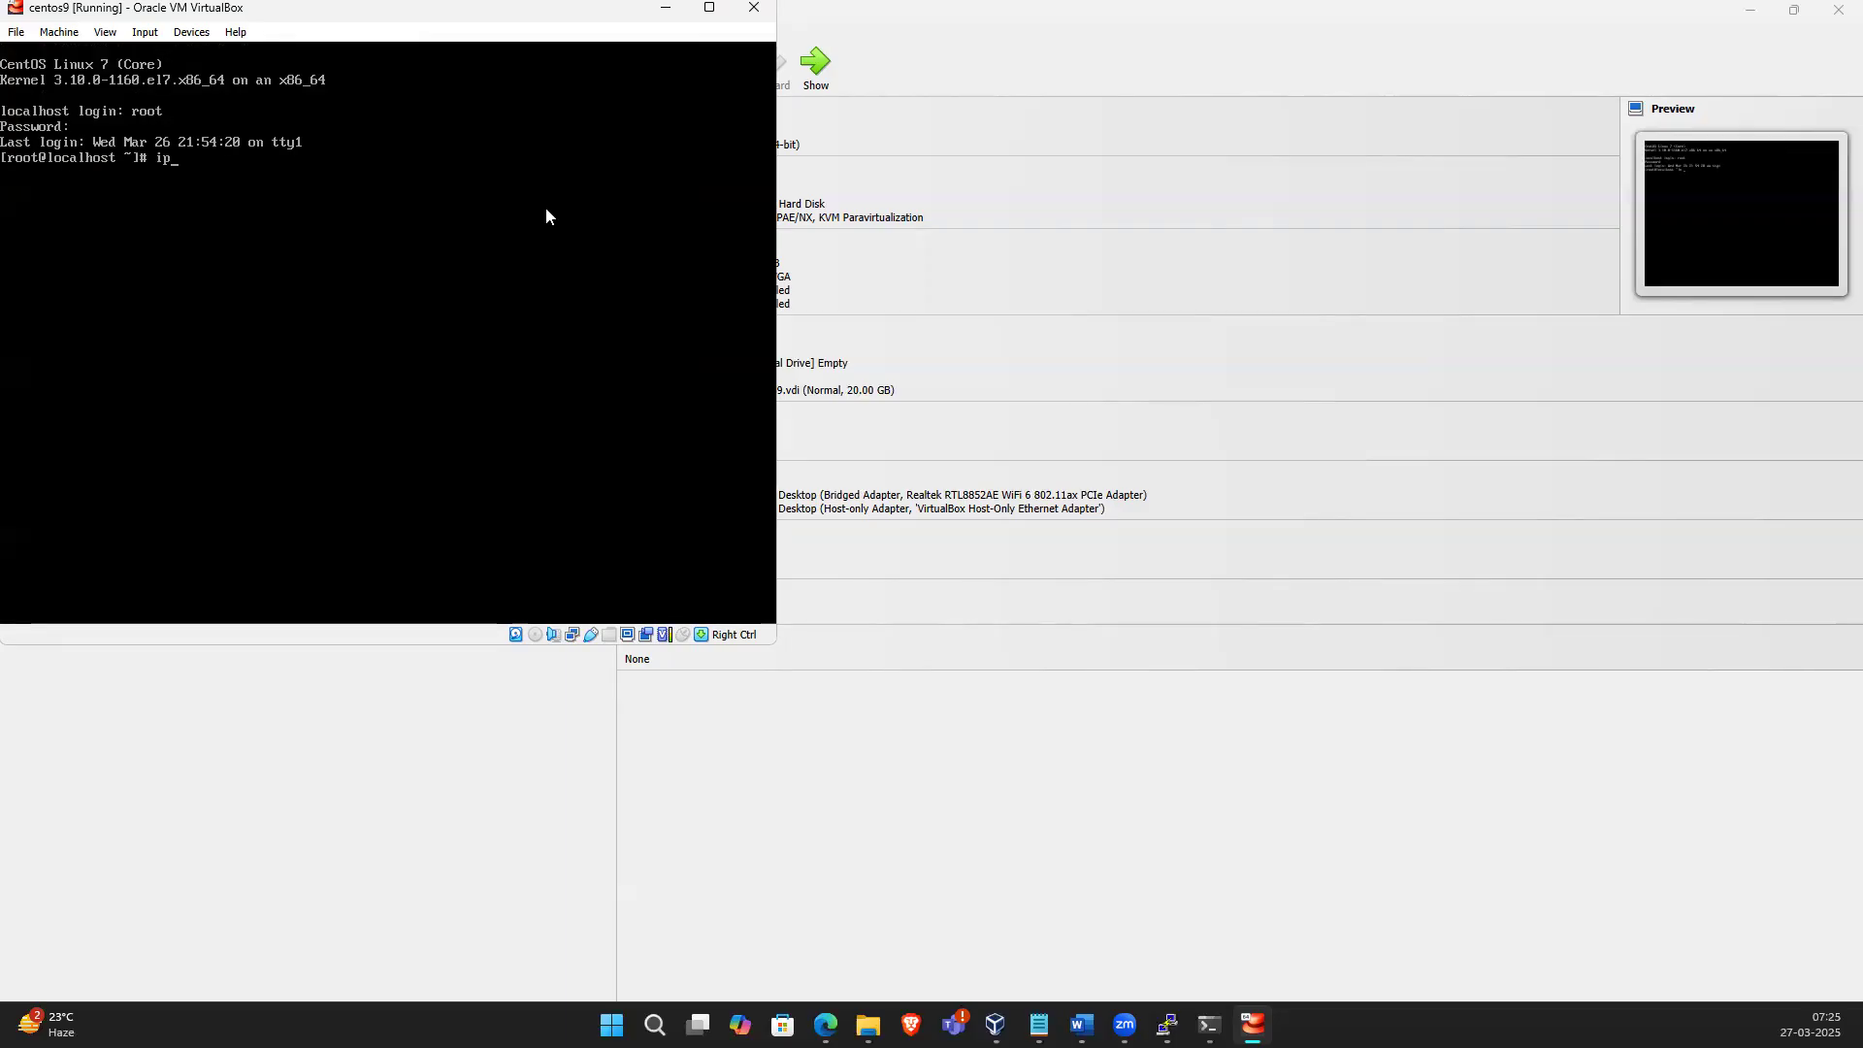
key("Return")
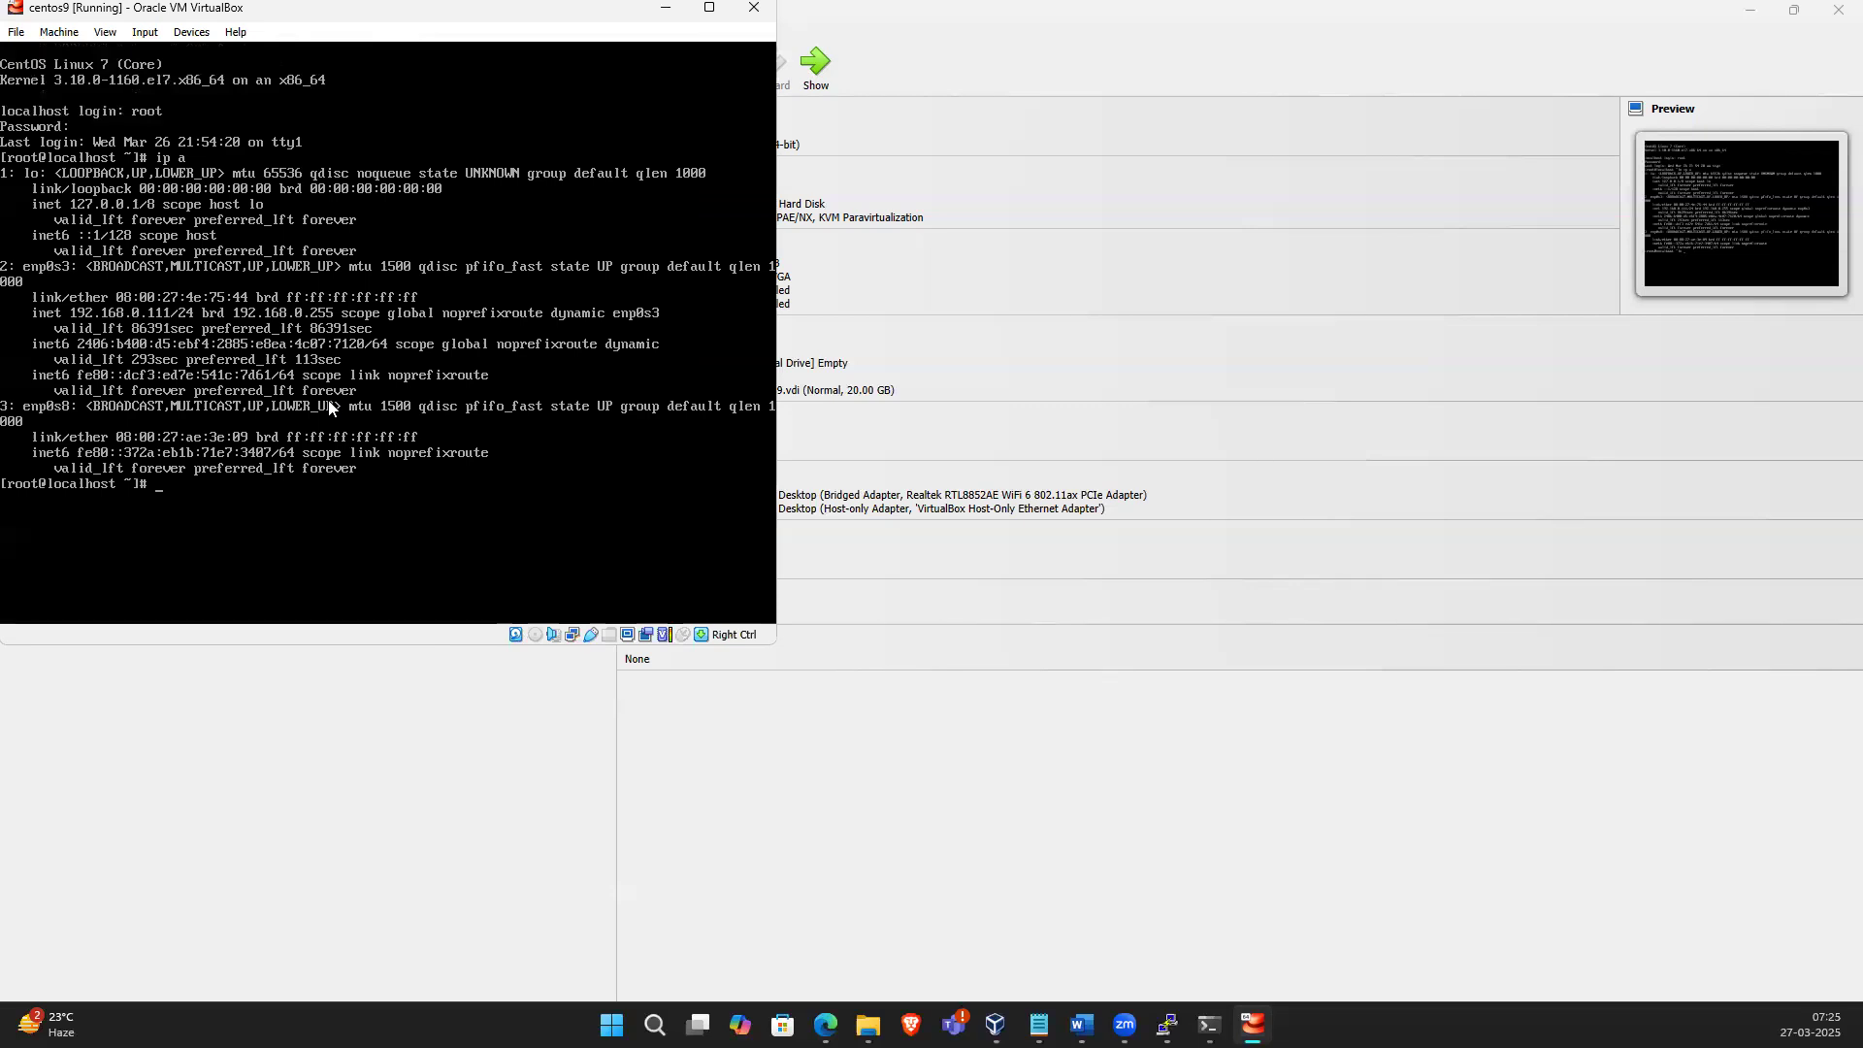
Open /etc/sysconfig/network-scripts/ifcfg-enp0s8 in vi
type("vi /etc/syscon")
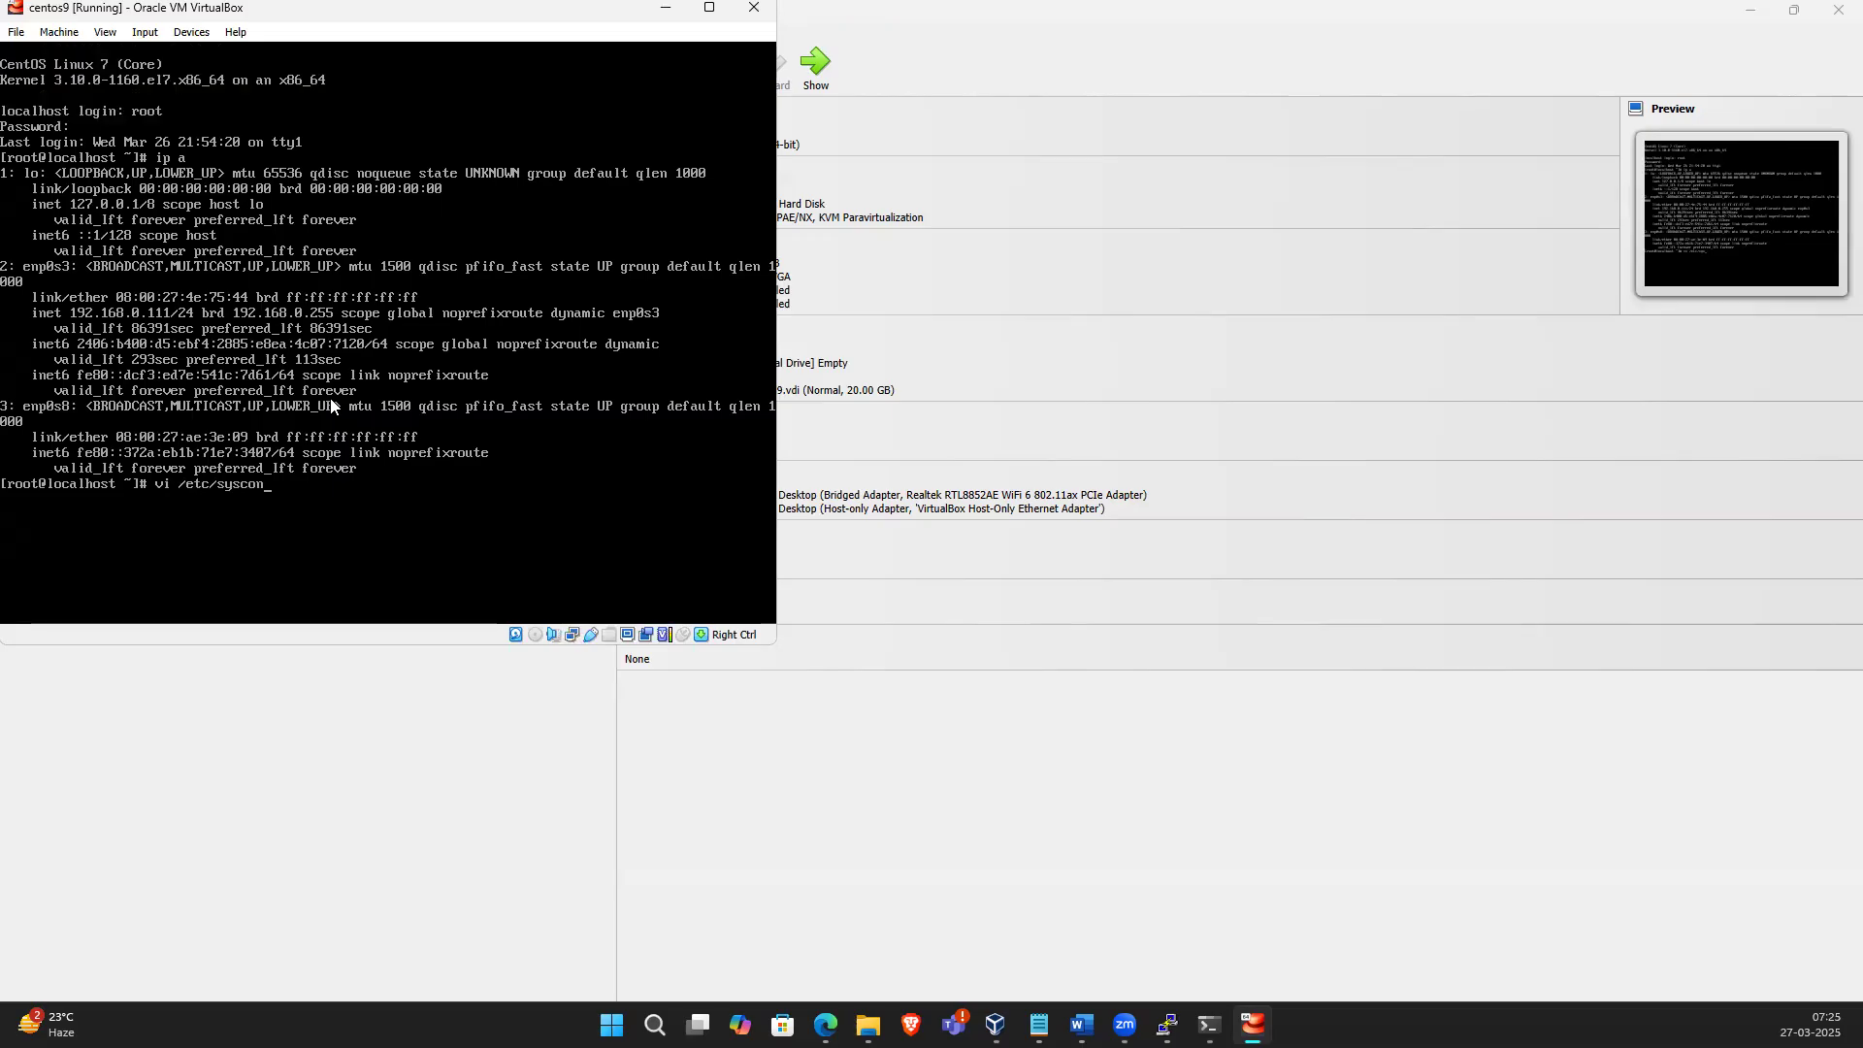
type("fig/network-")
key("Tab")
type("s")
key("BackSpace")
type("ifcftg-enp0s8")
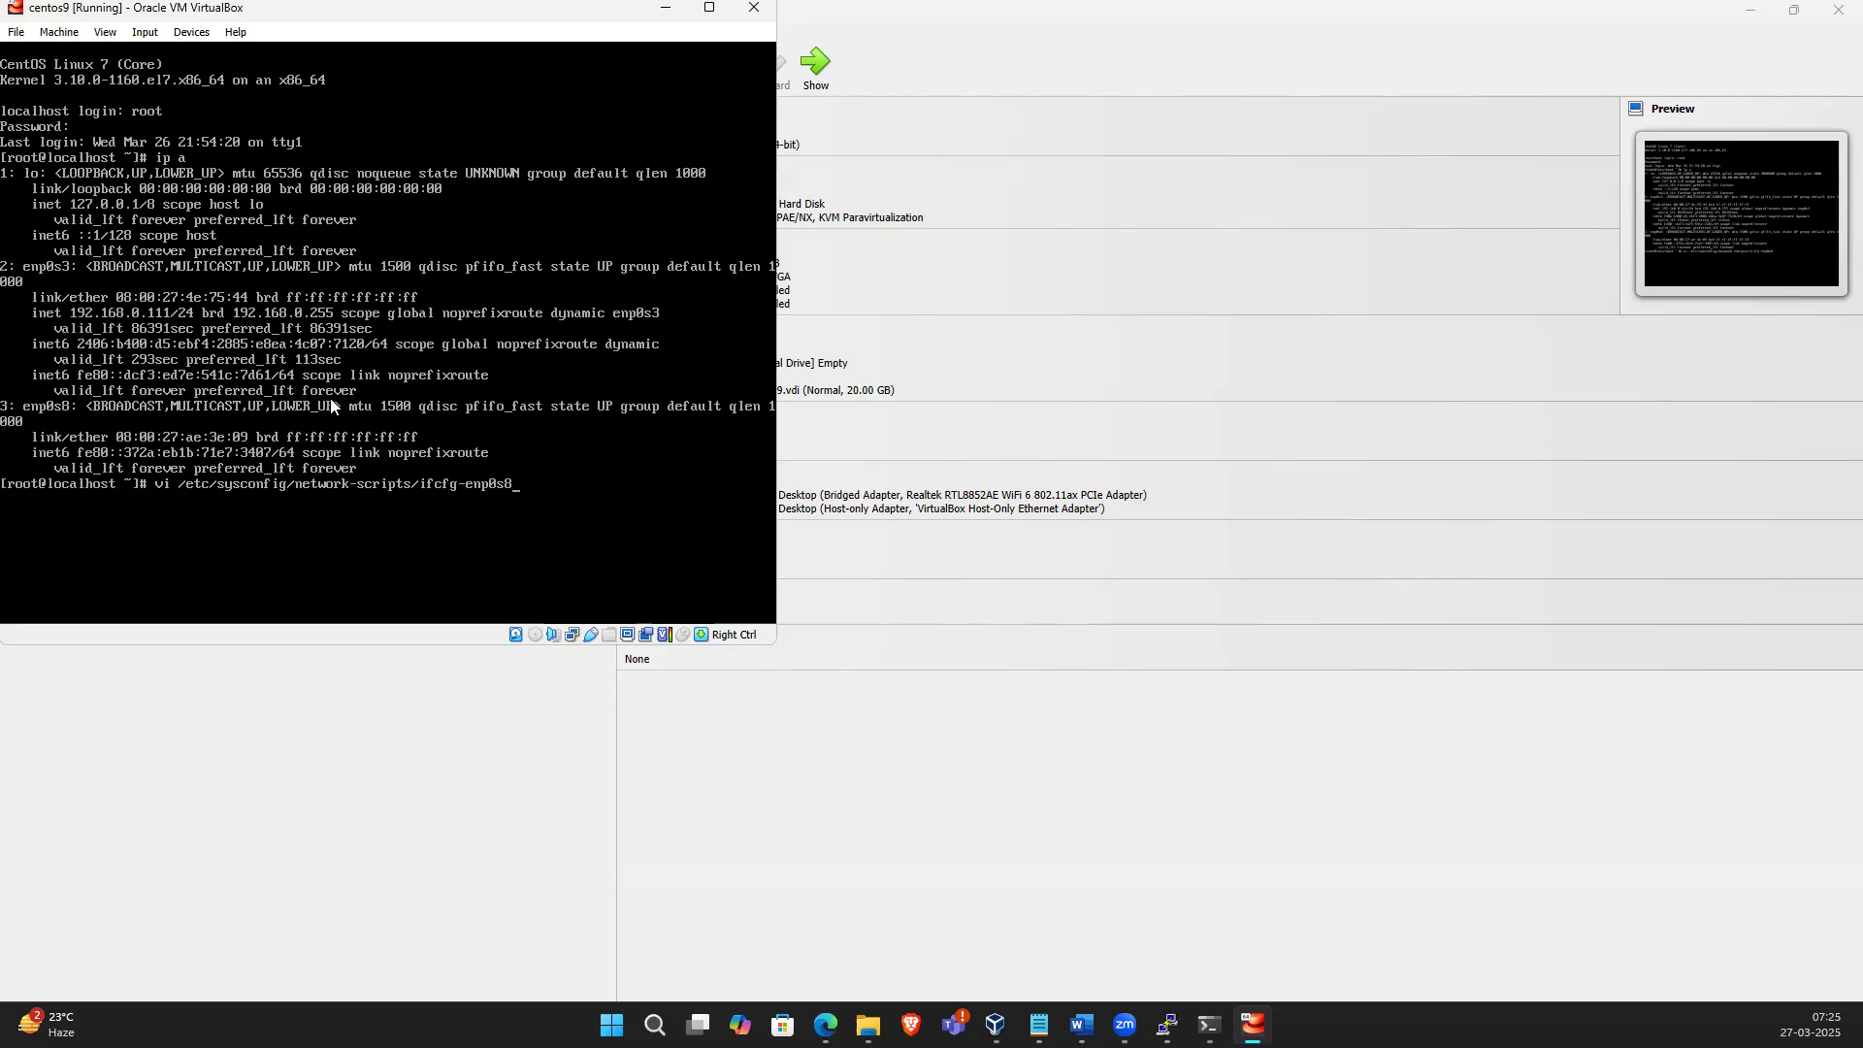
key("Return")
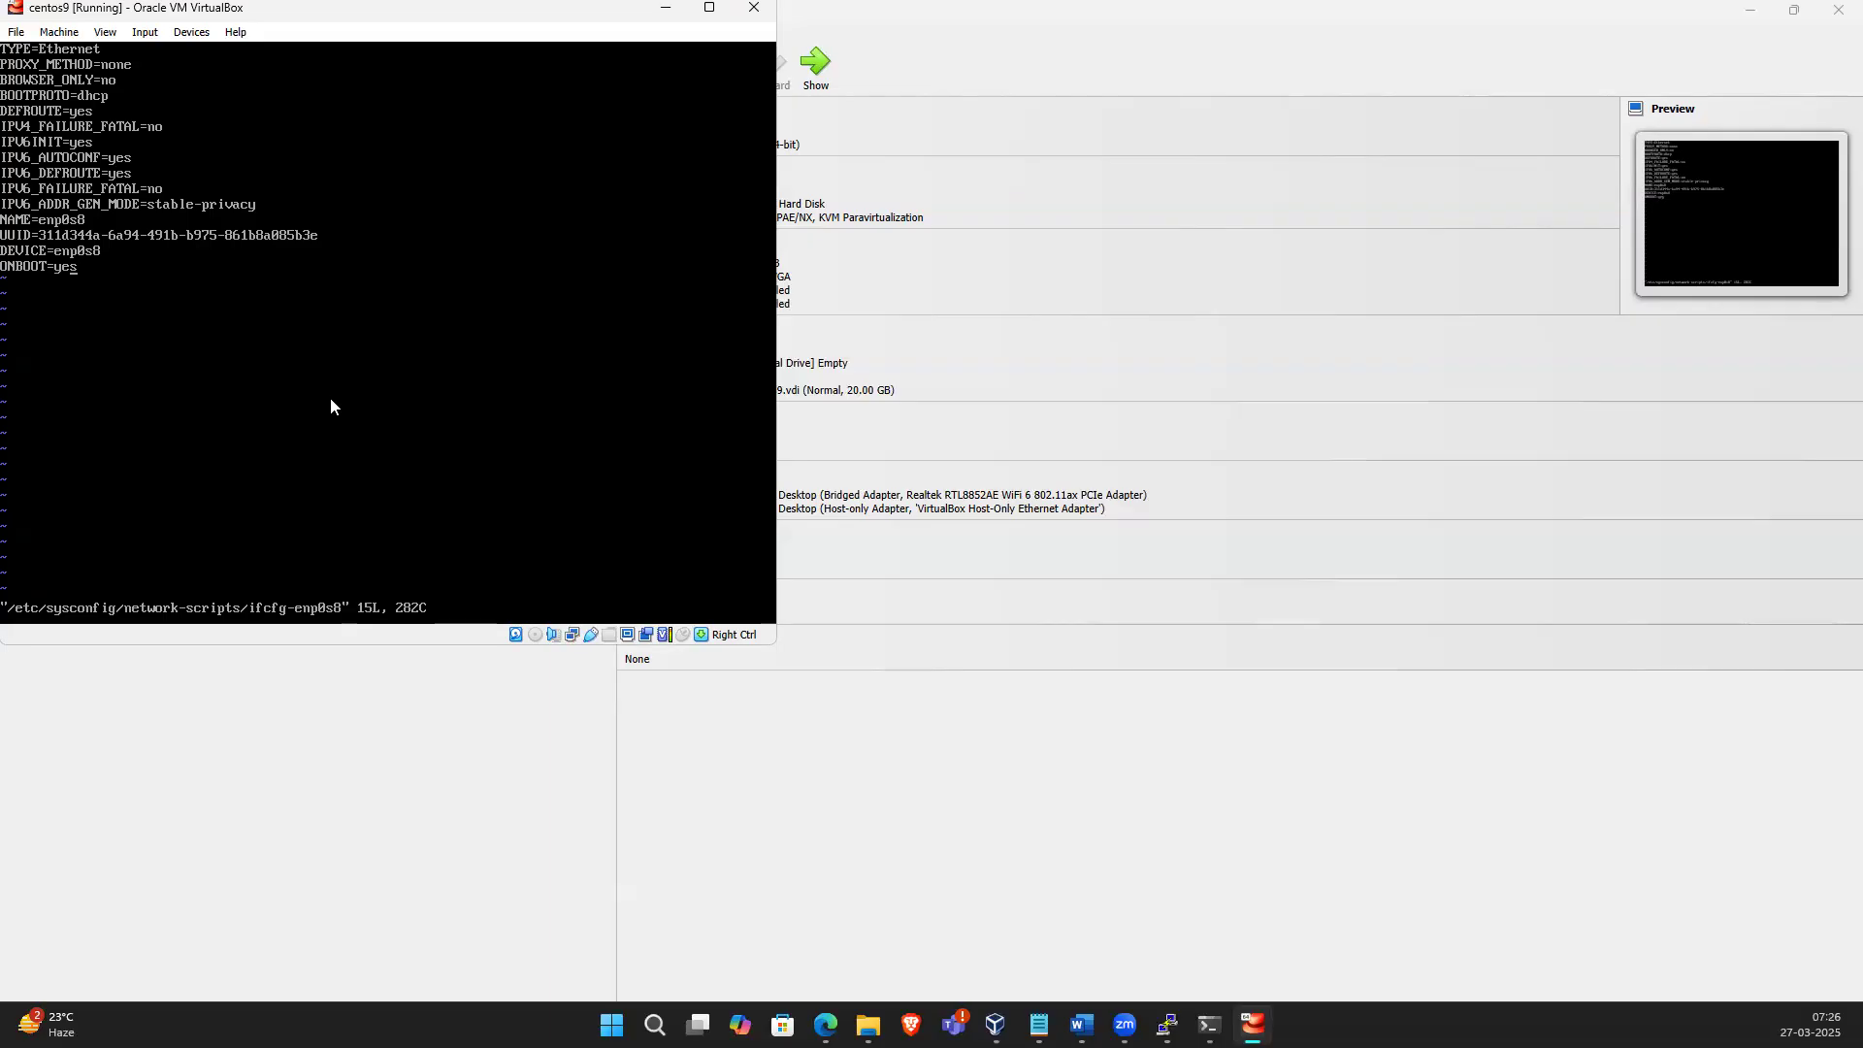
Enter insert mode and retype the ONBOOT value as yes
key("i")
key("BackSpace")
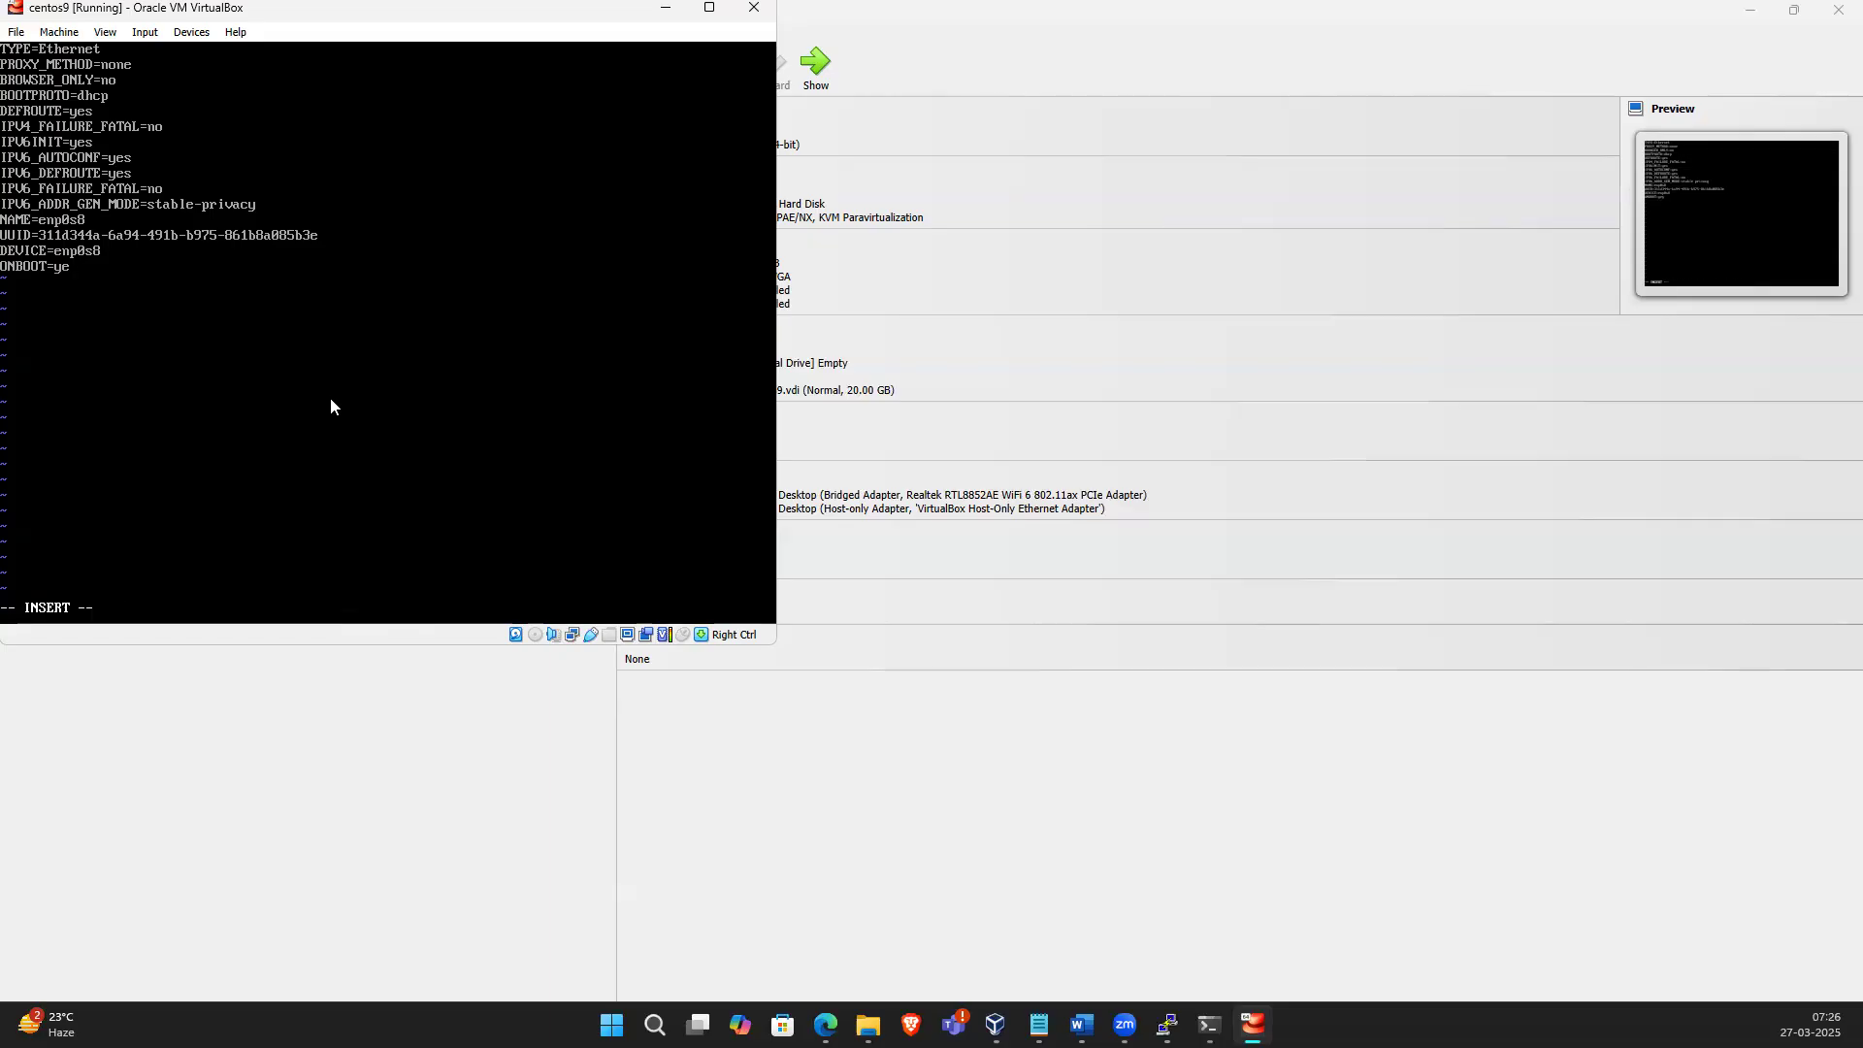
key("BackSpace")
key("BackSpace")
key("alt+Tab")
type("yes")
key("alt+Tab")
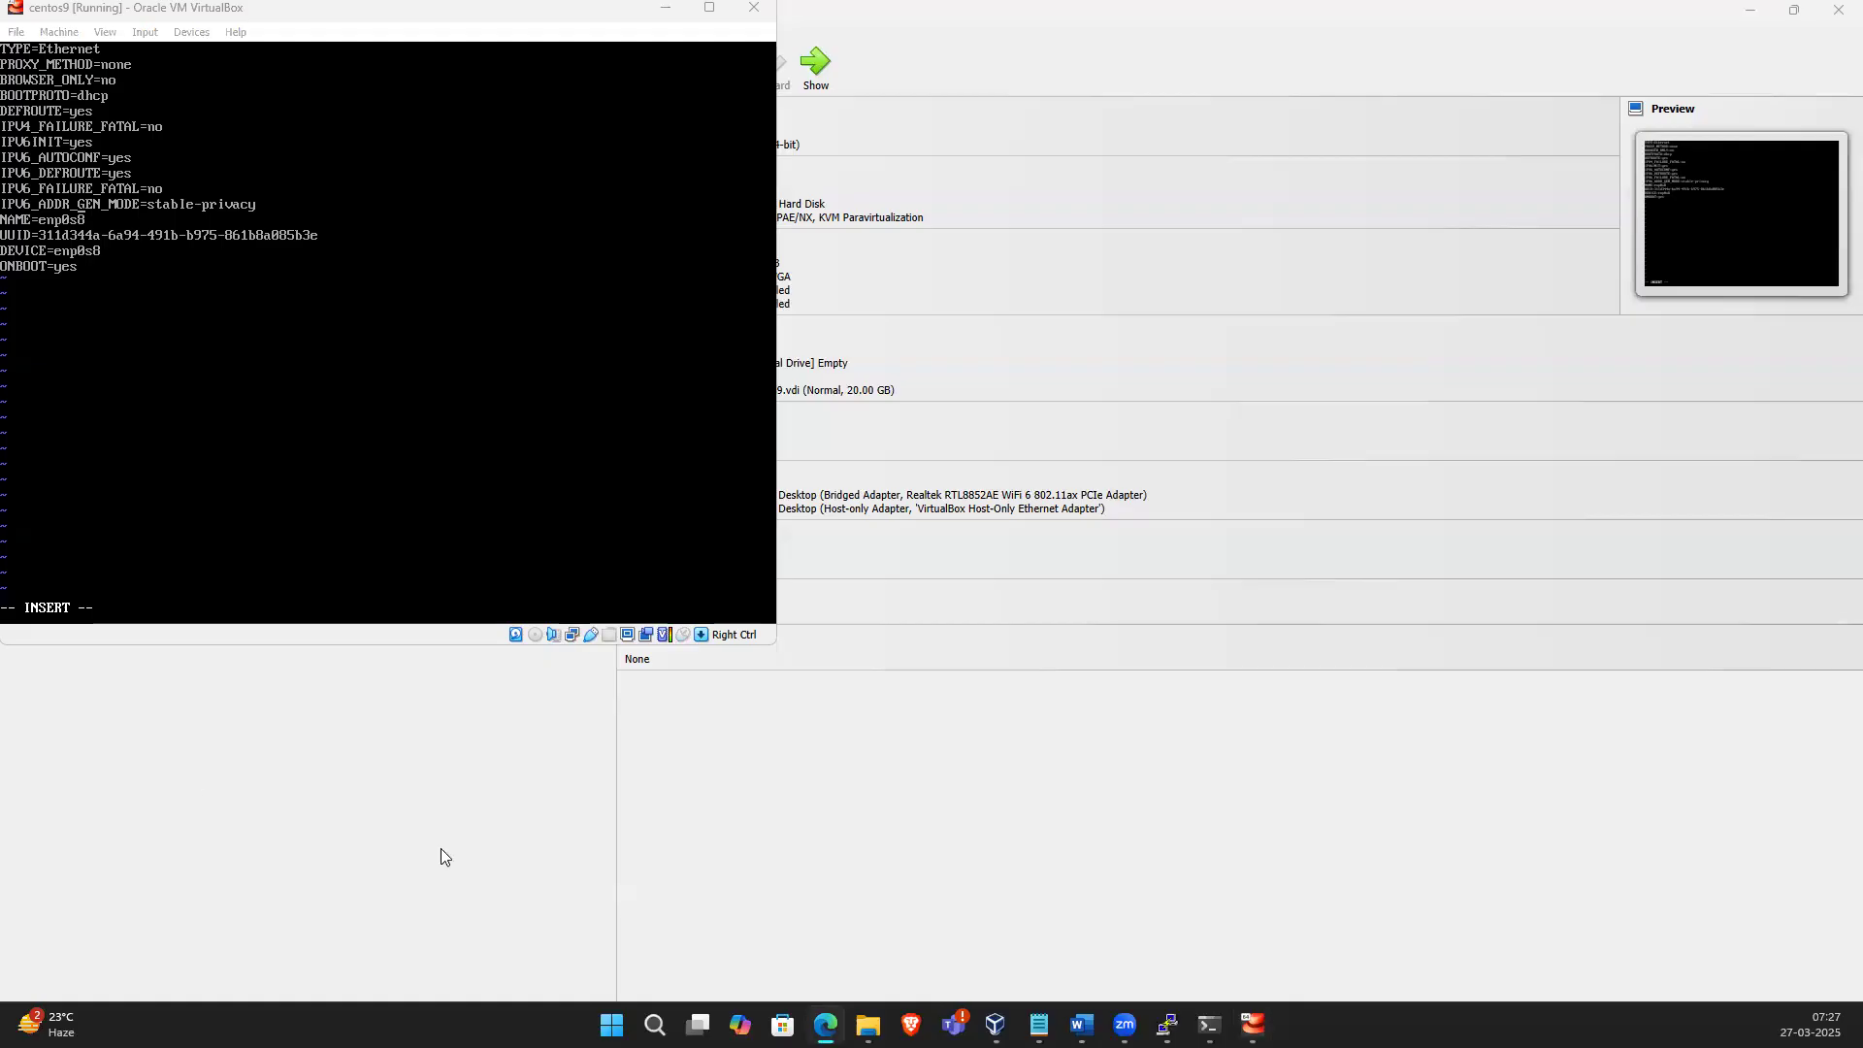
left_click(190, 309)
left_click(369, 342)
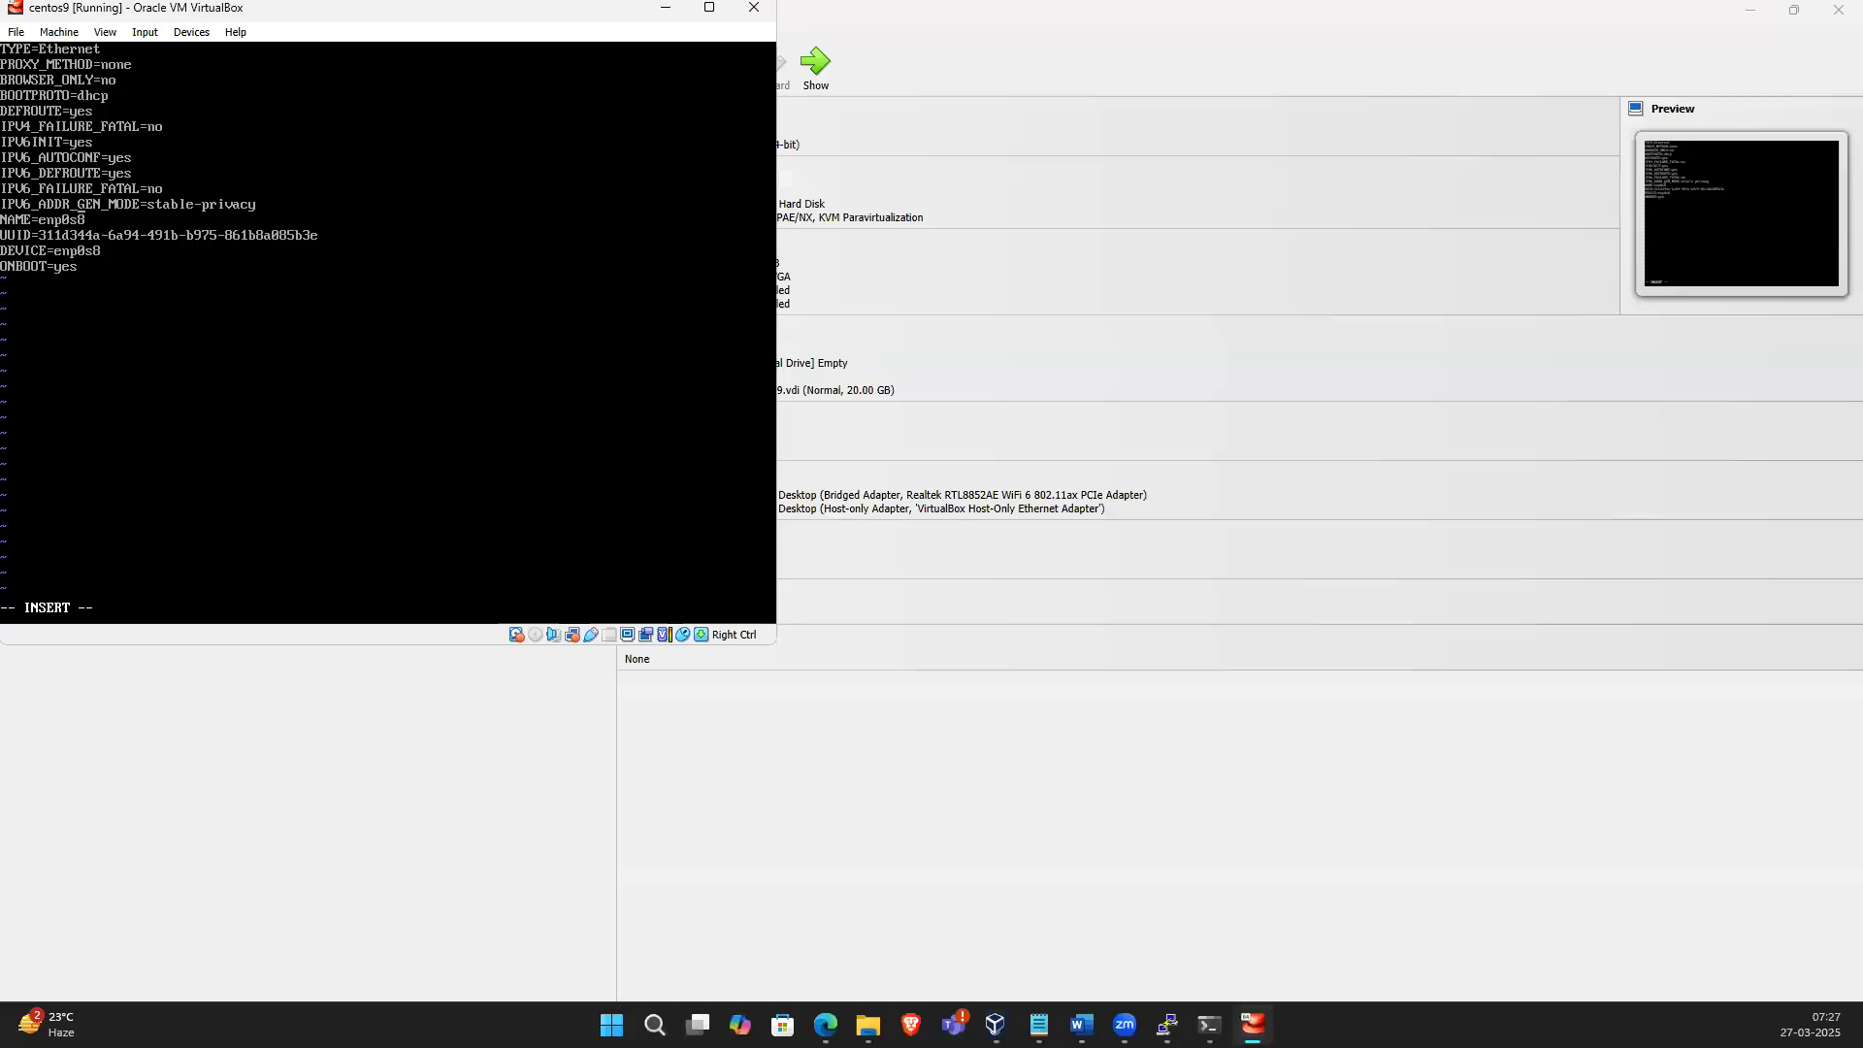
key("alt+Tab")
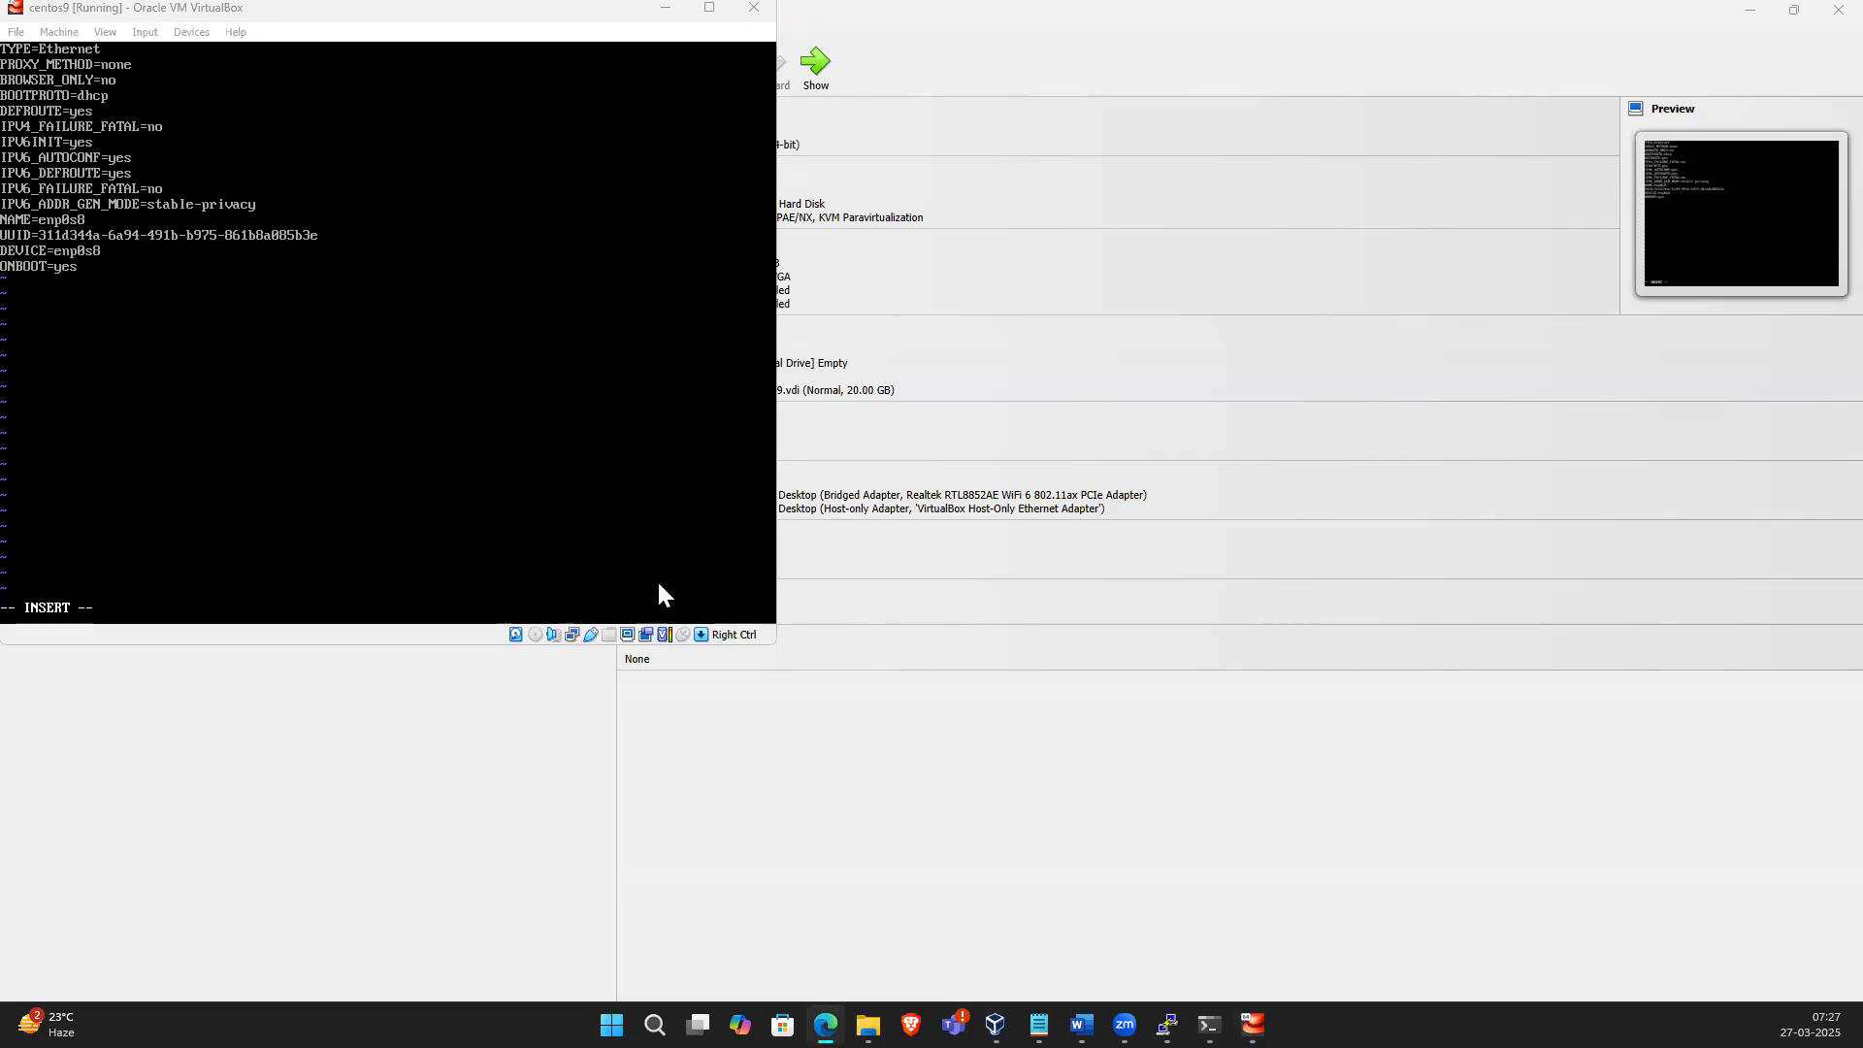
Change BOOTPROTO from dhcp to static and start a new line below it
left_click(370, 562)
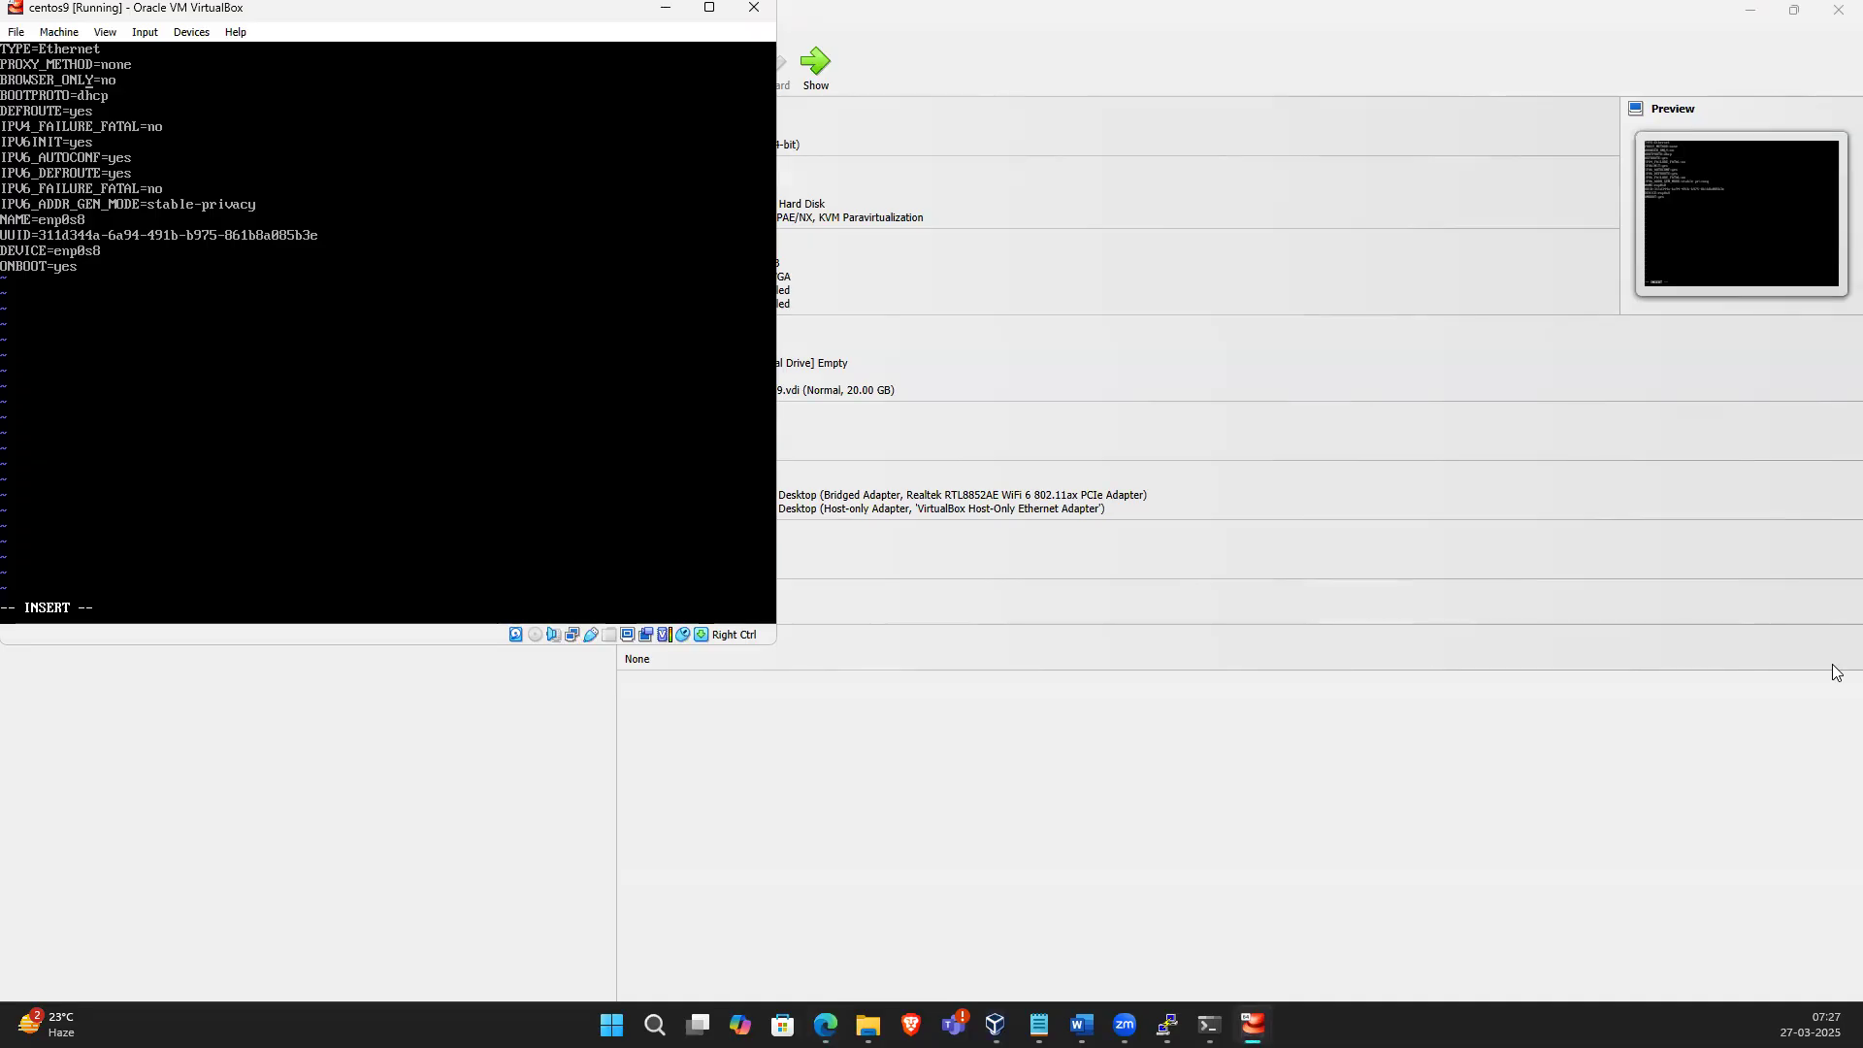
key("End")
key("BackSpace")
key("BackSpace")
key("BackSpace")
key("BackSpace")
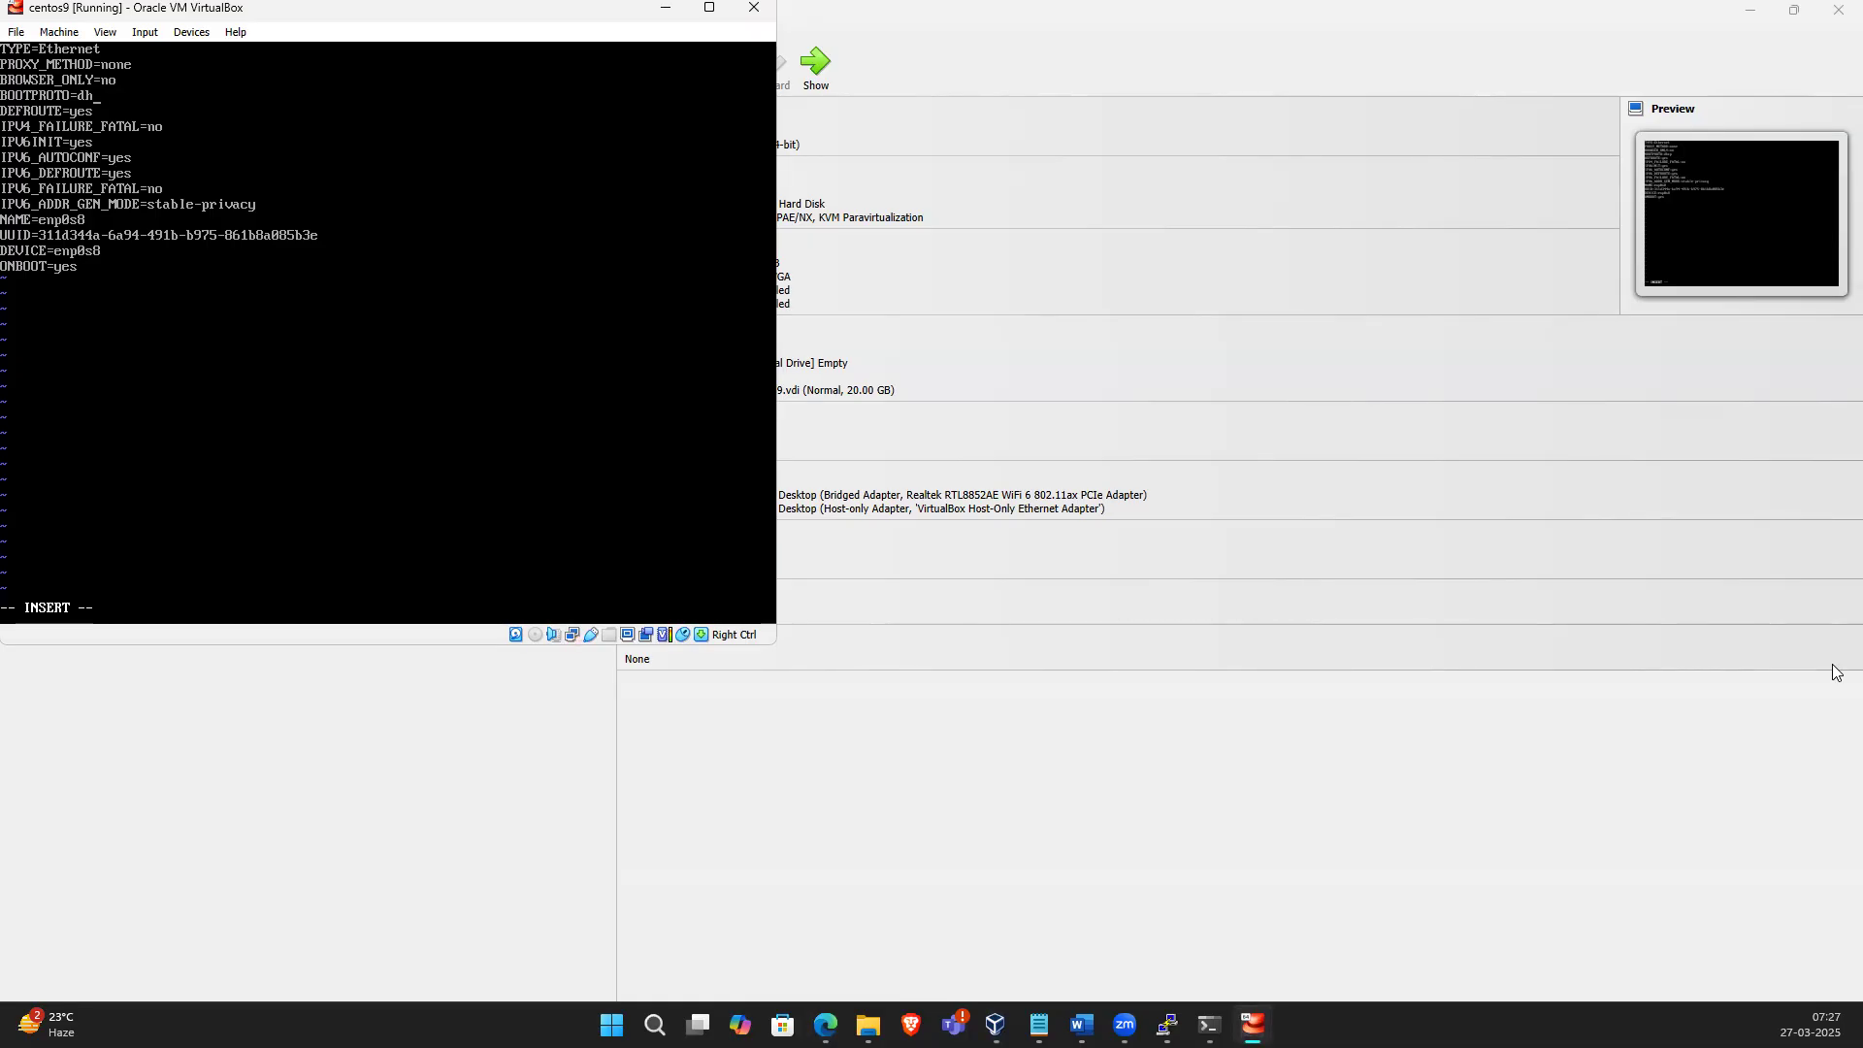
type("static")
key("Return")
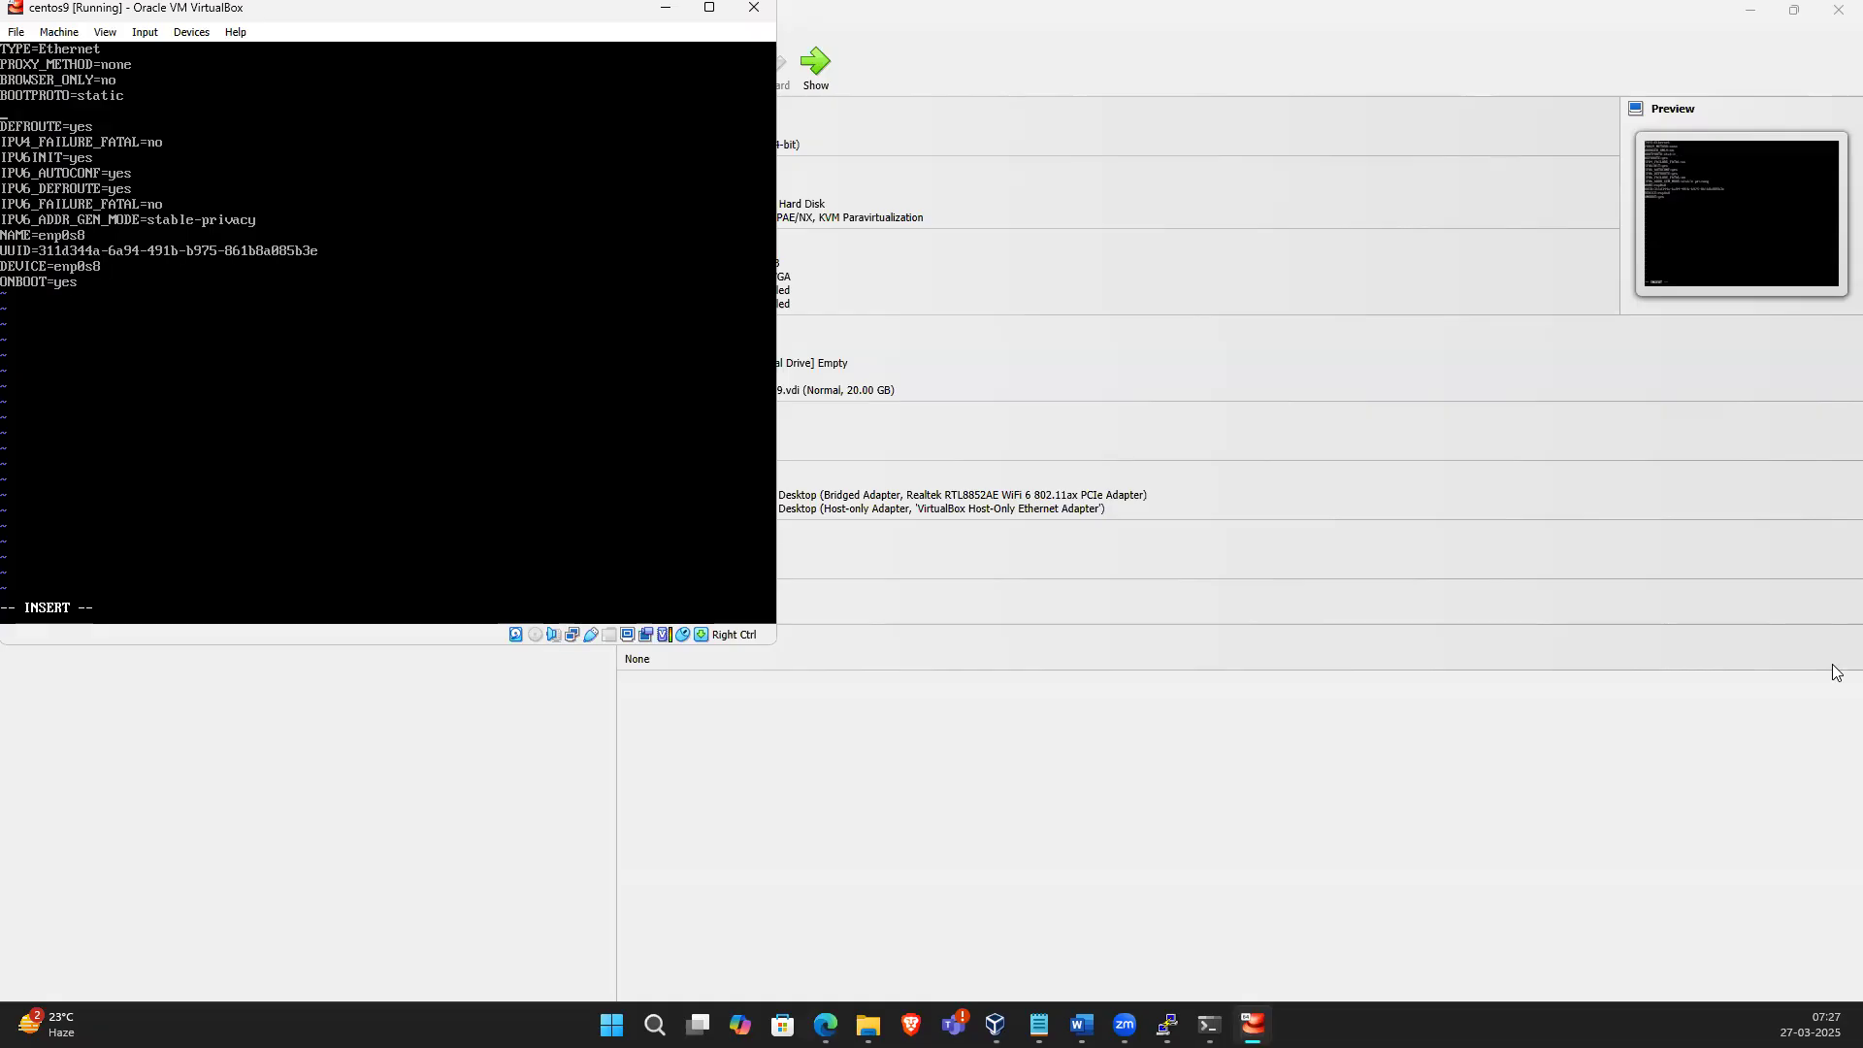
Add the line IPADDR=192.168.56.1.200
type("IPADDR")
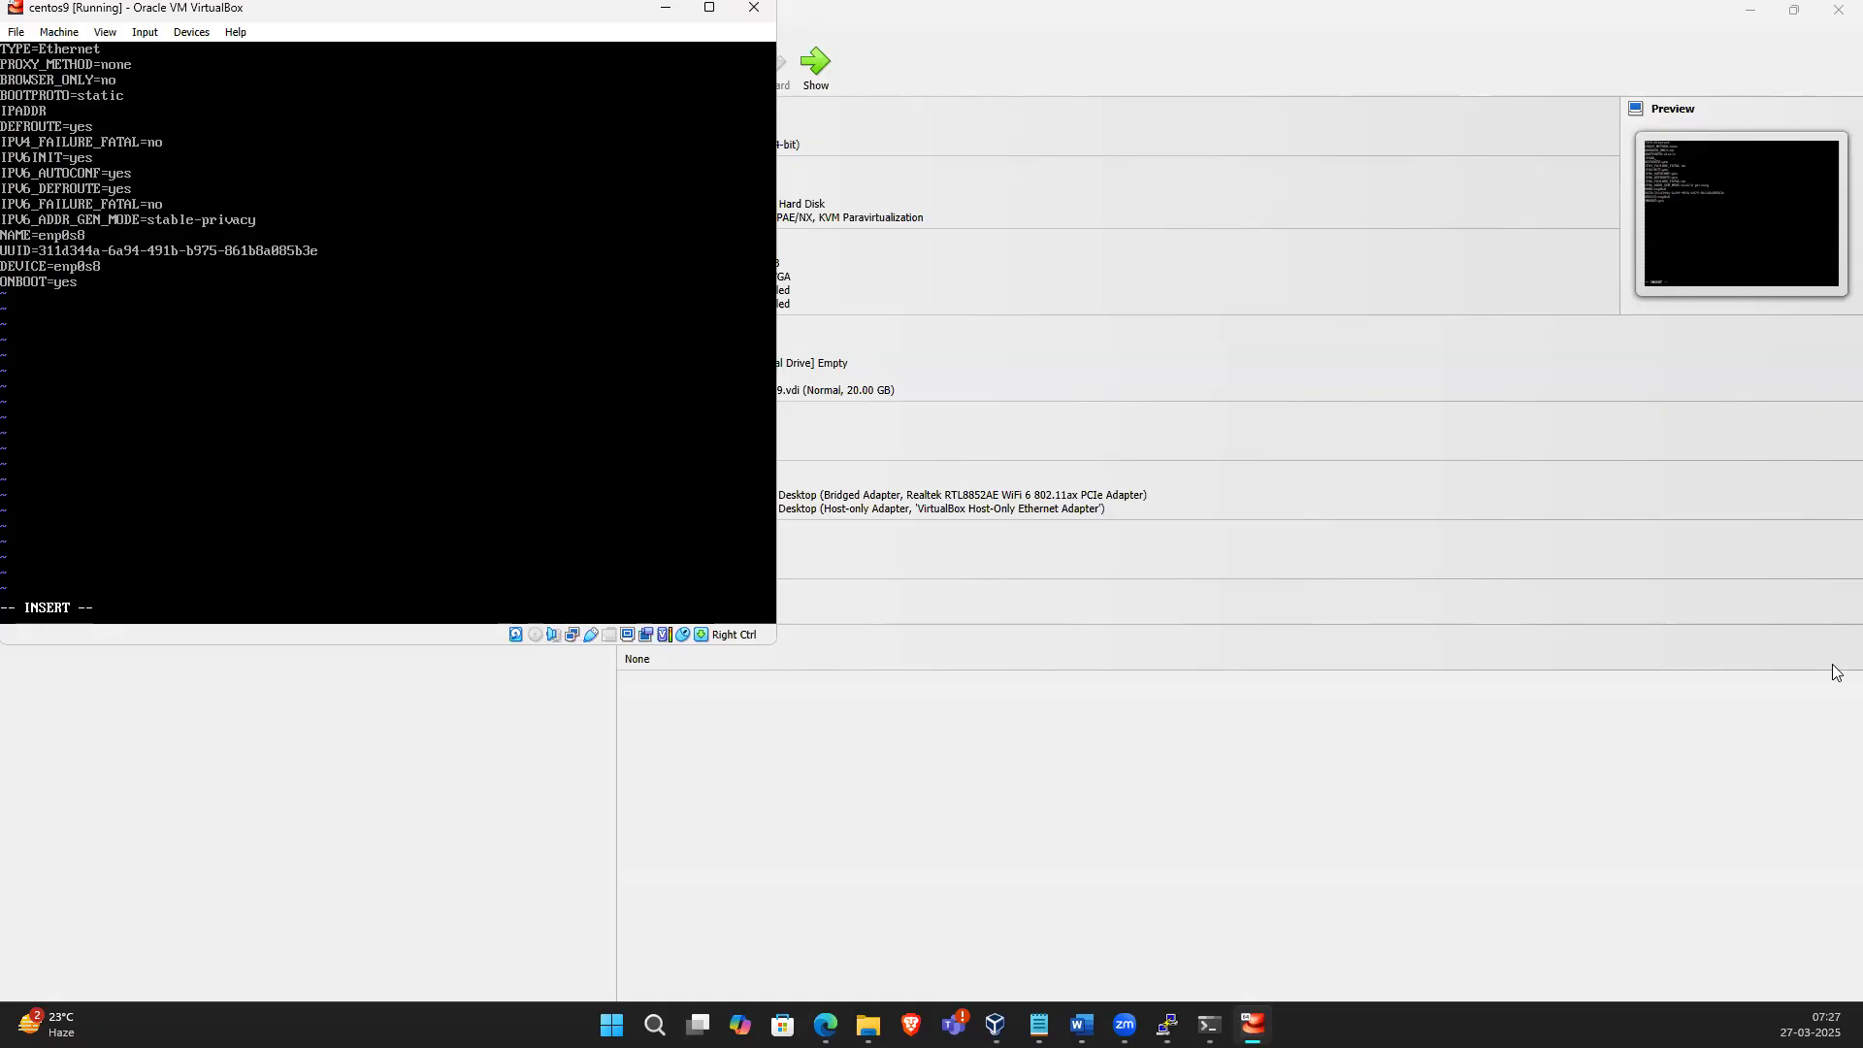
type("=192.168.56.1")
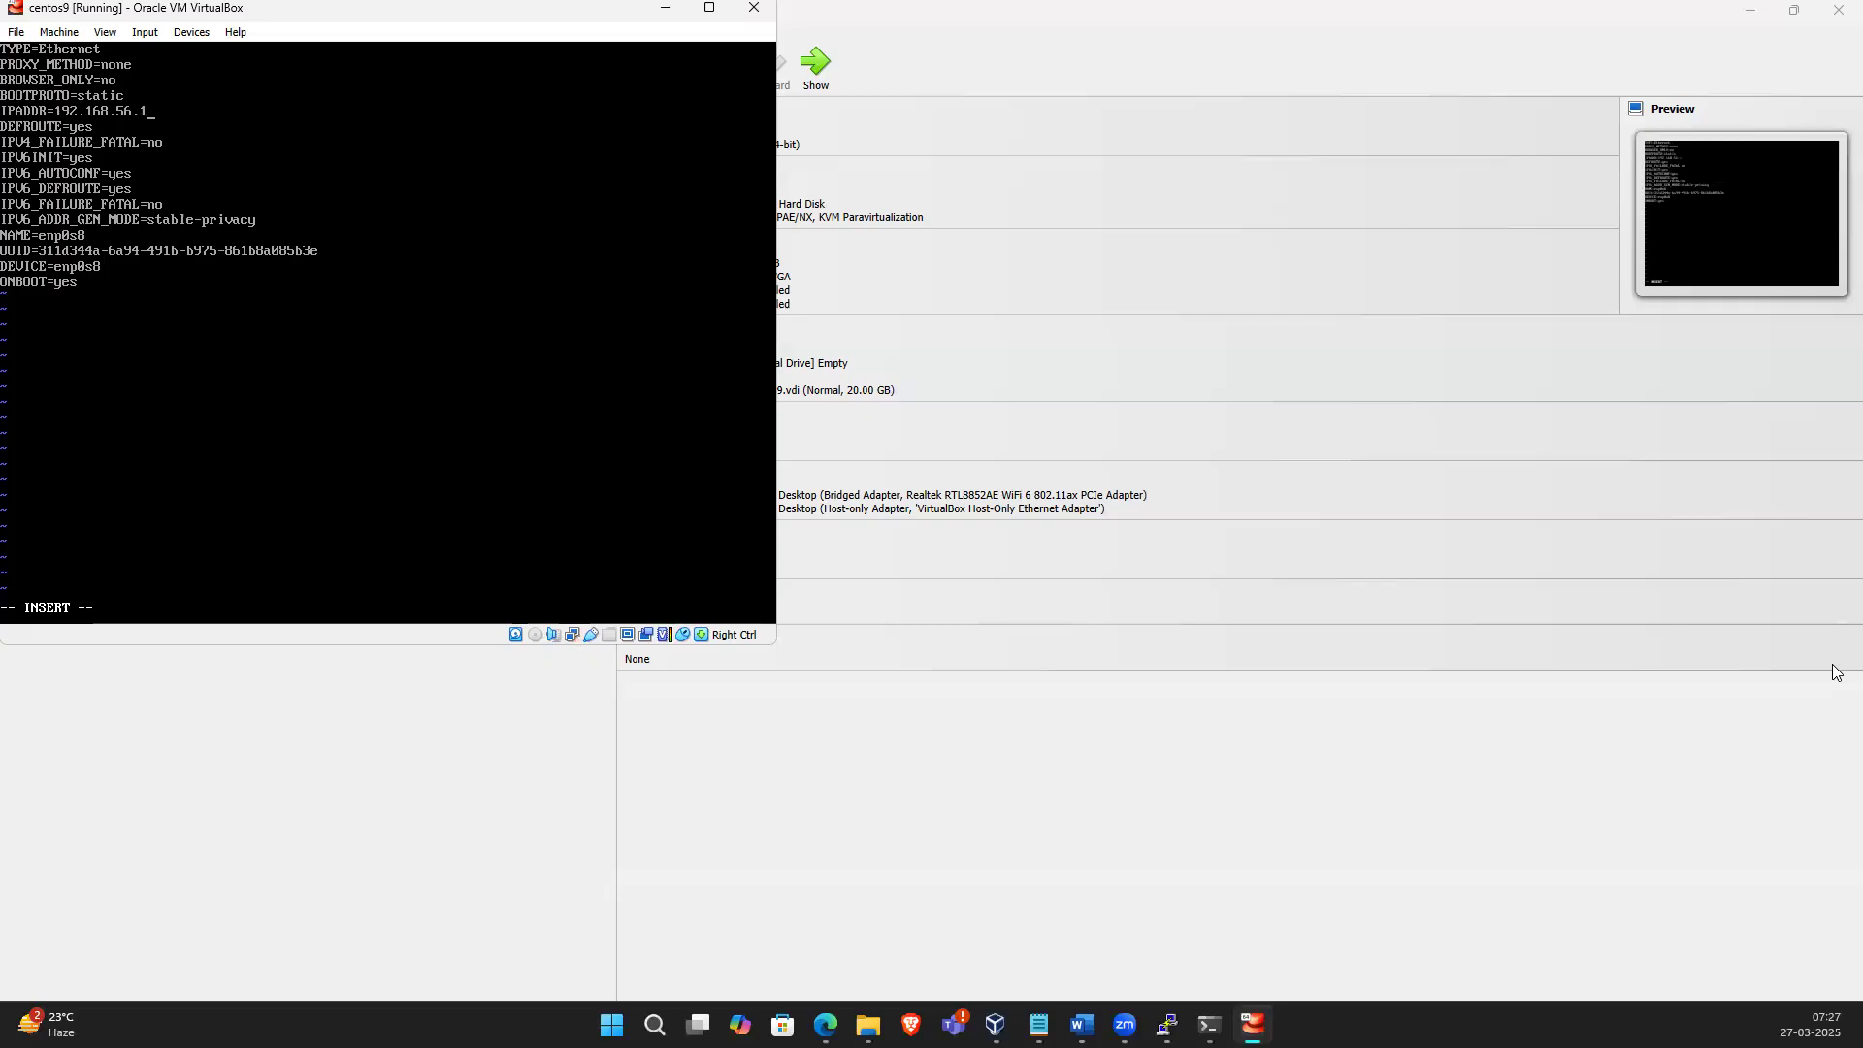
type(".200")
key("Return")
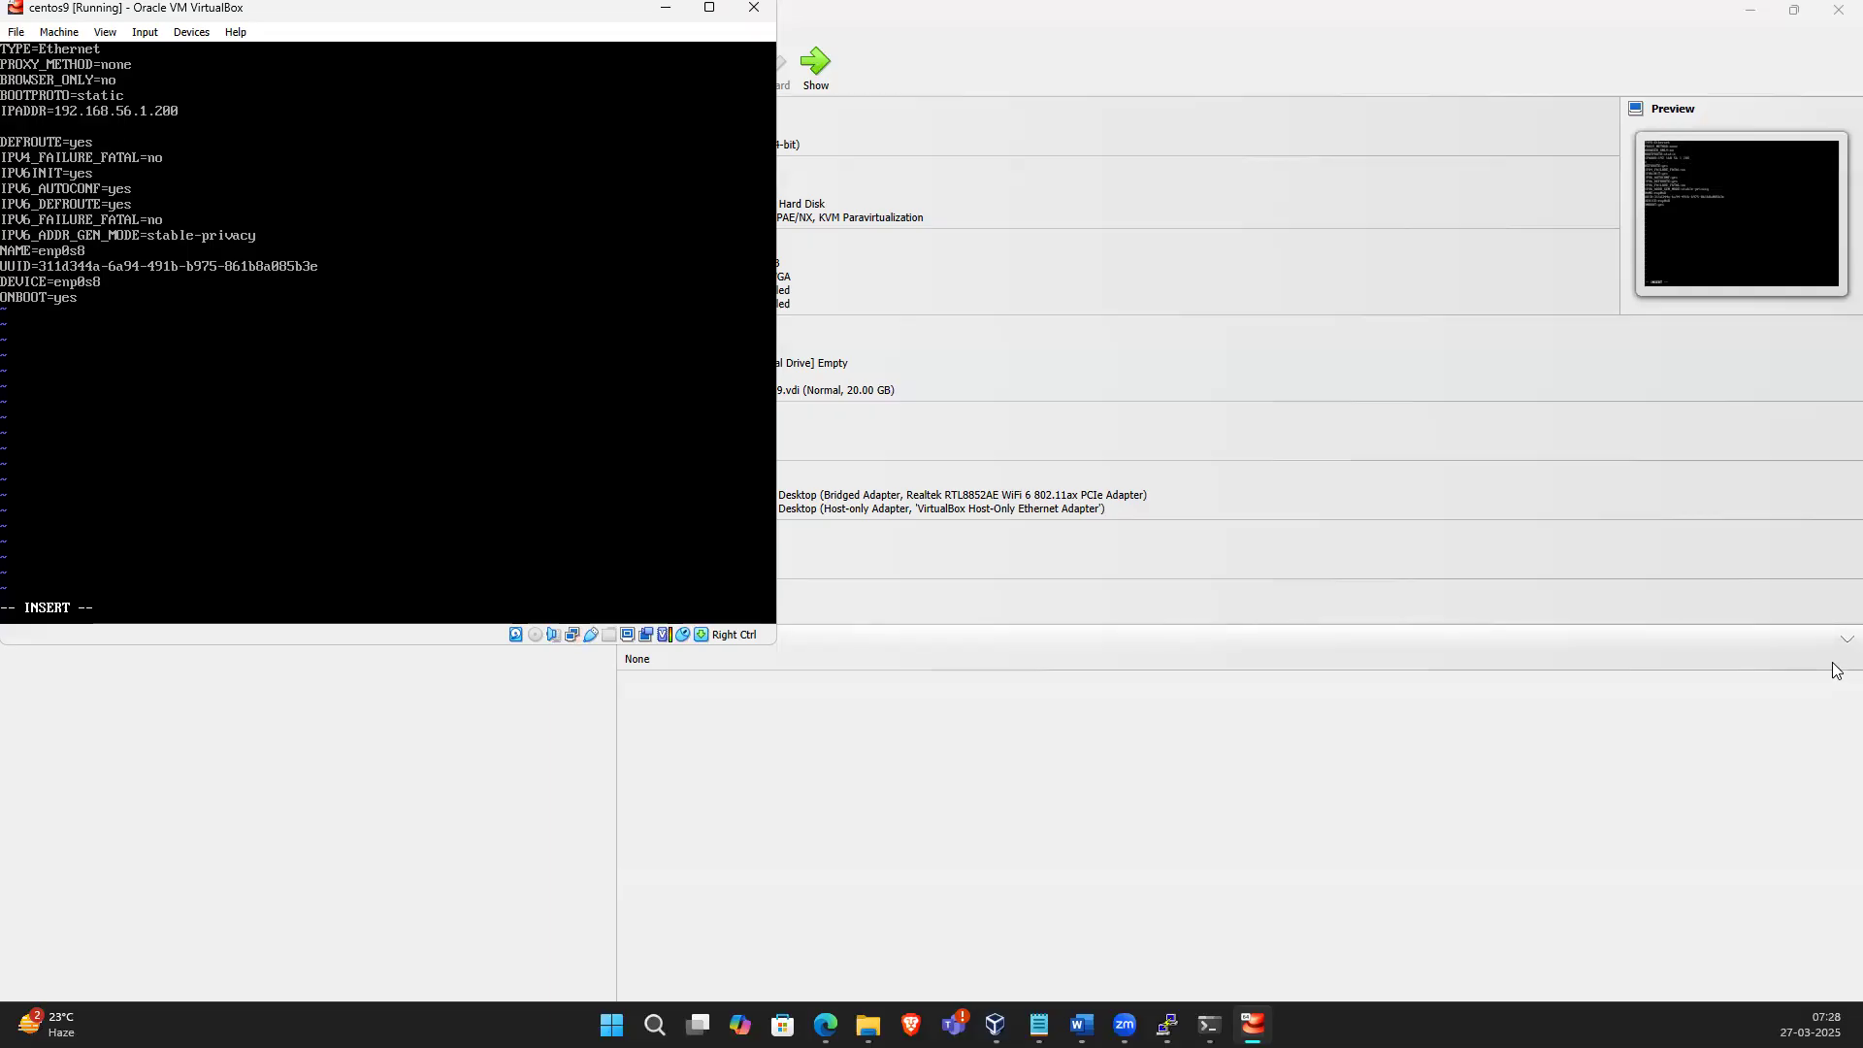
Add the line NETMASK=255.255.255.0
type("NR")
type("ETMASK")
type("=2")
type("55.")
type("255.2")
type("55")
type(".")
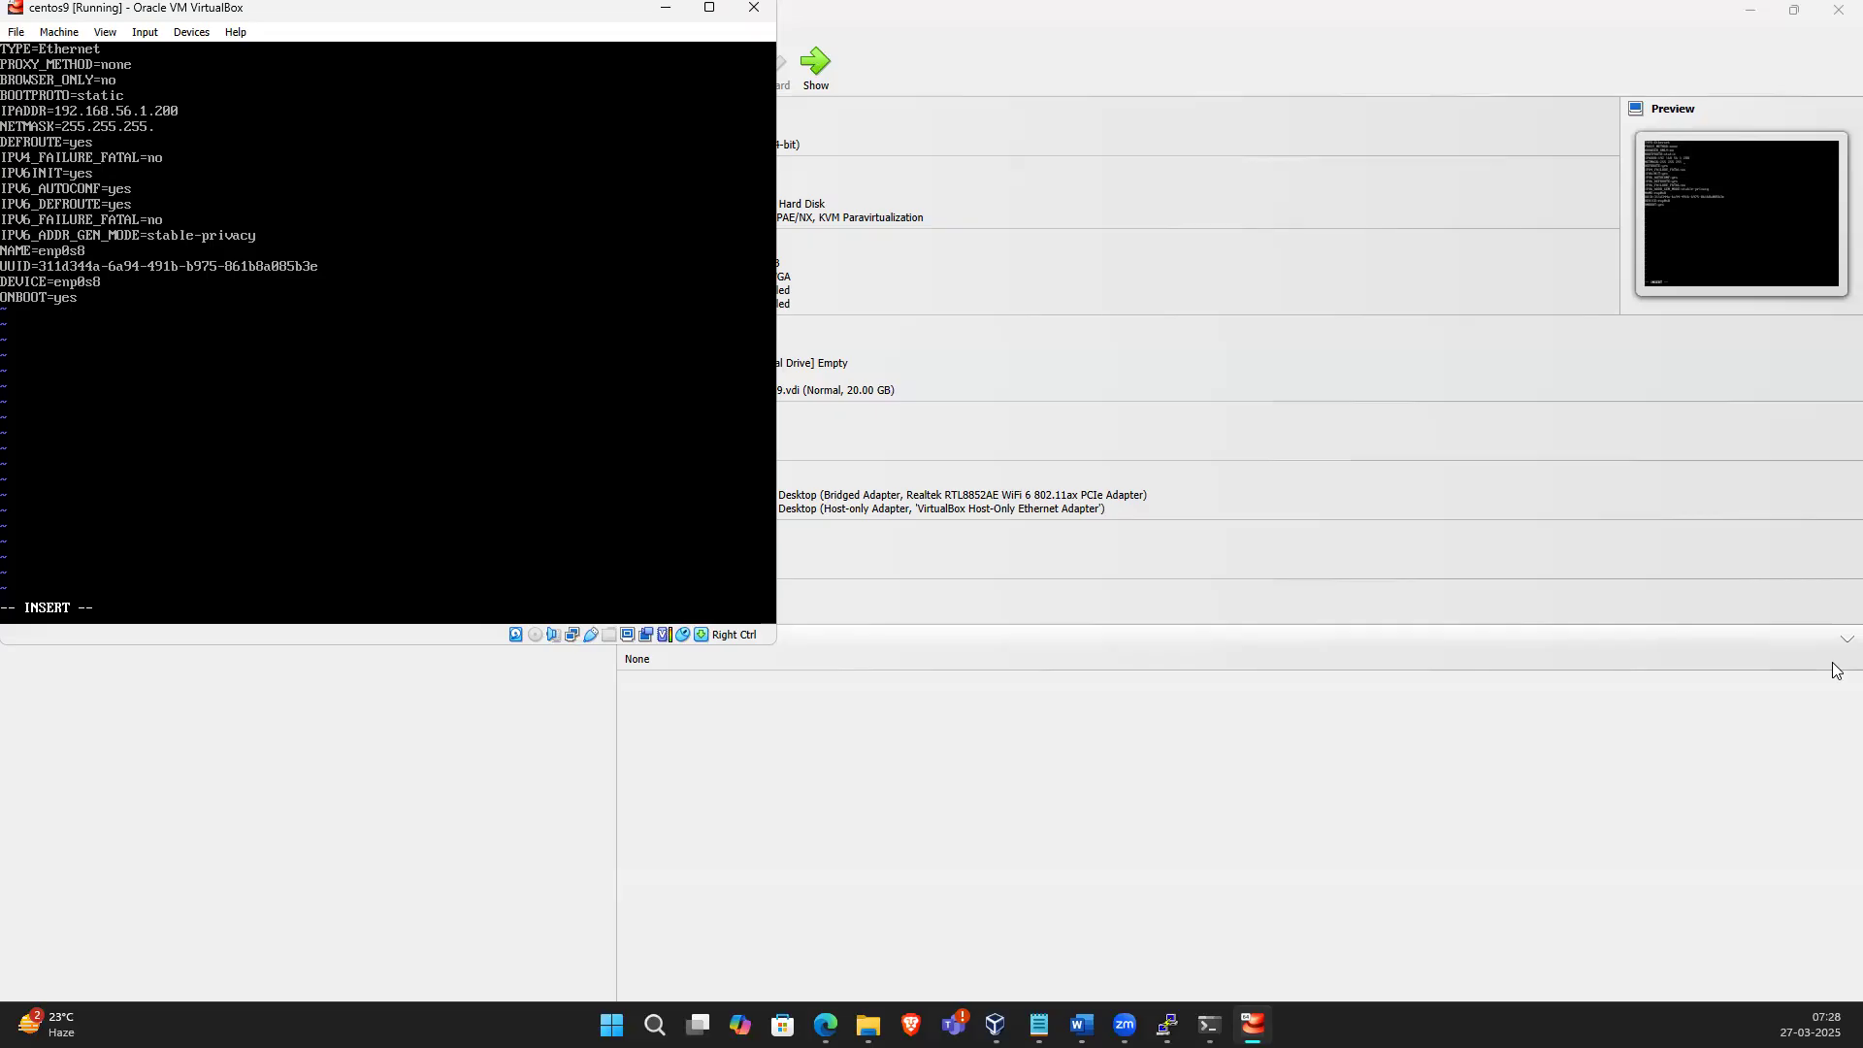
type("0")
key("Return")
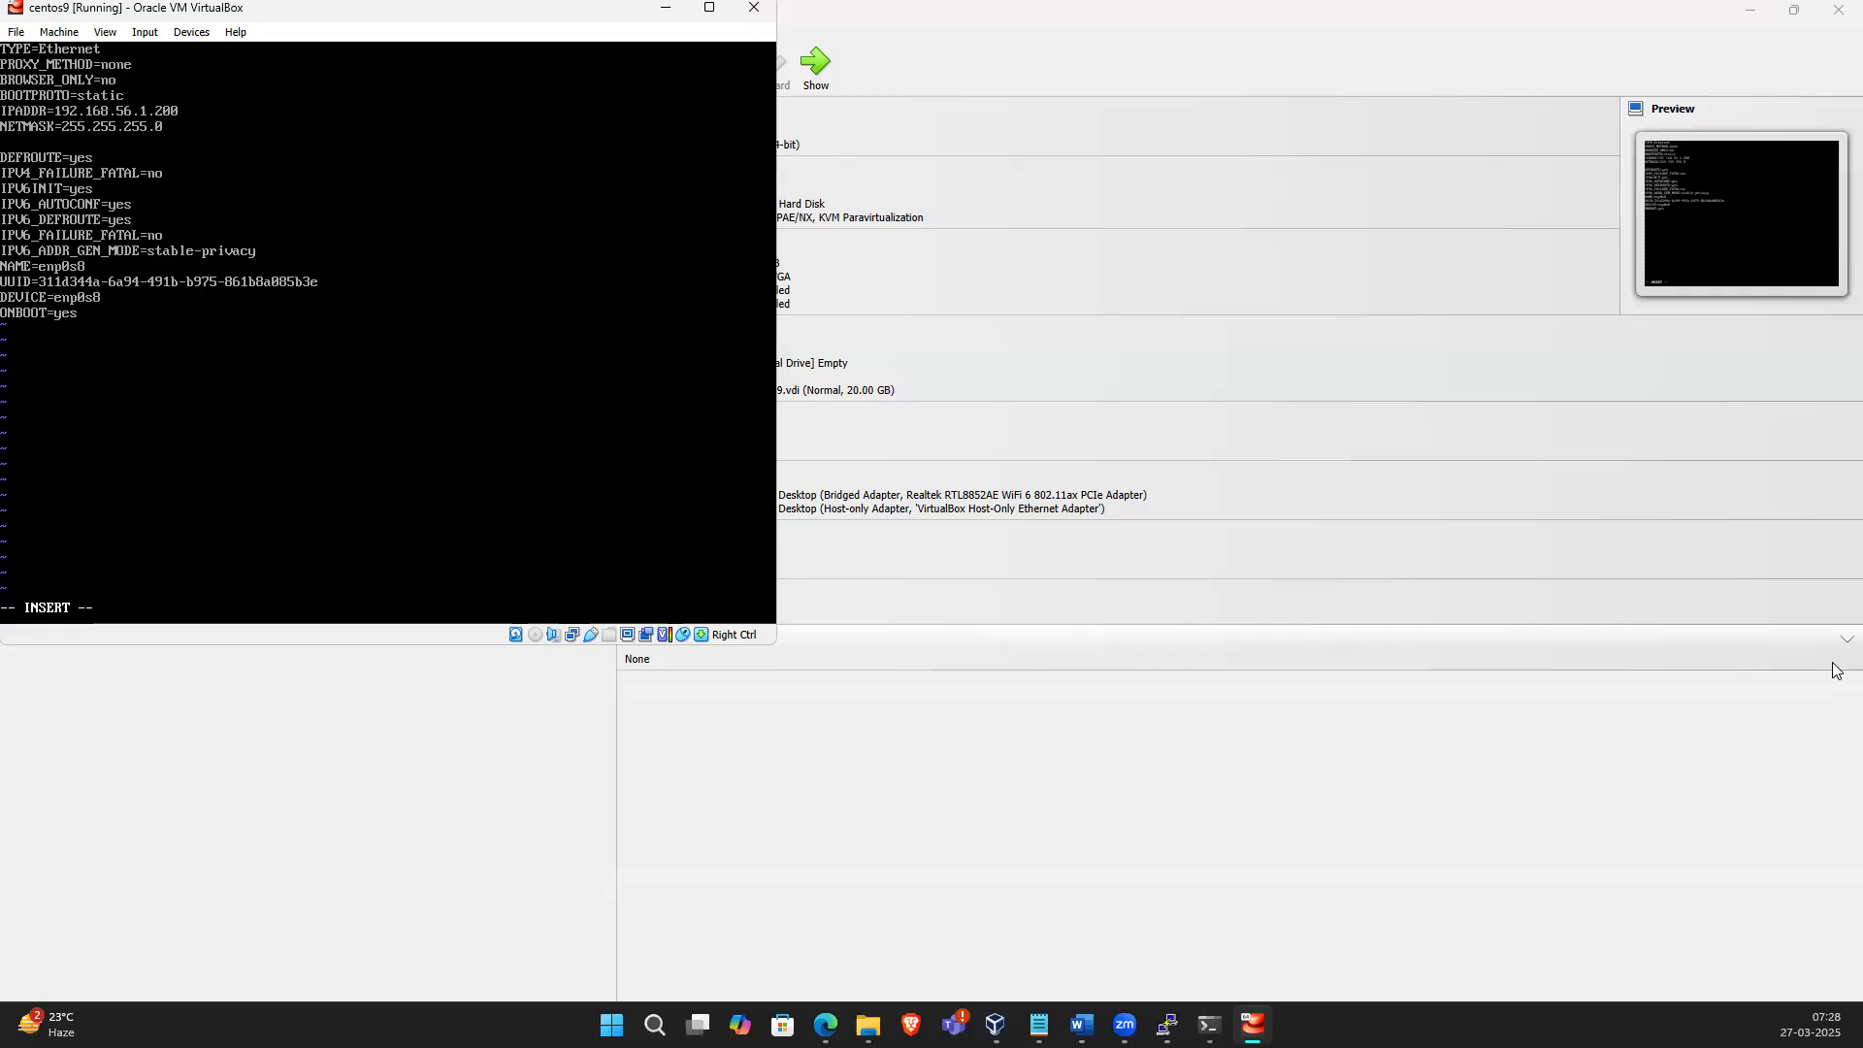
Add the line GATEWAY=192.168.1.1
type("GATEWAY=192.168.")
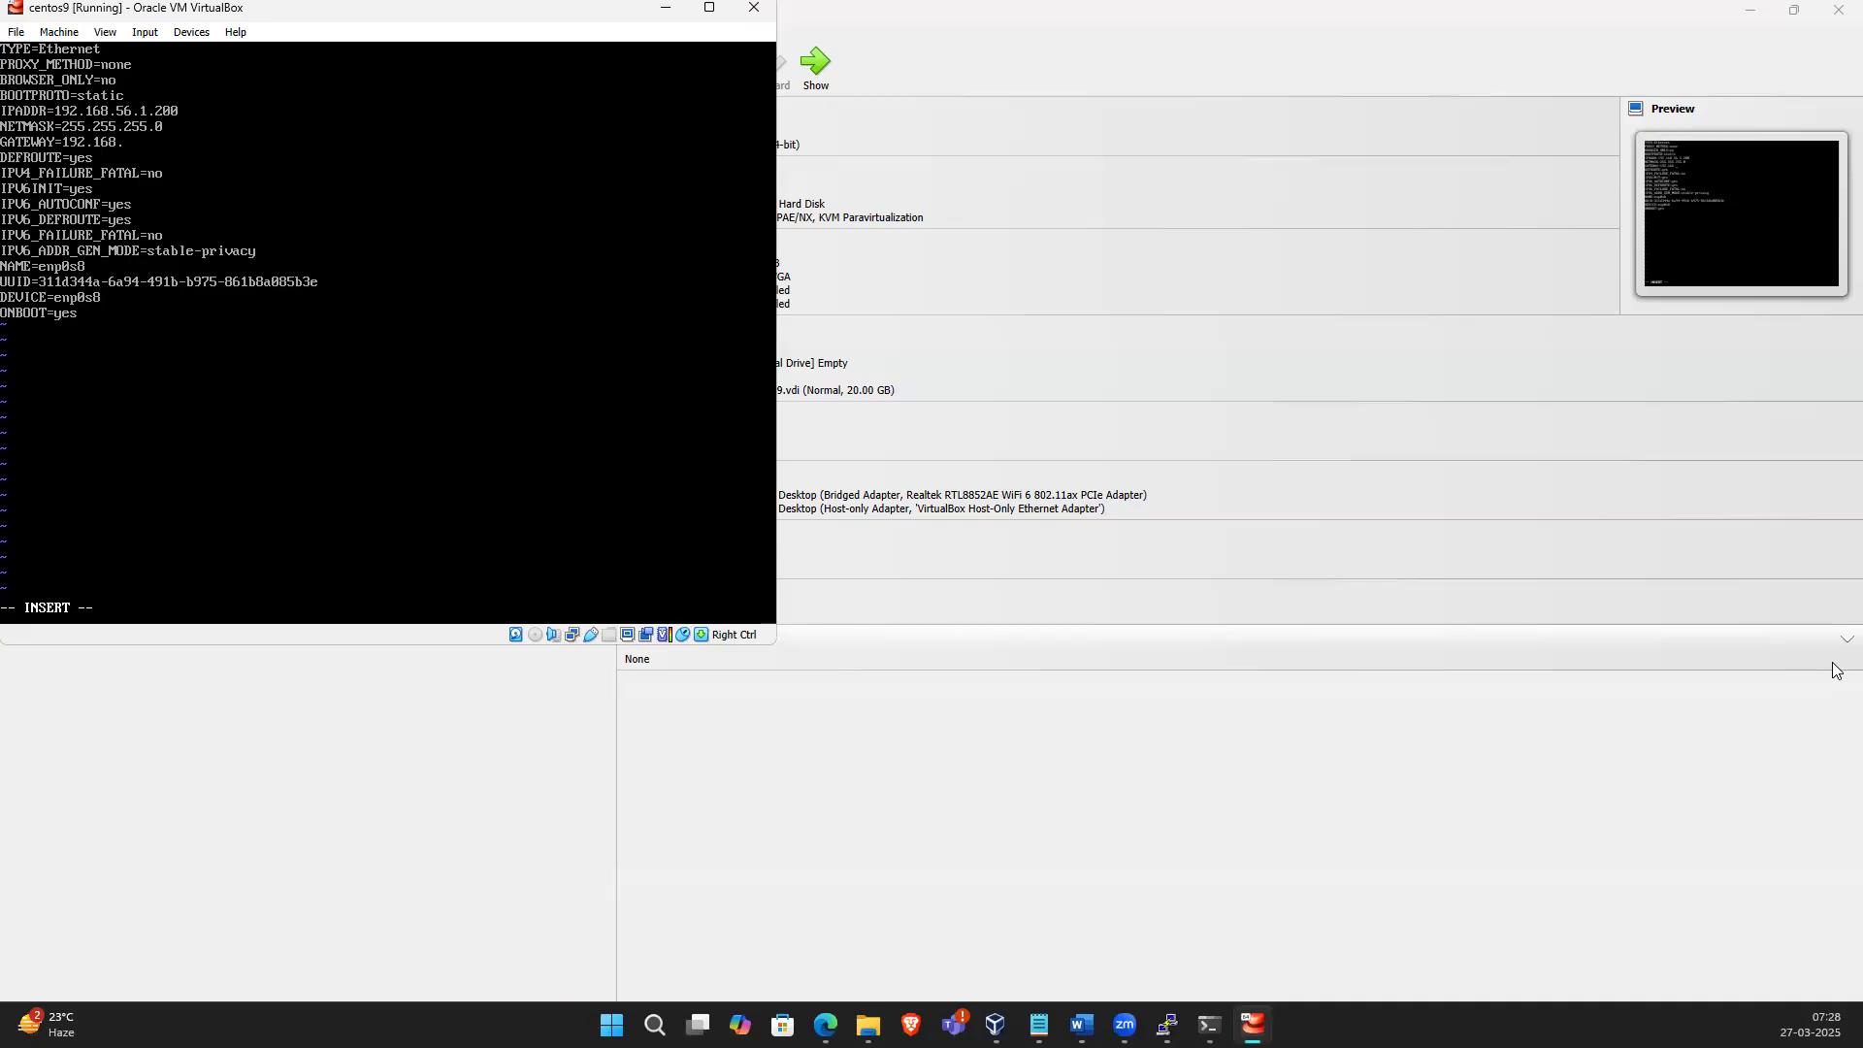
type(".1")
key("Return")
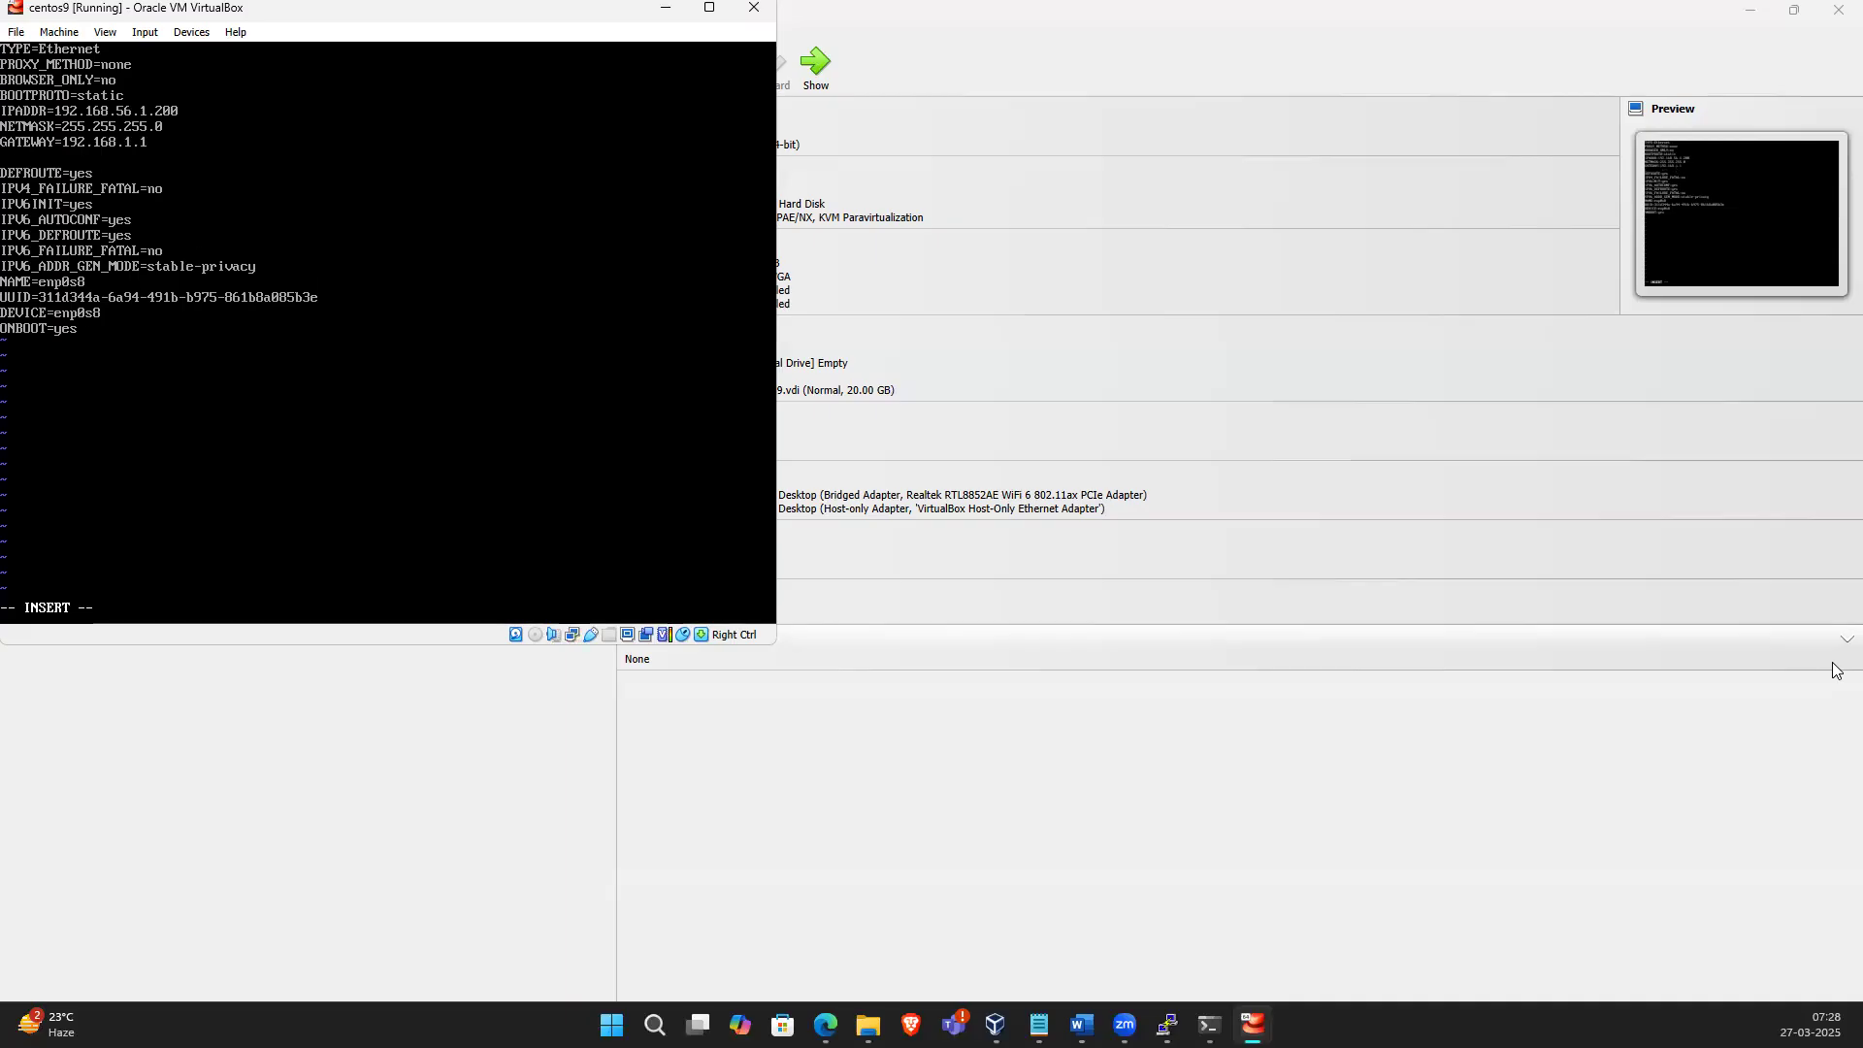
Add the DNS lines DNS1=8.8.8.8 and DNS2=8.8.4.4
type("DNS")
type("1=8.8.8.8")
key("Return")
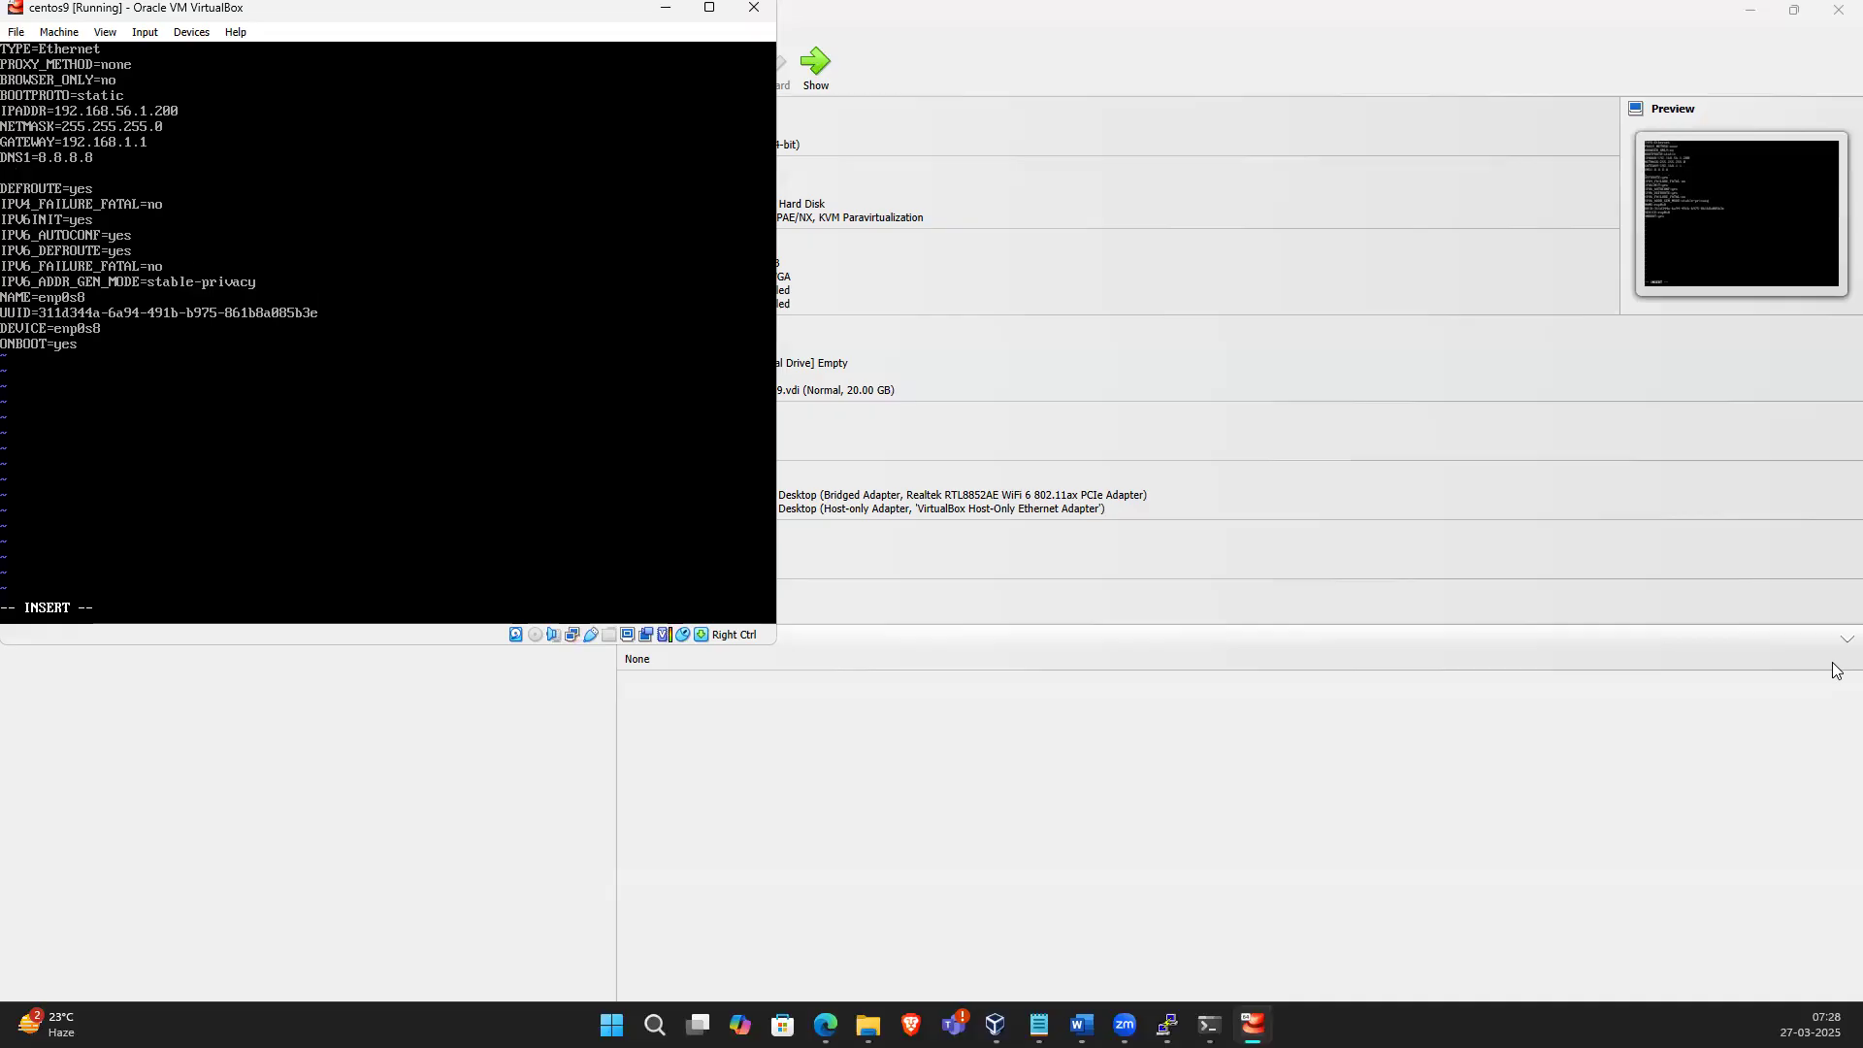
type("DNS2=8.8.4.4.")
Save and quit the file with :wq! and reboot the VM with init 6
key("Escape")
type("WQ!")
key("Return")
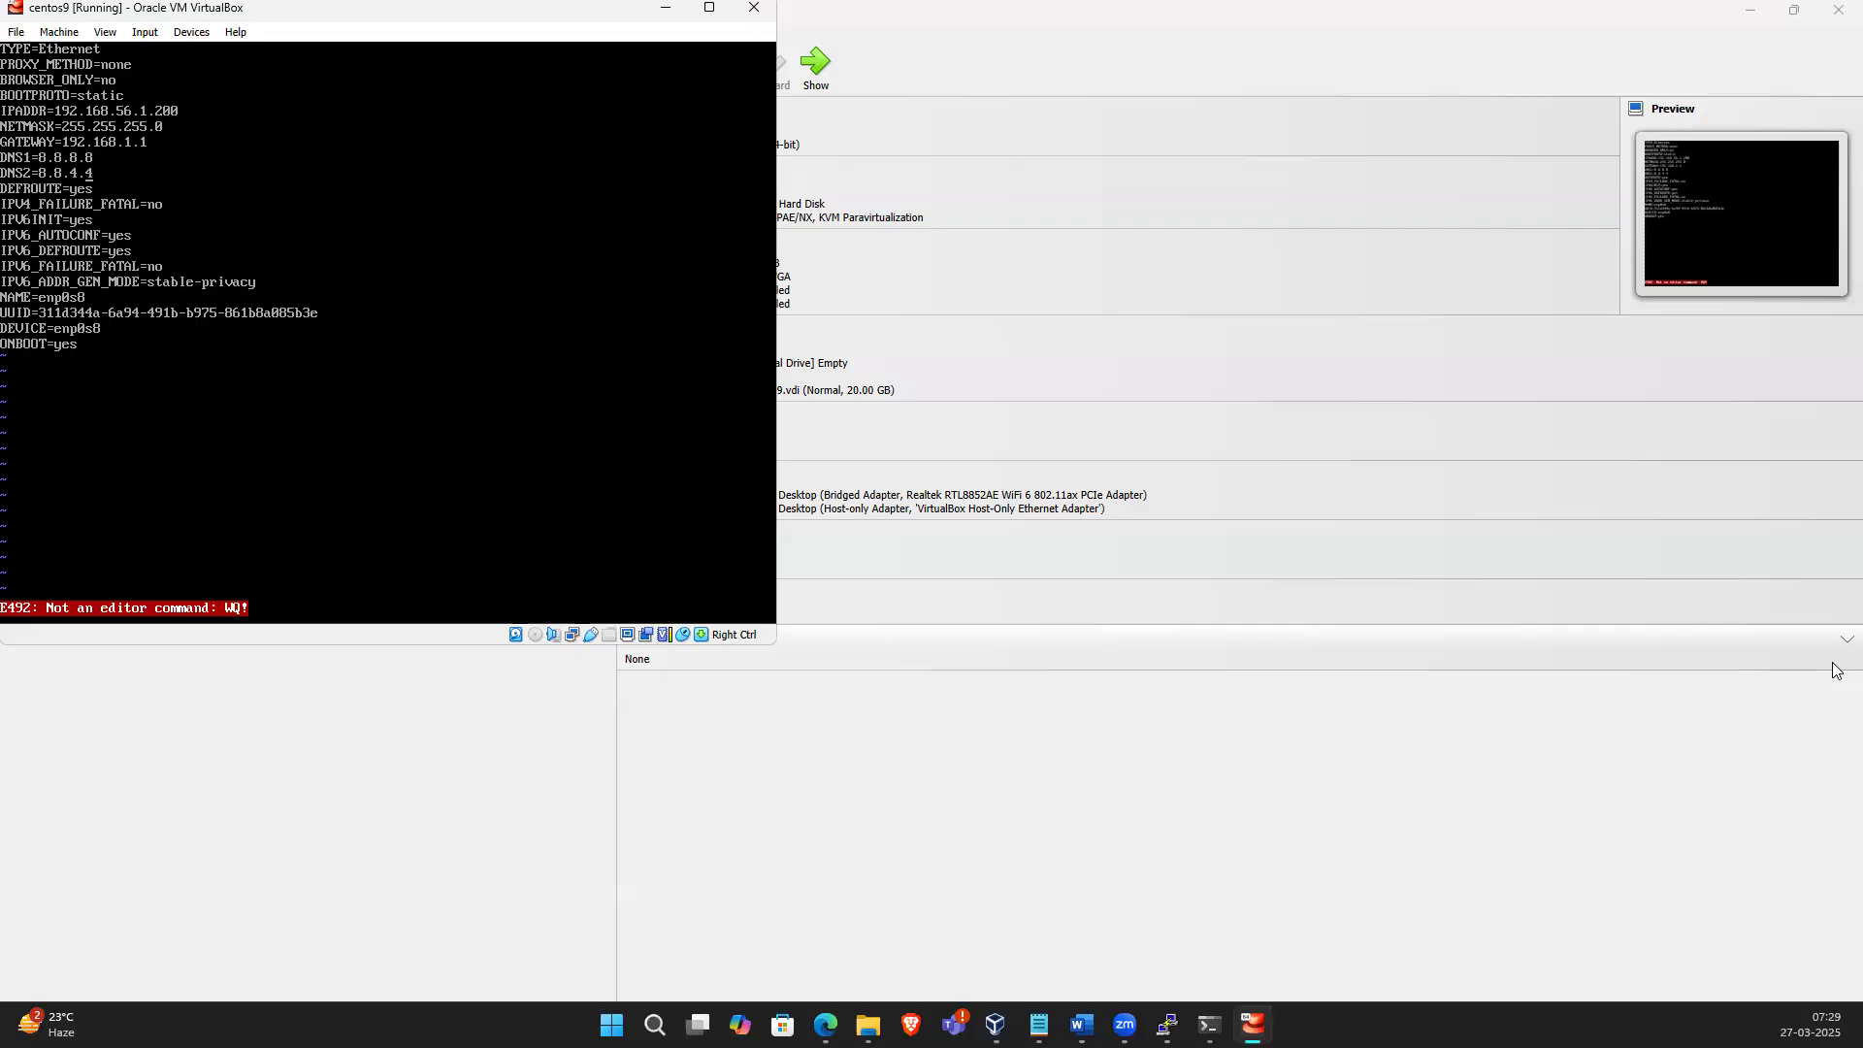
type(":wq!")
key("Return")
type("init 6")
key("Return")
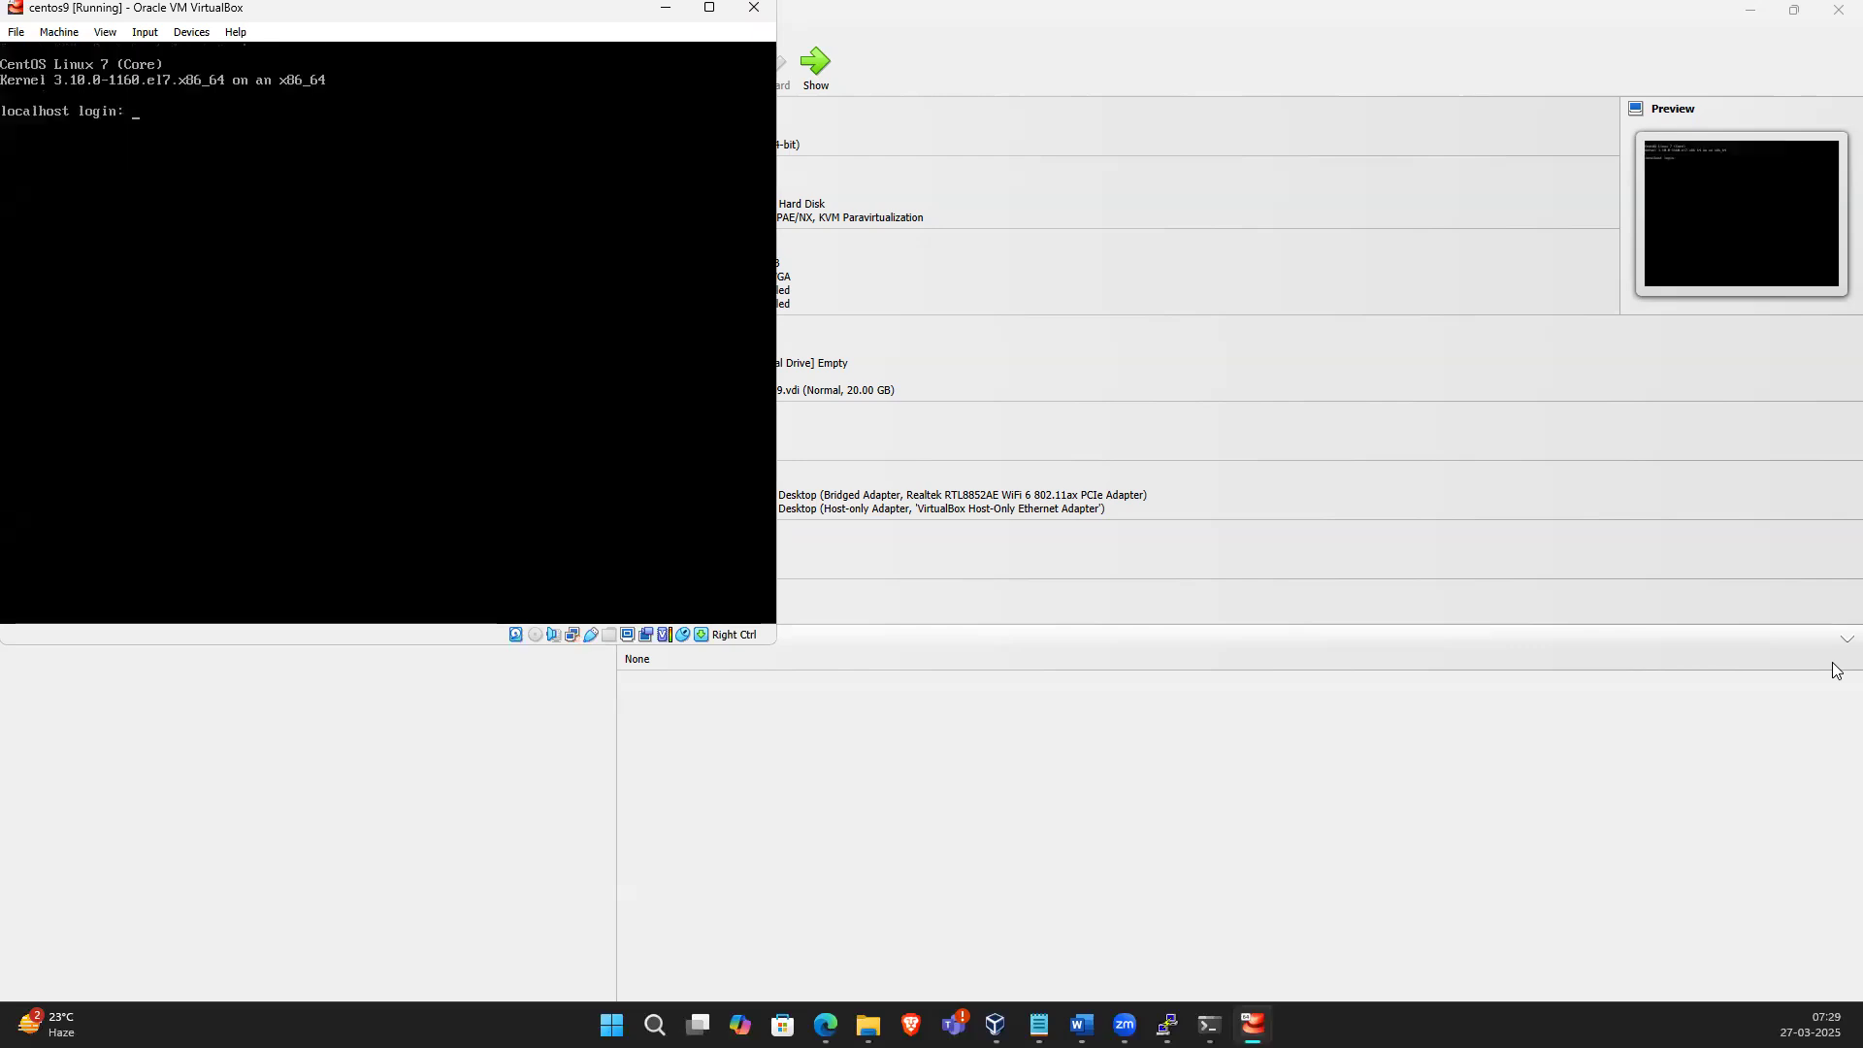
Log in as root with the account password and list the network interfaces with ip a
type("oot")
key("Return")
key("Return")
type("ip a")
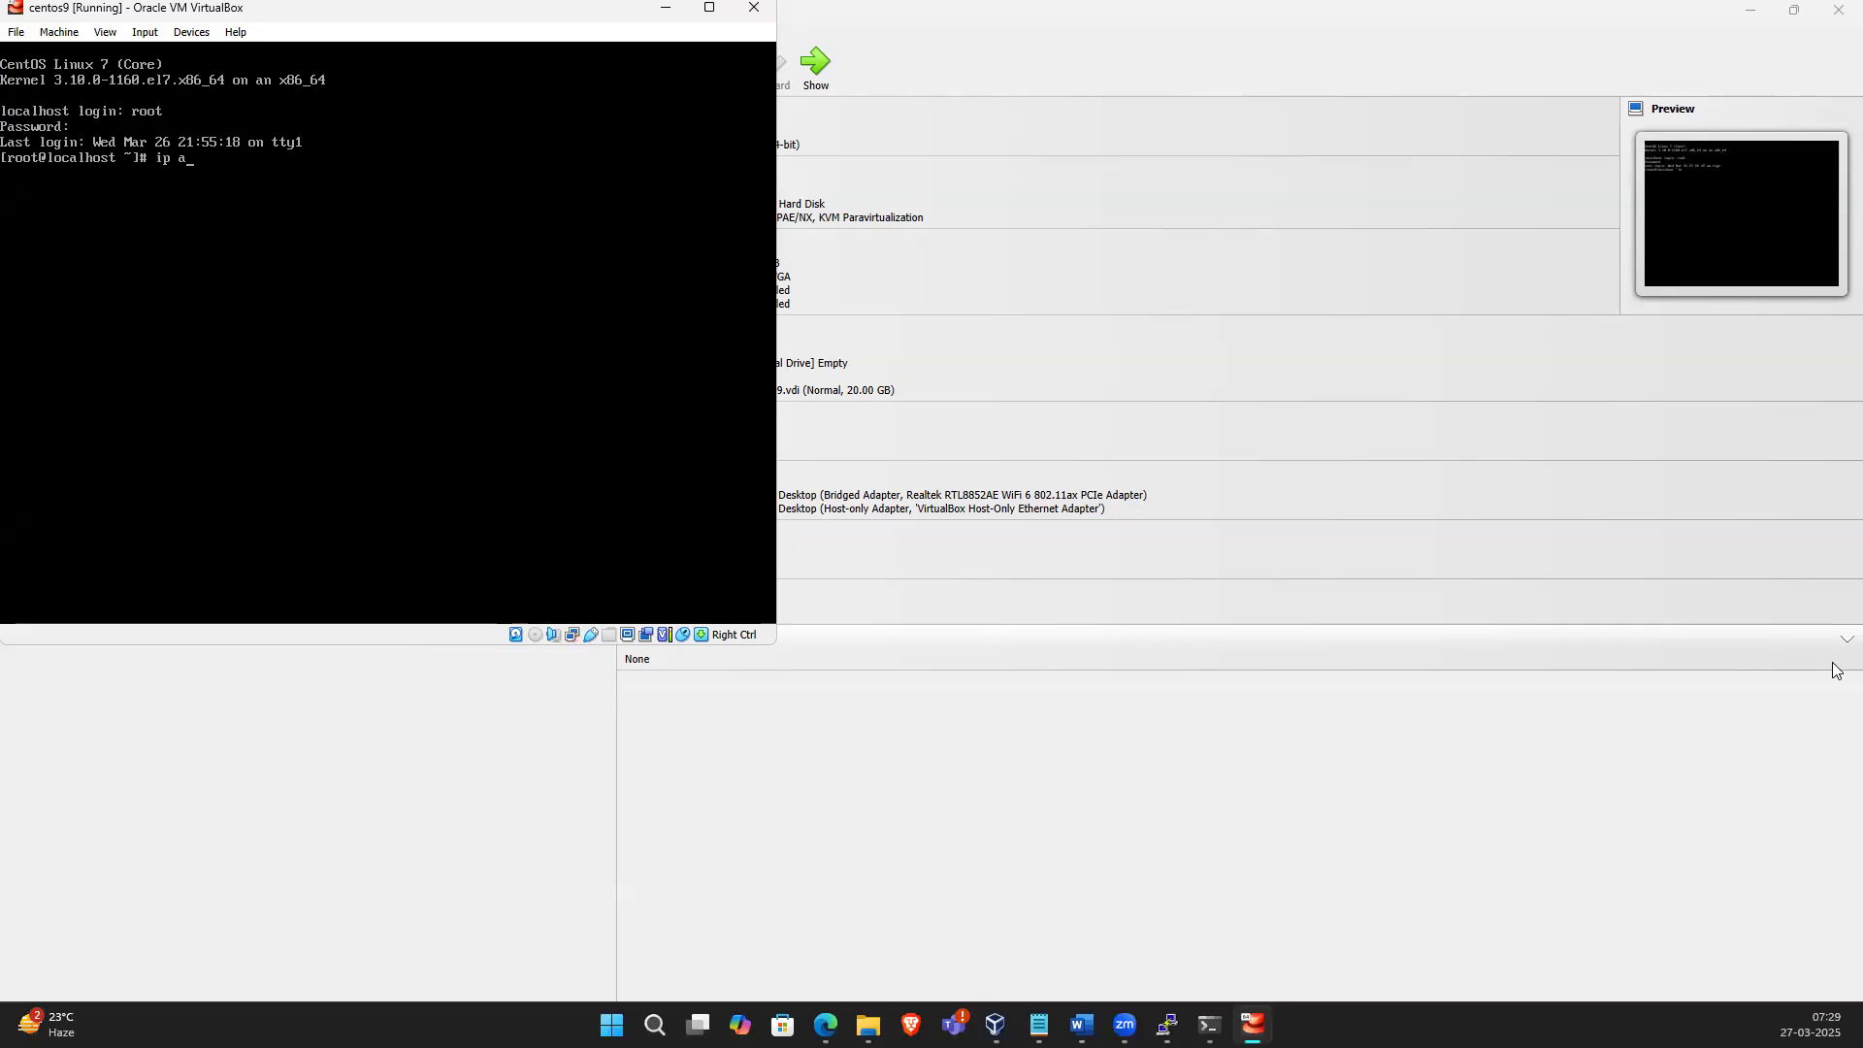
key("Return")
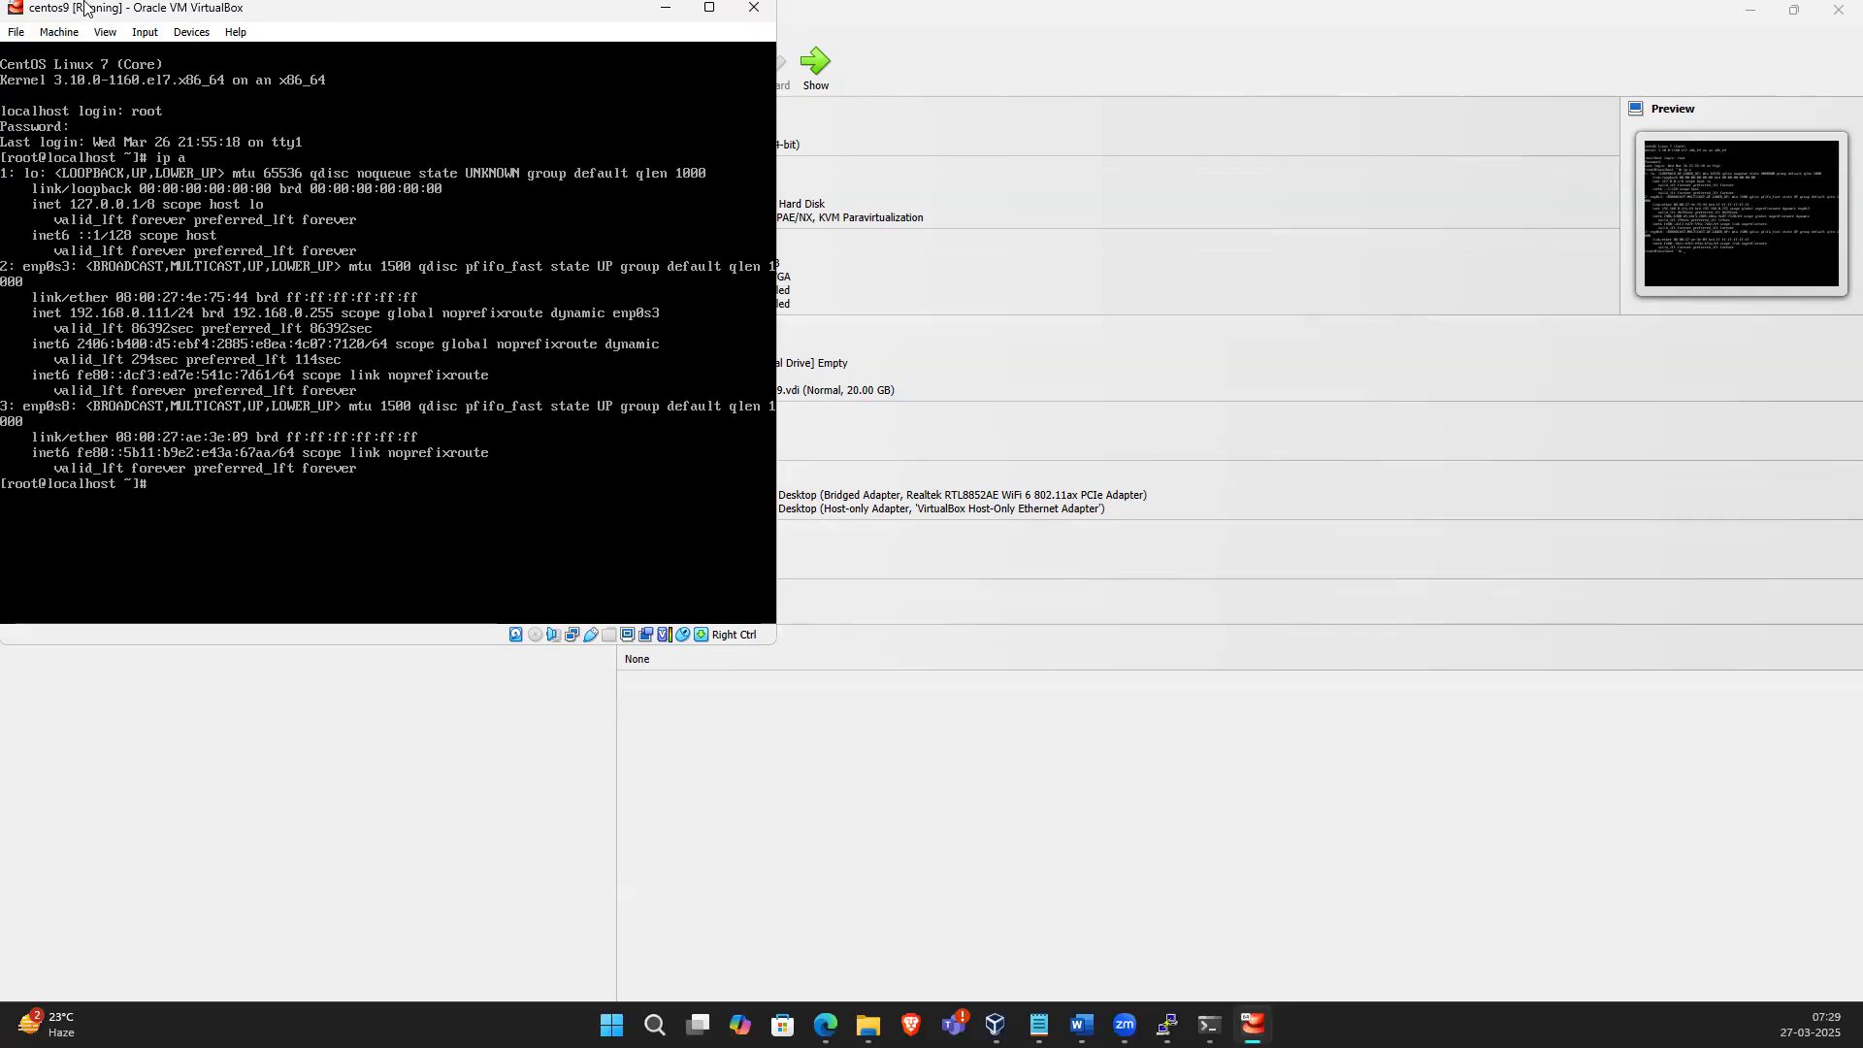
Display the operating system release details with cat /etc/os-release
key("alt+Tab")
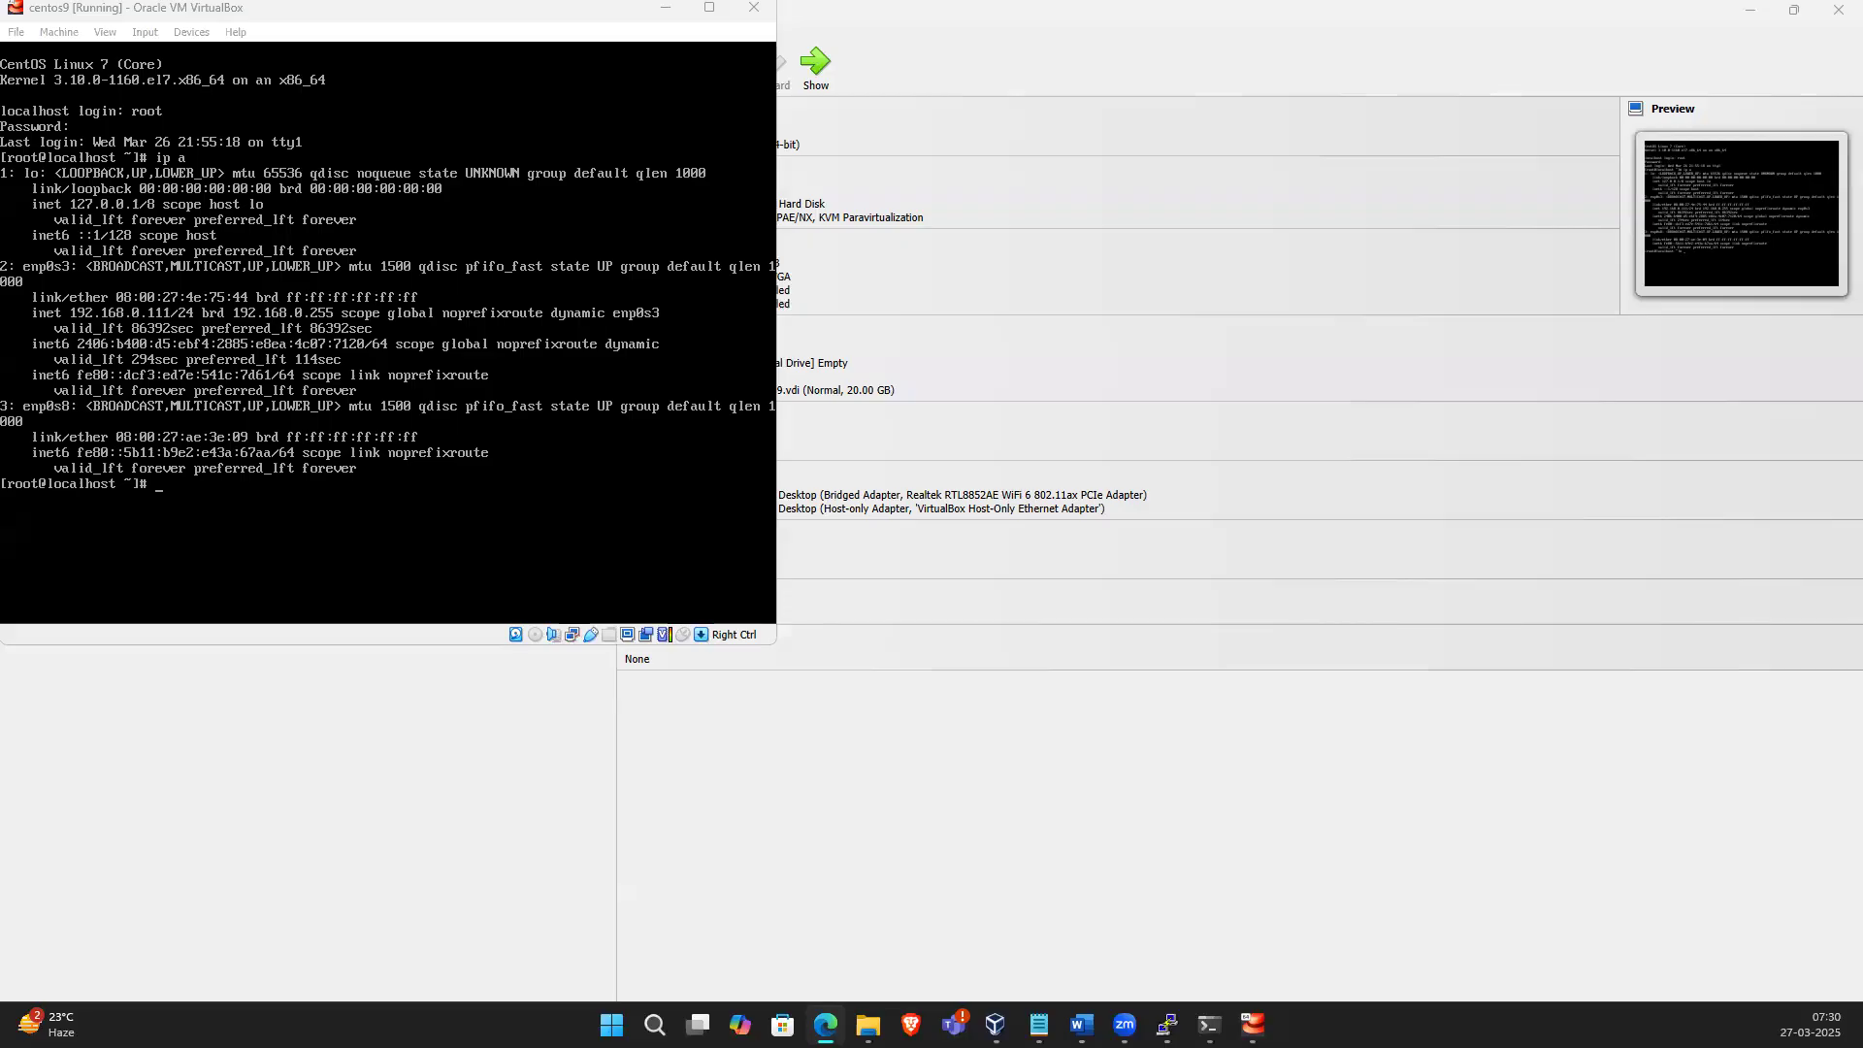
left_click(437, 512)
type("vsy")
key("BackSpace")
key("BackSpace")
key("BackSpace")
type("c")
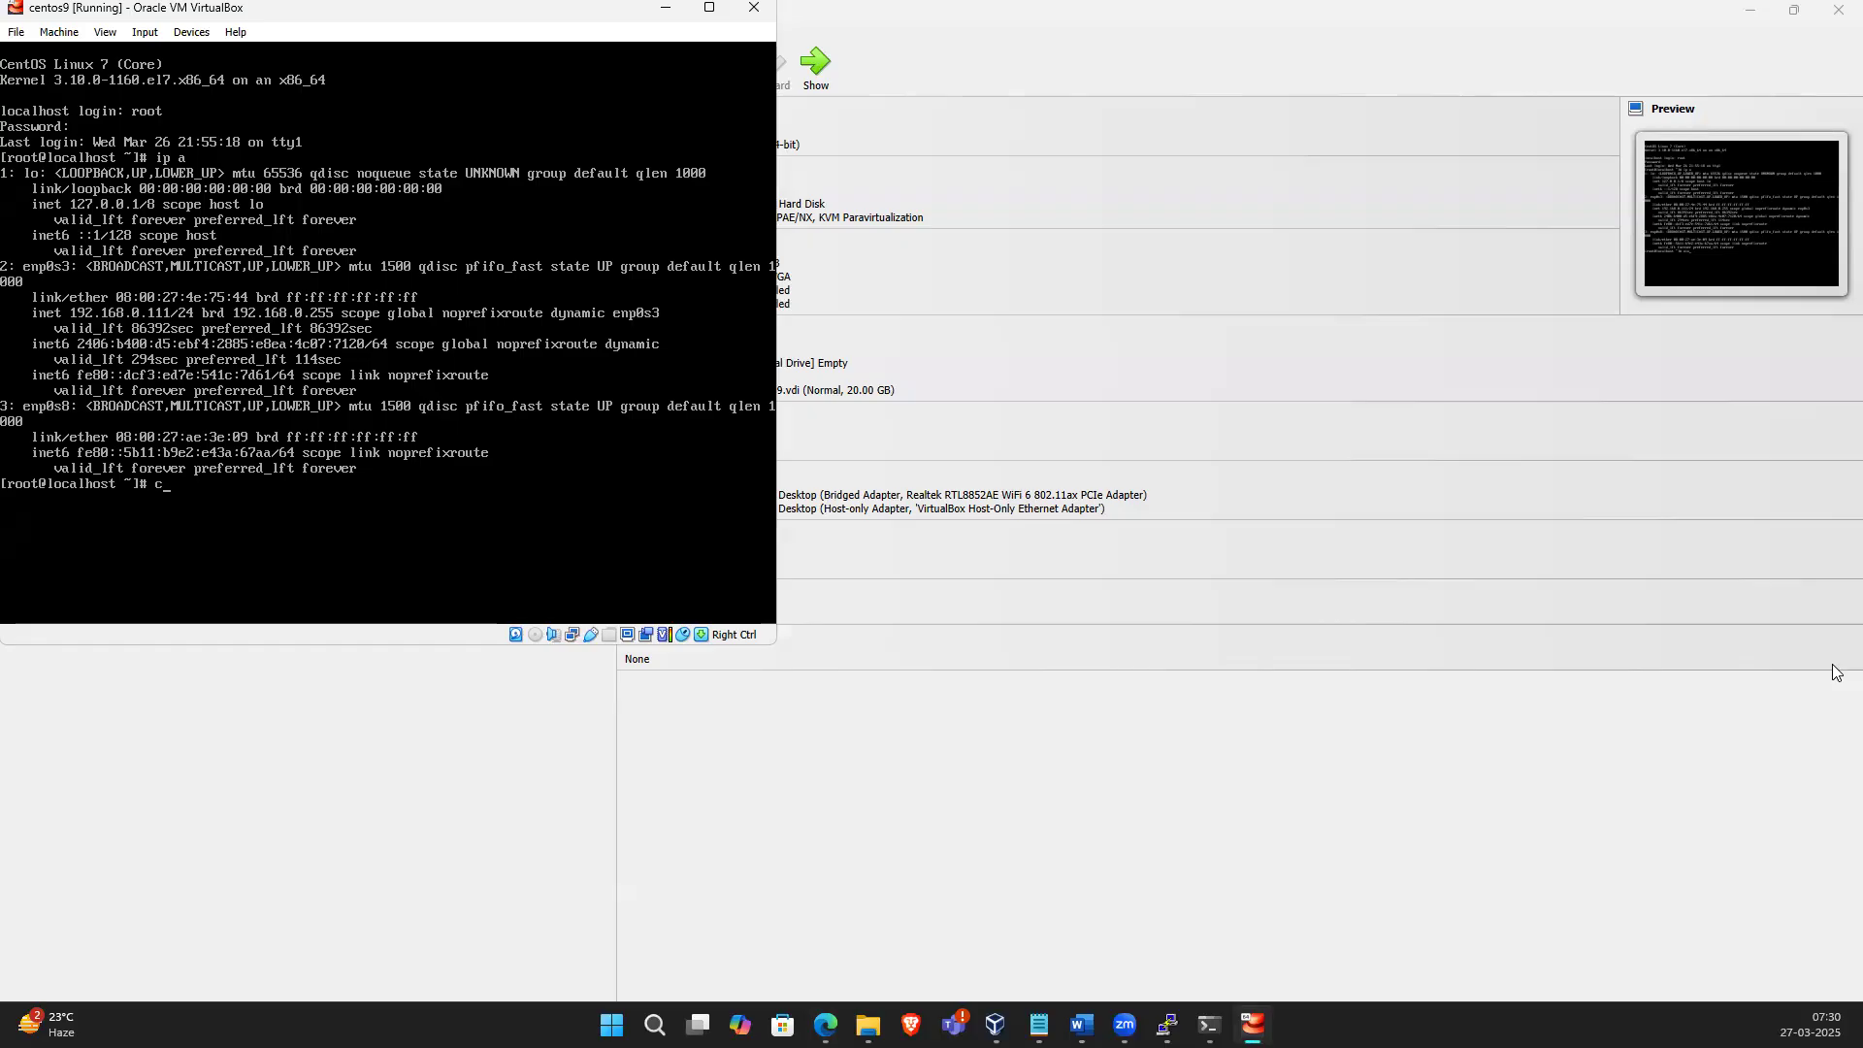
type("at /etc/os-release")
key("Return")
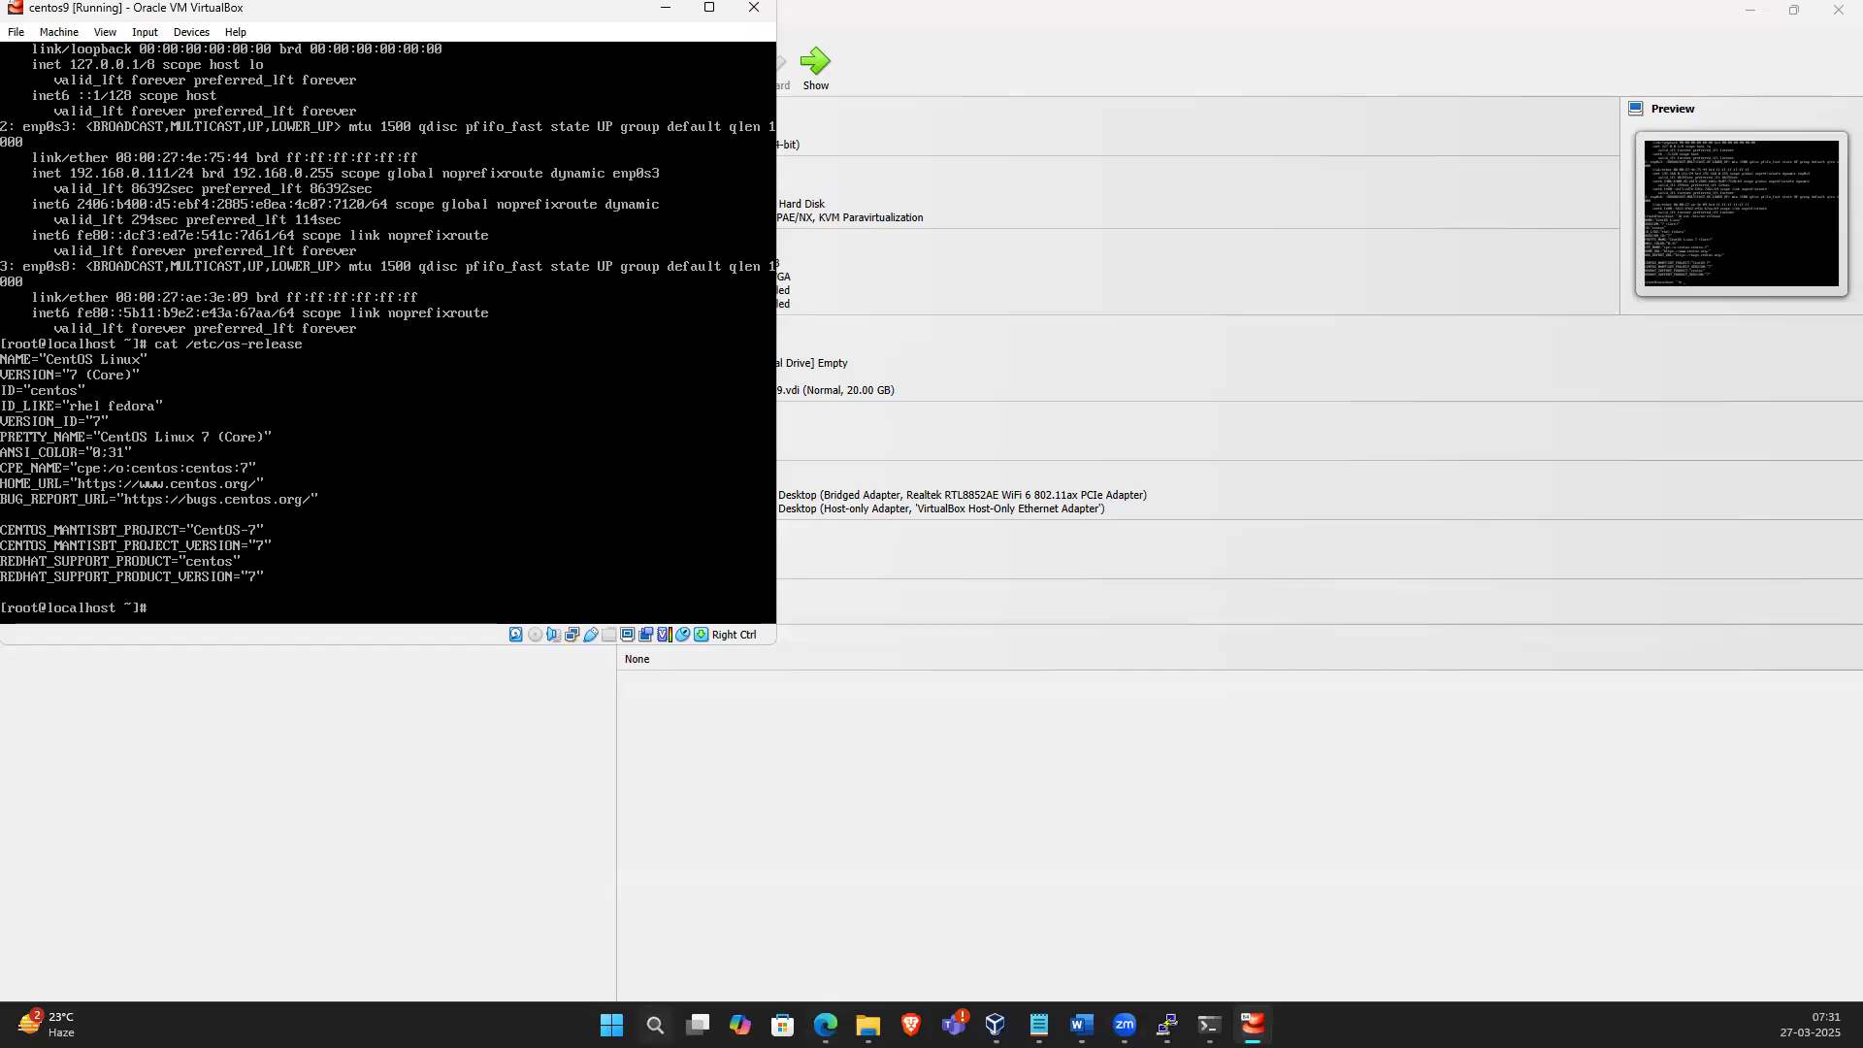
Launch Paint from the Windows search and maximize its window
left_click(654, 1025)
type("pain")
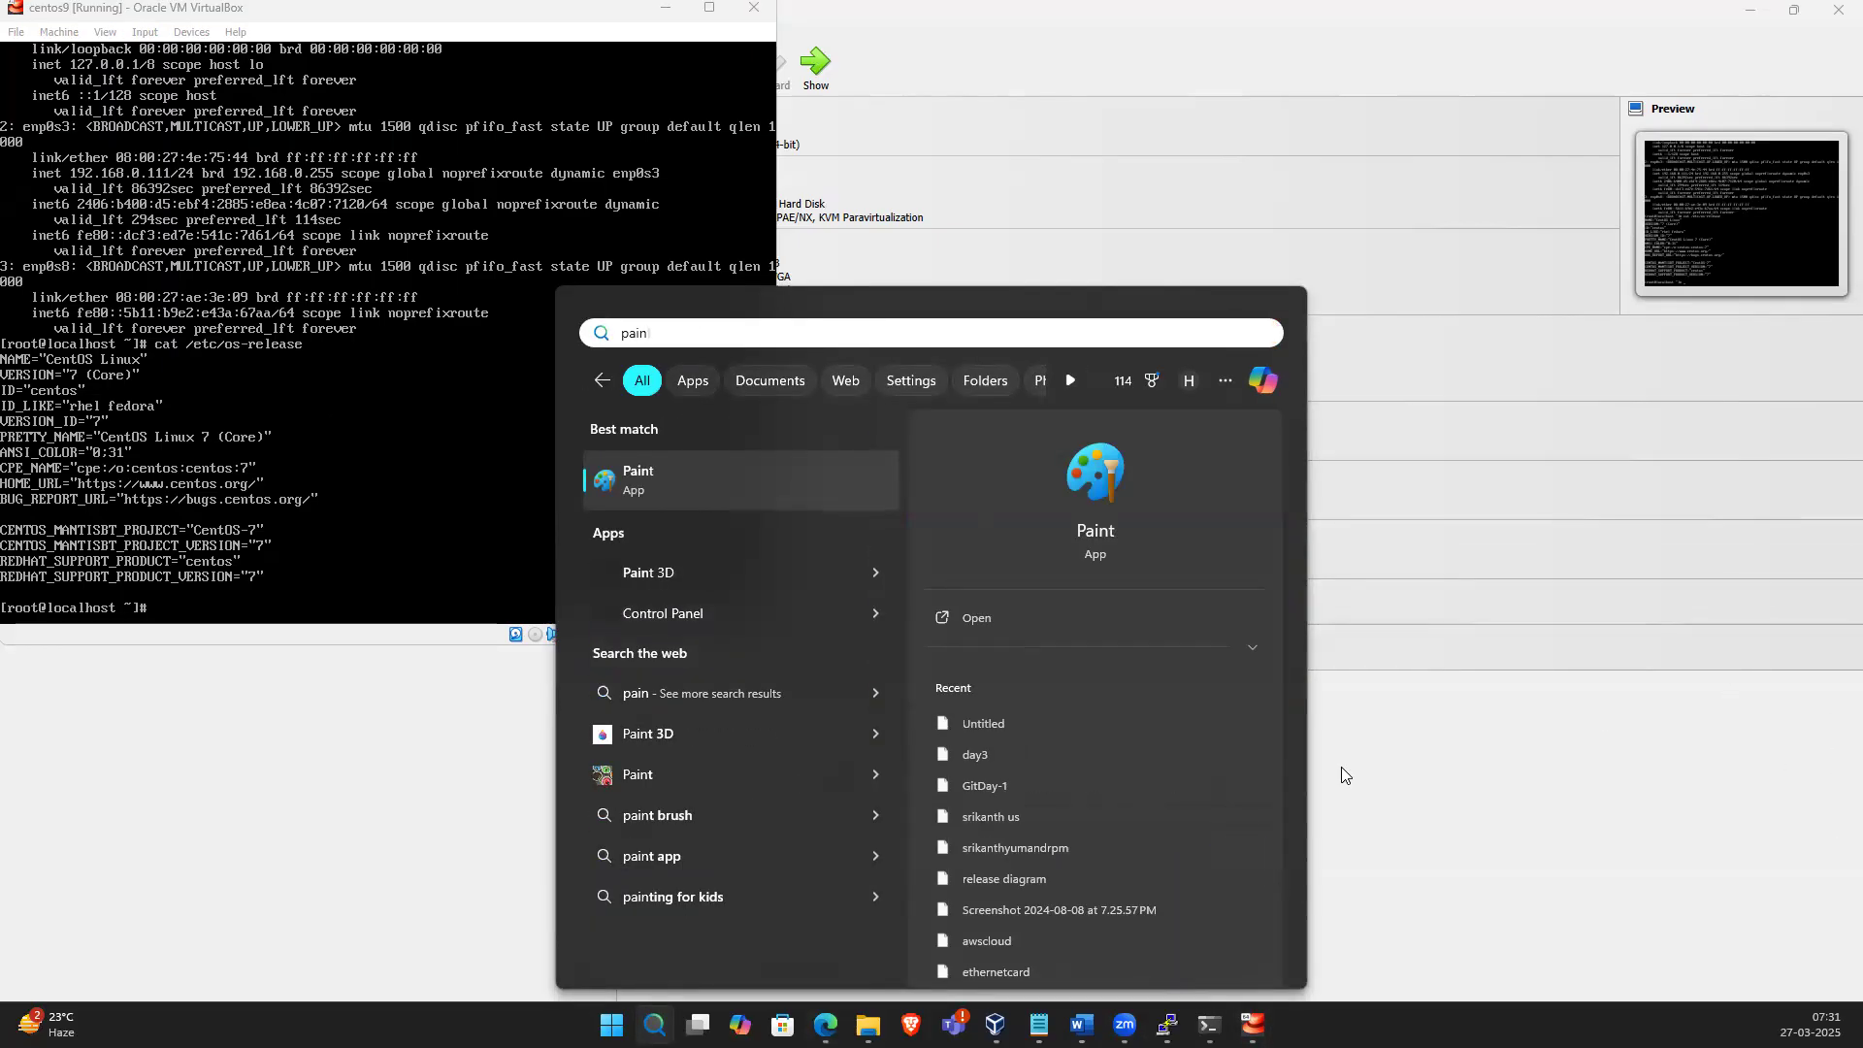
left_click(757, 501)
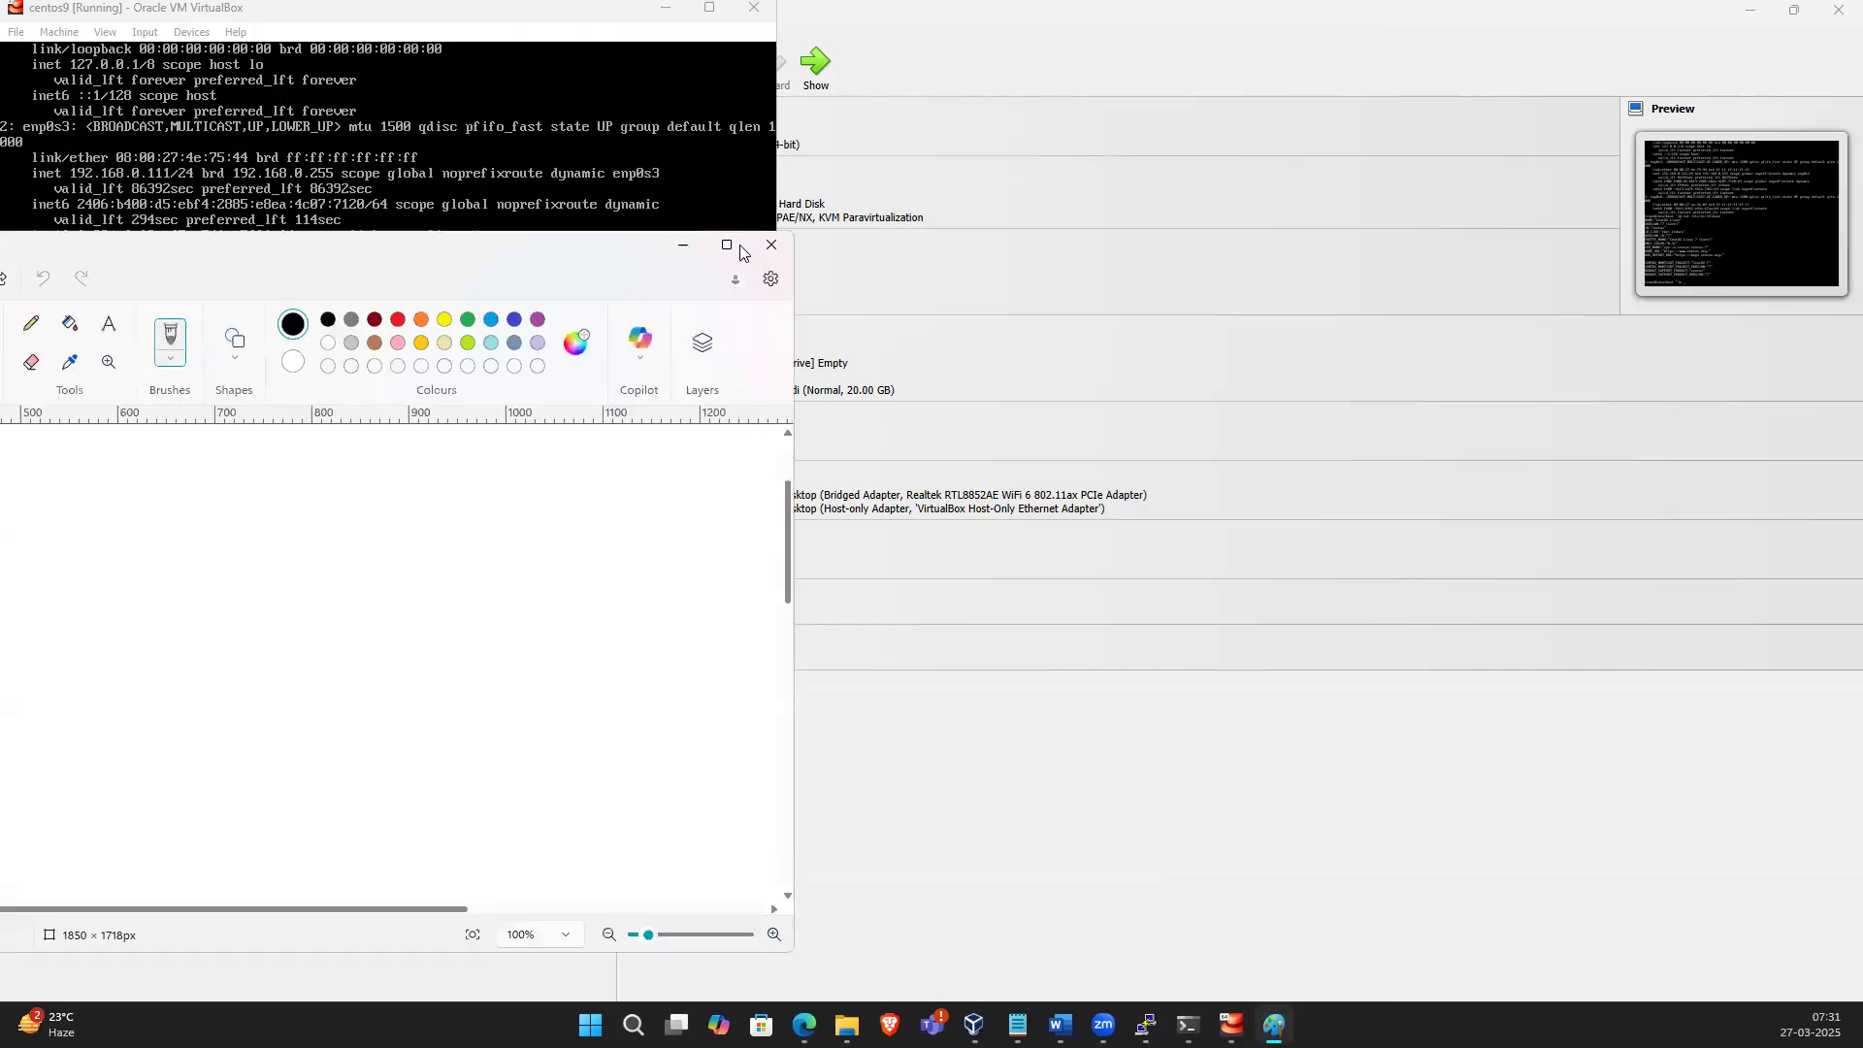
left_click(727, 245)
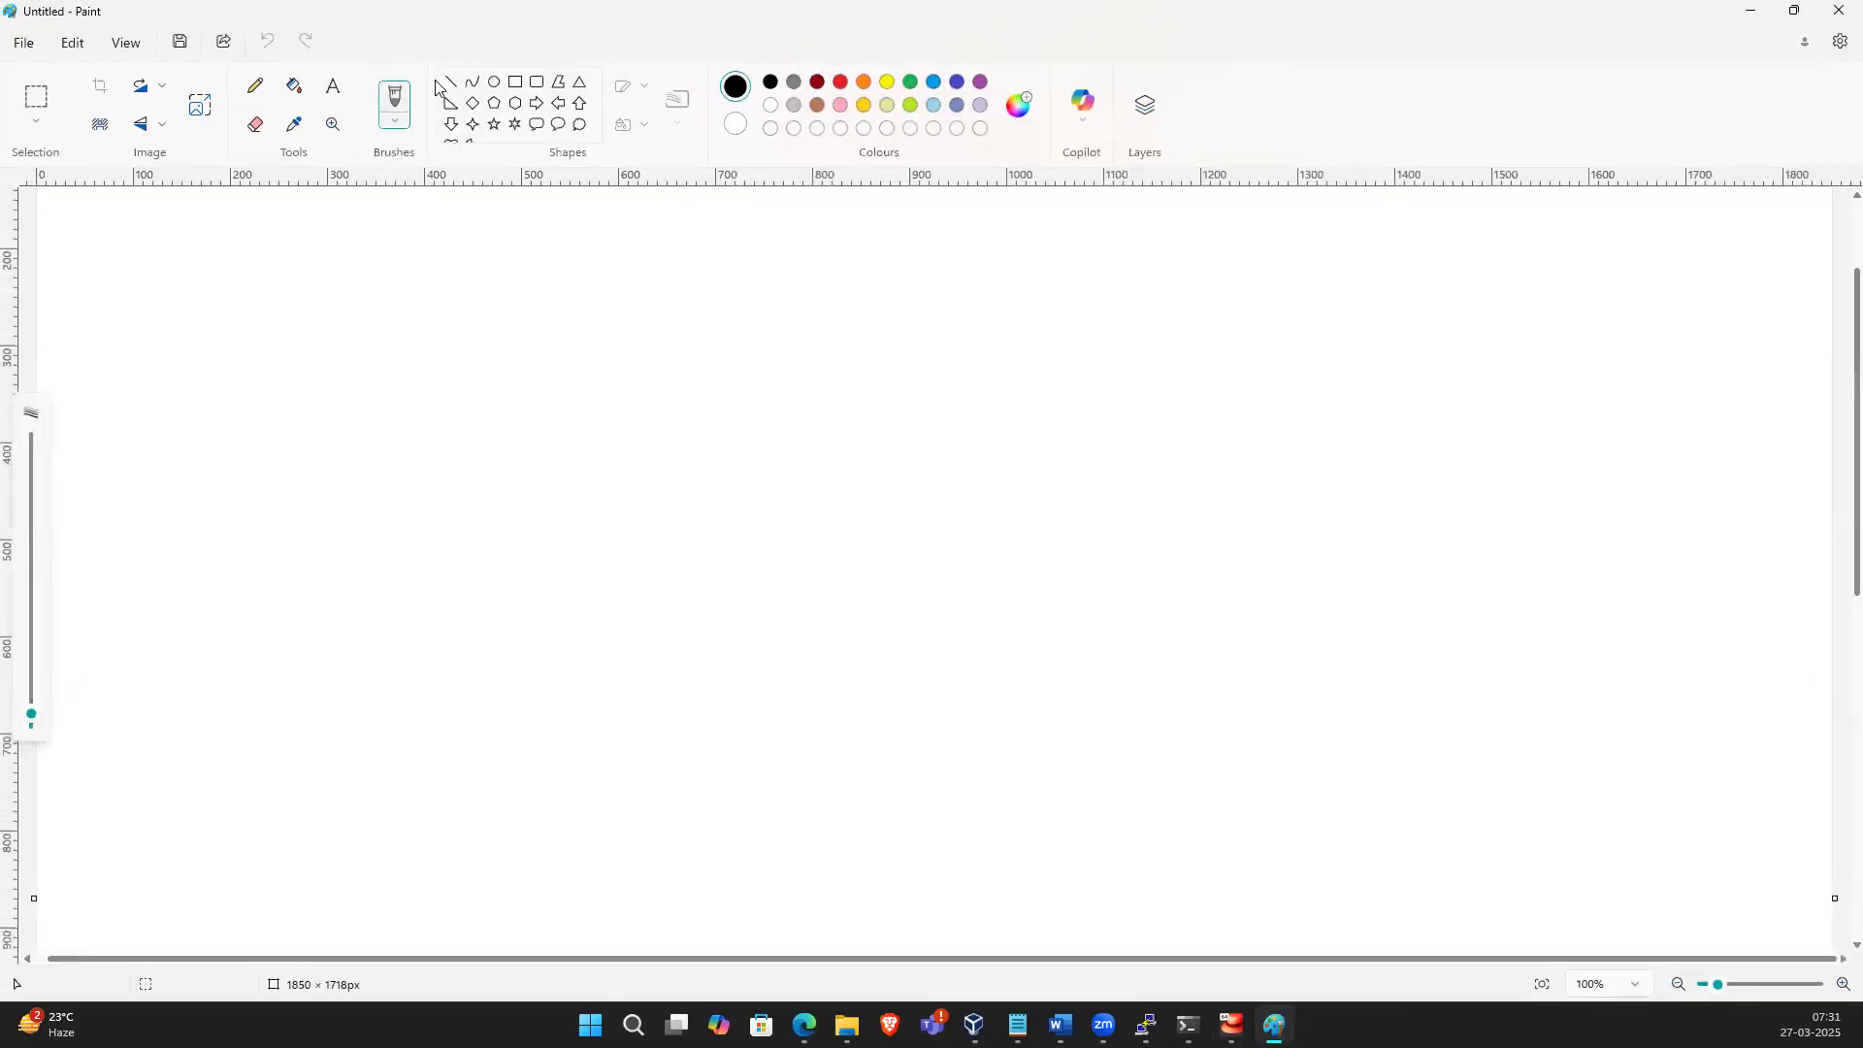
Create a text box on the canvas and write the question "who developed the Linux os?"
left_click(332, 86)
left_click_drag(310, 260, 1310, 873)
type("who de")
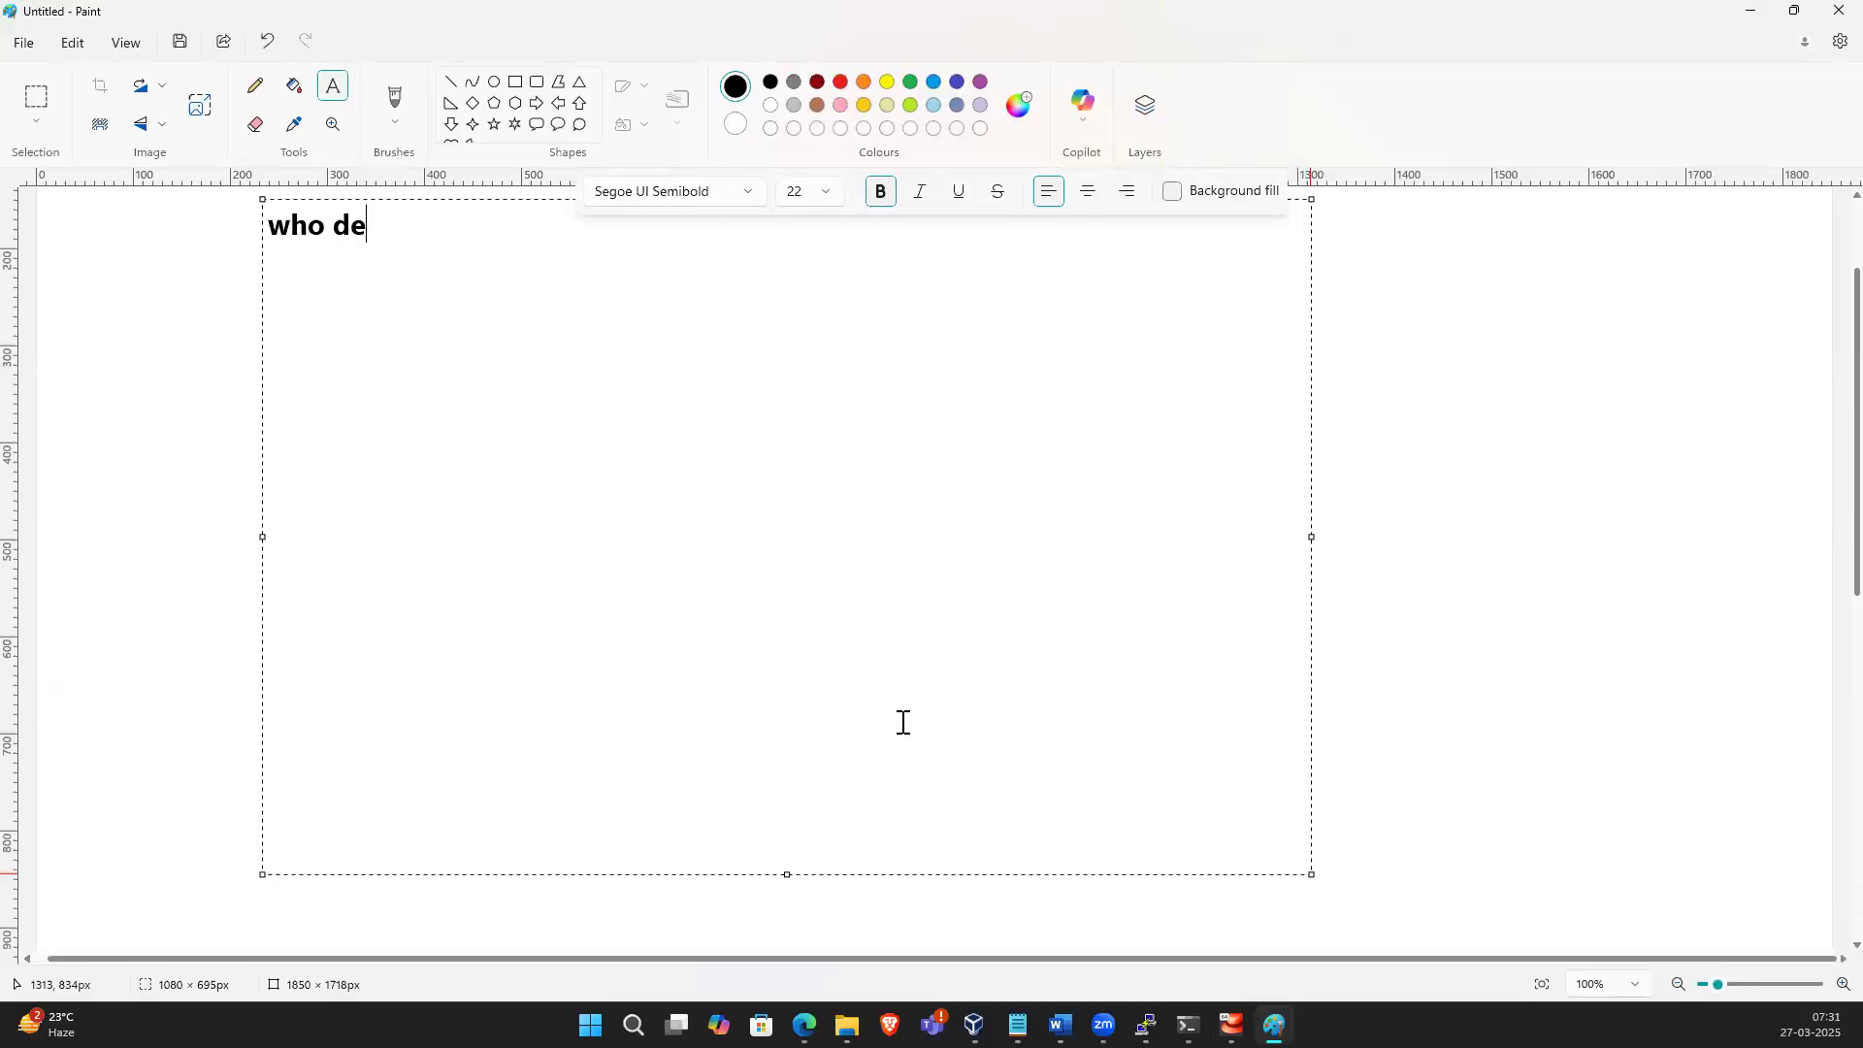
type("veloped the Linux")
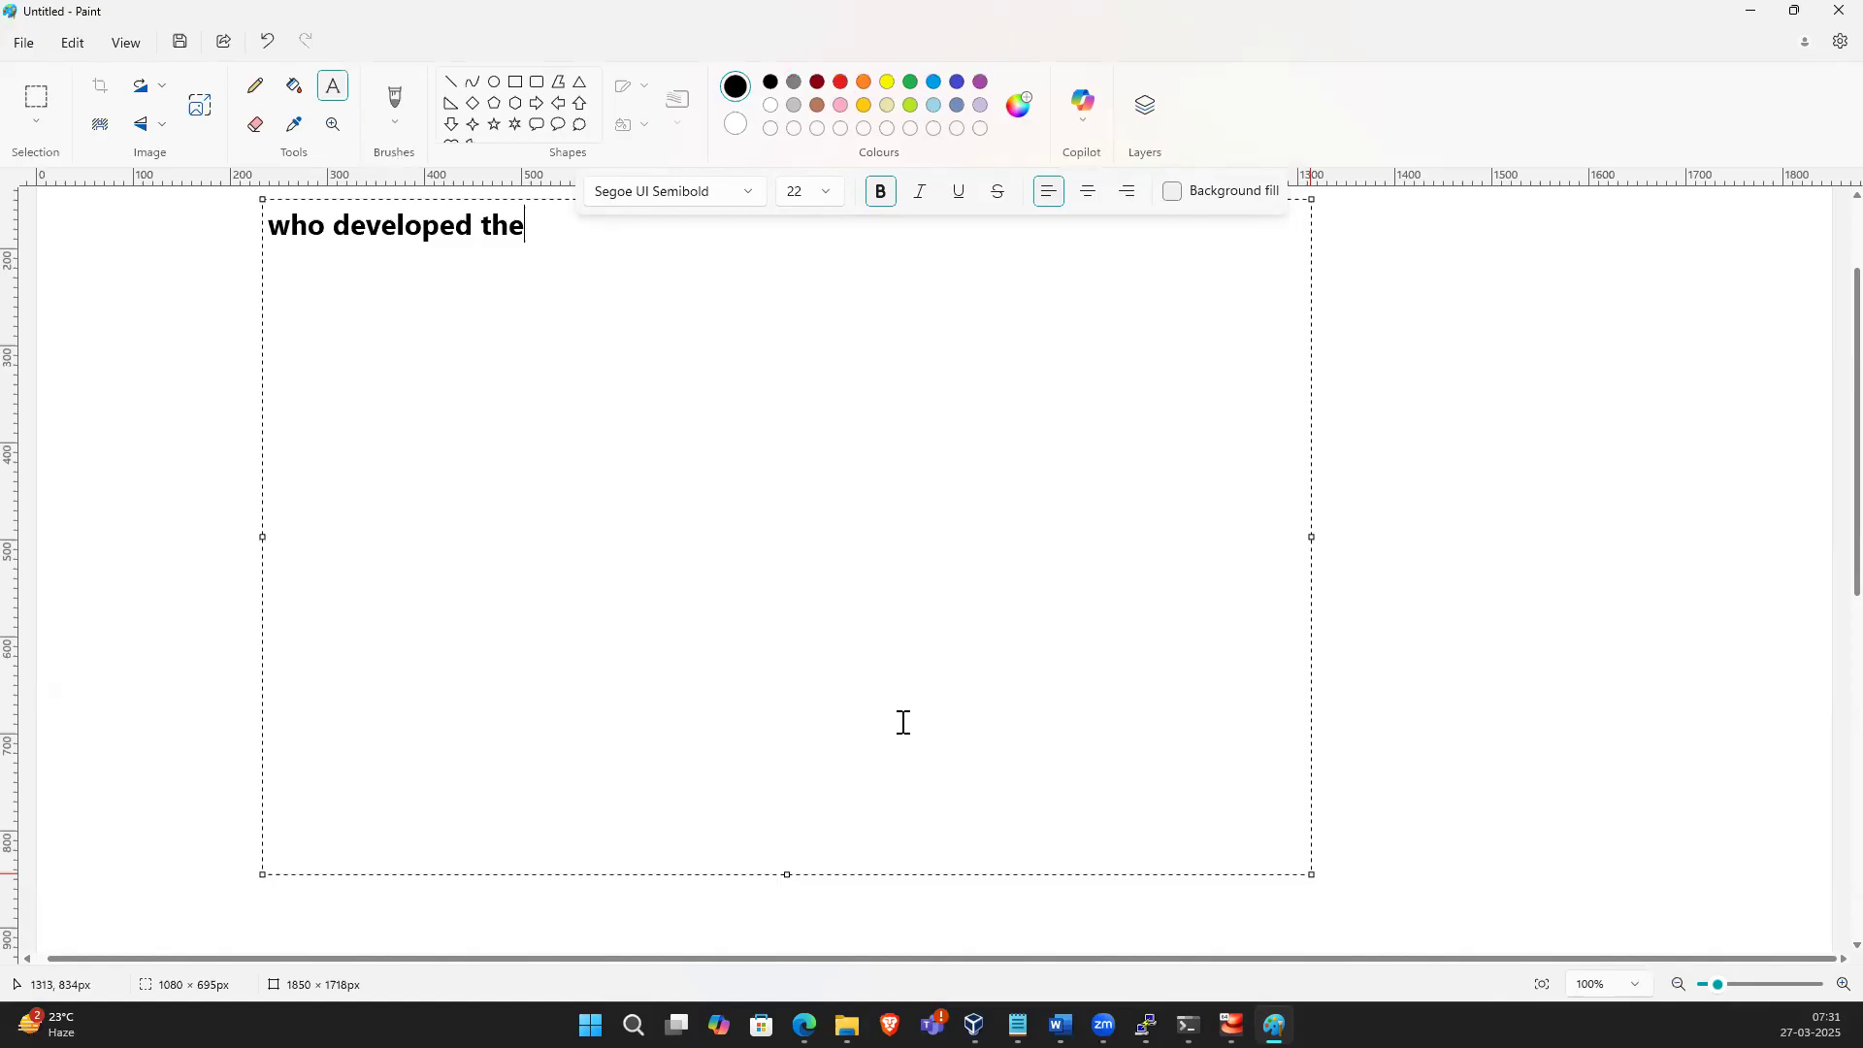
key("BackSpace")
type("x os?")
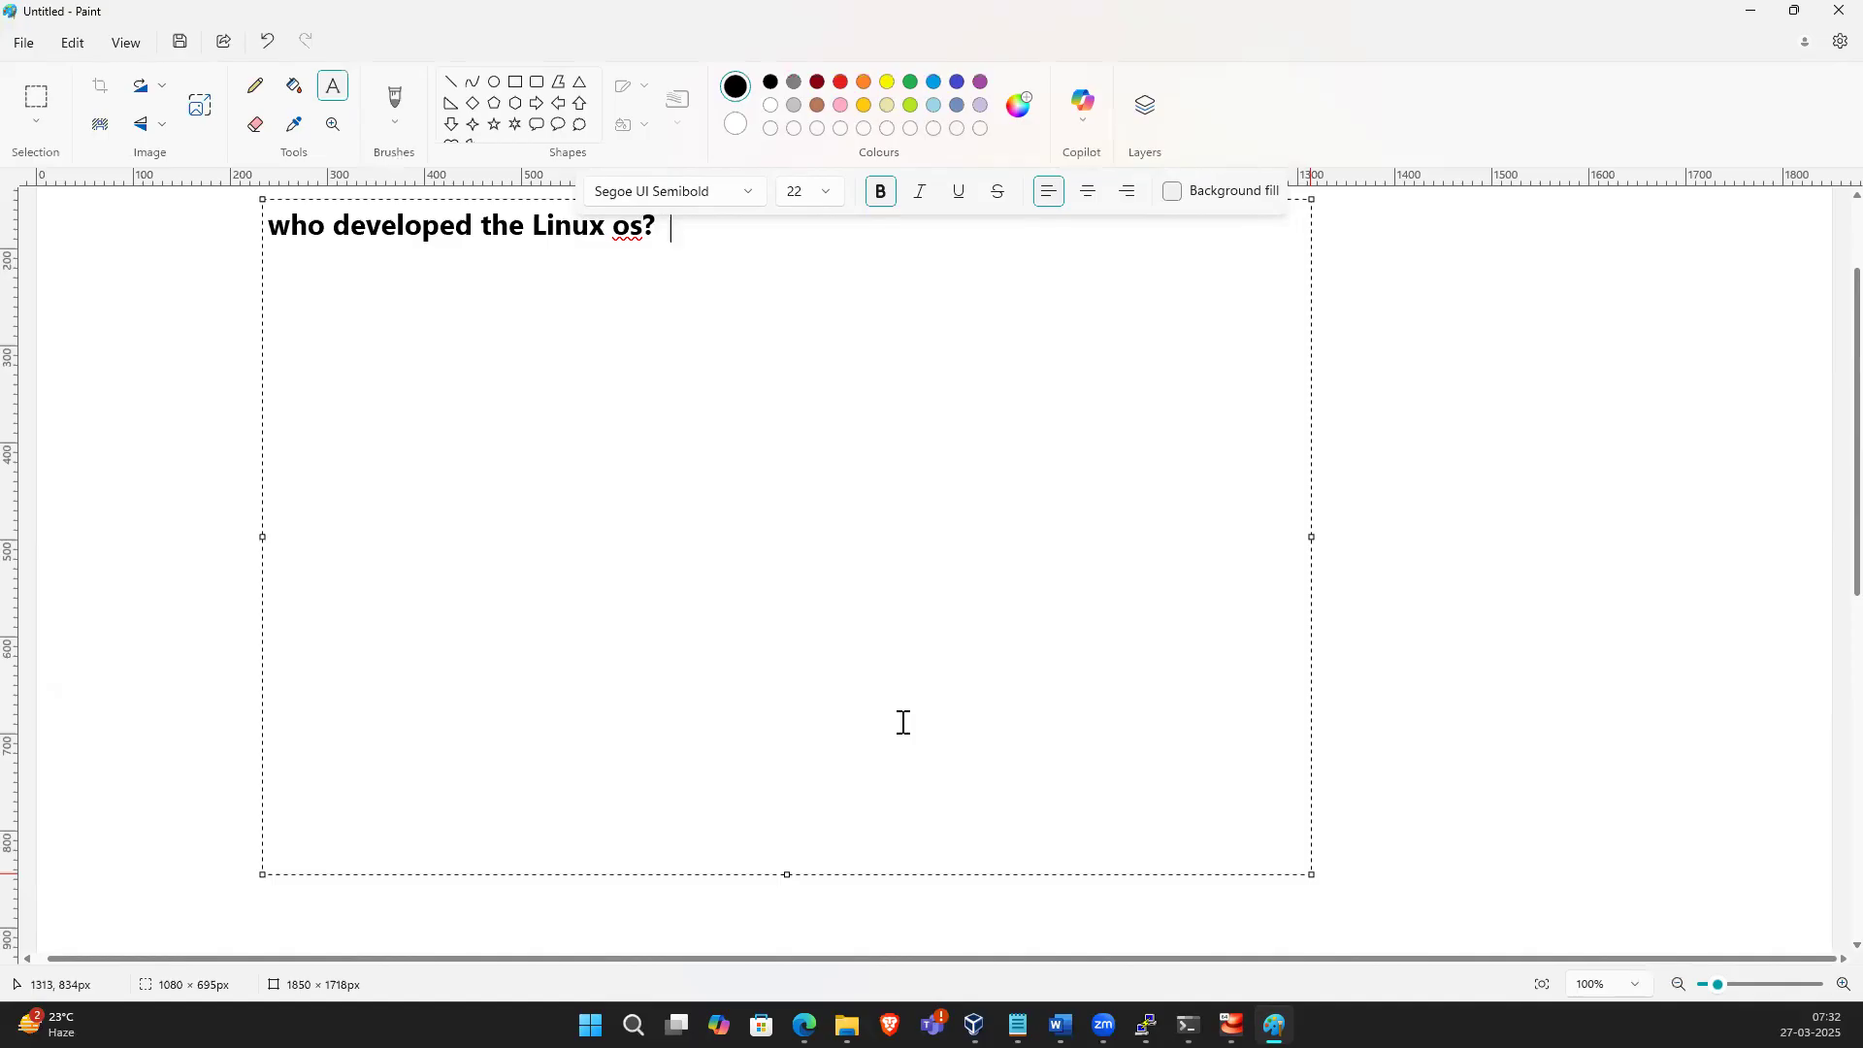
Add the answer "Linus trovald" after the question
type("Linux")
key("BackSpace")
type("x")
key("BackSpace")
key("BackSpace")
type("s trovald")
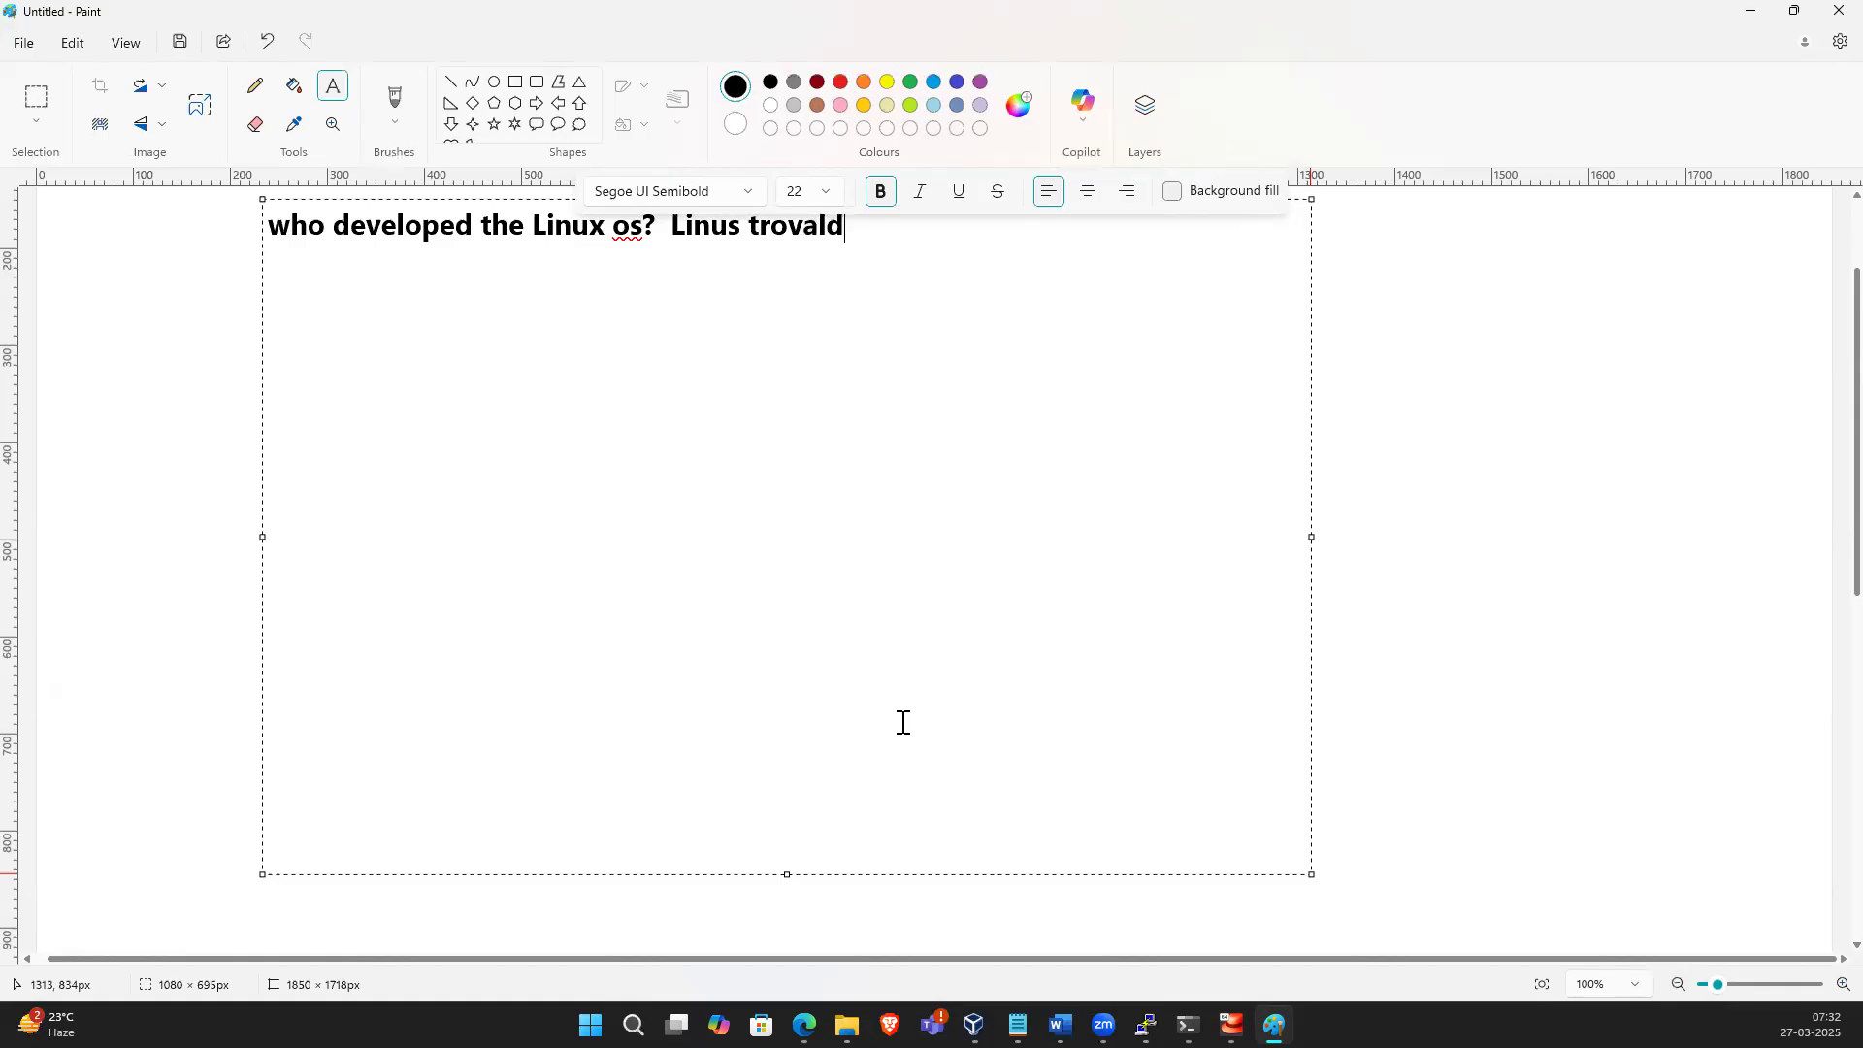
On a new line, write "1991 --> minix os --> new os ->"
key("Return")
type("1991 --> minix os")
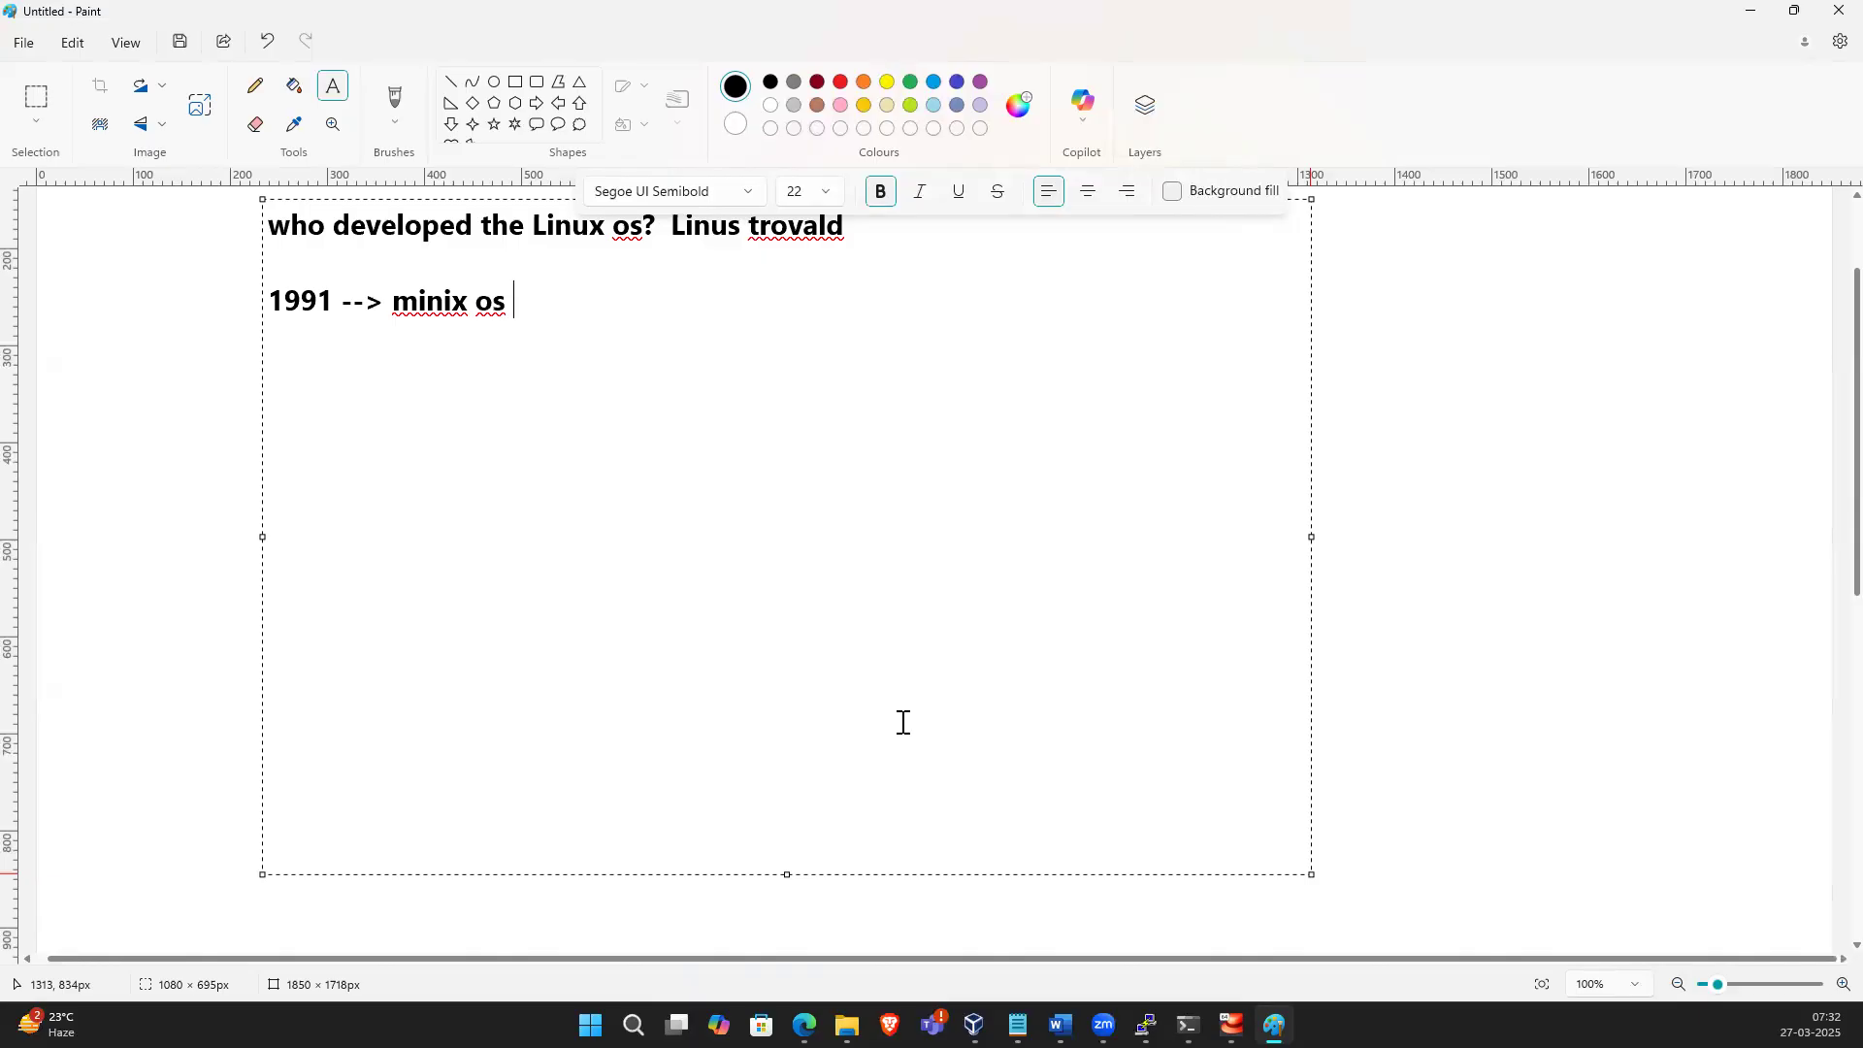
type(" --> new os -> ")
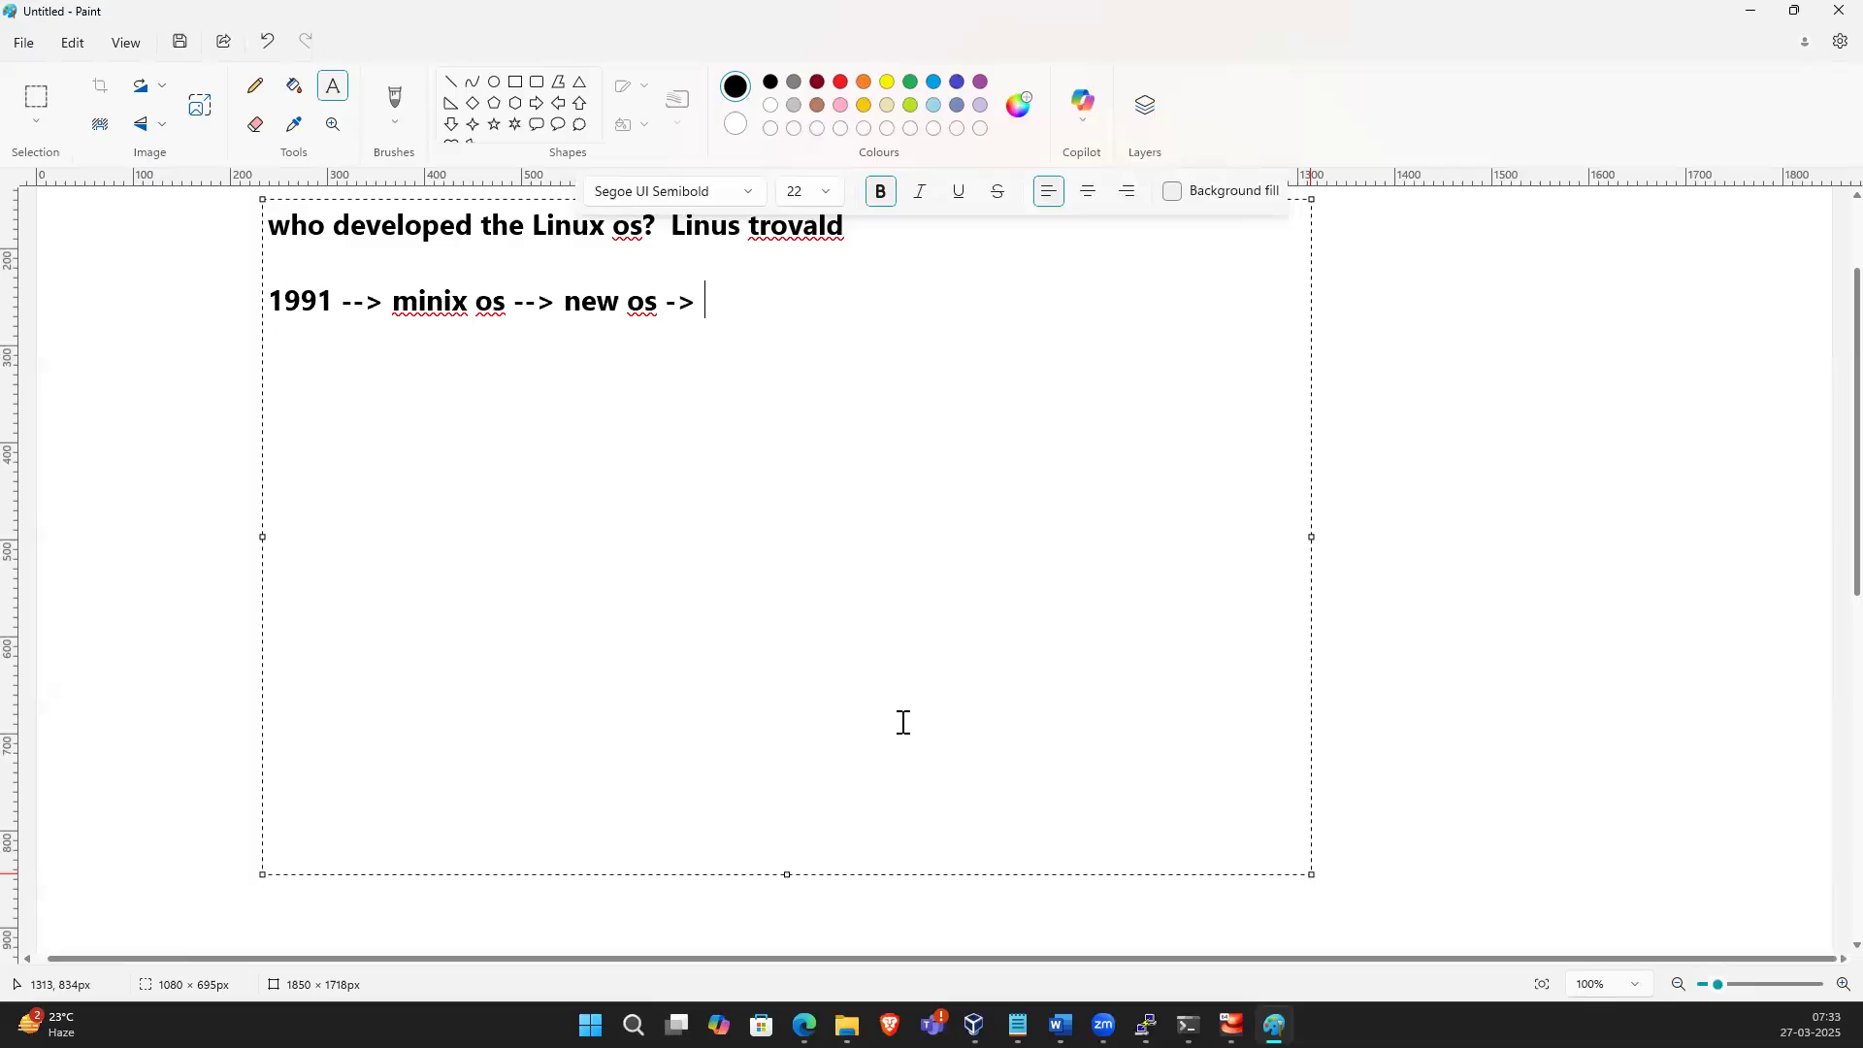
type("Linu")
Complete the line with "Linu + x = Linux os"
type("+ ")
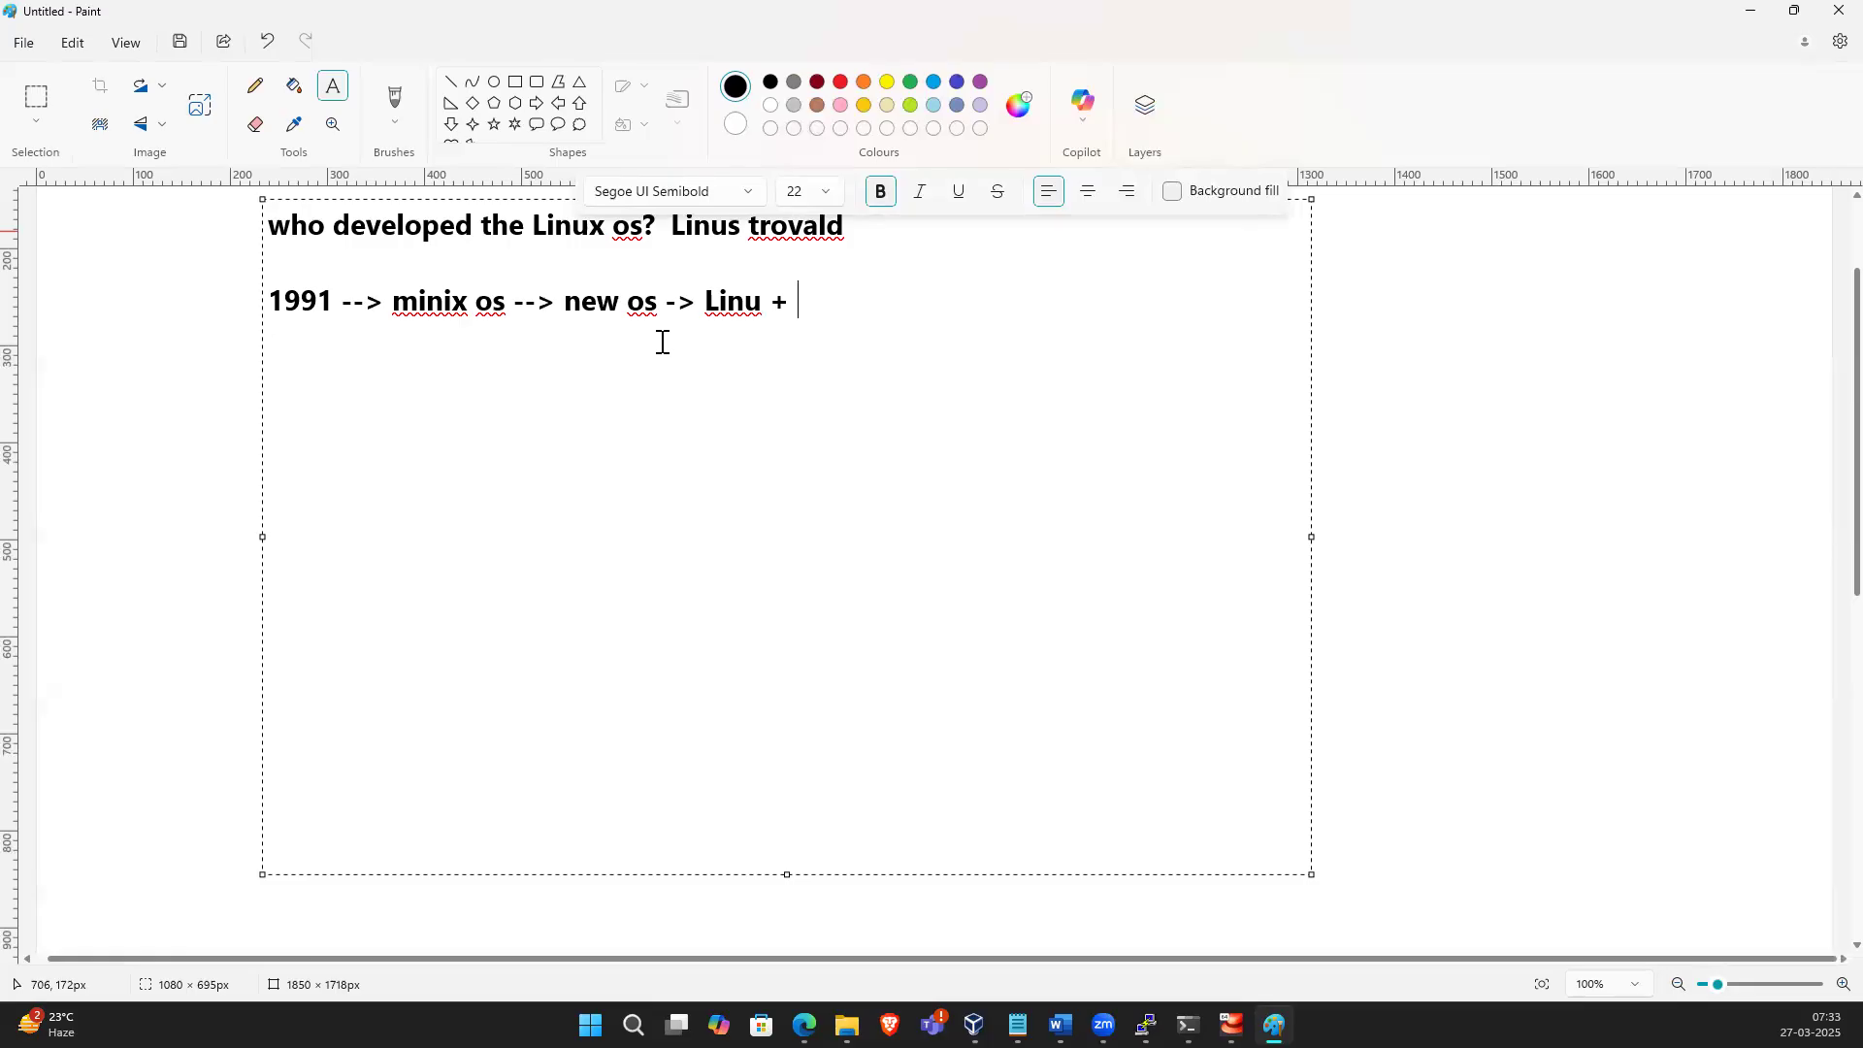
type("X")
key("BackSpace")
type("x")
type(" = Linuix")
key("BackSpace")
key("BackSpace")
type("x os")
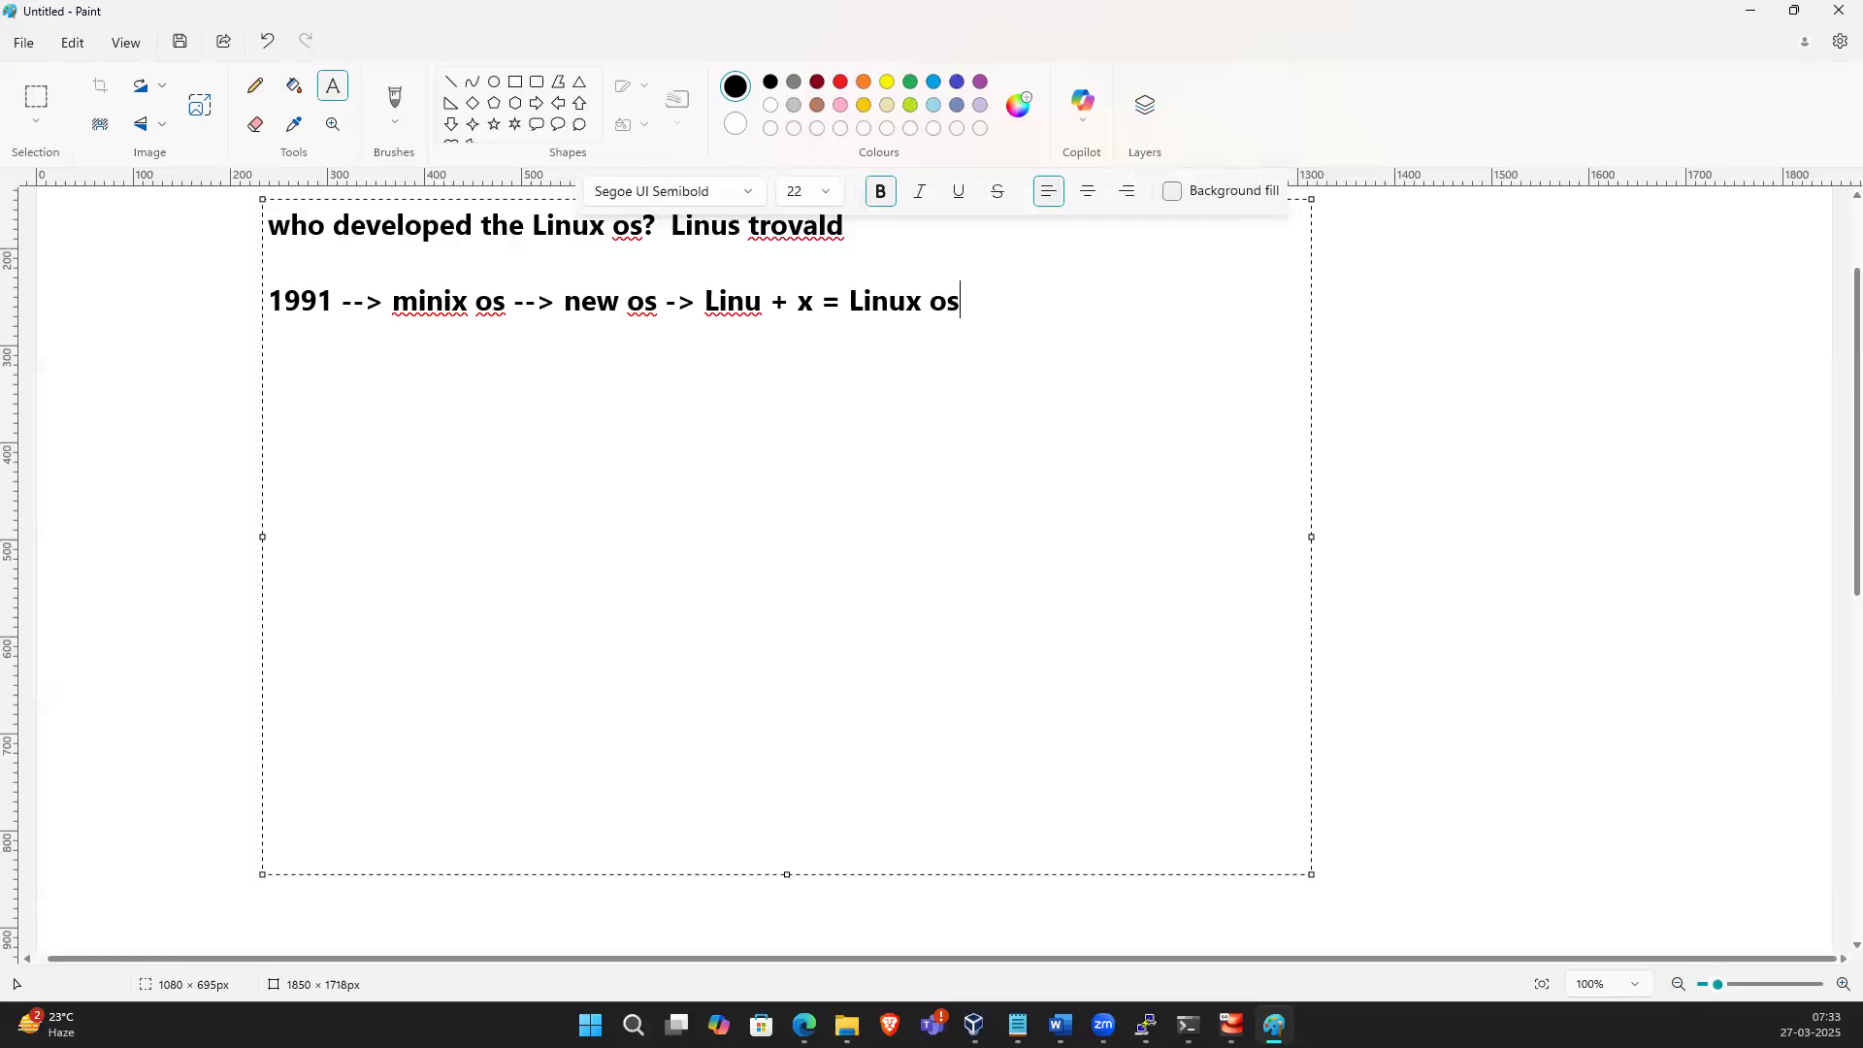
Add the heading "Open source :" and the first point "1. free of cost"
left_click(967, 342)
key("Return")
type("Open sourc")
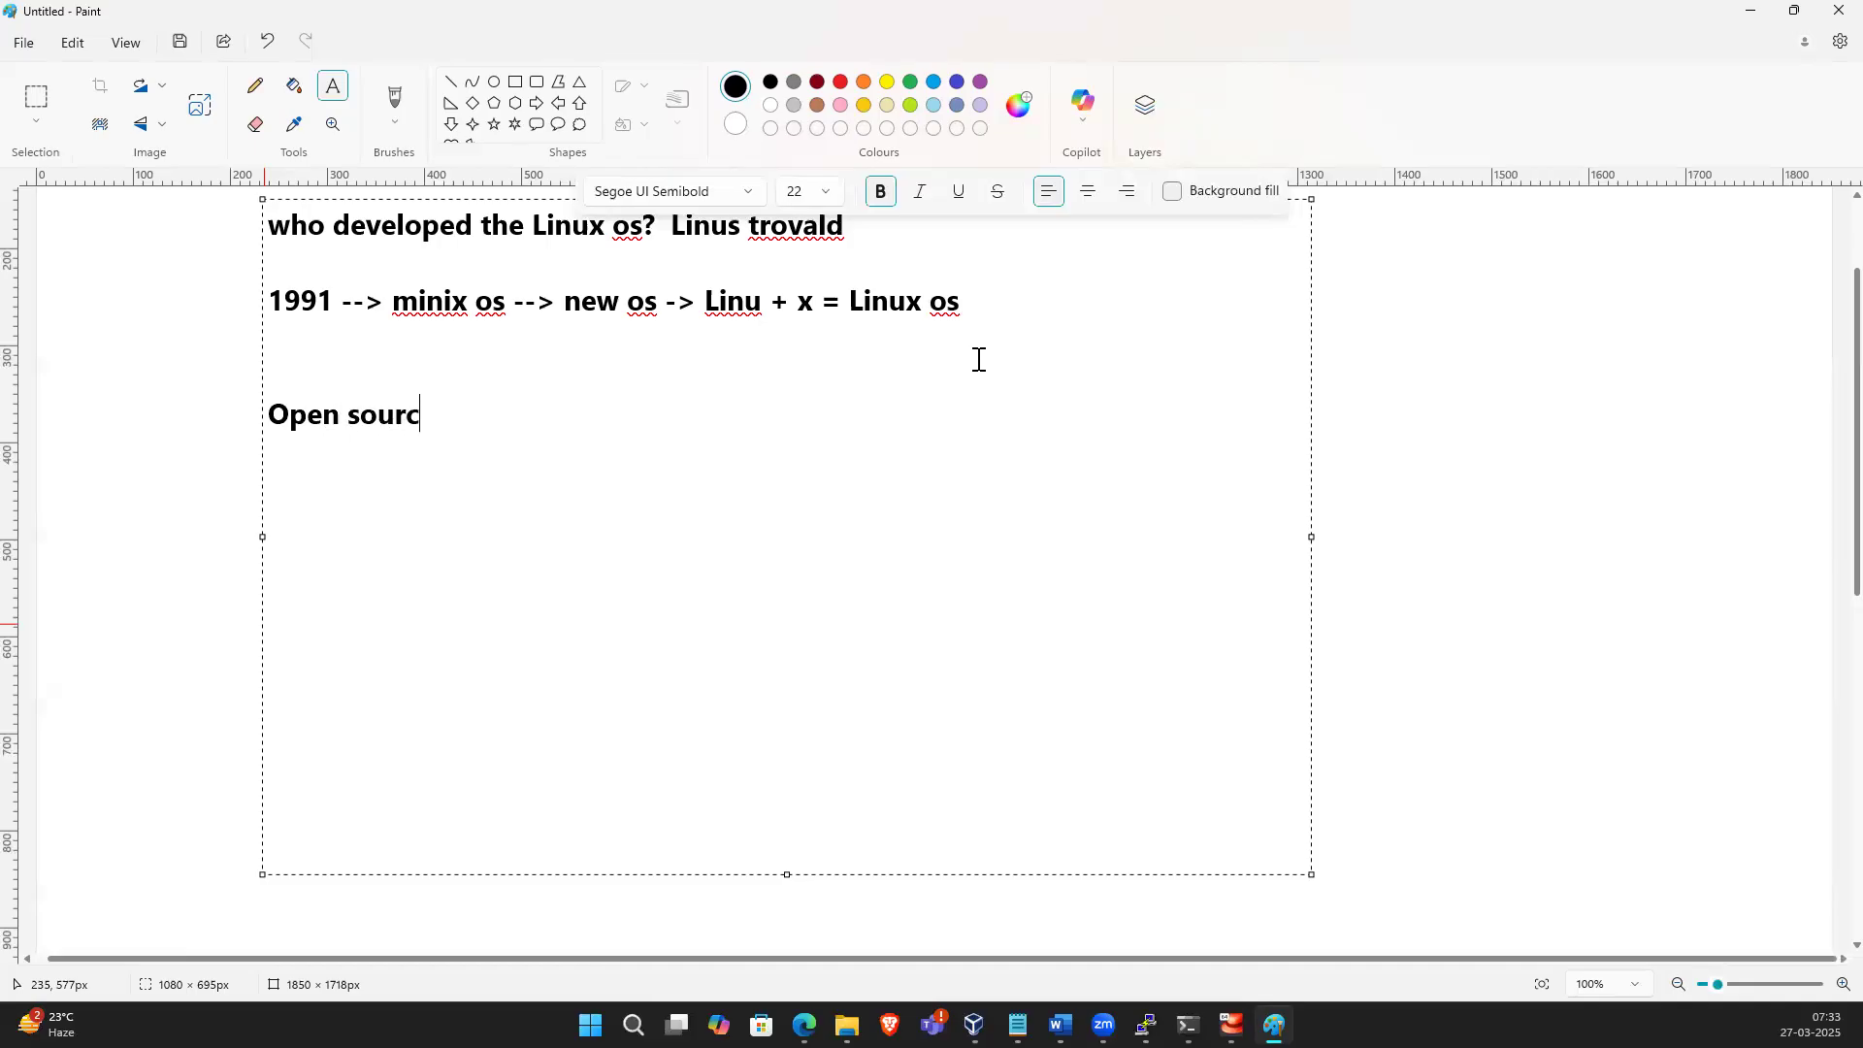
type("e :")
key("Return")
type("1. free of cost")
Add the second point "2. source code also available ( code)"
key("Return")
type("2. ")
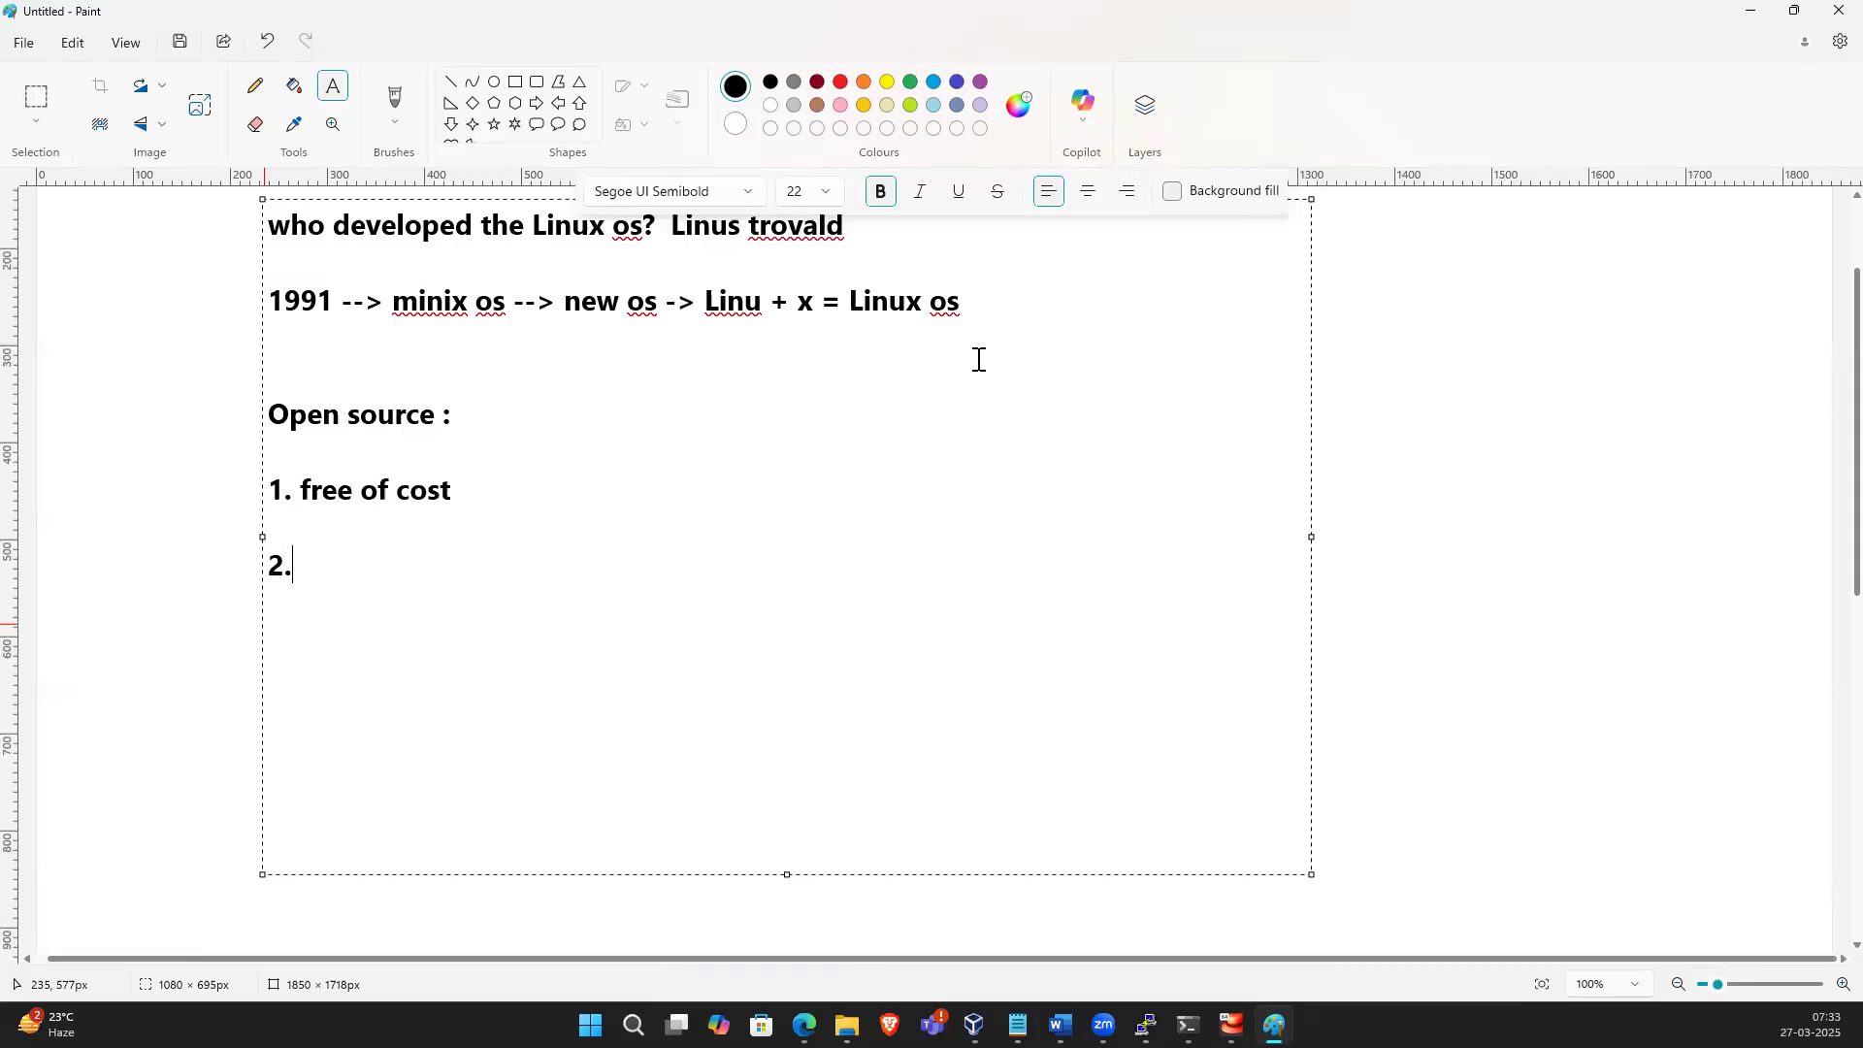
type("source code a")
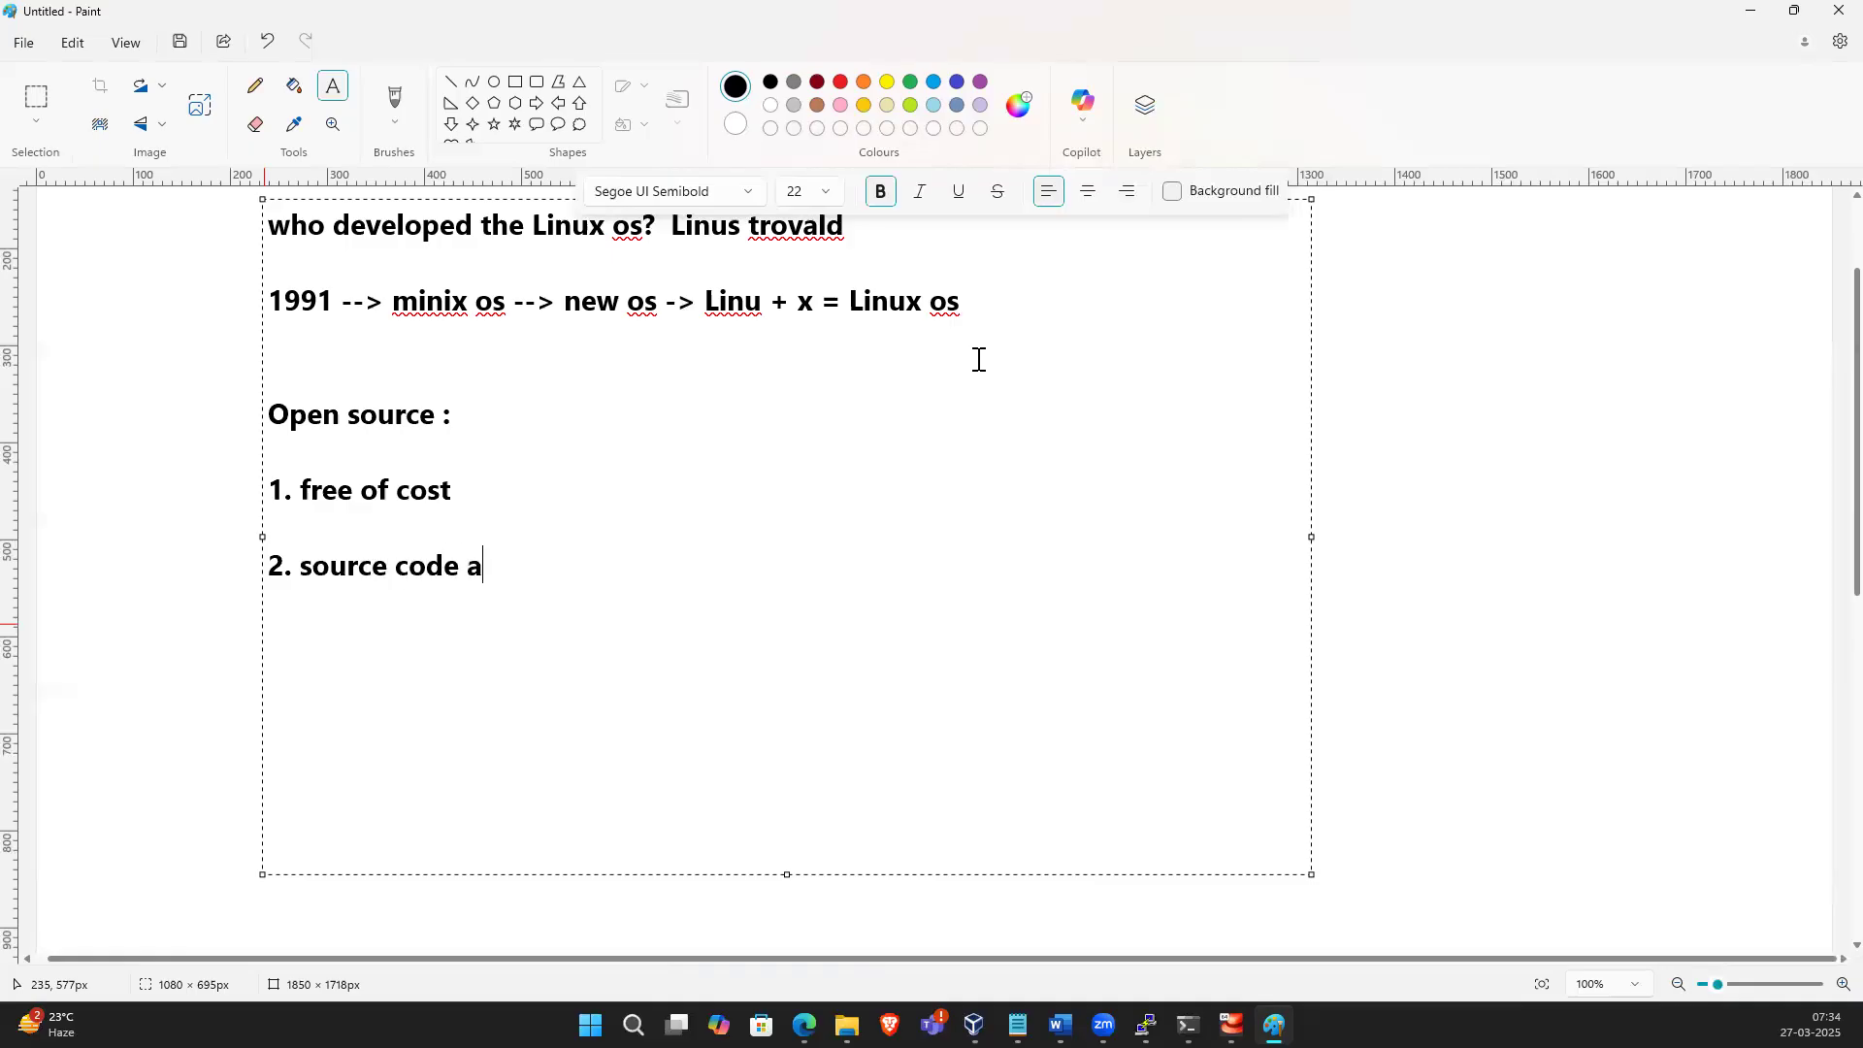
type("lso avu")
key("BackSpace")
type("i")
key("BackSpace")
type("ailb")
key("BackSpace")
key("BackSpace")
type("lable ")
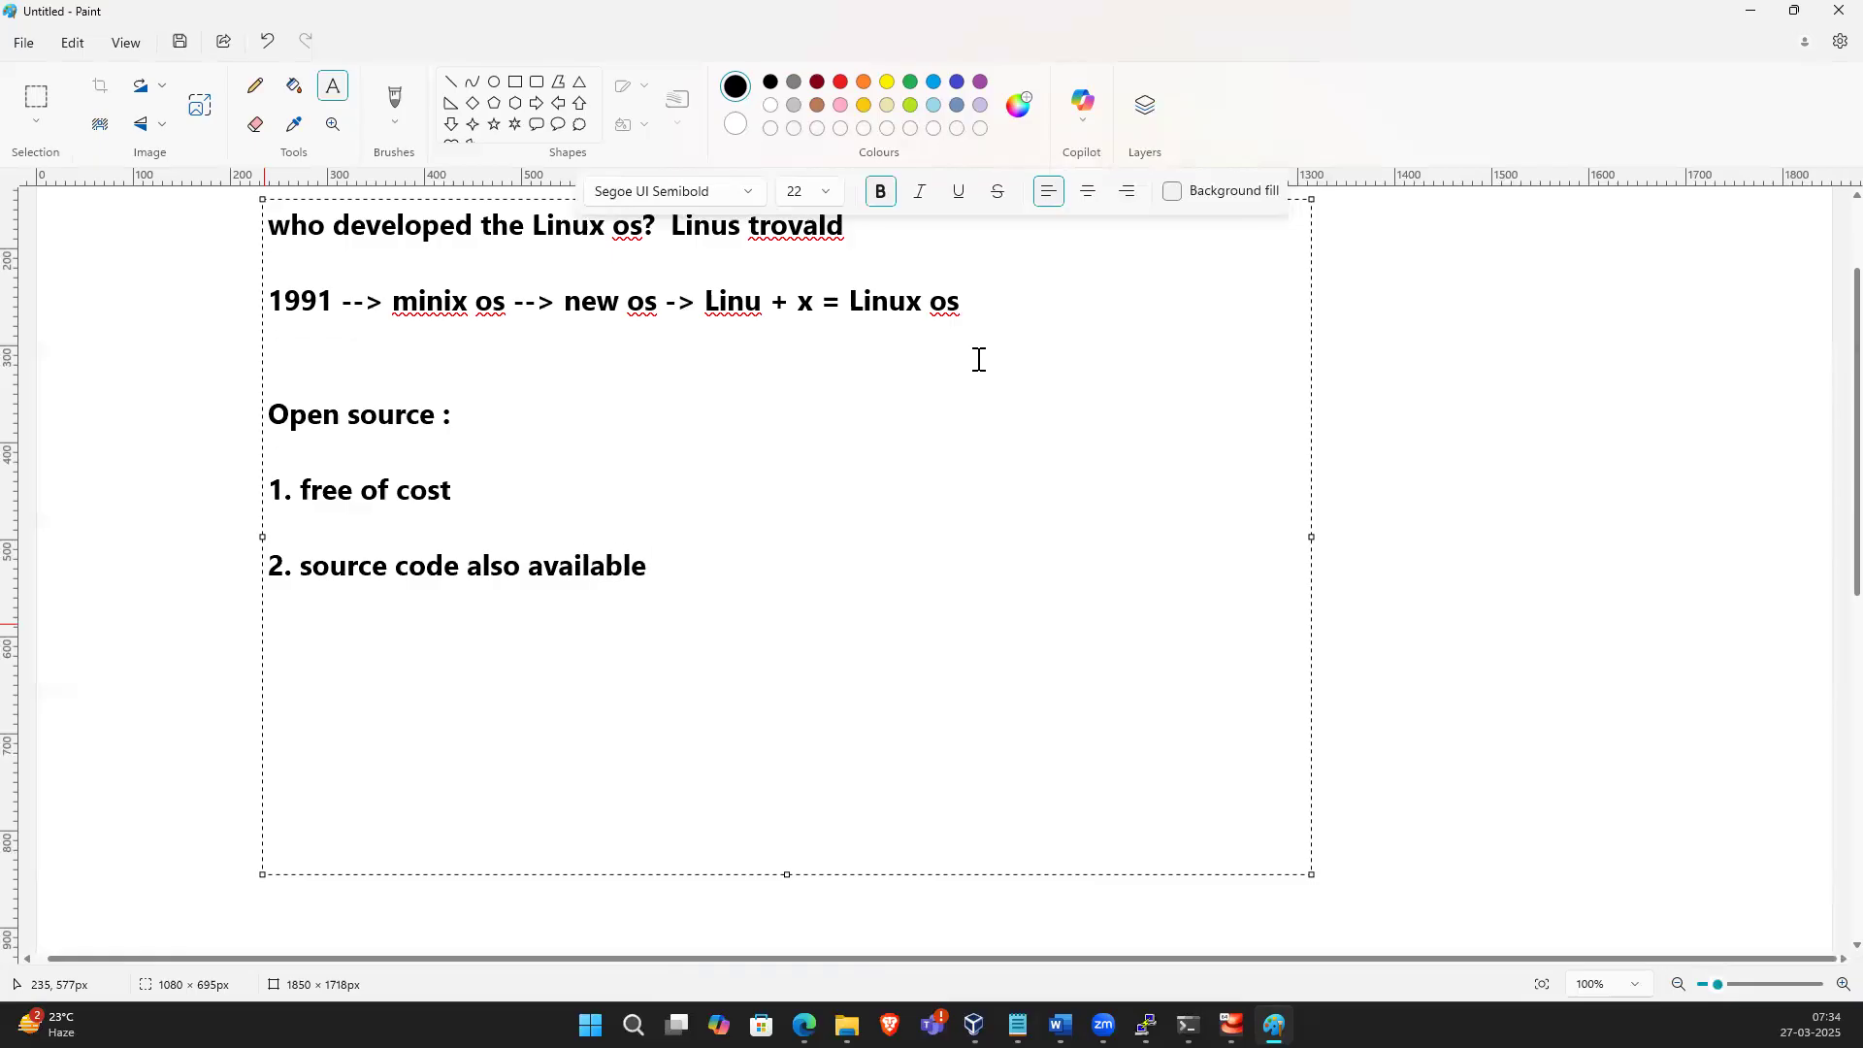
type("( d")
key("BackSpace")
type("code)")
Draw a large rectangle to the right of the notes, about 800 × 650 px
left_click(1394, 457)
left_click(516, 81)
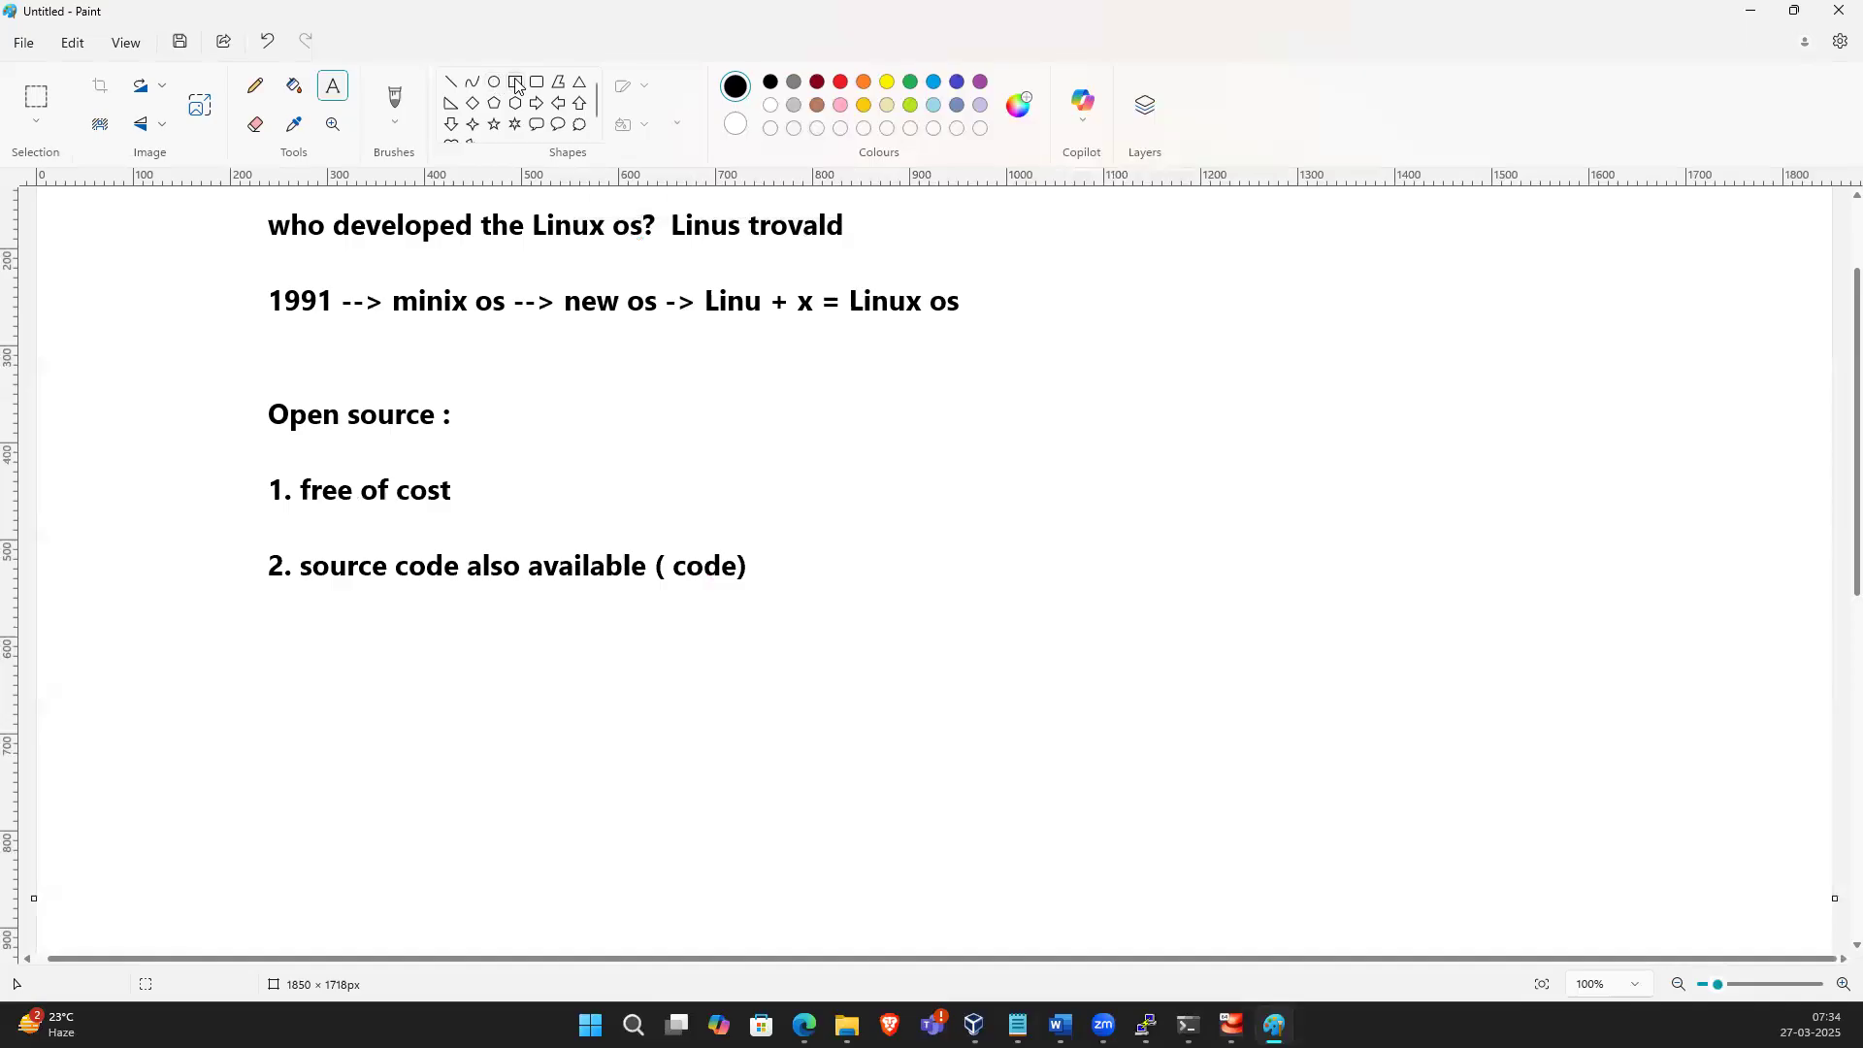
left_click_drag(1001, 226, 1766, 852)
left_click(1676, 894)
Inside the rectangle, add a purple text box reading "IBM company" followed by "AIX Linux os"
left_click(332, 89)
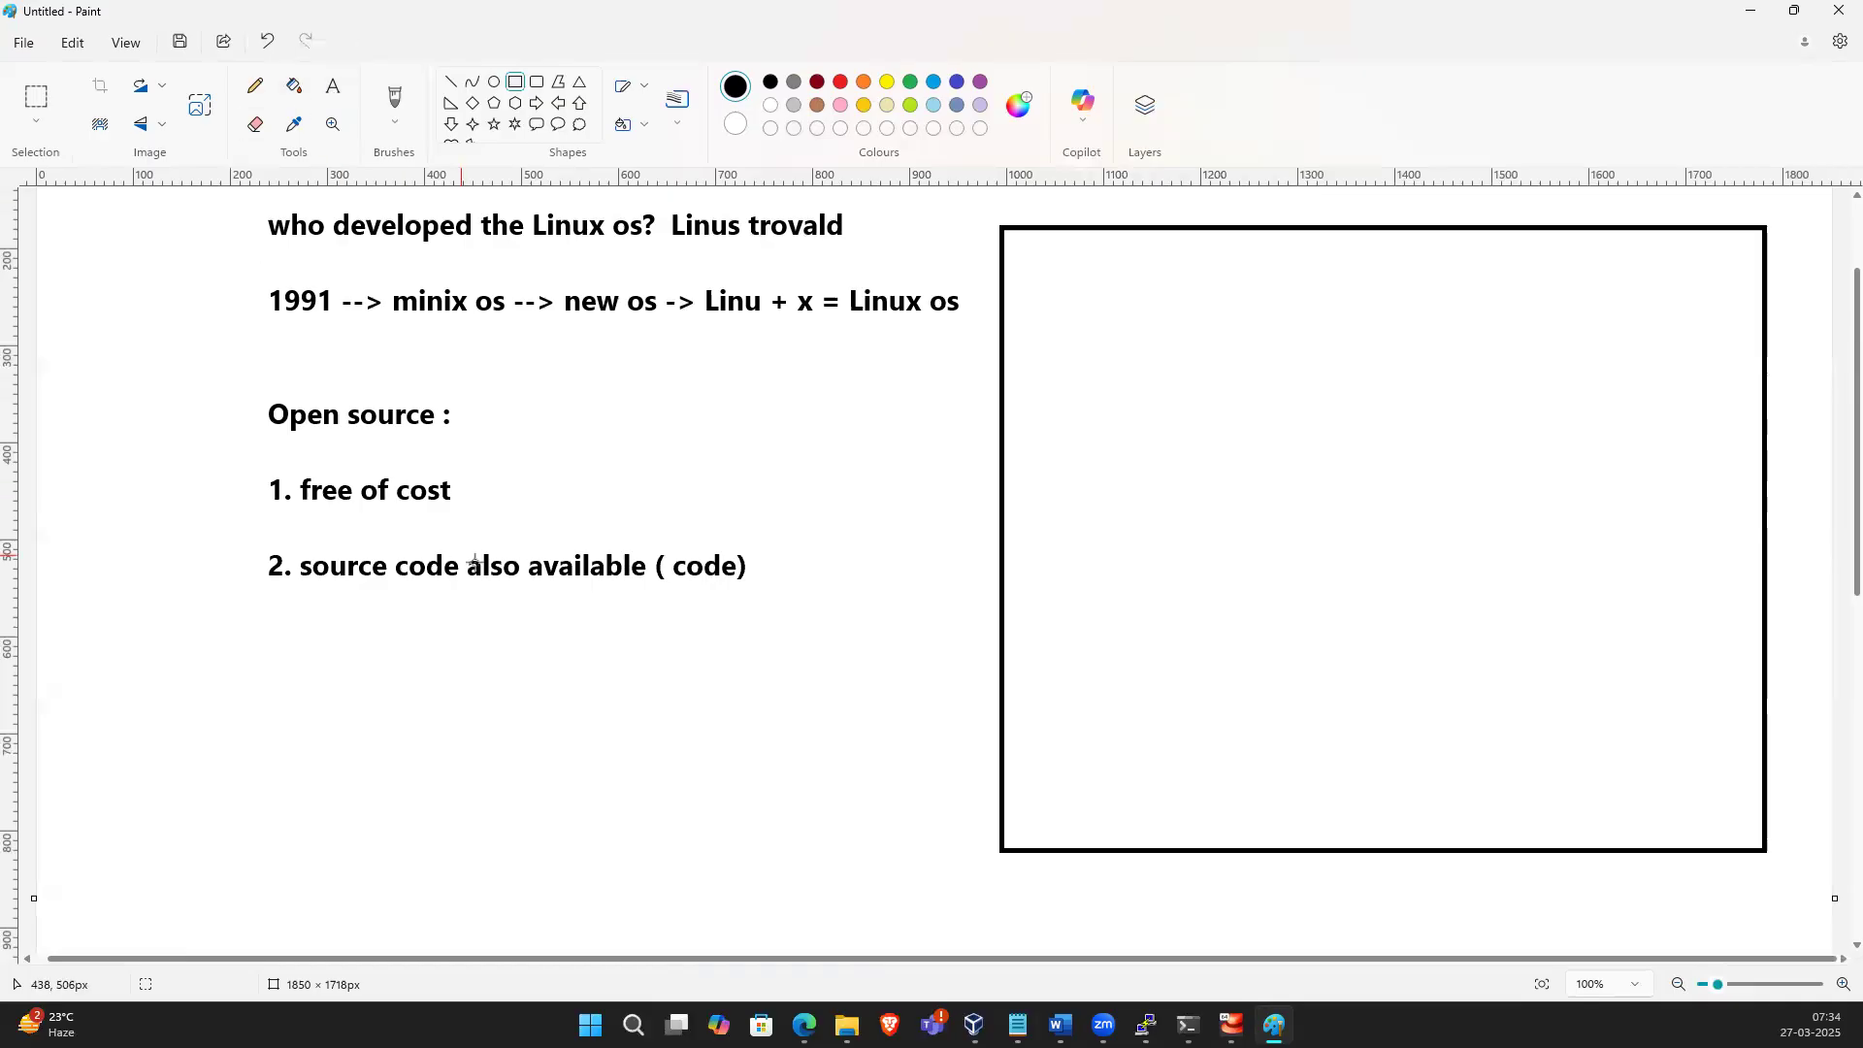
left_click(336, 87)
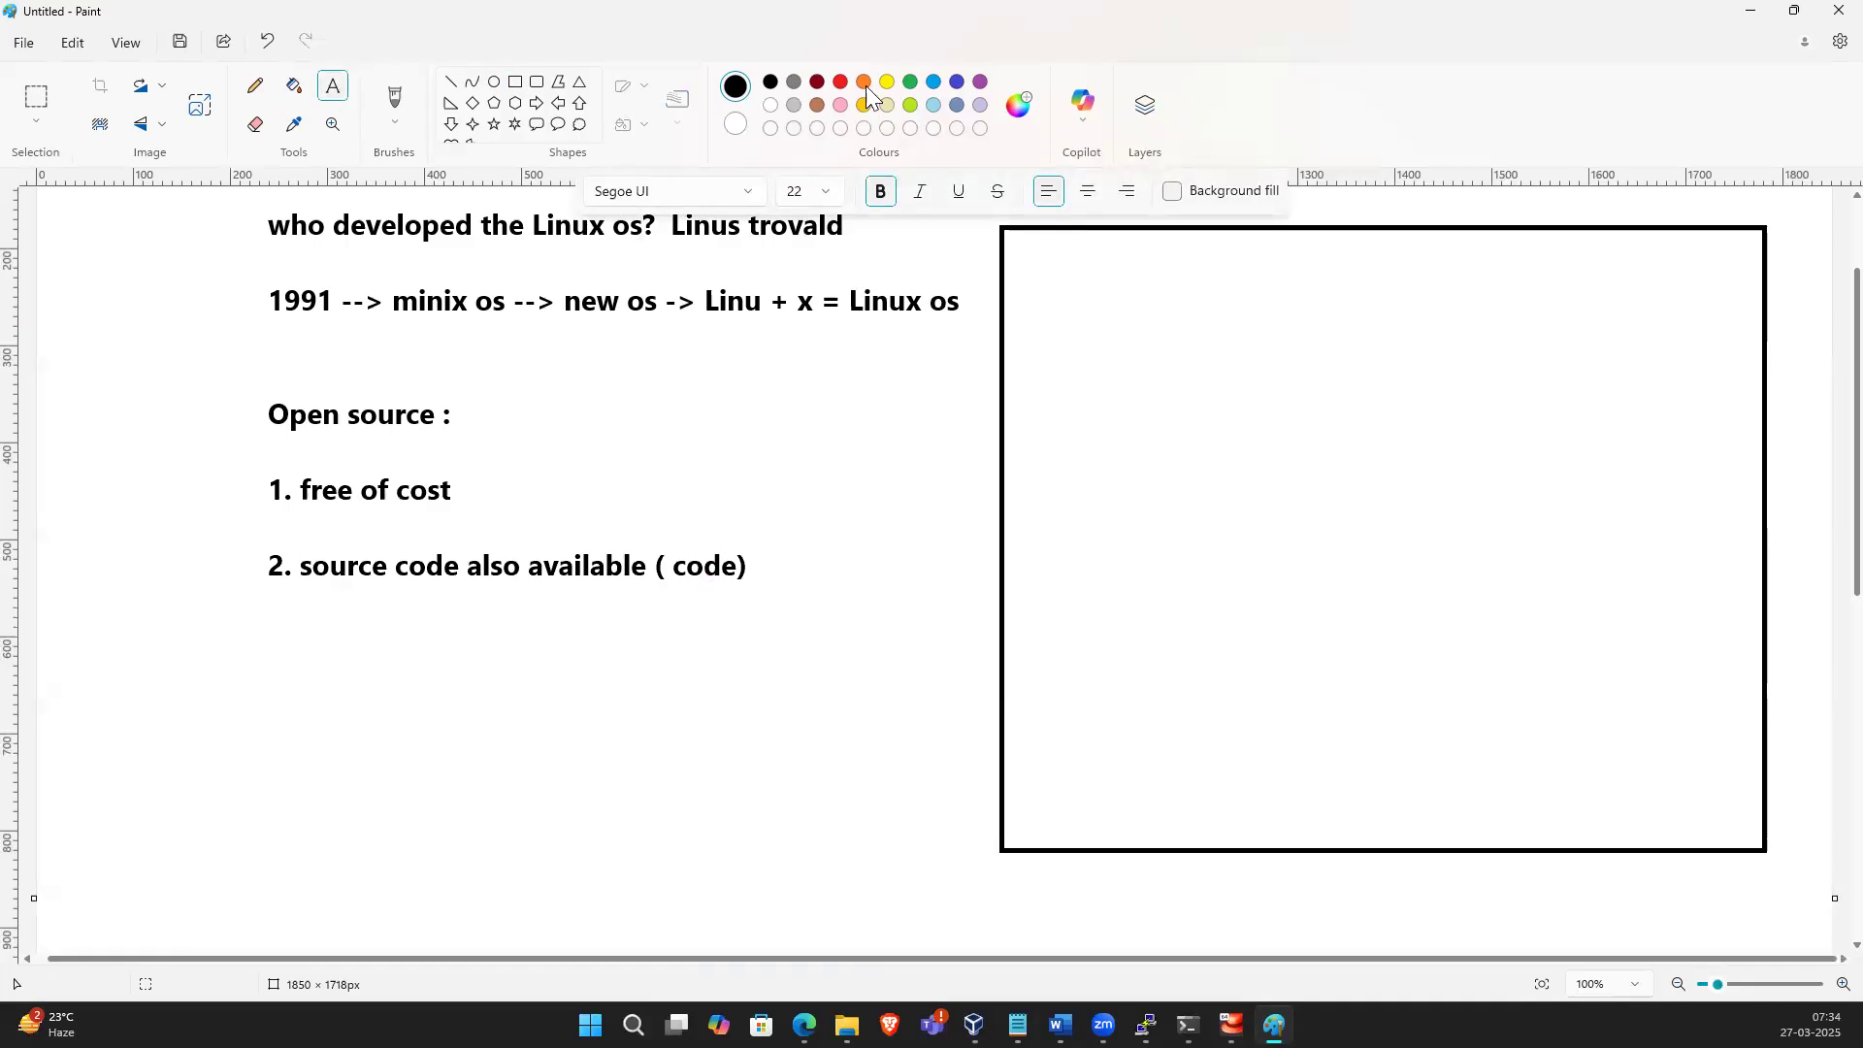
left_click(980, 81)
left_click_drag(1026, 267, 1749, 820)
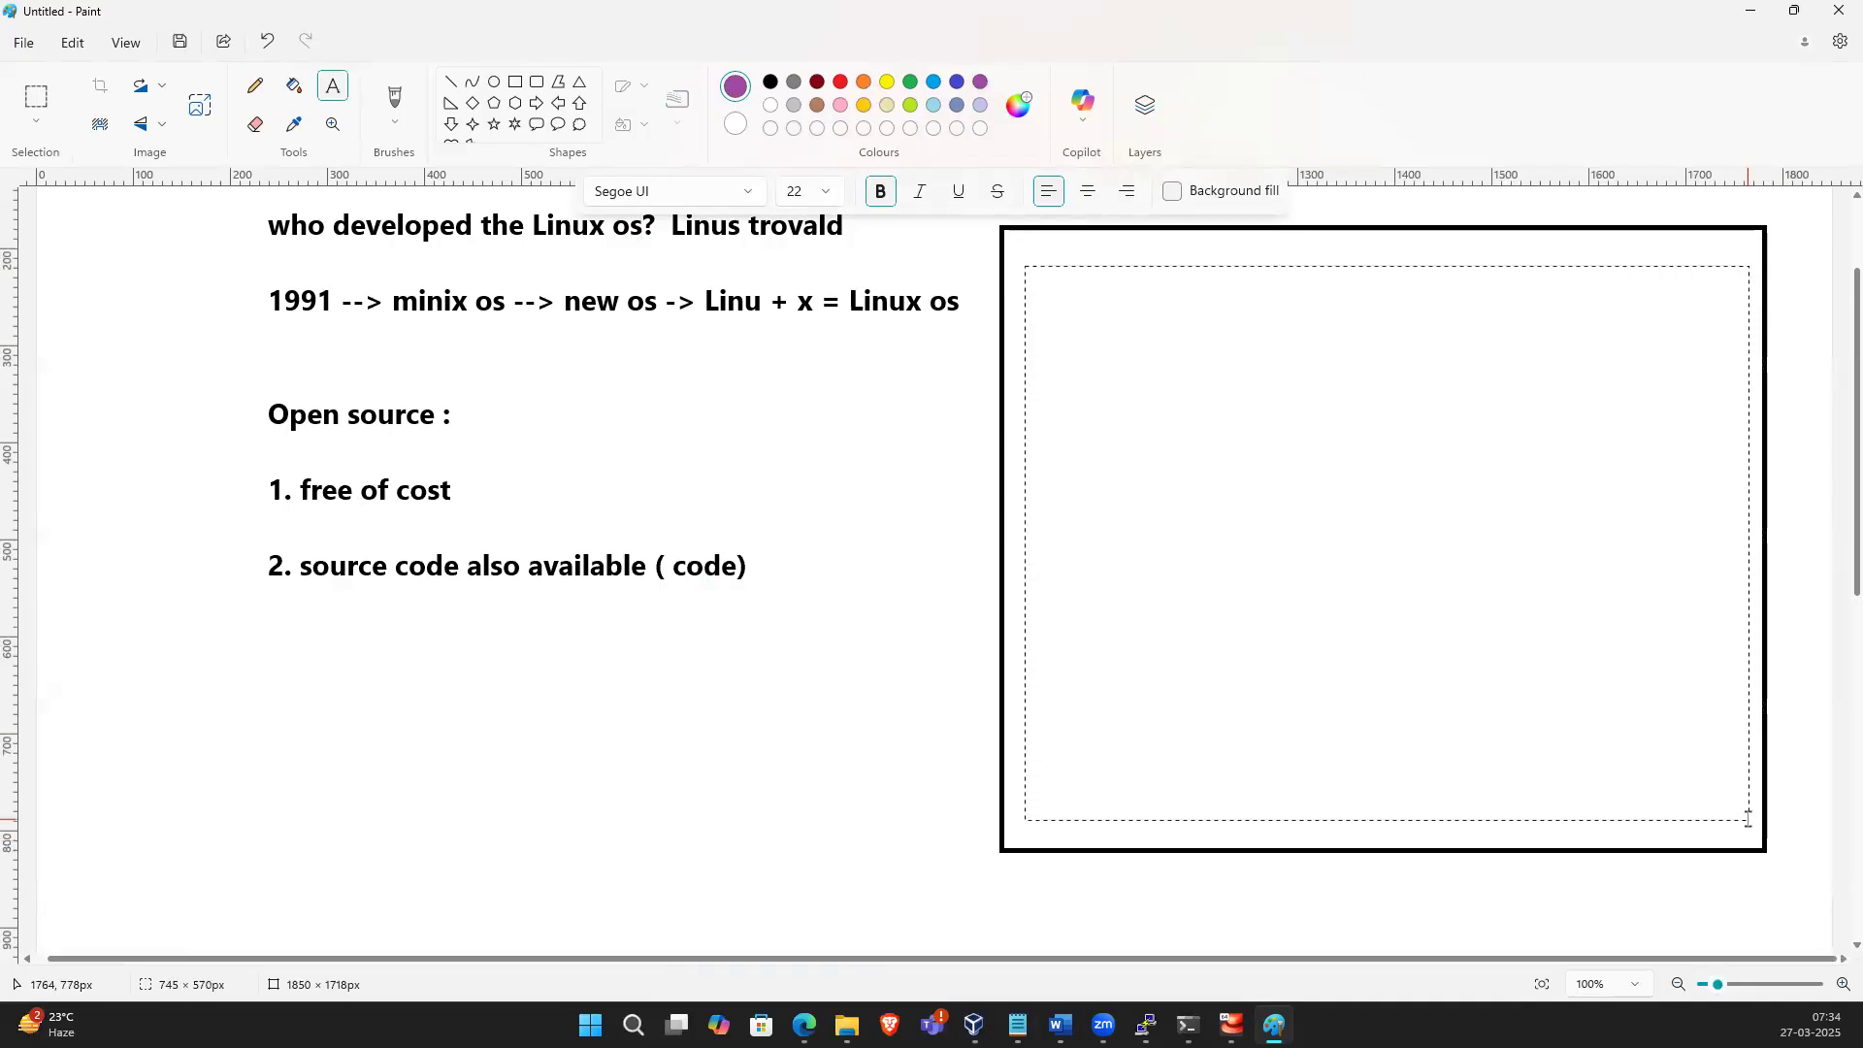
type("IBM compa")
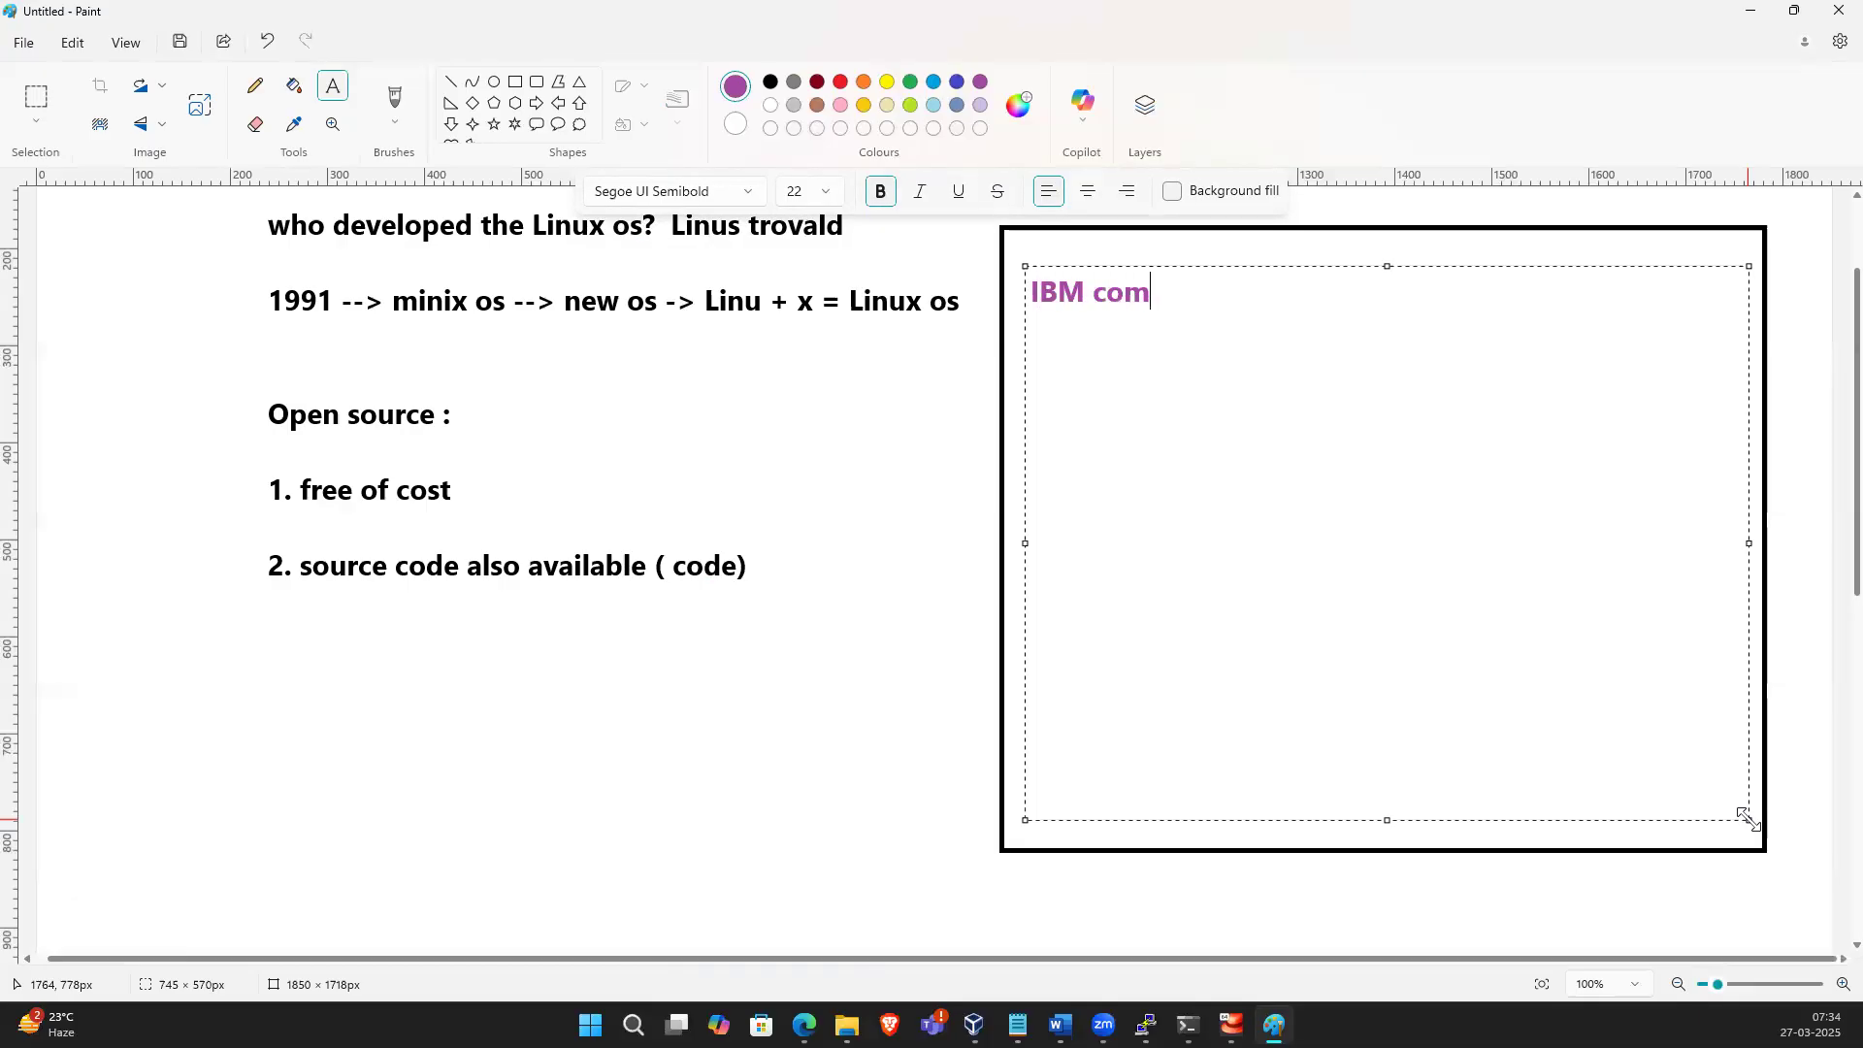
key("BackSpace")
type("pany              AIX ")
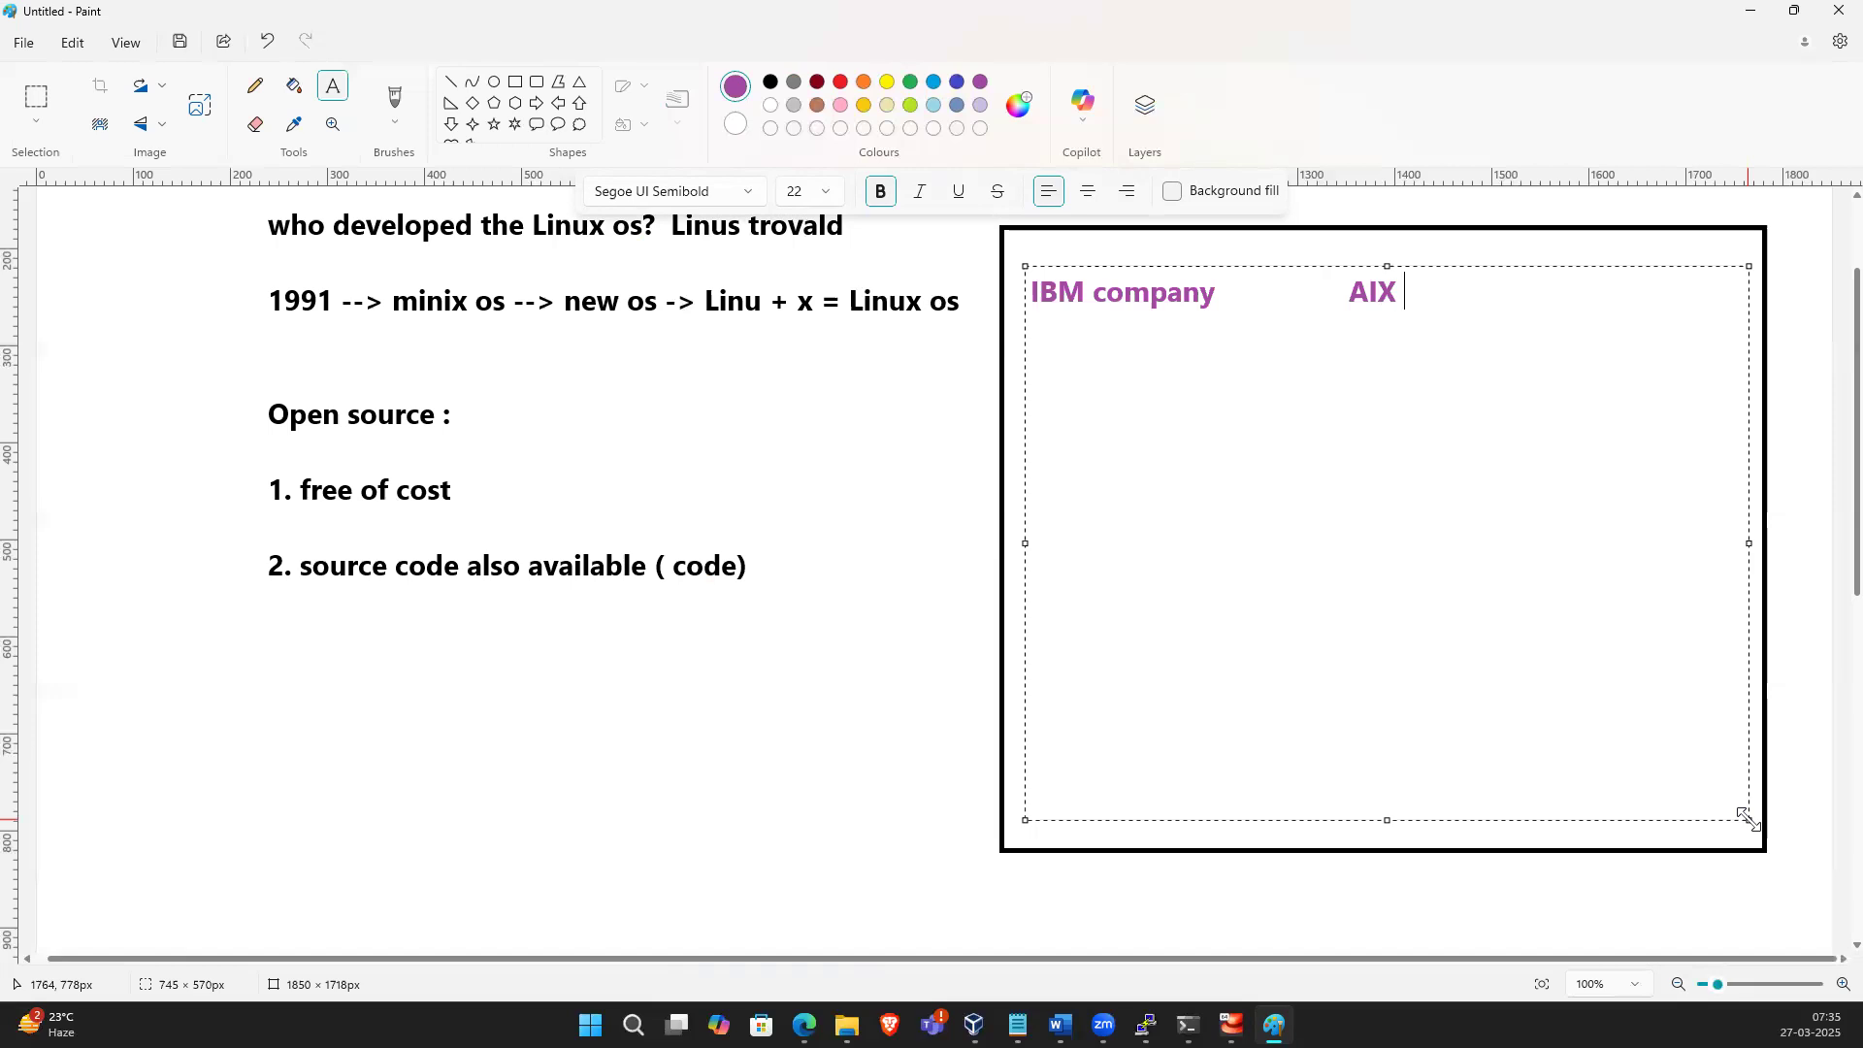
type("Iinux os")
Add a second line "HP ||" with "UX Linux os" aligned under the first entry
key("Return")
type("HP   ")
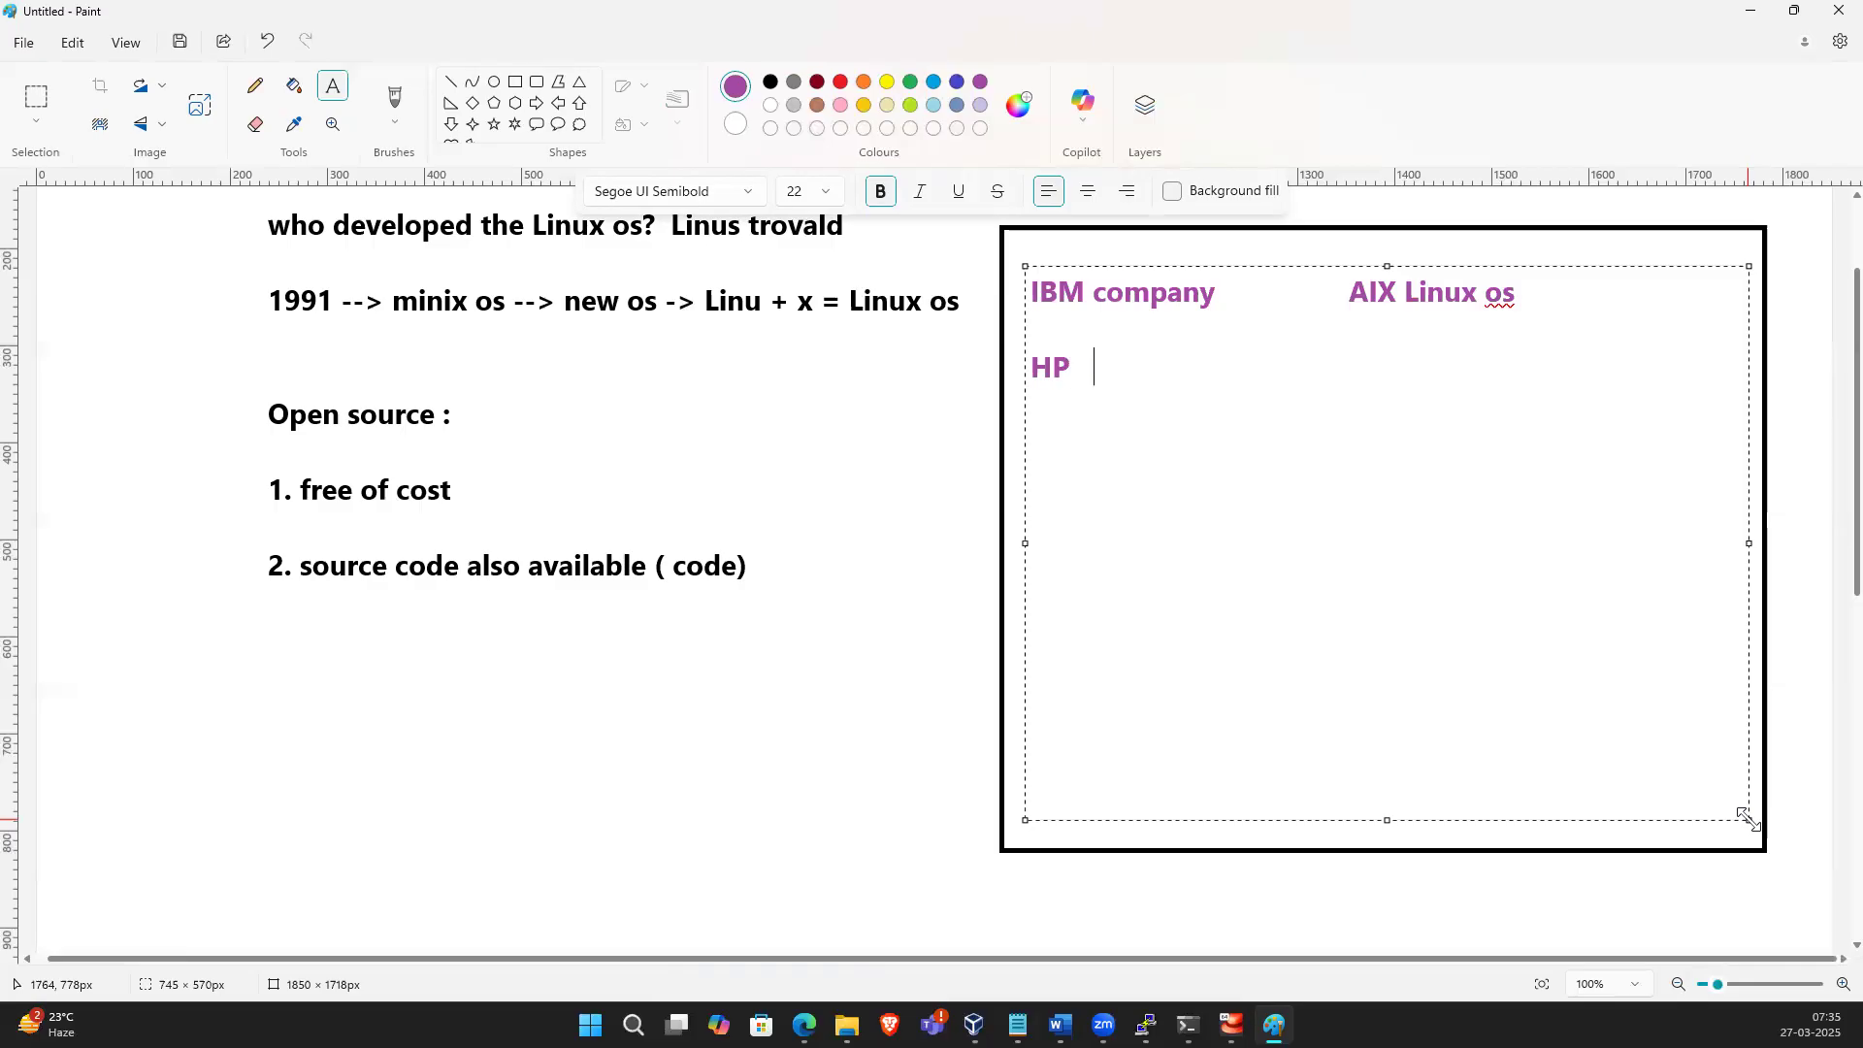
type("||                              UX Linux os")
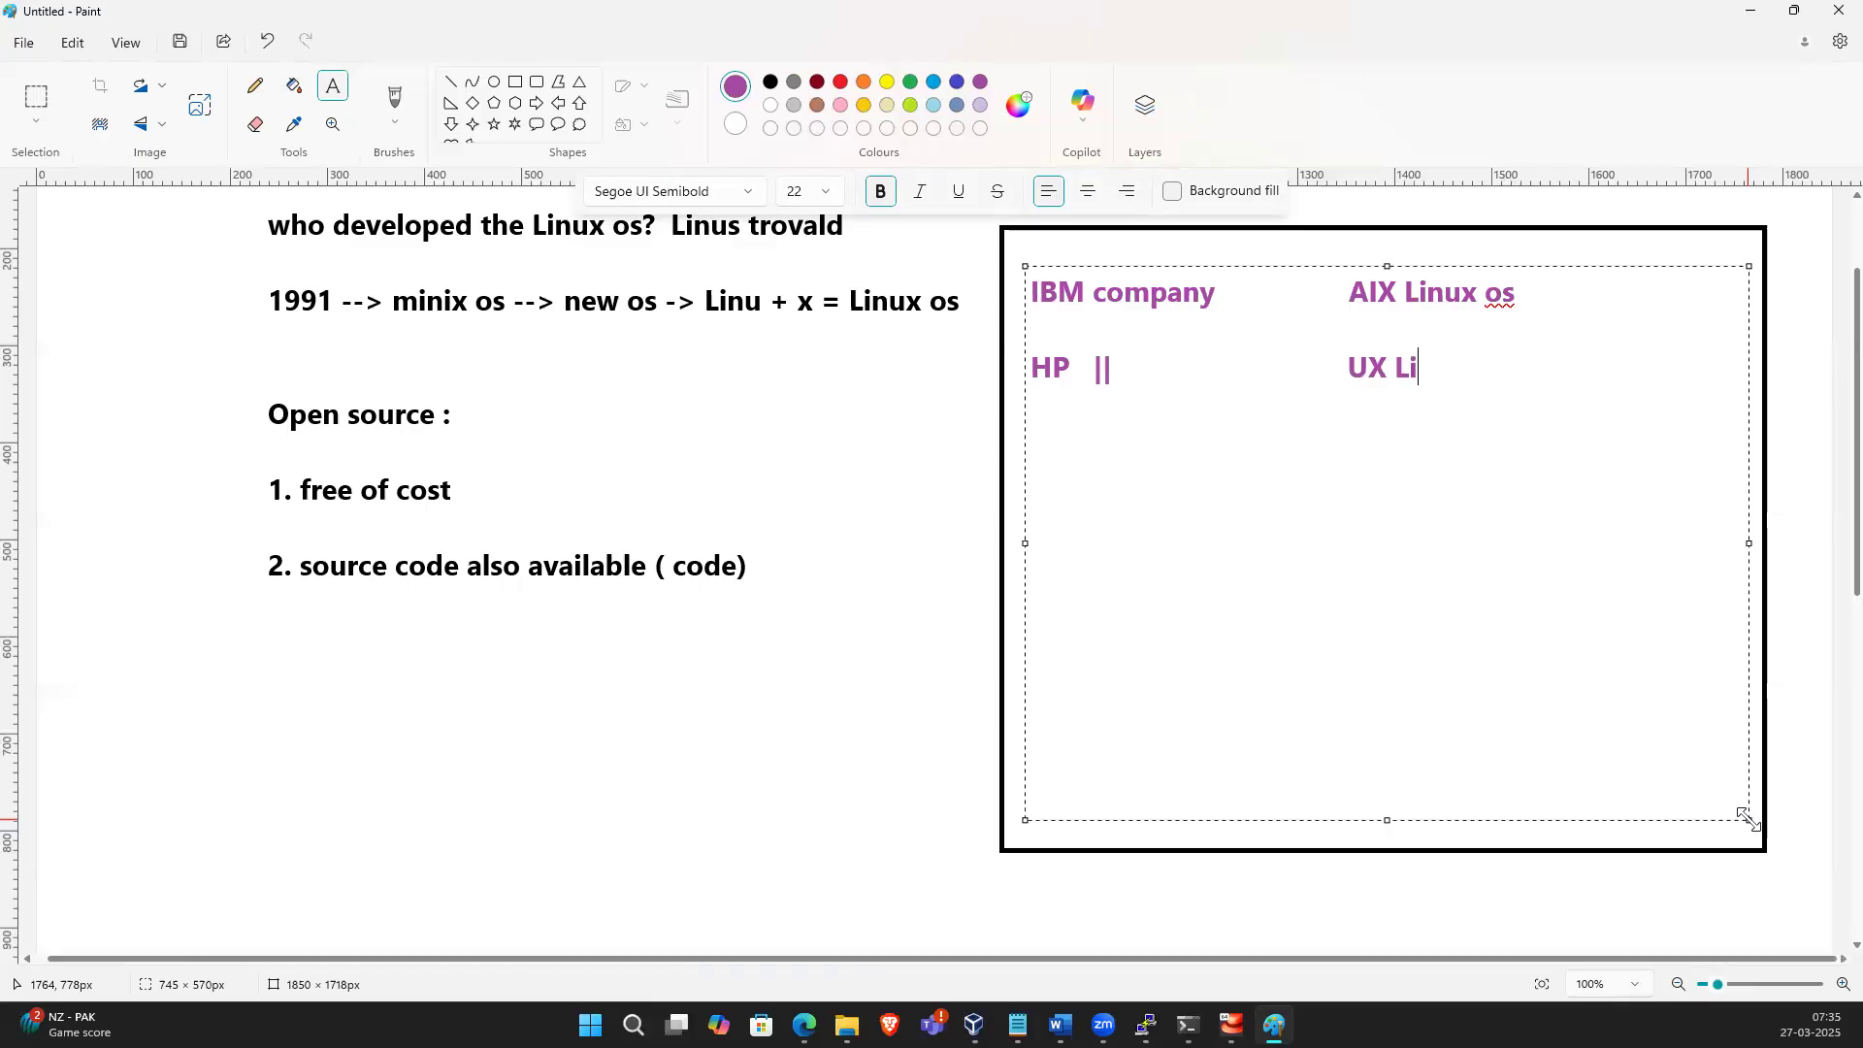
key("Return")
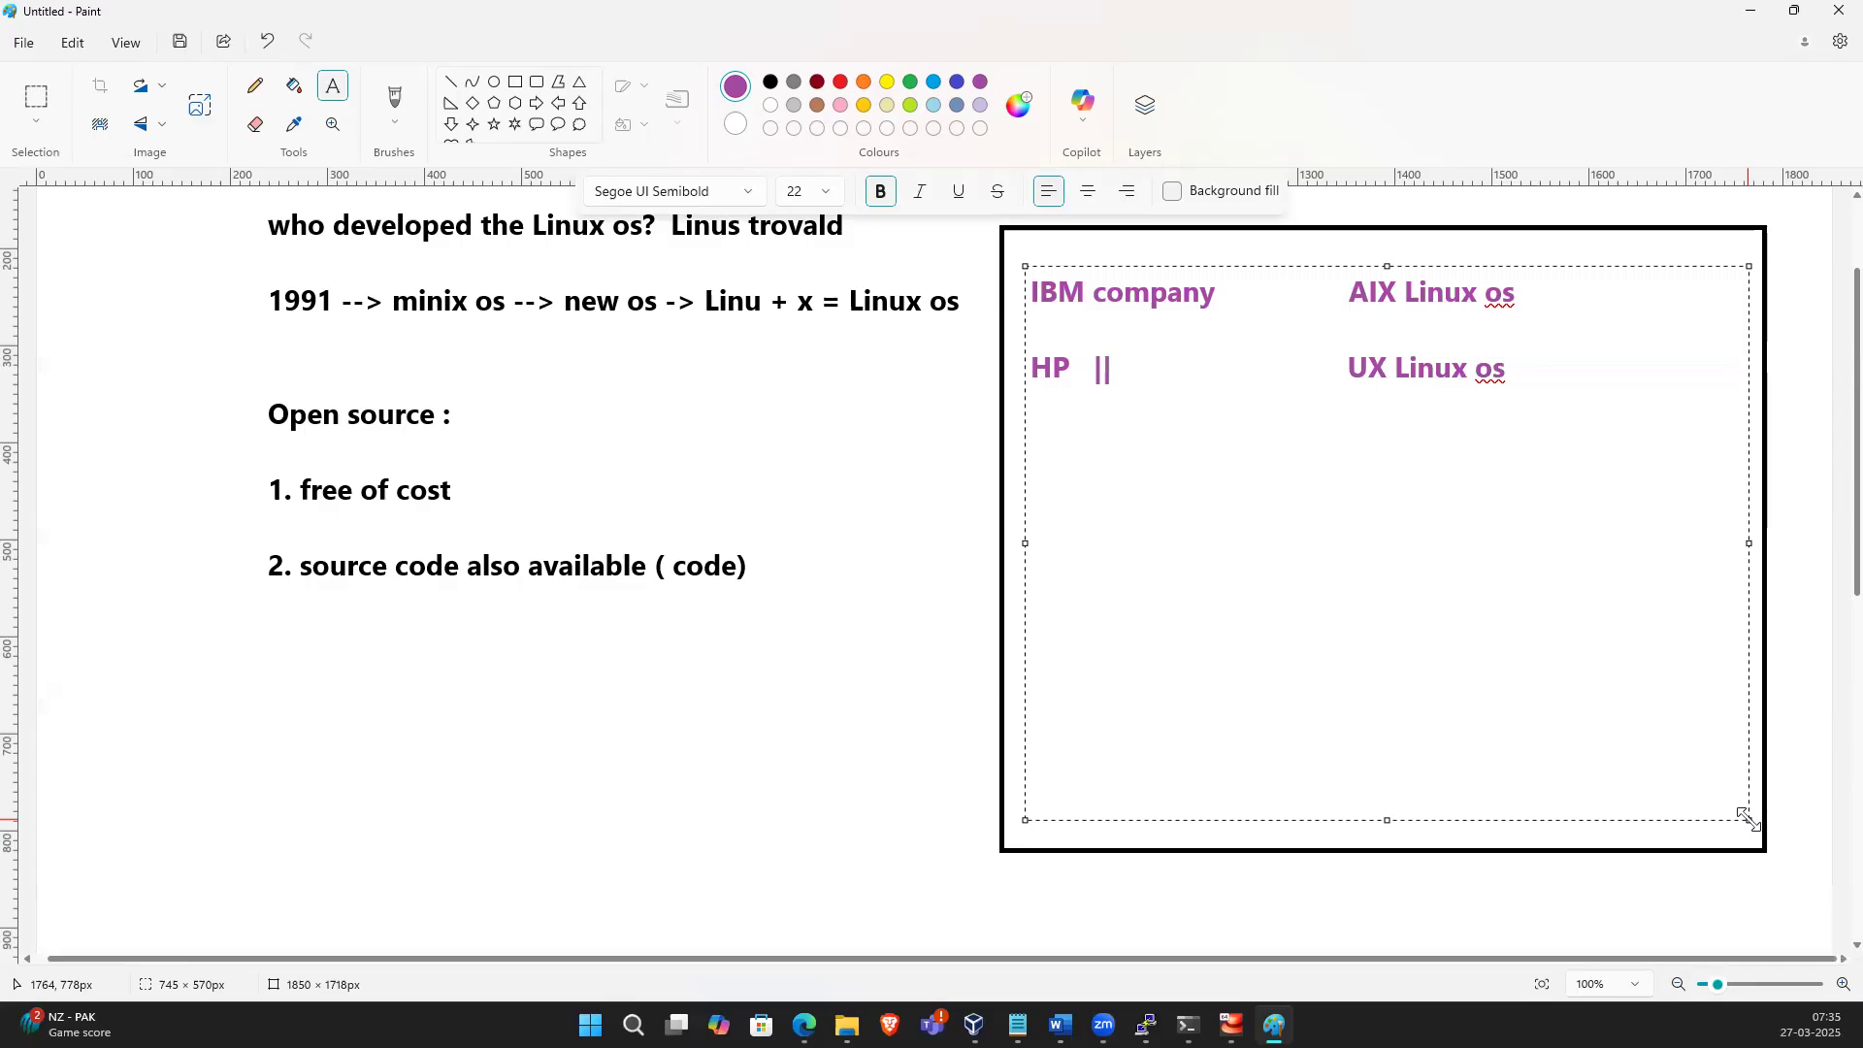
Add a third line starting "Sun micro systems" followed by "sol"
type("Sun micro system")
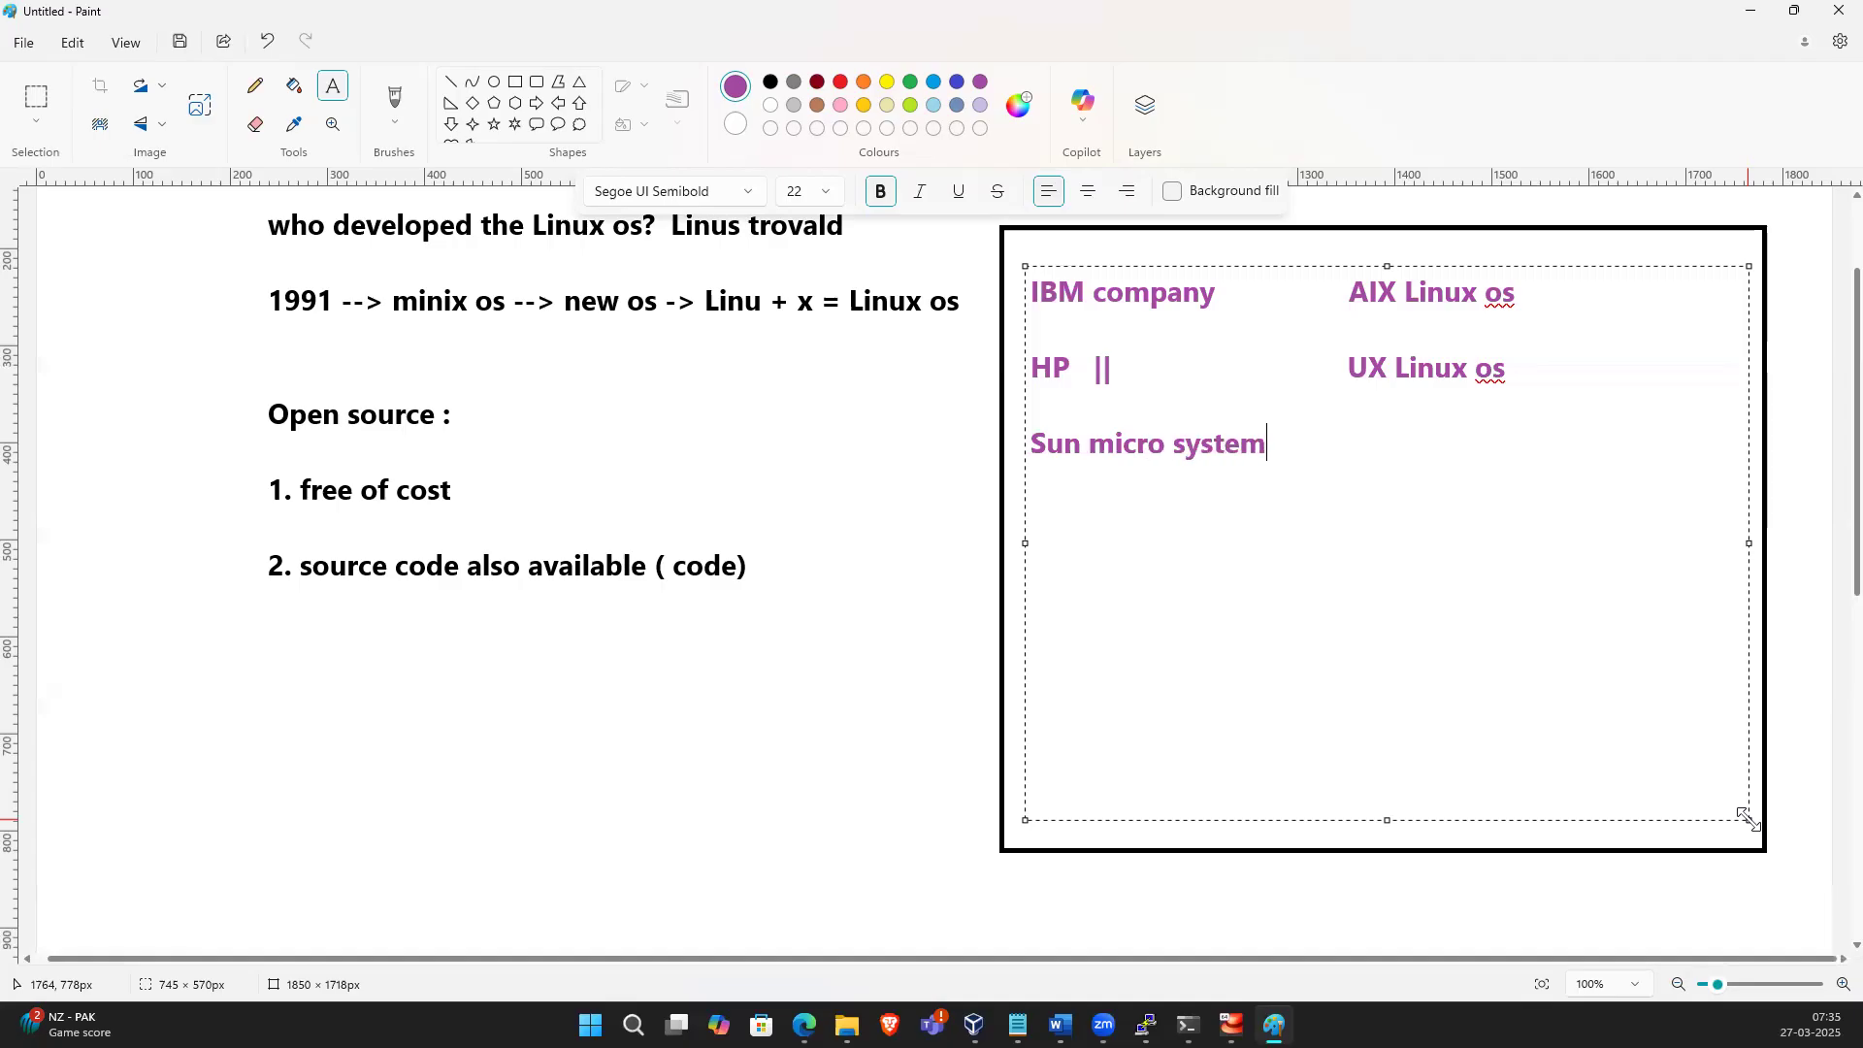
type("s         sol")
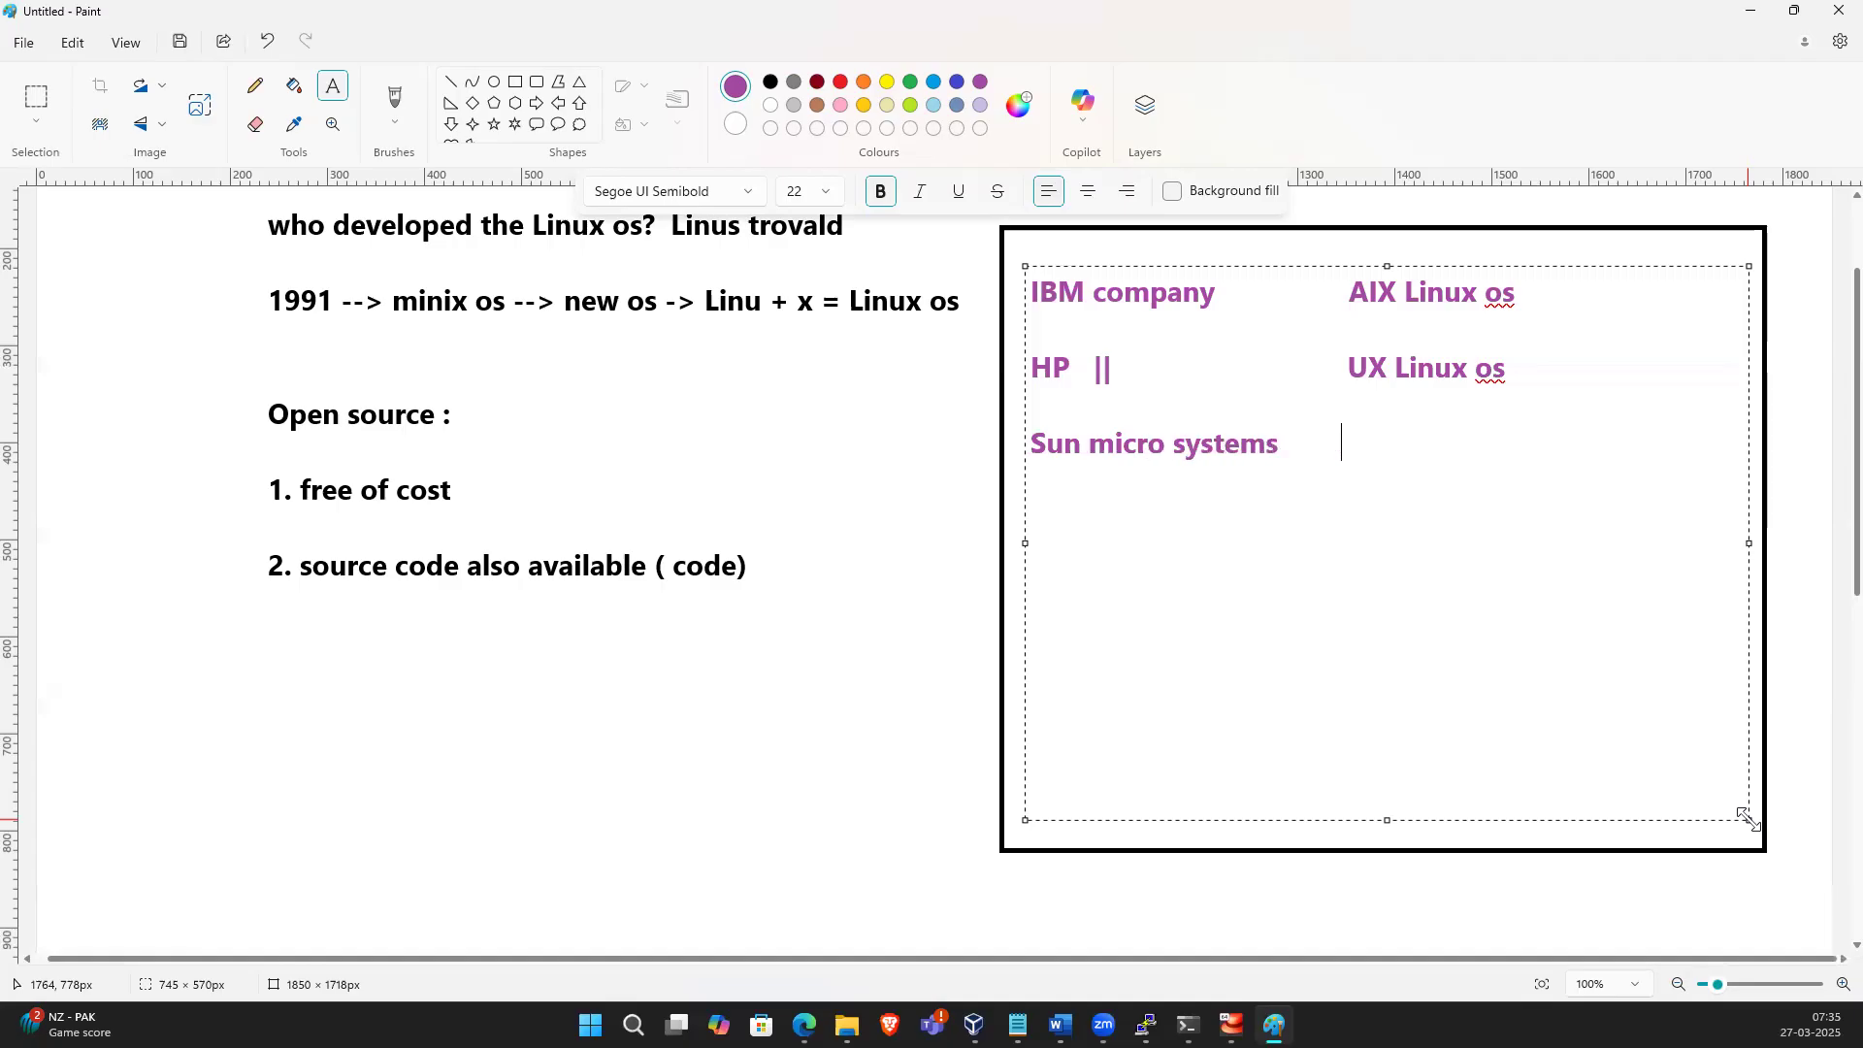